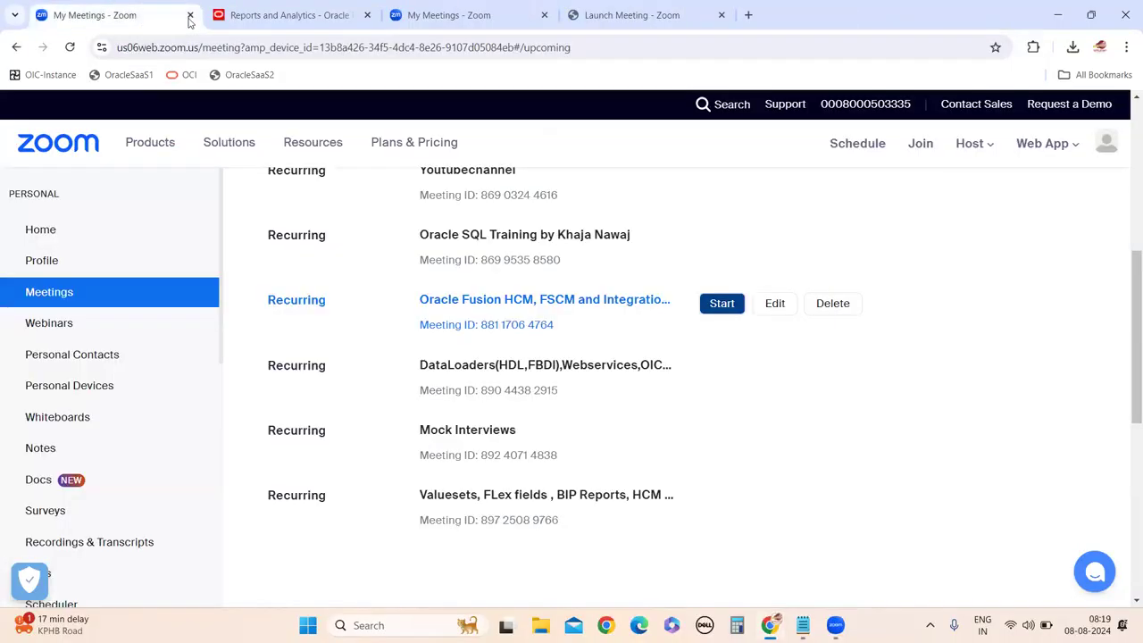
Close the Post Attendee and duplicate My Meetings tabs, check Launch Meeting, then open a blank tab.
{"action": "left_click", "coordinate": [190, 15]}
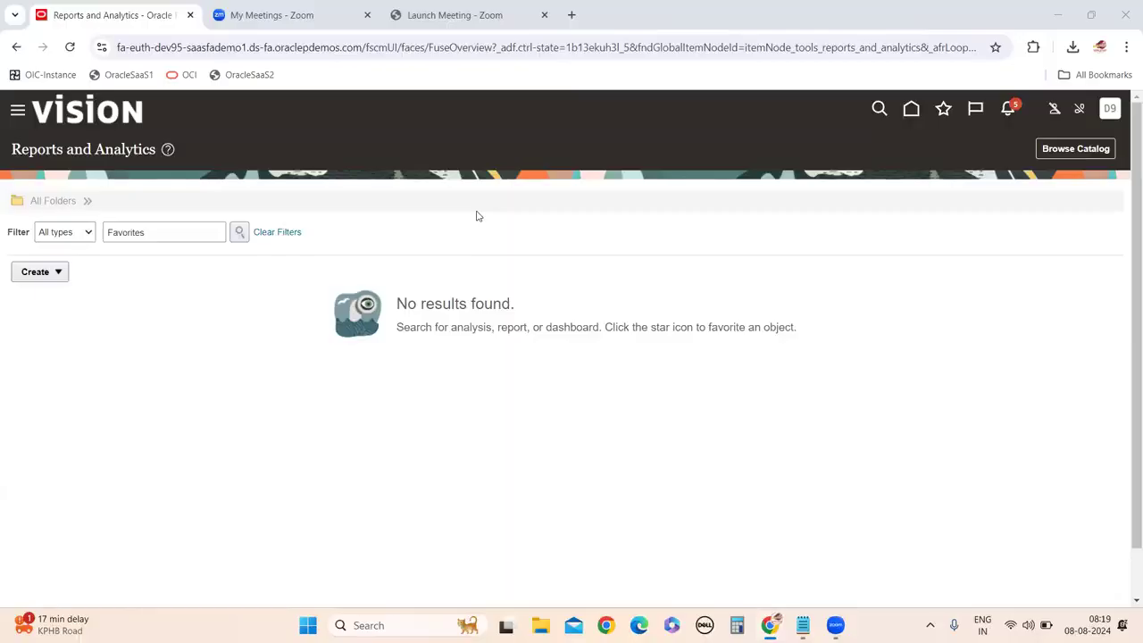
{"action": "left_click", "coordinate": [281, 19]}
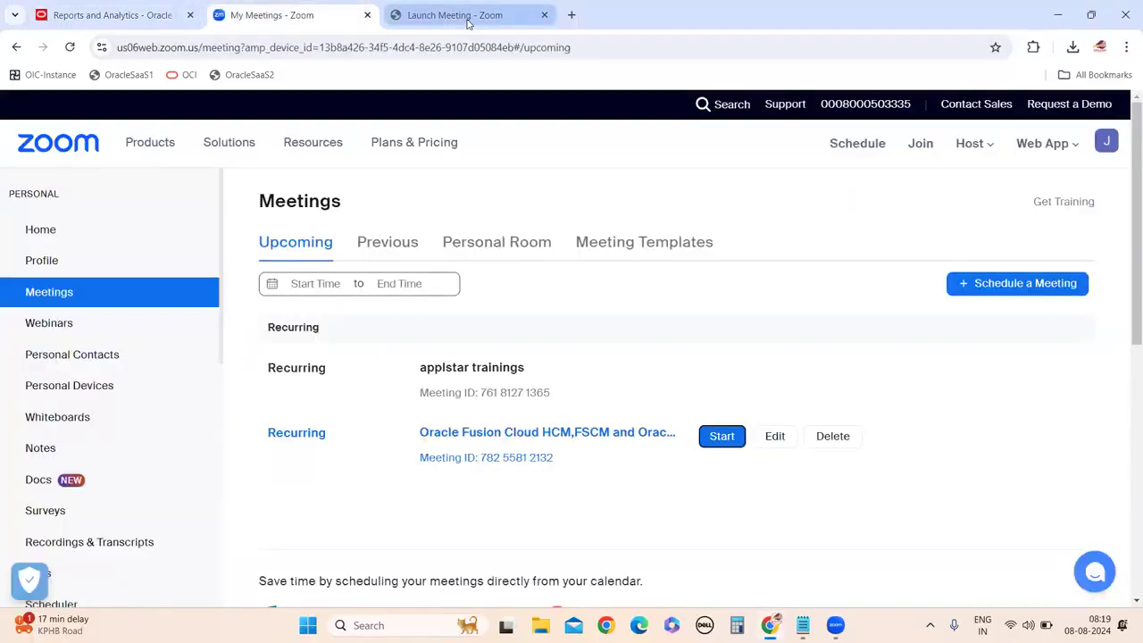
{"action": "left_click", "coordinate": [467, 20]}
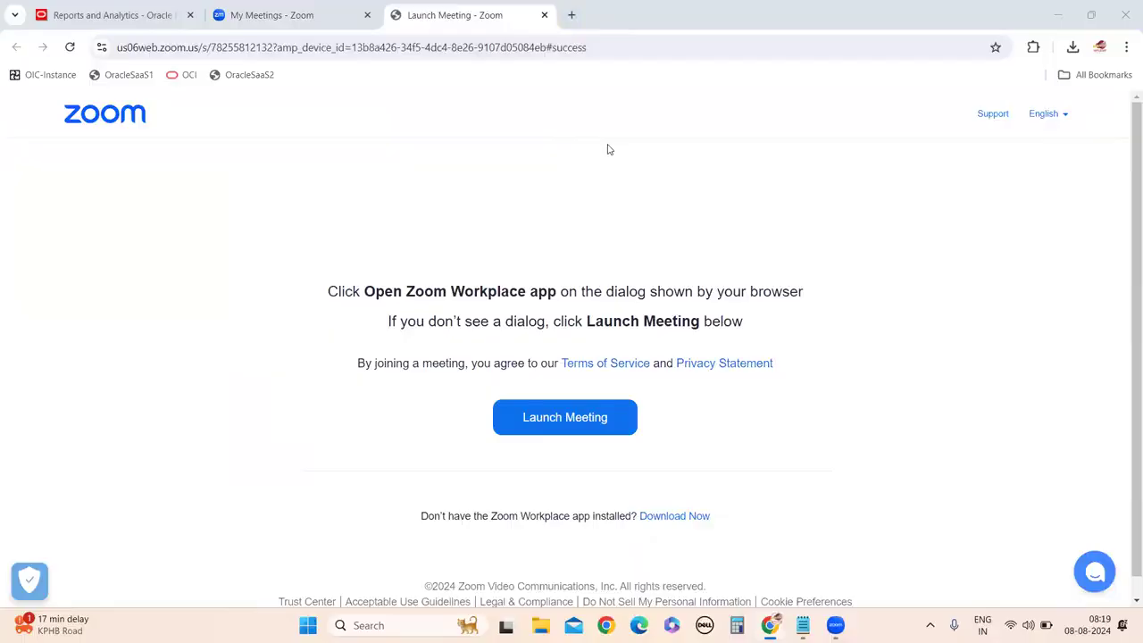
{"action": "left_click", "coordinate": [571, 15]}
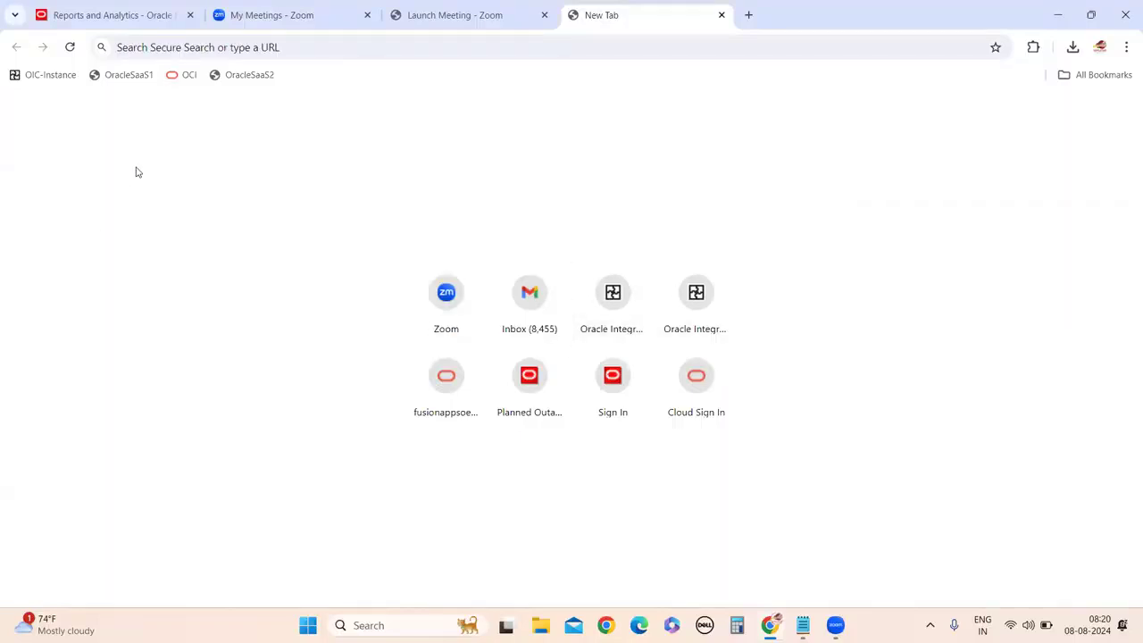
Load the DEV95 Oracle login site from the address bar, then sign out of its session.
{"action": "left_click", "coordinate": [179, 46]}
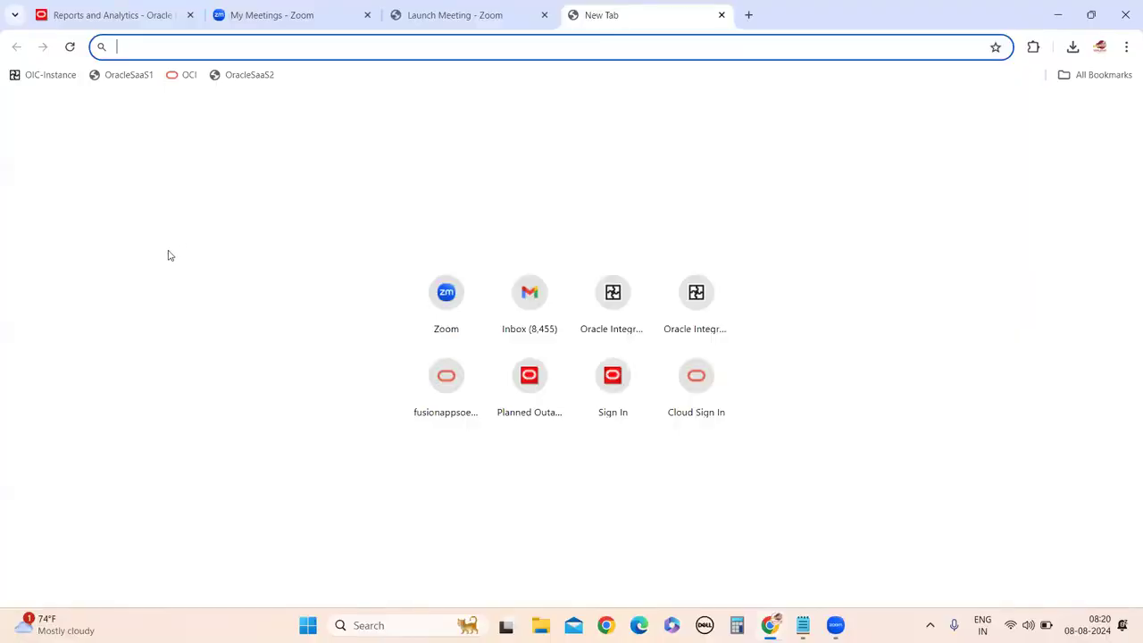
{"action": "type", "text": "DEV95"}
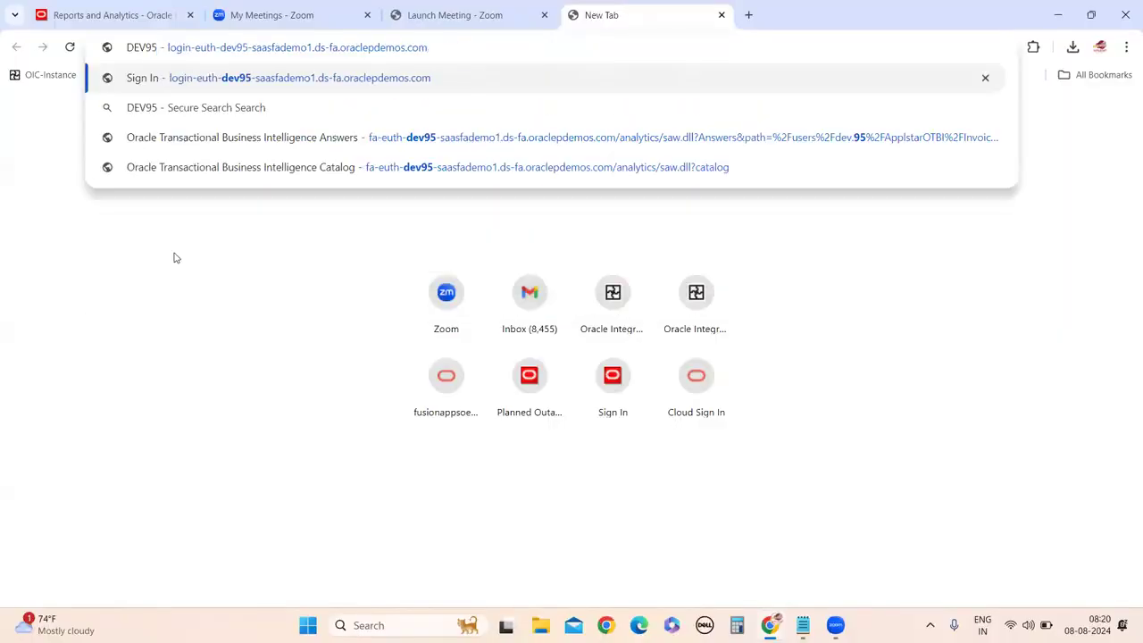
{"action": "left_click", "coordinate": [191, 85]}
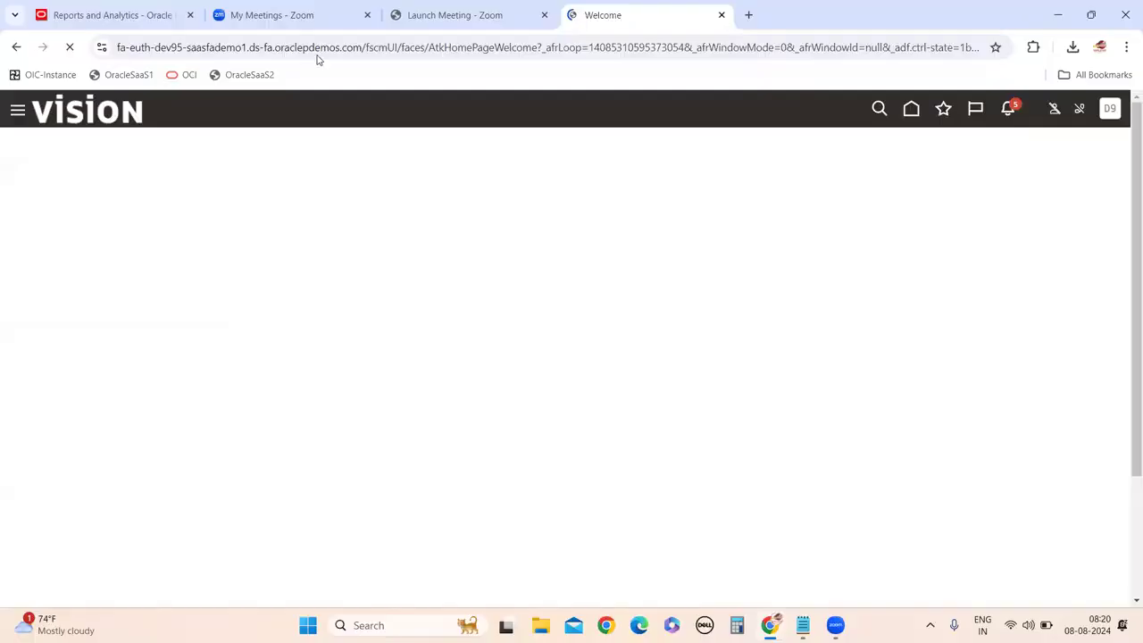
{"action": "left_click", "coordinate": [1110, 109]}
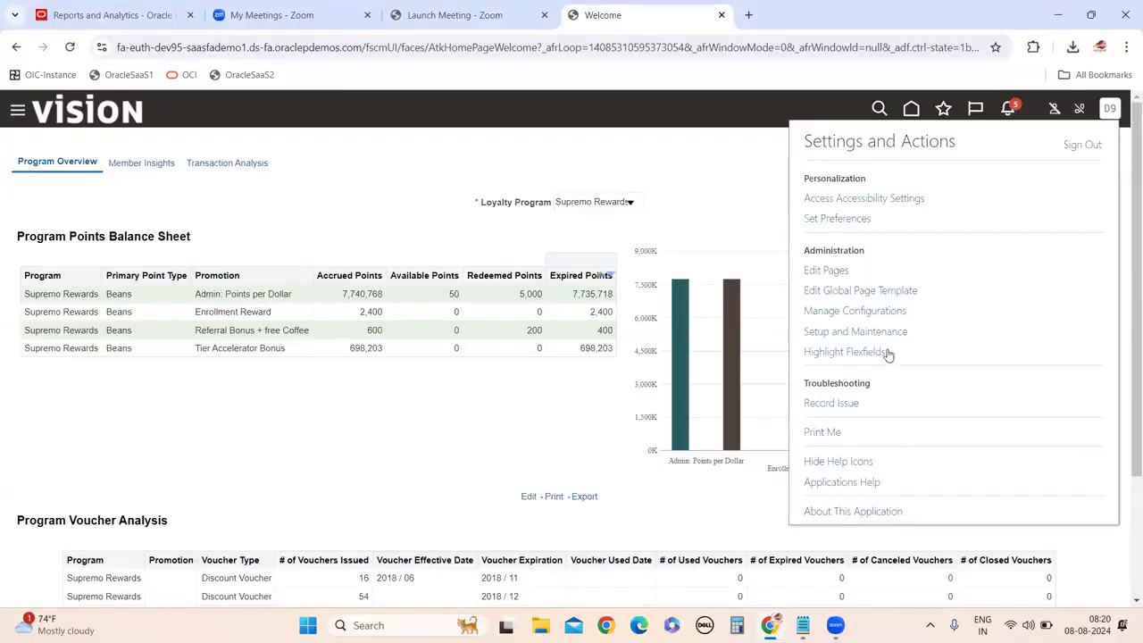
{"action": "left_click", "coordinate": [1081, 145]}
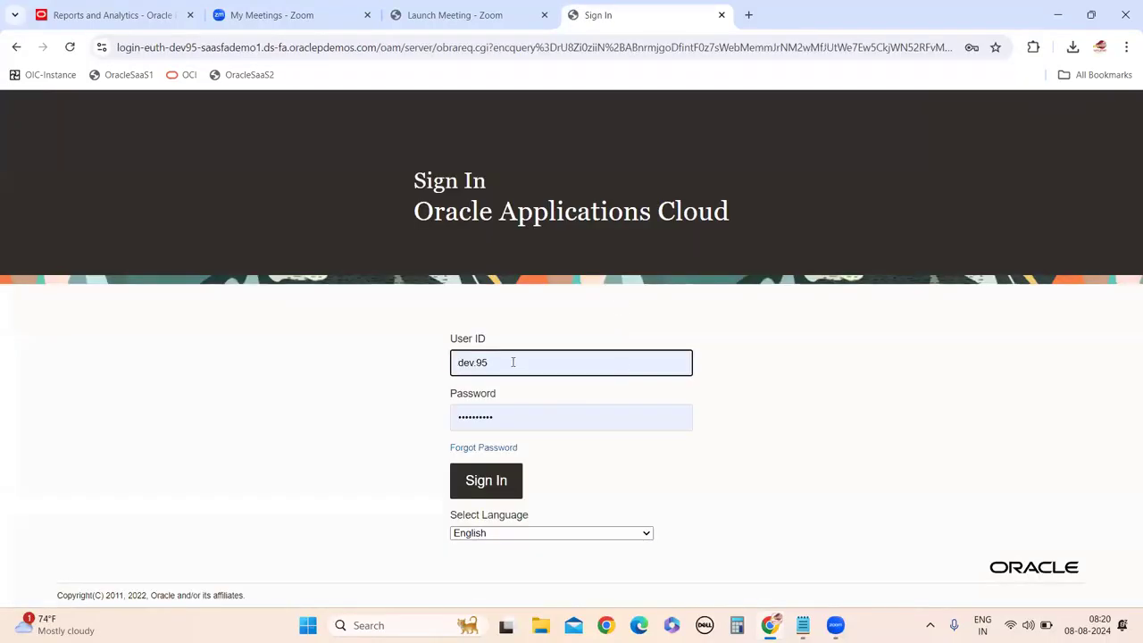
Replace the User ID with the other user's lowercase ID, enter their password, and sign in.
{"action": "left_click", "coordinate": [513, 361]}
{"action": "key", "text": "BackSpace"}
{"action": "key", "text": "BackSpace"}
{"action": "key", "text": "BackSpace"}
{"action": "key", "text": "BackSpace"}
{"action": "key", "text": "BackSpace"}
{"action": "key", "text": "BackSpace"}
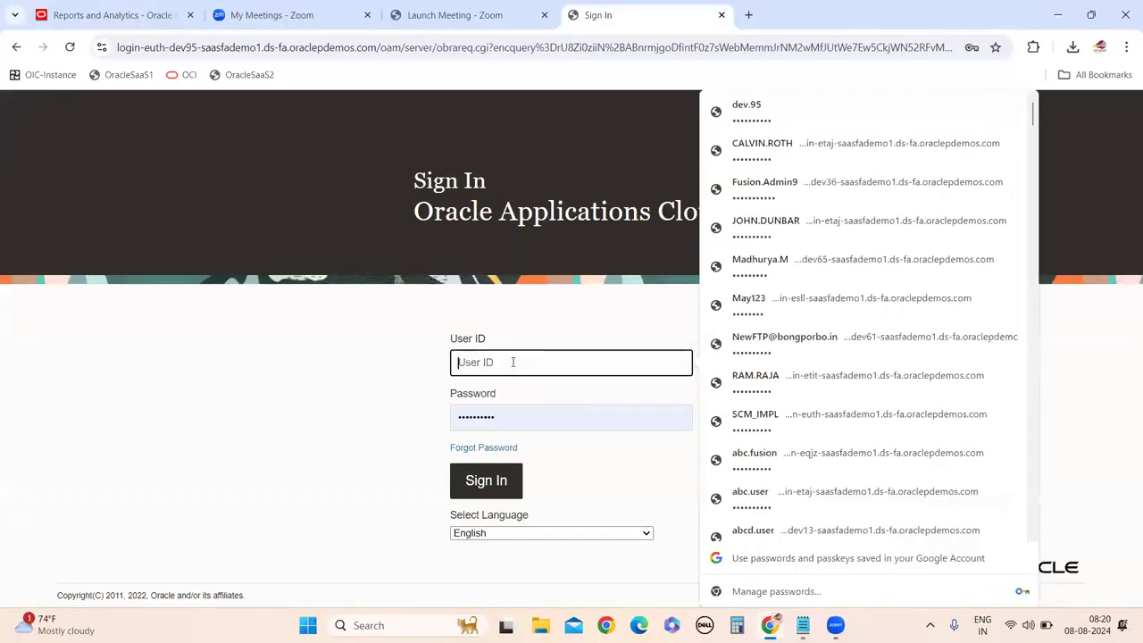
{"action": "type", "text": "KRISHN"}
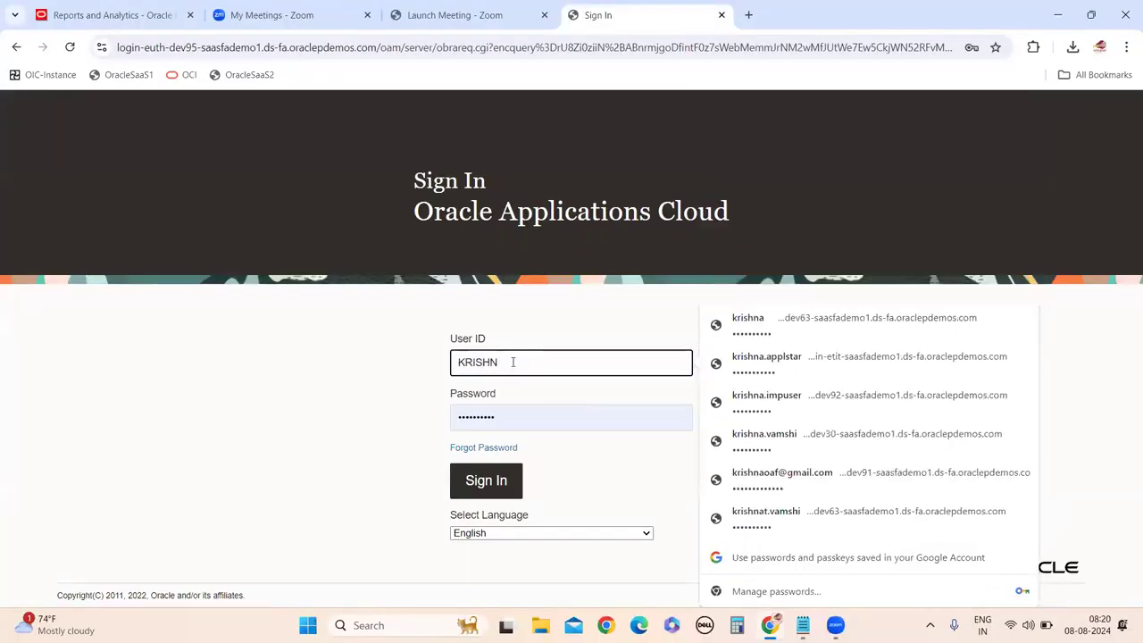
{"action": "key", "text": "ctrl+a"}
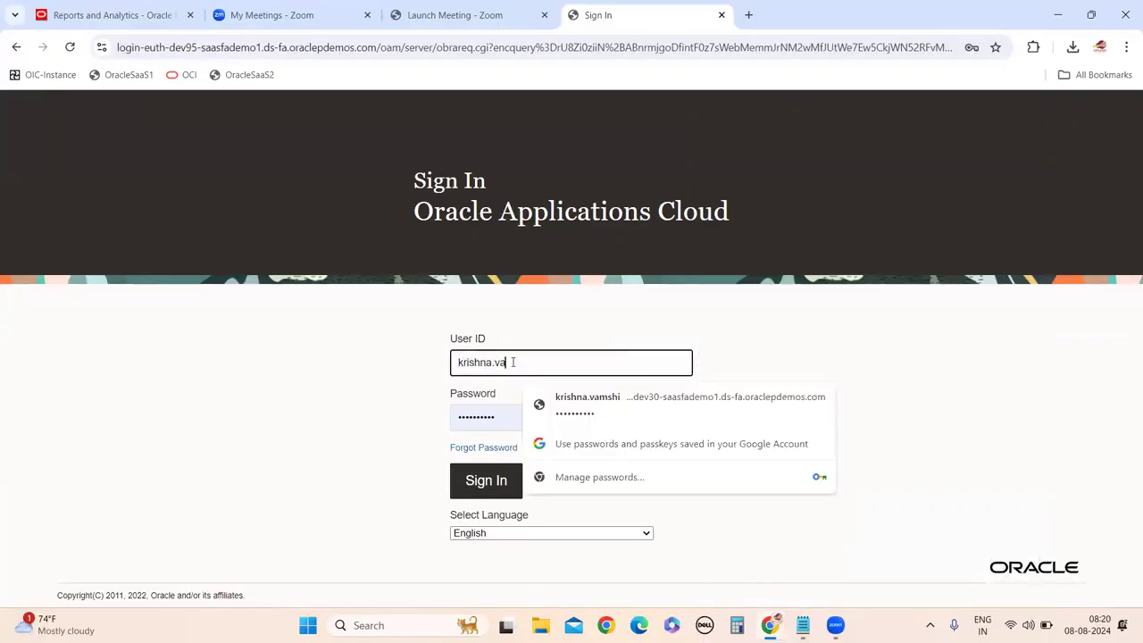
{"action": "key", "text": "Tab"}
{"action": "type", "text": "••••••••••"}
{"action": "left_click", "coordinate": [507, 480]}
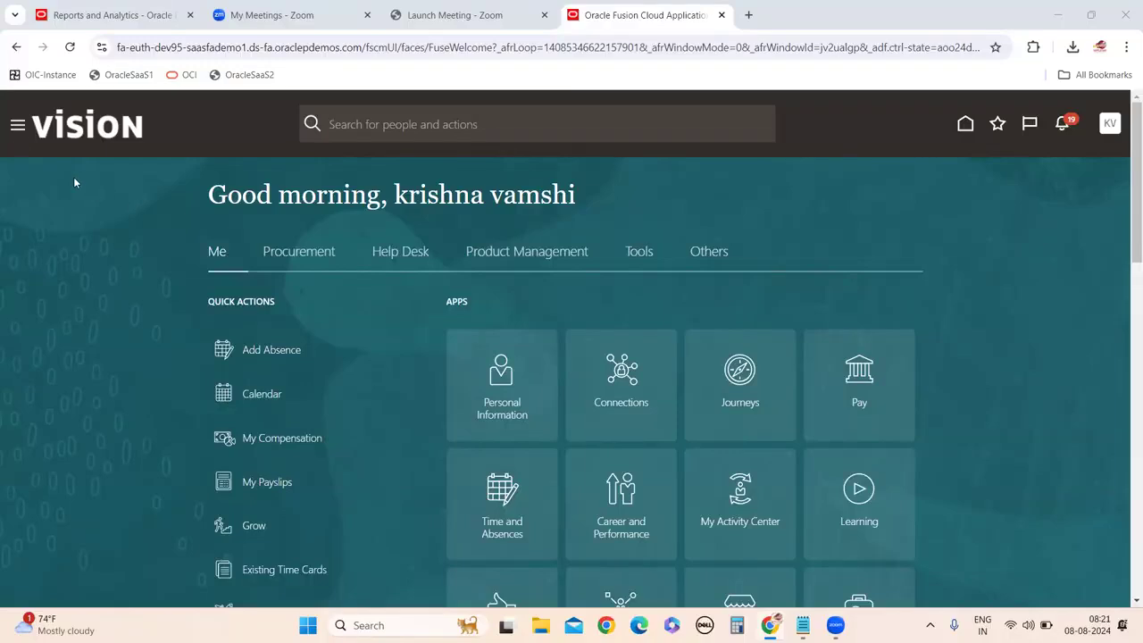
Open the Procurement Purchase Orders work area and start a new order from the Tasks list.
{"action": "left_click", "coordinate": [304, 257]}
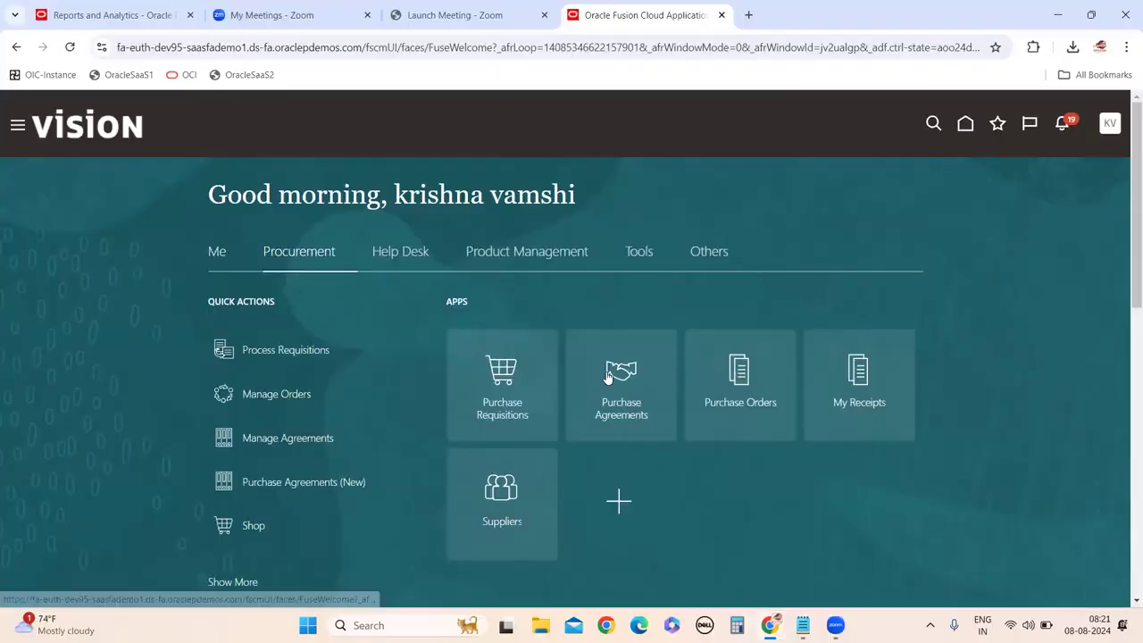
{"action": "left_click", "coordinate": [749, 435]}
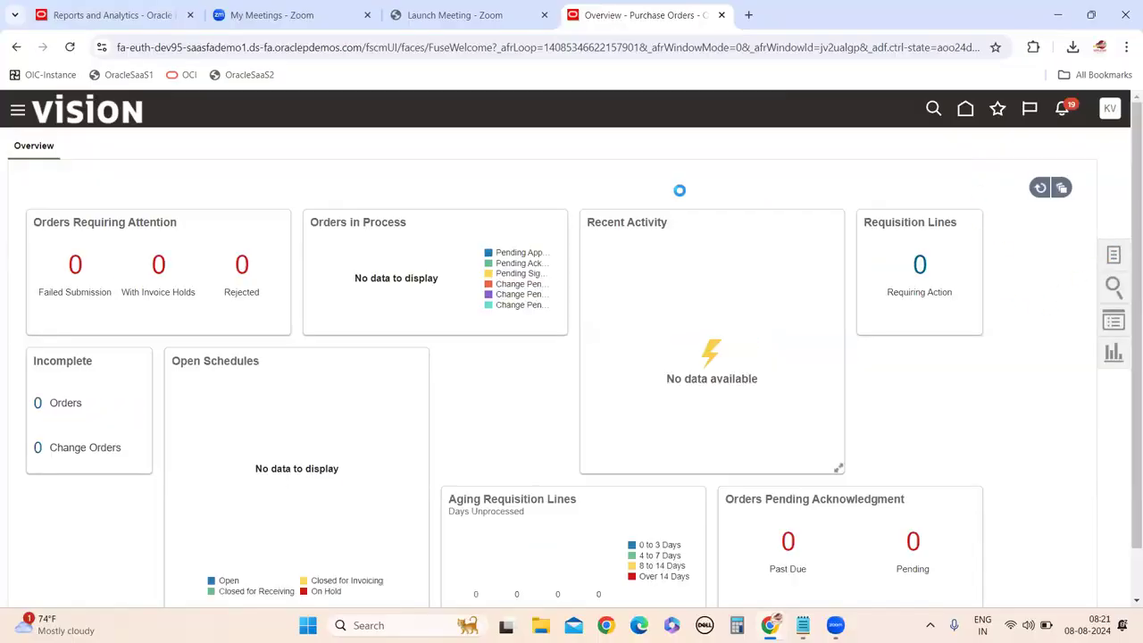
{"action": "left_click", "coordinate": [1115, 258]}
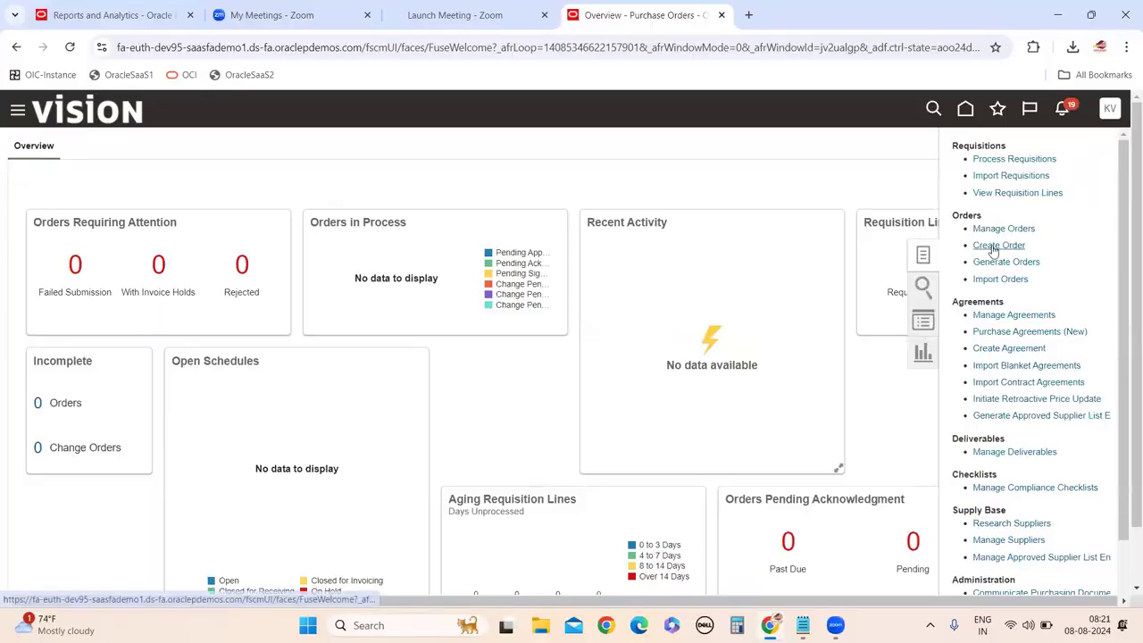
{"action": "left_click", "coordinate": [996, 245]}
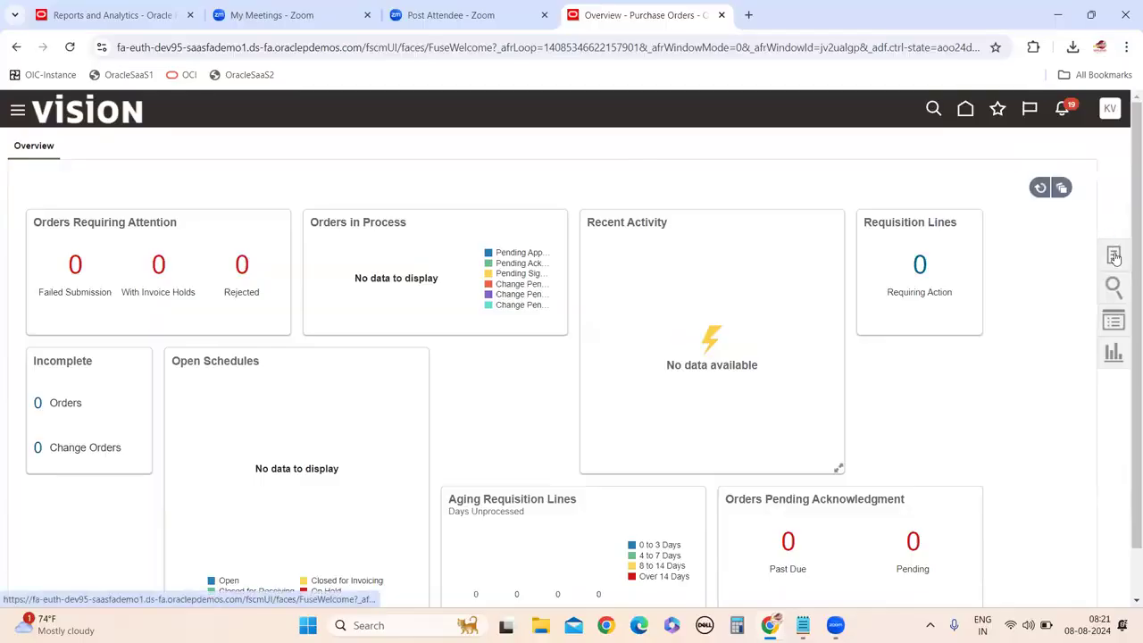
{"action": "left_click", "coordinate": [1114, 256]}
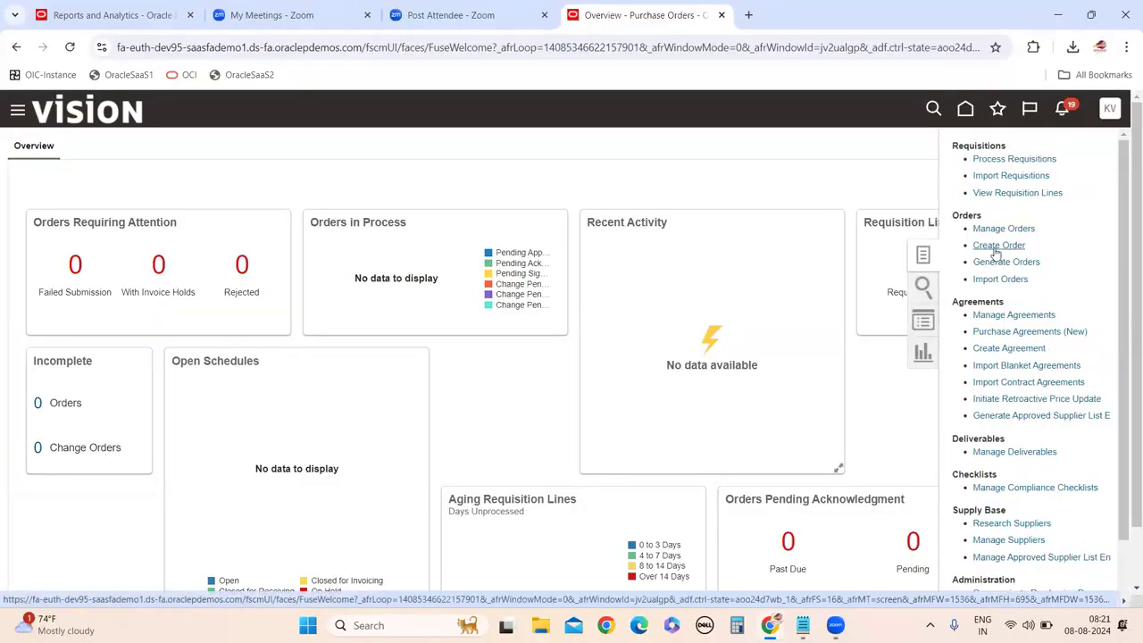
{"action": "left_click", "coordinate": [712, 154]}
{"action": "left_click", "coordinate": [1114, 257]}
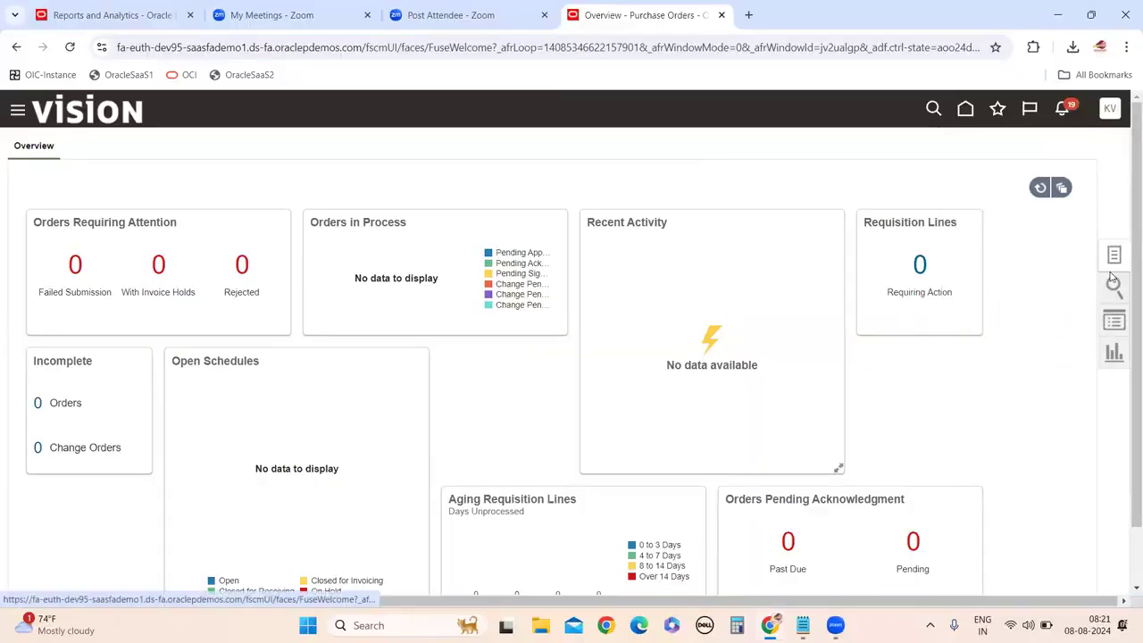
{"action": "left_click", "coordinate": [1000, 246]}
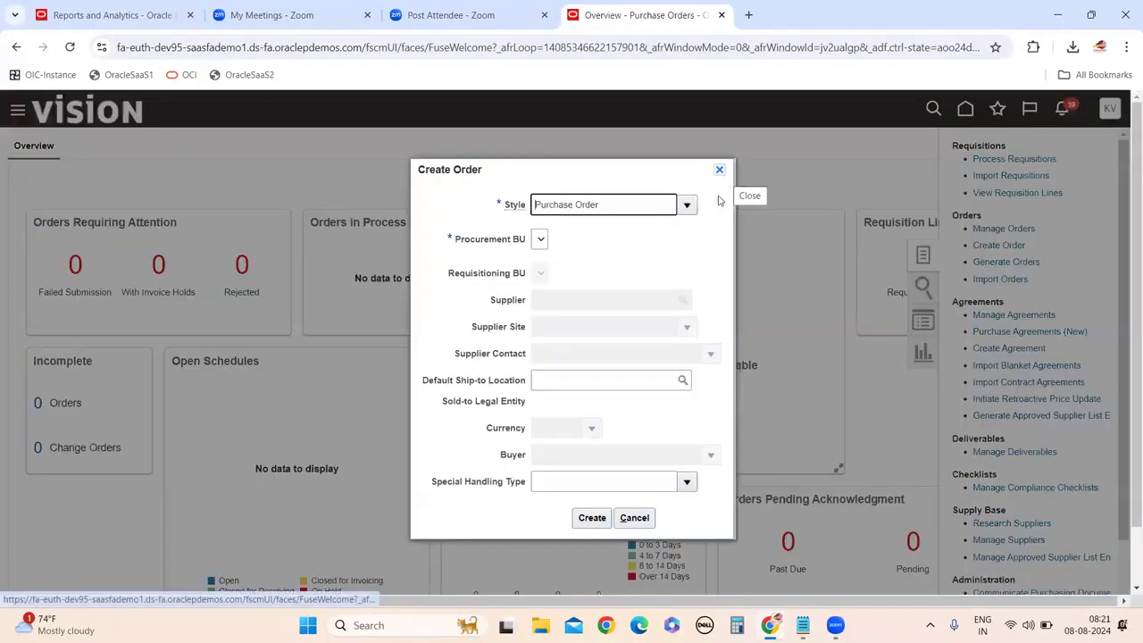
Set the order style to Purchase Order, then cancel the Create Order dialog.
{"action": "left_click", "coordinate": [543, 245]}
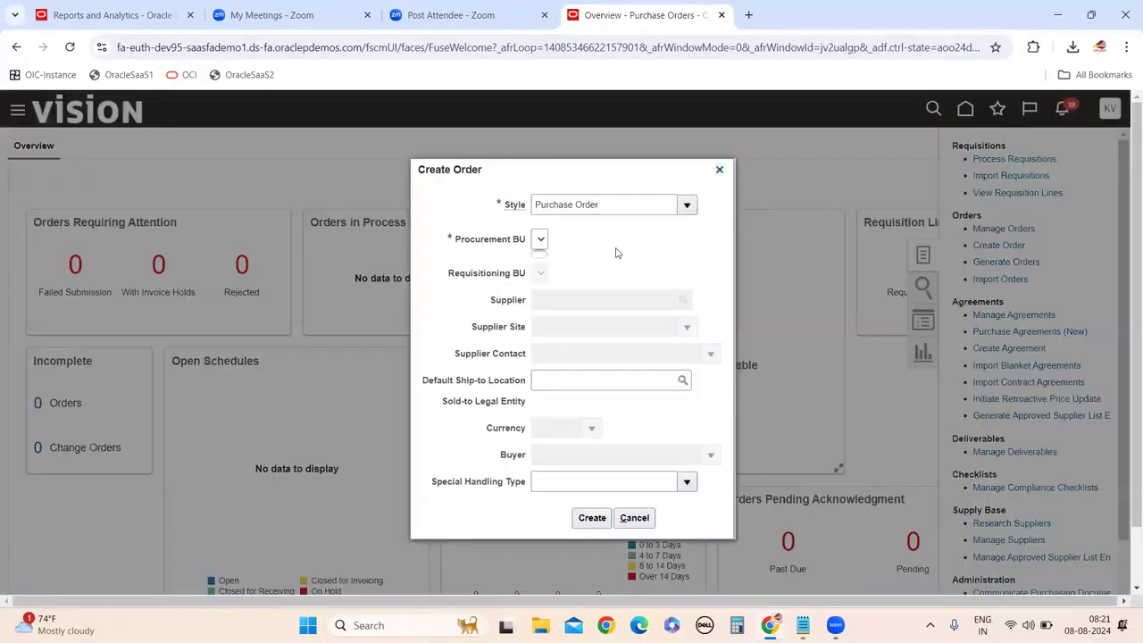
{"action": "left_click", "coordinate": [685, 206]}
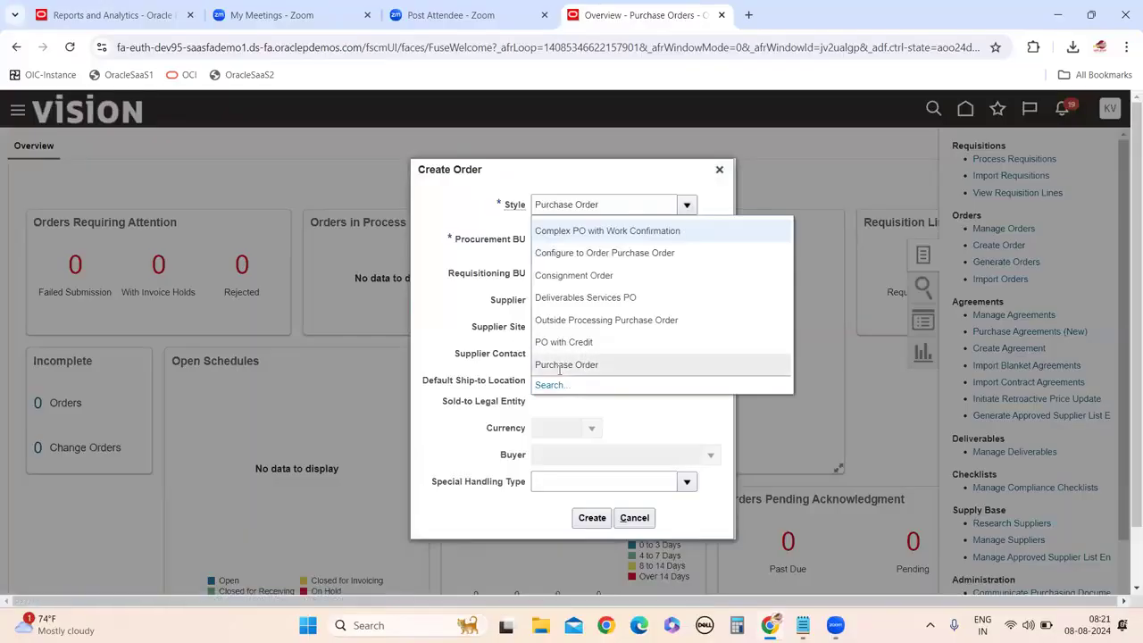
{"action": "left_click", "coordinate": [561, 366]}
{"action": "left_click", "coordinate": [540, 242]}
{"action": "left_click", "coordinate": [593, 251]}
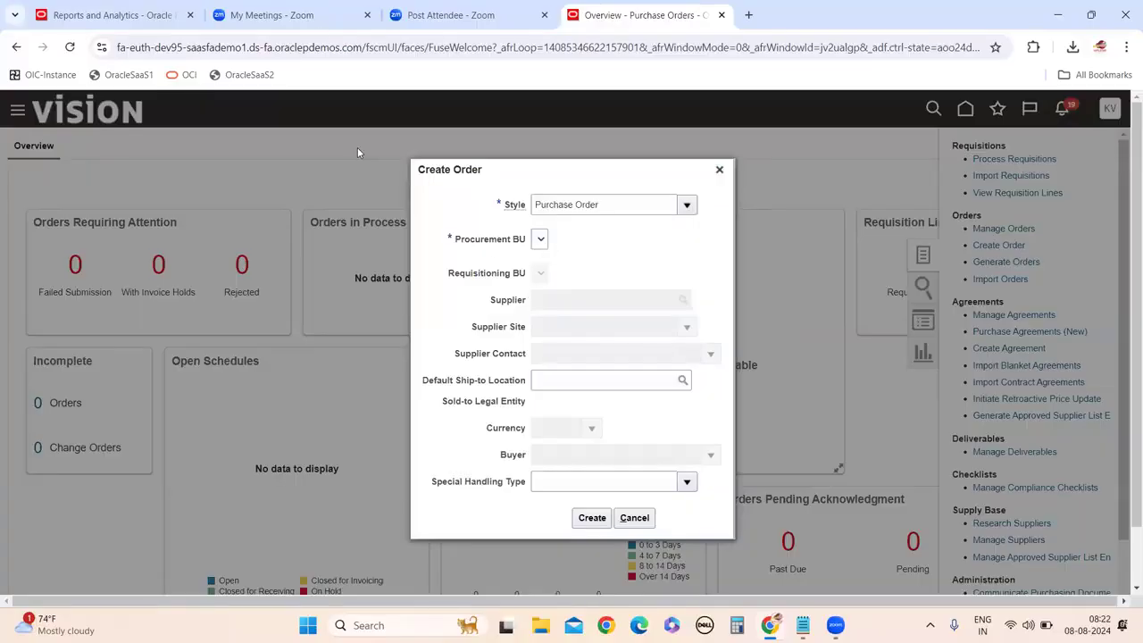
{"action": "scroll", "coordinate": [565, 471], "scroll_direction": "down", "scroll_amount": 1}
{"action": "scroll", "coordinate": [580, 455], "scroll_direction": "up", "scroll_amount": 1}
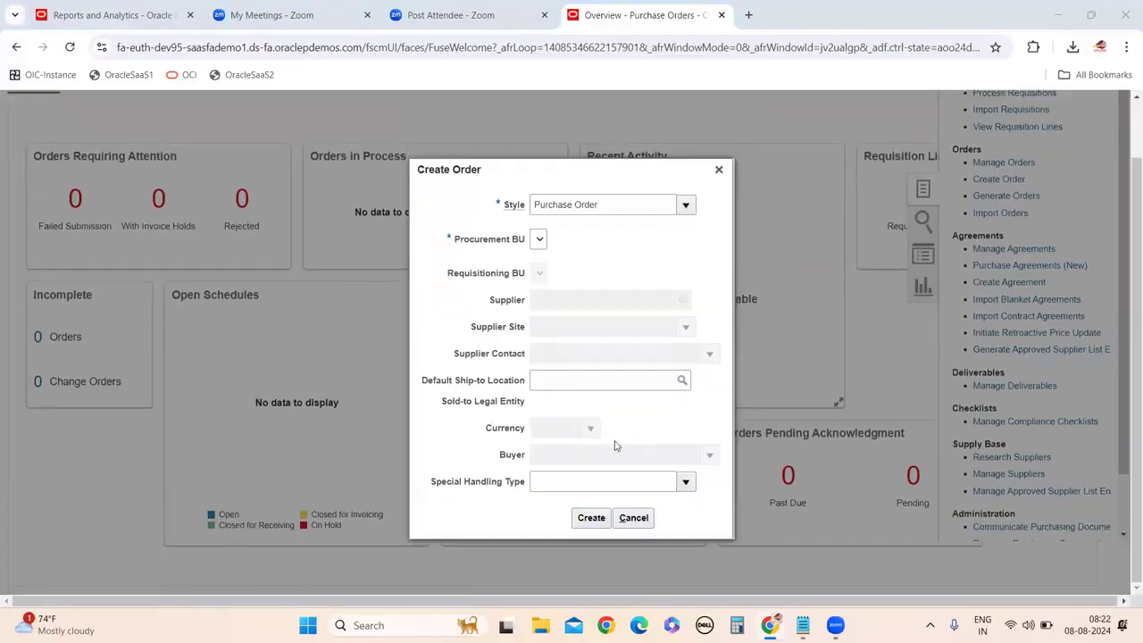
{"action": "left_click", "coordinate": [634, 518]}
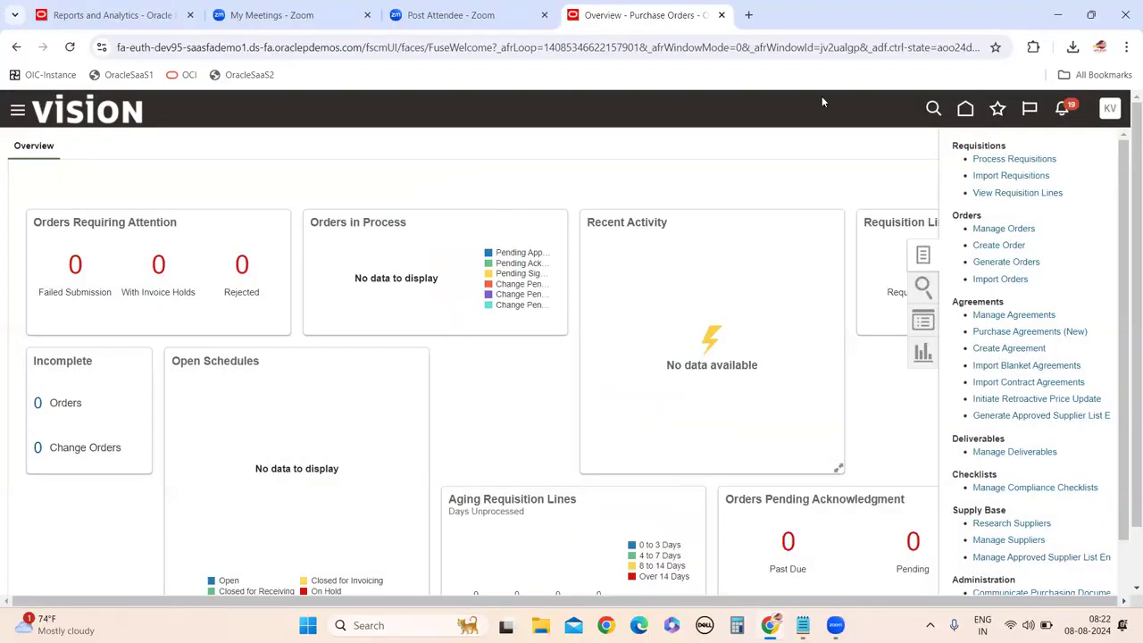
Sign out, confirm, and sign back in using the saved demo account login.
{"action": "left_click", "coordinate": [1110, 111]}
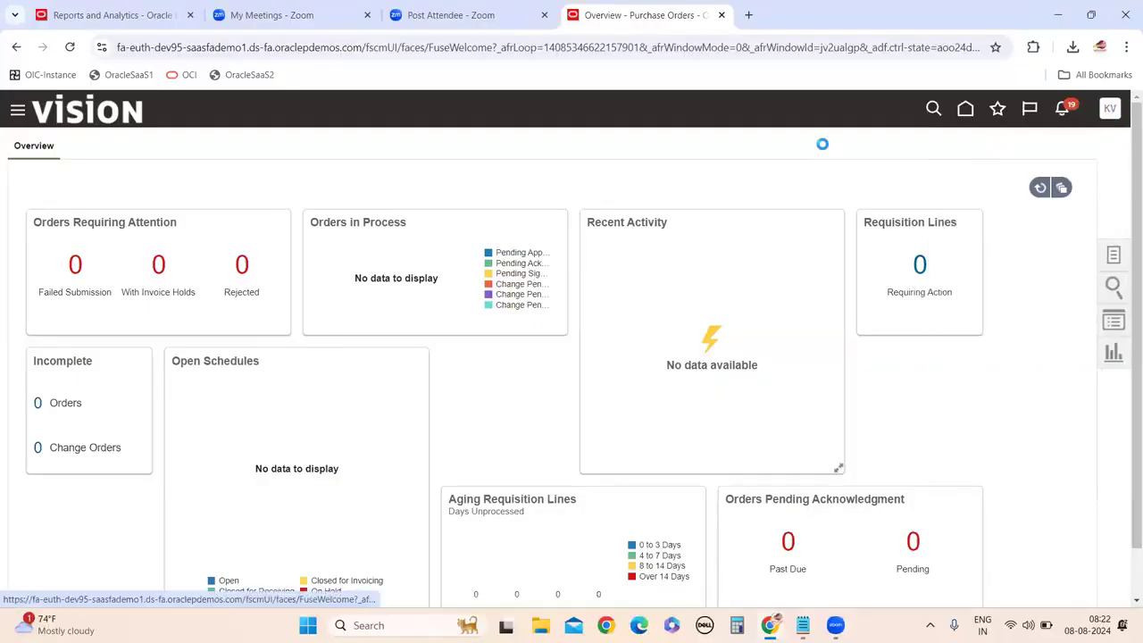
{"action": "left_click", "coordinate": [1085, 146]}
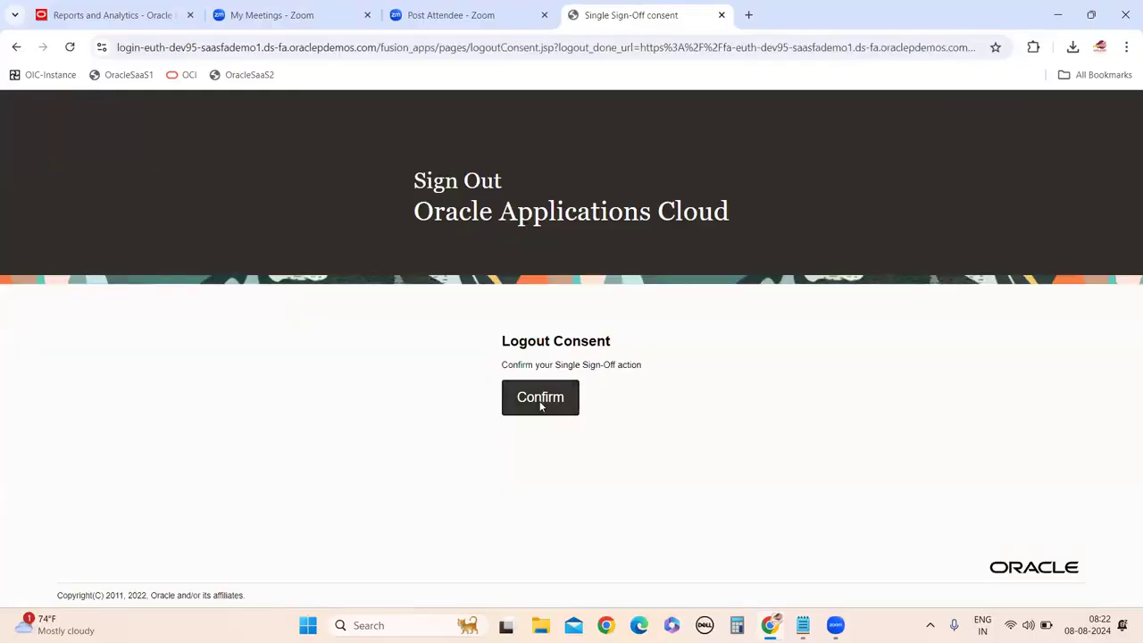
{"action": "left_click", "coordinate": [562, 398]}
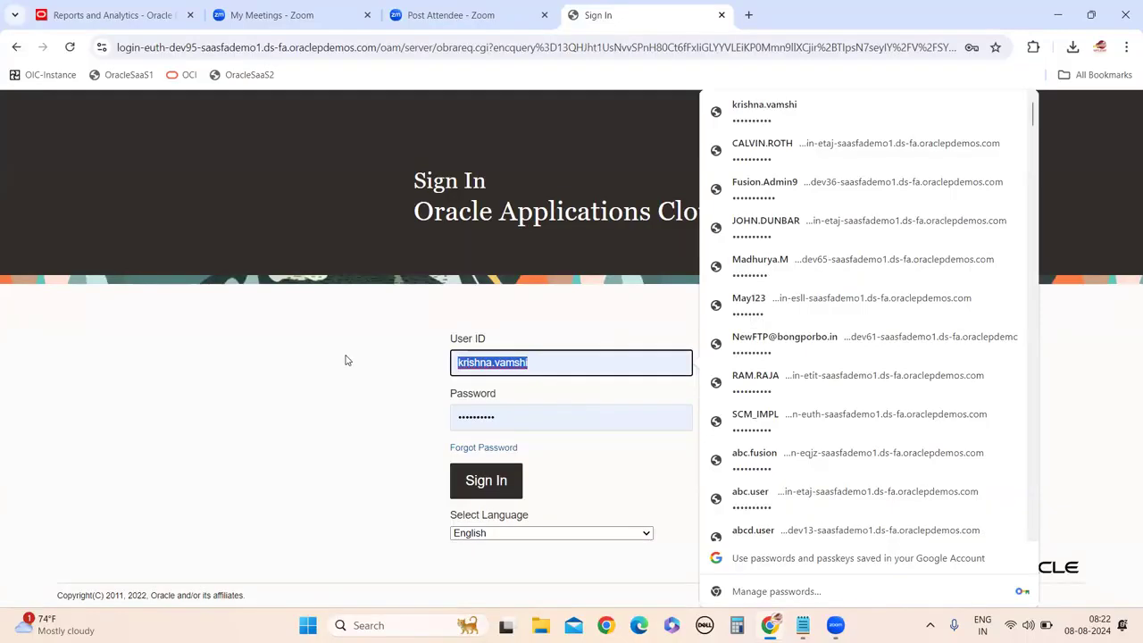
{"action": "type", "text": "dev"}
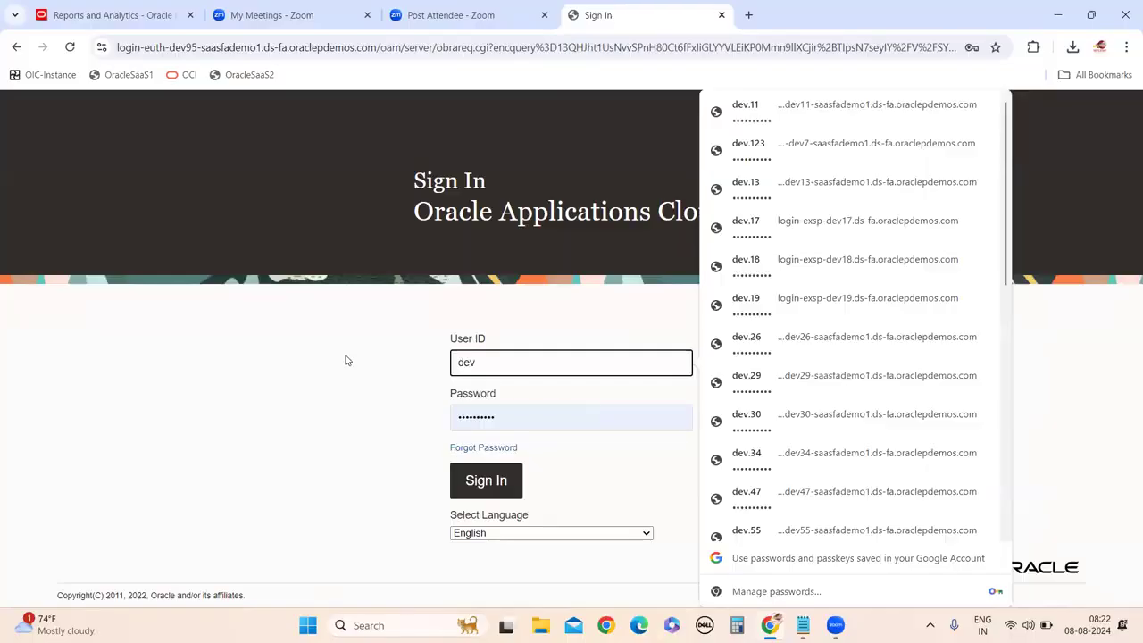
{"action": "type", "text": ".95"}
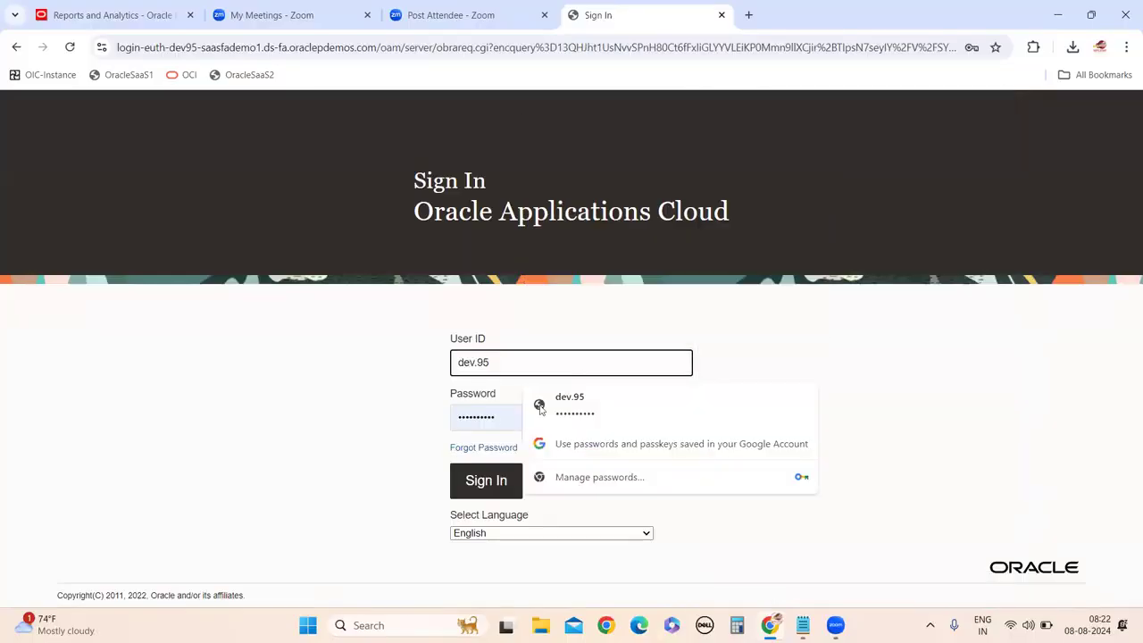
{"action": "left_click", "coordinate": [558, 403]}
{"action": "left_click", "coordinate": [486, 480]}
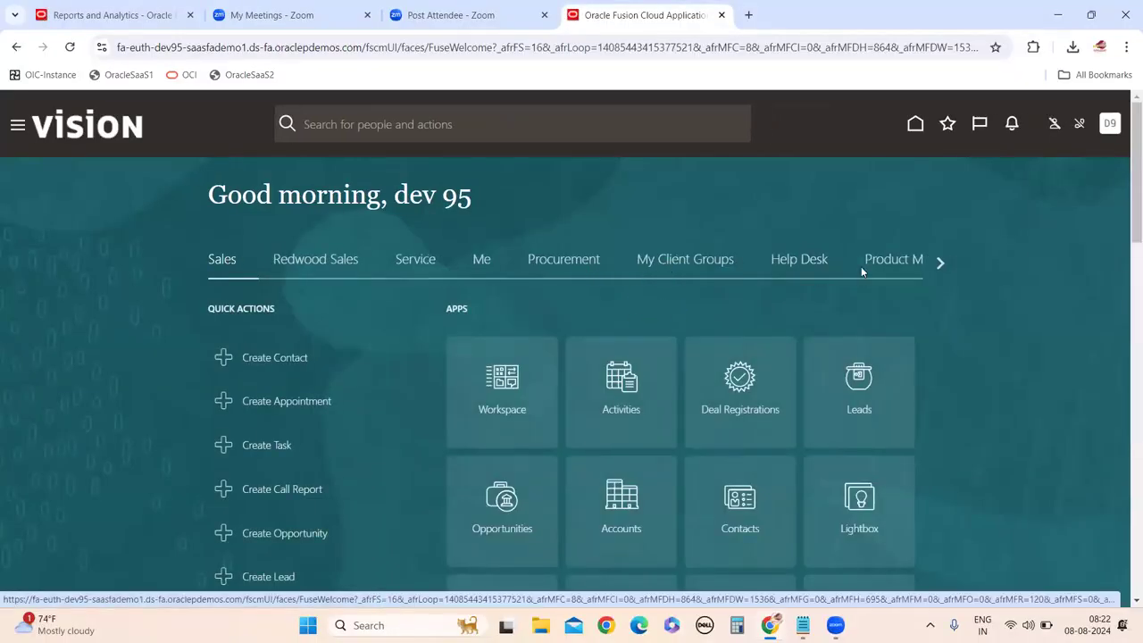
In Setup and Maintenance, search tasks for 'manage Procu' and open Manage Procurement Agents.
{"action": "left_click", "coordinate": [1108, 123]}
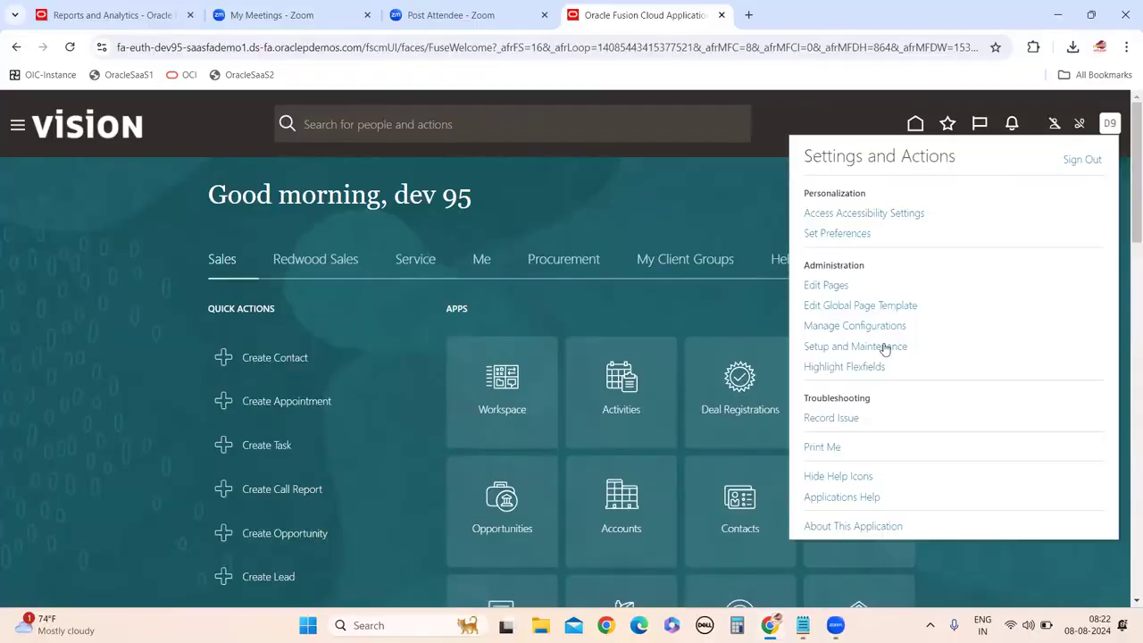
{"action": "left_click", "coordinate": [855, 346]}
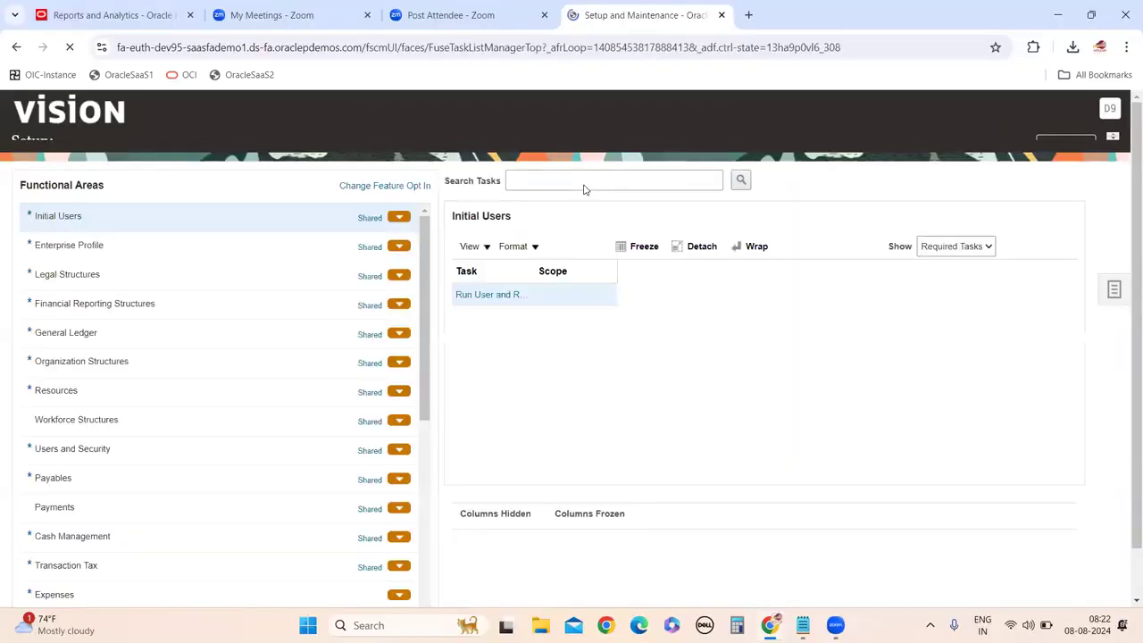
{"action": "left_click", "coordinate": [1116, 308]}
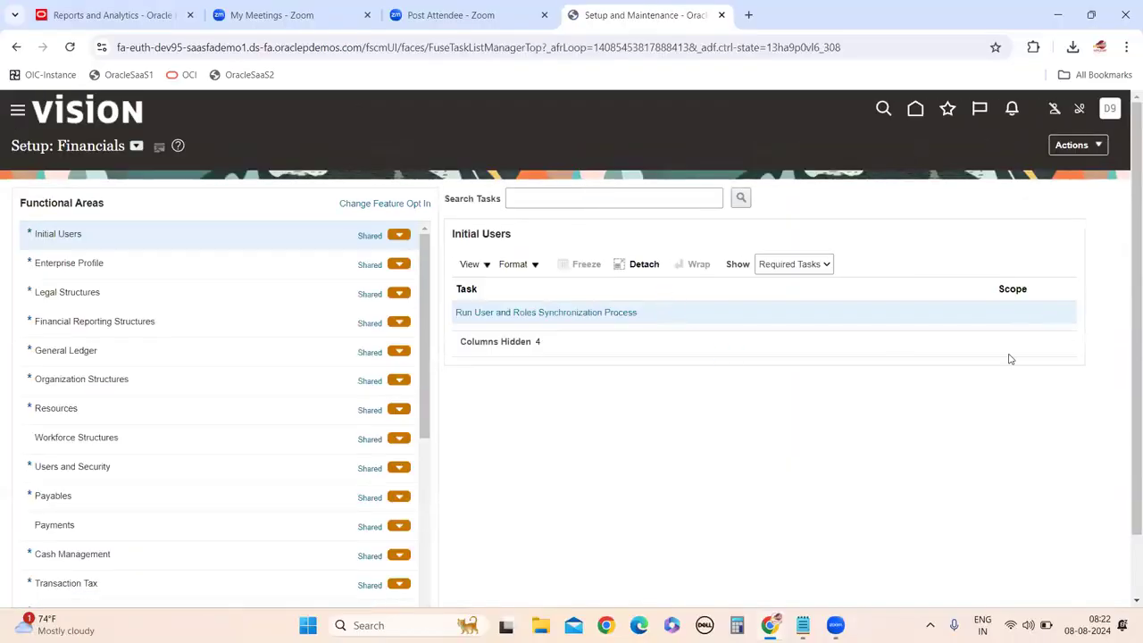
{"action": "left_click", "coordinate": [981, 314]}
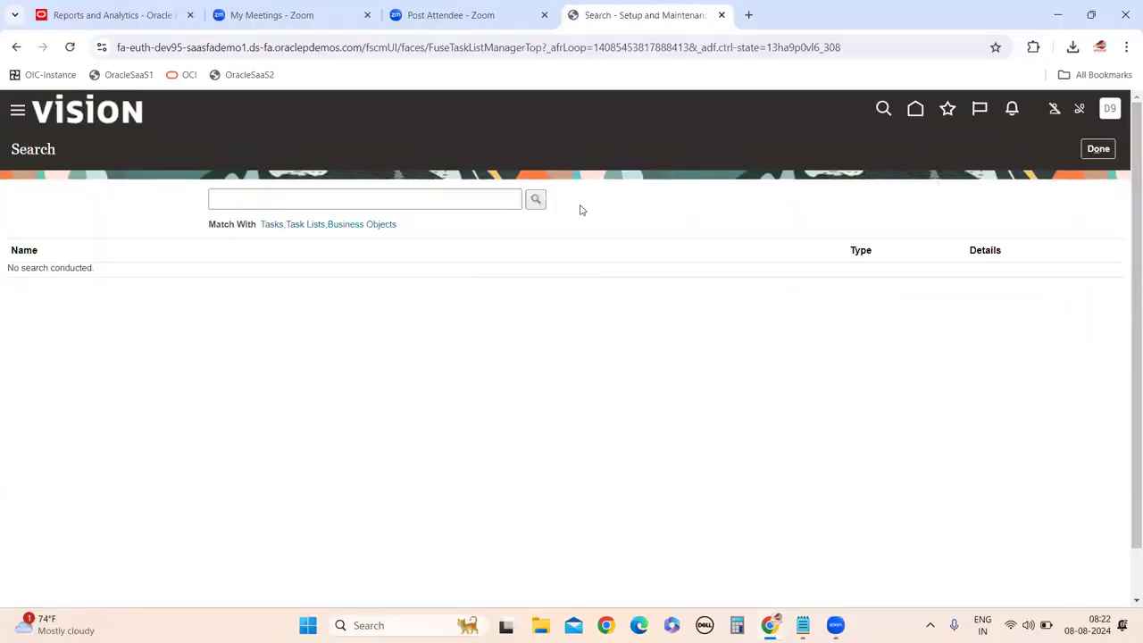
{"action": "left_click", "coordinate": [450, 197]}
{"action": "type", "text": "manage Procu"}
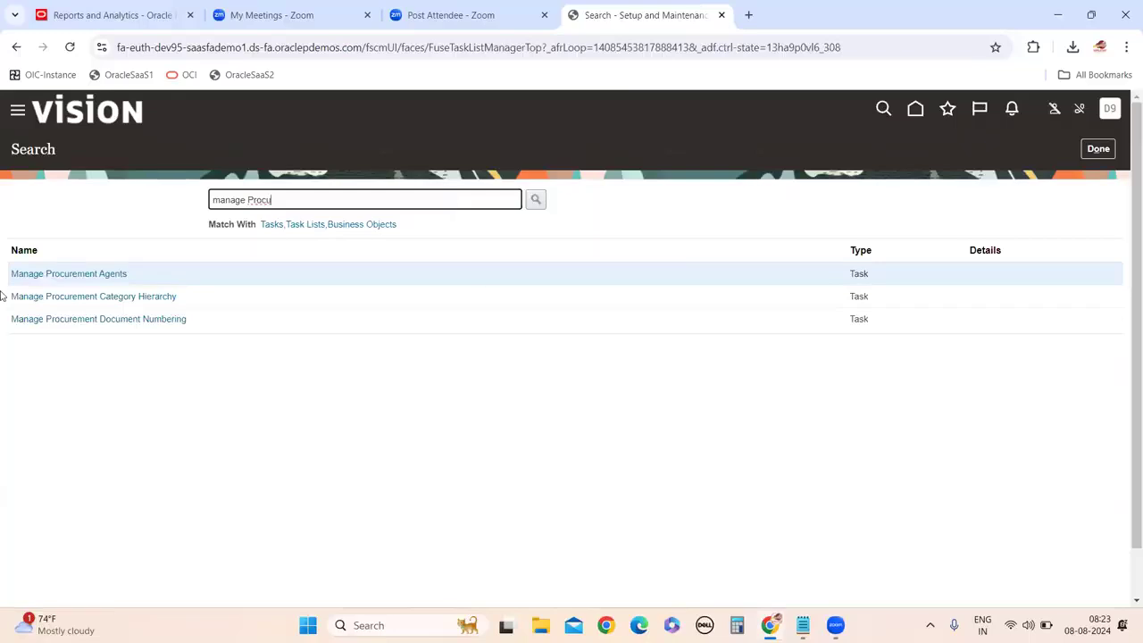
{"action": "left_click", "coordinate": [96, 277]}
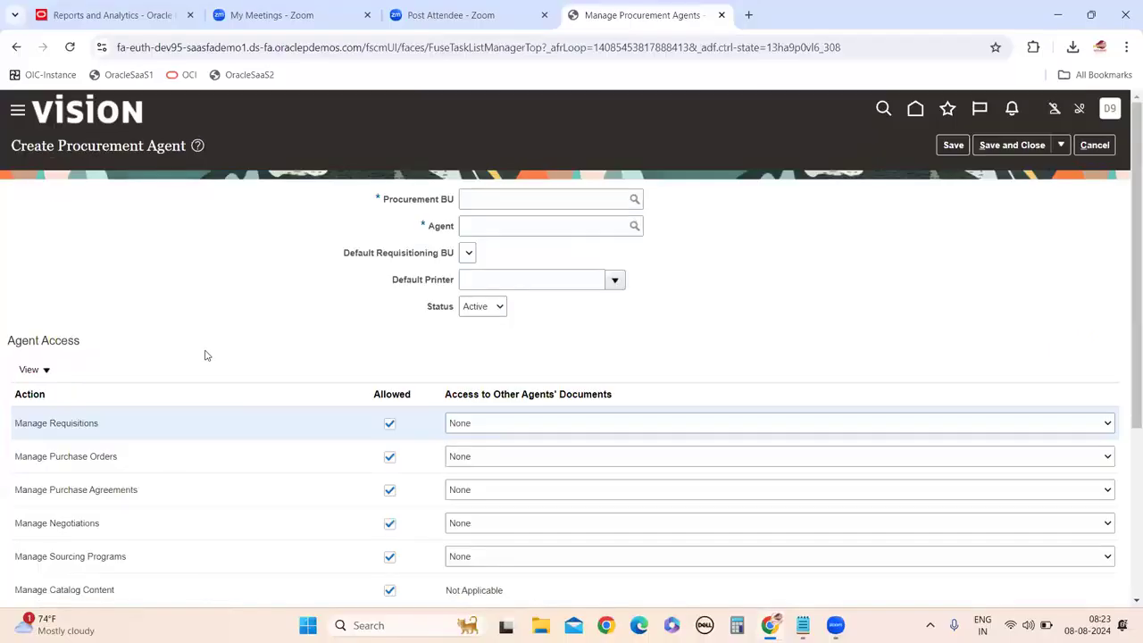
Enter US1 as the Procurement BU and search for the agent by name.
{"action": "left_click", "coordinate": [568, 196]}
{"action": "type", "text": "US1"}
{"action": "key", "text": "Tab"}
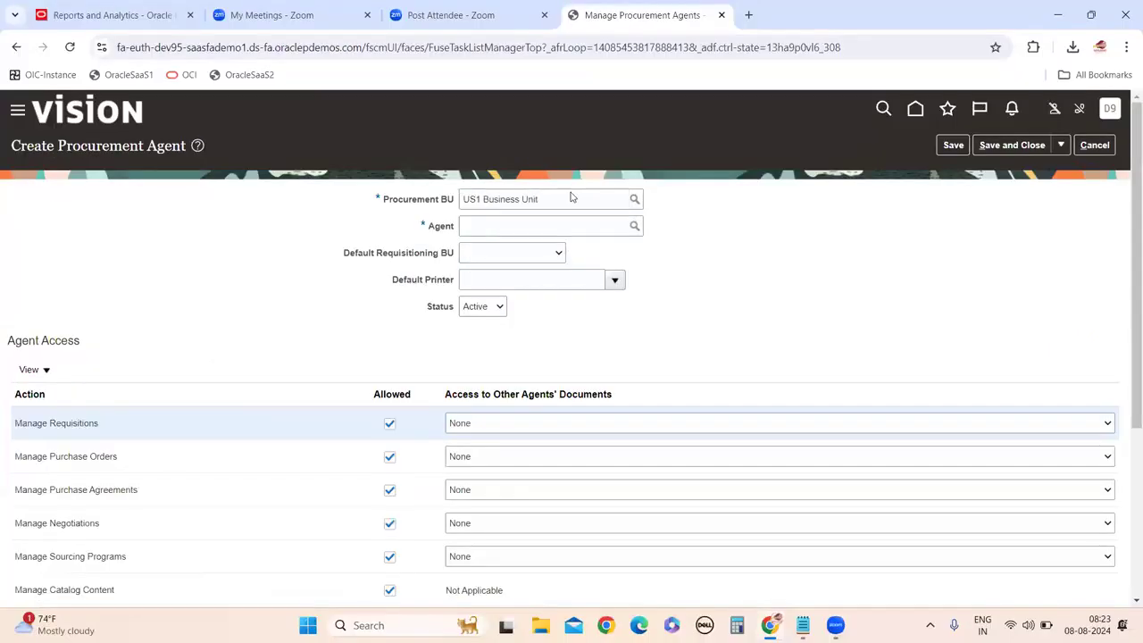
{"action": "left_click", "coordinate": [633, 226]}
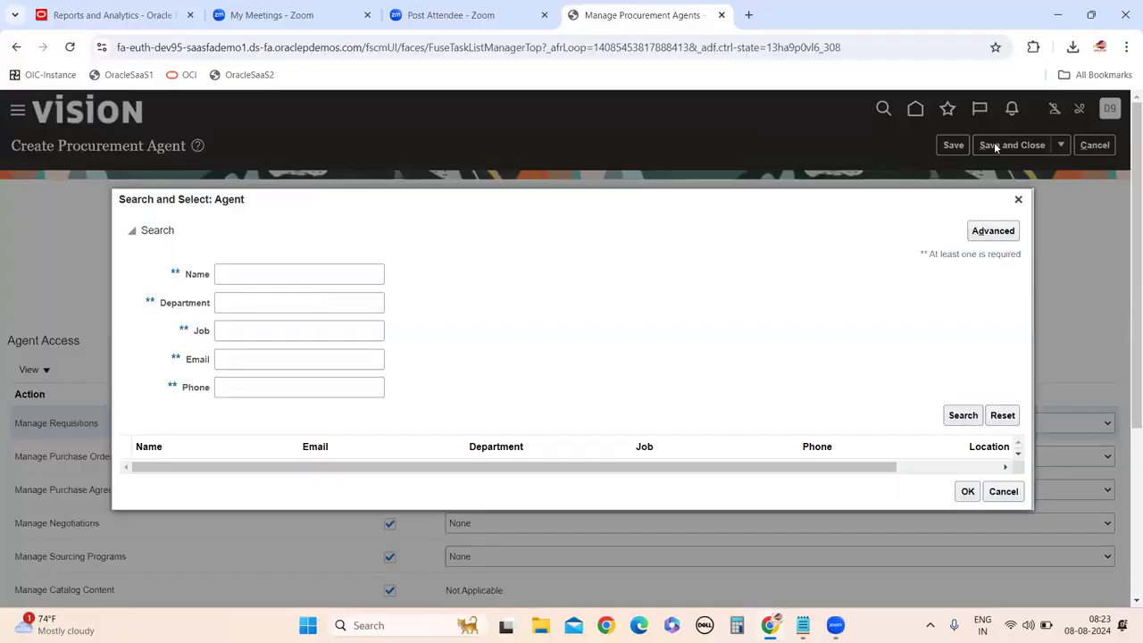
{"action": "left_click", "coordinate": [244, 278]}
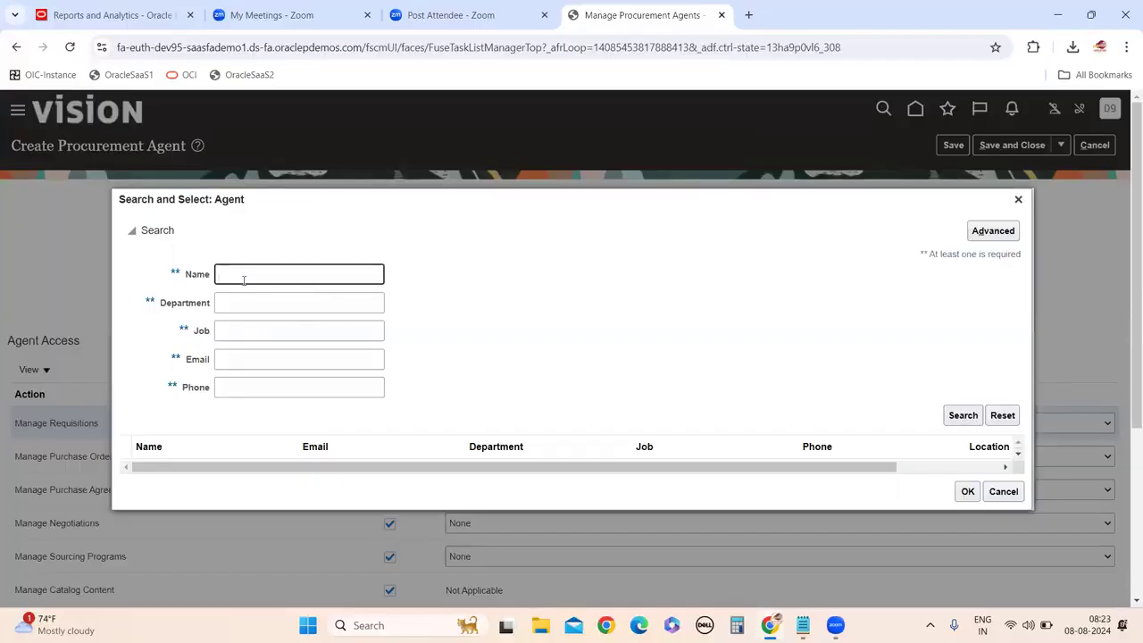
{"action": "type", "text": "KRISHNA"}
{"action": "key", "text": "BackSpace"}
{"action": "key", "text": "BackSpace"}
{"action": "key", "text": "BackSpace"}
{"action": "key", "text": "BackSpace"}
{"action": "key", "text": "BackSpace"}
{"action": "left_click", "coordinate": [962, 414]}
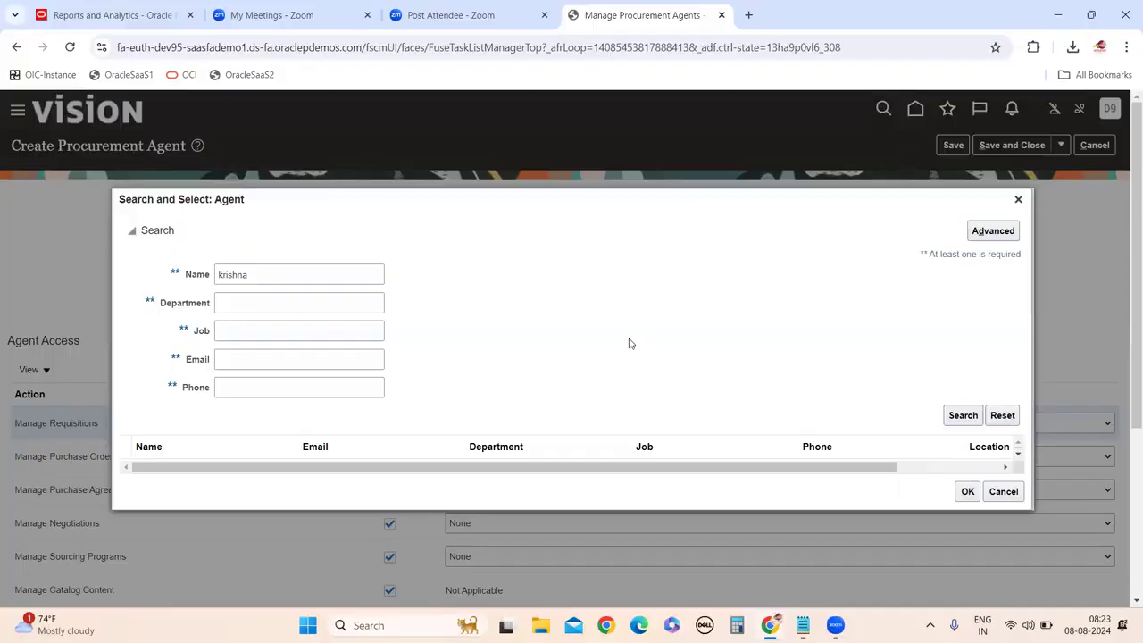
Select the found person as agent, default requisitioning to US1 Business Unit, and save.
{"action": "scroll", "coordinate": [631, 319], "scroll_direction": "down", "scroll_amount": 3}
{"action": "scroll", "coordinate": [340, 245], "scroll_direction": "up", "scroll_amount": 3}
{"action": "double_click", "coordinate": [232, 274]}
{"action": "type", "text": "vamshi"}
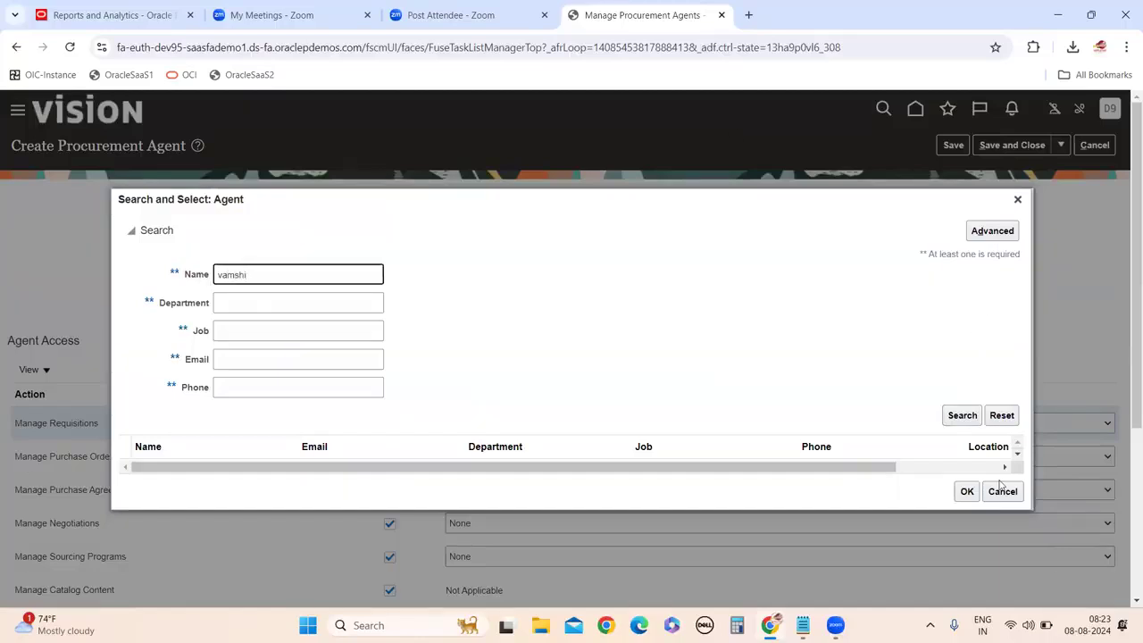
{"action": "left_click", "coordinate": [961, 415]}
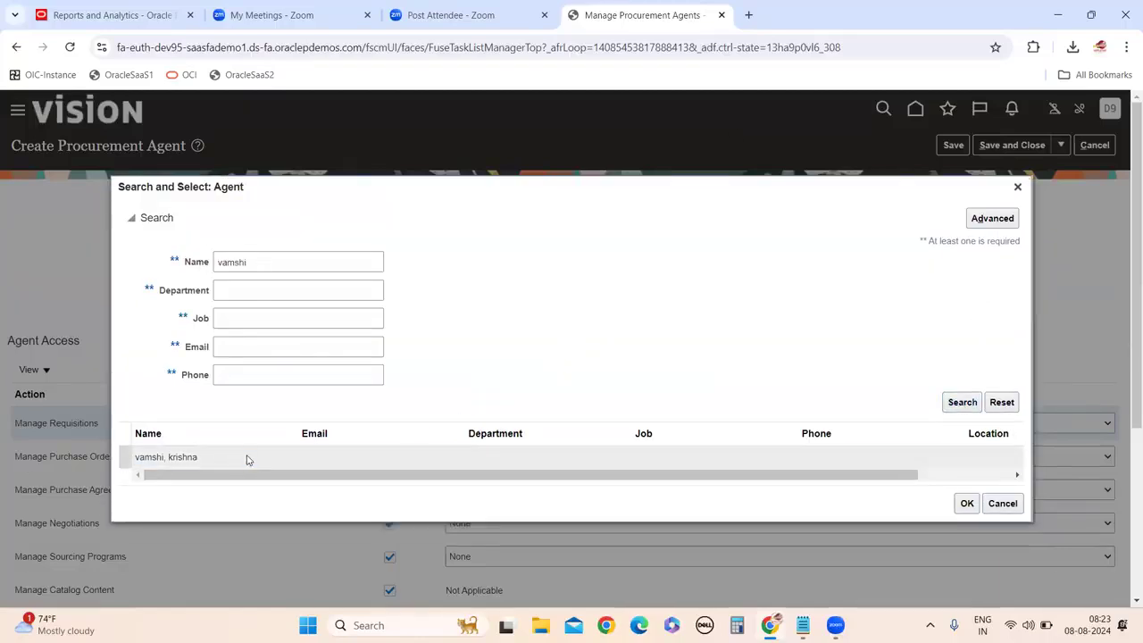
{"action": "left_click", "coordinate": [966, 502]}
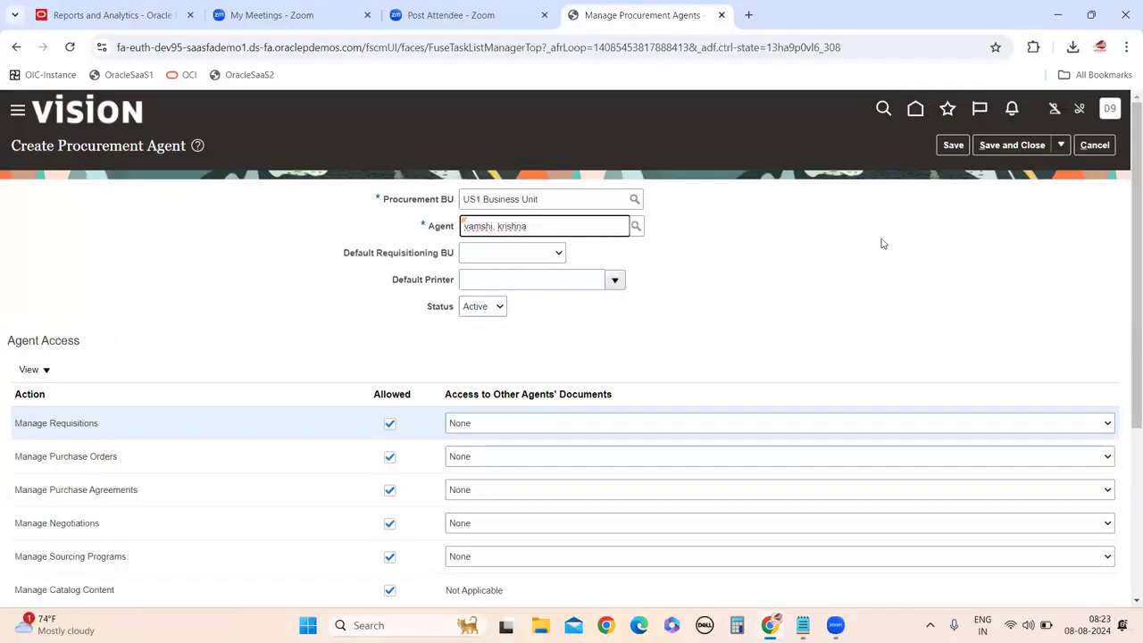
{"action": "left_click", "coordinate": [534, 253]}
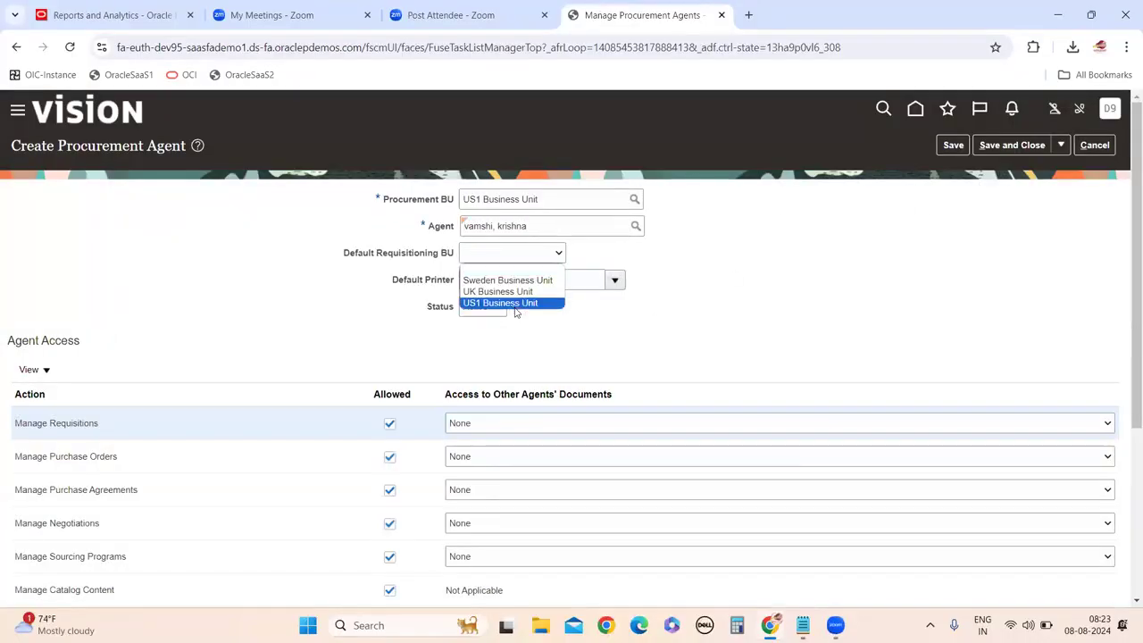
{"action": "left_click", "coordinate": [513, 306]}
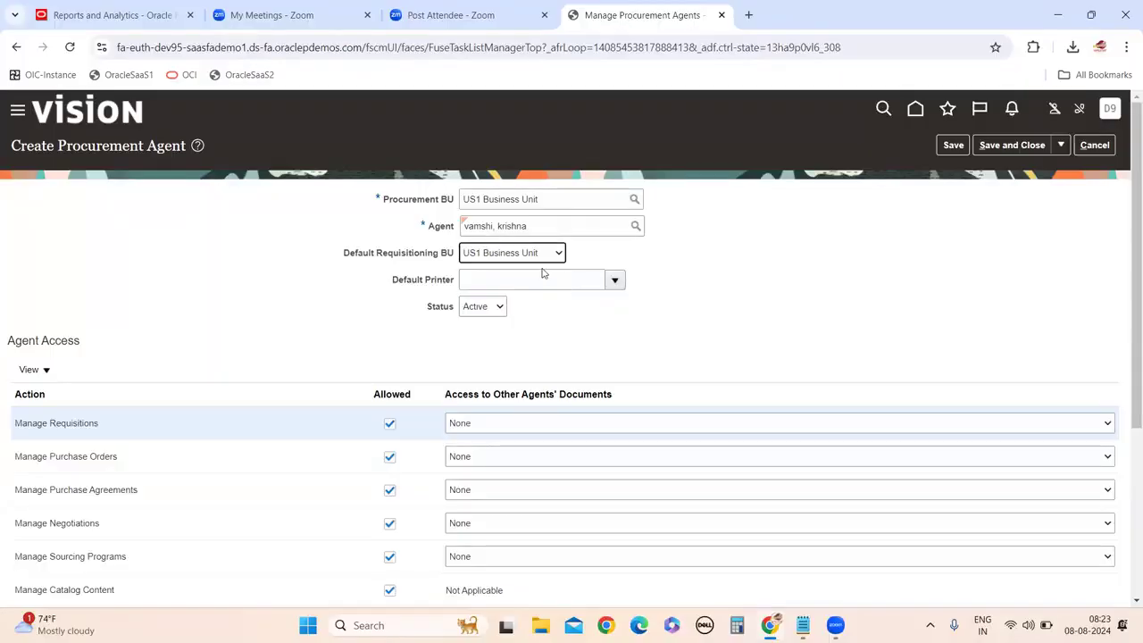
{"action": "left_click", "coordinate": [952, 144]}
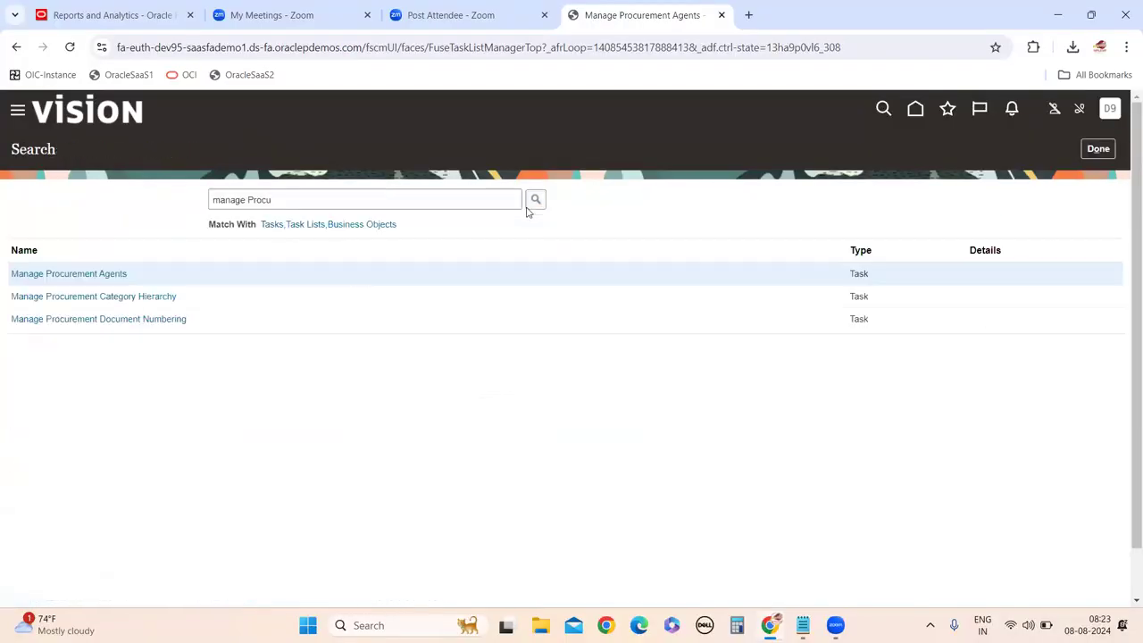
Sign out, confirm, and sign in with the new procurement agent's user ID and password.
{"action": "left_click", "coordinate": [1108, 111]}
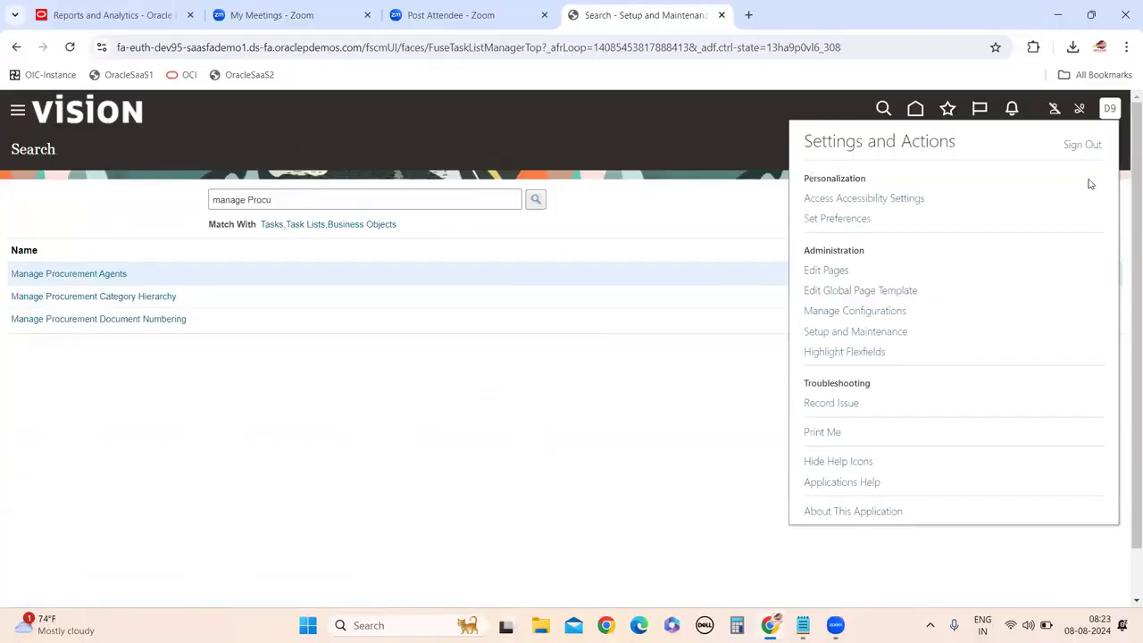
{"action": "left_click", "coordinate": [1081, 145]}
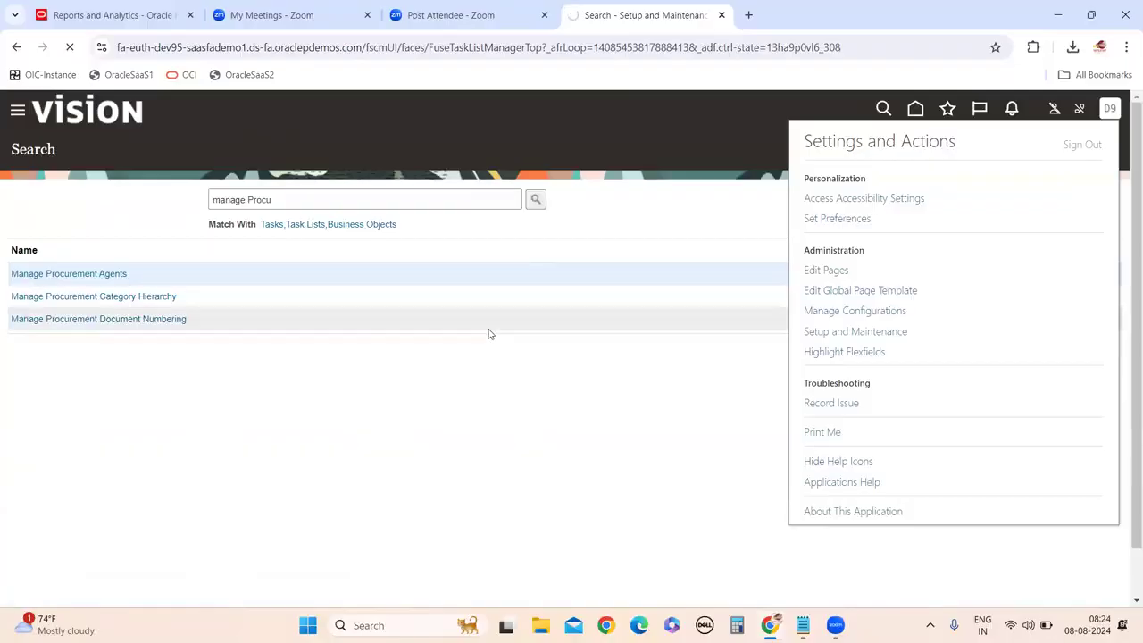
{"action": "left_click", "coordinate": [519, 408]}
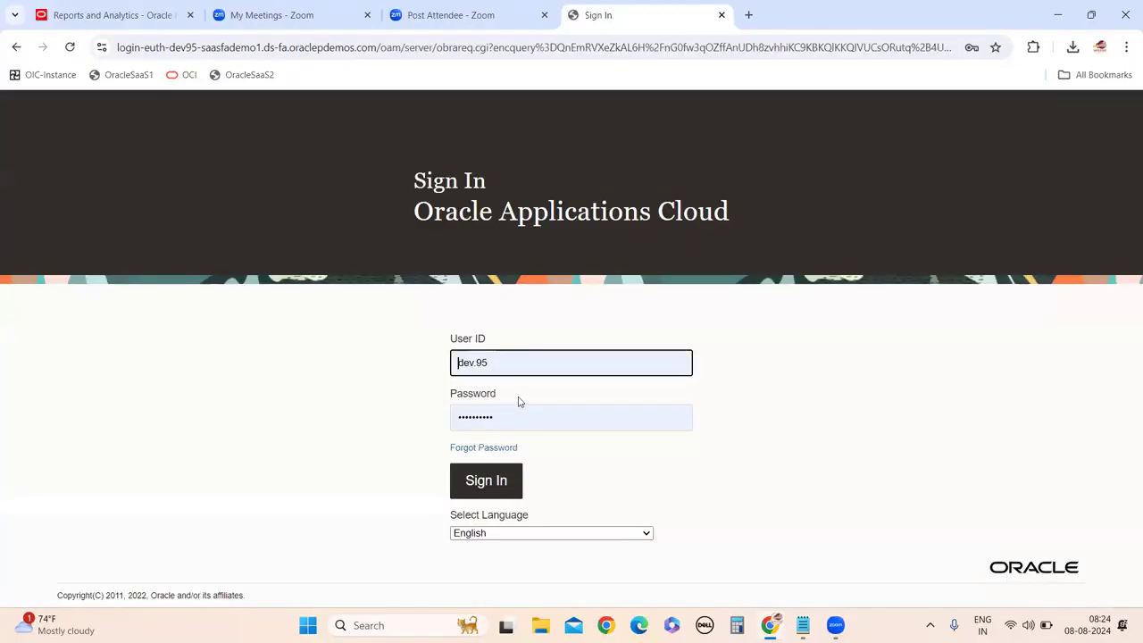
{"action": "left_click", "coordinate": [514, 363]}
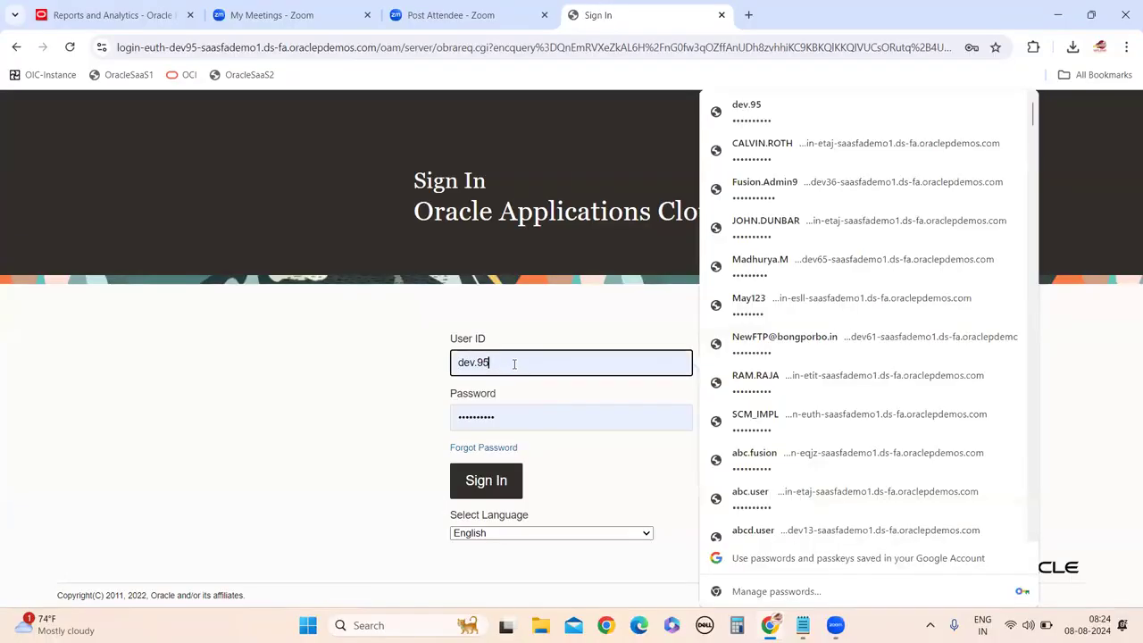
{"action": "key", "text": "BackSpace"}
{"action": "key", "text": "BackSpace"}
{"action": "key", "text": "BackSpace"}
{"action": "key", "text": "BackSpace"}
{"action": "key", "text": "BackSpace"}
{"action": "key", "text": "BackSpace"}
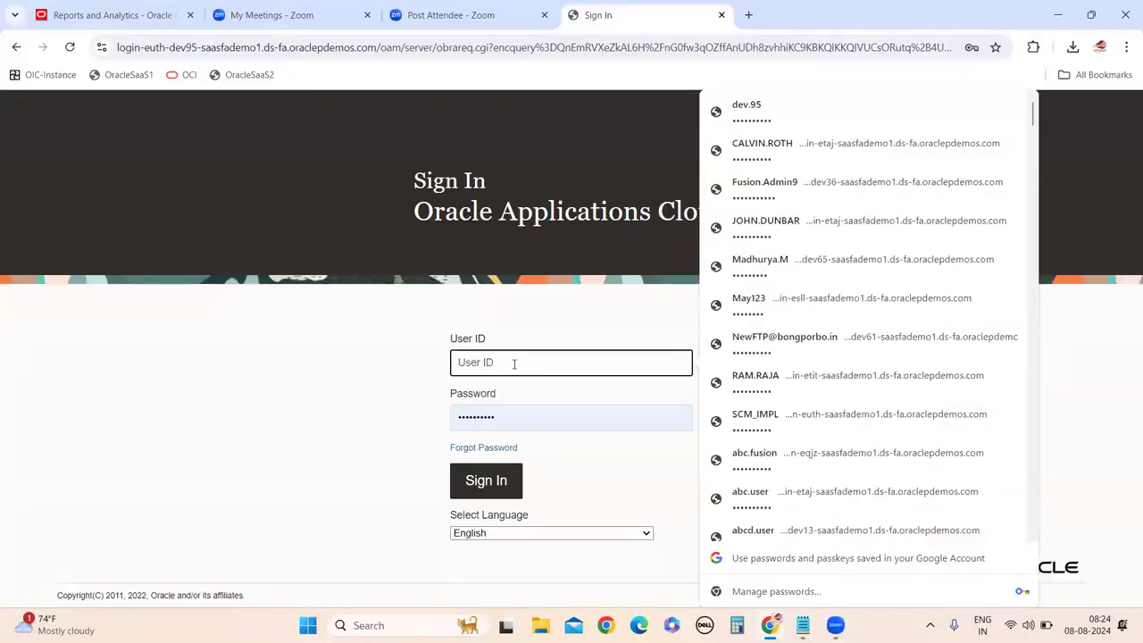
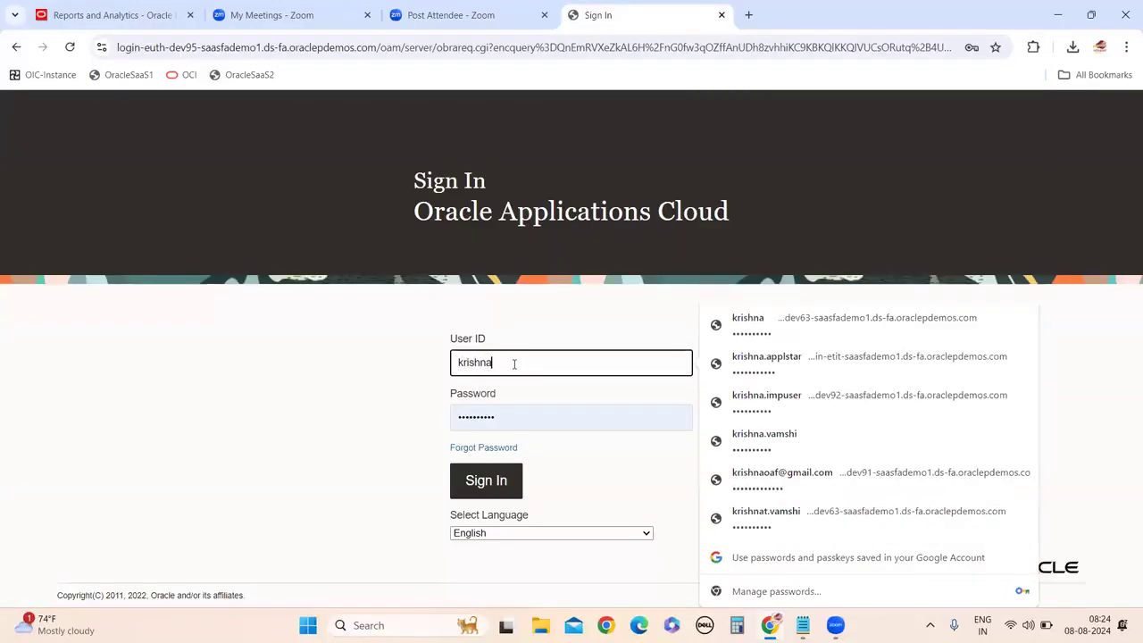
{"action": "key", "text": "Tab"}
{"action": "key", "text": "BackSpace"}
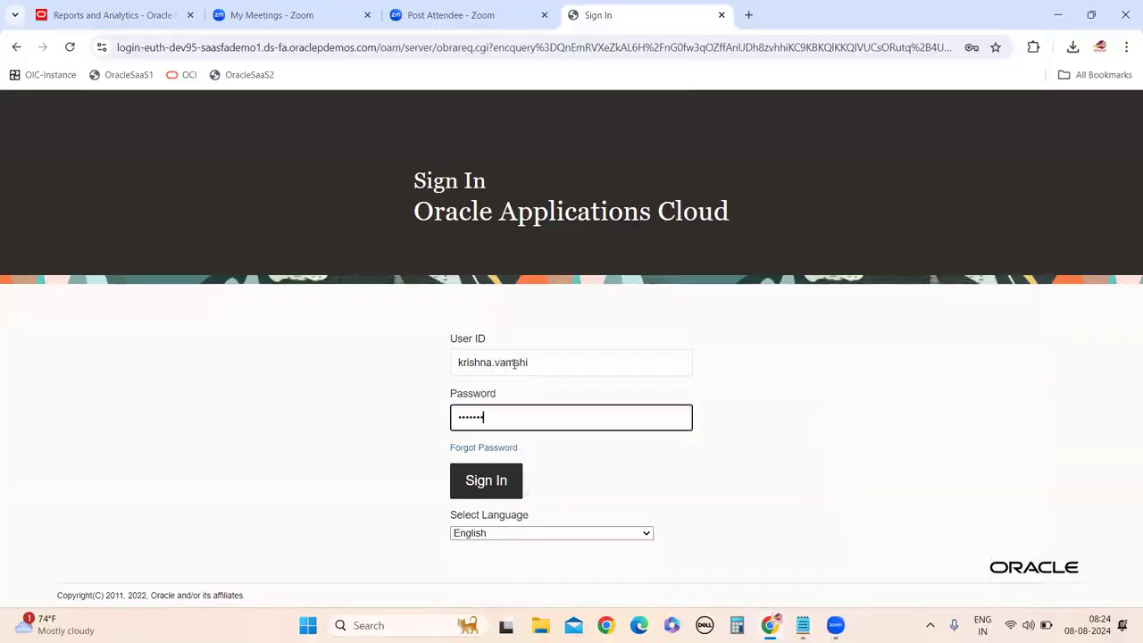
{"action": "left_click", "coordinate": [497, 482]}
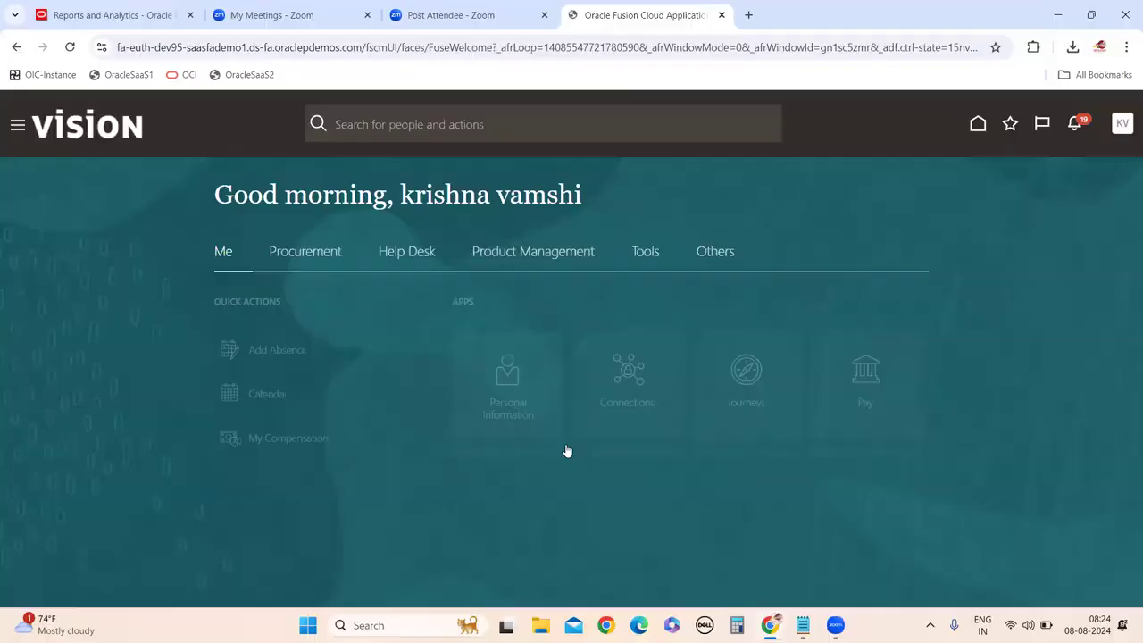
Go to Procurement > Purchase Orders and choose Create Order from the tasks list.
{"action": "left_click", "coordinate": [309, 264]}
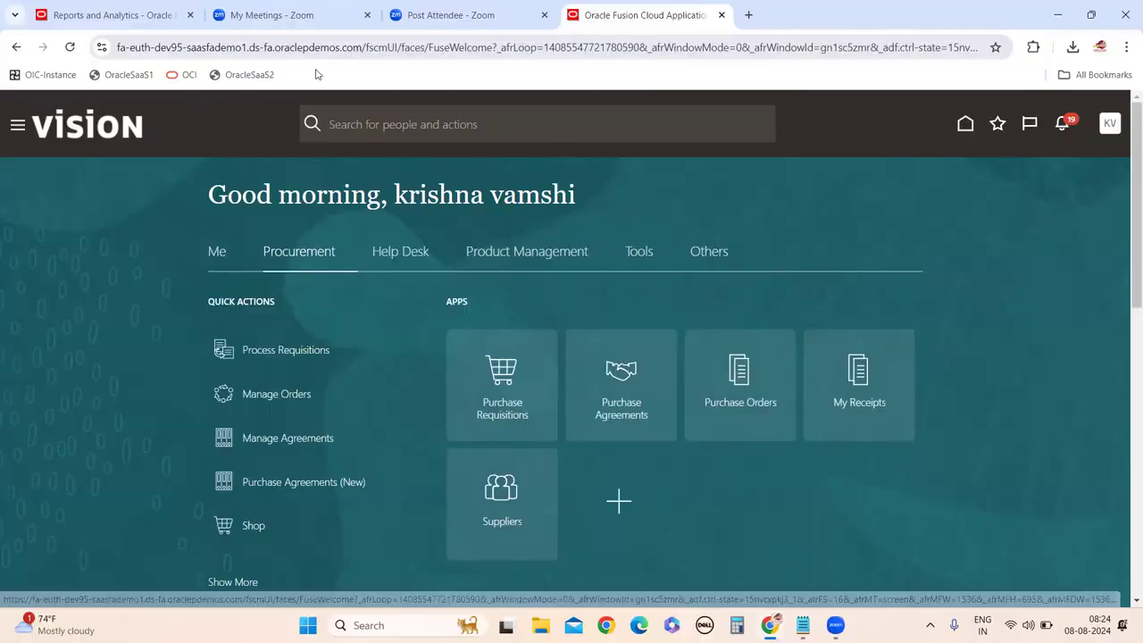
{"action": "left_click", "coordinate": [750, 402]}
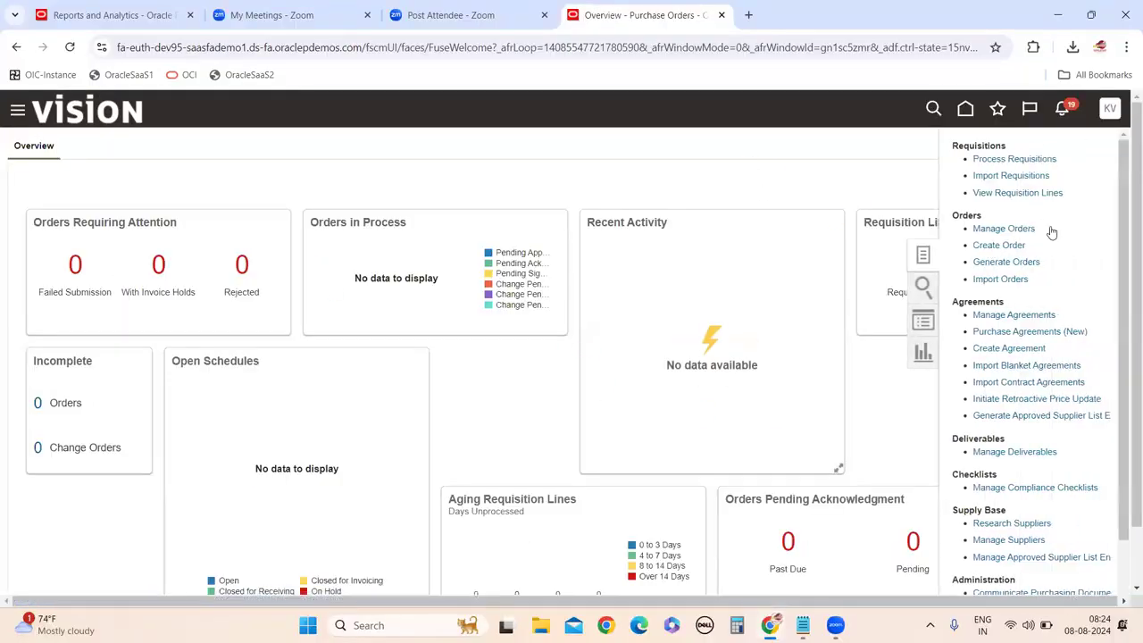
{"action": "left_click", "coordinate": [982, 244]}
In a new Notepad tab, type the note 'create the purchase order suing'.
{"action": "mouse_move", "coordinate": [802, 624]}
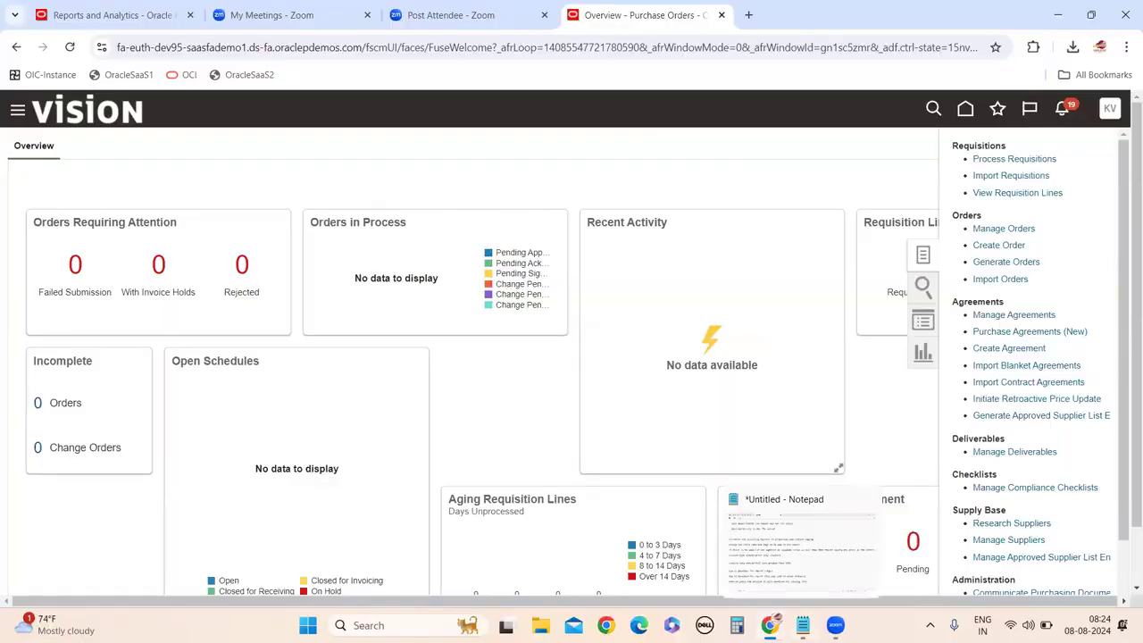
{"action": "left_click", "coordinate": [815, 582]}
{"action": "left_click", "coordinate": [413, 13]}
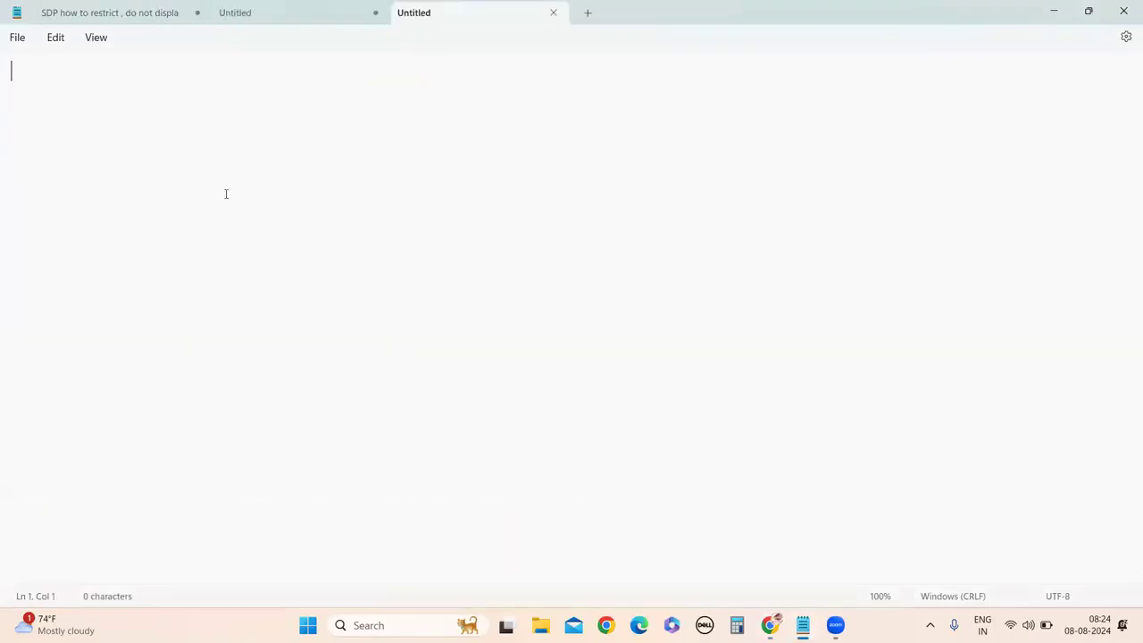
{"action": "type", "text": "create th"}
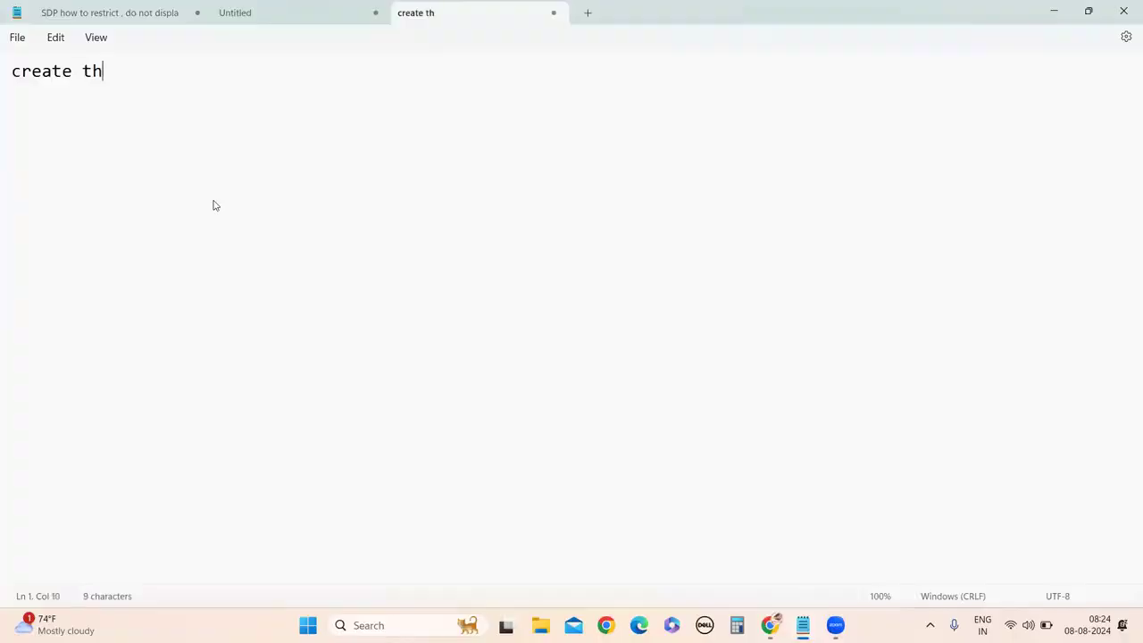
{"action": "type", "text": "e purcha"}
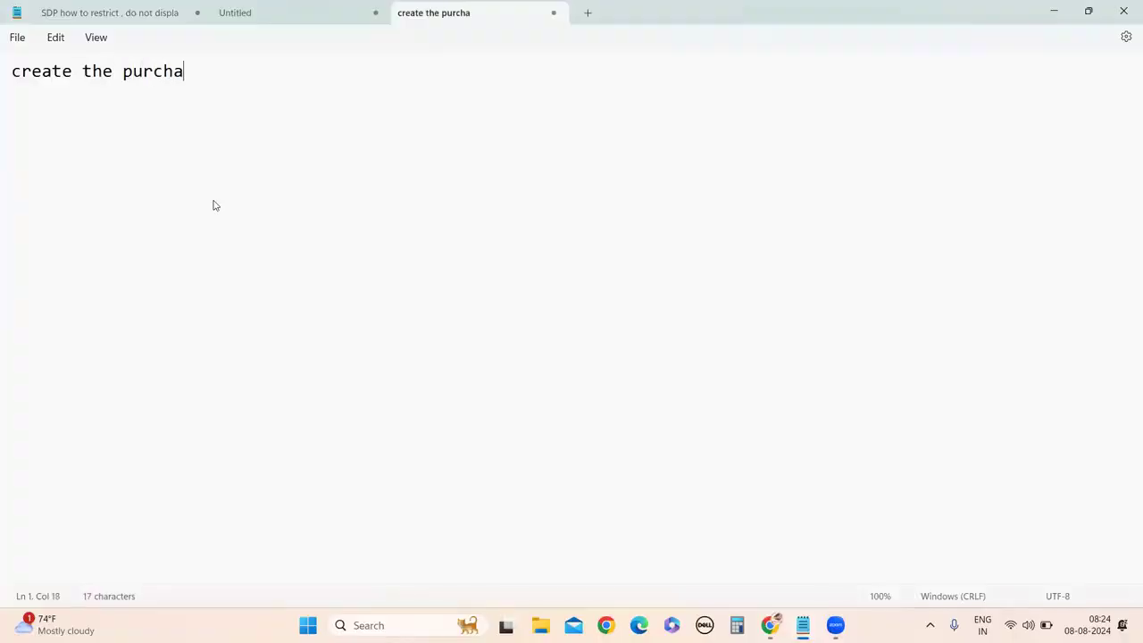
{"action": "type", "text": "se or"}
{"action": "key", "text": "BackSpace"}
{"action": "type", "text": "or"}
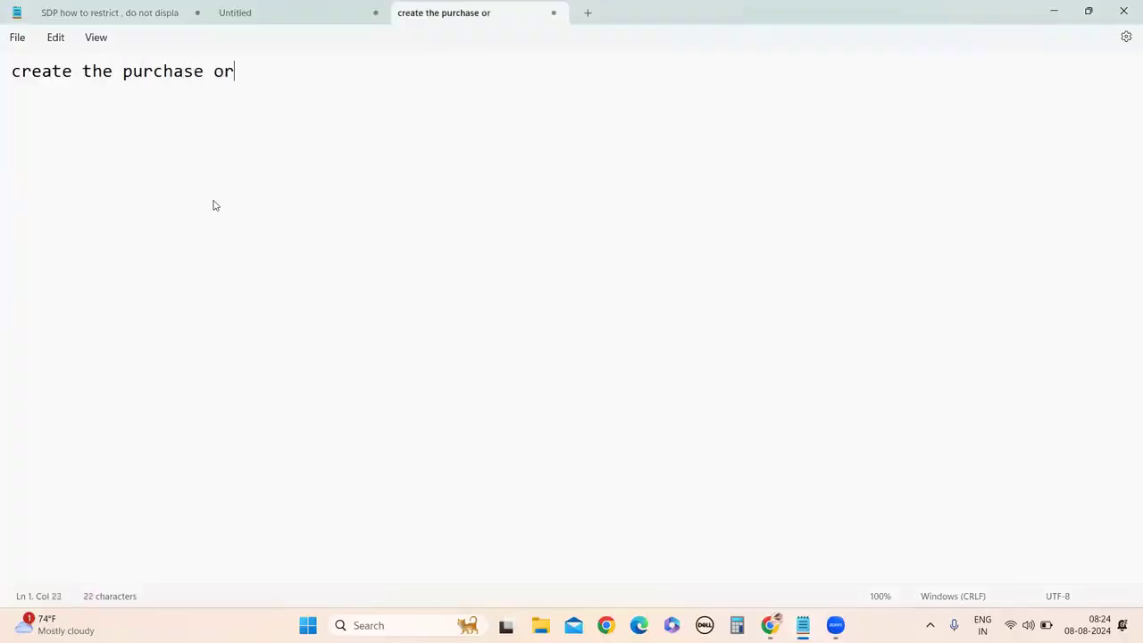
{"action": "type", "text": "der suing"}
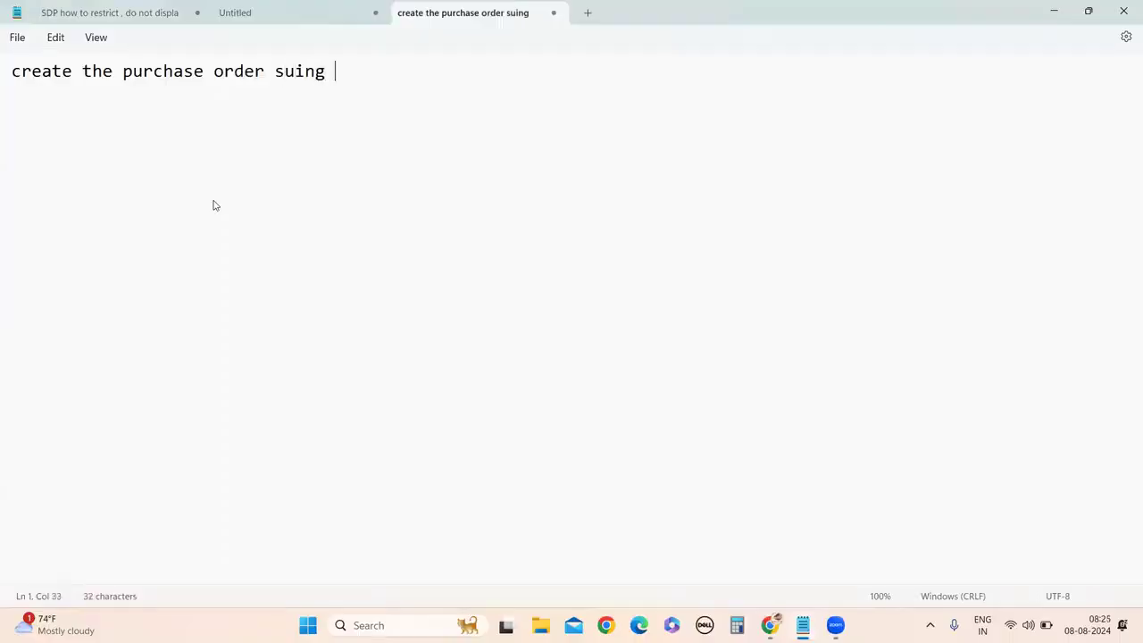
Correct 'suing' to 'using', append 'emp login' and a new line, then return to Oracle.
{"action": "left_click", "coordinate": [284, 72]}
{"action": "key", "text": "BackSpace"}
{"action": "type", "text": "s"}
{"action": "left_click", "coordinate": [343, 81]}
{"action": "type", "text": "emp login"}
{"action": "key", "text": "Return"}
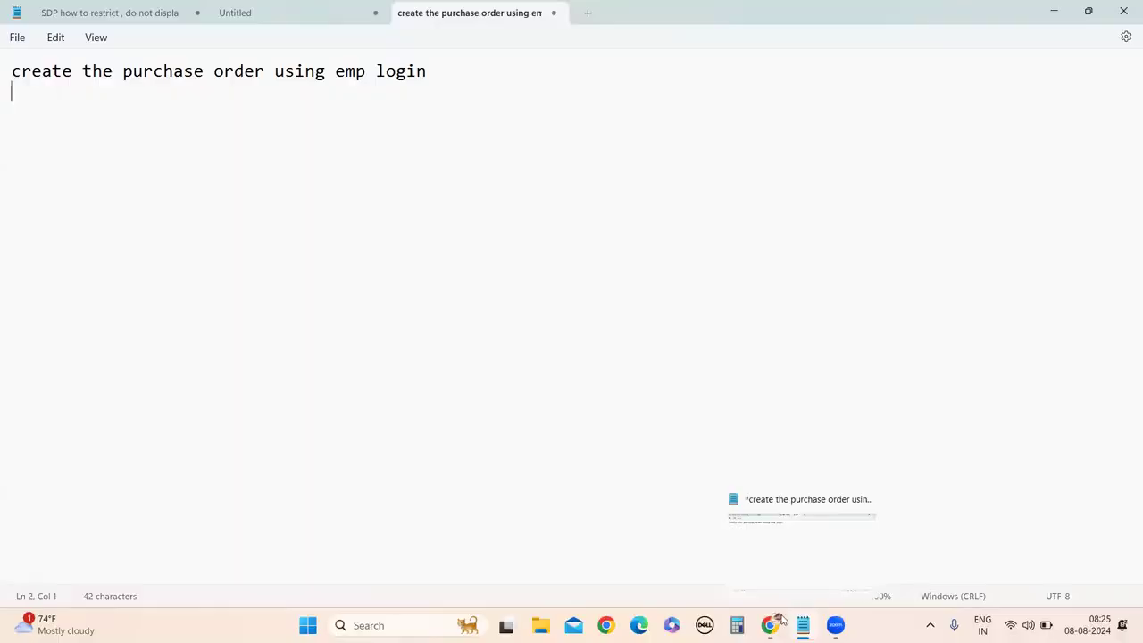
{"action": "mouse_move", "coordinate": [776, 622]}
{"action": "left_click", "coordinate": [793, 509]}
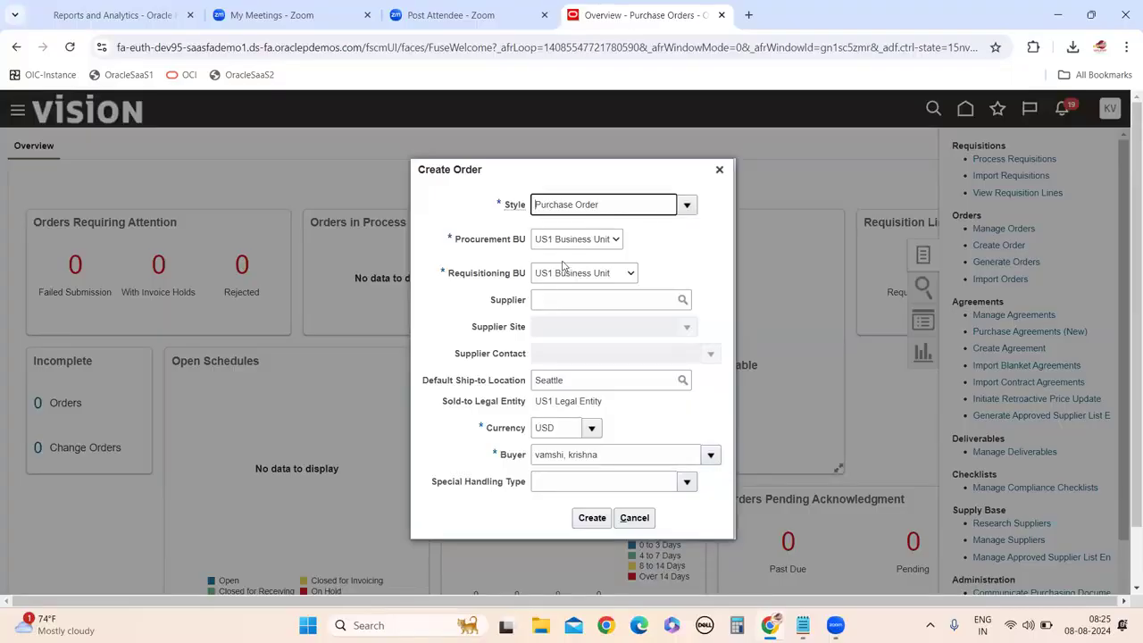
Create a purchase order for supplier Dell, keeping the defaulted site Dell US1 and contact.
{"action": "left_click", "coordinate": [619, 301]}
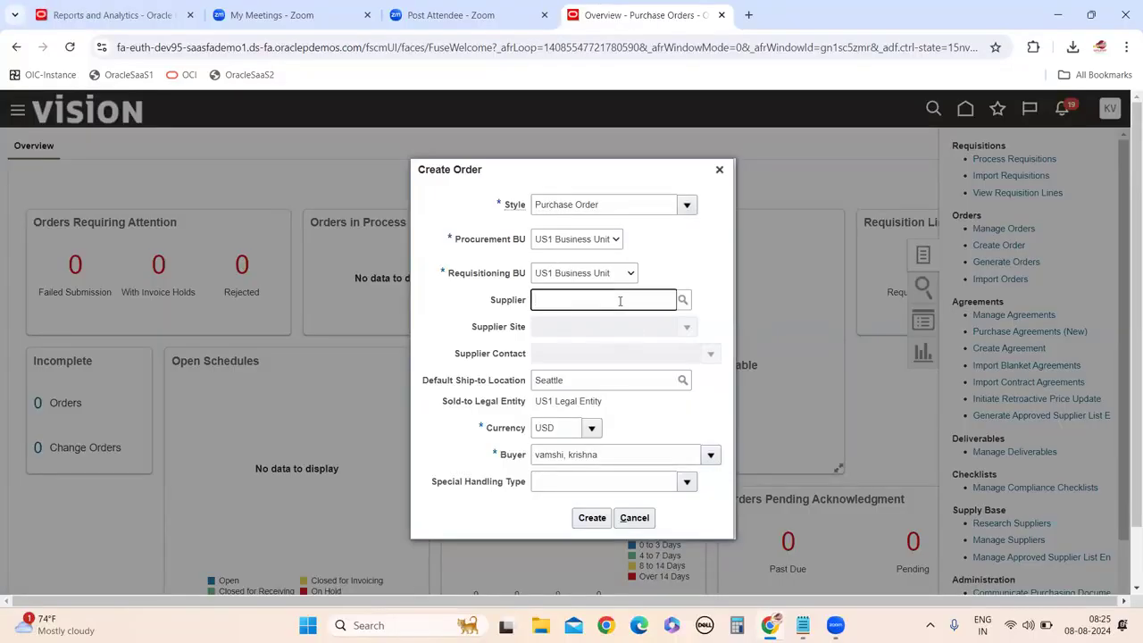
{"action": "type", "text": "Dell Inc."}
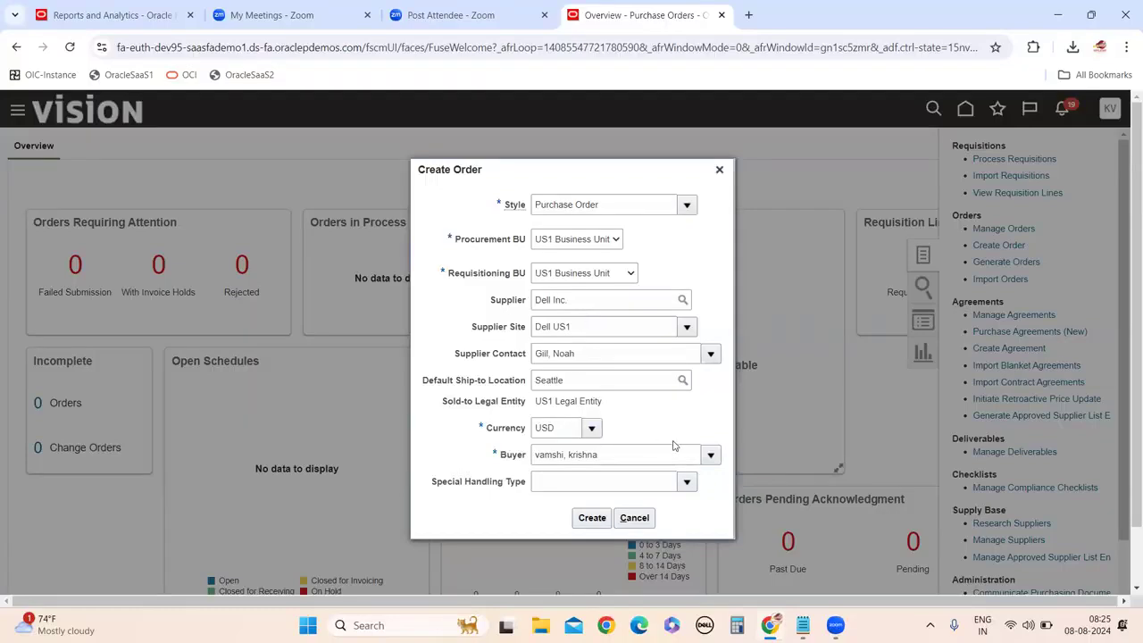
{"action": "scroll", "coordinate": [630, 445], "scroll_direction": "down", "scroll_amount": 1}
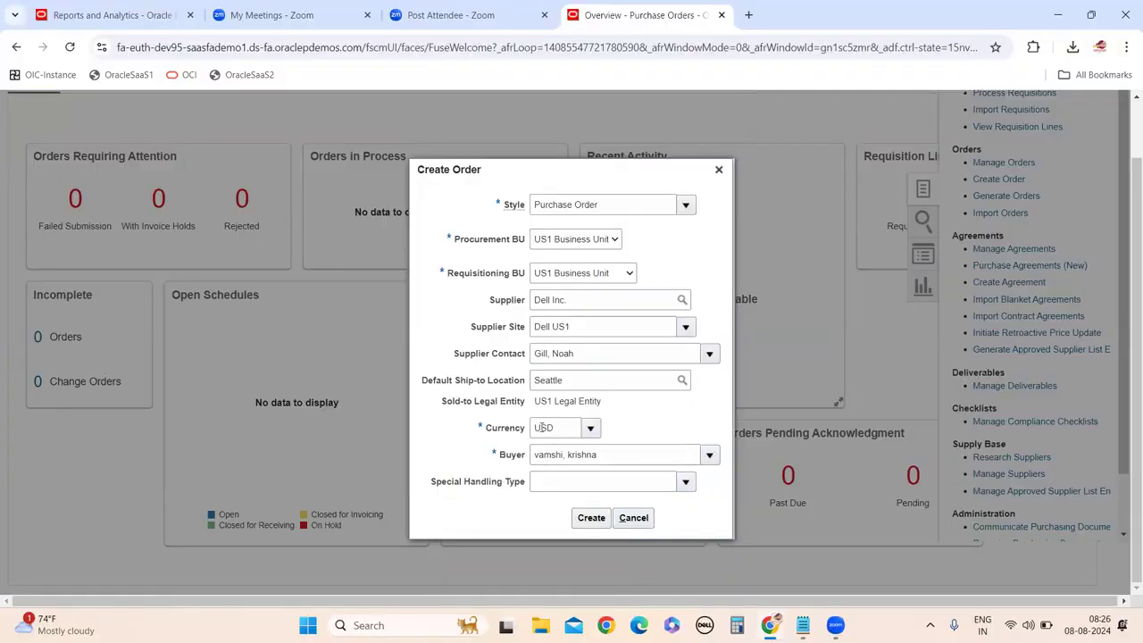
{"action": "left_click", "coordinate": [587, 518]}
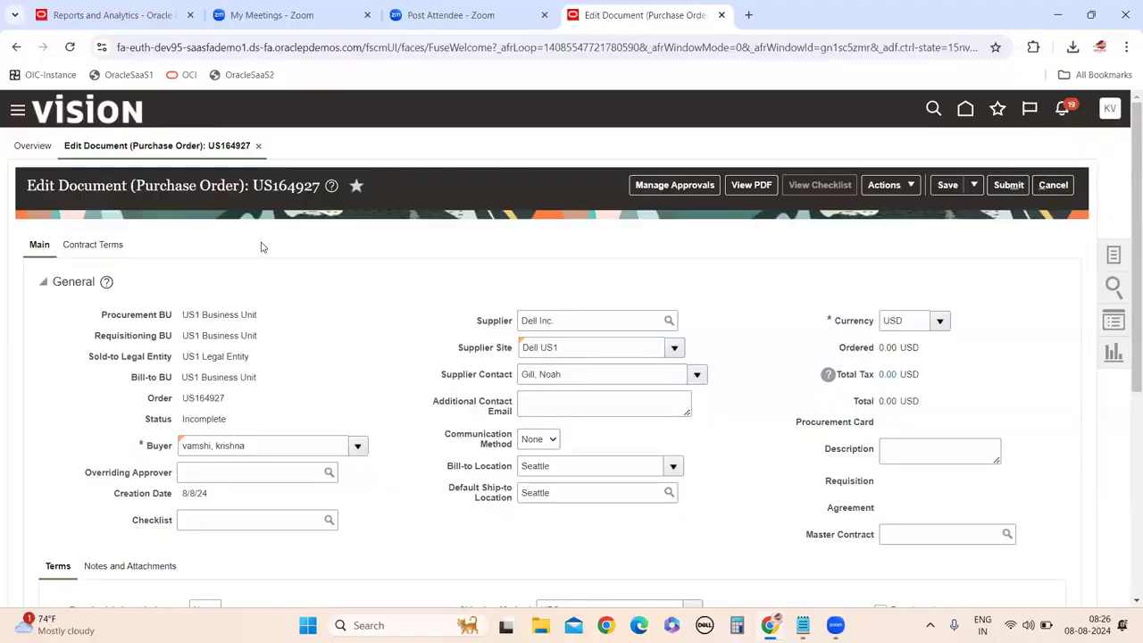
{"action": "double_click", "coordinate": [279, 190]}
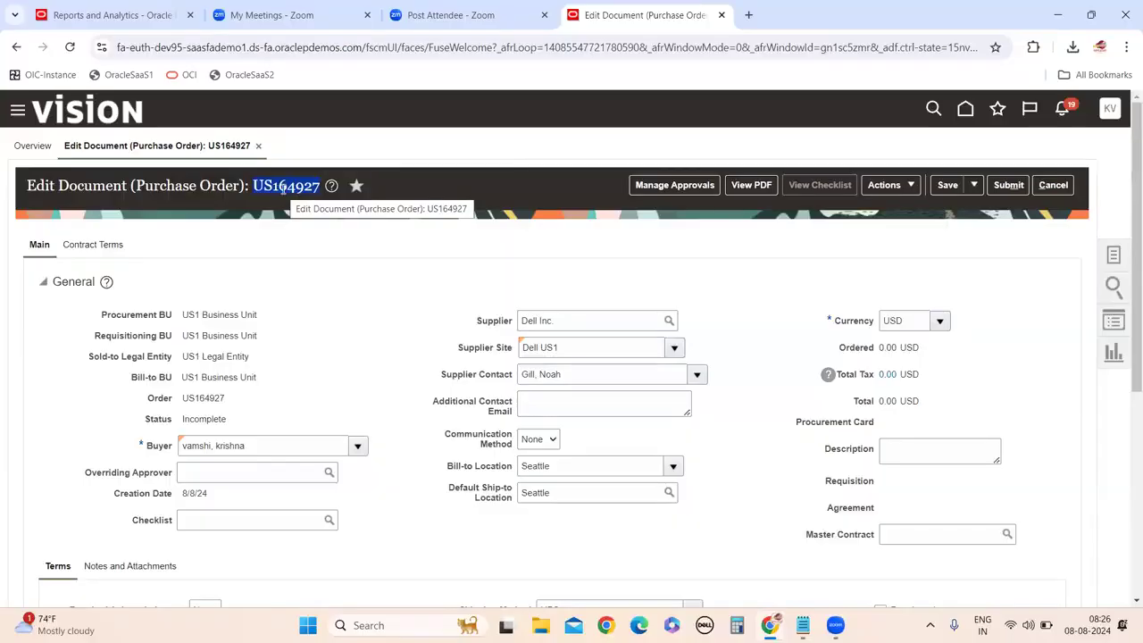
{"action": "scroll", "coordinate": [292, 204], "scroll_direction": "down", "scroll_amount": 3}
{"action": "scroll", "coordinate": [147, 211], "scroll_direction": "up", "scroll_amount": 2}
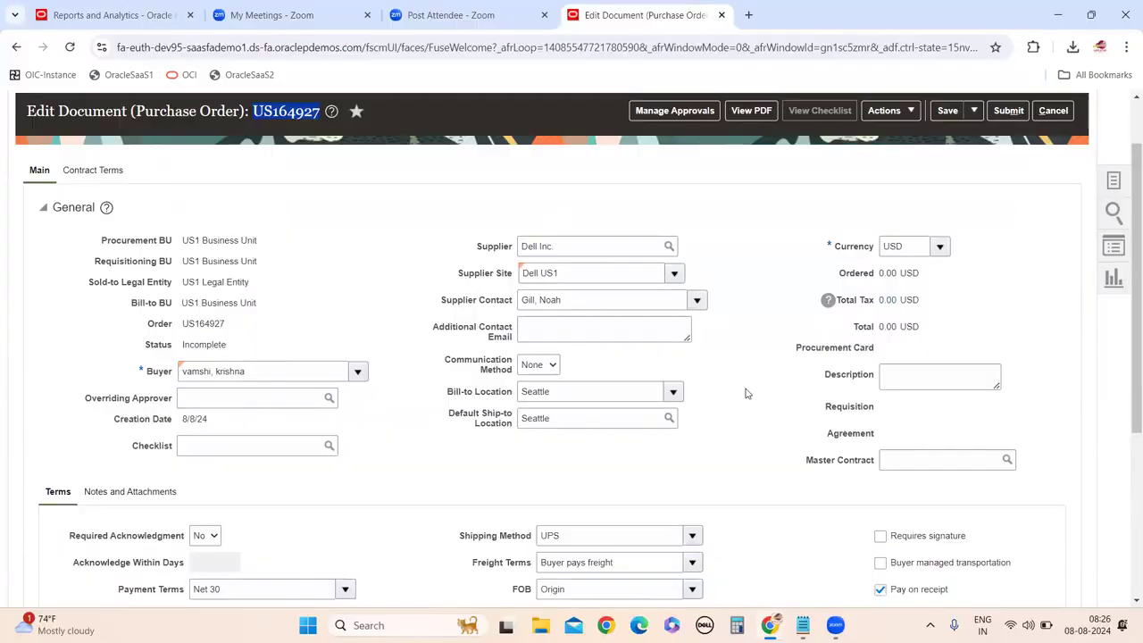
{"action": "scroll", "coordinate": [744, 389], "scroll_direction": "down", "scroll_amount": 3}
{"action": "scroll", "coordinate": [662, 366], "scroll_direction": "up", "scroll_amount": 4}
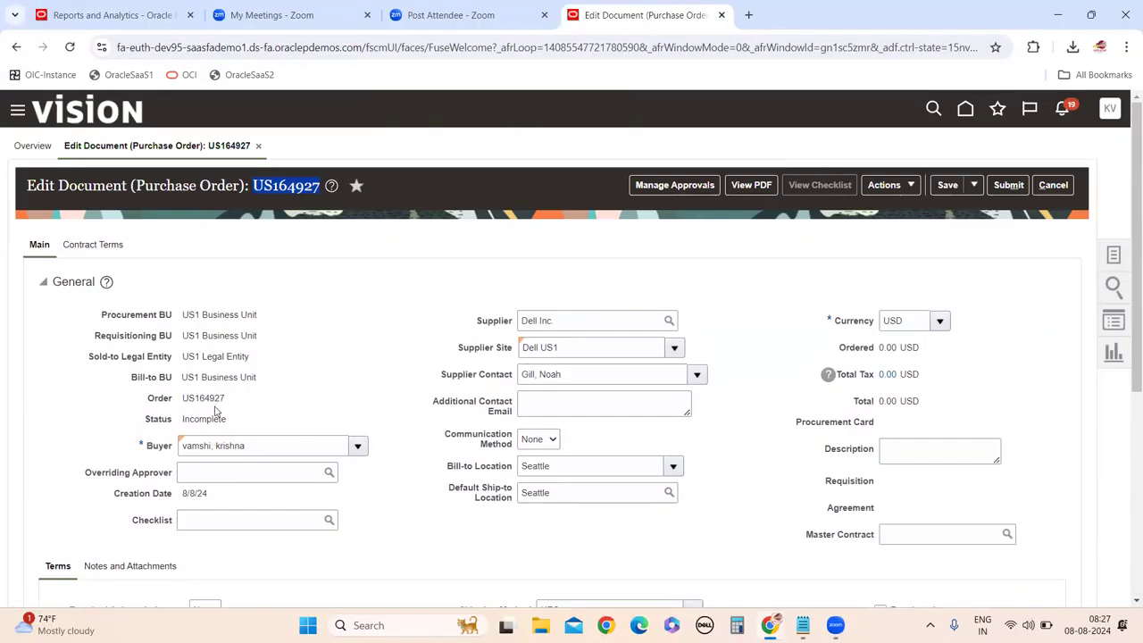
{"action": "scroll", "coordinate": [215, 410], "scroll_direction": "down", "scroll_amount": 4}
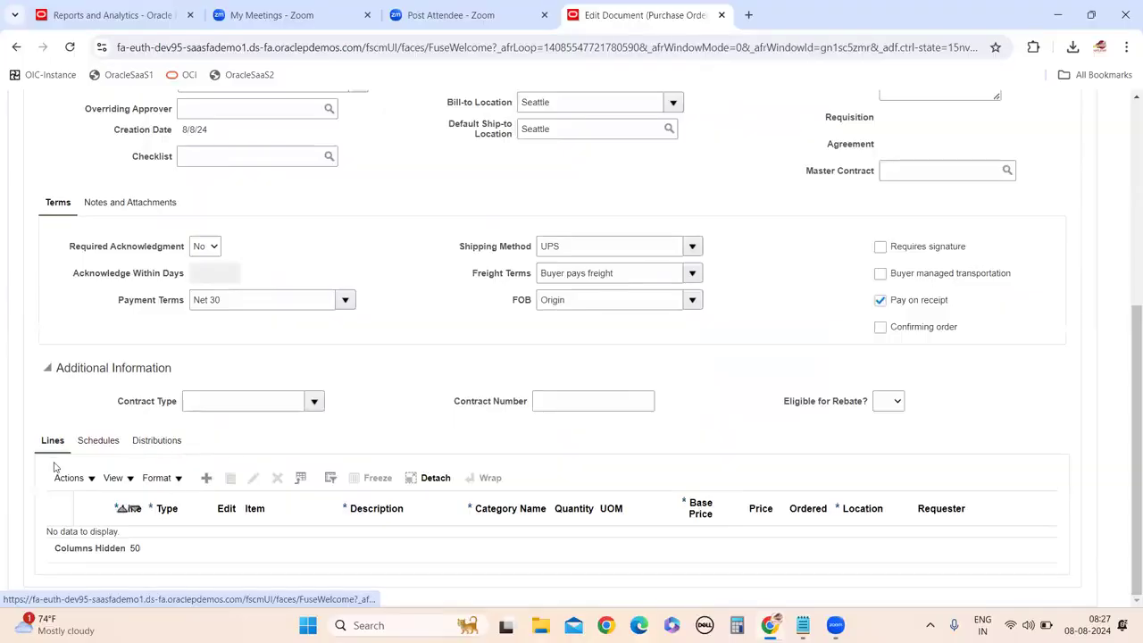
{"action": "scroll", "coordinate": [369, 340], "scroll_direction": "up", "scroll_amount": 3}
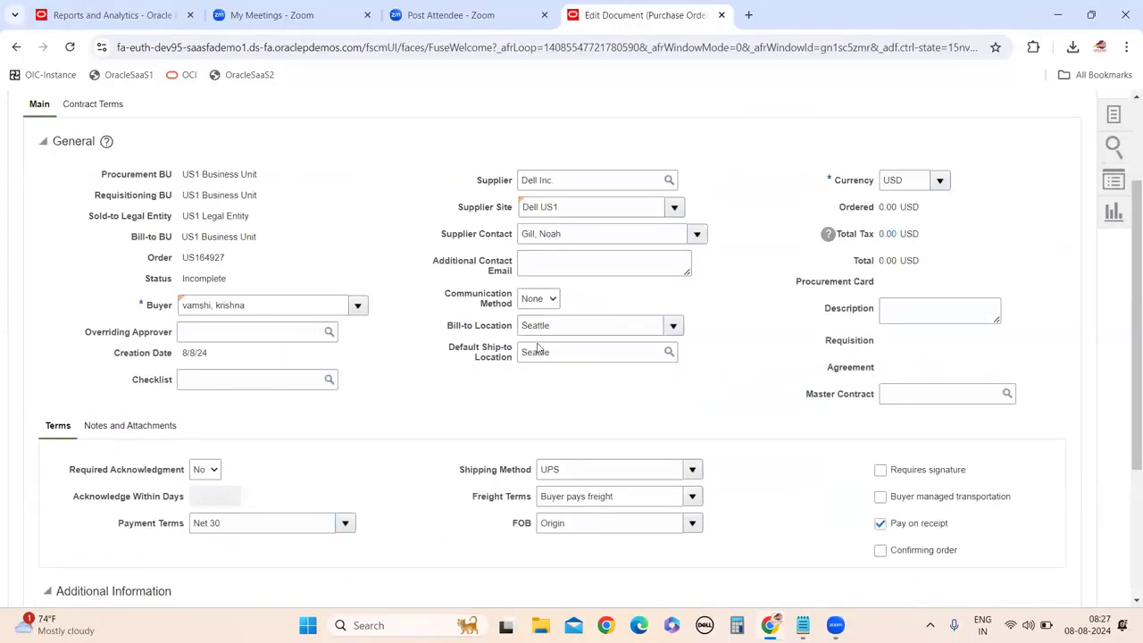
{"action": "scroll", "coordinate": [299, 346], "scroll_direction": "down", "scroll_amount": 3}
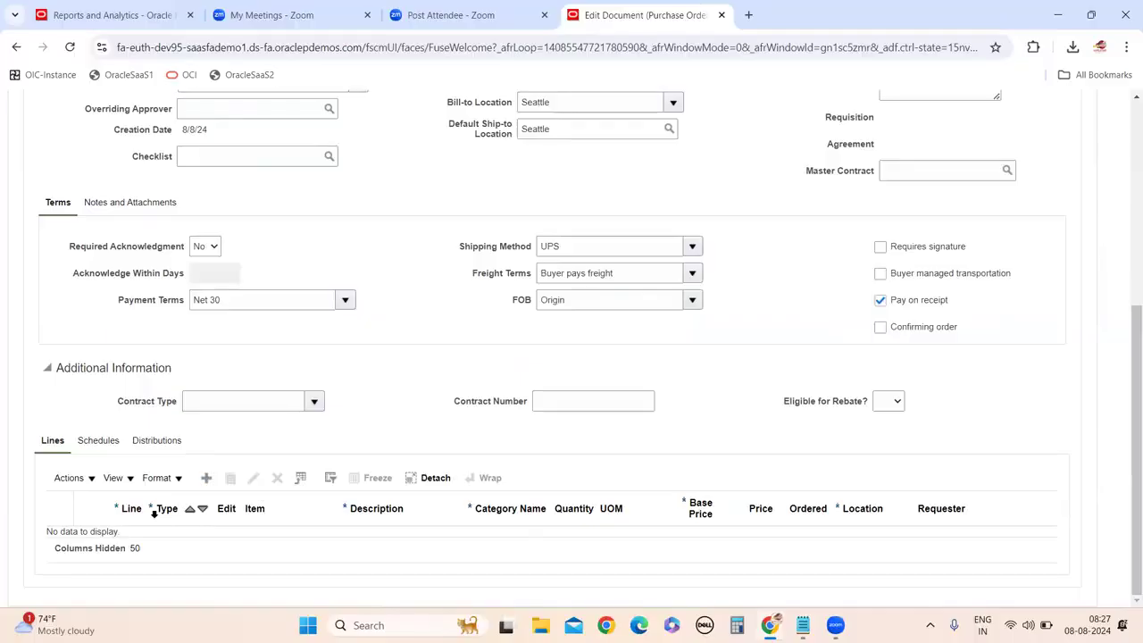
Add order line 1 and try an item search for A%, dismissing the errors, then close the search.
{"action": "left_click", "coordinate": [207, 480]}
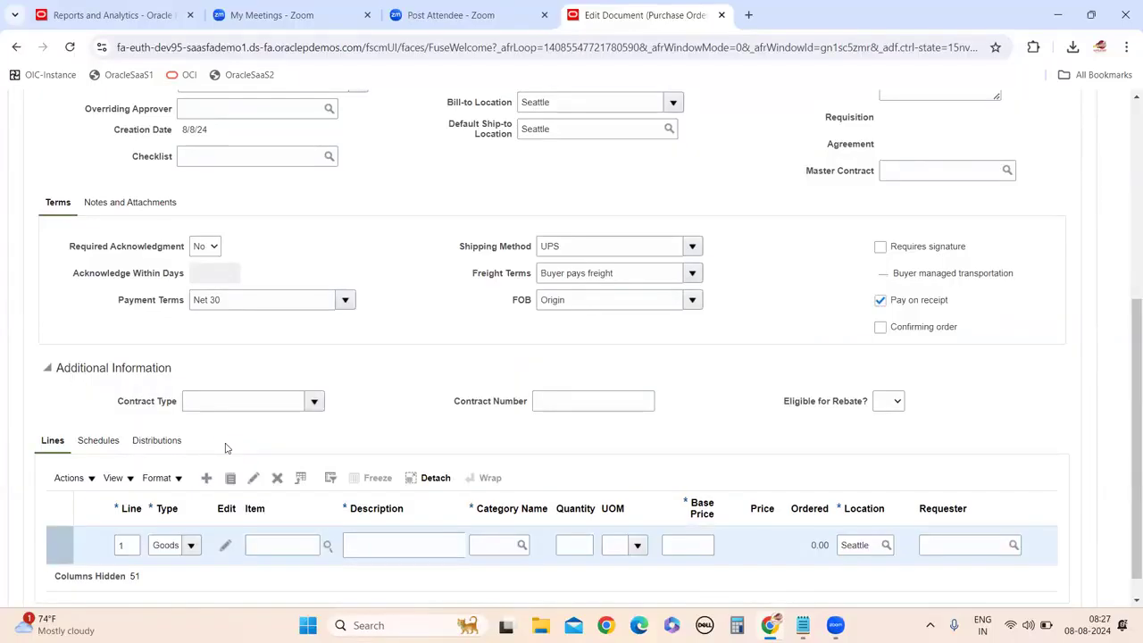
{"action": "scroll", "coordinate": [310, 527], "scroll_direction": "down", "scroll_amount": 1}
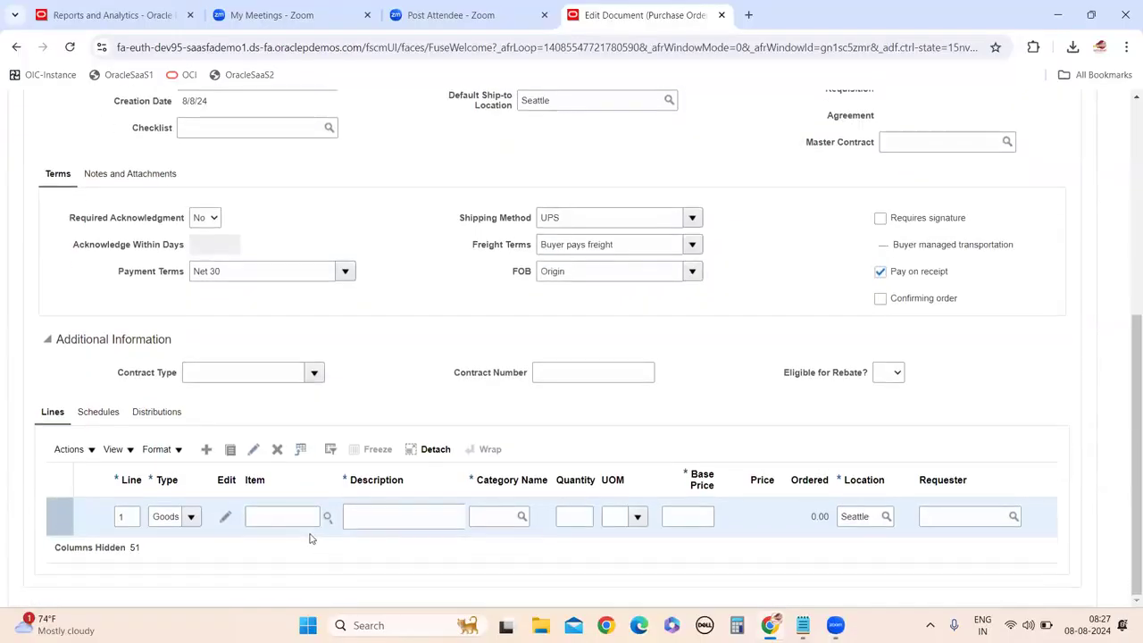
{"action": "left_click", "coordinate": [327, 516]}
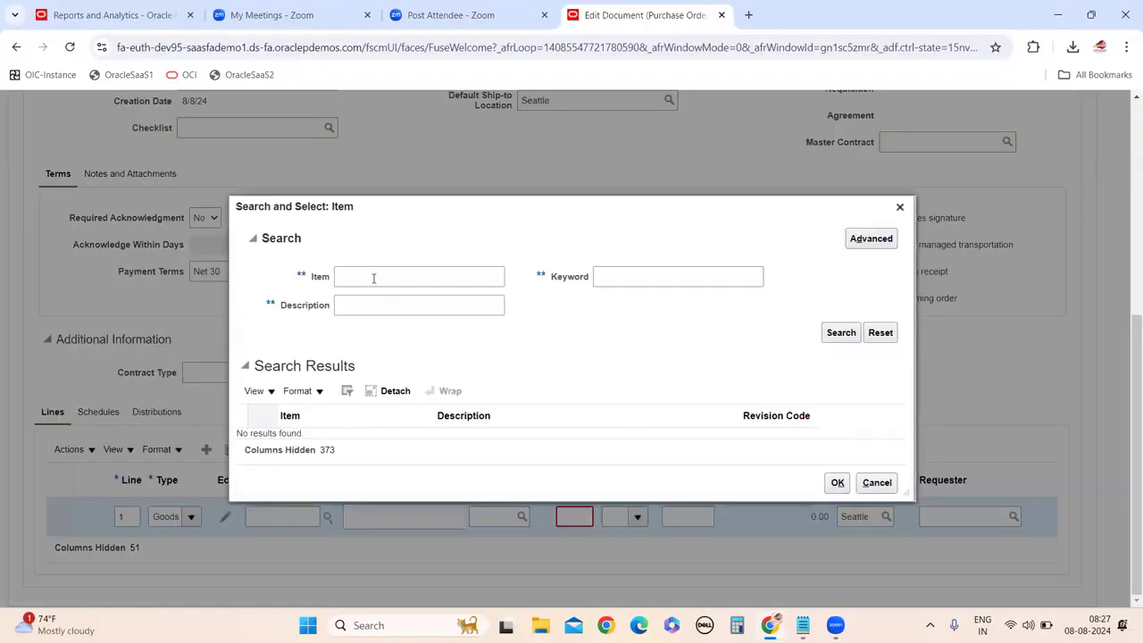
{"action": "left_click", "coordinate": [373, 278]}
{"action": "type", "text": "A"}
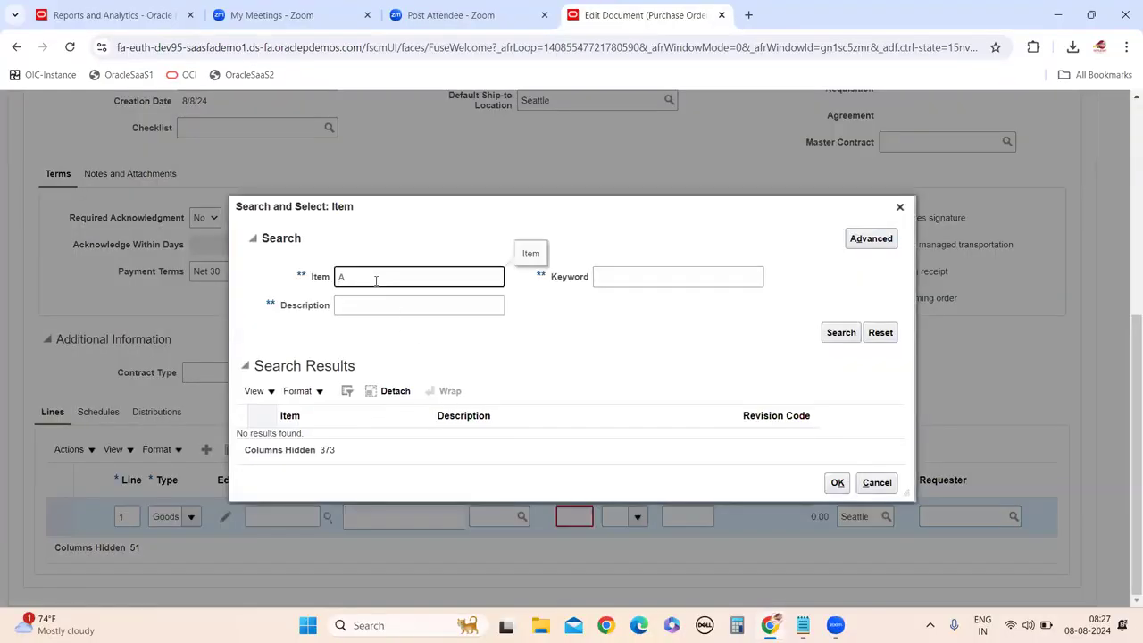
{"action": "type", "text": "%"}
{"action": "left_click", "coordinate": [839, 334]}
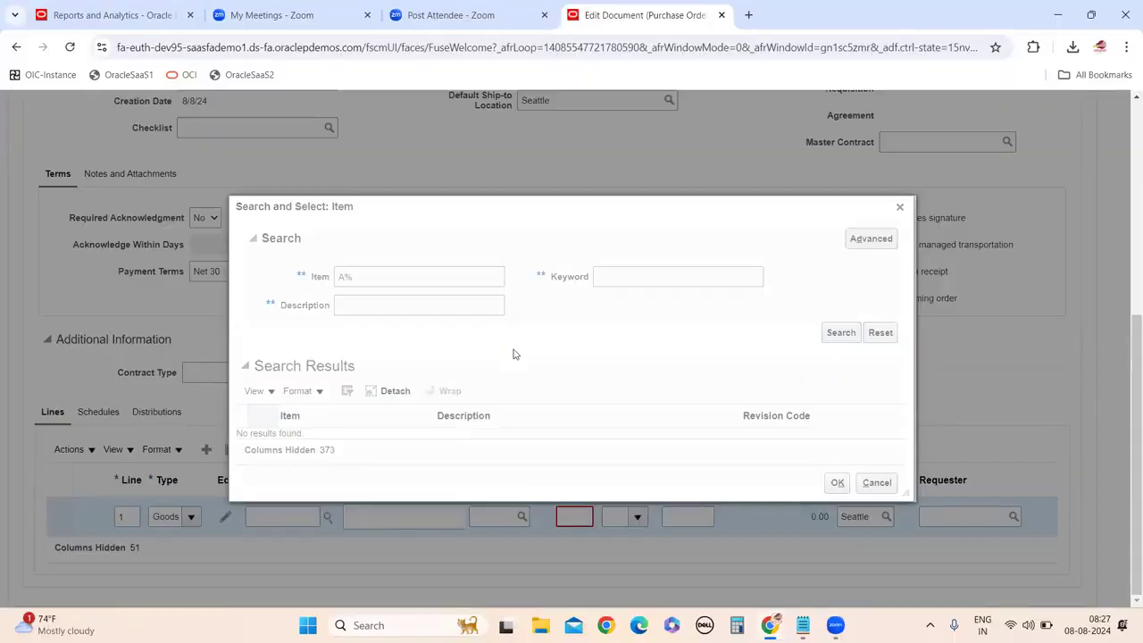
{"action": "key", "text": "Return"}
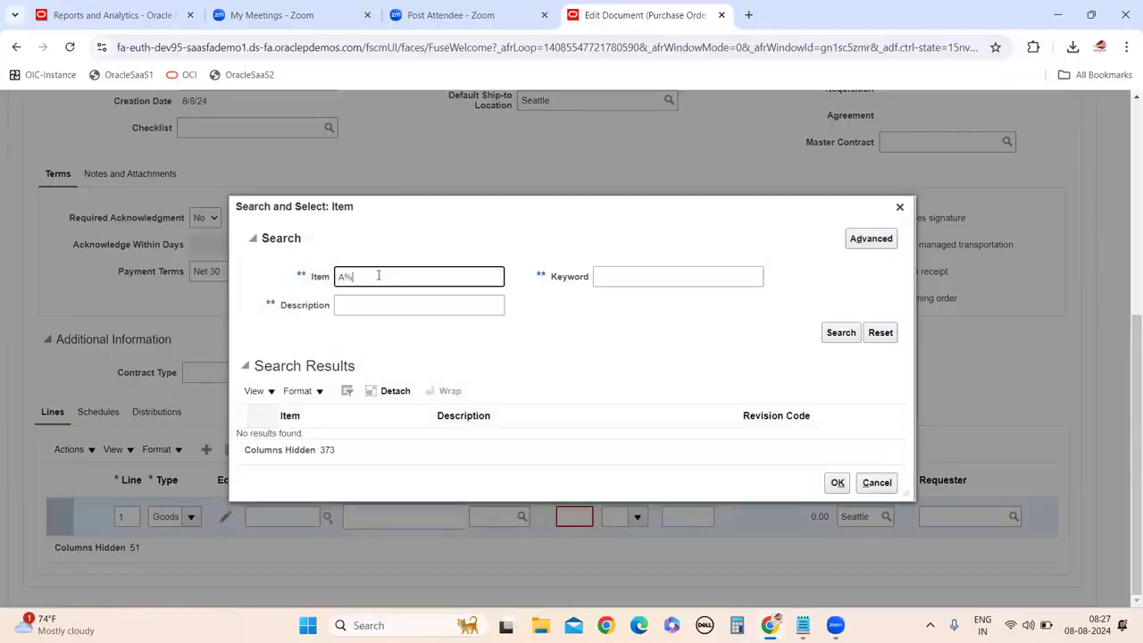
{"action": "left_click", "coordinate": [831, 334]}
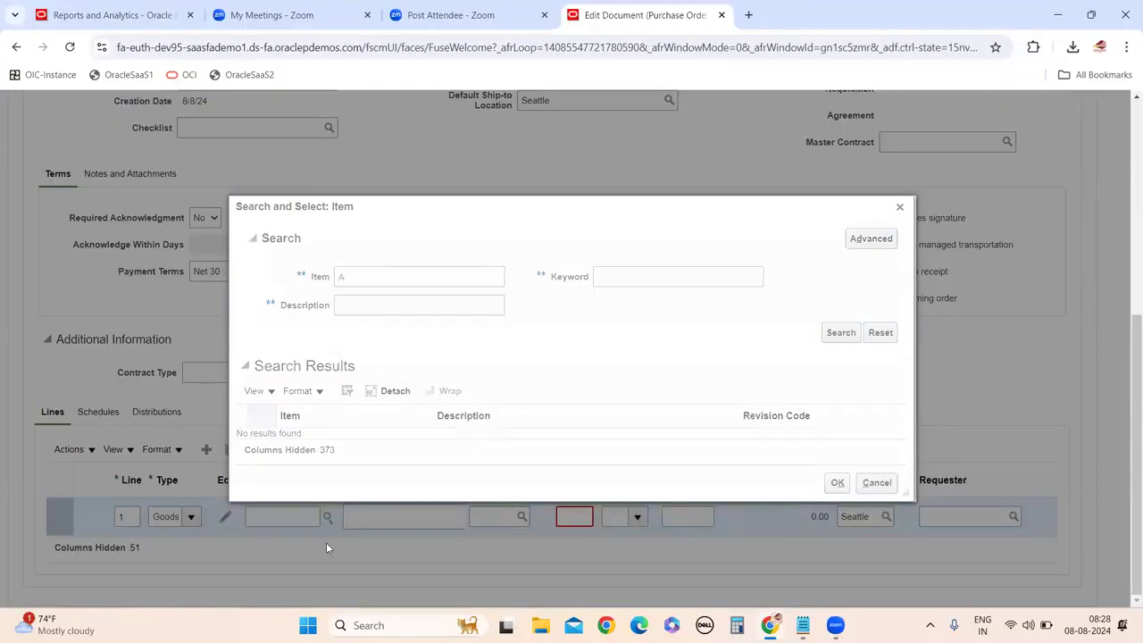
{"action": "key", "text": "Return"}
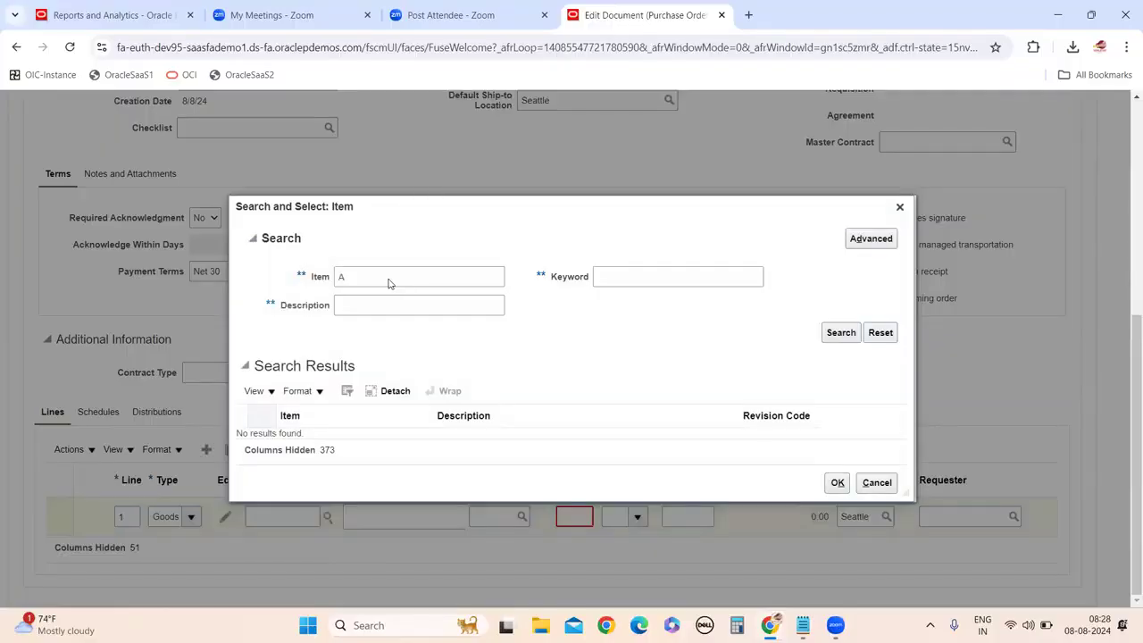
{"action": "left_click", "coordinate": [384, 282]}
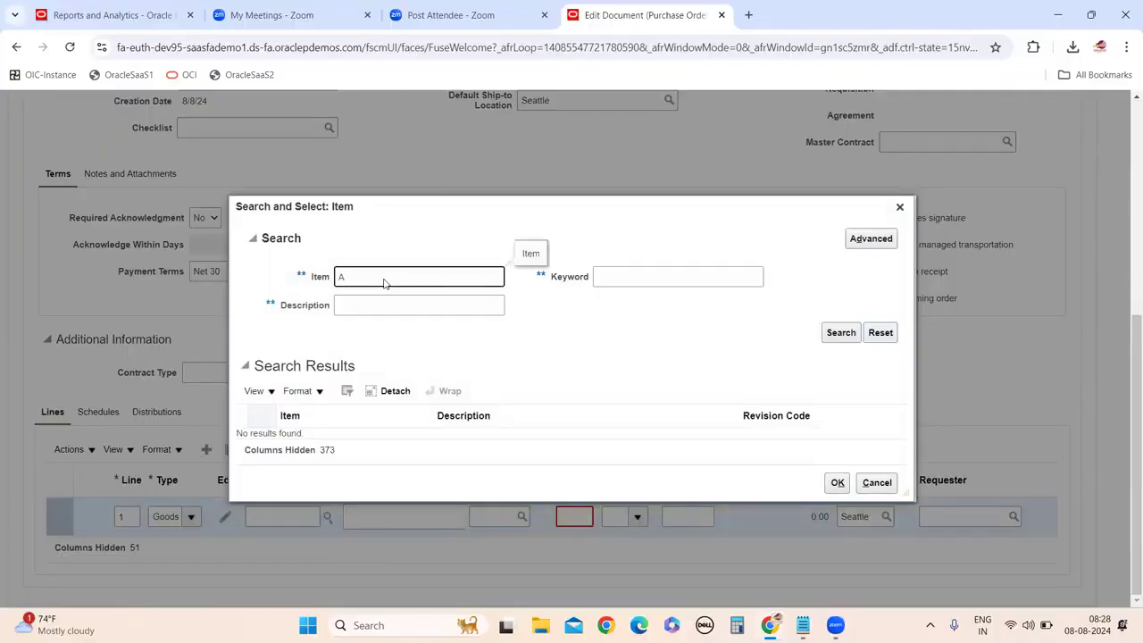
{"action": "left_click", "coordinate": [876, 482]}
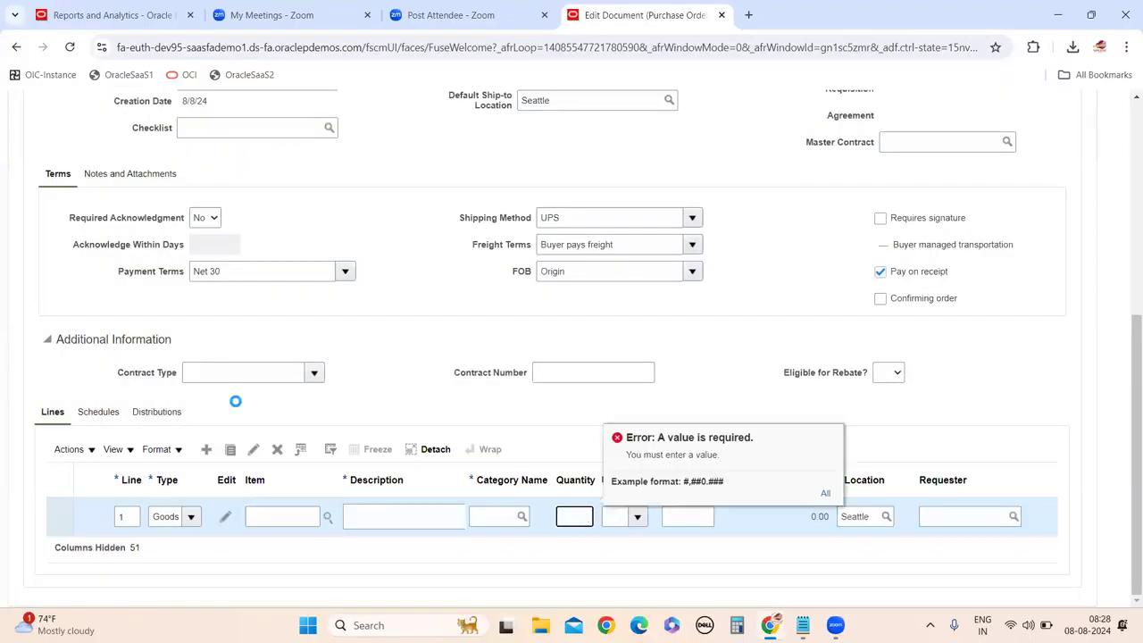
Search items by description 'a' and then 'as', acknowledging the description length errors.
{"action": "left_click", "coordinate": [328, 516]}
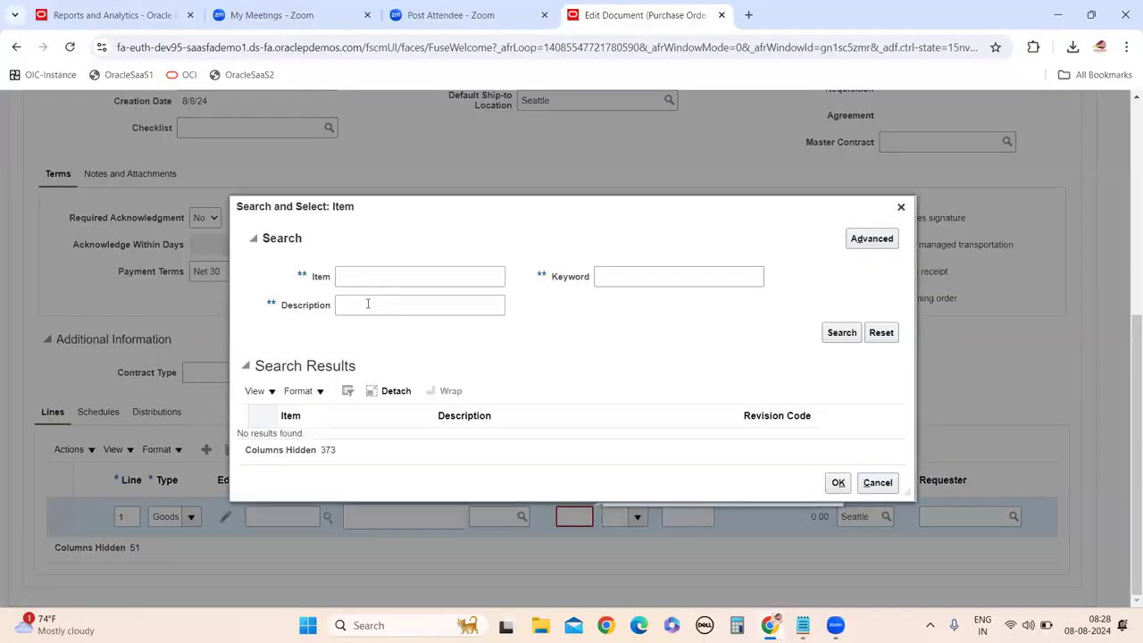
{"action": "left_click", "coordinate": [367, 304]}
{"action": "type", "text": "a"}
{"action": "left_click", "coordinate": [841, 332]}
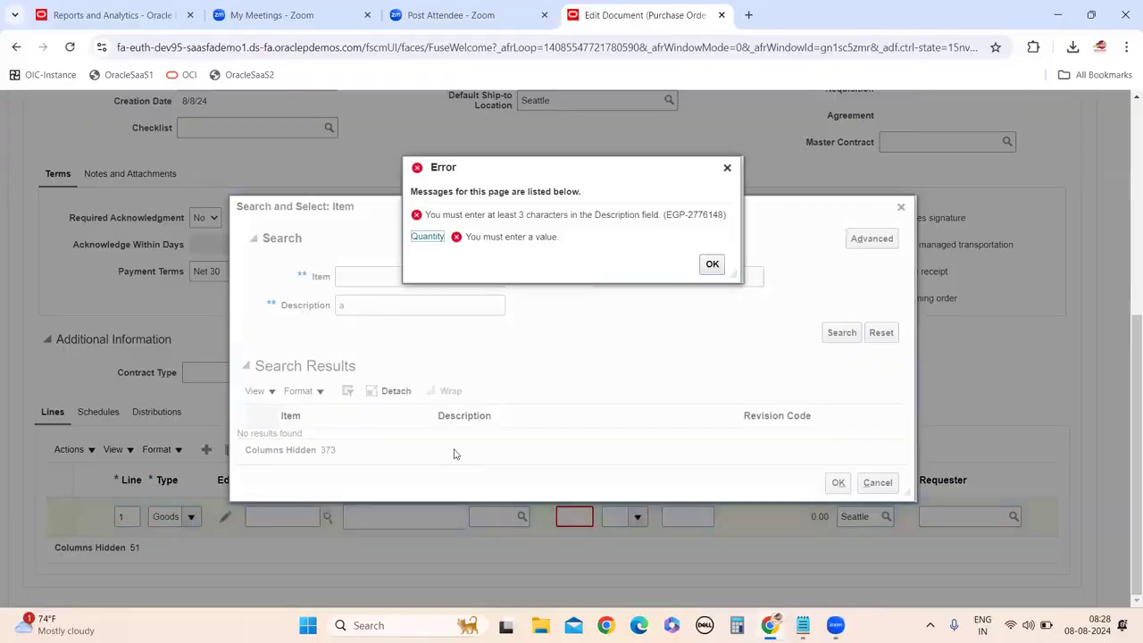
{"action": "key", "text": "Return"}
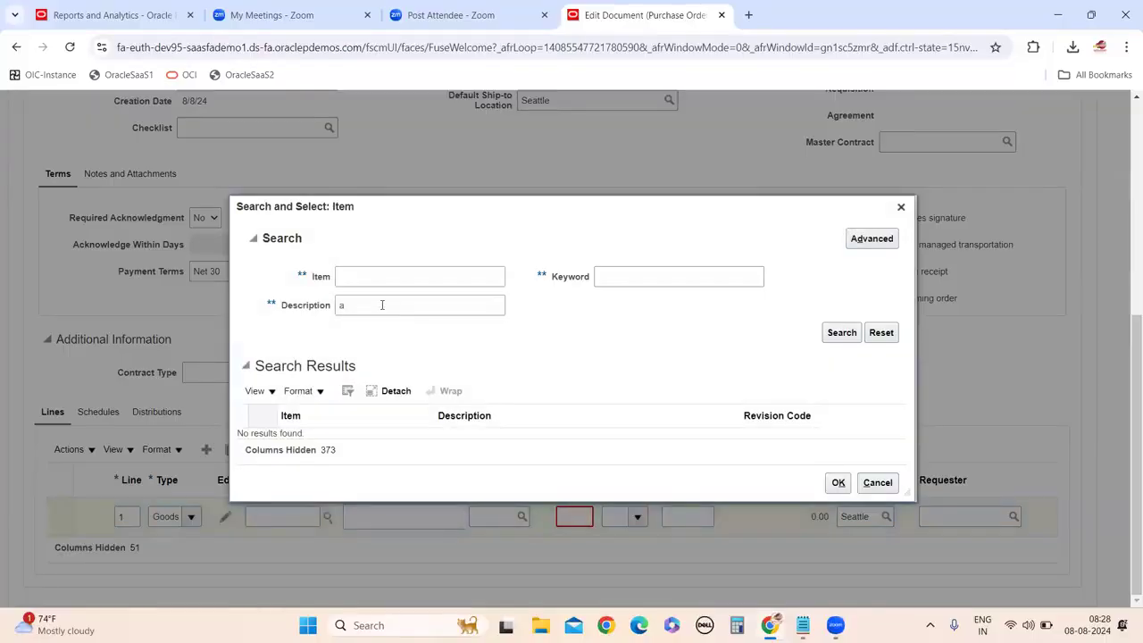
{"action": "type", "text": "s"}
{"action": "left_click", "coordinate": [823, 332]}
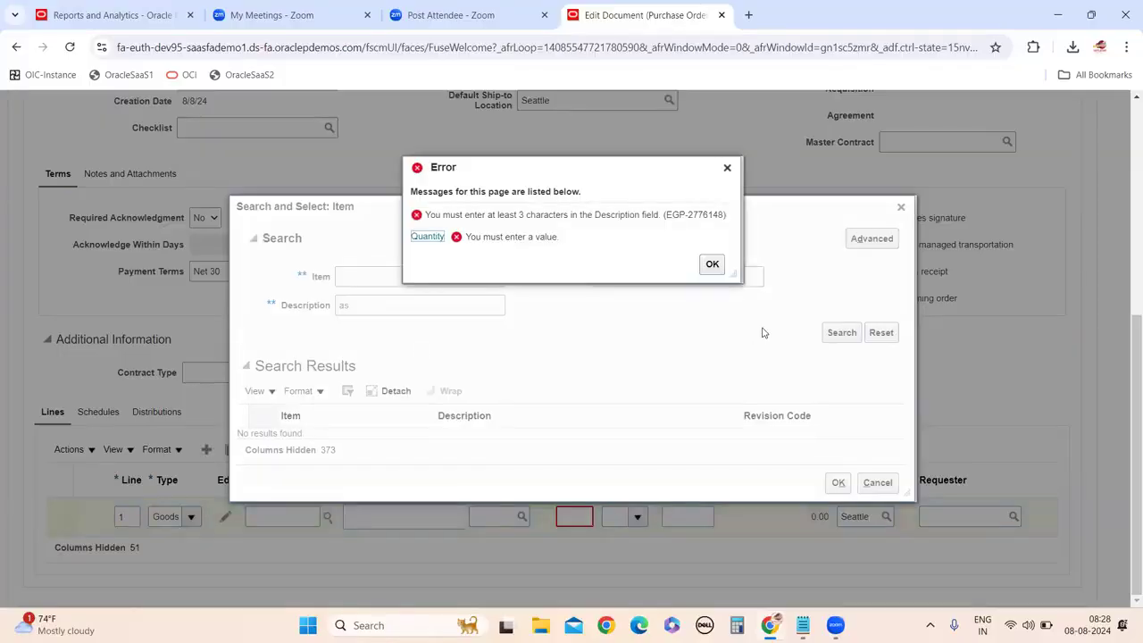
{"action": "left_click", "coordinate": [712, 264]}
{"action": "key", "text": "BackSpace"}
{"action": "key", "text": "BackSpace"}
Search items by name for 'lap', then a shortened term, then 'soft%', with no results.
{"action": "left_click", "coordinate": [366, 283]}
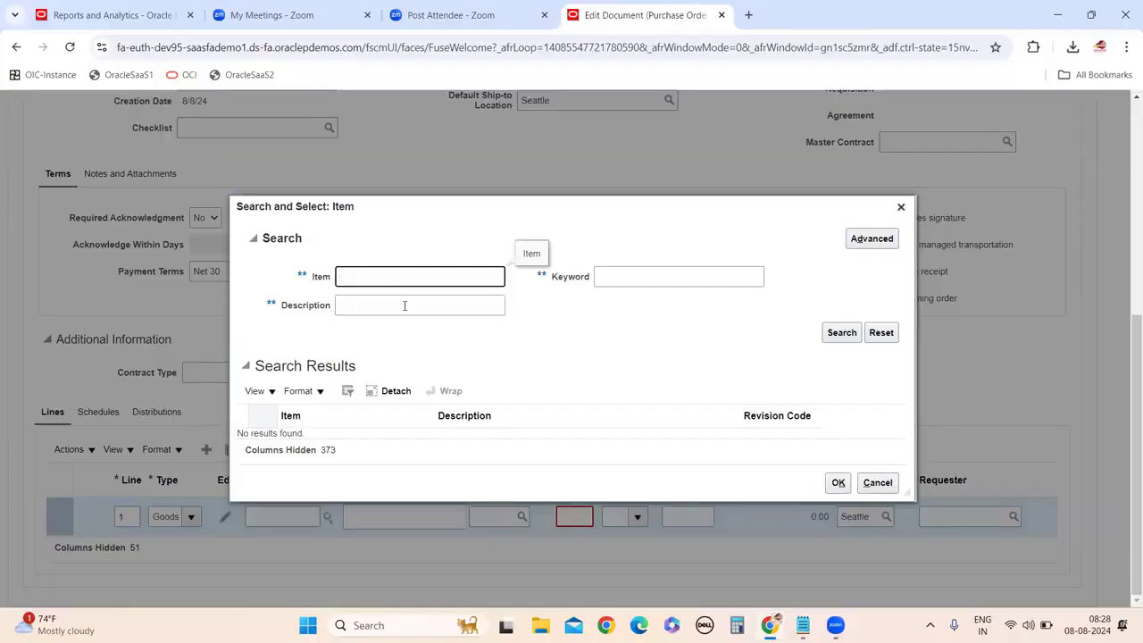
{"action": "type", "text": "lap"}
{"action": "left_click", "coordinate": [832, 336]}
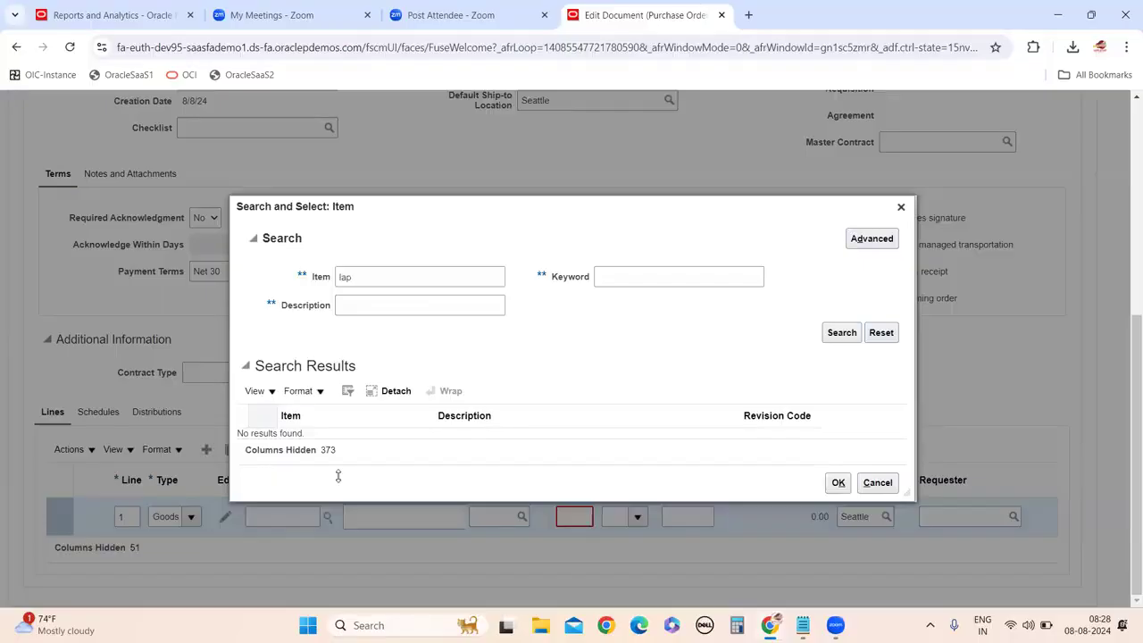
{"action": "left_click", "coordinate": [393, 277]}
{"action": "key", "text": "BackSpace"}
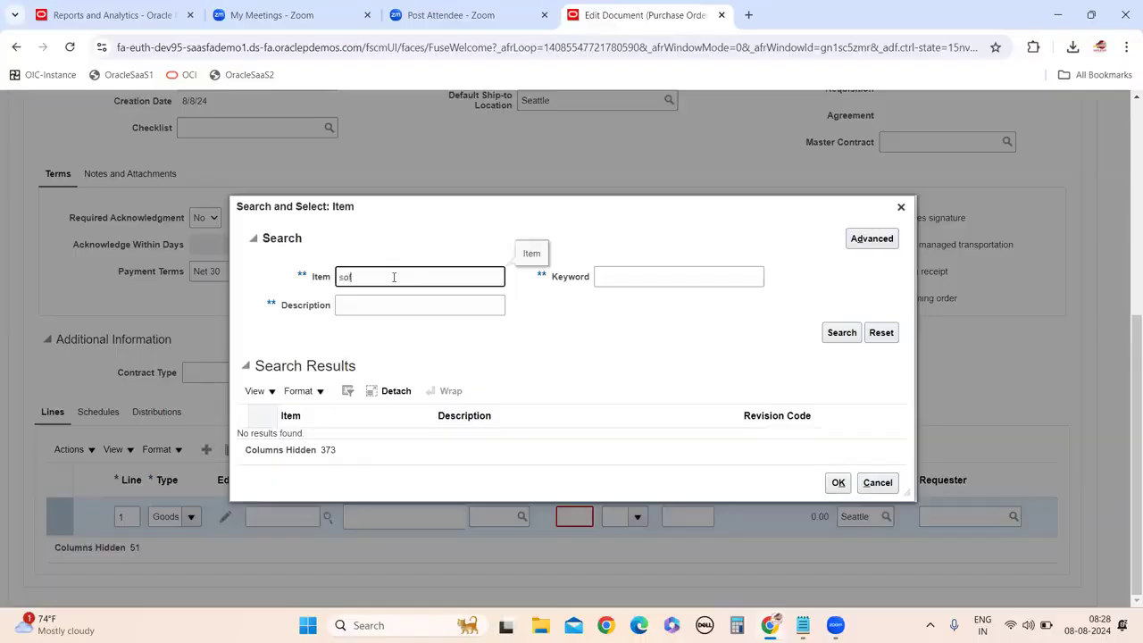
{"action": "left_click", "coordinate": [843, 338]}
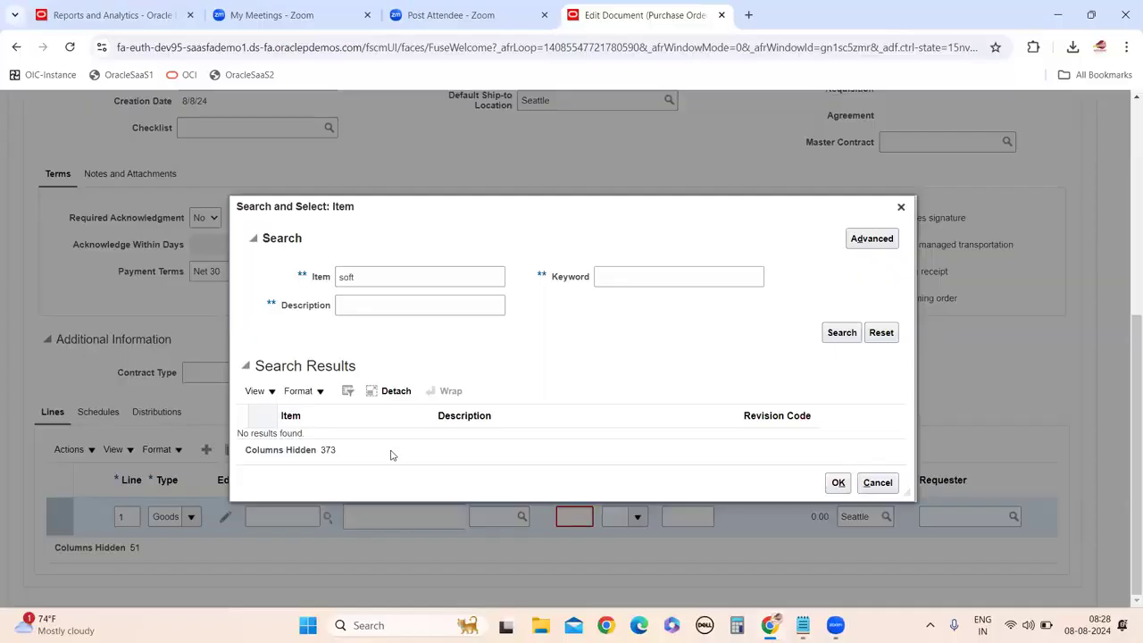
{"action": "left_click", "coordinate": [398, 285]}
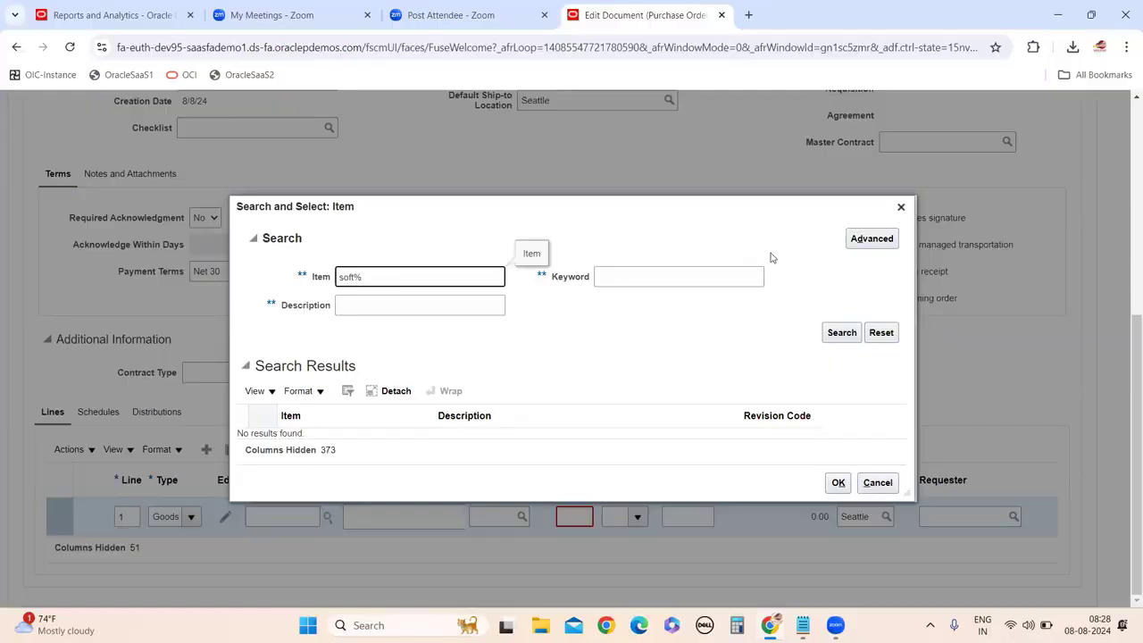
{"action": "left_click", "coordinate": [835, 333]}
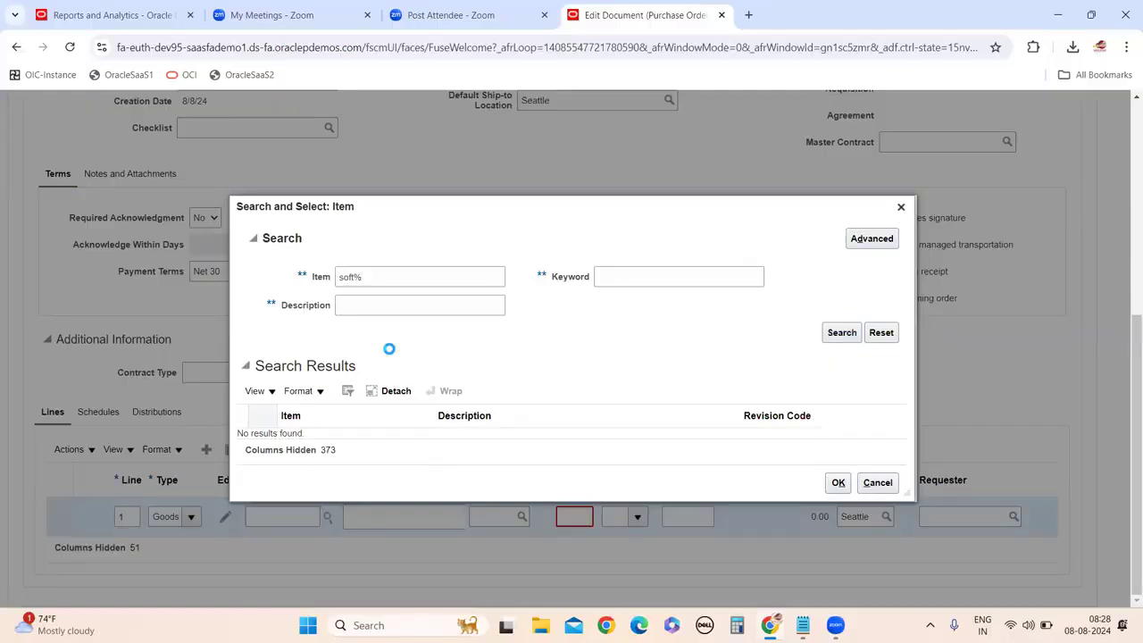
Try item search terms %soft% and A, dismissing the wildcard and too-few-characters errors.
{"action": "left_click", "coordinate": [339, 277]}
{"action": "type", "text": "%"}
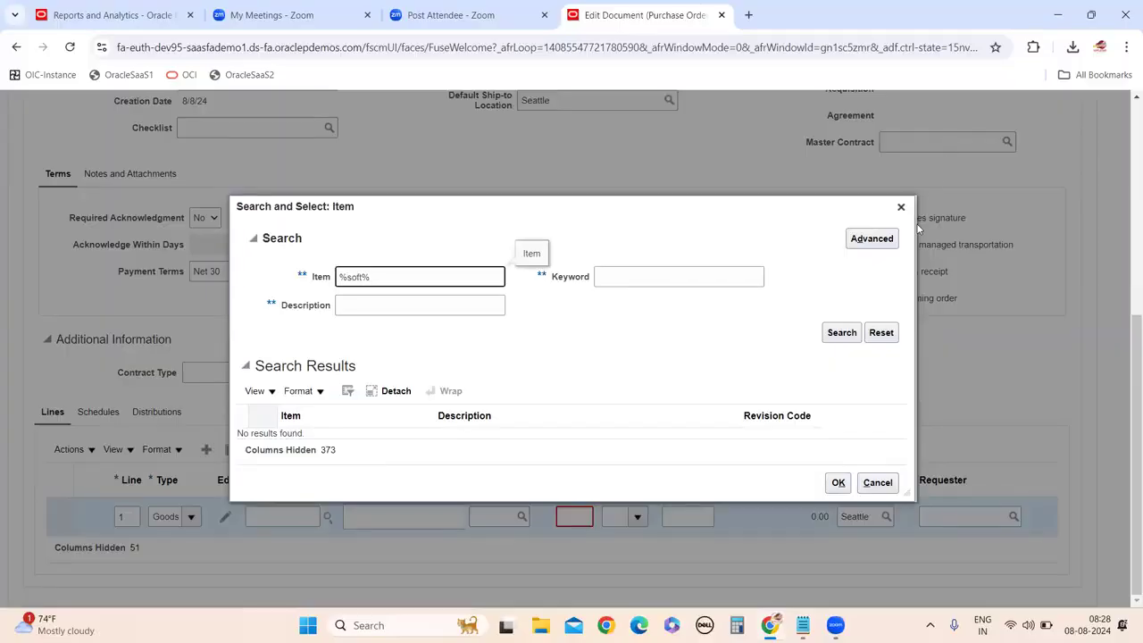
{"action": "left_click", "coordinate": [840, 332]}
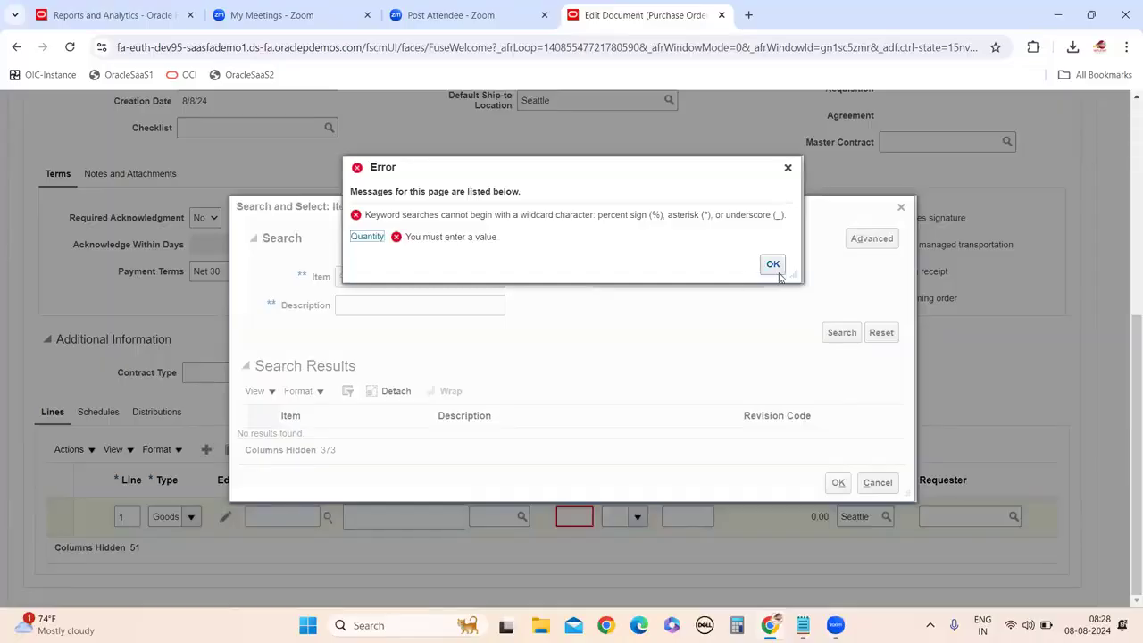
{"action": "left_click", "coordinate": [773, 266]}
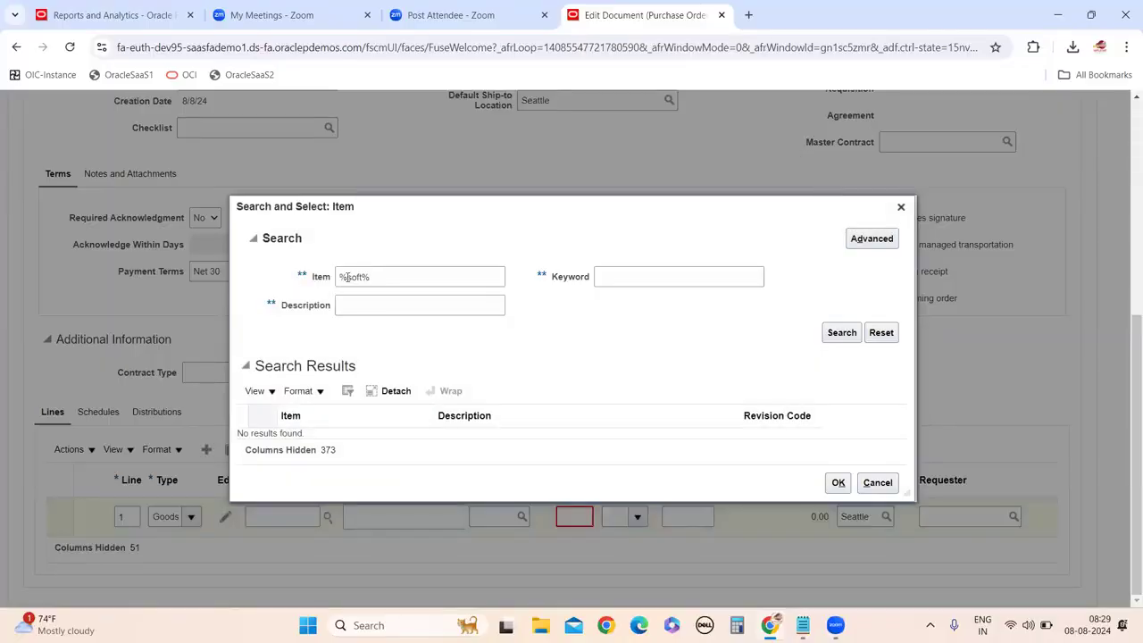
{"action": "left_click", "coordinate": [348, 277]}
{"action": "key", "text": "BackSpace"}
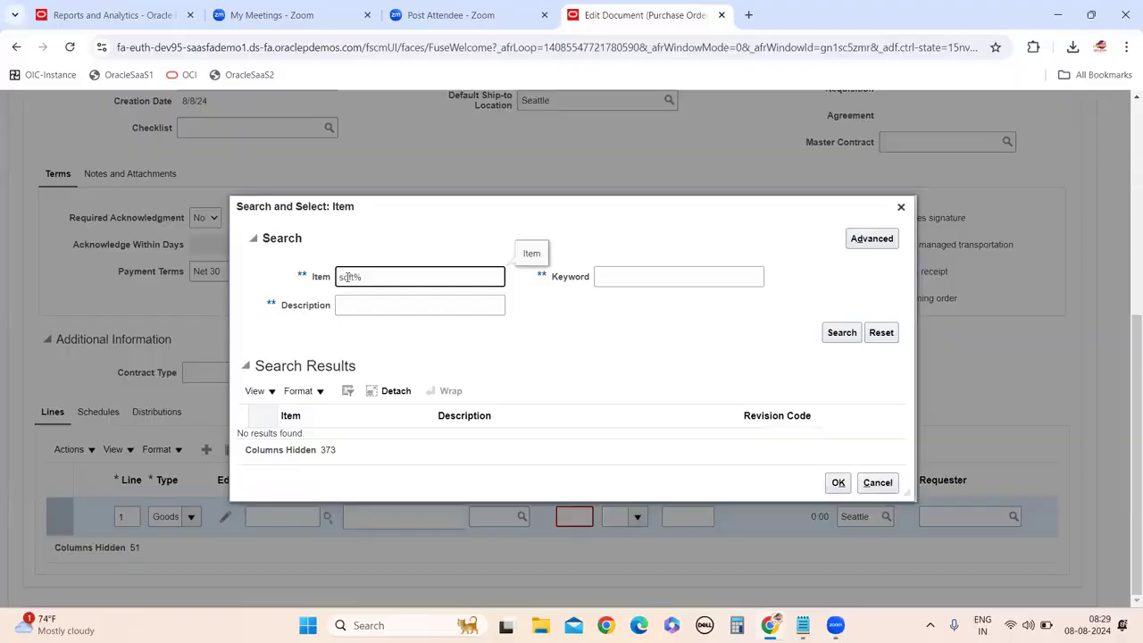
{"action": "key", "text": "BackSpace"}
{"action": "key", "text": "BackSpace"}
{"action": "key", "text": "BackSpace"}
{"action": "key", "text": "BackSpace"}
{"action": "type", "text": "A"}
{"action": "left_click", "coordinate": [842, 333]}
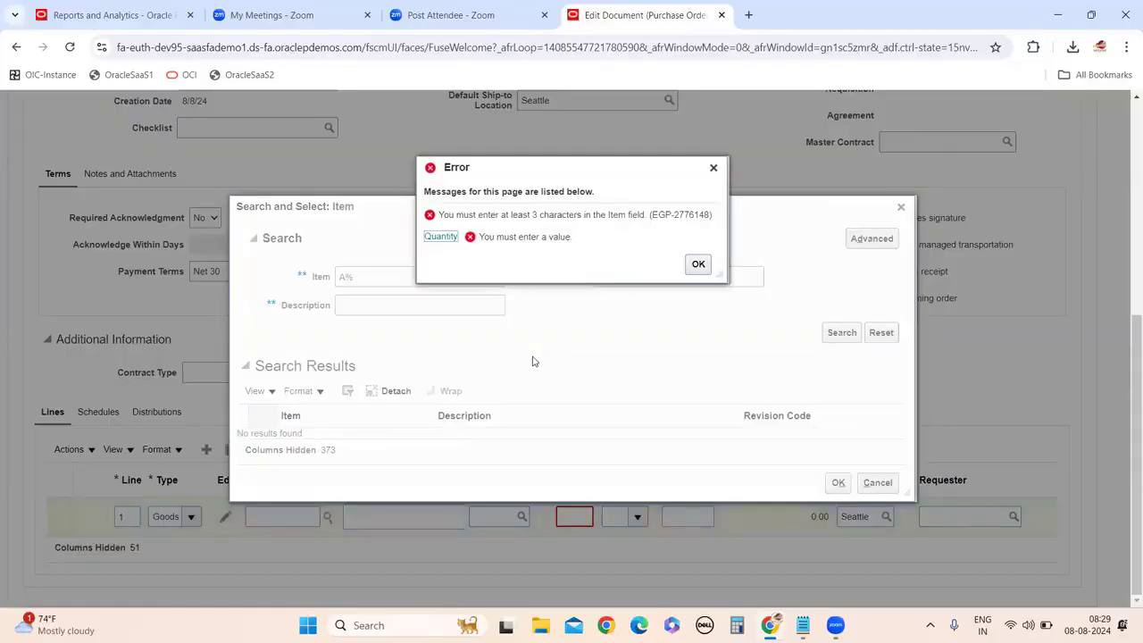
{"action": "left_click", "coordinate": [698, 263]}
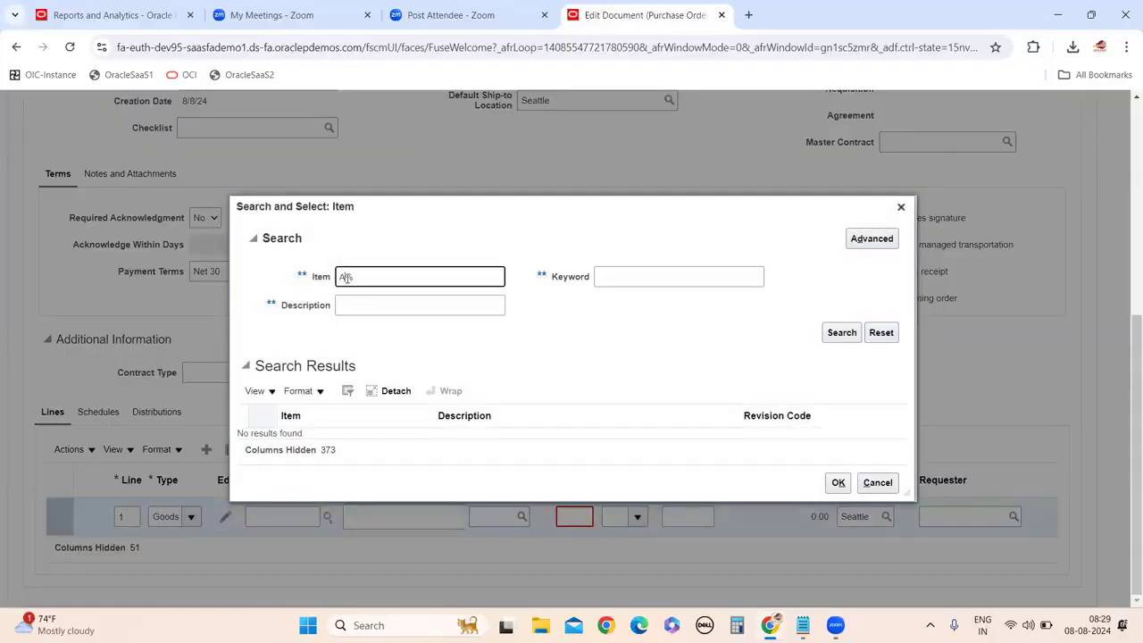
Try 'As' as the item term, then replace it with linux and search.
{"action": "type", "text": "s%"}
{"action": "left_click", "coordinate": [841, 333]}
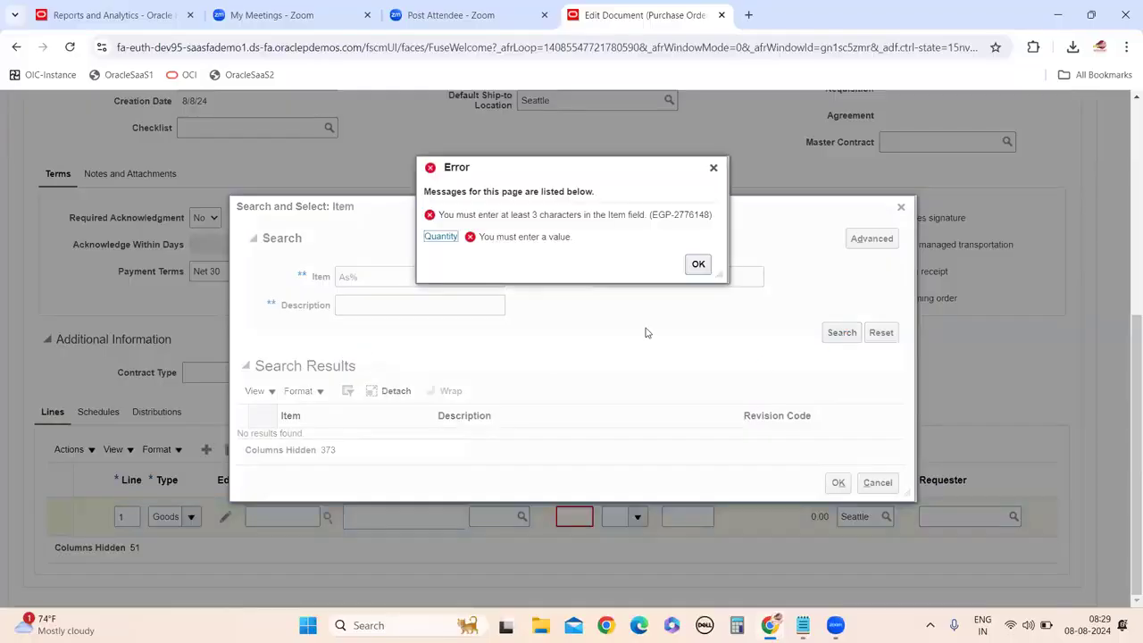
{"action": "left_click", "coordinate": [393, 272]}
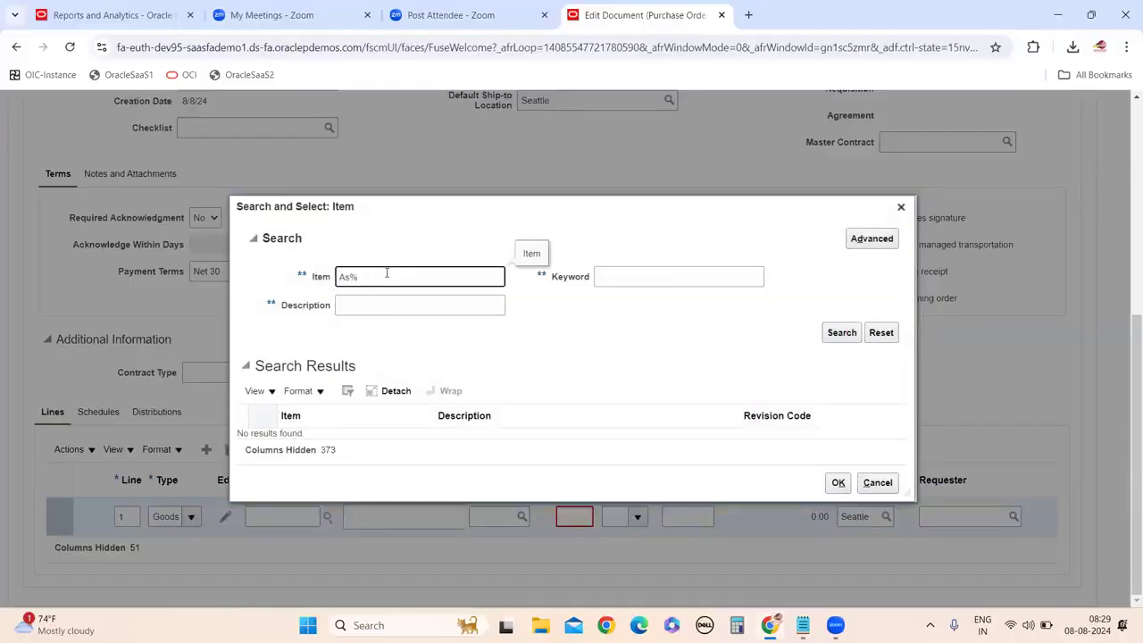
{"action": "key", "text": "BackSpace"}
{"action": "key", "text": "BackSpace"}
{"action": "type", "text": "linusx"}
{"action": "left_click", "coordinate": [840, 333]}
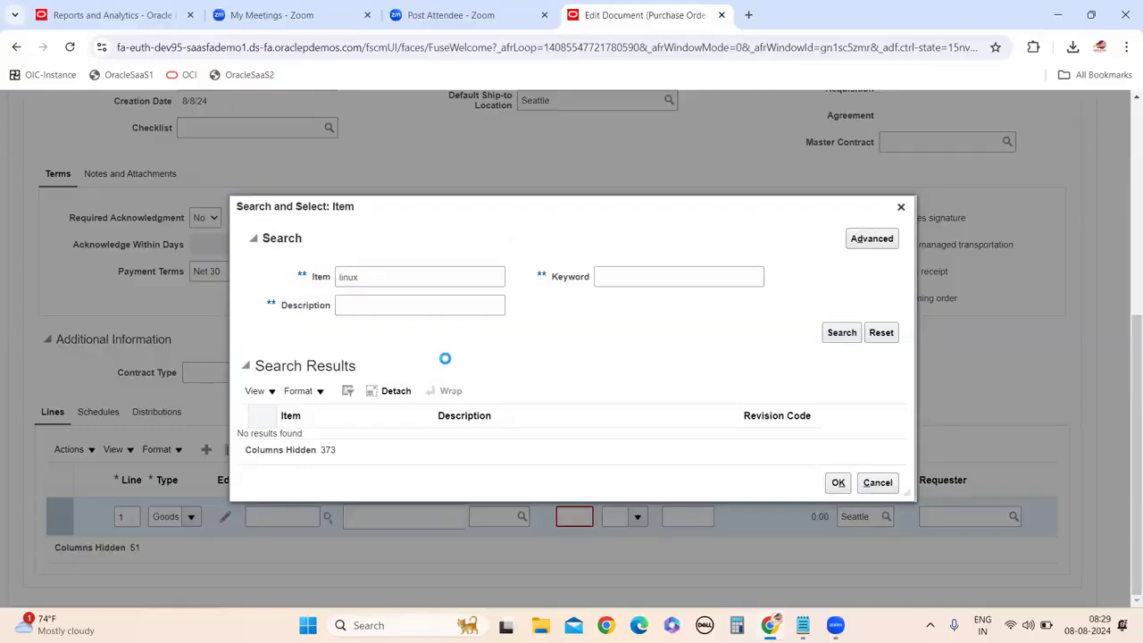
Narrow the item search to linux% and then lin%, and pick LinkedIn as line 1's item.
{"action": "left_click", "coordinate": [395, 281]}
{"action": "type", "text": "%"}
{"action": "left_click", "coordinate": [841, 332]}
{"action": "left_click", "coordinate": [359, 280]}
{"action": "key", "text": "BackSpace"}
{"action": "key", "text": "BackSpace"}
{"action": "left_click", "coordinate": [850, 335]}
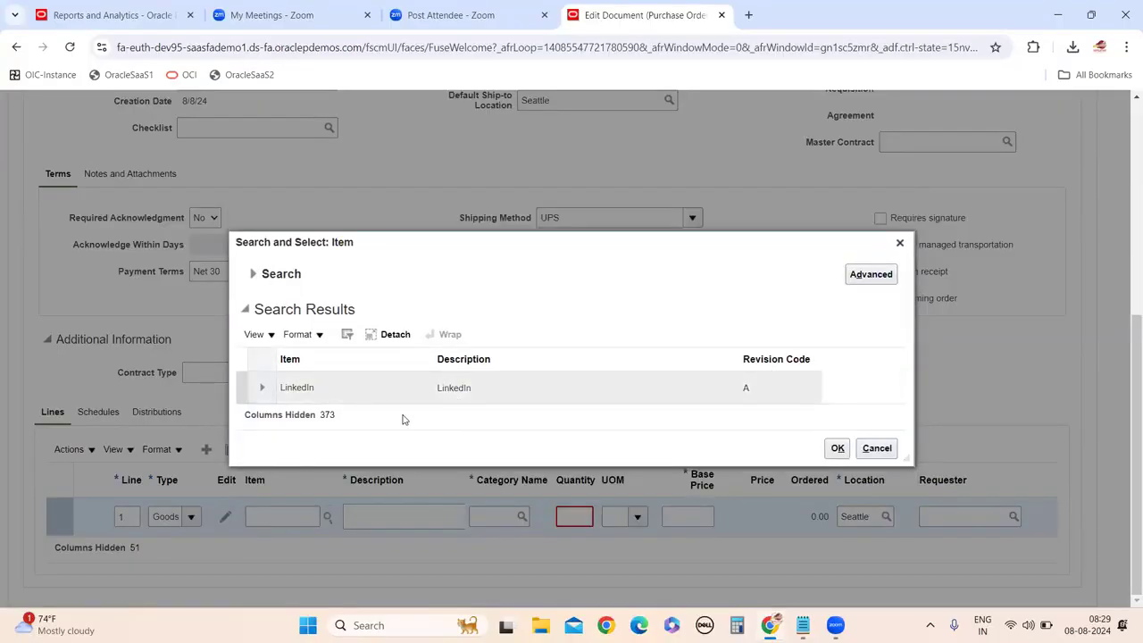
{"action": "left_click", "coordinate": [325, 389]}
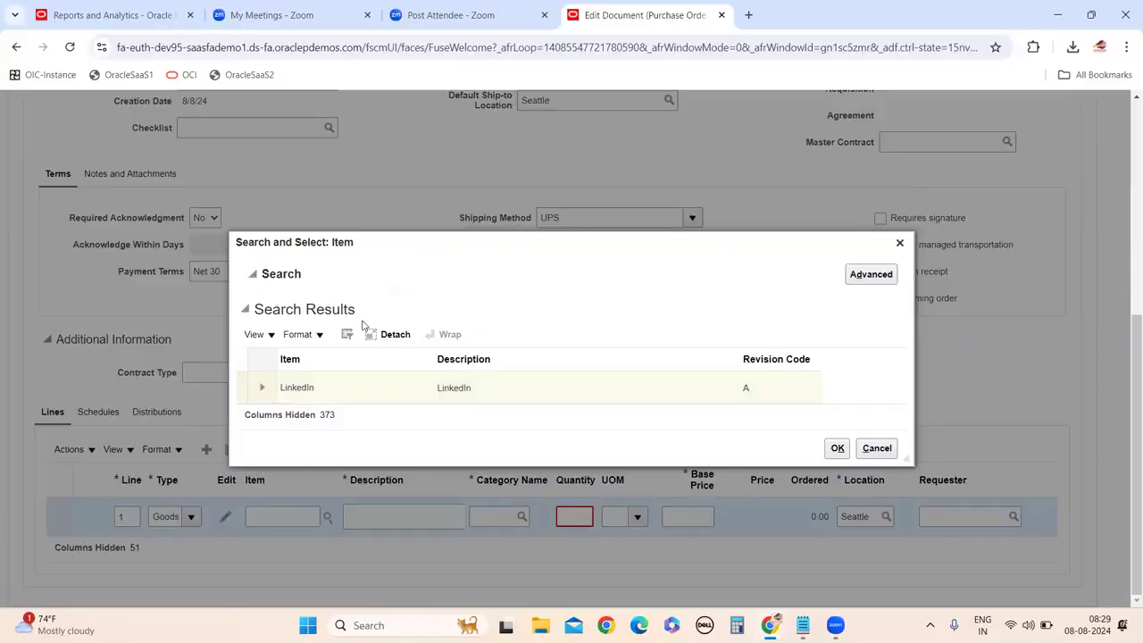
{"action": "left_click", "coordinate": [836, 494]}
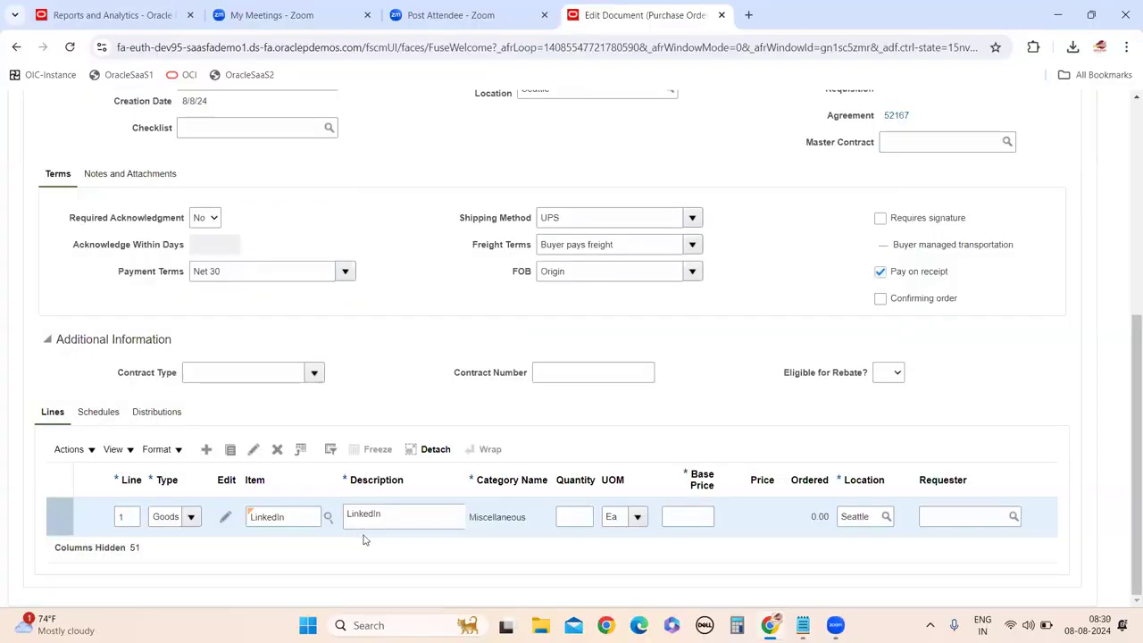
Give line 1 a base price of 2 and quantity 2, then add a second order line.
{"action": "left_click", "coordinate": [206, 449]}
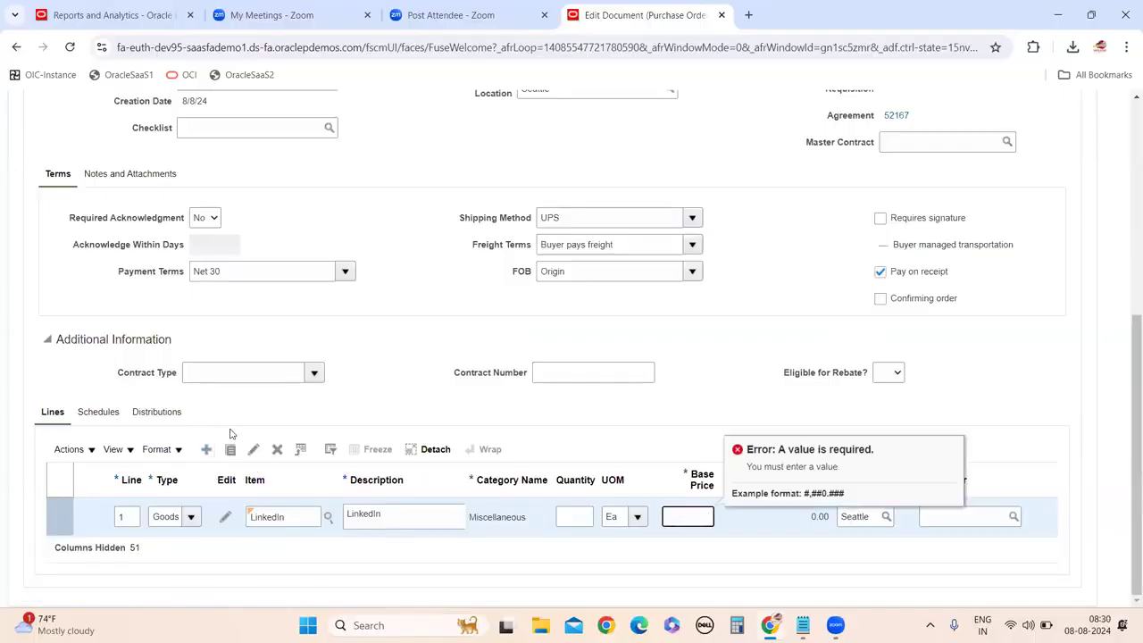
{"action": "type", "text": "2"}
{"action": "left_click", "coordinate": [793, 566]}
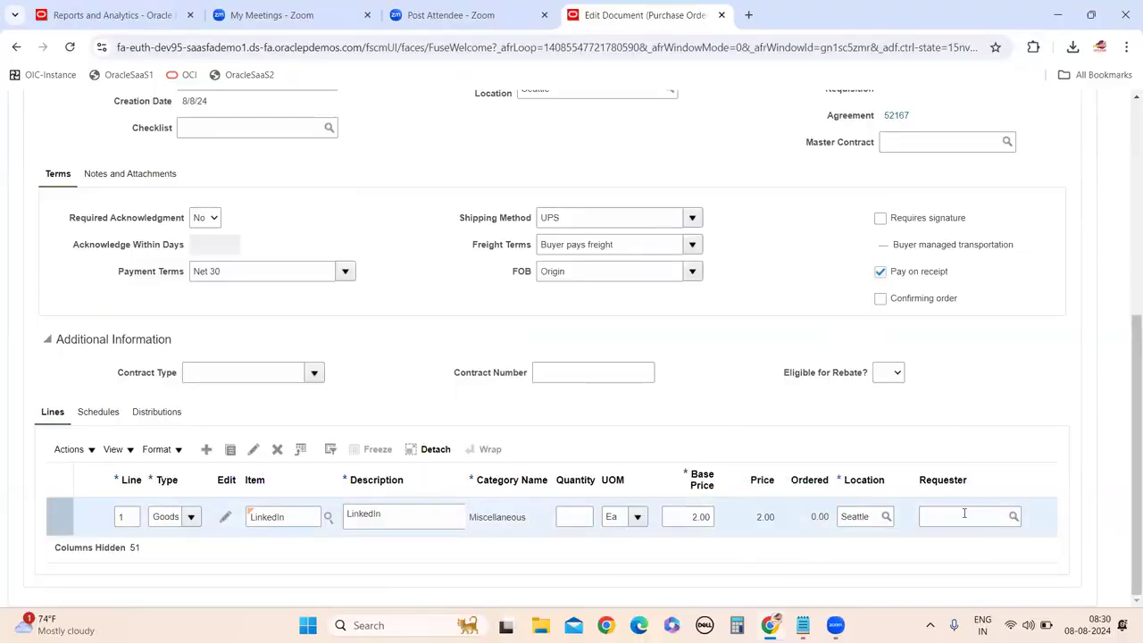
{"action": "left_click", "coordinate": [206, 449]}
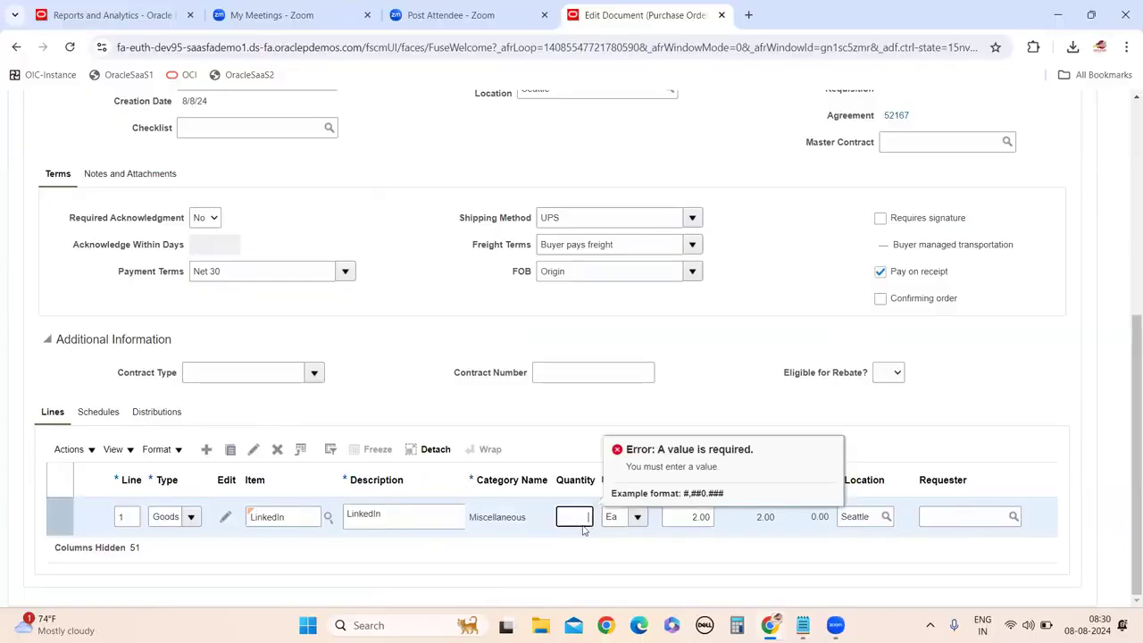
{"action": "type", "text": "2"}
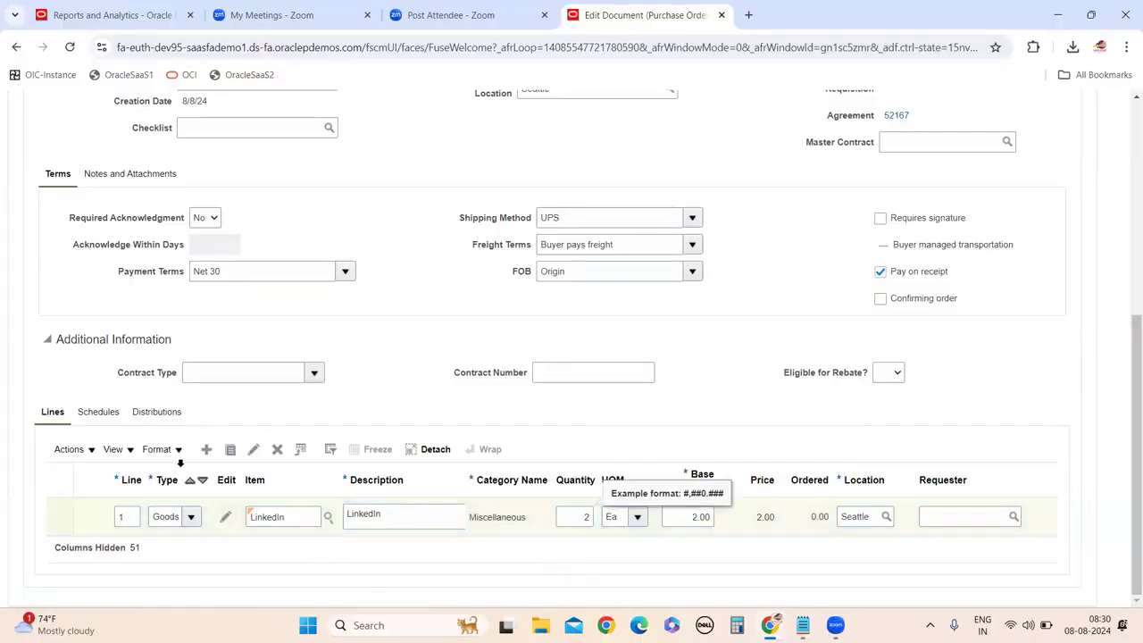
{"action": "left_click", "coordinate": [206, 449]}
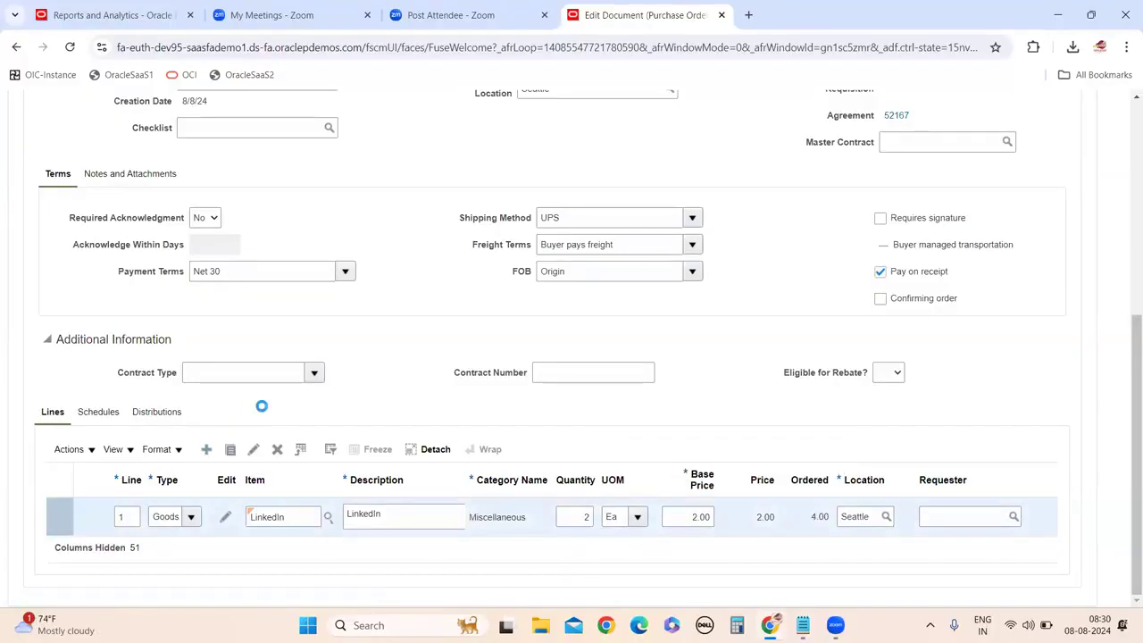
{"action": "left_click", "coordinate": [283, 516]}
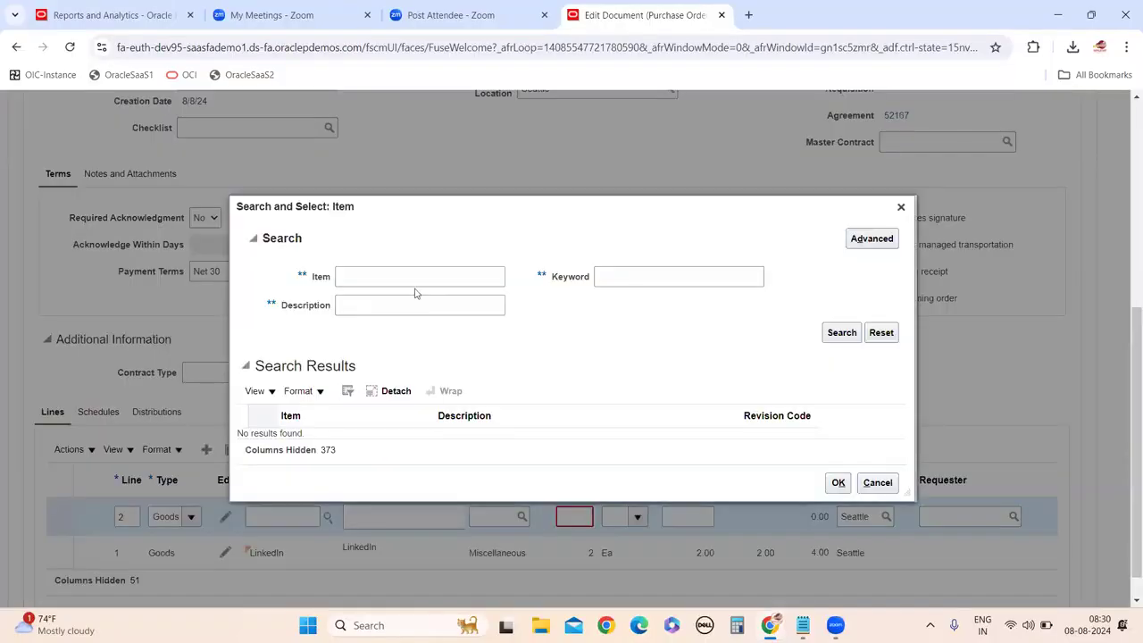
Search for line 2's item using the terms Soft, Soft% and S%.
{"action": "left_click", "coordinate": [405, 280]}
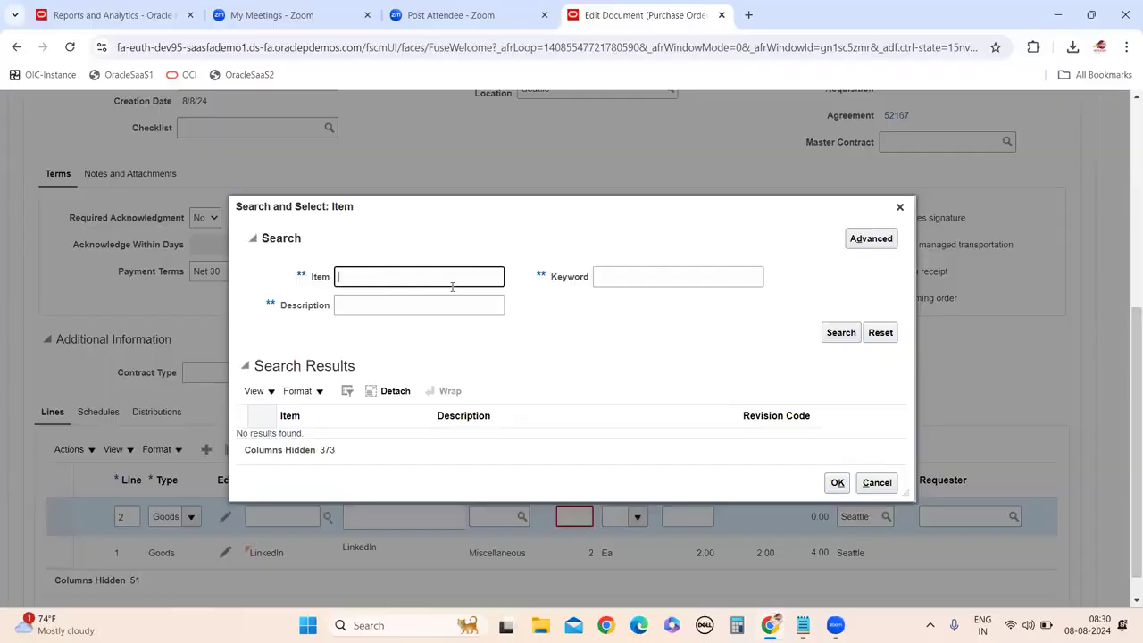
{"action": "type", "text": "01"}
{"action": "key", "text": "BackSpace"}
{"action": "key", "text": "BackSpace"}
{"action": "key", "text": "BackSpace"}
{"action": "type", "text": "Soft"}
{"action": "left_click", "coordinate": [832, 334]}
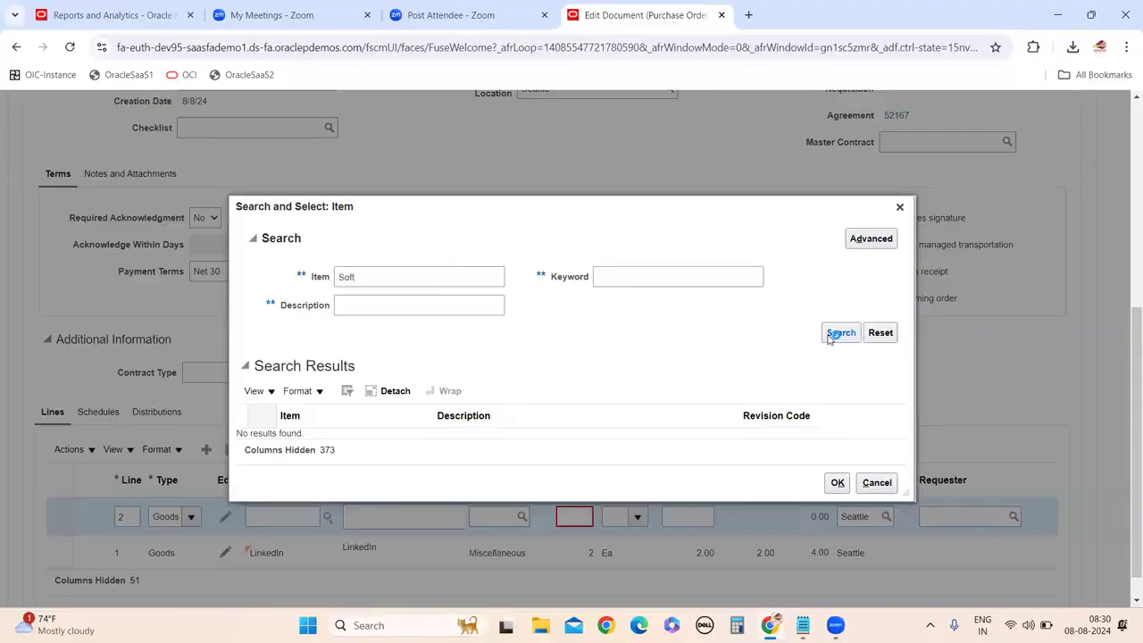
{"action": "left_click", "coordinate": [394, 284]}
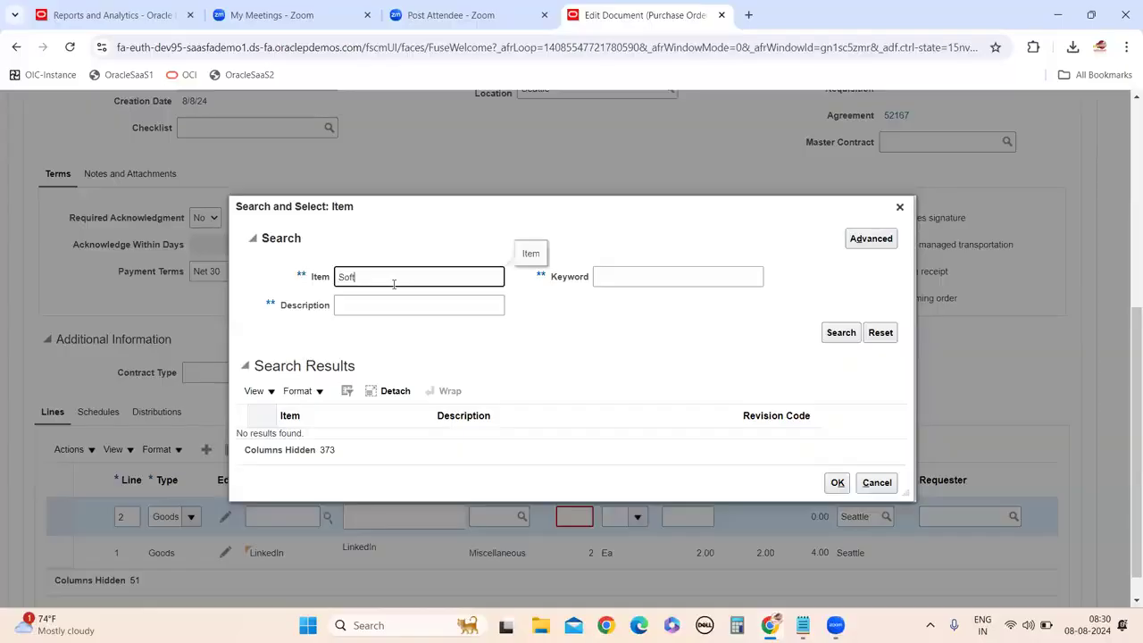
{"action": "type", "text": "%"}
{"action": "left_click", "coordinate": [839, 332]}
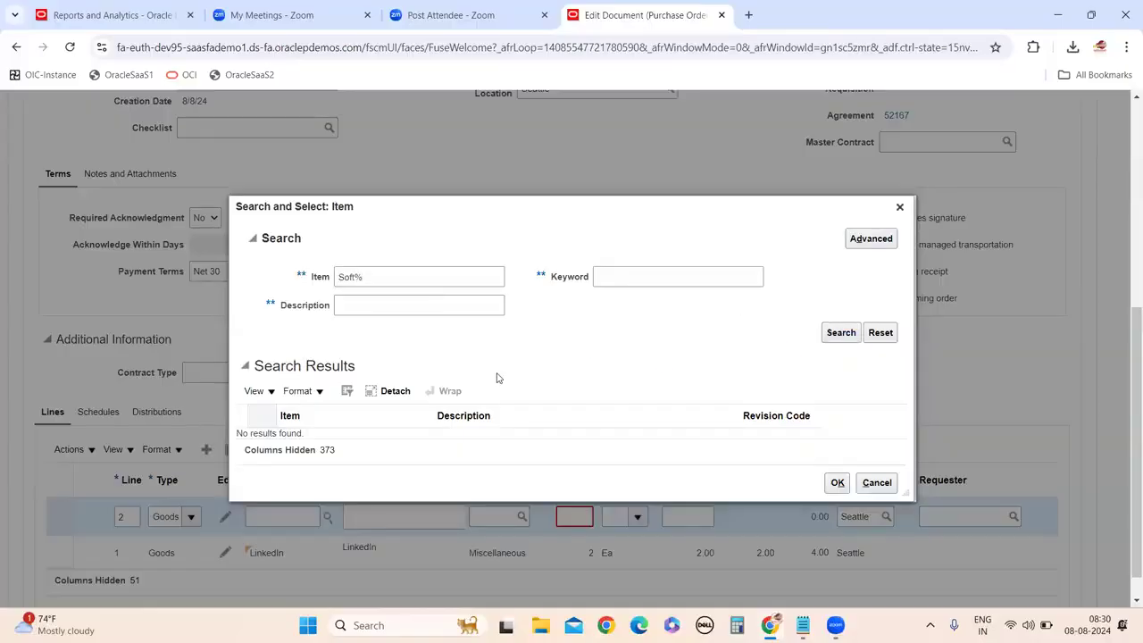
{"action": "left_click", "coordinate": [355, 280]}
{"action": "key", "text": "BackSpace"}
{"action": "key", "text": "BackSpace"}
{"action": "key", "text": "BackSpace"}
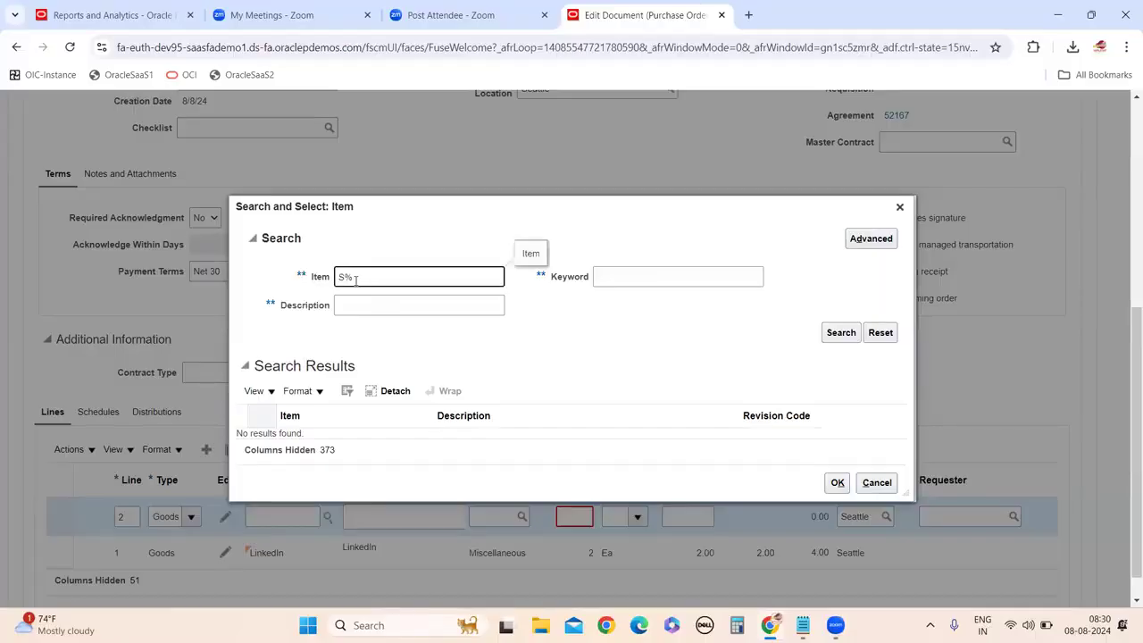
{"action": "left_click", "coordinate": [840, 332]}
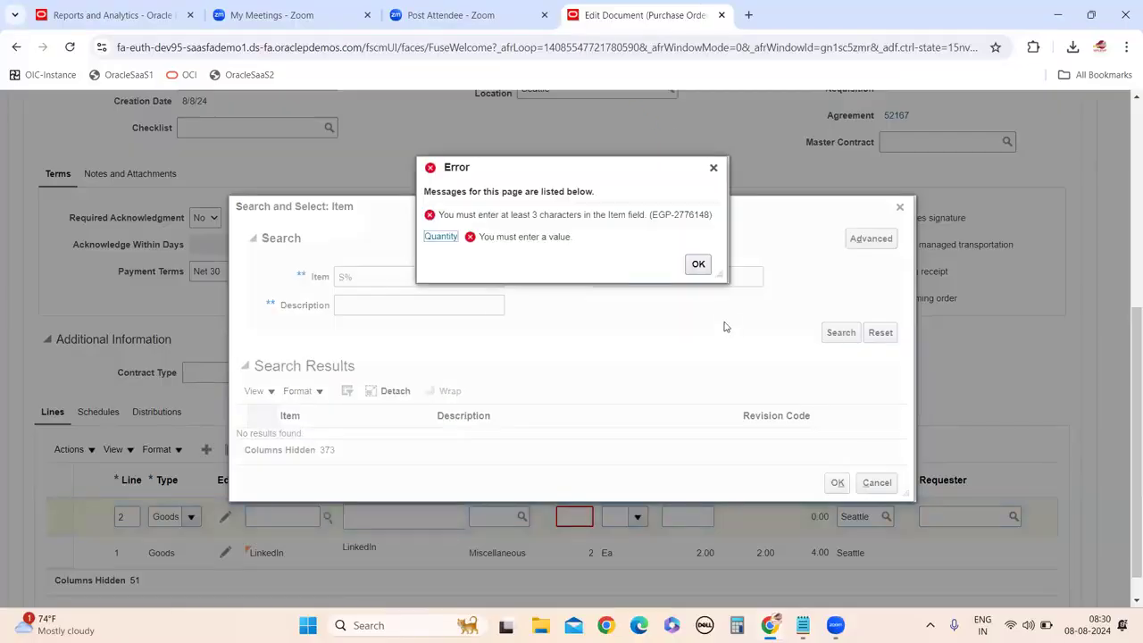
Try item search terms abc and lin, then close the search without choosing an item.
{"action": "left_click", "coordinate": [697, 265]}
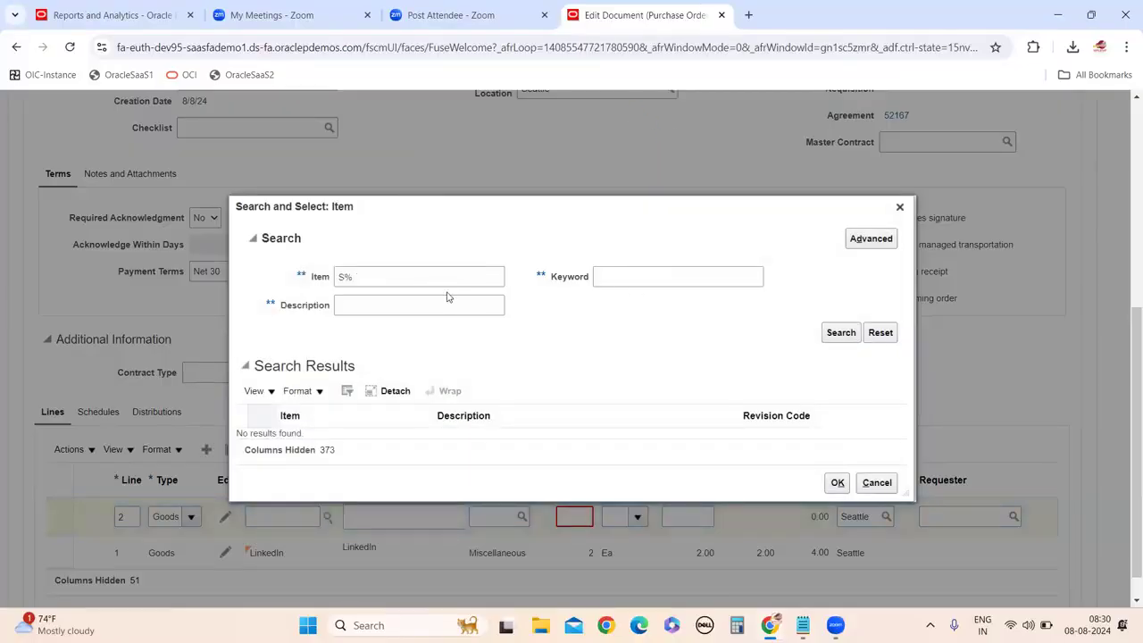
{"action": "left_click", "coordinate": [378, 276]}
{"action": "key", "text": "BackSpace"}
{"action": "key", "text": "BackSpace"}
{"action": "type", "text": "abc"}
{"action": "left_click", "coordinate": [840, 332]}
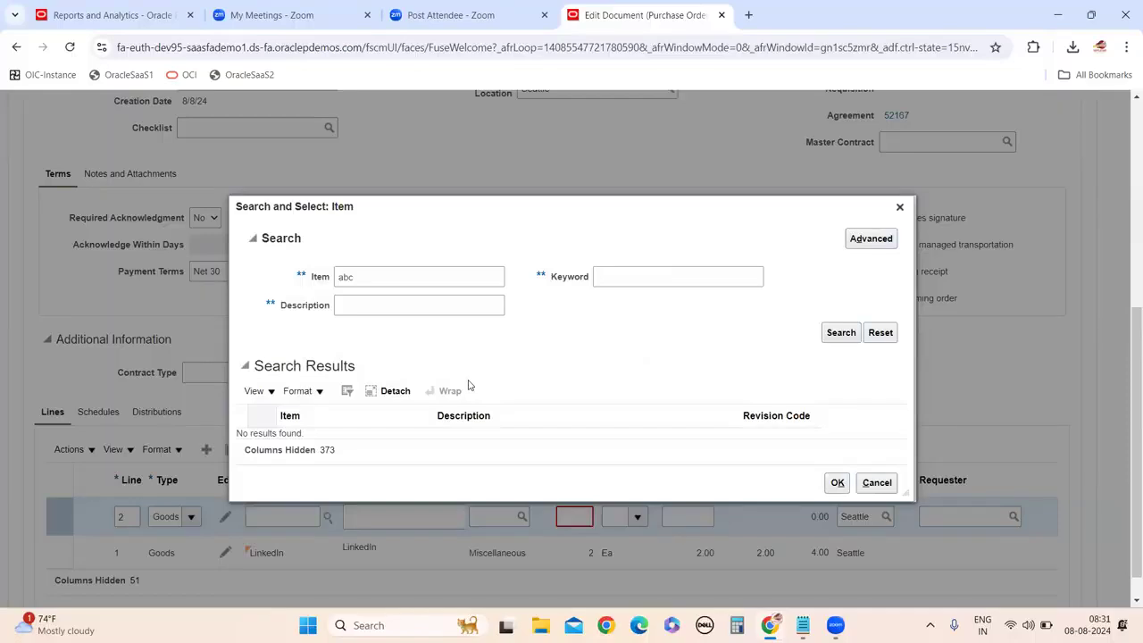
{"action": "left_click", "coordinate": [372, 285]}
{"action": "key", "text": "BackSpace"}
{"action": "key", "text": "BackSpace"}
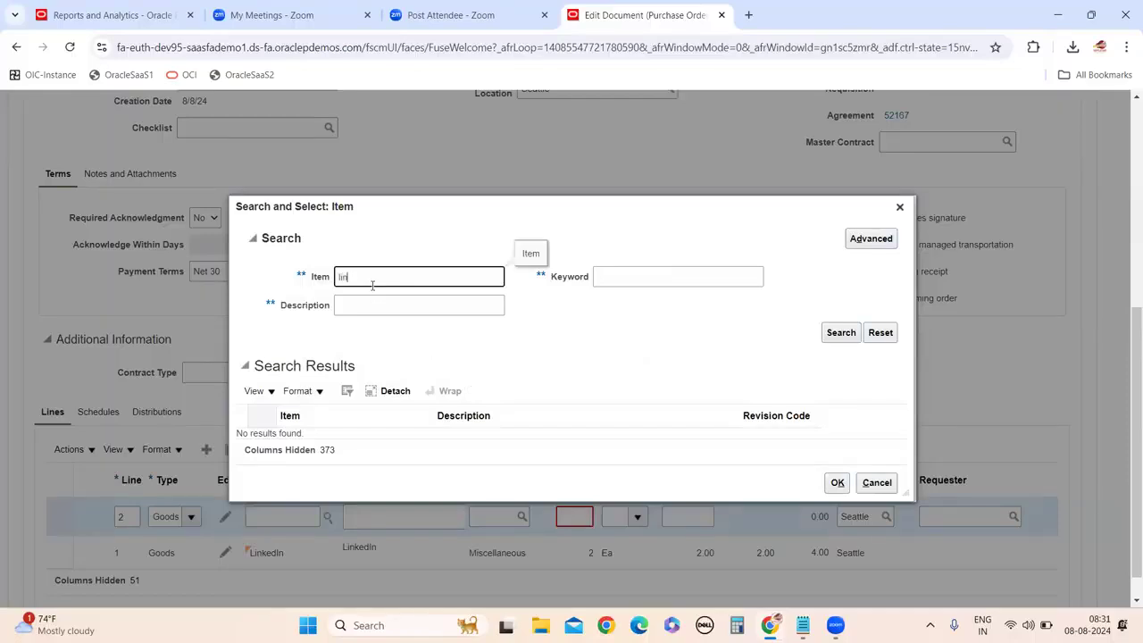
{"action": "type", "text": "lin"}
{"action": "left_click", "coordinate": [853, 338]}
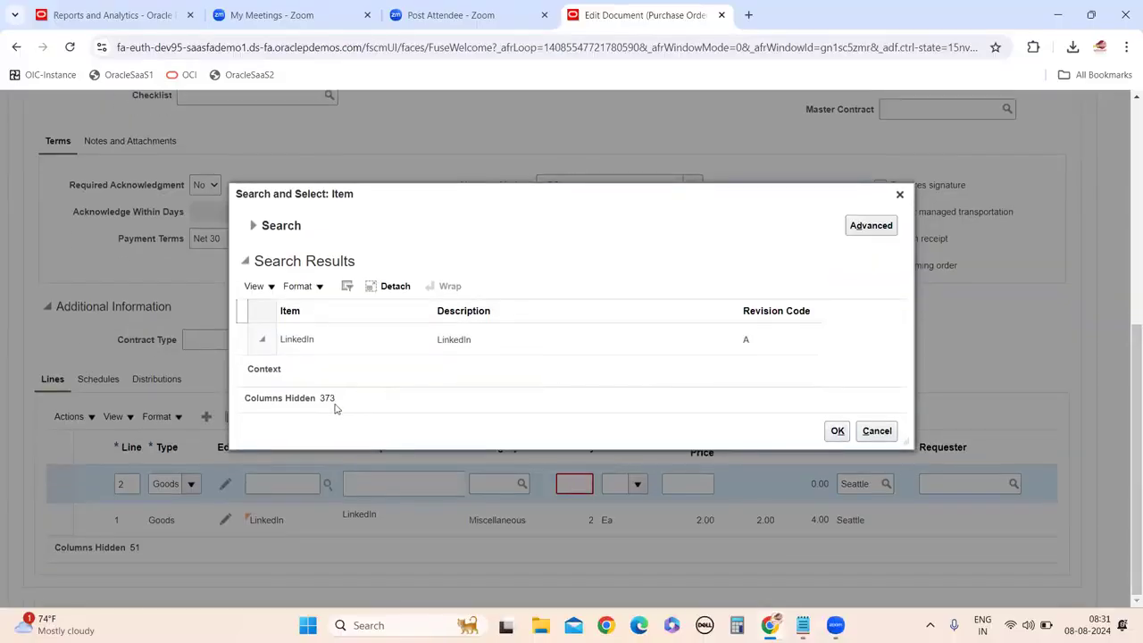
{"action": "left_click", "coordinate": [877, 463]}
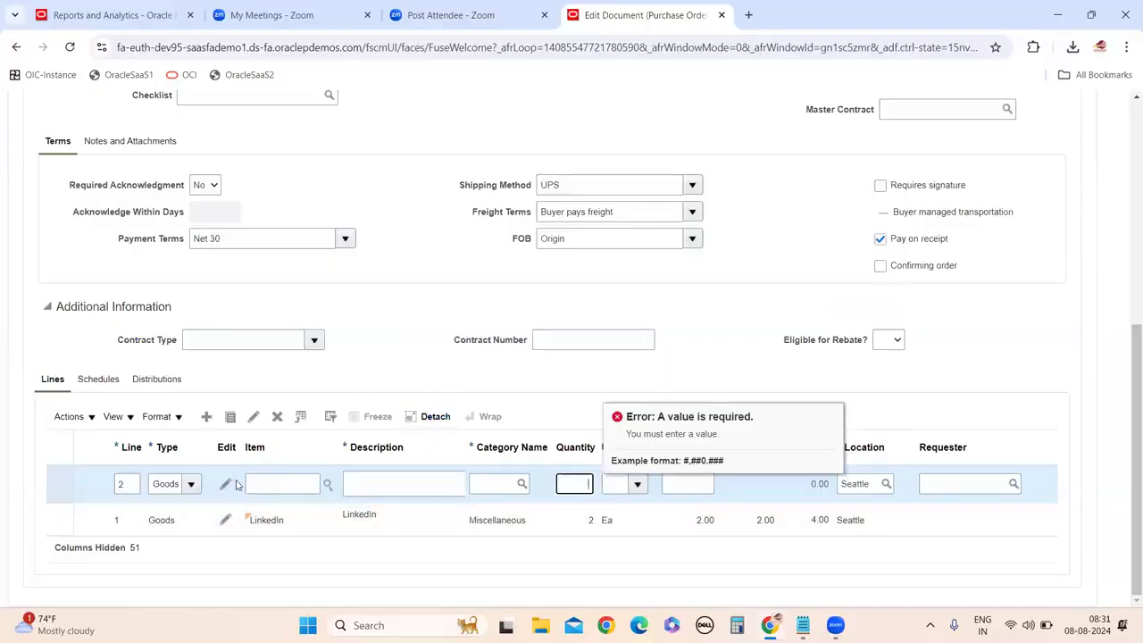
Reopen the item search, try 'ad', clear the Item field and minimize the browser.
{"action": "left_click", "coordinate": [329, 485]}
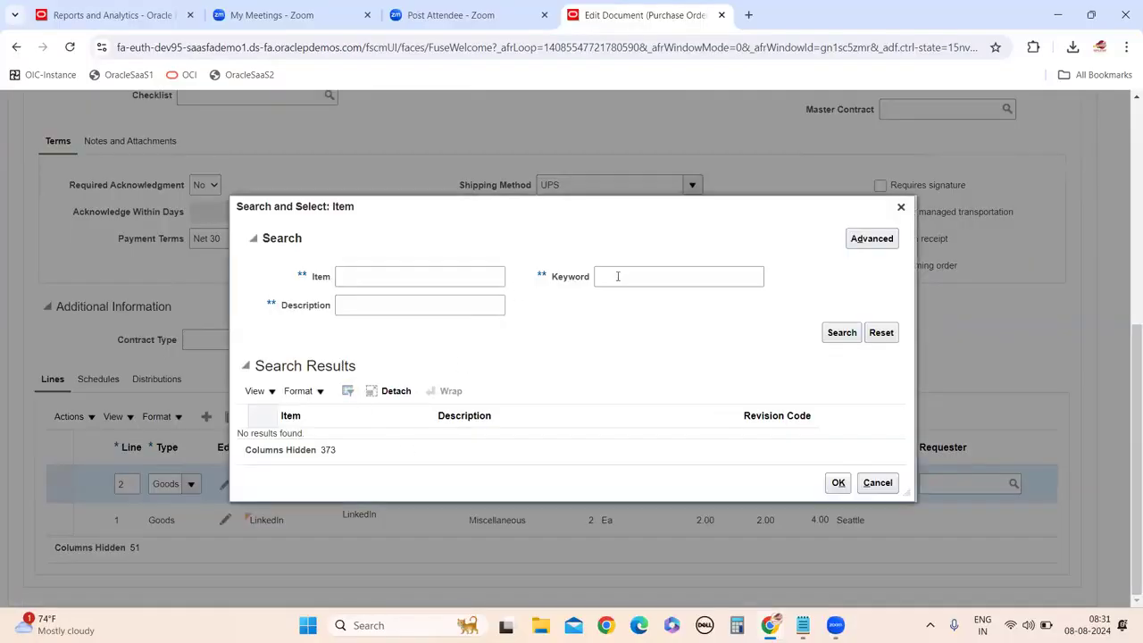
{"action": "left_click", "coordinate": [378, 276]}
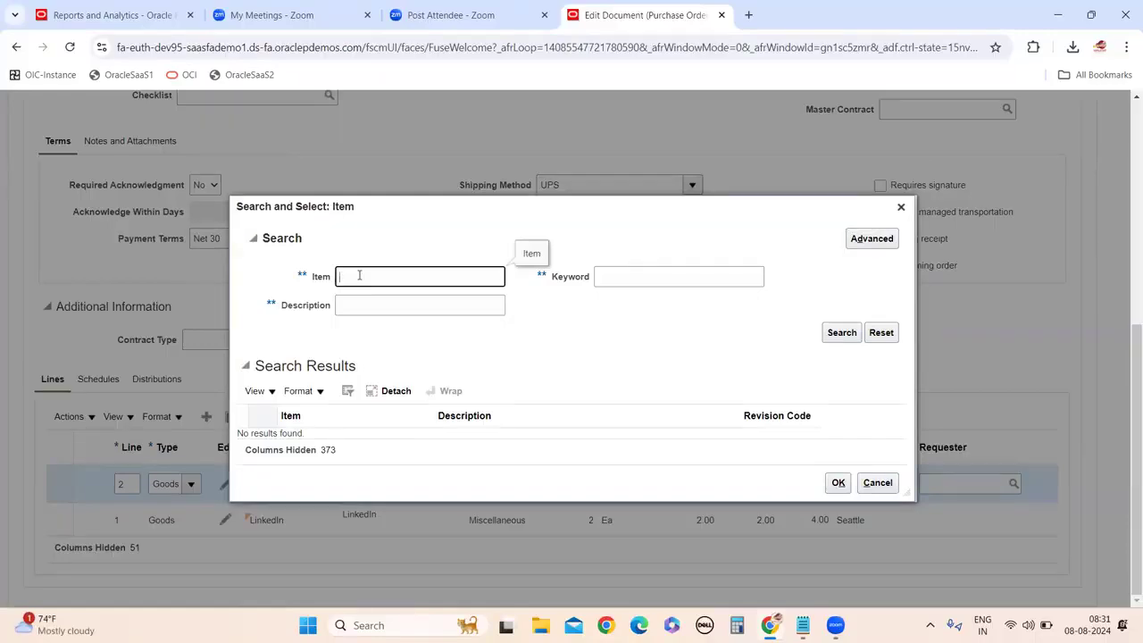
{"action": "type", "text": "ad"}
{"action": "left_click", "coordinate": [449, 354]}
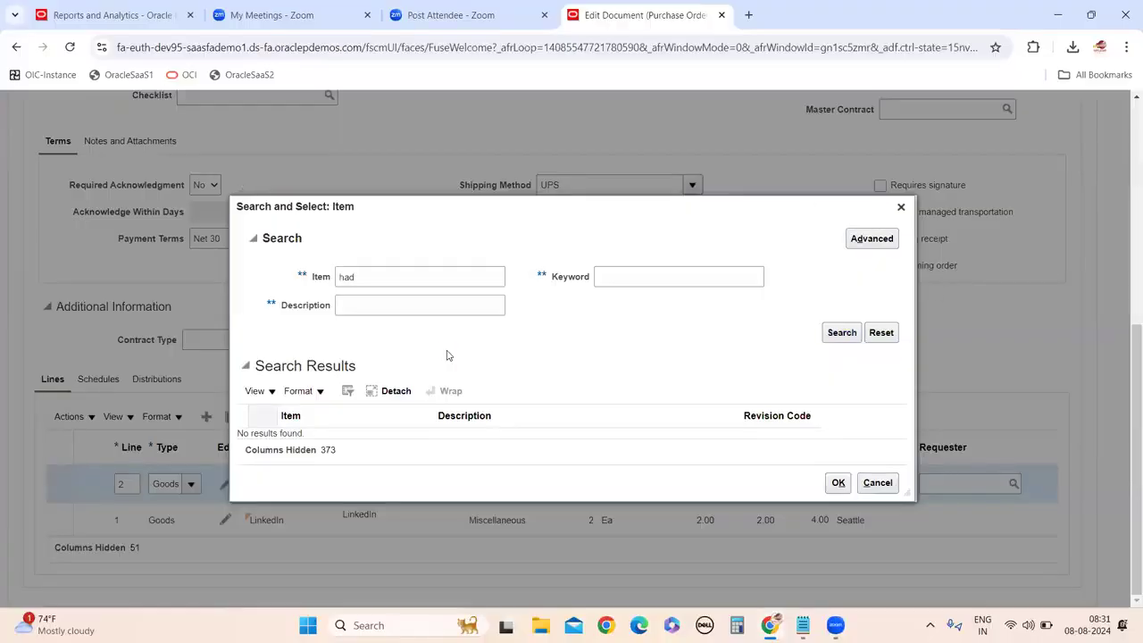
{"action": "left_click", "coordinate": [394, 276]}
{"action": "key", "text": "BackSpace"}
{"action": "key", "text": "BackSpace"}
{"action": "key", "text": "BackSpace"}
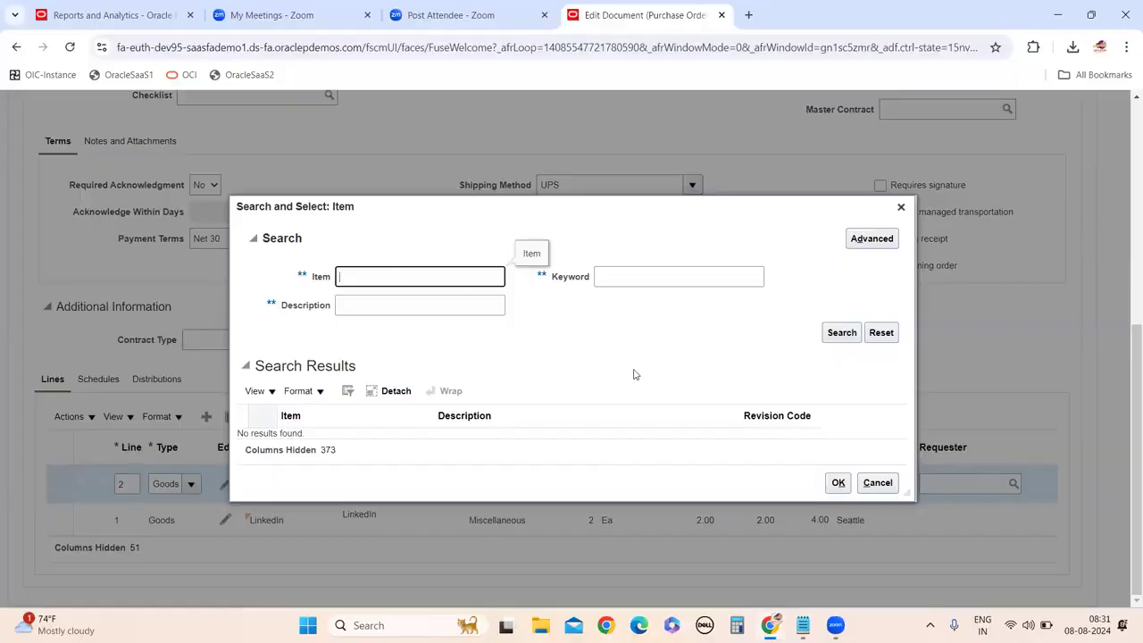
{"action": "key", "text": "super+d"}
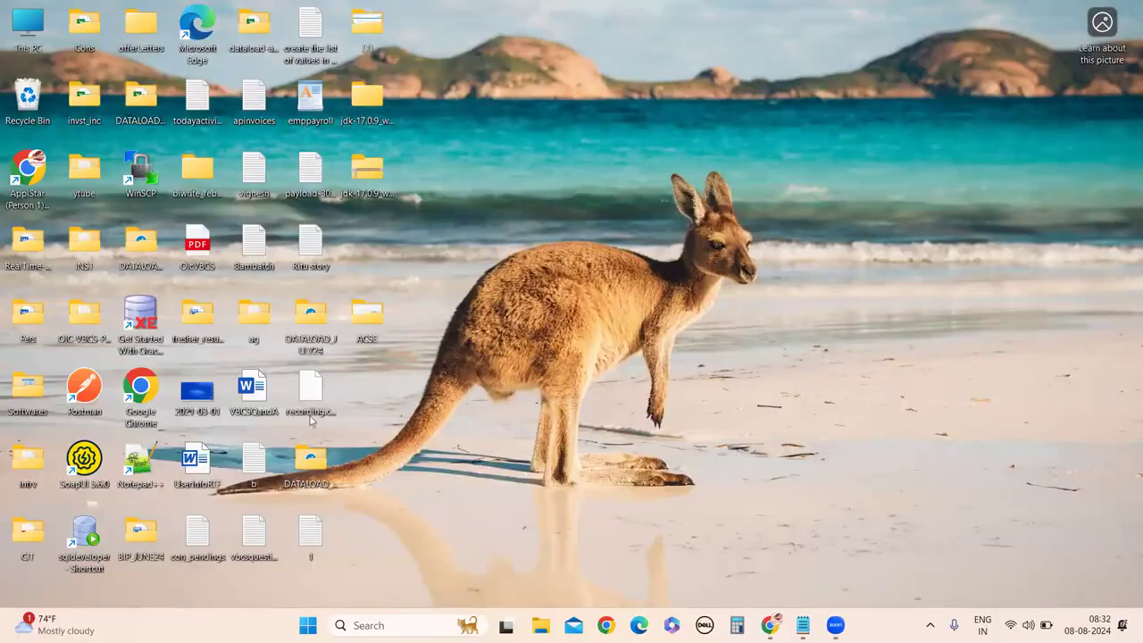
Browse DATALOADERS_OIC_JAN24 > FBDI > PoImportOrders and open PoHeadersInterfaceOrder in Excel, then close it.
{"action": "left_click", "coordinate": [121, 123]}
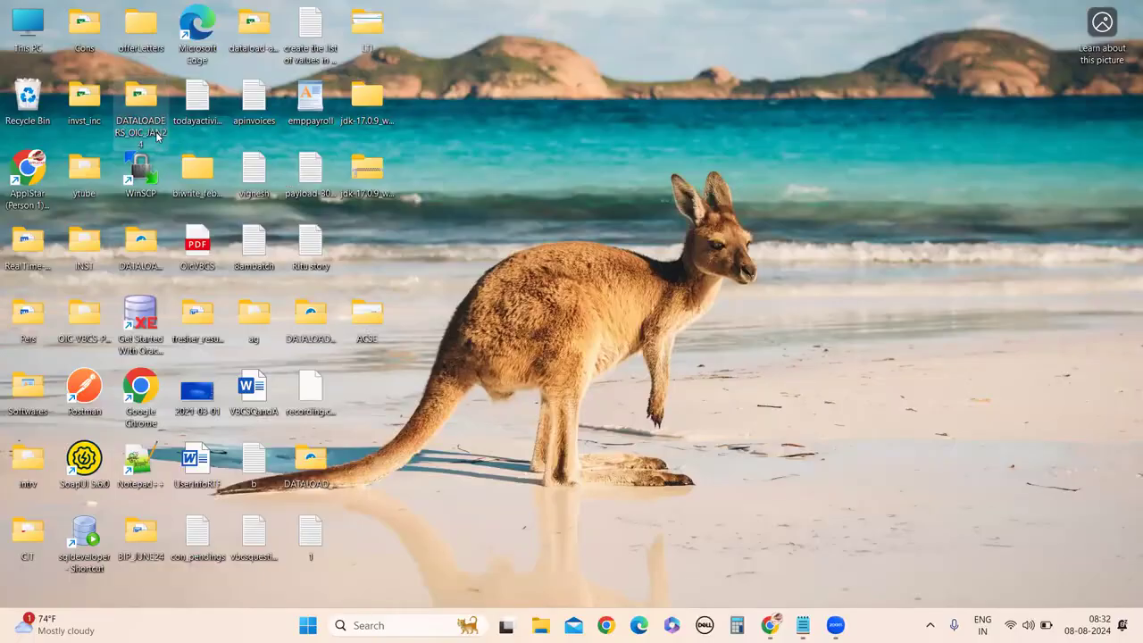
{"action": "key", "text": "F5"}
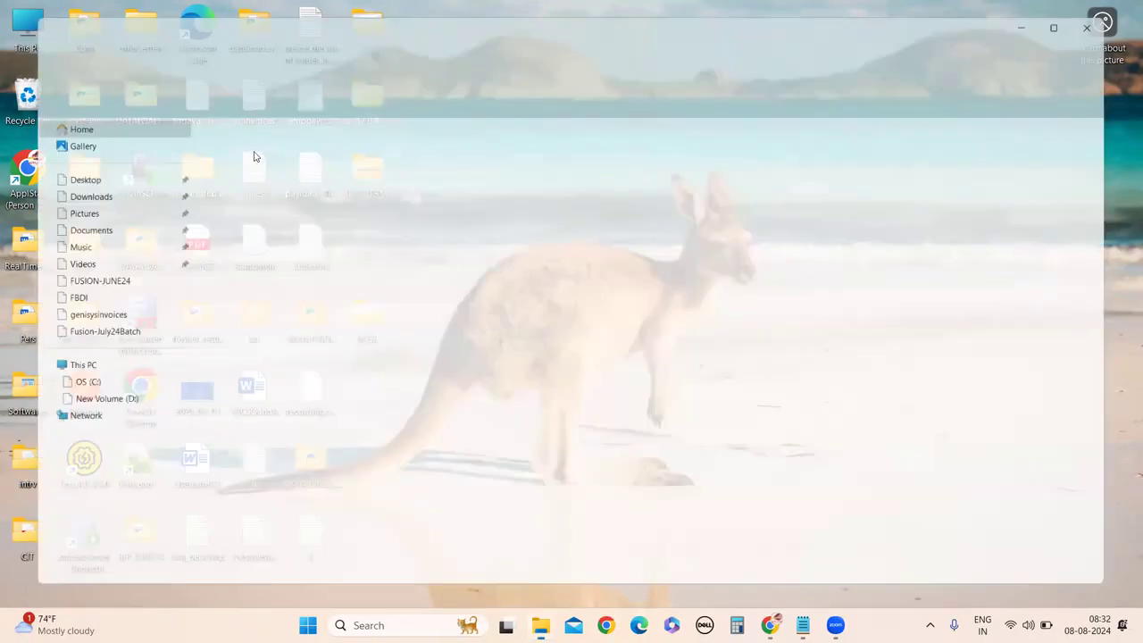
{"action": "double_click", "coordinate": [237, 135]}
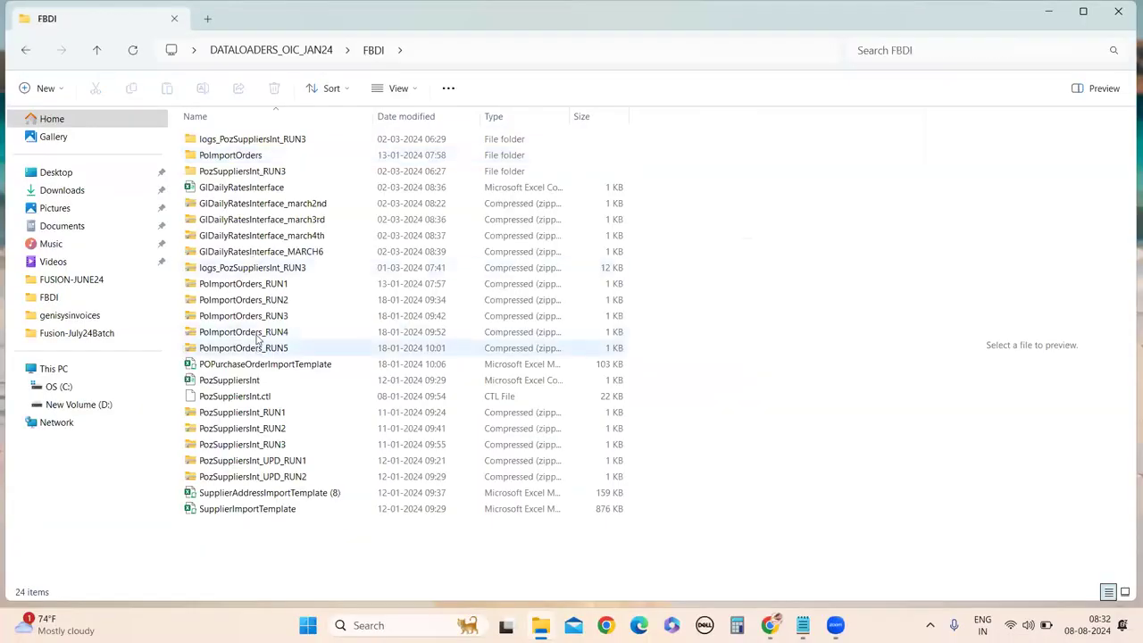
{"action": "key", "text": "Return"}
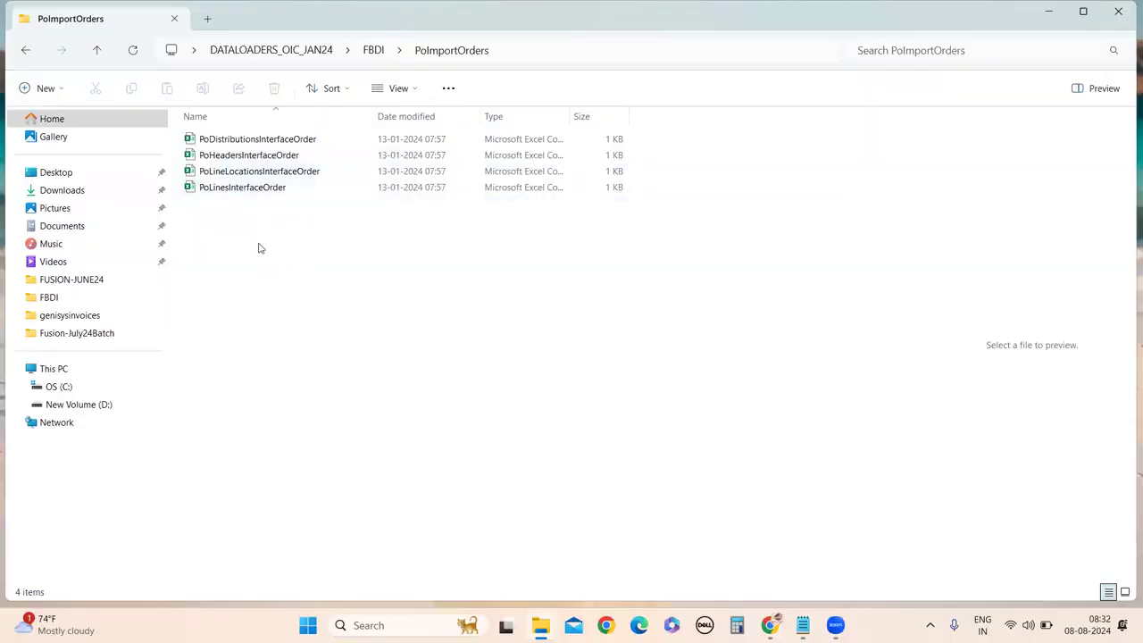
{"action": "double_click", "coordinate": [239, 157]}
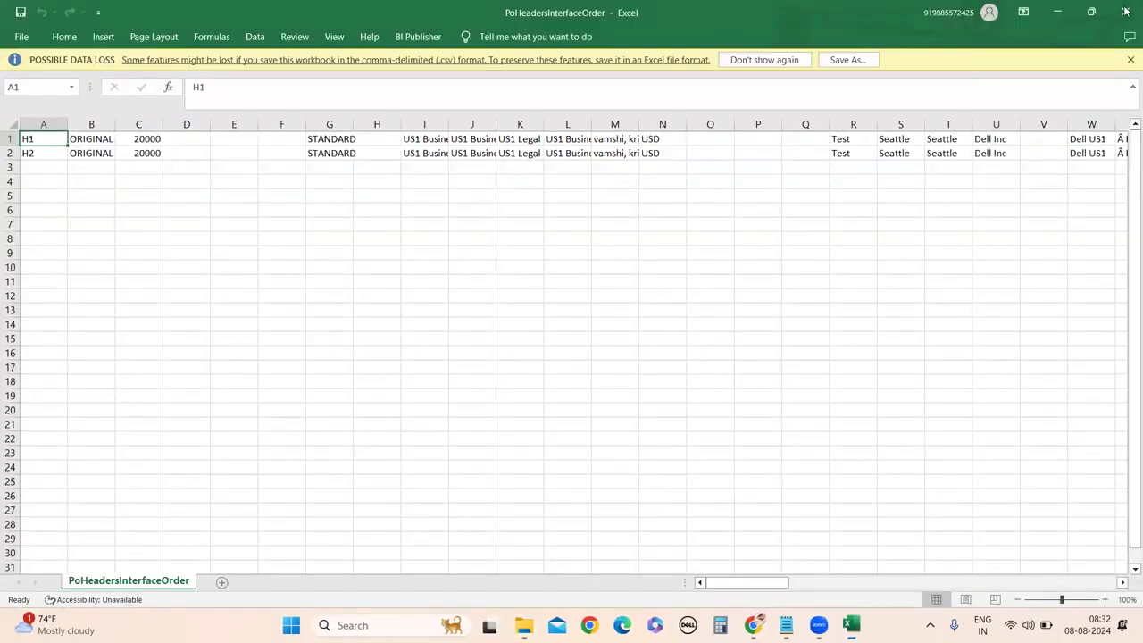
{"action": "left_click", "coordinate": [1125, 11]}
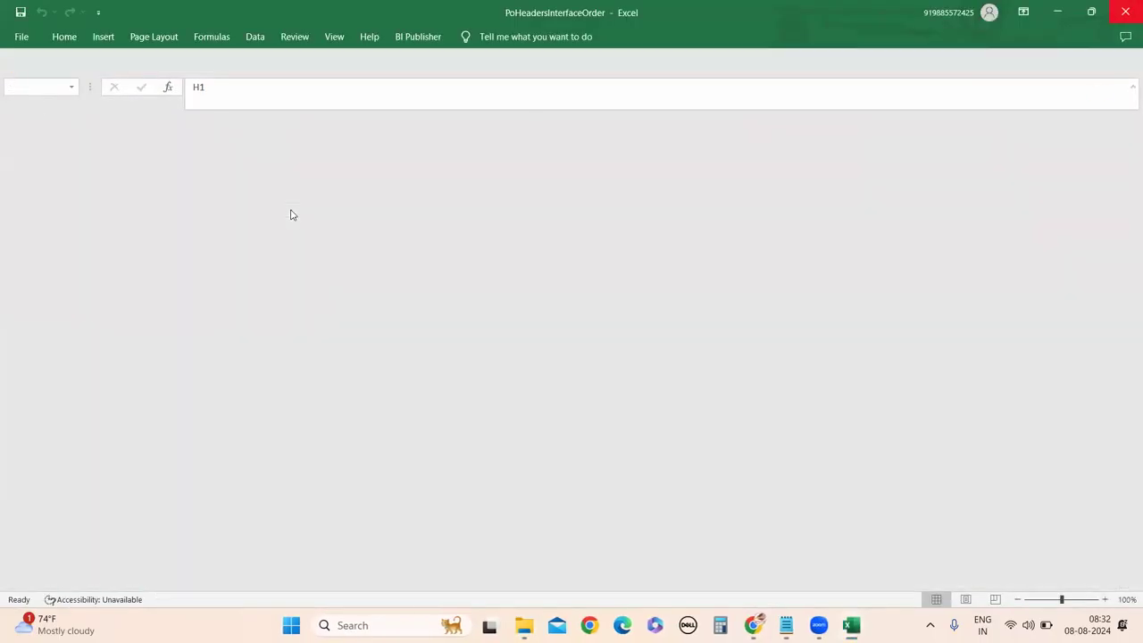
Open PoLinesInterfaceOrder, copy item code AS00102 from cell F1 and paste it into Oracle's Item search.
{"action": "double_click", "coordinate": [243, 189]}
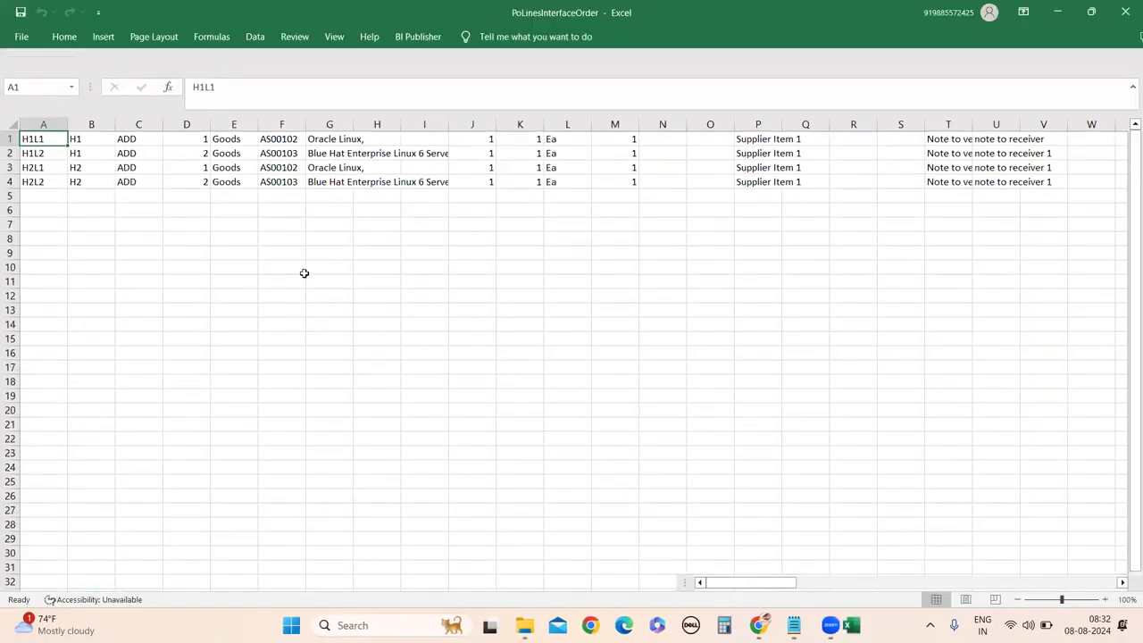
{"action": "double_click", "coordinate": [329, 140]}
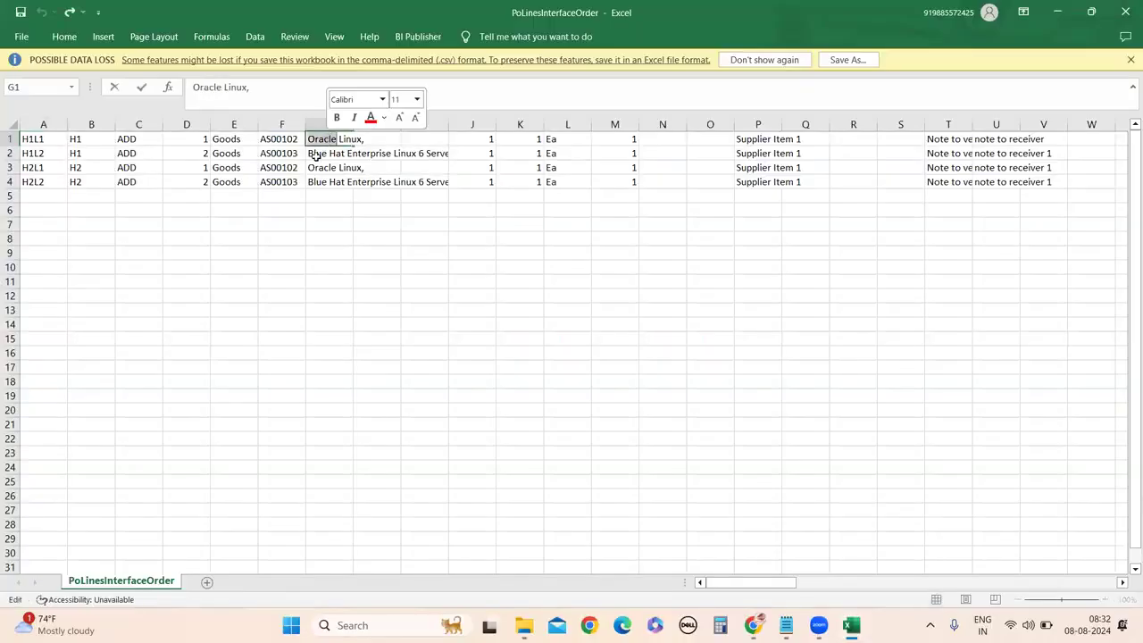
{"action": "double_click", "coordinate": [279, 140]}
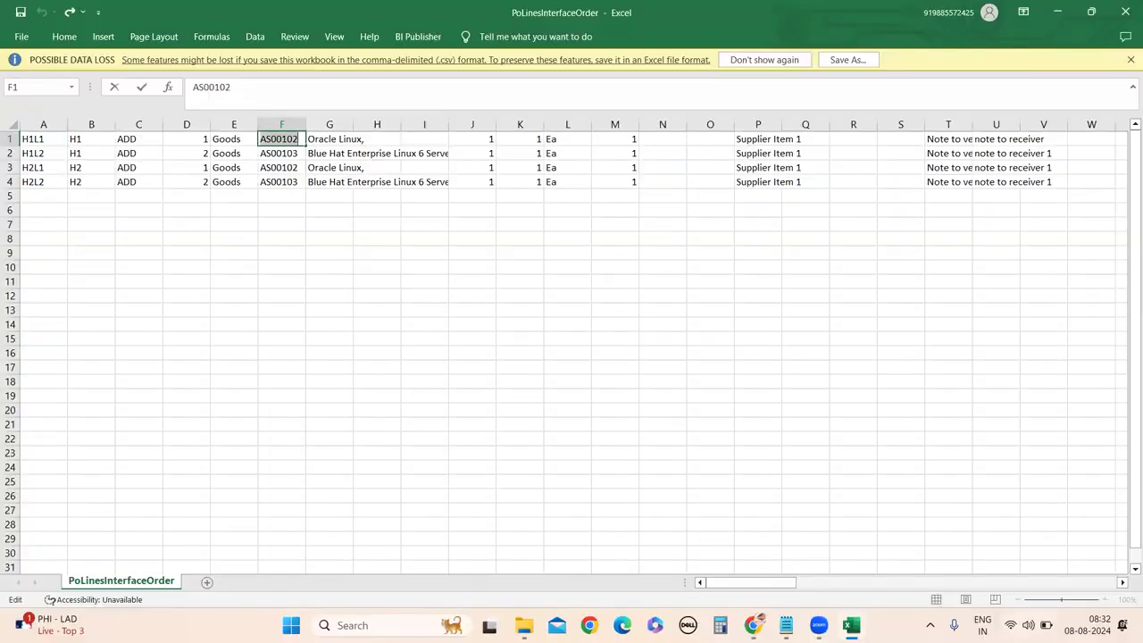
{"action": "key", "text": "alt+Tab"}
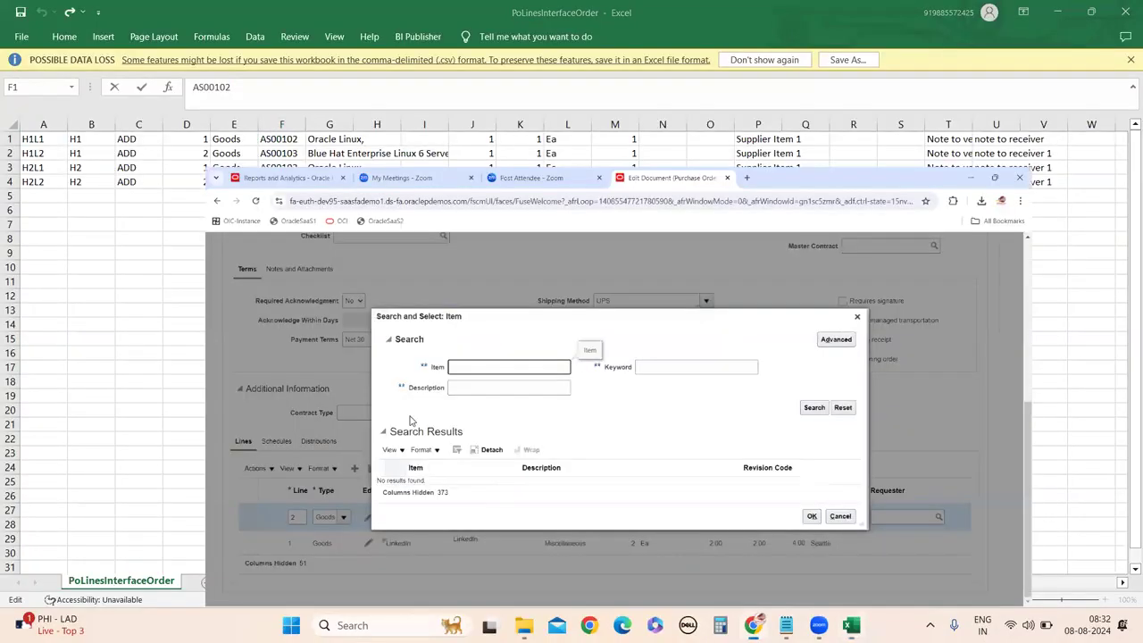
{"action": "type", "text": "AS00102"}
Select AS00102 Oracle Linux as line 2's item, enter base price 2.00, and add line 3.
{"action": "left_click", "coordinate": [837, 334]}
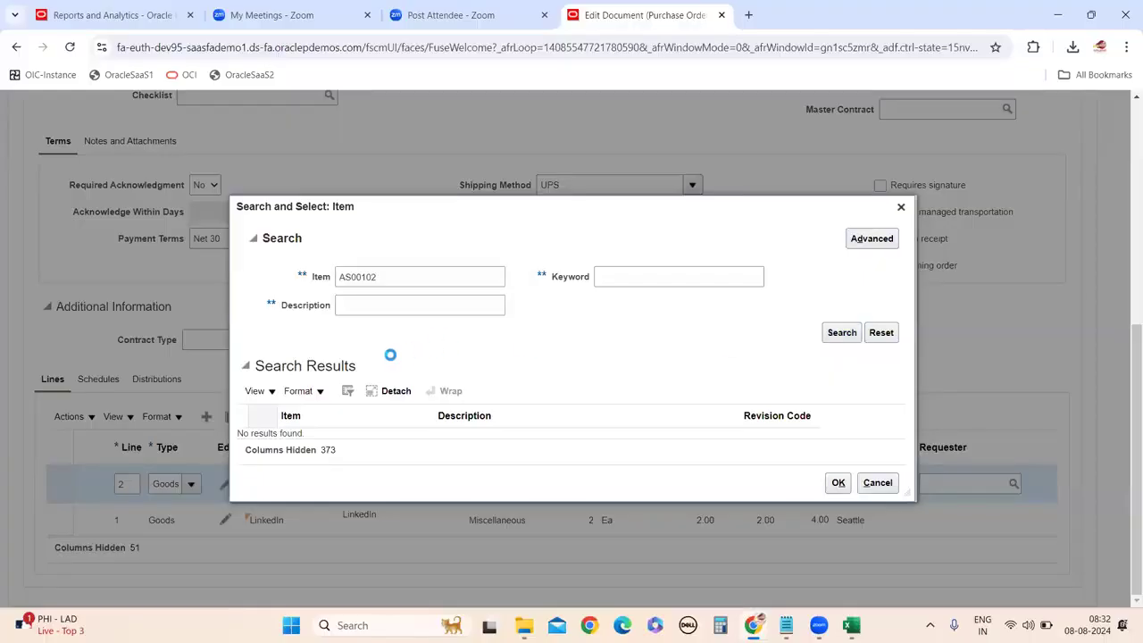
{"action": "left_click", "coordinate": [323, 386]}
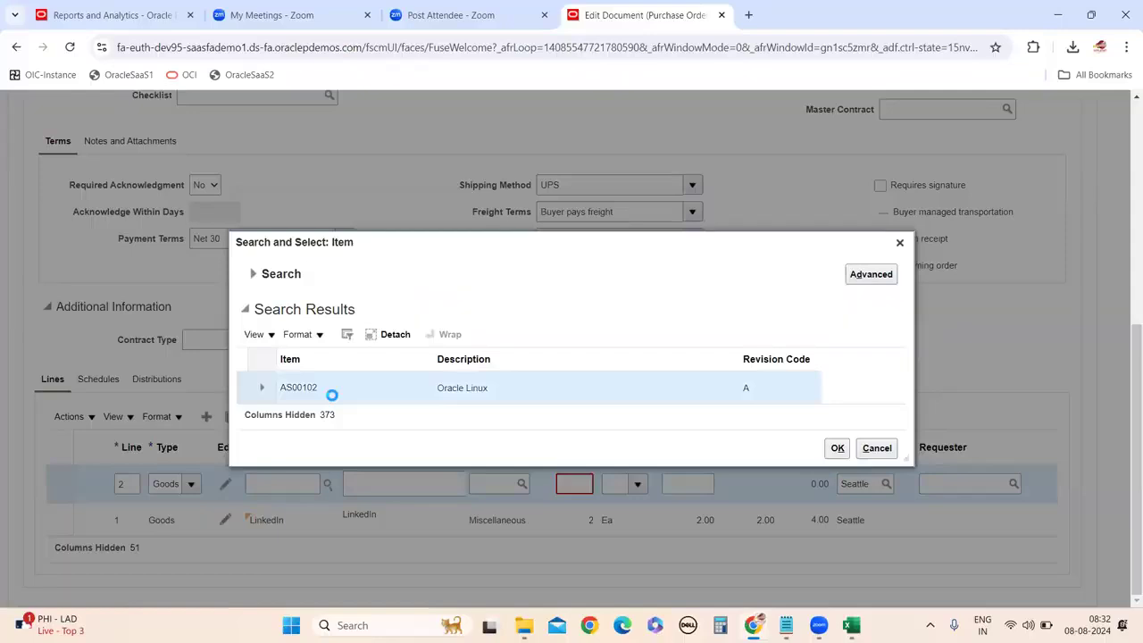
{"action": "left_click", "coordinate": [837, 448]}
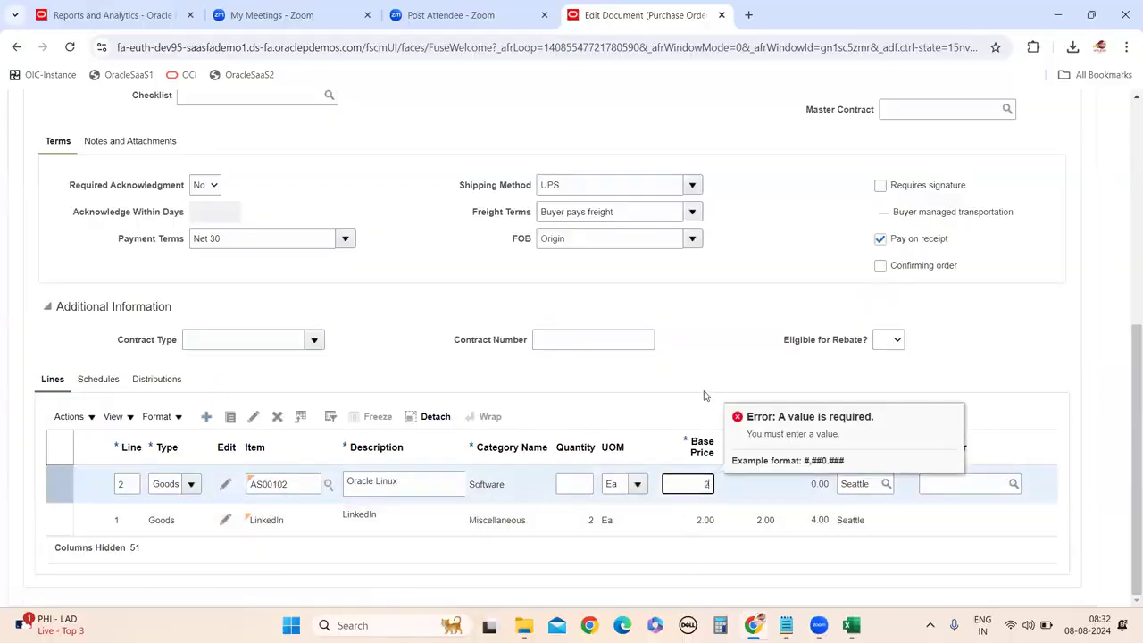
{"action": "type", "text": "2.00"}
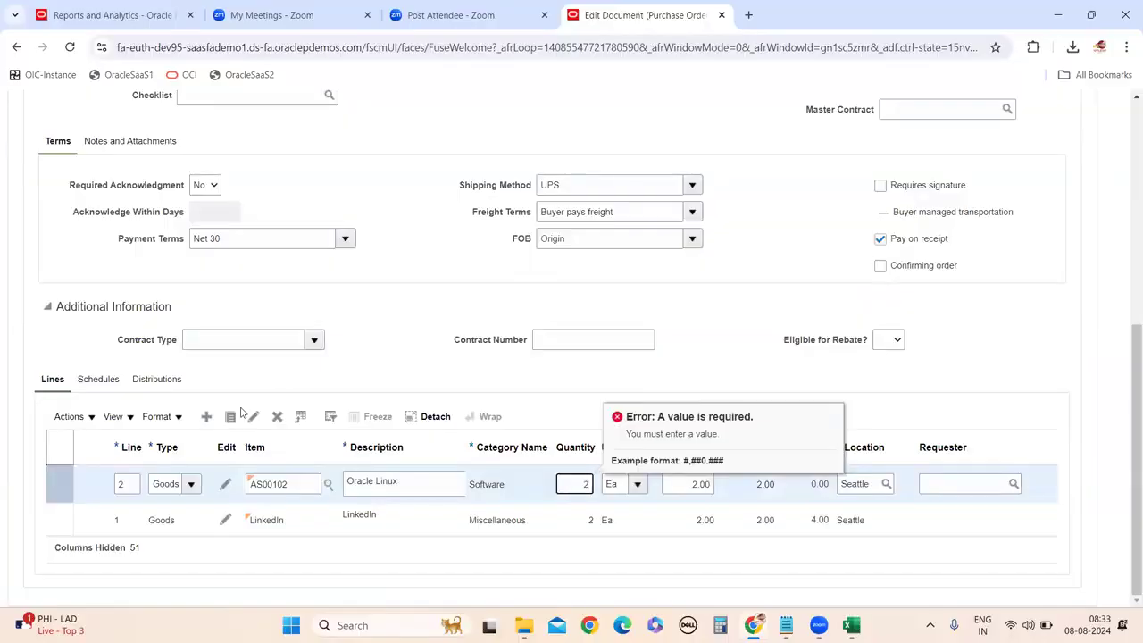
{"action": "left_click", "coordinate": [207, 416]}
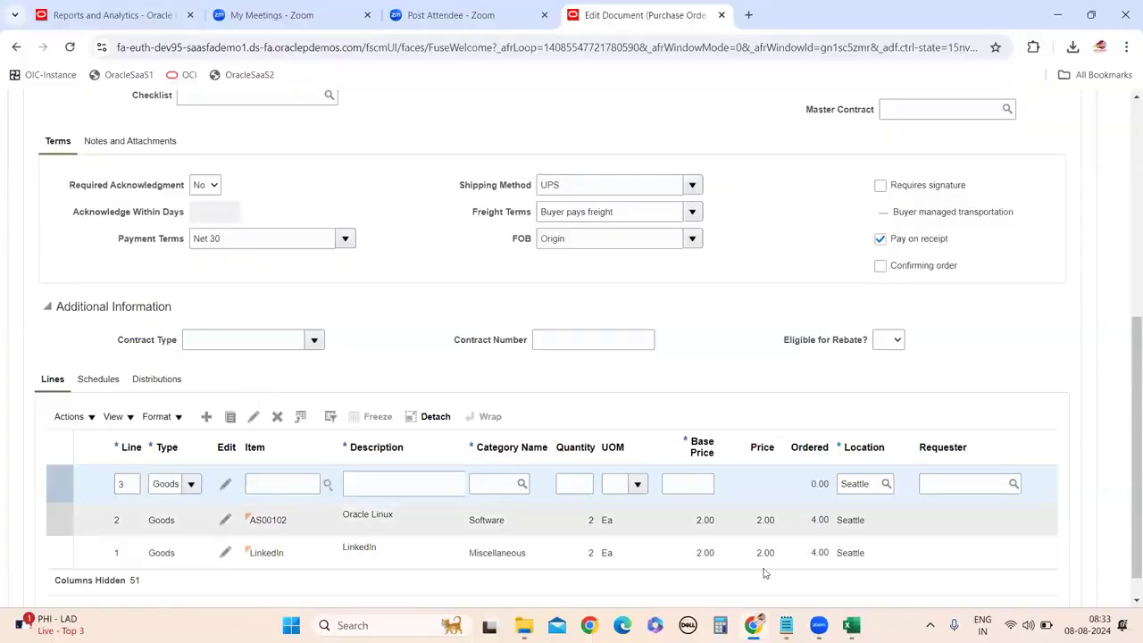
Copy item code AS00103 from cell F4 of PoLinesInterfaceOrder and return to the Oracle order.
{"action": "mouse_move", "coordinate": [786, 625]}
{"action": "left_click", "coordinate": [850, 623]}
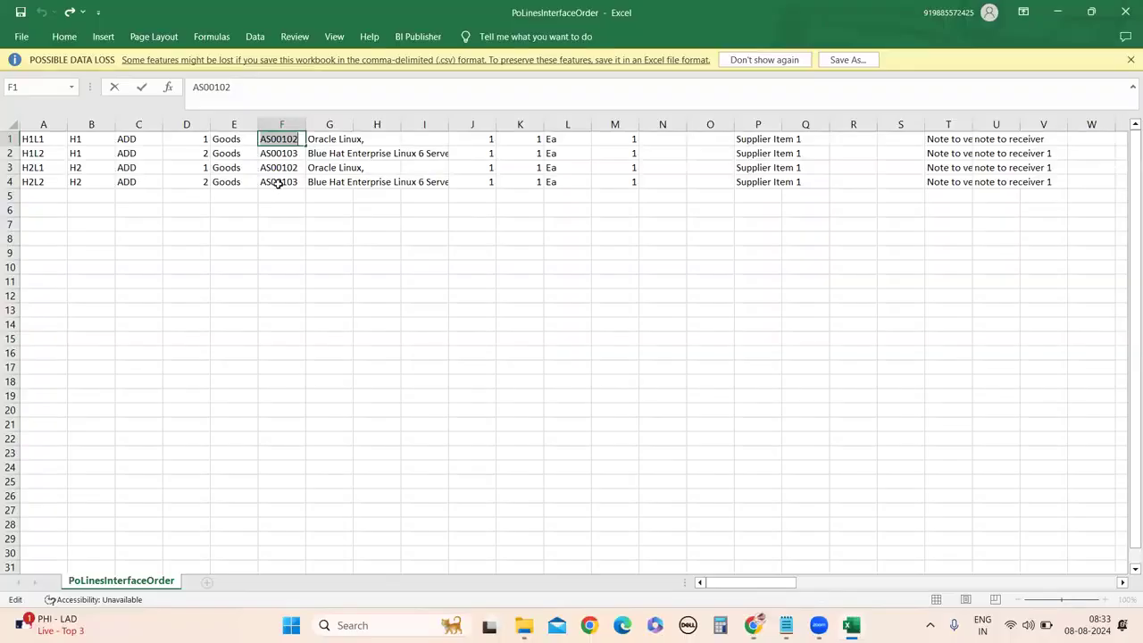
{"action": "left_click", "coordinate": [277, 182]}
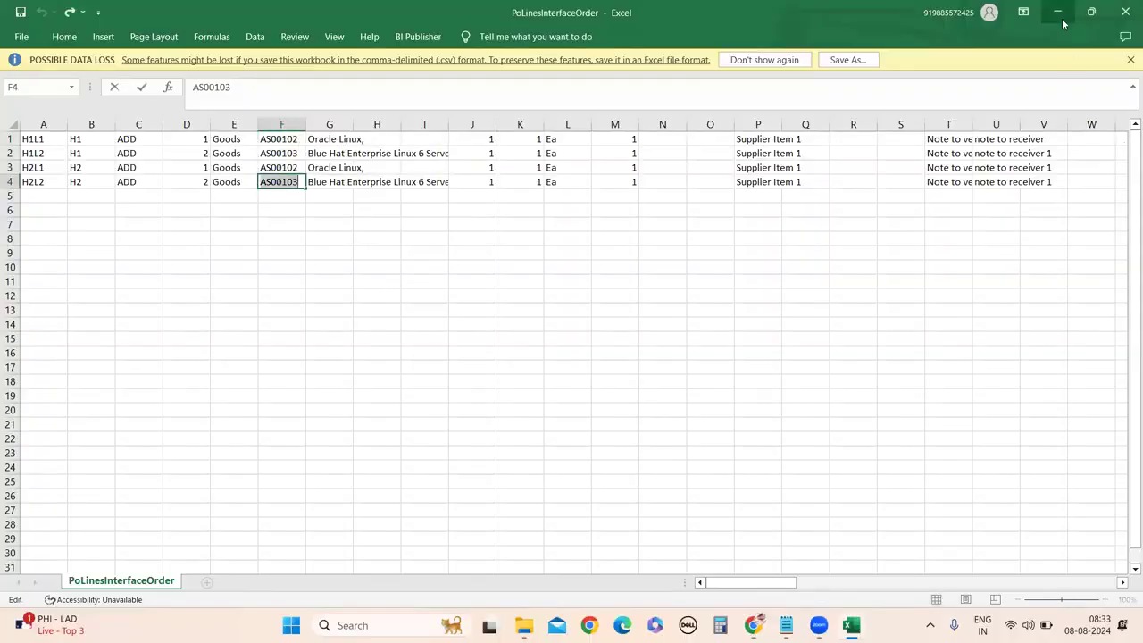
{"action": "key", "text": "alt+Tab"}
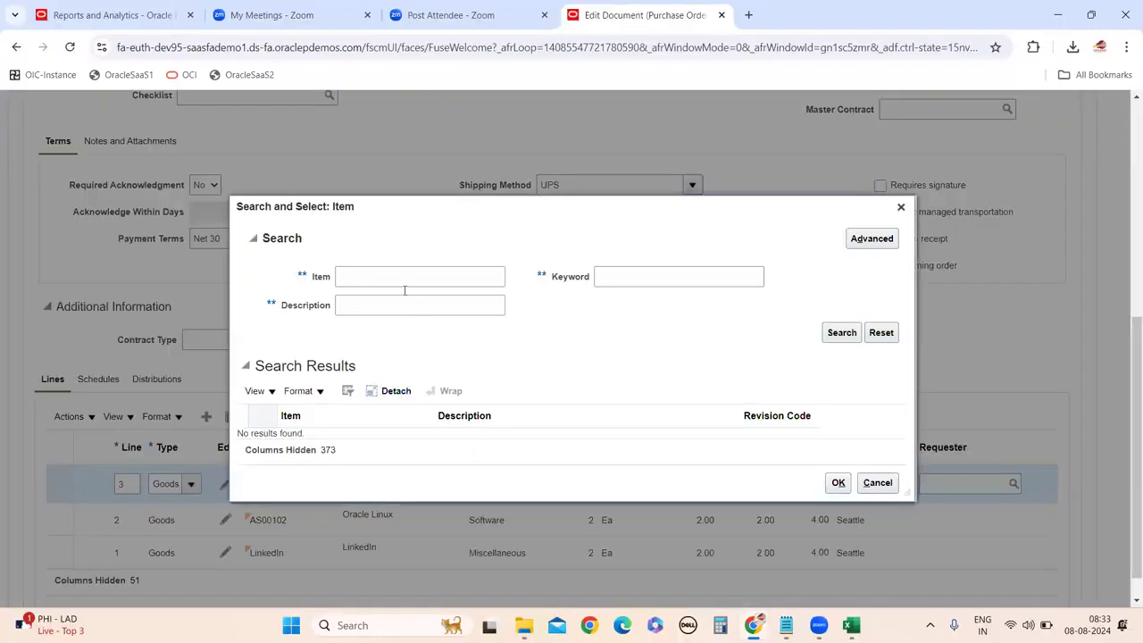
Paste AS00103 into the item search and select it as line 3's item.
{"action": "left_click", "coordinate": [388, 278]}
{"action": "type", "text": "AS00103"}
{"action": "left_click", "coordinate": [840, 332]}
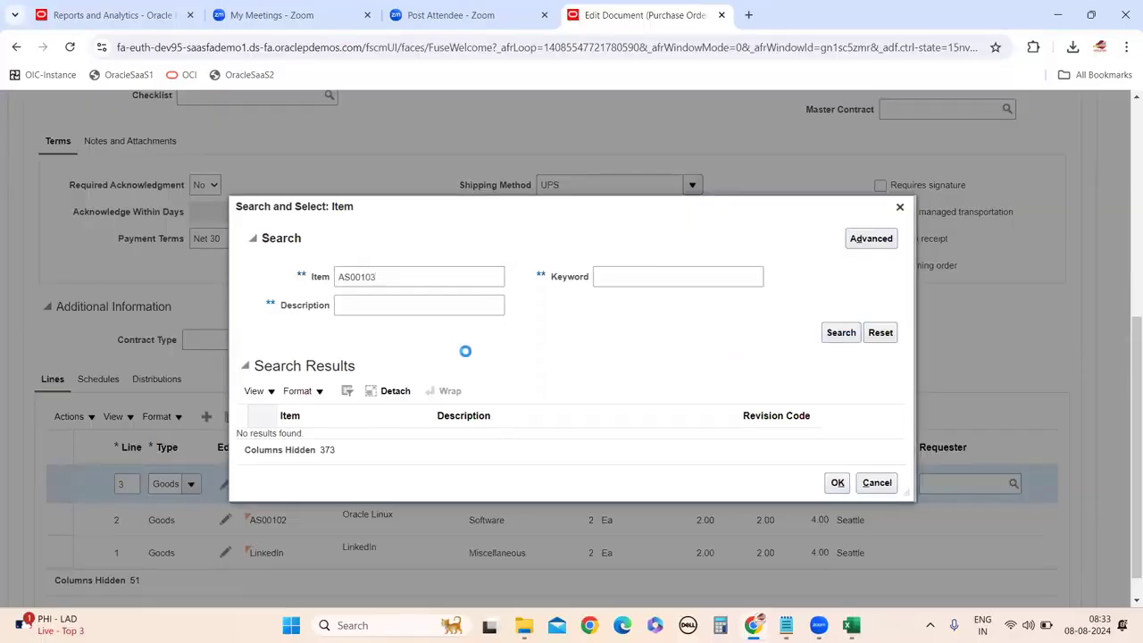
{"action": "left_click", "coordinate": [378, 387]}
{"action": "left_click", "coordinate": [836, 447]}
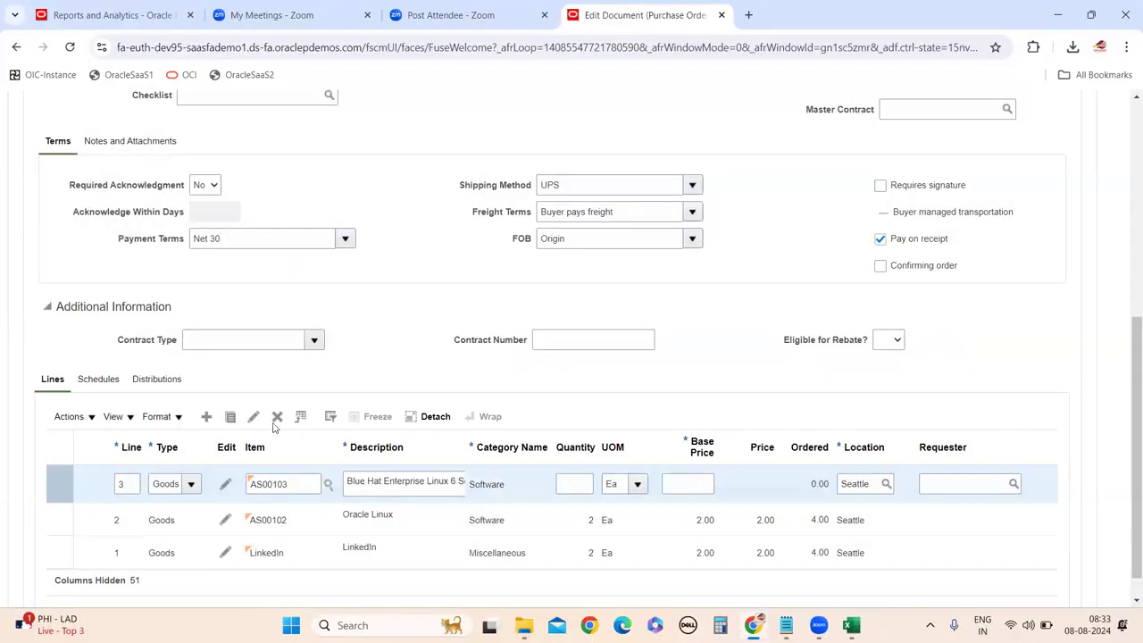
Give line 3 a base price of 2 and quantity 1, with the schedules showing.
{"action": "left_click", "coordinate": [100, 380]}
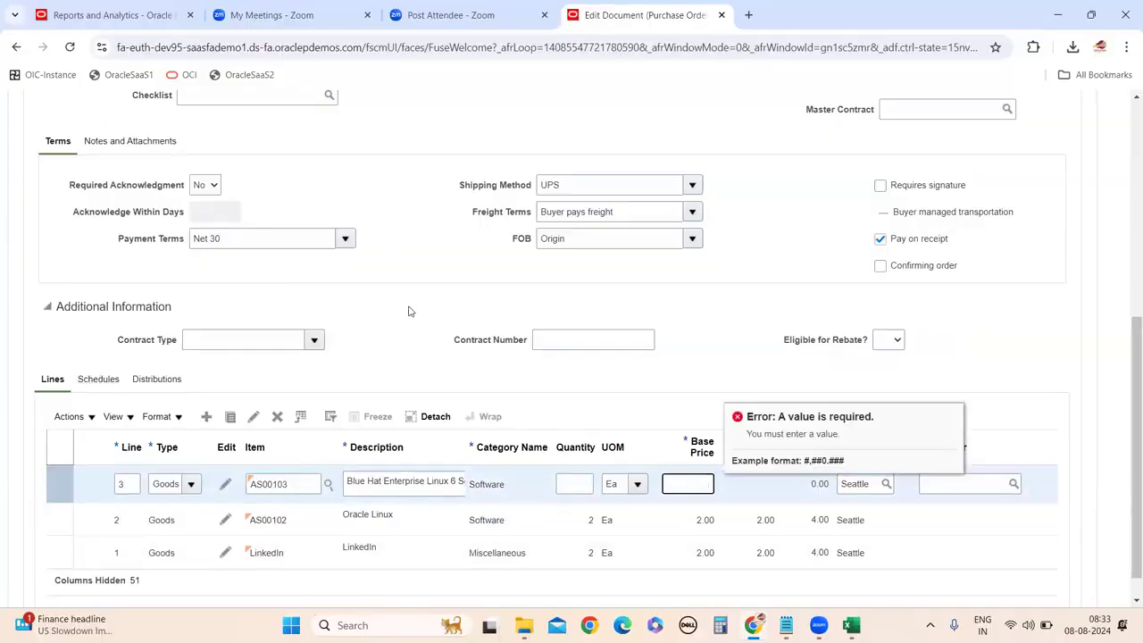
{"action": "type", "text": "2"}
{"action": "left_click", "coordinate": [585, 487]}
{"action": "type", "text": "1"}
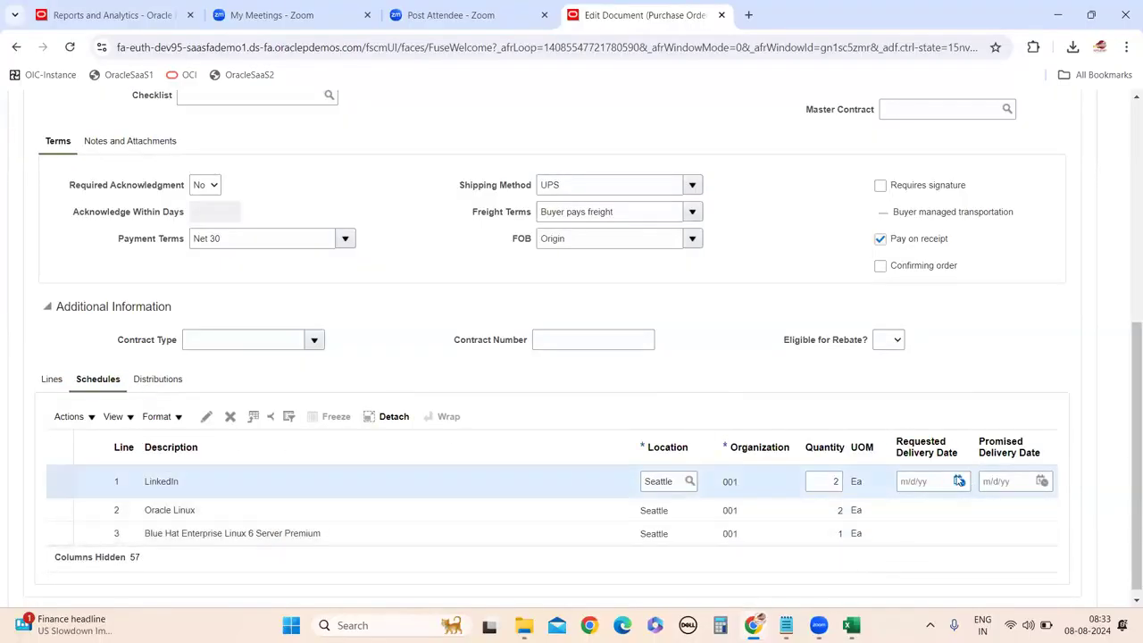
Set the LinkedIn schedule's requested and promised delivery dates to 8/8/24.
{"action": "left_click", "coordinate": [959, 482]}
{"action": "left_click", "coordinate": [1016, 474]}
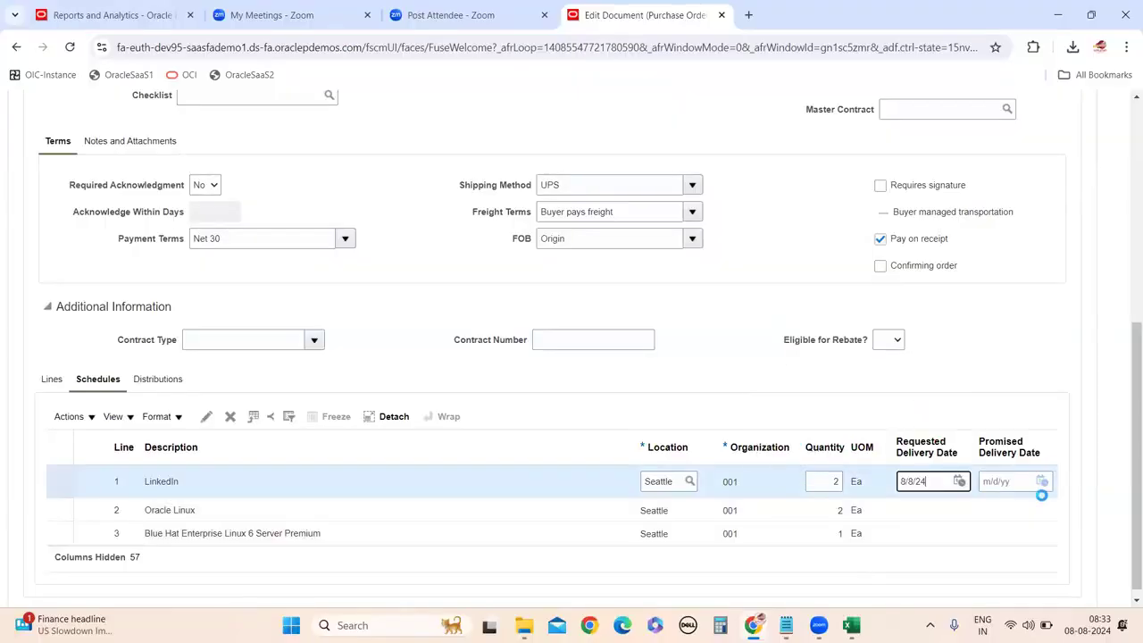
{"action": "left_click", "coordinate": [1041, 482]}
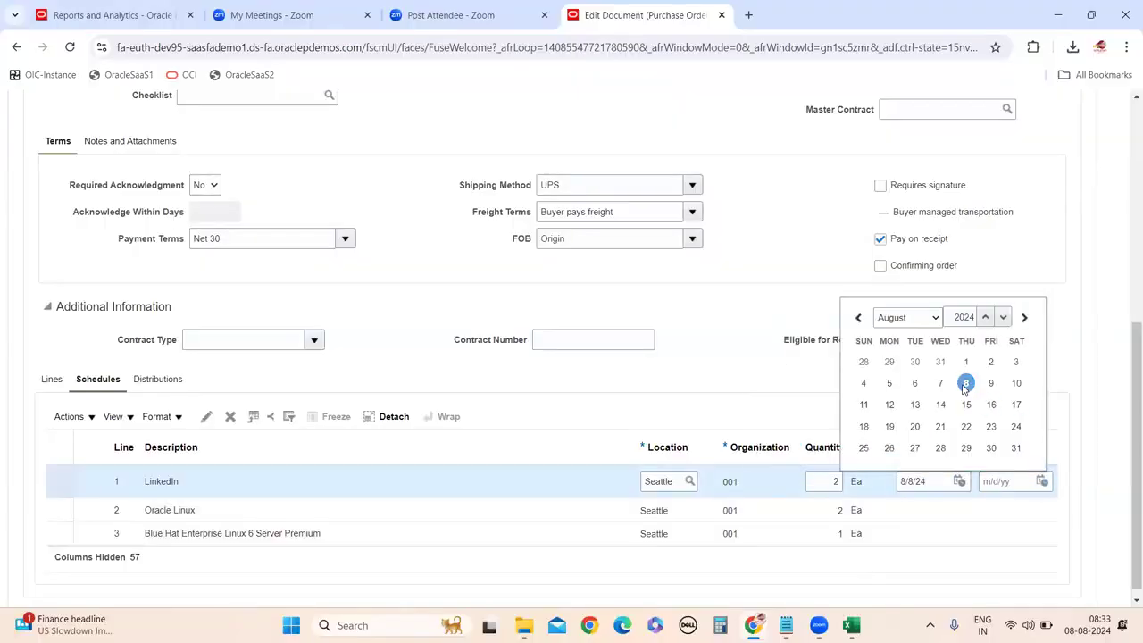
{"action": "key", "text": "Escape"}
{"action": "left_click", "coordinate": [964, 511]}
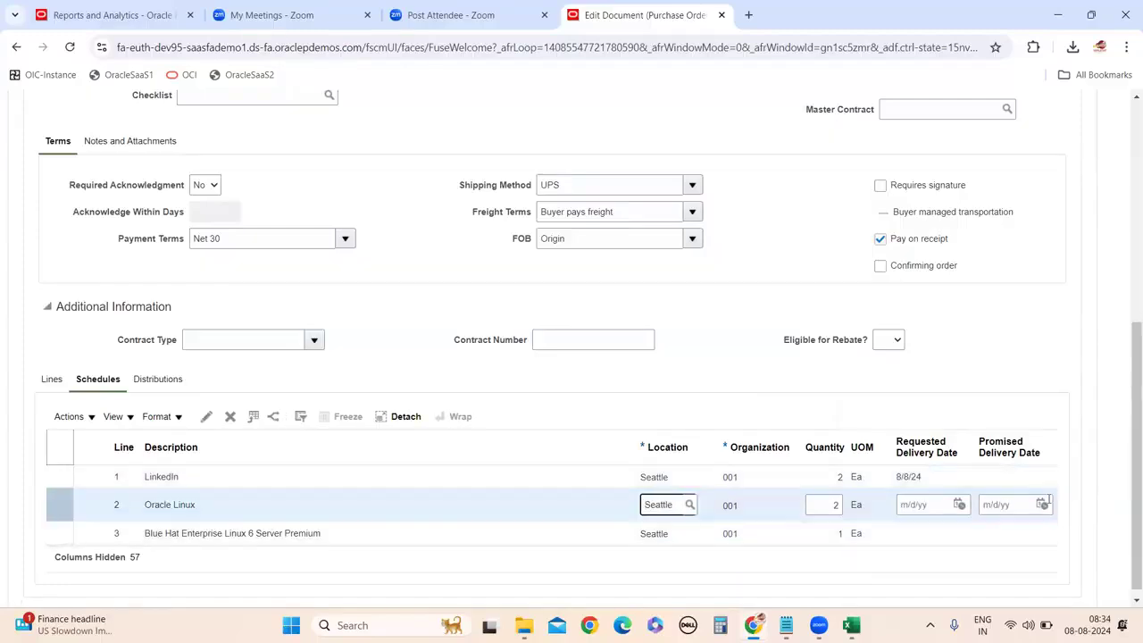
{"action": "left_click", "coordinate": [1040, 477]}
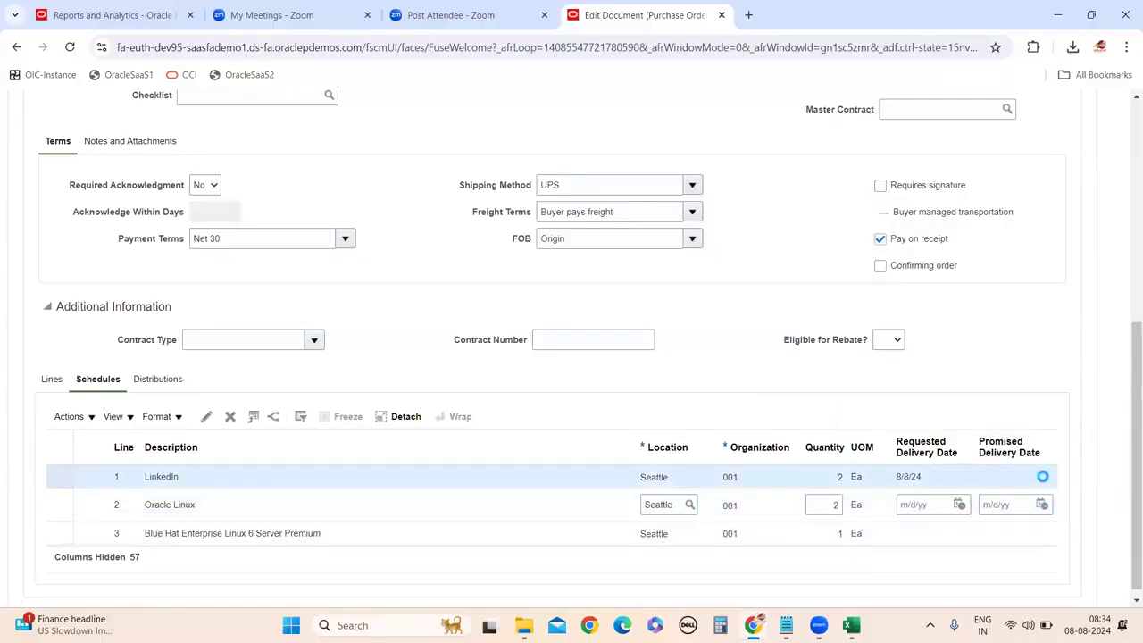
{"action": "left_click", "coordinate": [1042, 483]}
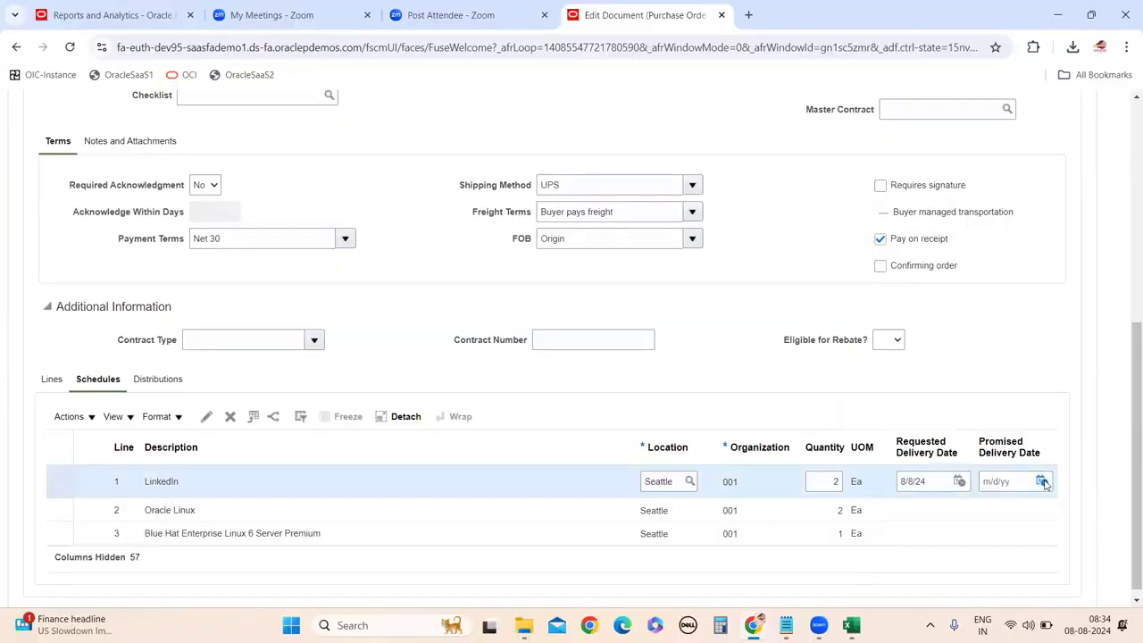
{"action": "left_click", "coordinate": [966, 383]}
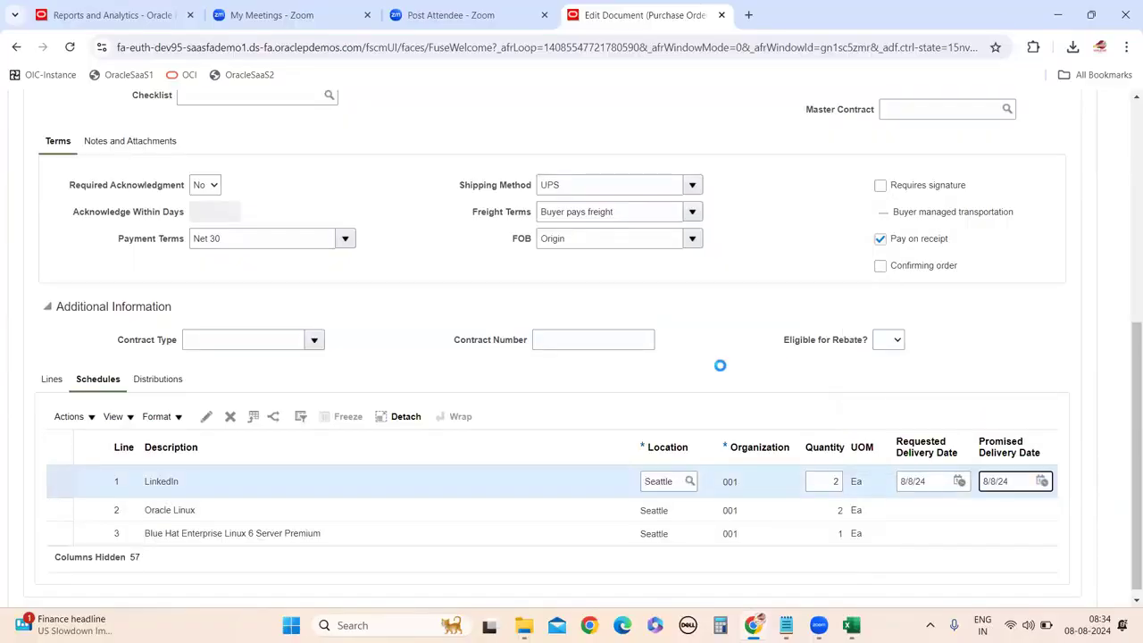
Set schedule line 2's requested and promised delivery dates to 8/8/24.
{"action": "left_click", "coordinate": [977, 511]}
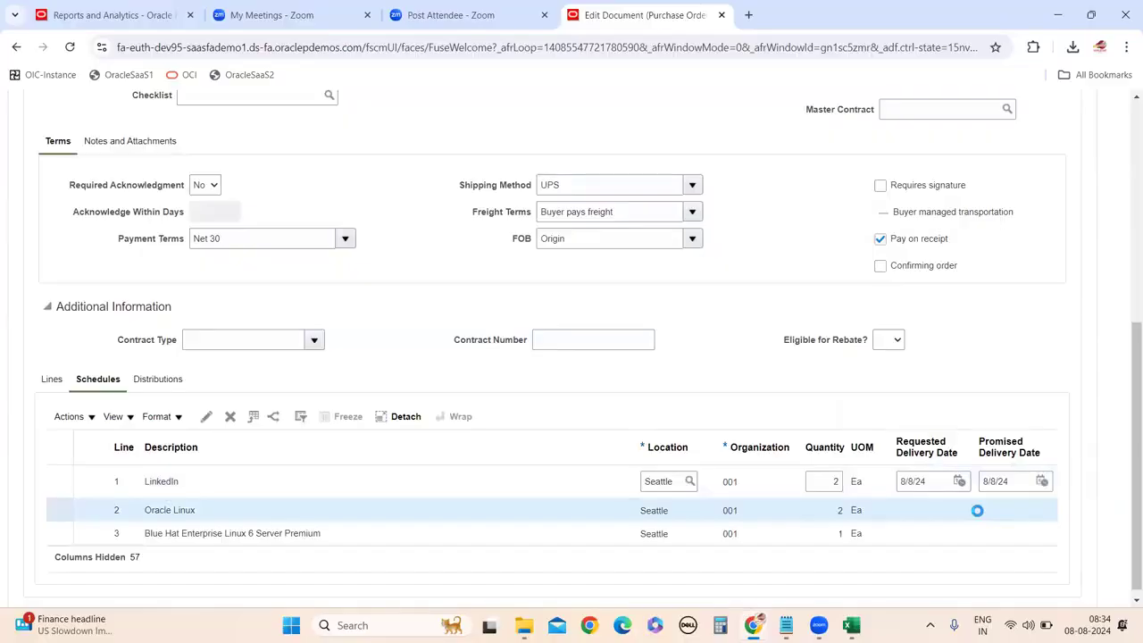
{"action": "left_click", "coordinate": [957, 505]}
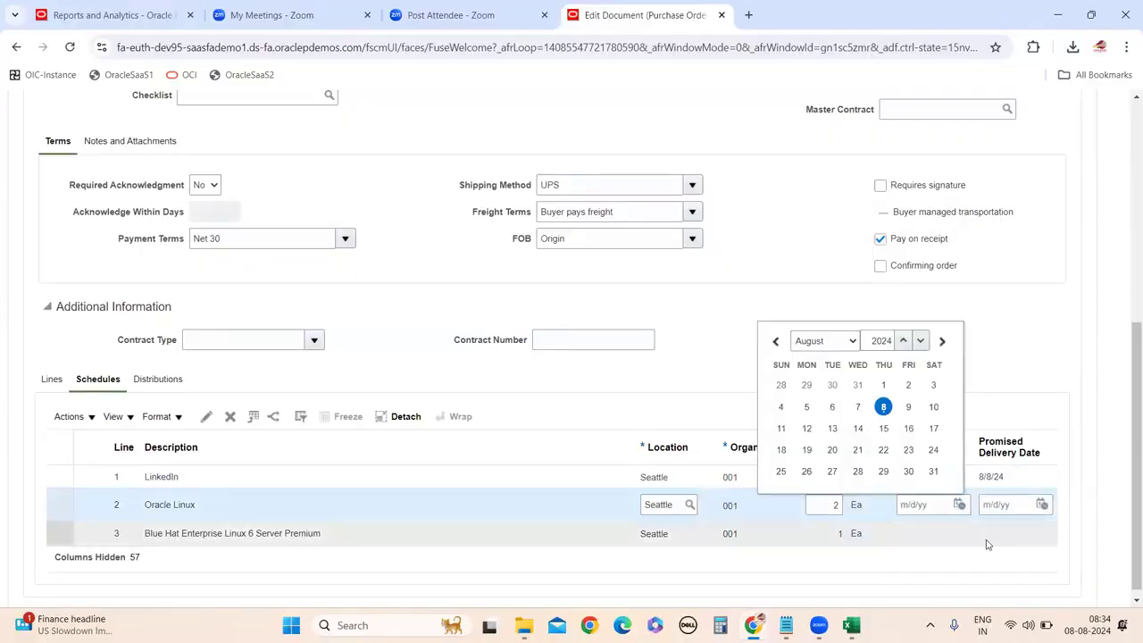
{"action": "left_click", "coordinate": [1042, 504]}
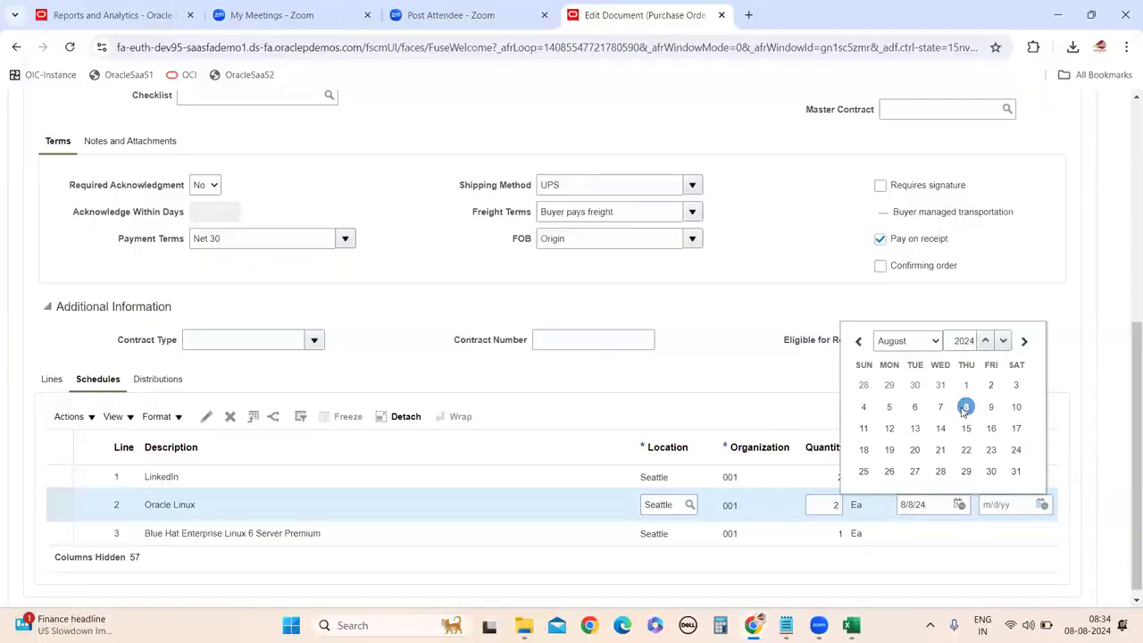
{"action": "left_click", "coordinate": [965, 406]}
Set schedule line 3's requested and promised delivery dates to 8/8/24 and commit them.
{"action": "left_click", "coordinate": [931, 539]}
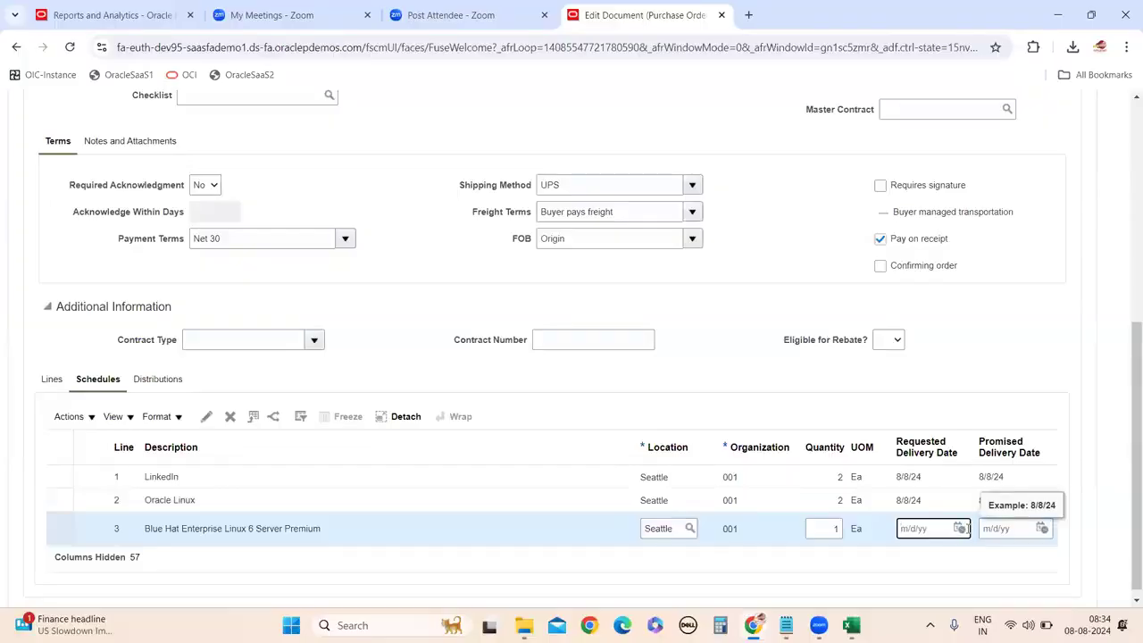
{"action": "left_click", "coordinate": [960, 527]}
{"action": "left_click", "coordinate": [882, 429]}
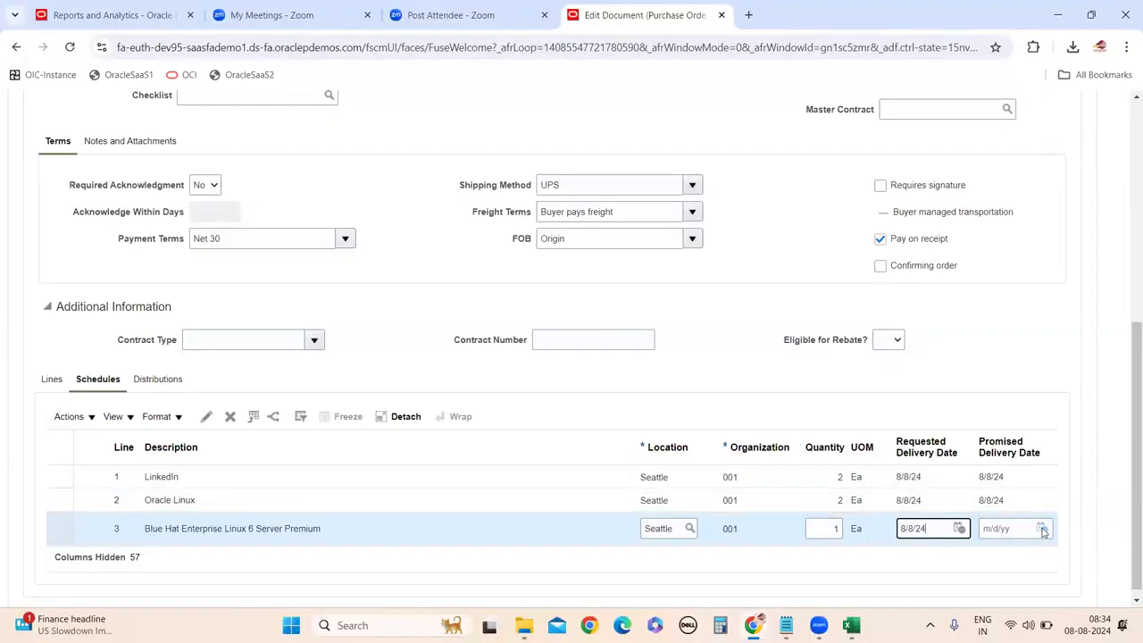
{"action": "left_click", "coordinate": [1042, 528]}
{"action": "left_click", "coordinate": [966, 430]}
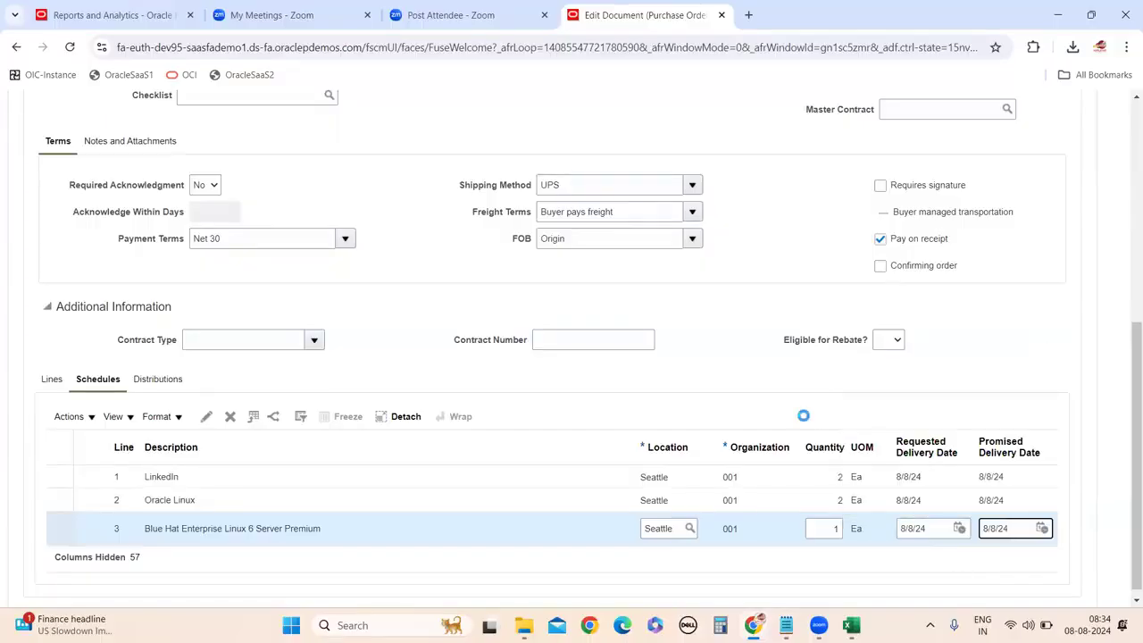
{"action": "left_click", "coordinate": [783, 394]}
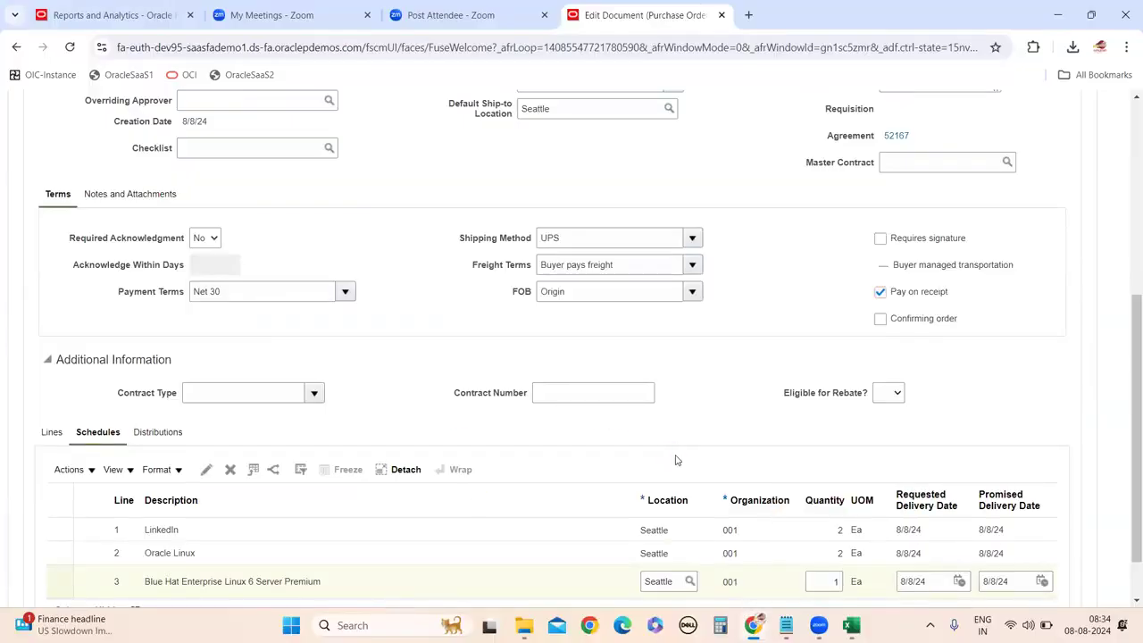
Close the undetermined-account errors and try searching for a PO charge account on distribution line 1.
{"action": "scroll", "coordinate": [950, 551], "scroll_direction": "down", "scroll_amount": 1}
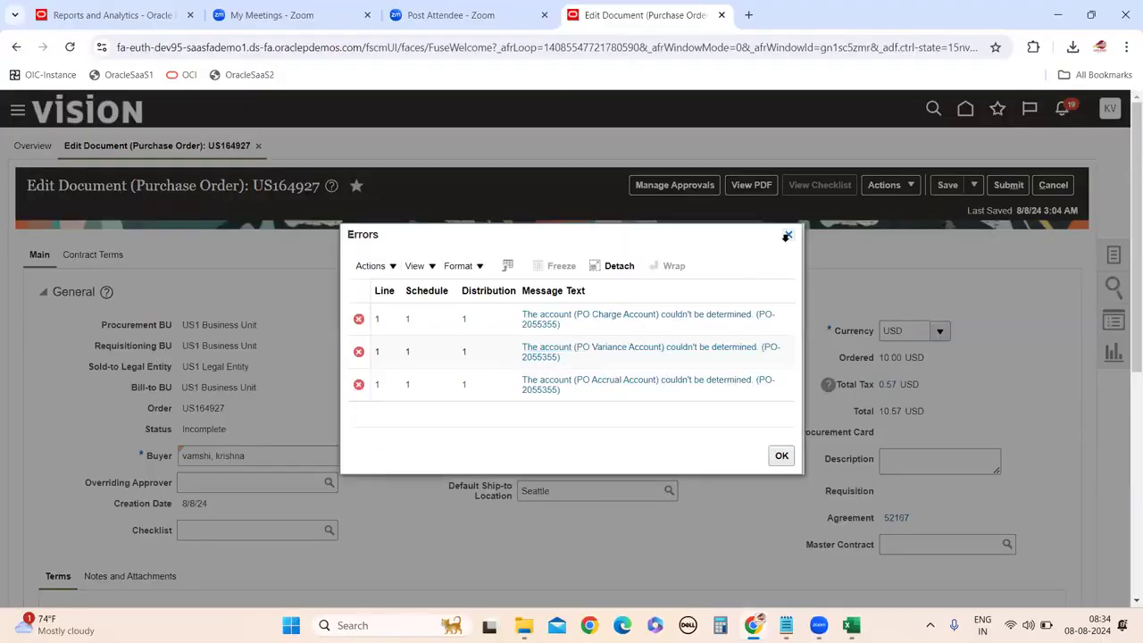
{"action": "left_click", "coordinate": [786, 235]}
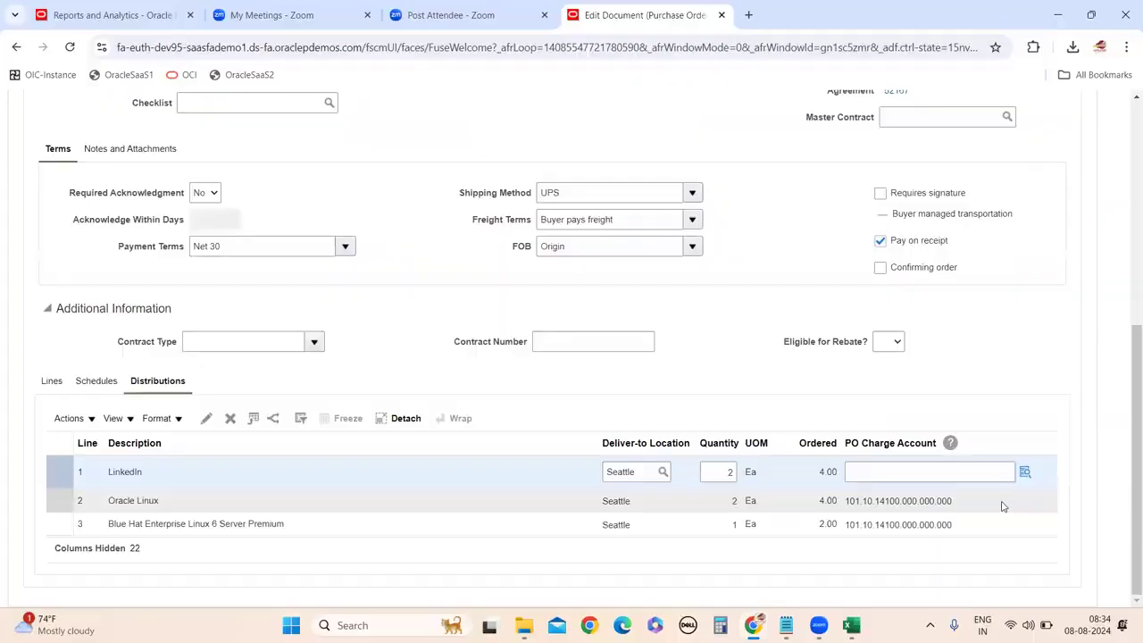
{"action": "left_click", "coordinate": [1025, 471]}
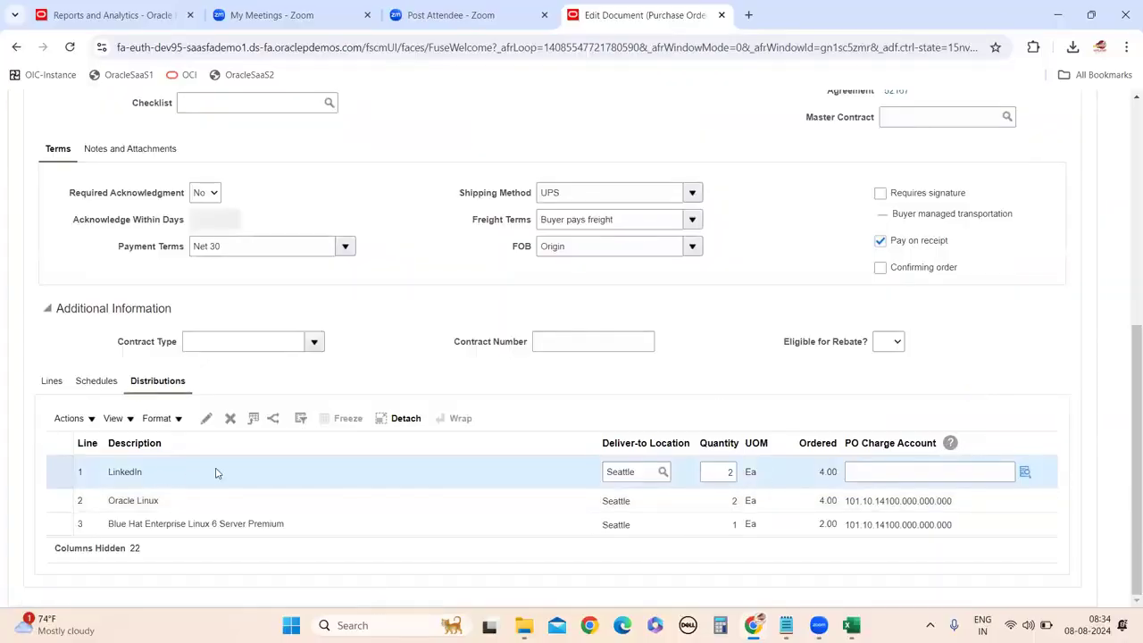
{"action": "left_click", "coordinate": [1025, 472]}
{"action": "left_click", "coordinate": [1024, 472]}
{"action": "left_click", "coordinate": [1025, 472]}
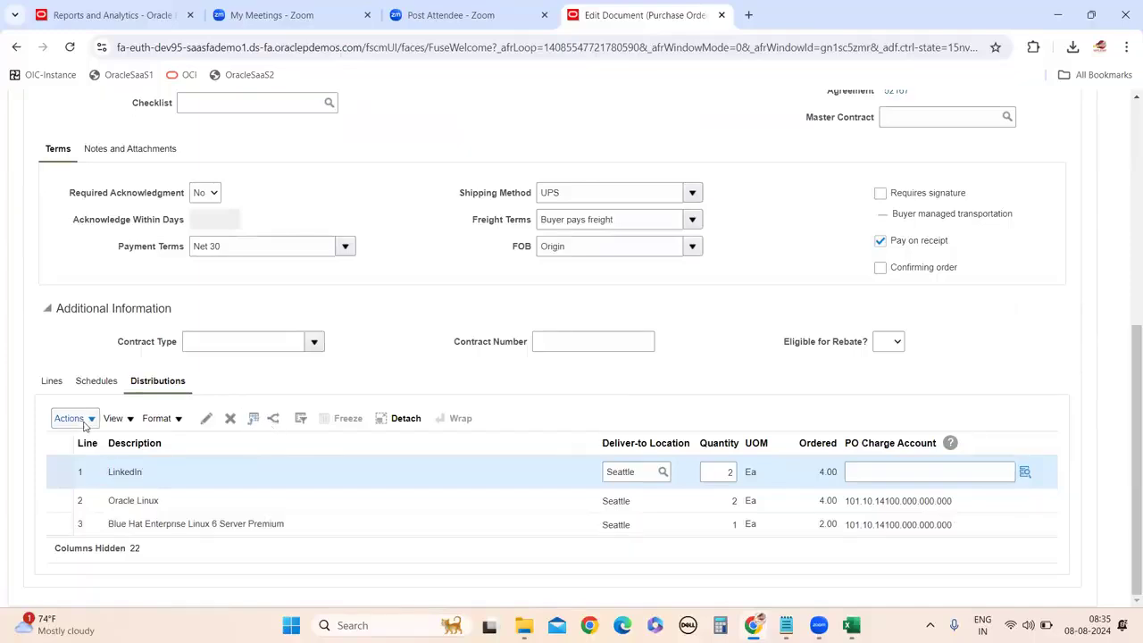
{"action": "left_click", "coordinate": [1008, 471]}
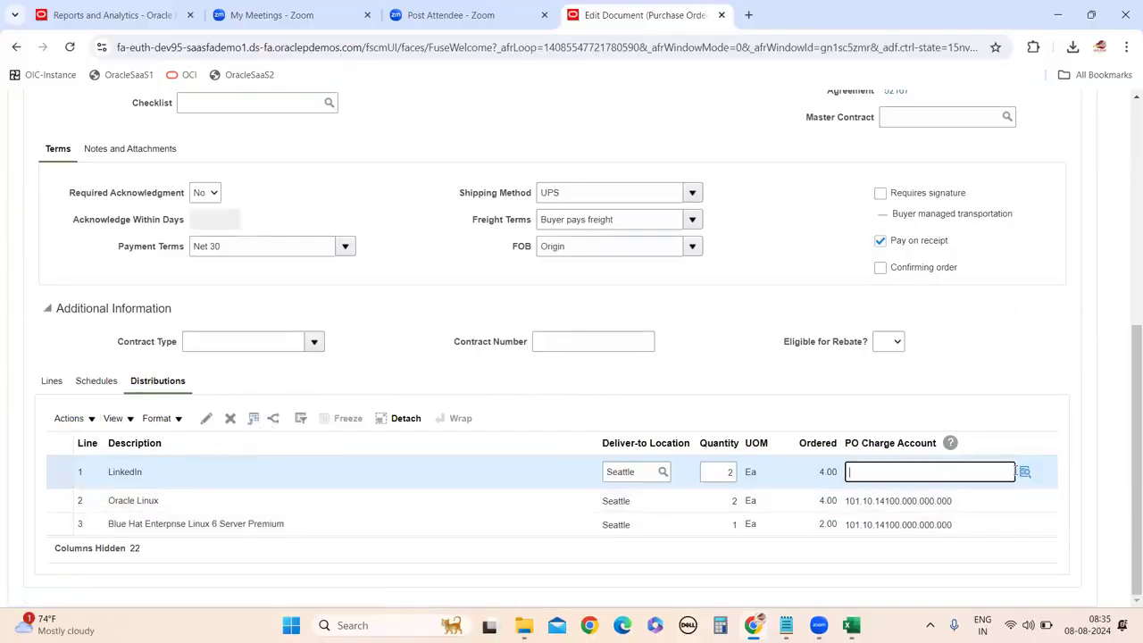
{"action": "left_click", "coordinate": [1025, 472]}
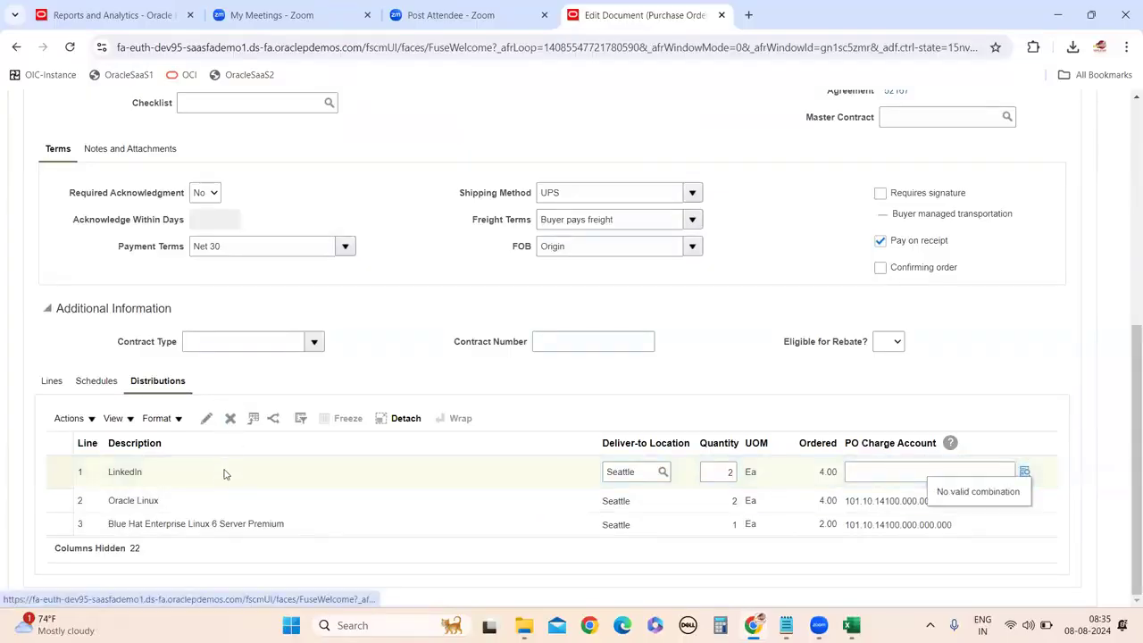
Attempt to delete line 1's distribution, dismiss the error, and return to the Lines tab.
{"action": "left_click", "coordinate": [229, 418]}
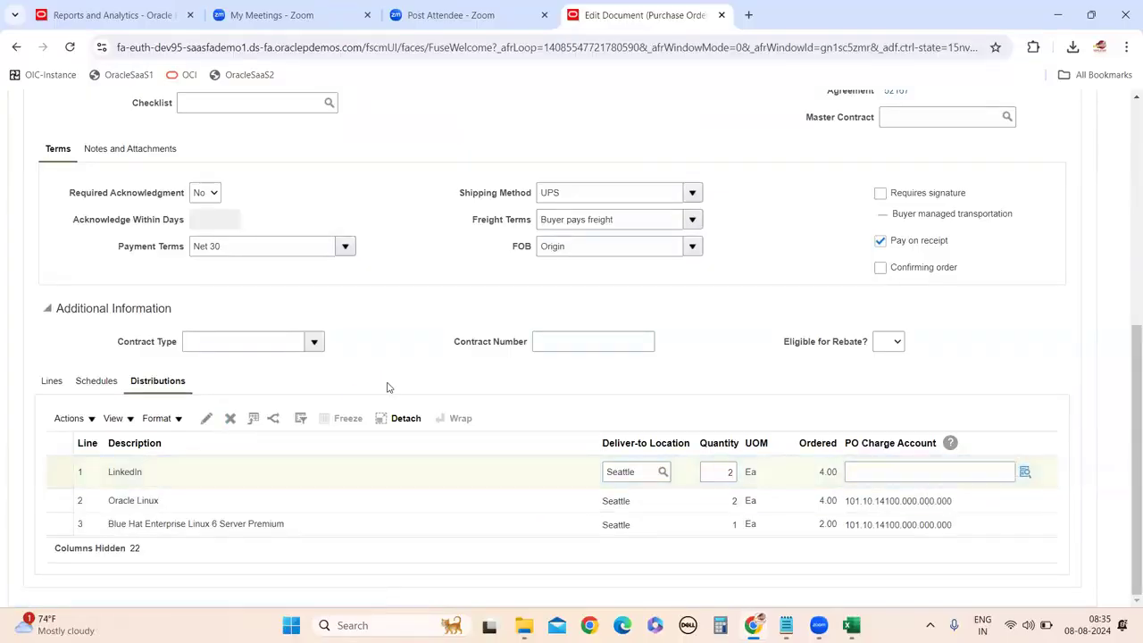
{"action": "left_click", "coordinate": [736, 245]}
{"action": "left_click", "coordinate": [55, 382]}
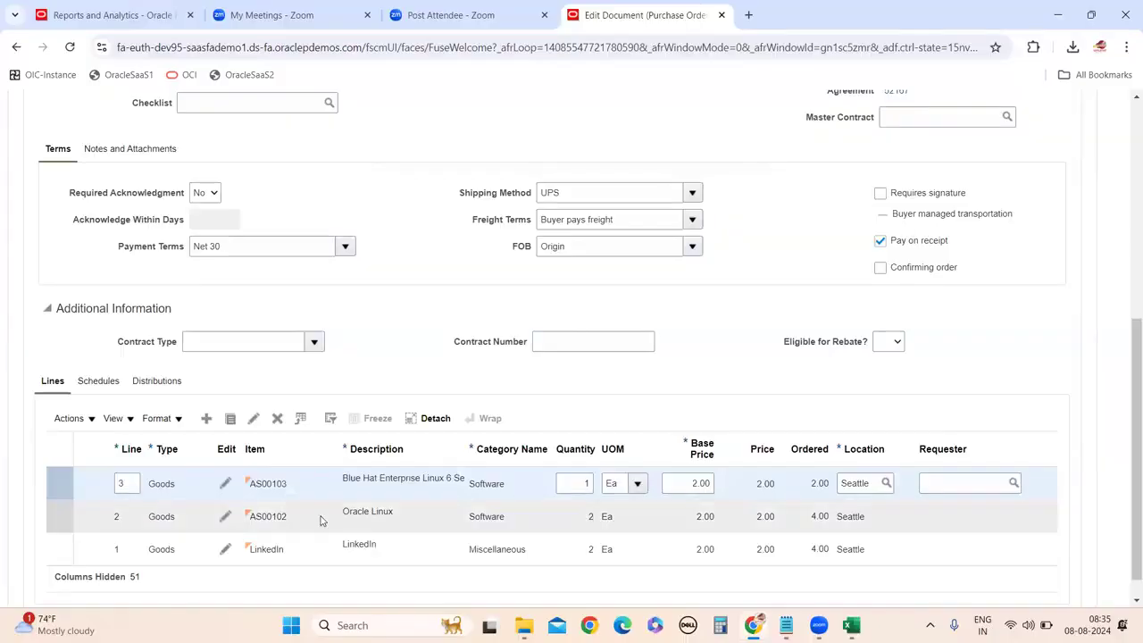
Delete LinkedIn line 1 from order US164927, leaving only lines 2 and 3.
{"action": "left_click", "coordinate": [275, 550]}
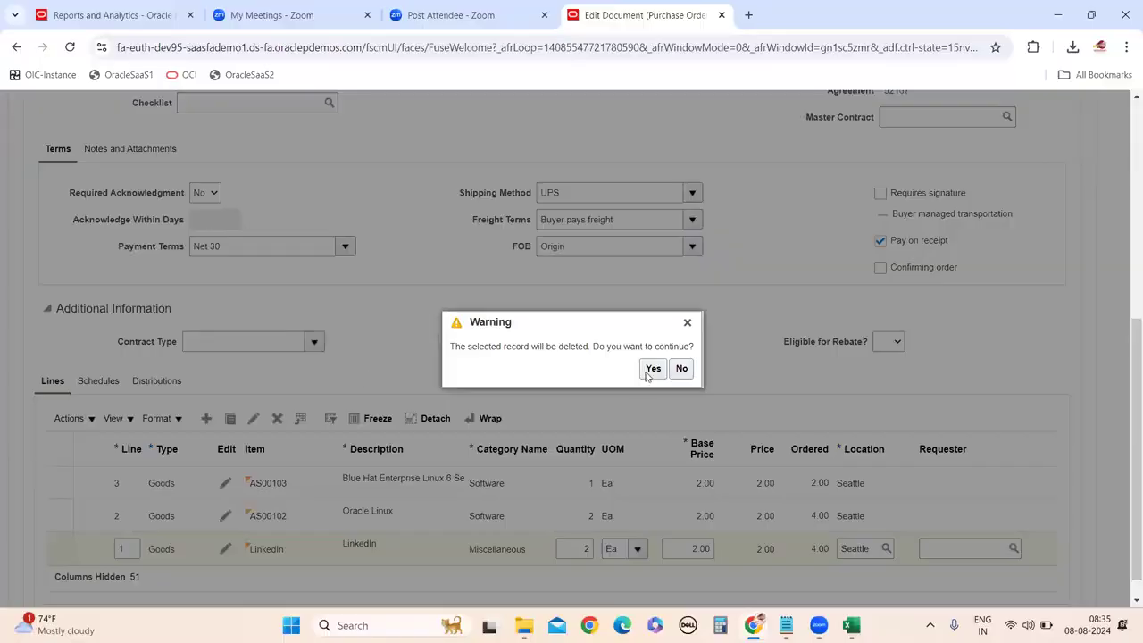
{"action": "left_click", "coordinate": [650, 371]}
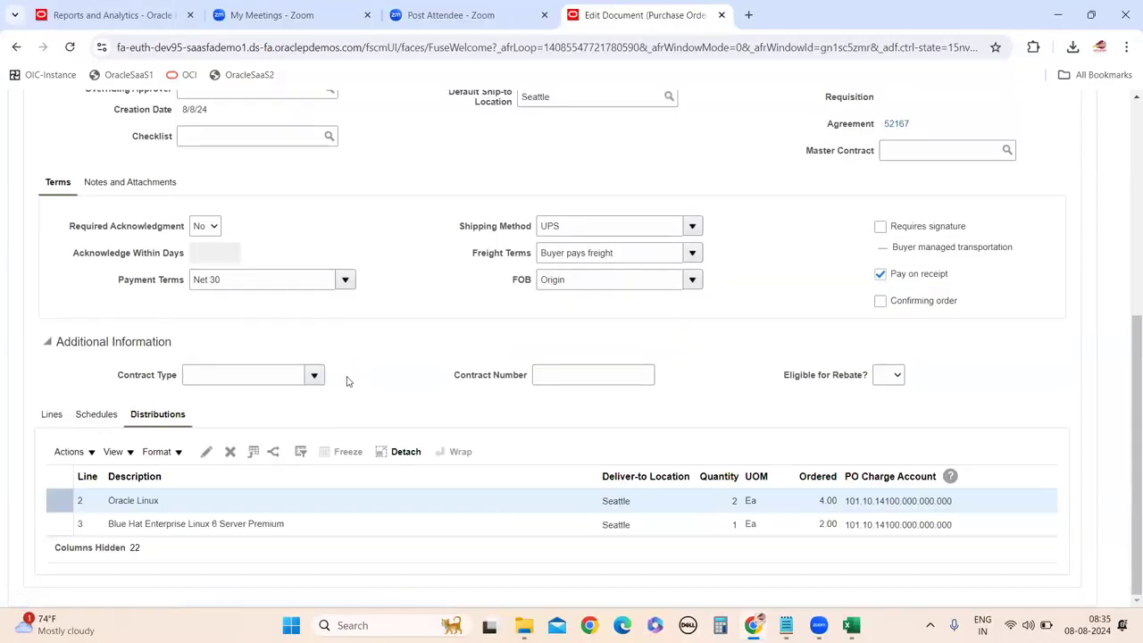
{"action": "scroll", "coordinate": [643, 575], "scroll_direction": "up", "scroll_amount": 4}
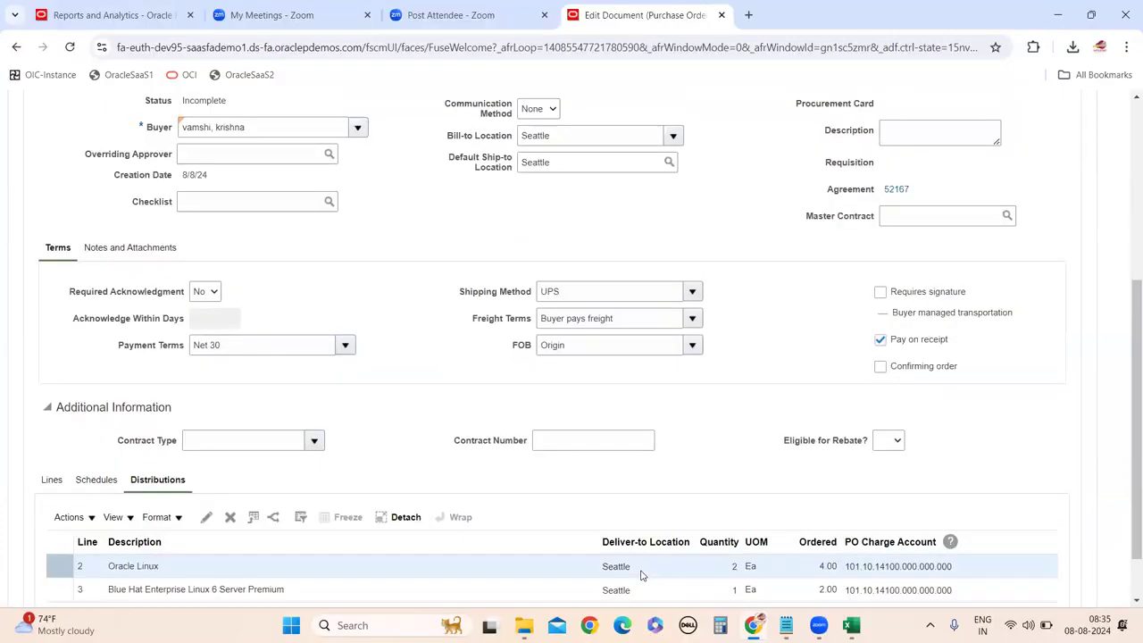
{"action": "scroll", "coordinate": [752, 507], "scroll_direction": "down", "scroll_amount": 4}
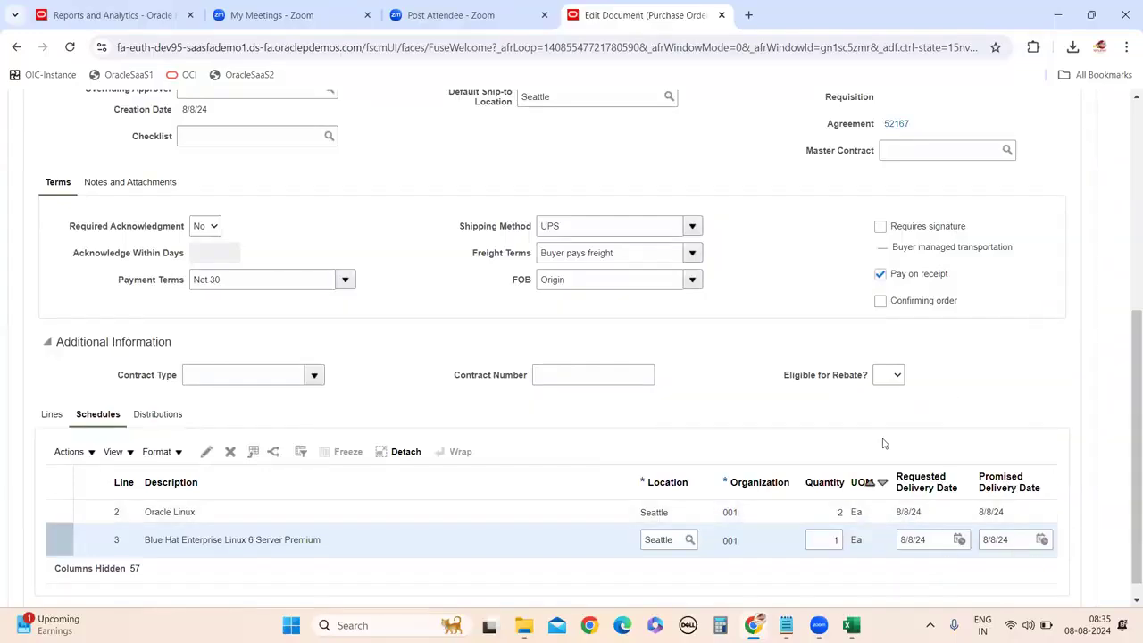
{"action": "scroll", "coordinate": [941, 356], "scroll_direction": "up", "scroll_amount": 3}
{"action": "scroll", "coordinate": [941, 356], "scroll_direction": "up", "scroll_amount": 2}
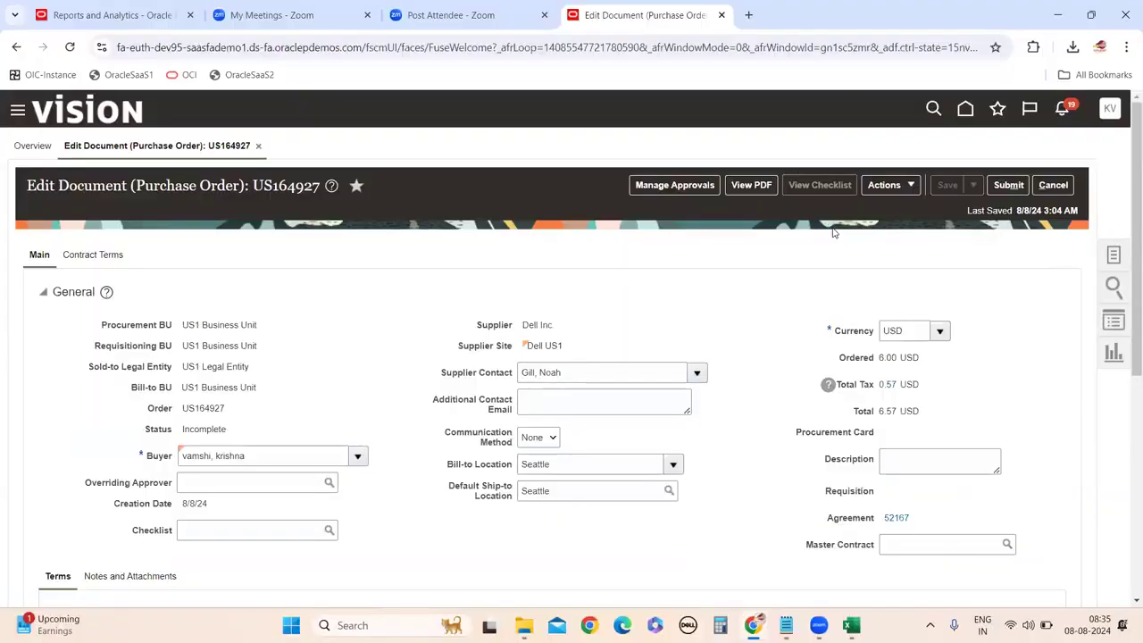
Copy the order number US164927, submit the purchase order, and acknowledge the confirmation.
{"action": "double_click", "coordinate": [294, 185]}
{"action": "key", "text": "ctrl+c"}
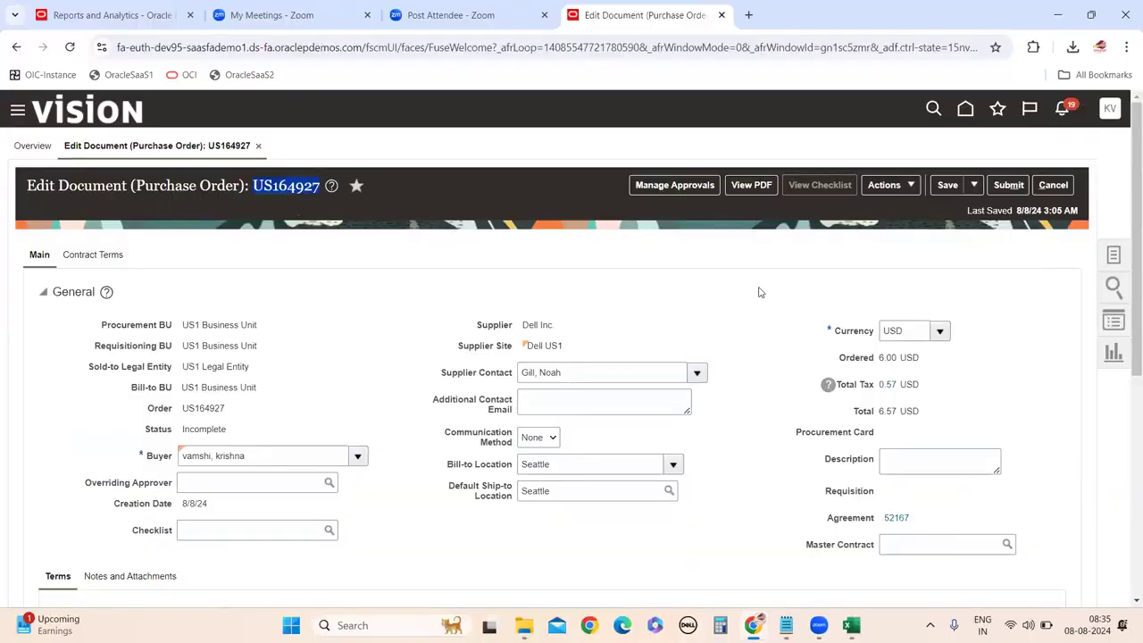
{"action": "left_click", "coordinate": [1008, 184]}
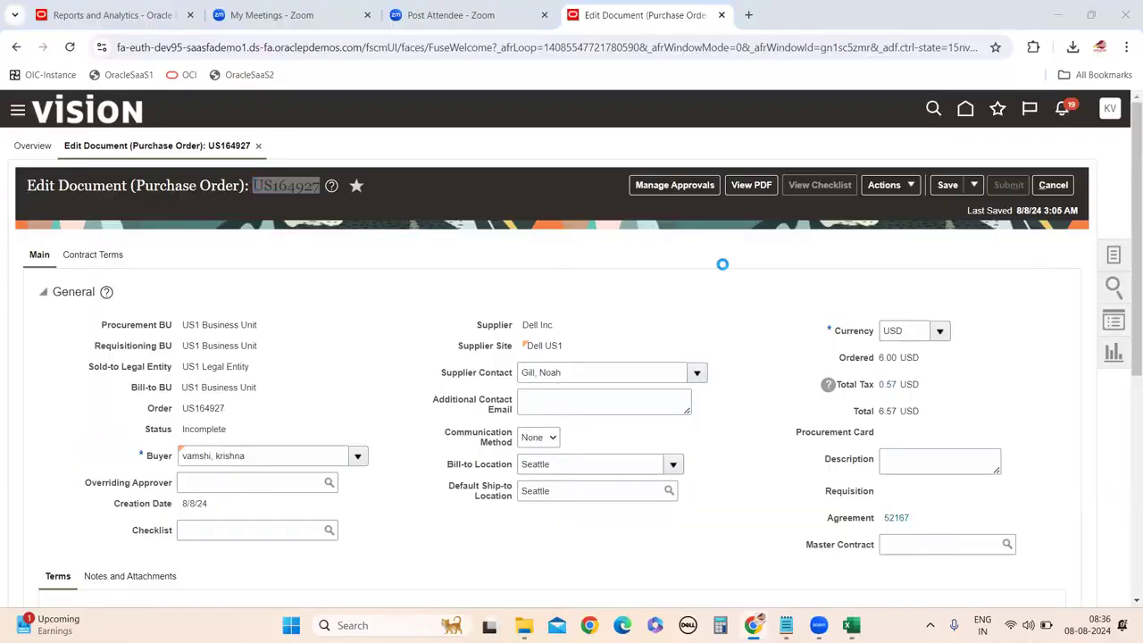
{"action": "scroll", "coordinate": [727, 411], "scroll_direction": "down", "scroll_amount": 5}
{"action": "scroll", "coordinate": [1013, 312], "scroll_direction": "up", "scroll_amount": 5}
{"action": "left_click", "coordinate": [1053, 185]}
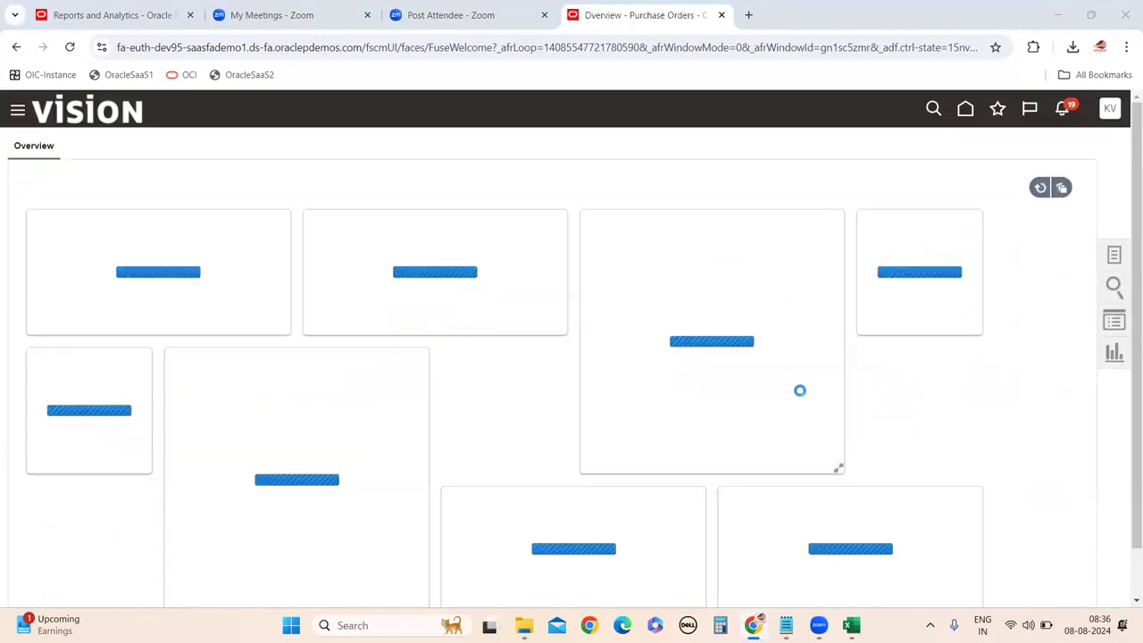
{"action": "left_click", "coordinate": [696, 246]}
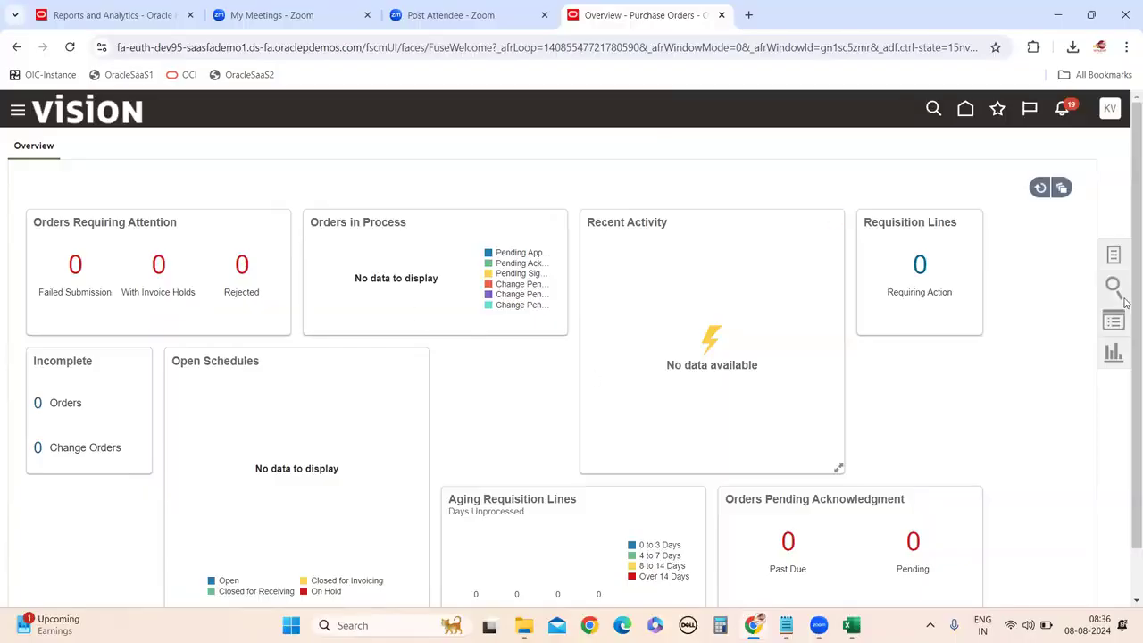
Search Manage Orders for US164927 in the Order field and open the Pending Approval order.
{"action": "left_click", "coordinate": [1113, 259]}
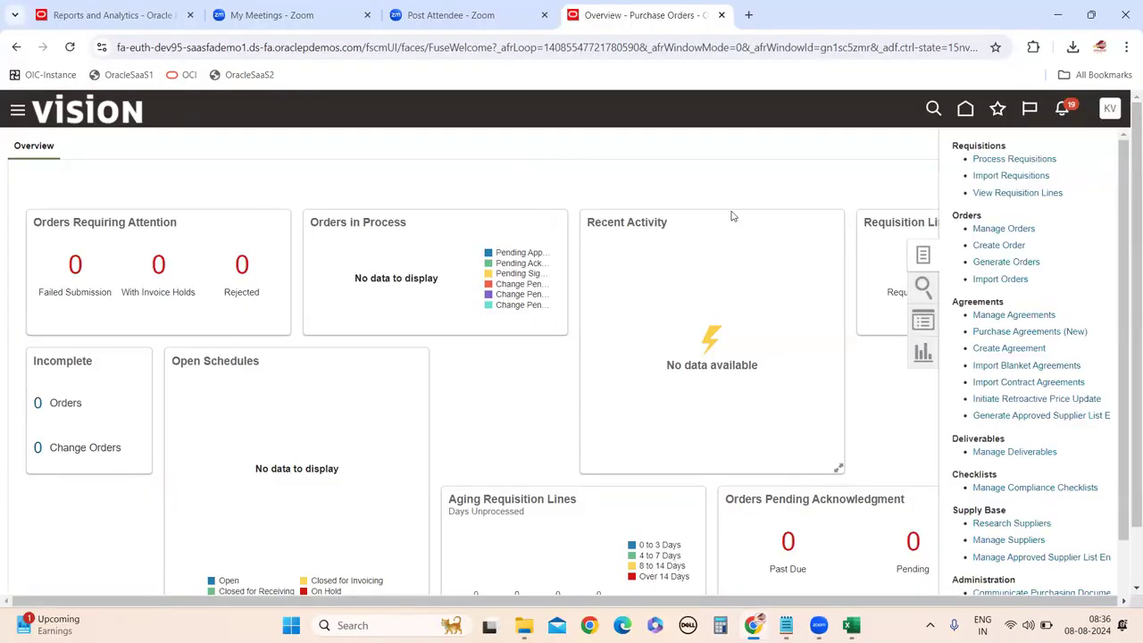
{"action": "left_click", "coordinate": [1023, 230]}
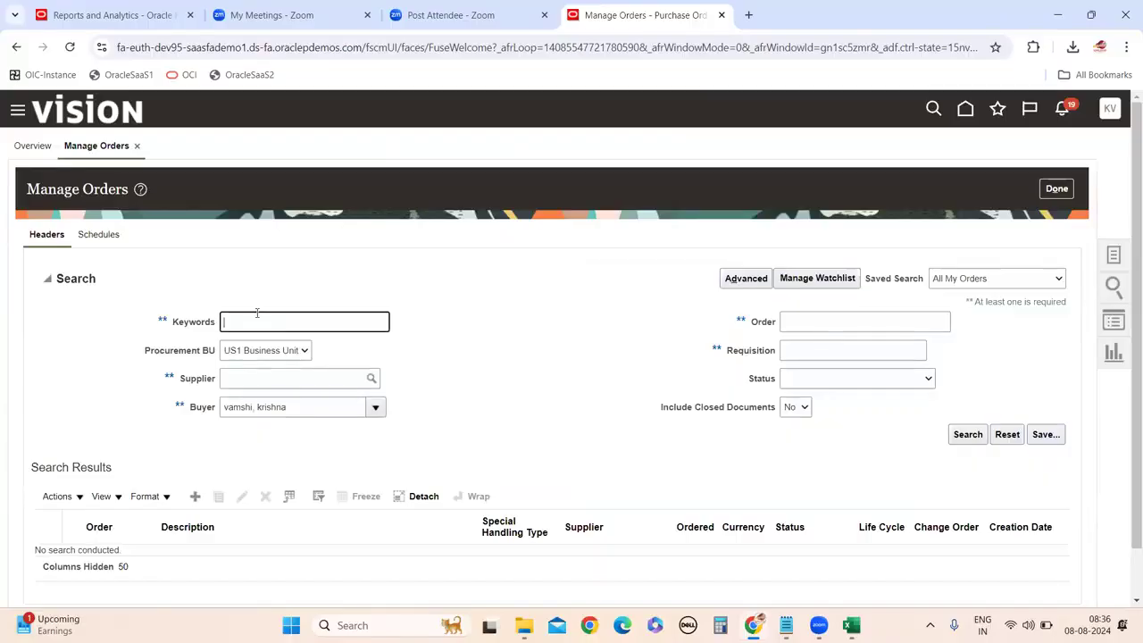
{"action": "key", "text": "ctrl+v"}
{"action": "double_click", "coordinate": [234, 322]}
{"action": "key", "text": "ctrl+x"}
{"action": "left_click", "coordinate": [803, 322]}
{"action": "key", "text": "ctrl+v"}
{"action": "left_click", "coordinate": [967, 434]}
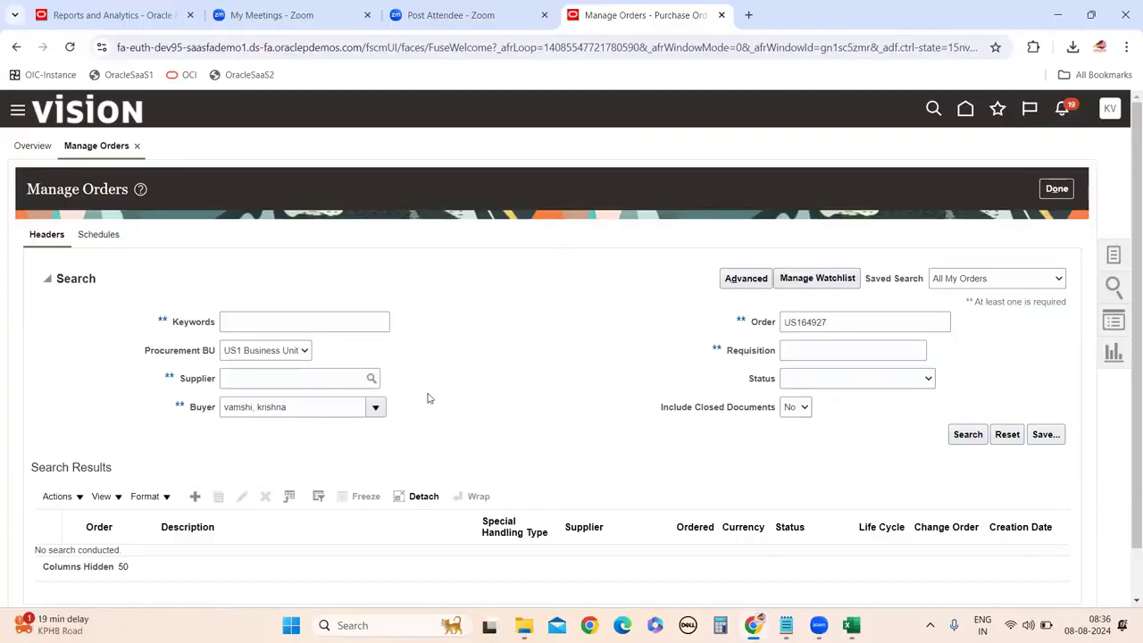
{"action": "scroll", "coordinate": [429, 393], "scroll_direction": "down", "scroll_amount": 1}
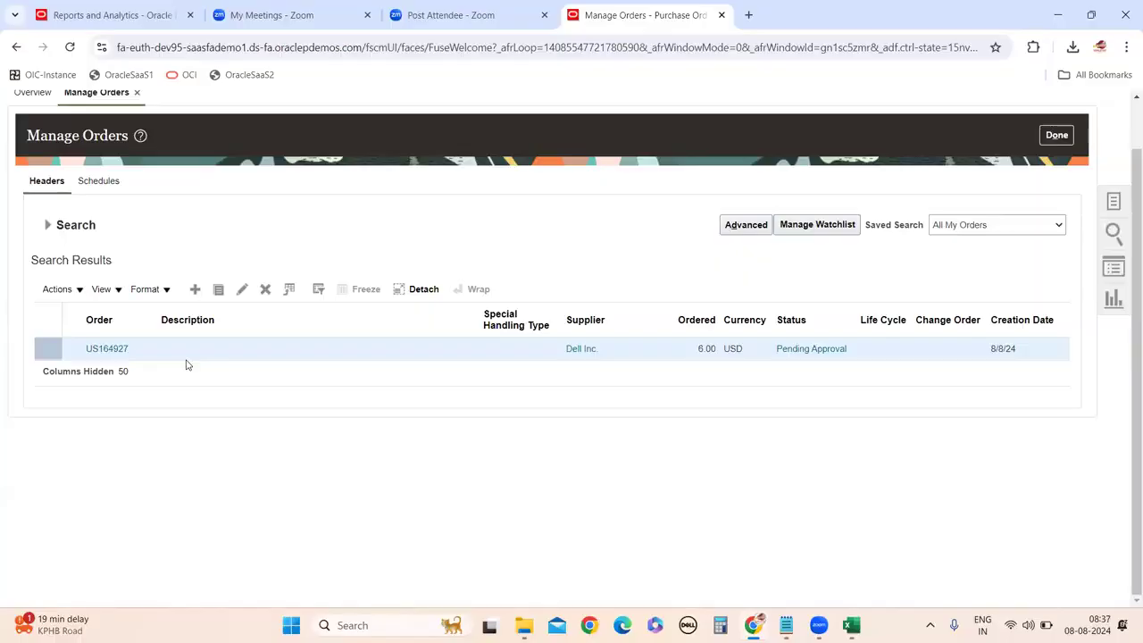
{"action": "left_click", "coordinate": [101, 349]}
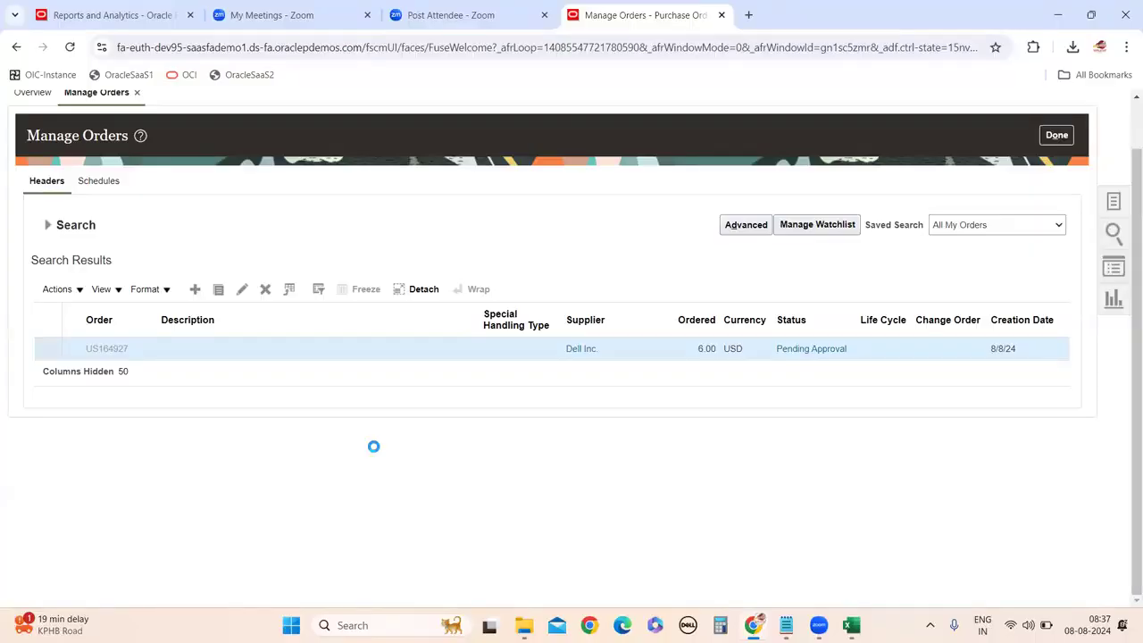
Review US164927's General and Lines sections, then minimise the browser.
{"action": "scroll", "coordinate": [375, 450], "scroll_direction": "down", "scroll_amount": 4}
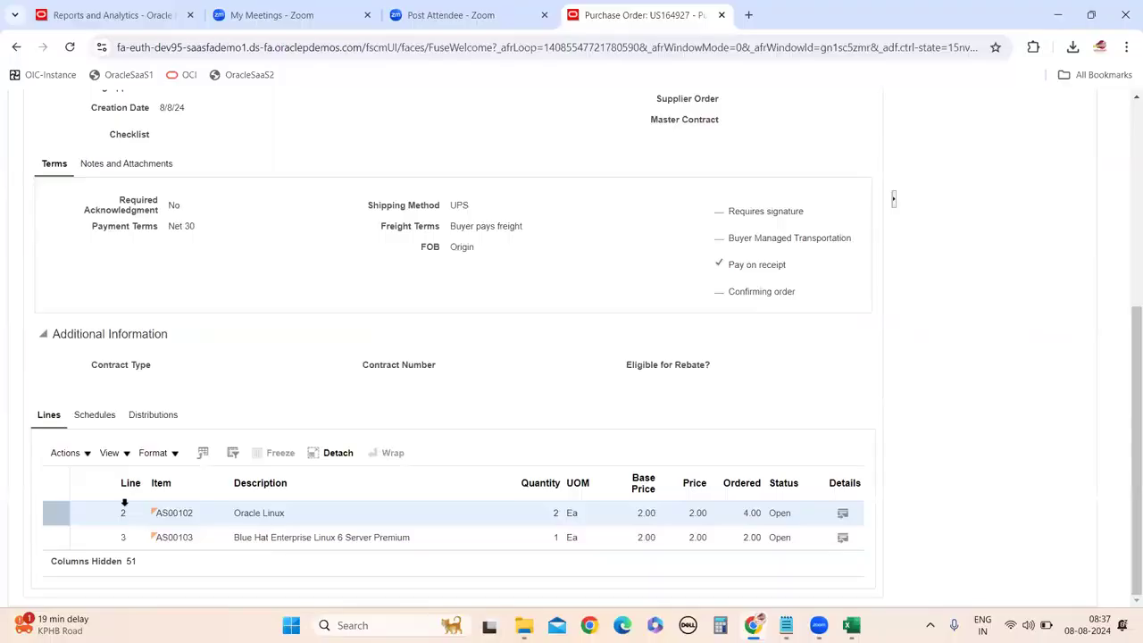
{"action": "scroll", "coordinate": [616, 322], "scroll_direction": "up", "scroll_amount": 4}
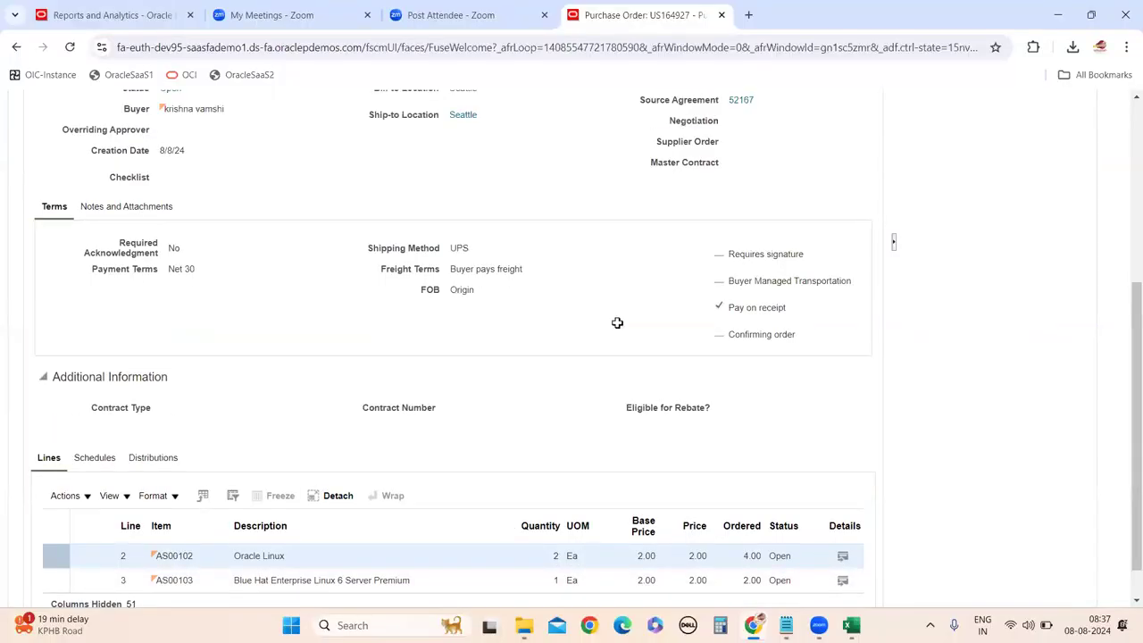
{"action": "scroll", "coordinate": [384, 298], "scroll_direction": "down", "scroll_amount": 3}
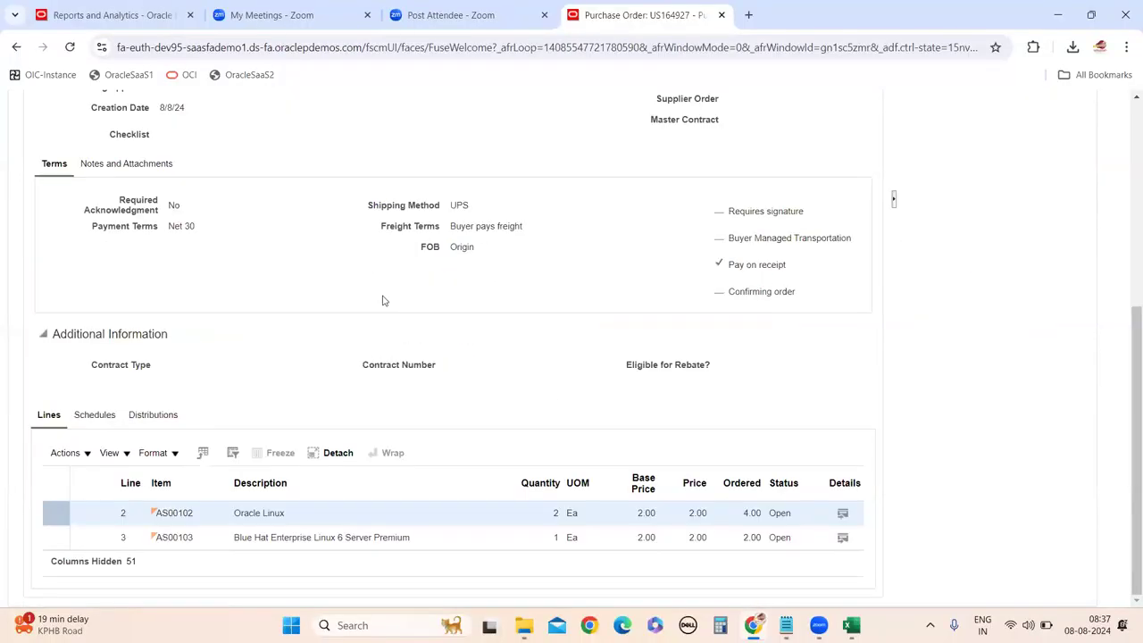
{"action": "scroll", "coordinate": [376, 302], "scroll_direction": "up", "scroll_amount": 4}
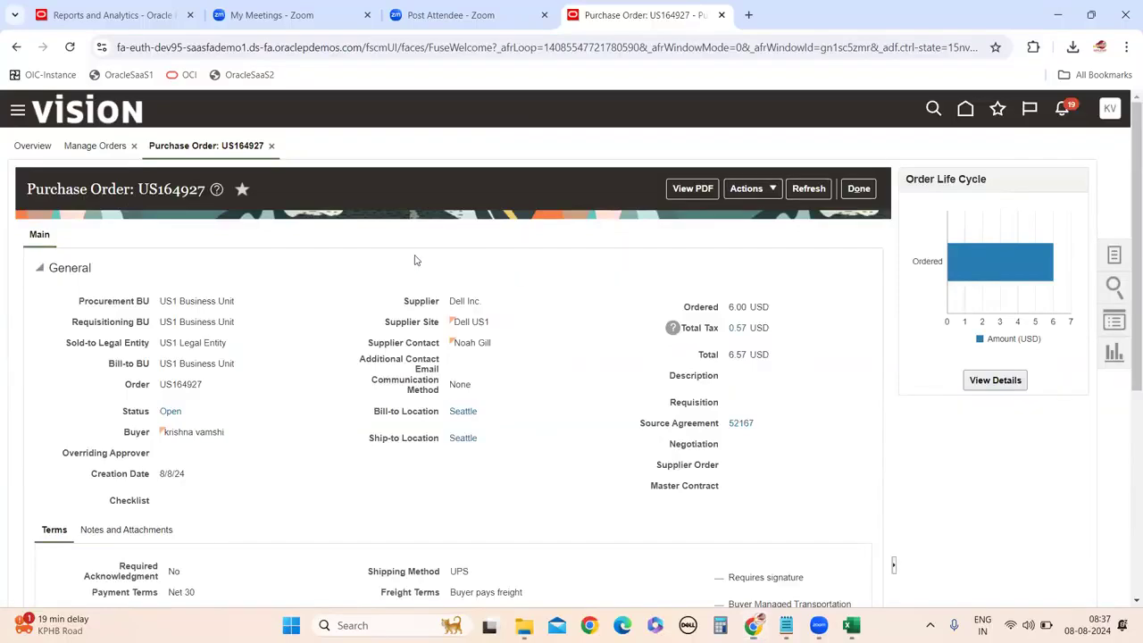
{"action": "key", "text": "super+d"}
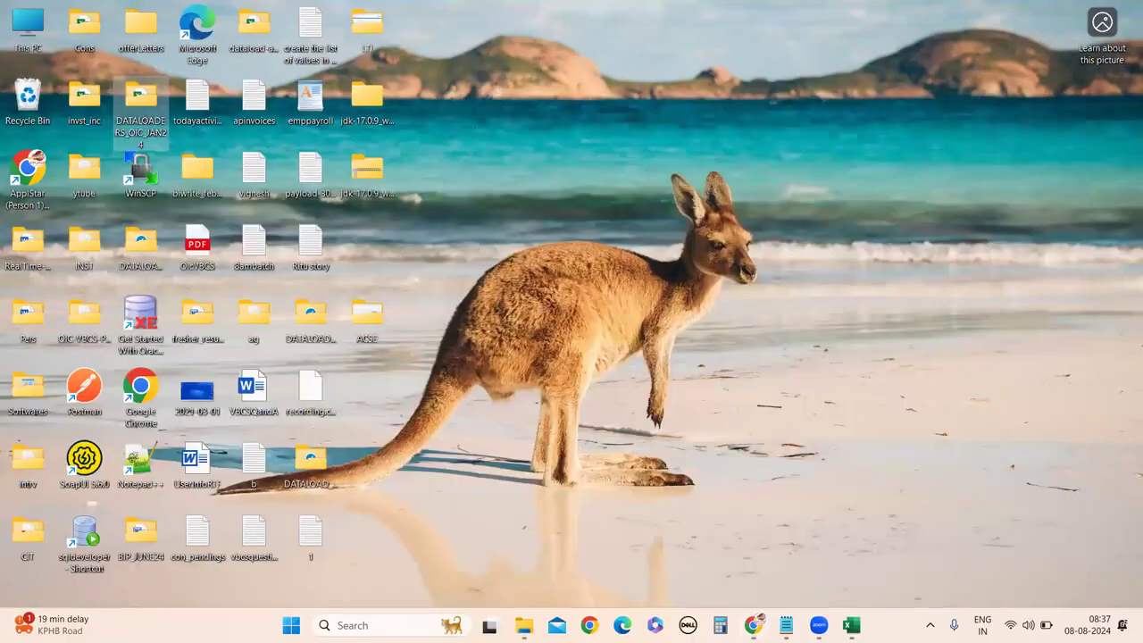
Add the line 'download the FBDI template from OER' to the Notepad notes, then return to Chrome.
{"action": "left_click", "coordinate": [814, 556]}
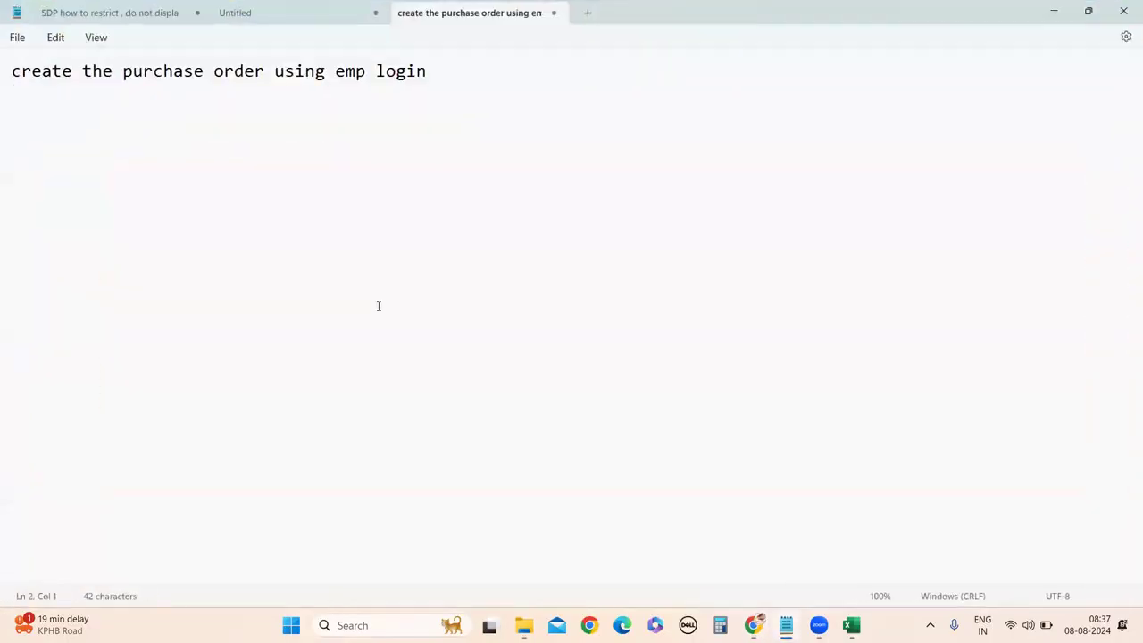
{"action": "type", "text": "download "}
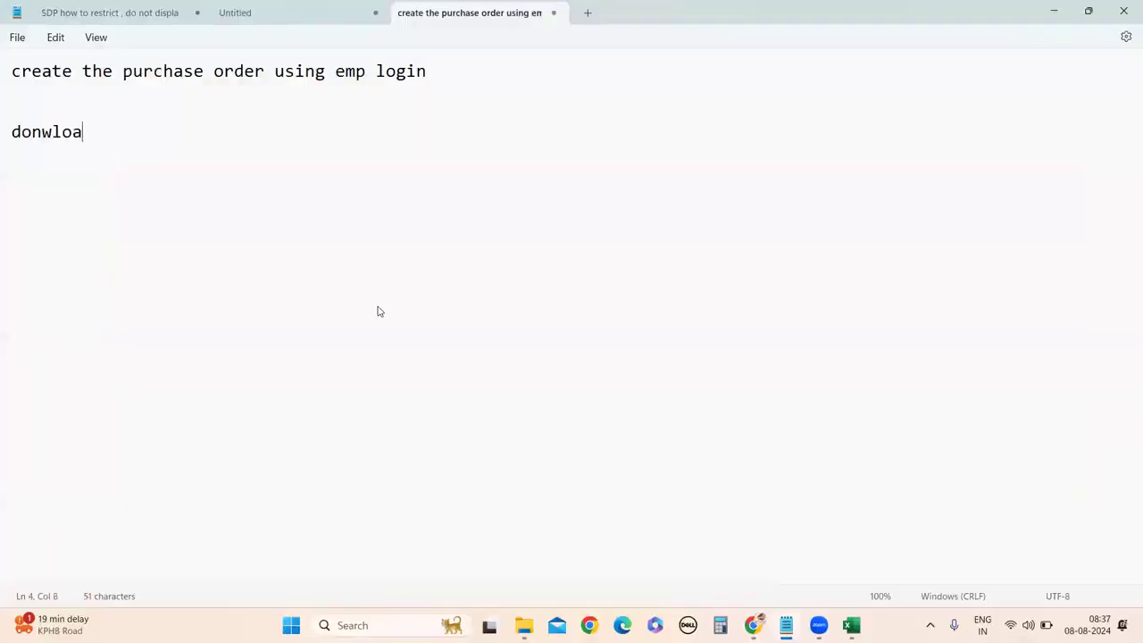
{"action": "type", "text": "the FBDI"}
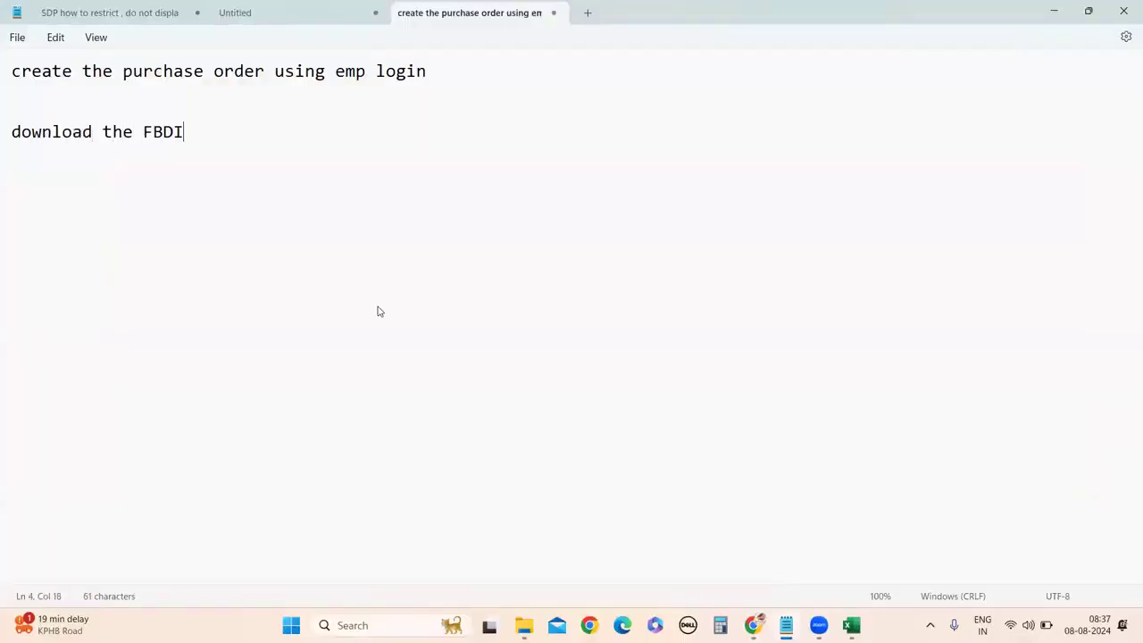
{"action": "type", "text": " tempalte"}
{"action": "key", "text": "BackSpace"}
{"action": "key", "text": "BackSpace"}
{"action": "key", "text": "BackSpace"}
{"action": "key", "text": "BackSpace"}
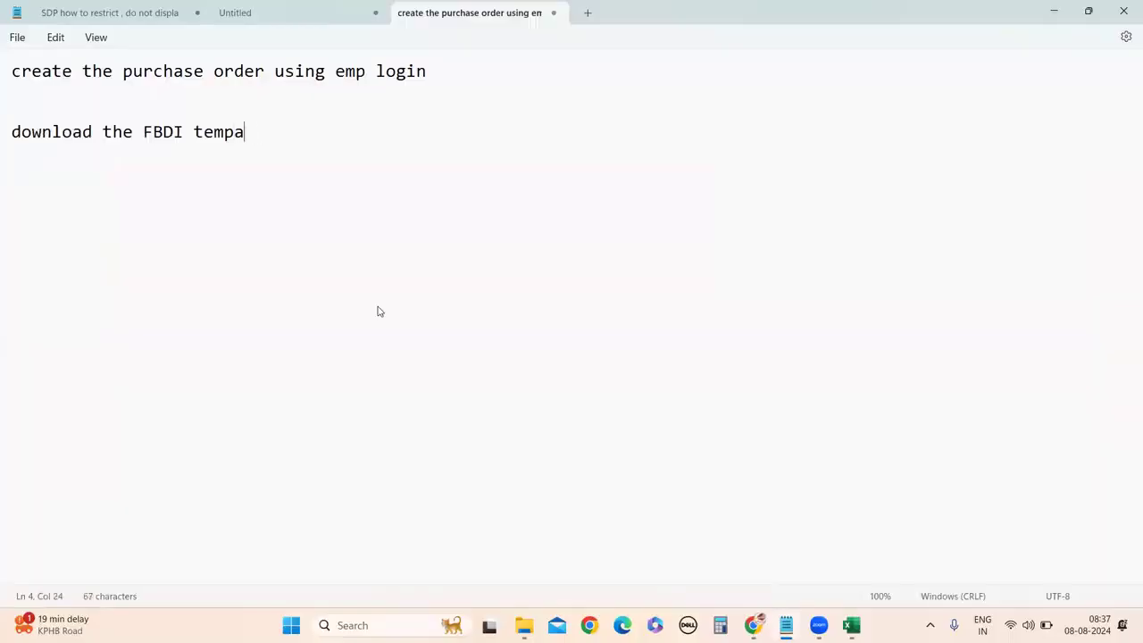
{"action": "type", "text": "late "}
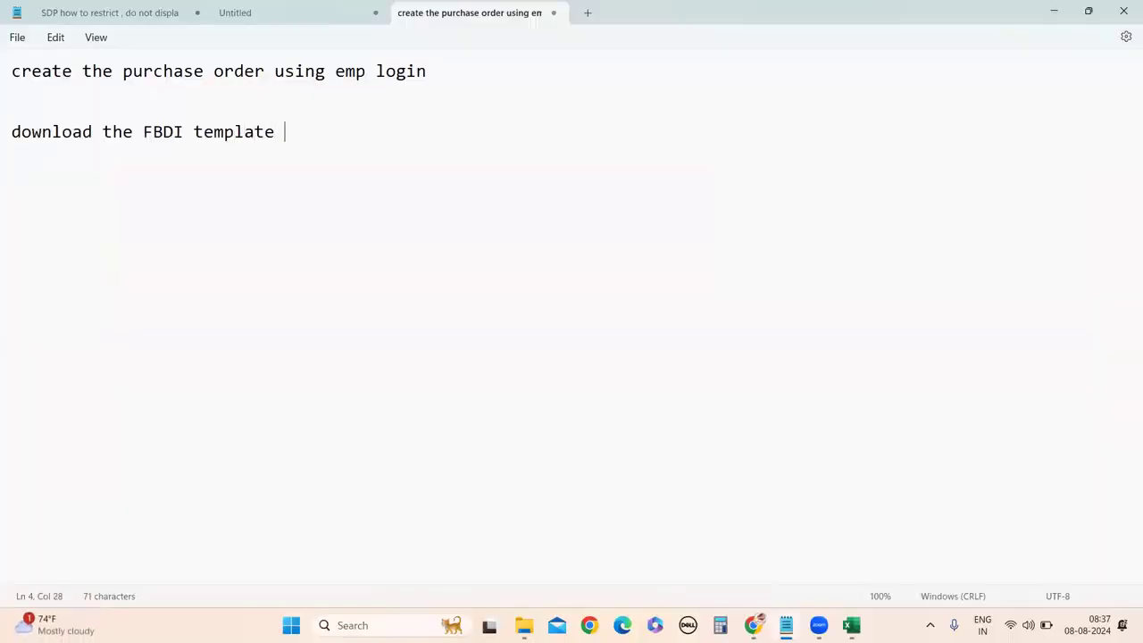
{"action": "type", "text": "from OER"}
{"action": "key", "text": "Return"}
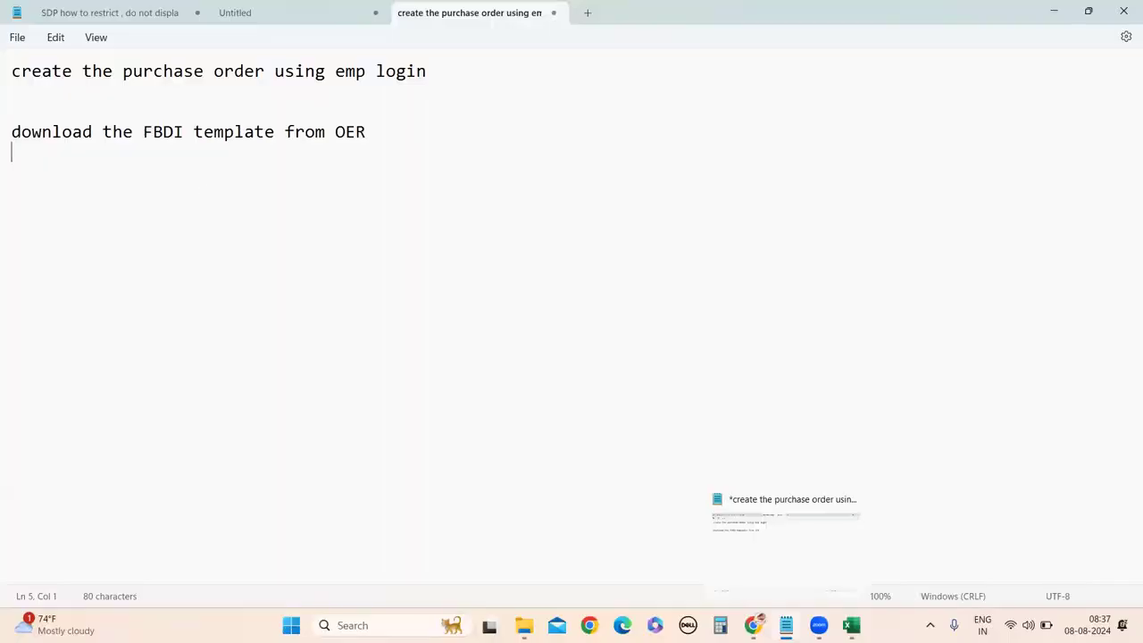
{"action": "left_click", "coordinate": [752, 540]}
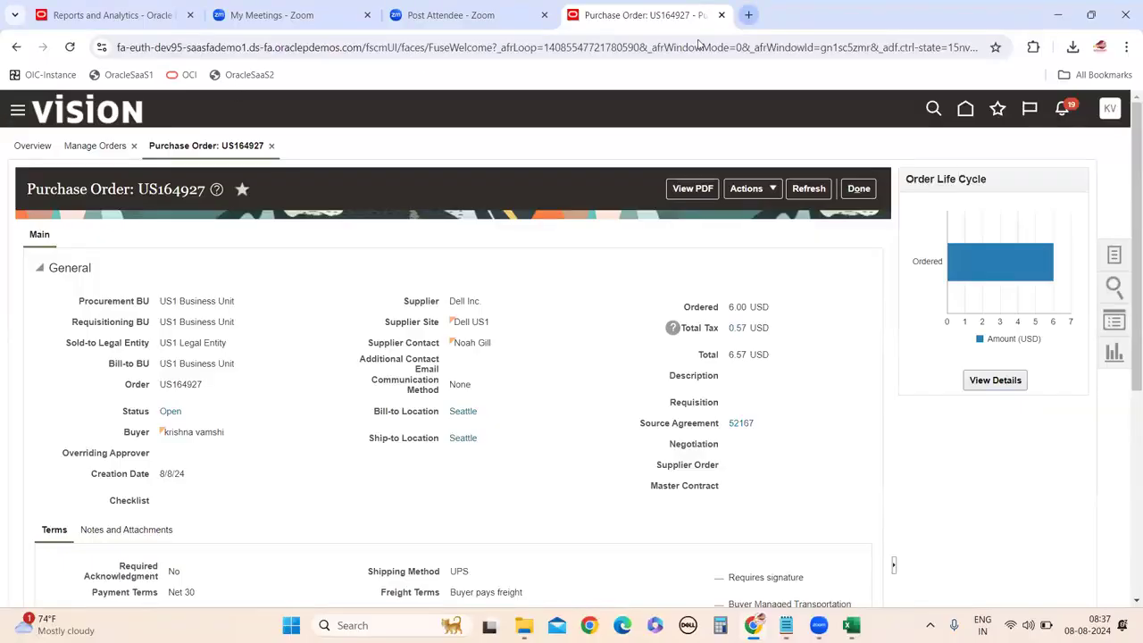
In a new tab, Google 'fusion apps oer' and follow the OER result to Oracle Help Center.
{"action": "left_click", "coordinate": [748, 15]}
{"action": "type", "text": "go"}
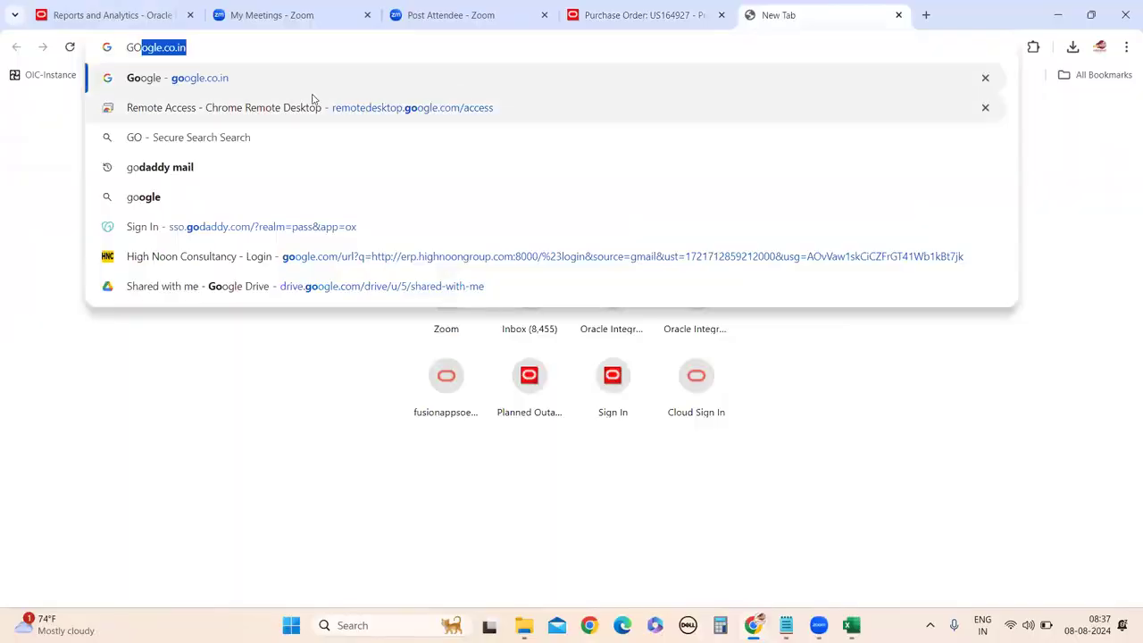
{"action": "key", "text": "Return"}
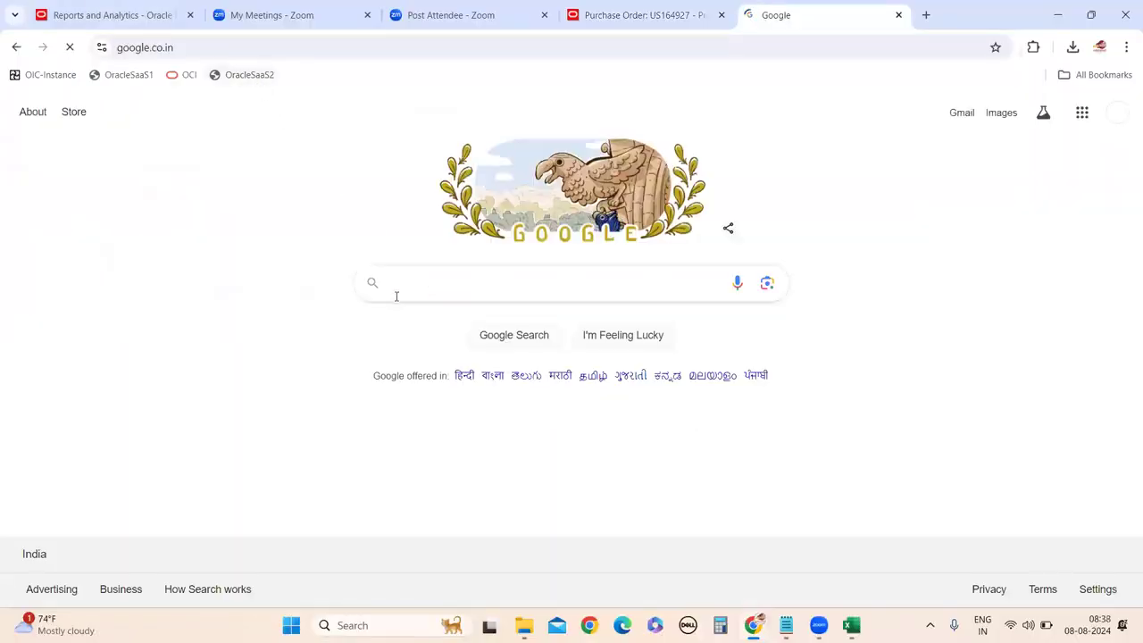
{"action": "type", "text": "FUS"}
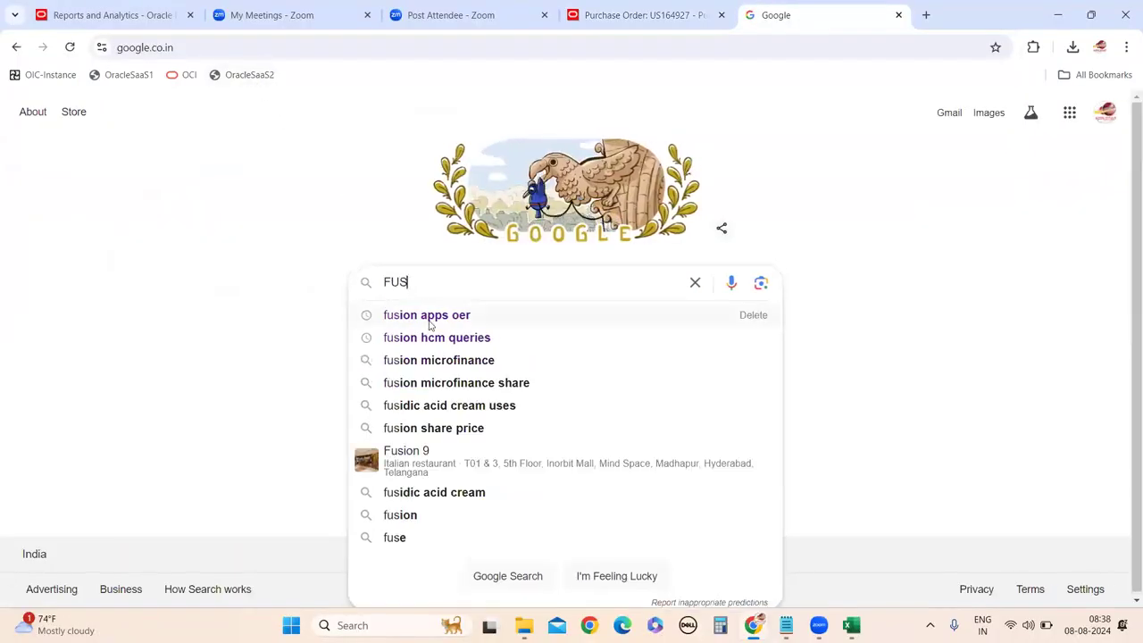
{"action": "left_click", "coordinate": [429, 325]}
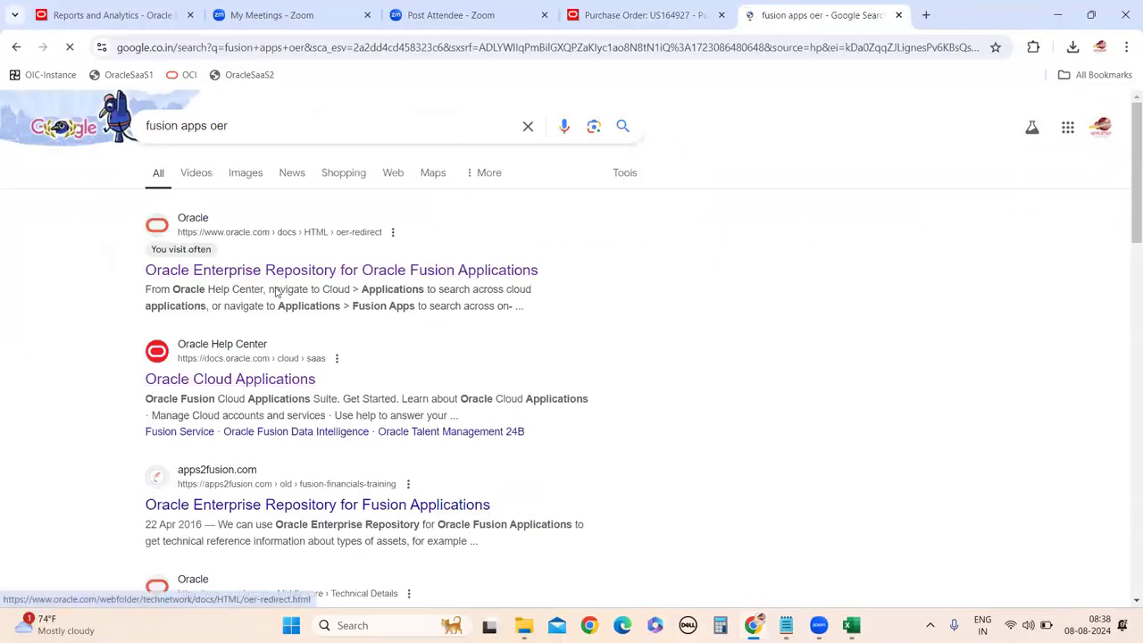
{"action": "scroll", "coordinate": [342, 456], "scroll_direction": "down", "scroll_amount": 2}
{"action": "scroll", "coordinate": [343, 461], "scroll_direction": "down", "scroll_amount": 1}
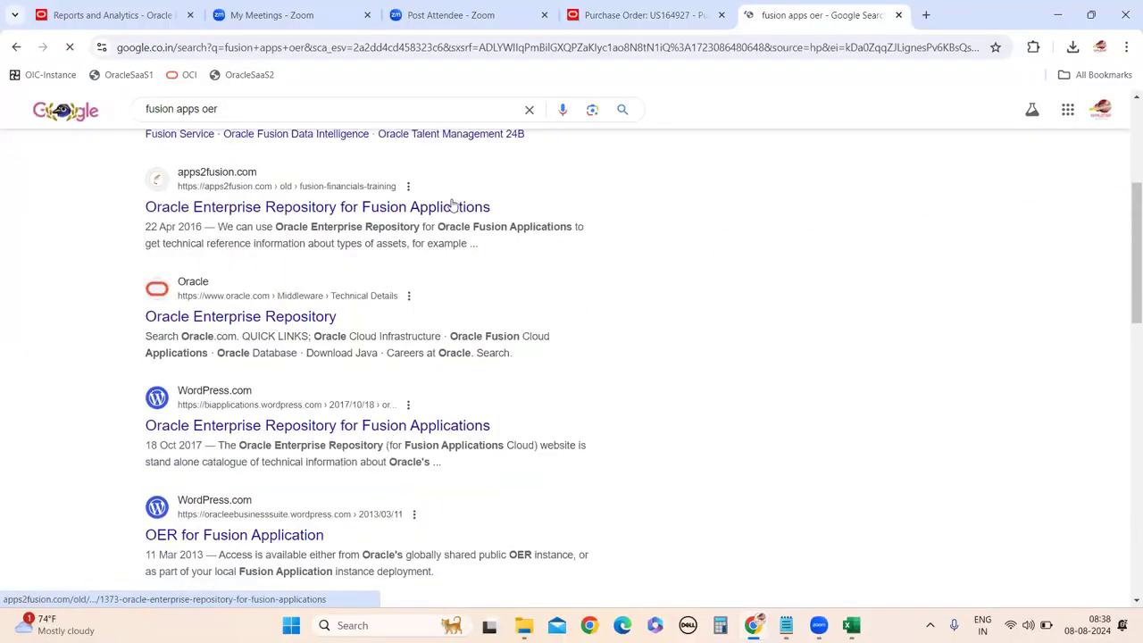
{"action": "scroll", "coordinate": [452, 206], "scroll_direction": "up", "scroll_amount": 4}
{"action": "left_click", "coordinate": [251, 271]}
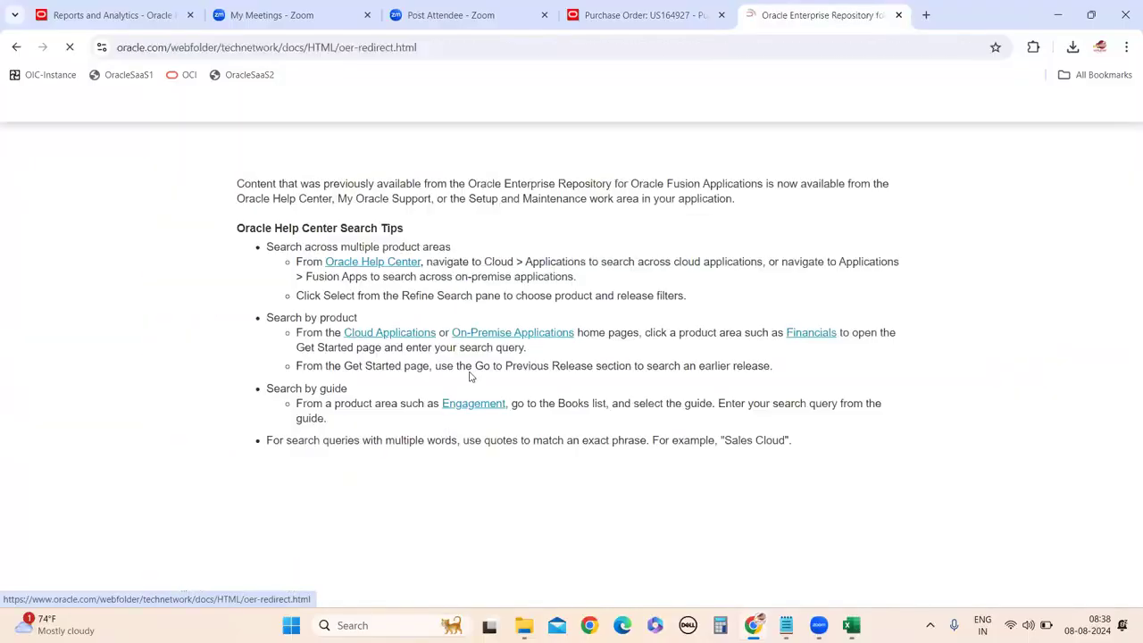
{"action": "left_click", "coordinate": [379, 350]}
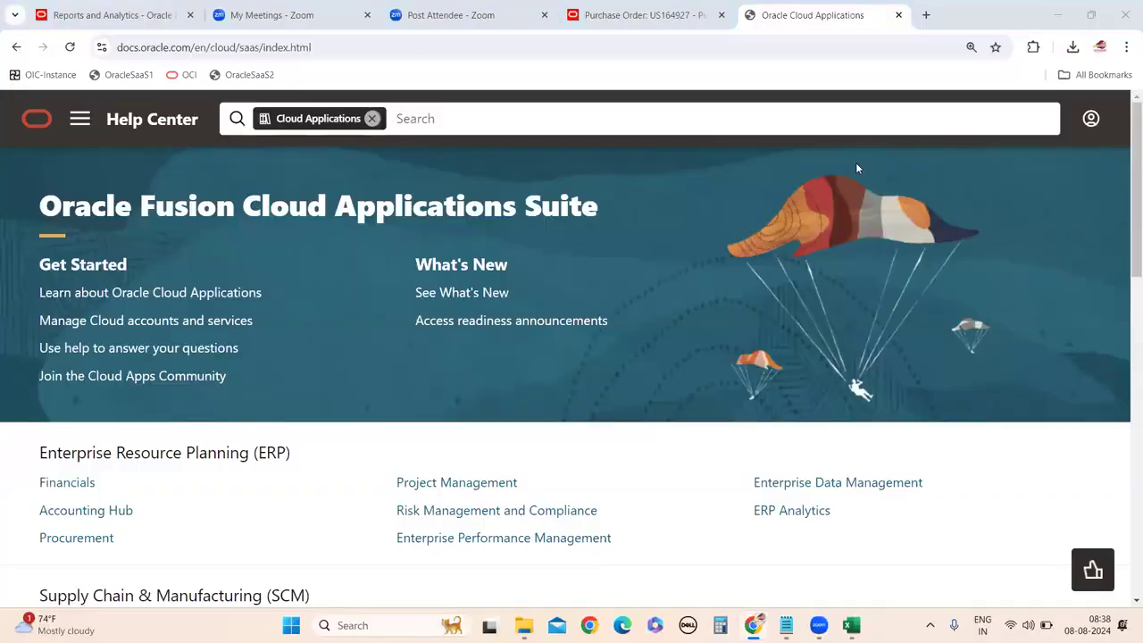
Search Help Center for 'File based data import for Procurement' and open the FBDI for Procurement guide.
{"action": "left_click", "coordinate": [416, 118]}
{"action": "type", "text": "File based data import for Pro"}
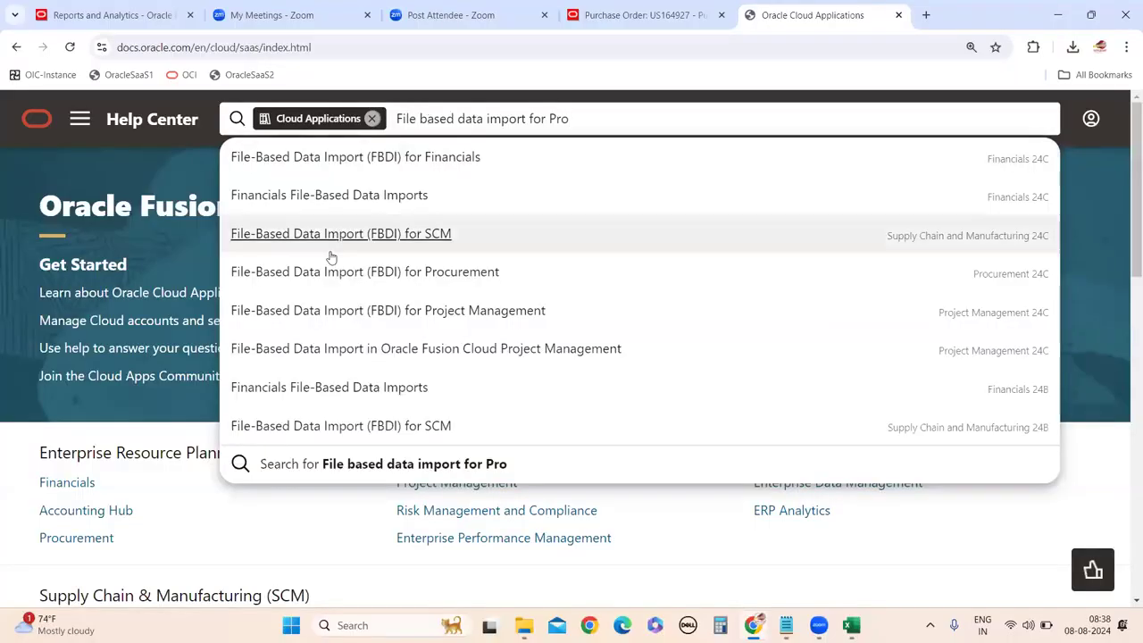
{"action": "left_click", "coordinate": [304, 287]}
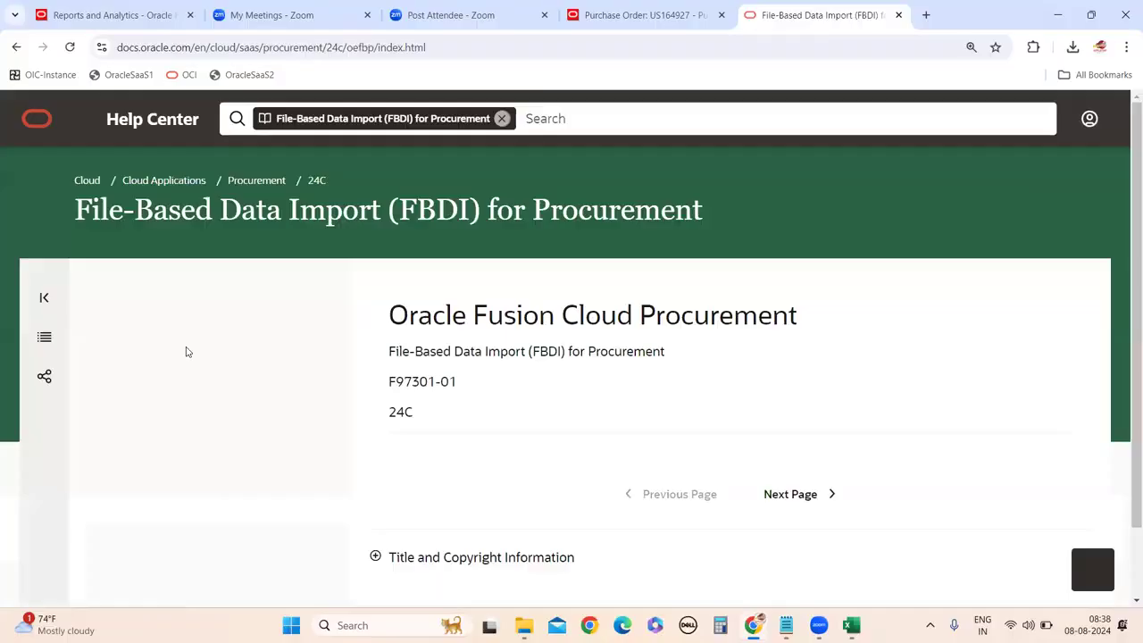
{"action": "scroll", "coordinate": [283, 465], "scroll_direction": "down", "scroll_amount": 2}
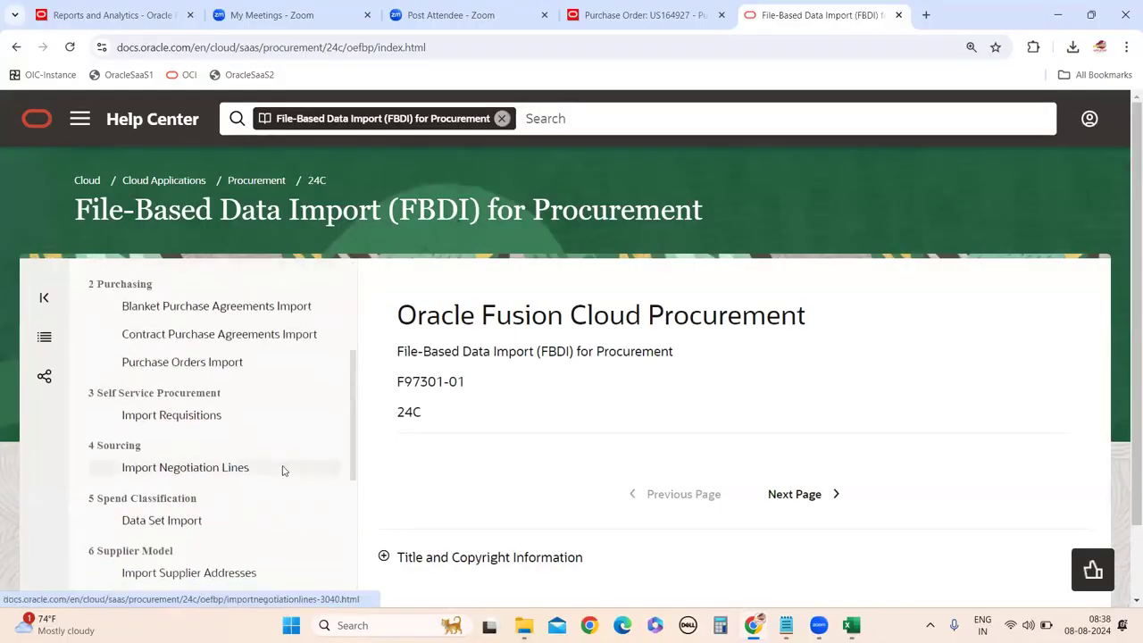
{"action": "scroll", "coordinate": [283, 467], "scroll_direction": "down", "scroll_amount": 2}
{"action": "scroll", "coordinate": [286, 469], "scroll_direction": "down", "scroll_amount": 2}
{"action": "scroll", "coordinate": [276, 482], "scroll_direction": "up", "scroll_amount": 1}
{"action": "scroll", "coordinate": [276, 485], "scroll_direction": "up", "scroll_amount": 2}
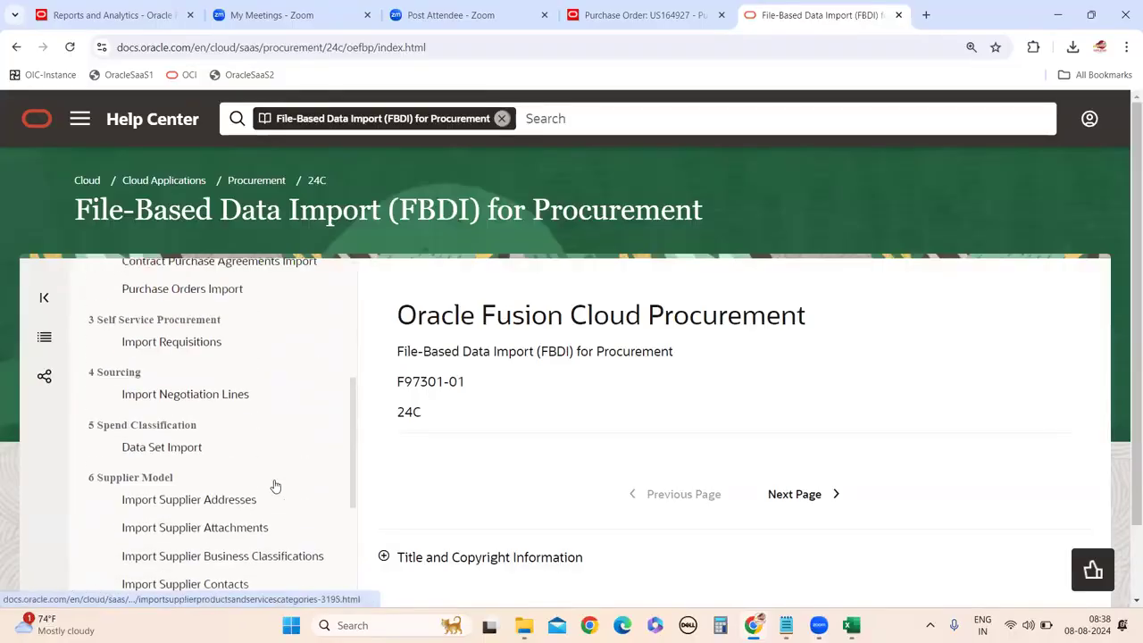
{"action": "scroll", "coordinate": [276, 484], "scroll_direction": "up", "scroll_amount": 2}
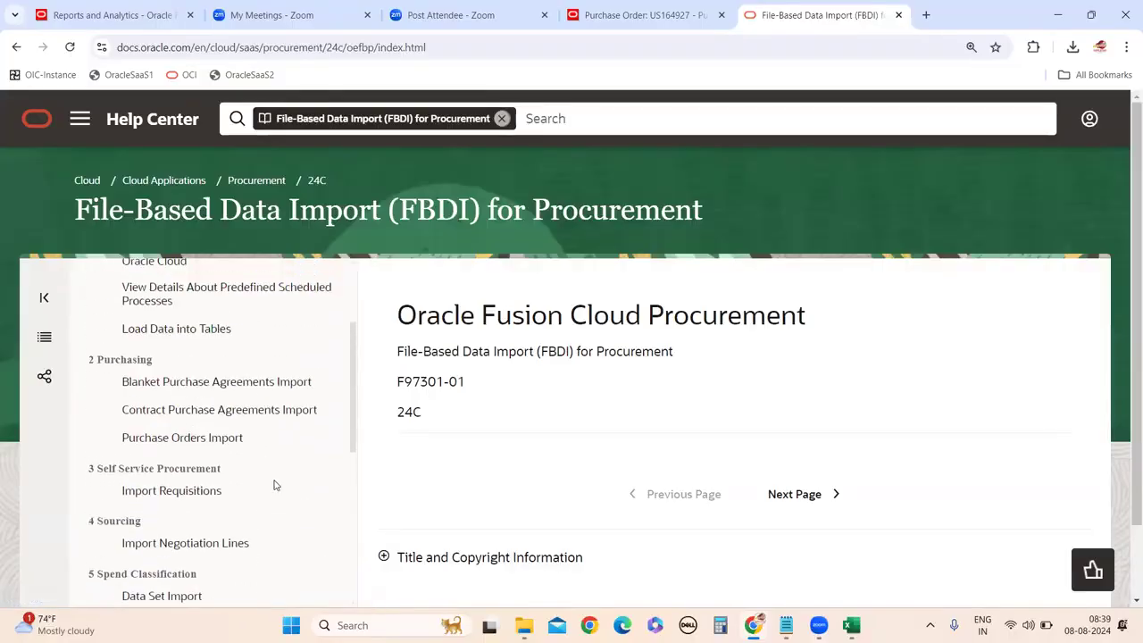
Download the Purchase Orders Import XLSM template and show the Downloads folder in File Explorer.
{"action": "left_click", "coordinate": [281, 439]}
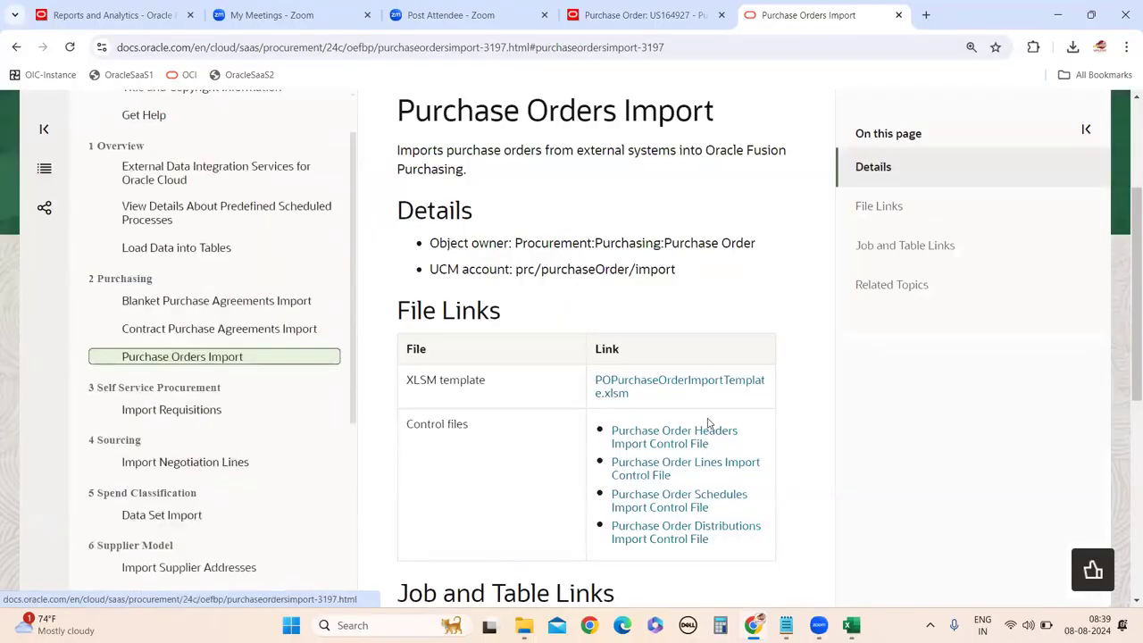
{"action": "left_click", "coordinate": [640, 384]}
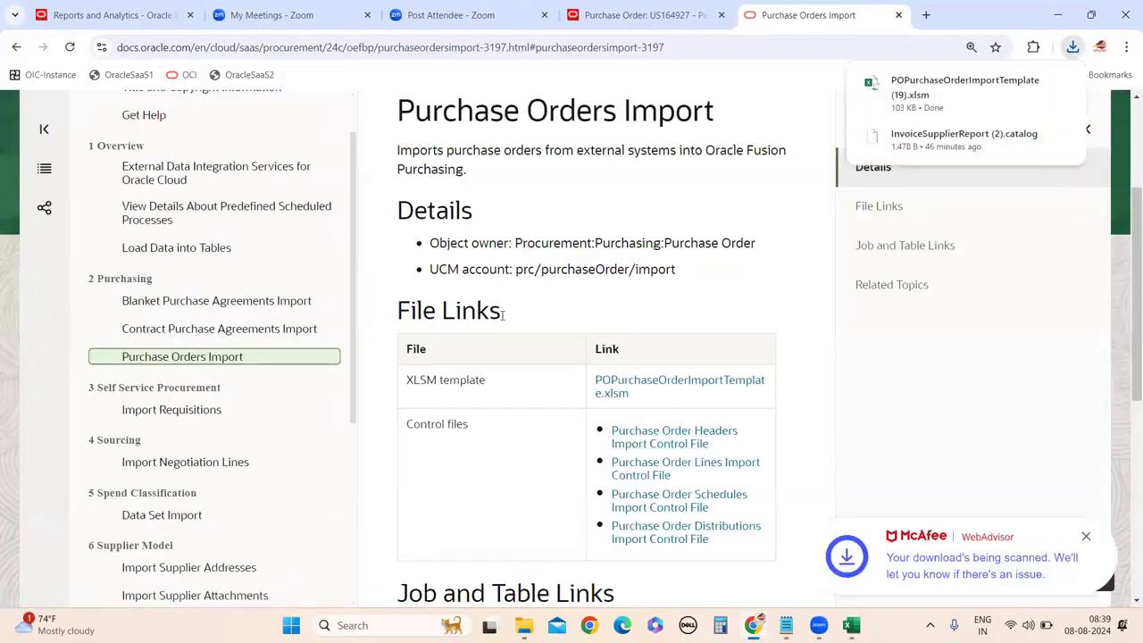
{"action": "left_click_drag", "start_coordinate": [242, 47], "coordinate": [411, 47]}
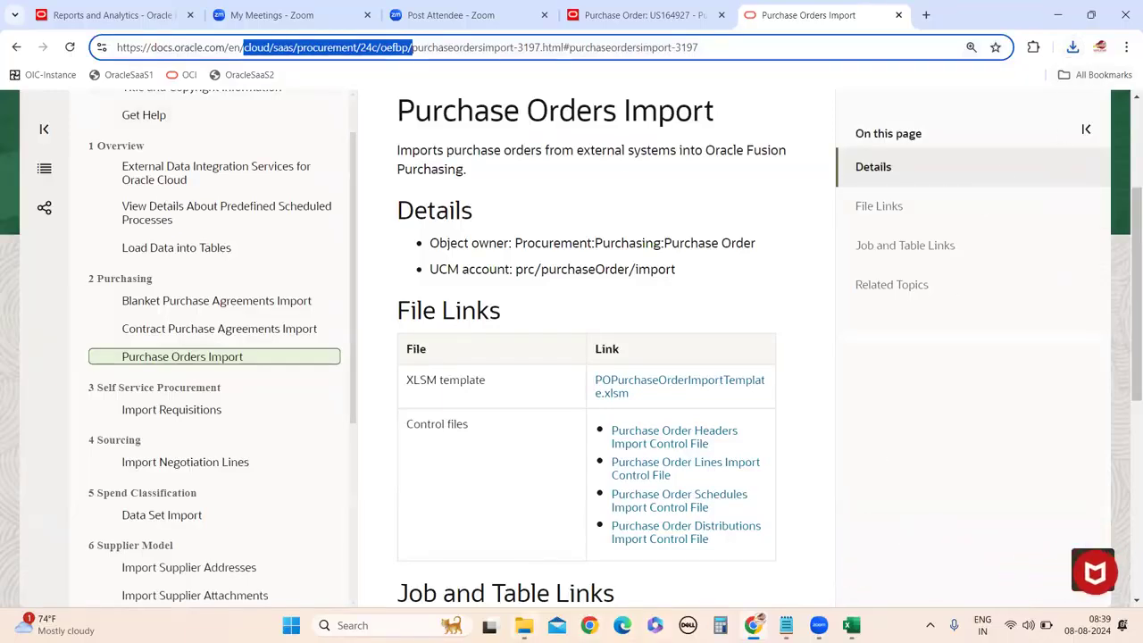
{"action": "left_click", "coordinate": [529, 567]}
{"action": "left_click", "coordinate": [68, 192]}
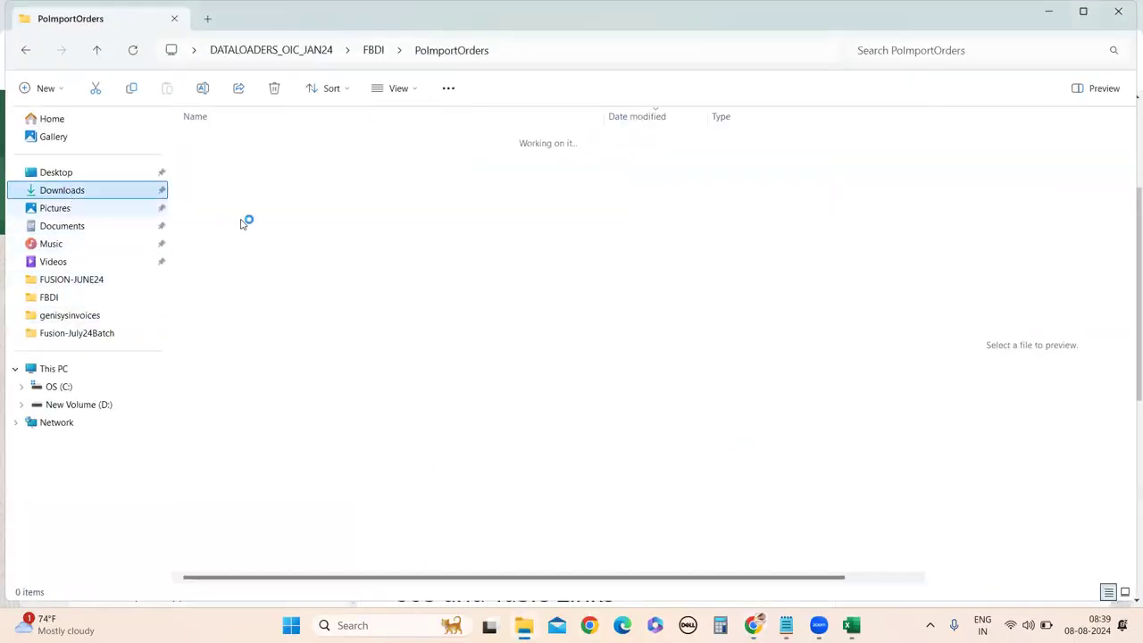
Copy the downloaded template into the DATALOAD_AUGUST_24 > FBDI folder.
{"action": "left_click", "coordinate": [252, 158]}
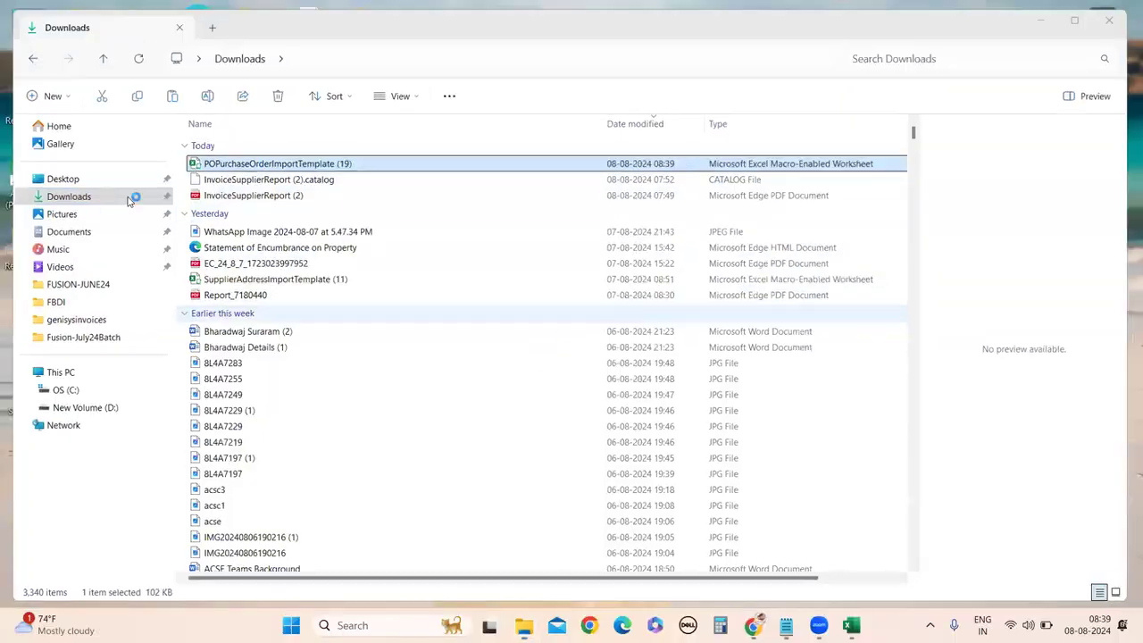
{"action": "key", "text": "super+Down"}
{"action": "key", "text": "super+Down"}
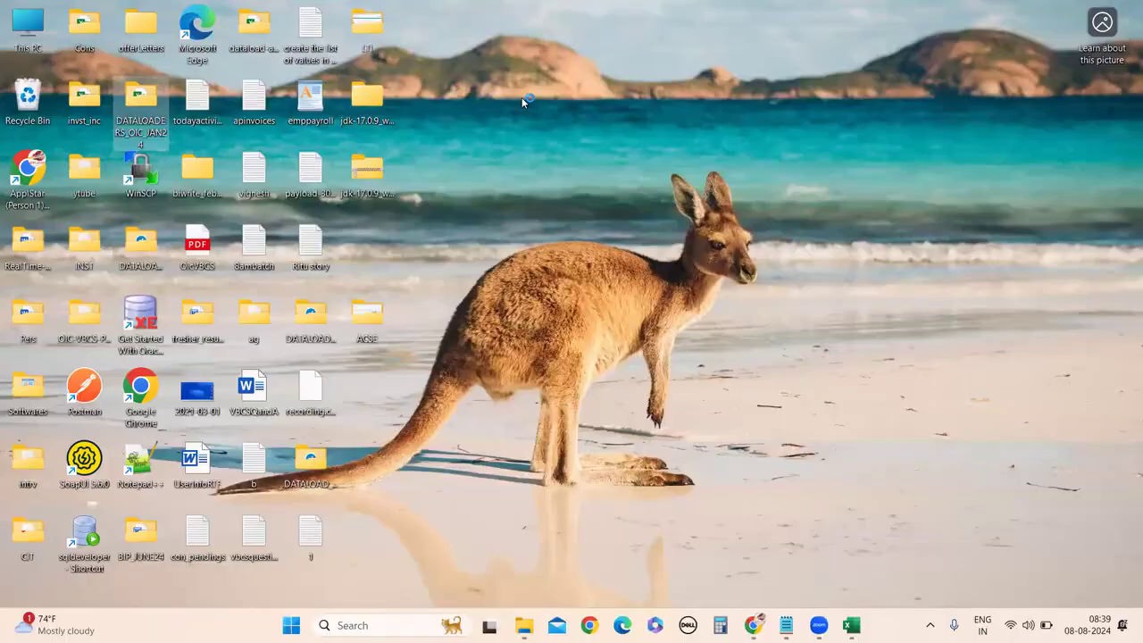
{"action": "left_click", "coordinate": [383, 77]}
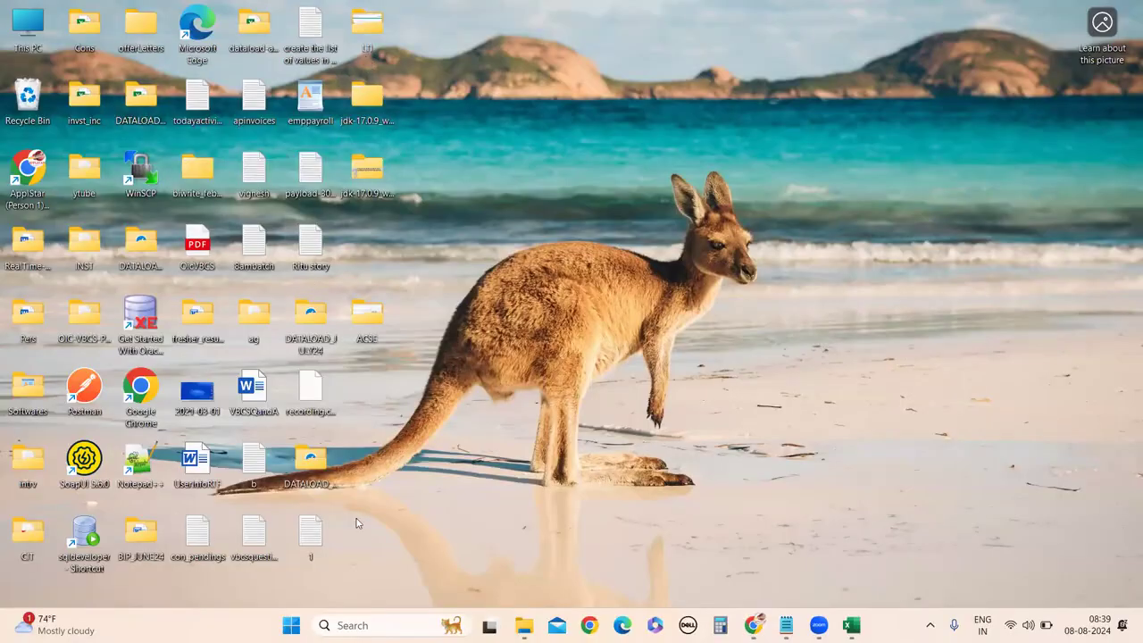
{"action": "double_click", "coordinate": [317, 475]}
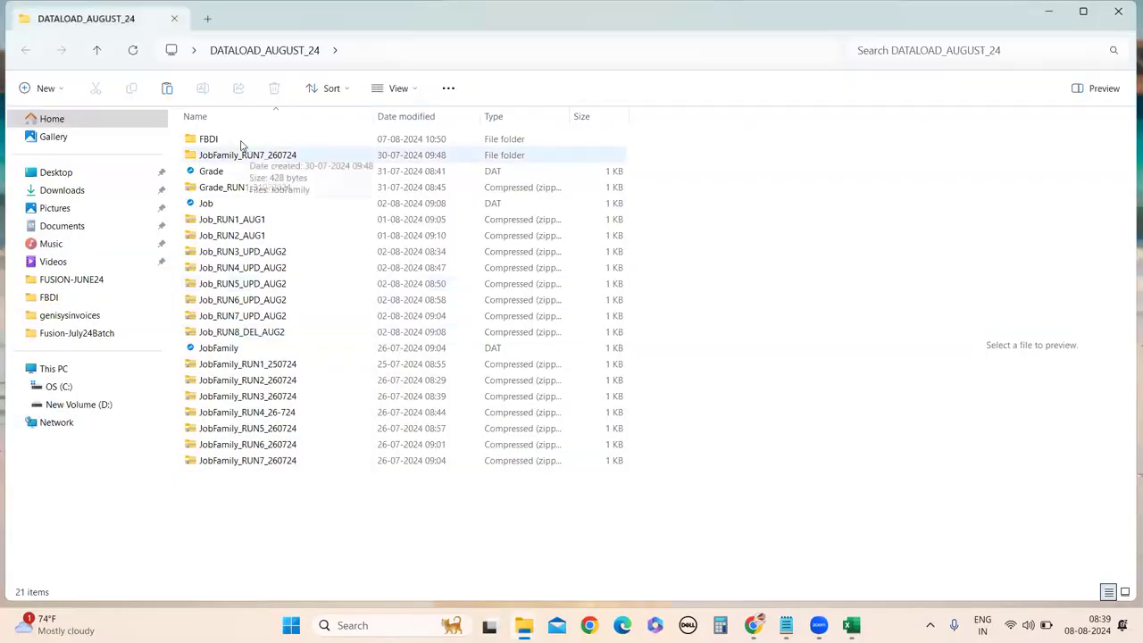
{"action": "double_click", "coordinate": [234, 138]}
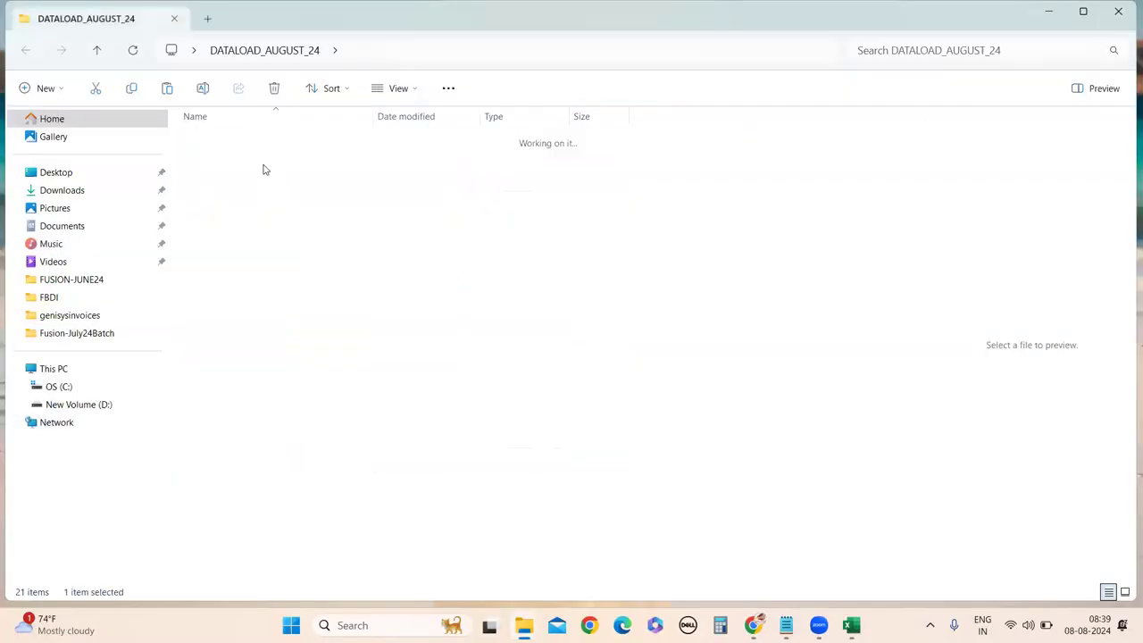
{"action": "key", "text": "ctrl+v"}
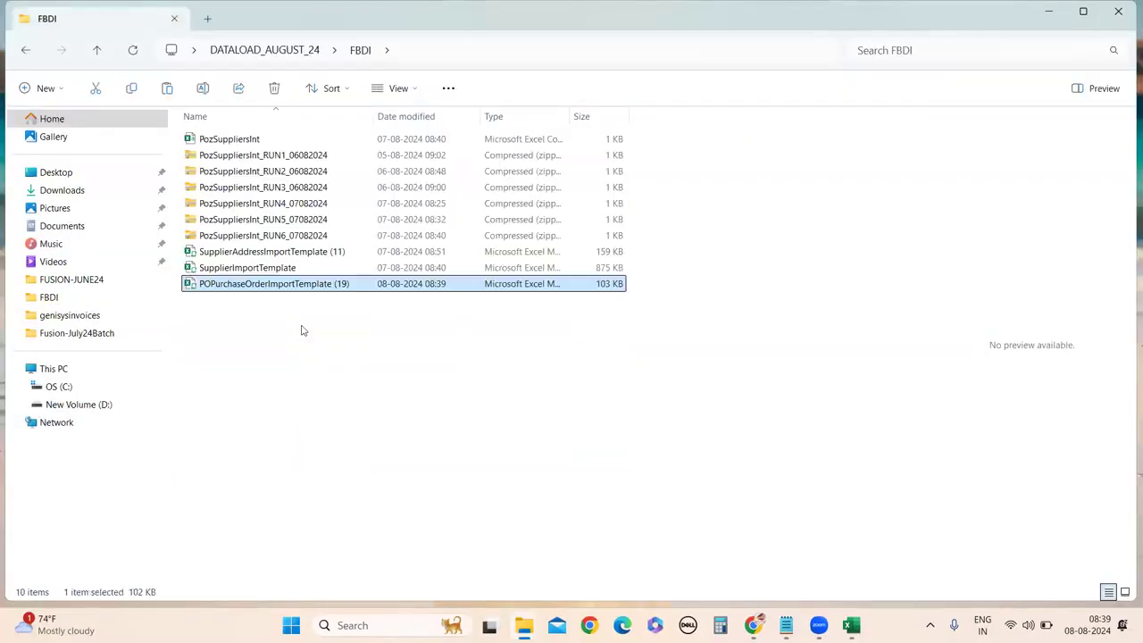
Rename the template to POPurchaseOrderImportTemplate, removing the '(19)' suffix.
{"action": "right_click", "coordinate": [285, 290]}
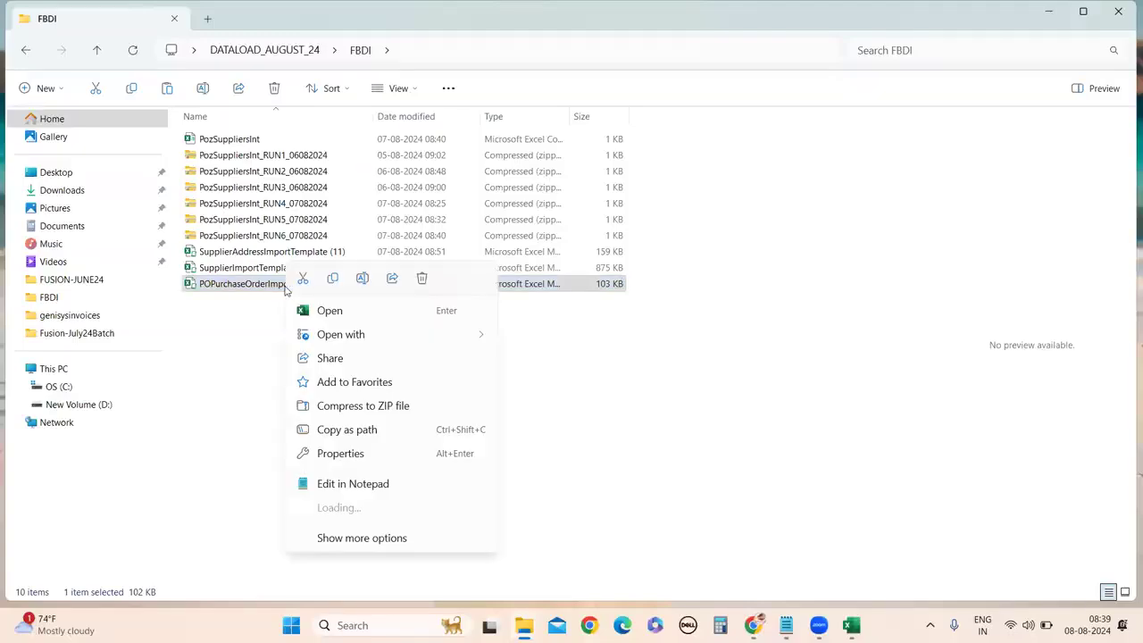
{"action": "left_click", "coordinate": [369, 540]}
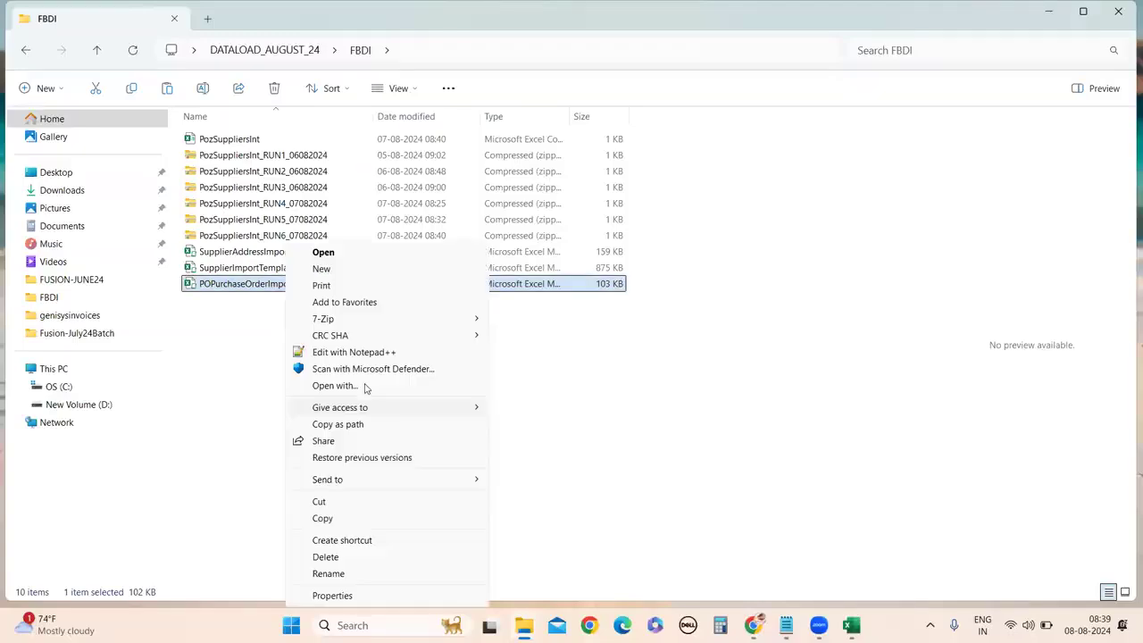
{"action": "left_click", "coordinate": [360, 575]}
{"action": "left_click", "coordinate": [363, 284]}
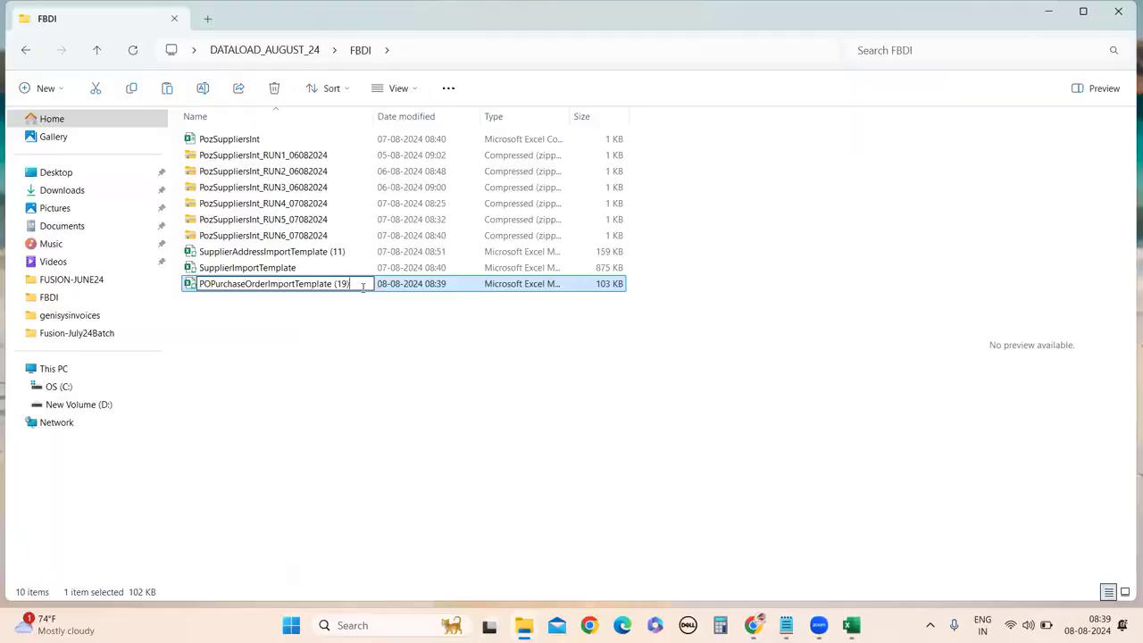
{"action": "key", "text": "BackSpace"}
{"action": "key", "text": "BackSpace"}
{"action": "key", "text": "BackSpace"}
{"action": "key", "text": "BackSpace"}
{"action": "key", "text": "BackSpace"}
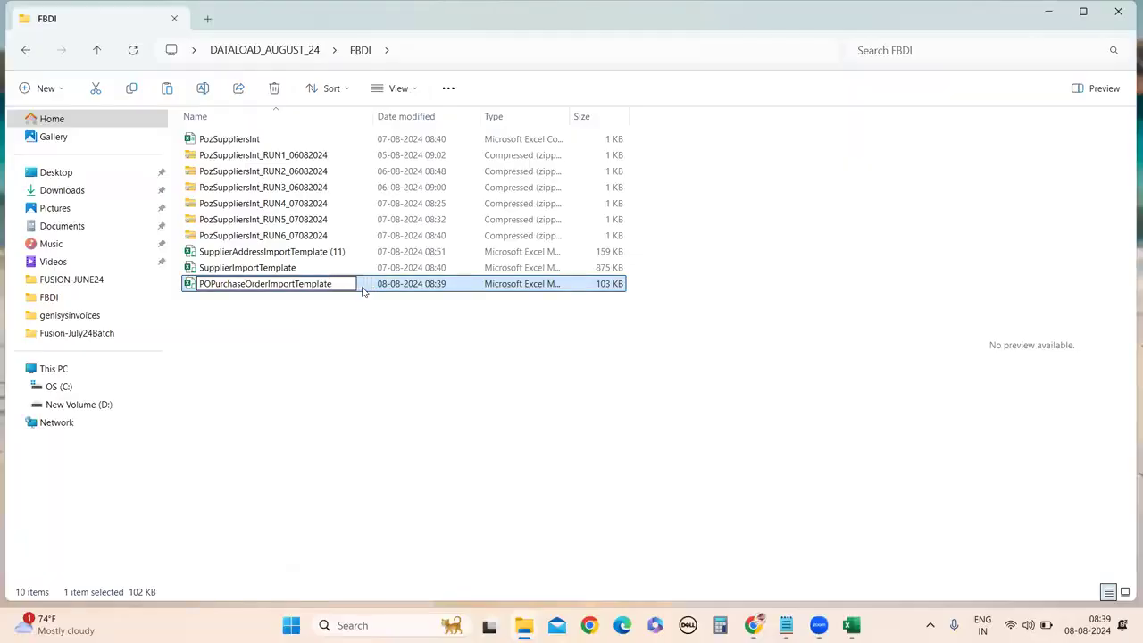
{"action": "left_click", "coordinate": [346, 359]}
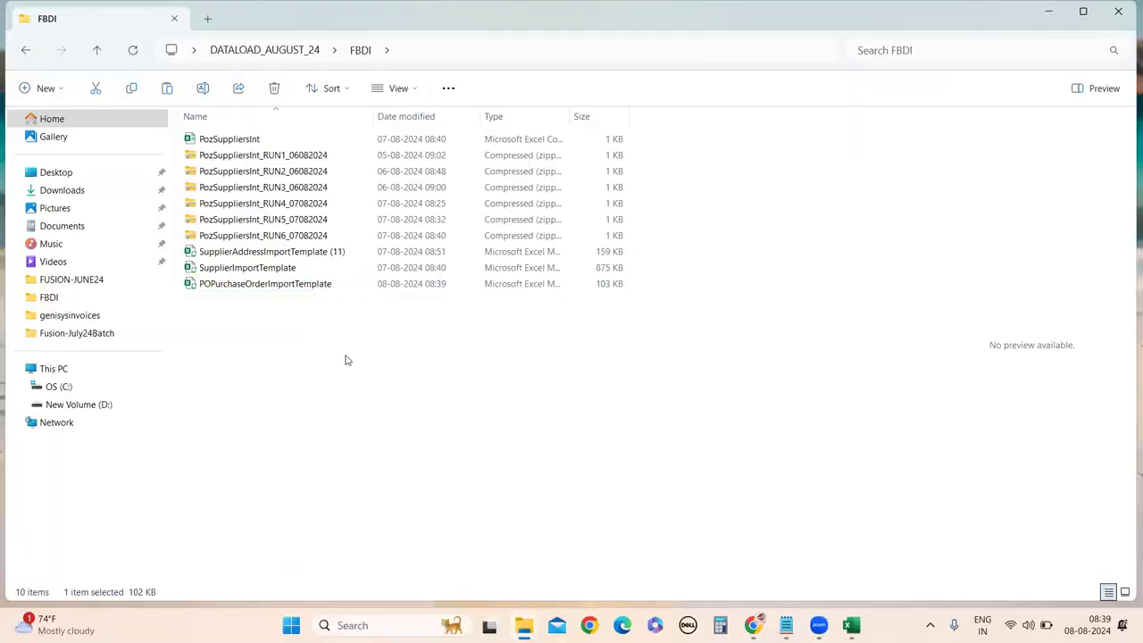
{"action": "left_click", "coordinate": [243, 288]}
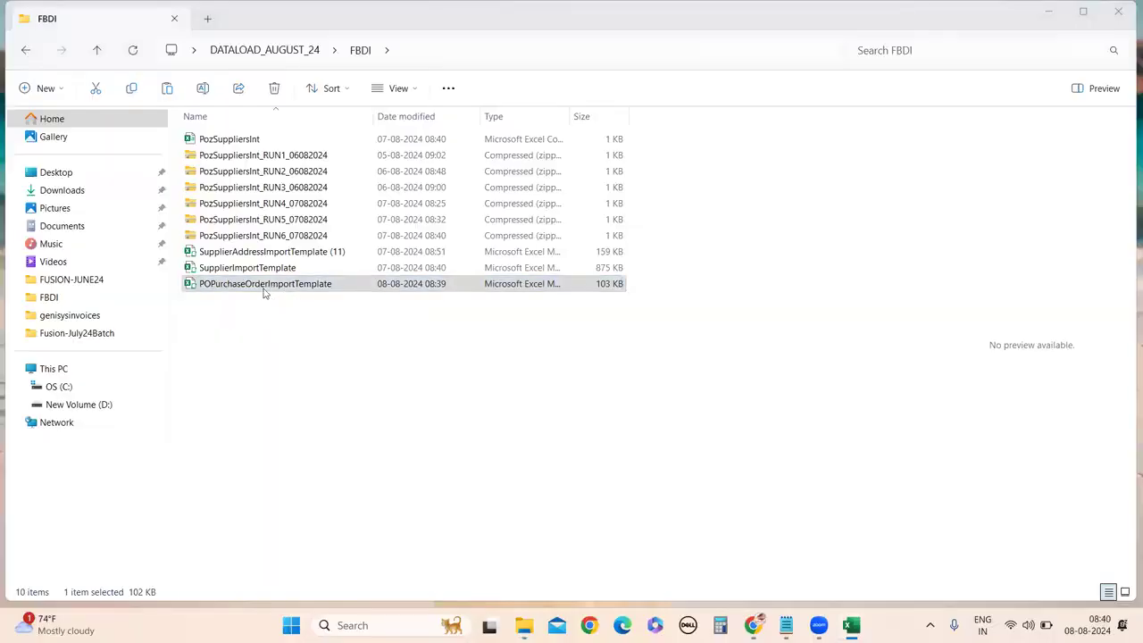
Close the PoLinesInterfaceOrder workbook without saving its changes.
{"action": "left_click", "coordinate": [823, 618]}
{"action": "mouse_move", "coordinate": [851, 625]}
{"action": "left_click", "coordinate": [875, 576]}
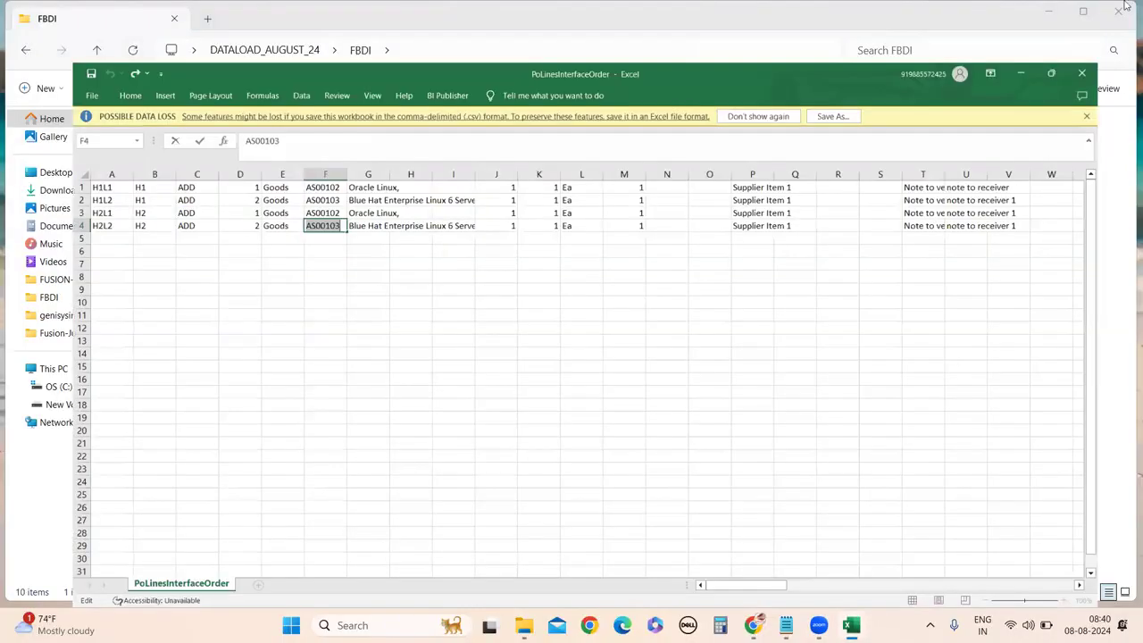
{"action": "left_click", "coordinate": [1125, 12]}
{"action": "left_click", "coordinate": [592, 330]}
Open POPurchaseOrderImportTemplate, review its headers, lines, line locations and distributions sheets, then return to Chrome.
{"action": "double_click", "coordinate": [266, 284]}
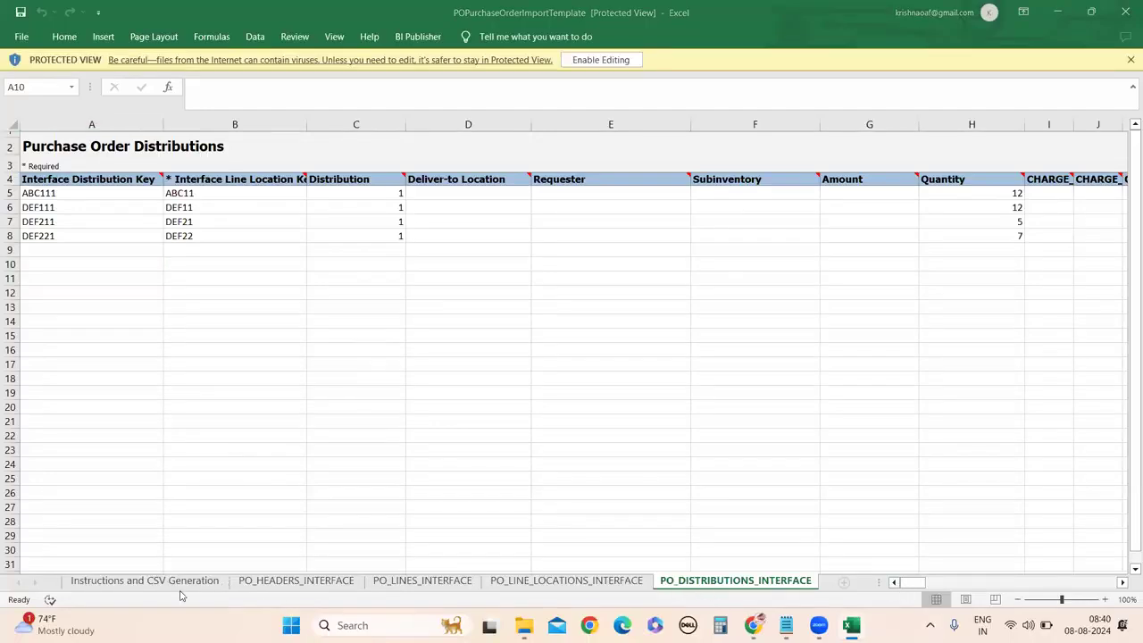
{"action": "left_click", "coordinate": [308, 580]}
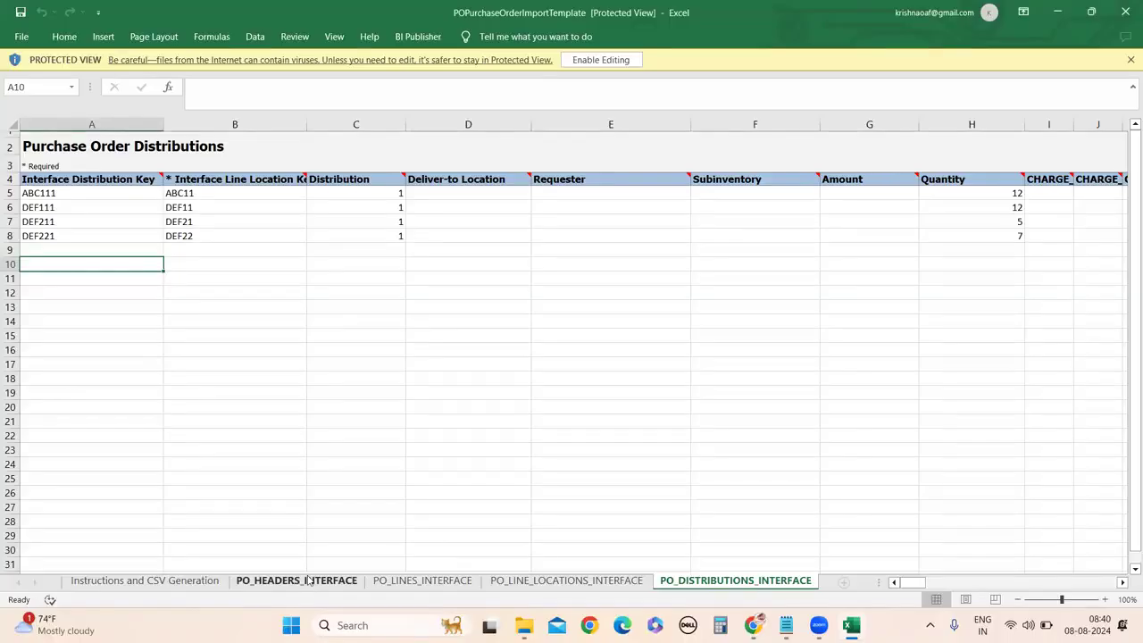
{"action": "left_click", "coordinate": [434, 581]}
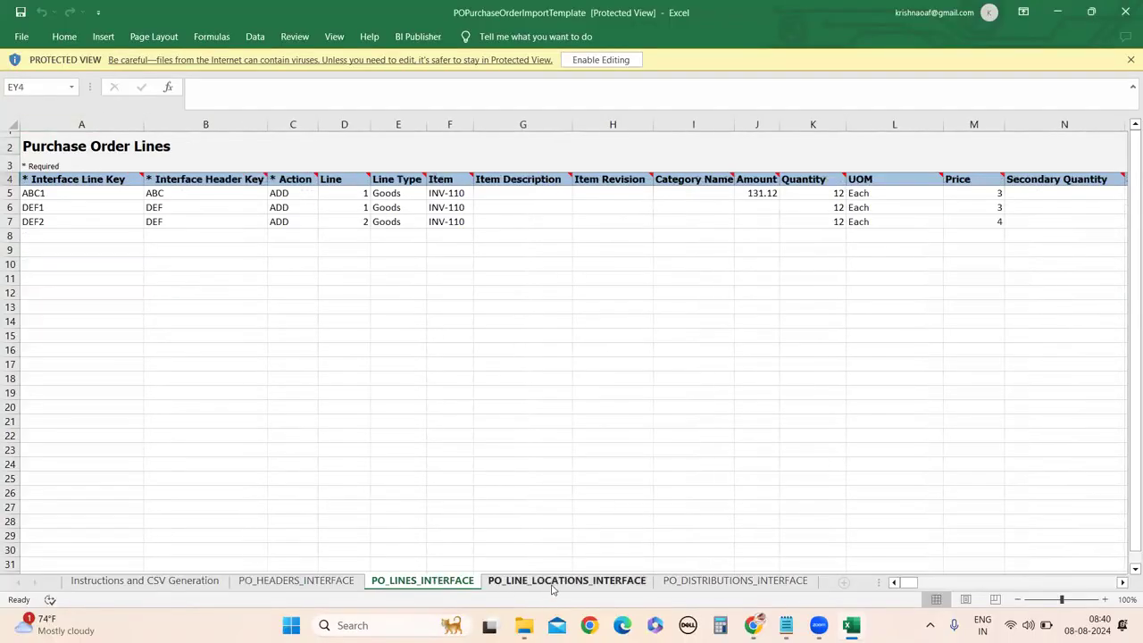
{"action": "left_click", "coordinate": [553, 583]}
{"action": "left_click", "coordinate": [730, 582]}
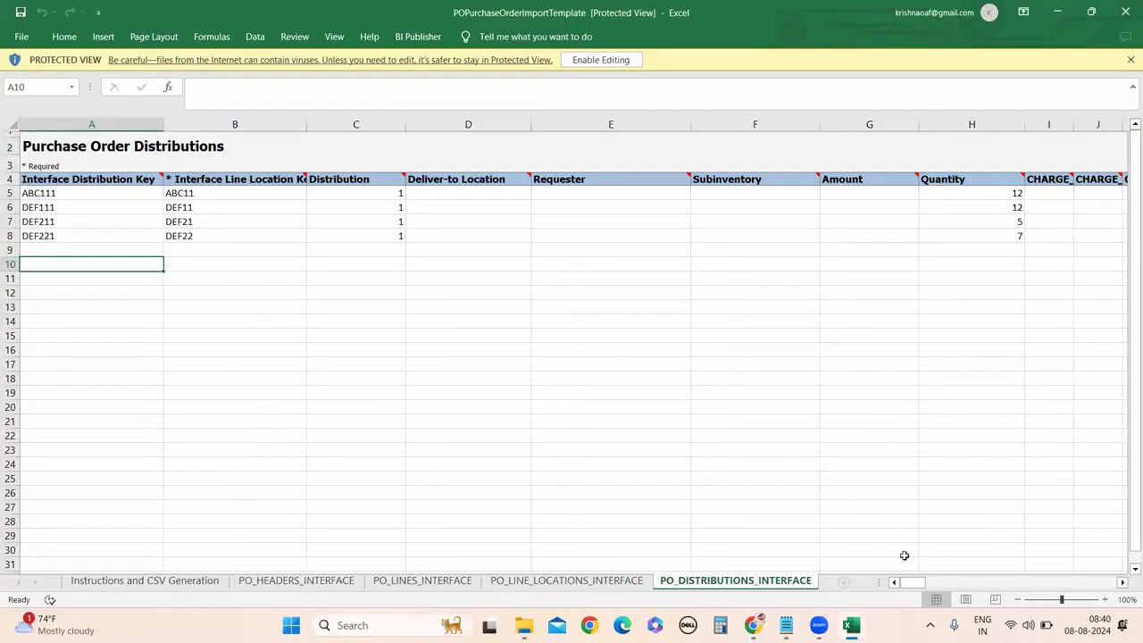
{"action": "left_click_drag", "start_coordinate": [914, 581], "coordinate": [321, 554]}
{"action": "left_click", "coordinate": [272, 578]}
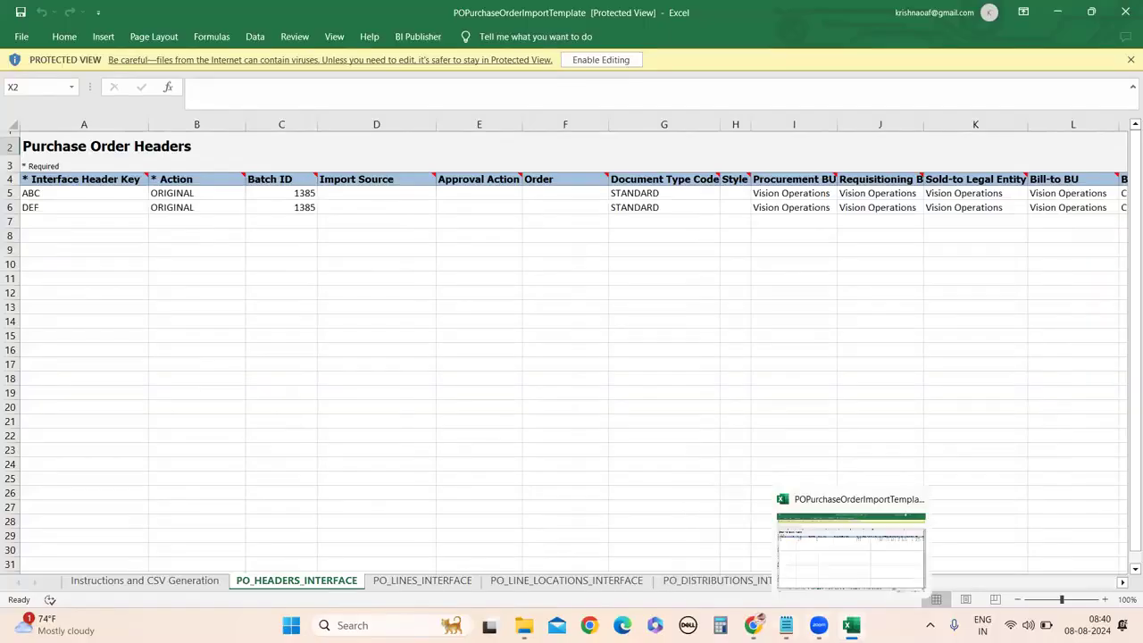
{"action": "key", "text": "alt+Tab"}
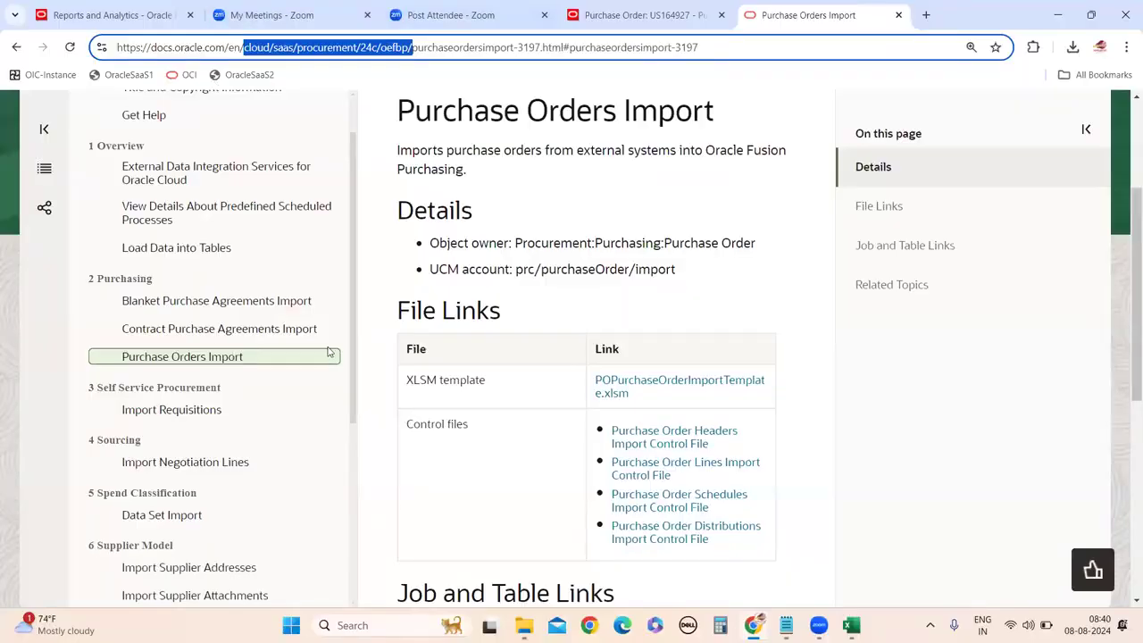
Show the existing purchase order in Fusion, then return to the template's PO_HEADERS_INTERFACE sheet.
{"action": "key", "text": "ctrl+shift+Tab"}
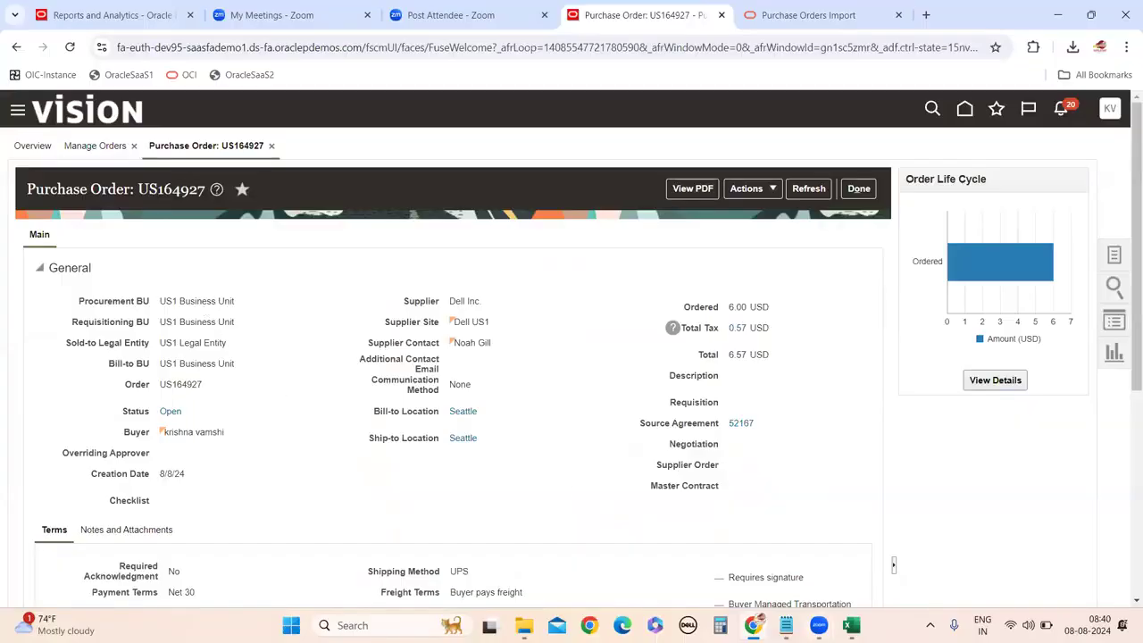
{"action": "mouse_move", "coordinate": [851, 625]}
{"action": "left_click", "coordinate": [842, 571]}
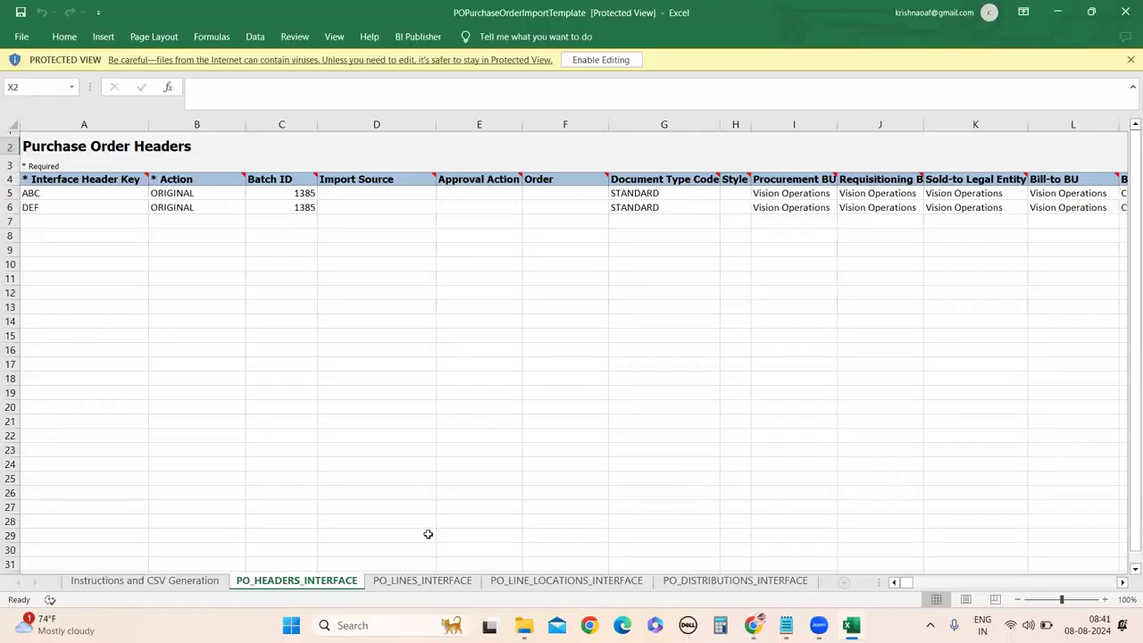
Highlight header keys ABC and DEF in cells A5 and A6 of PO_HEADERS_INTERFACE.
{"action": "left_click", "coordinate": [50, 193]}
{"action": "left_click", "coordinate": [52, 207]}
{"action": "left_click", "coordinate": [52, 193]}
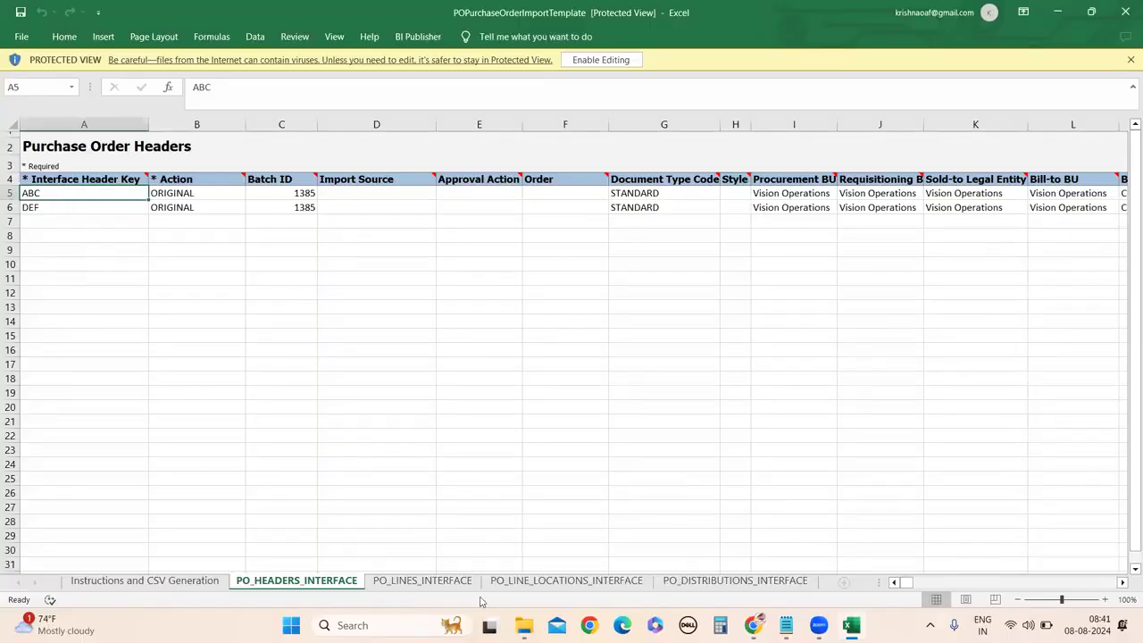
{"action": "left_click", "coordinate": [442, 582]}
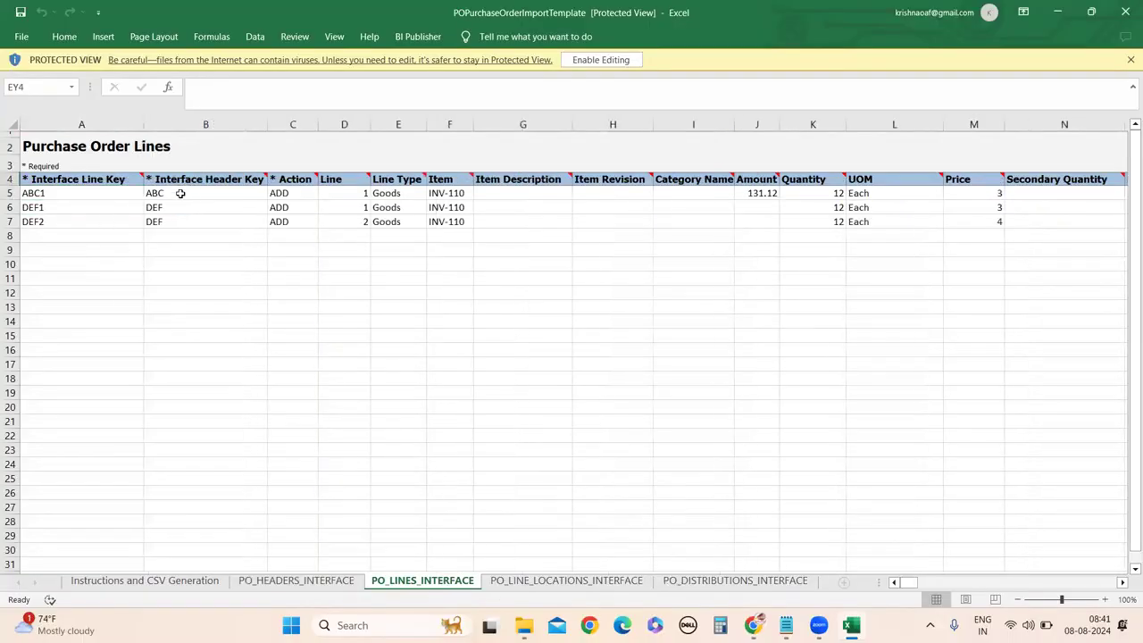
{"action": "left_click", "coordinate": [291, 581]}
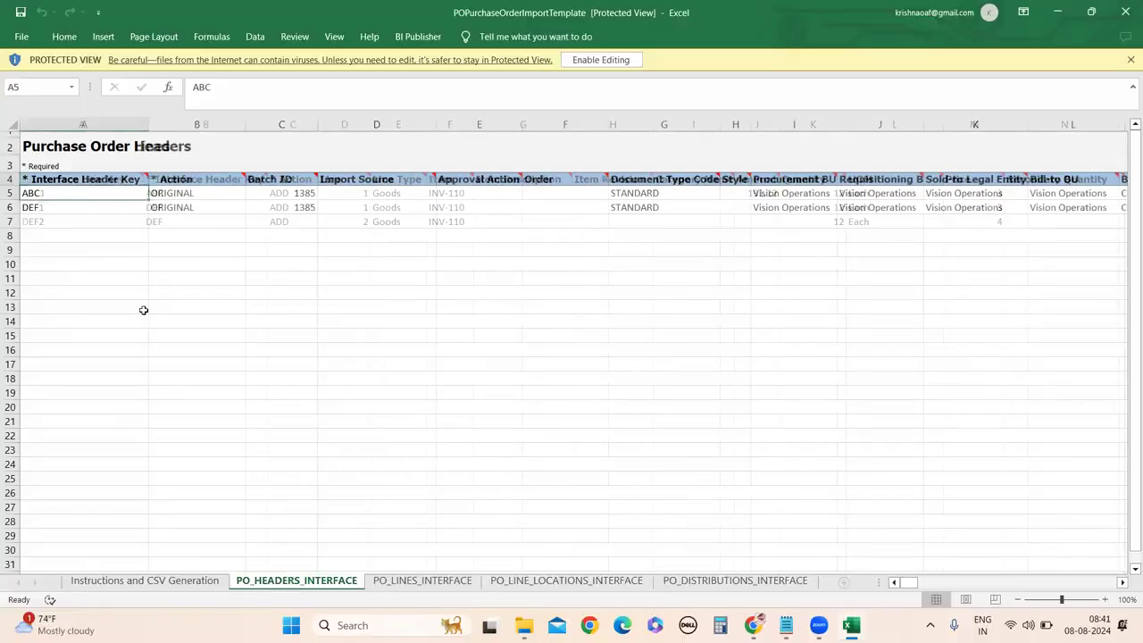
{"action": "left_click", "coordinate": [46, 207]}
{"action": "left_click", "coordinate": [41, 195]}
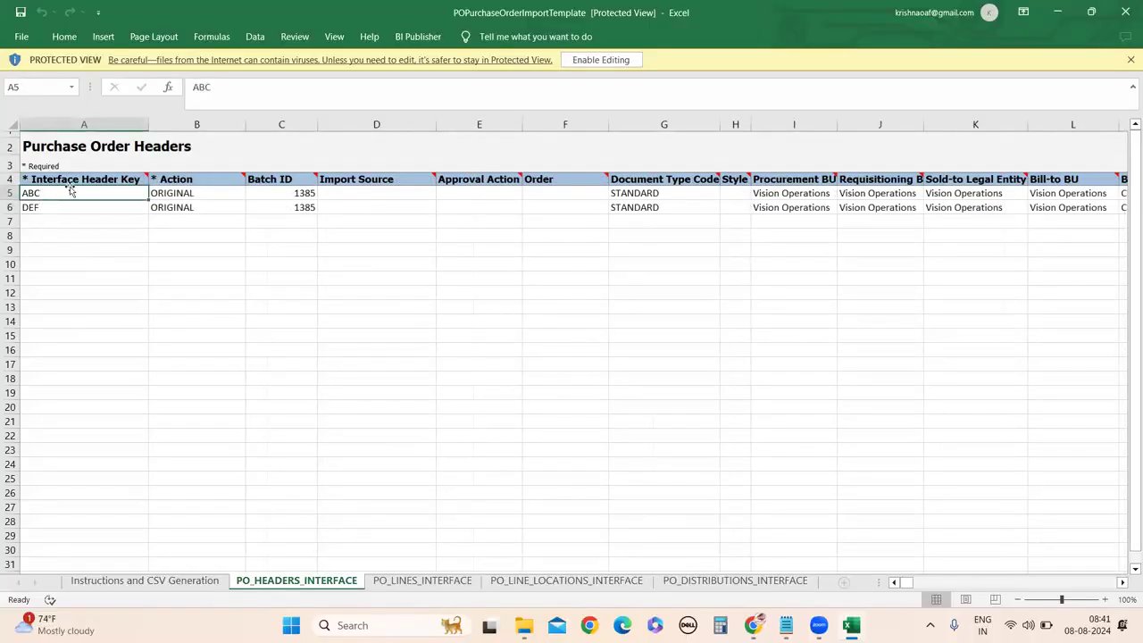
On PO_LINES_INTERFACE, match header key ABC in B5 and DEF in B6:B7 to the header rows.
{"action": "left_click", "coordinate": [422, 581]}
{"action": "left_click", "coordinate": [163, 196]}
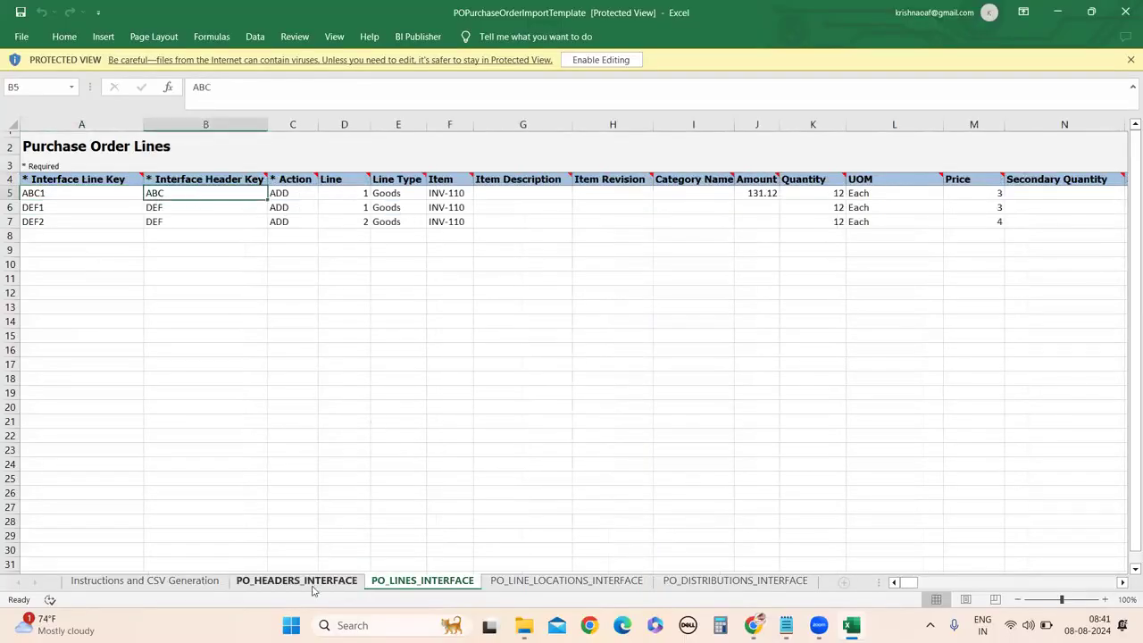
{"action": "left_click", "coordinate": [296, 581]}
{"action": "left_click", "coordinate": [395, 581]}
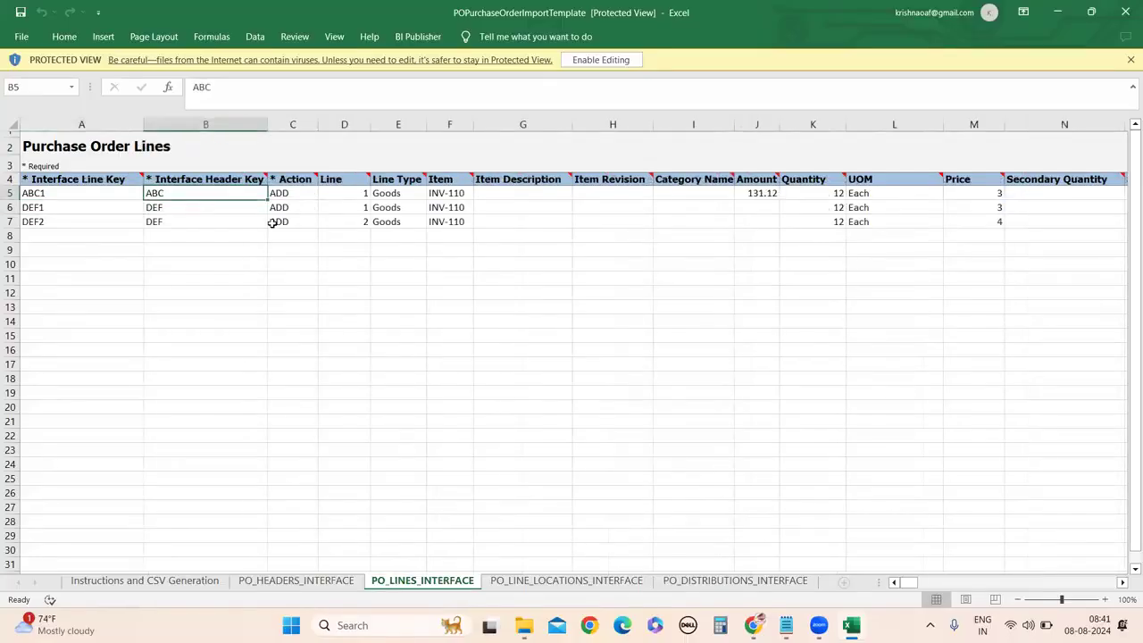
{"action": "left_click_drag", "start_coordinate": [177, 202], "coordinate": [191, 221]}
{"action": "left_click", "coordinate": [220, 275]}
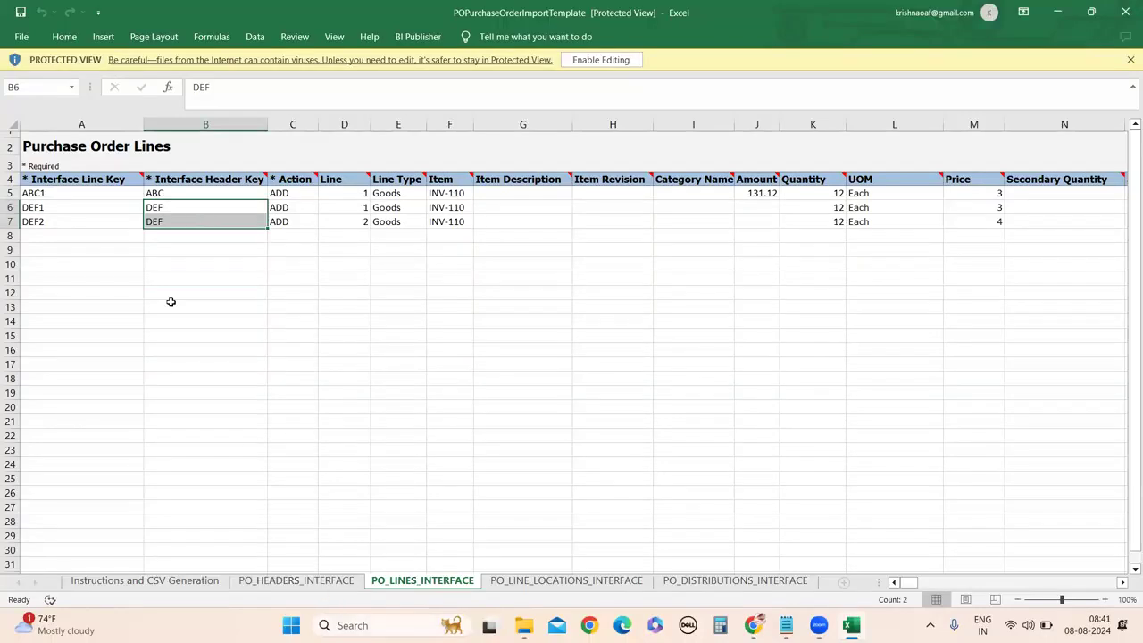
{"action": "left_click", "coordinate": [302, 581]}
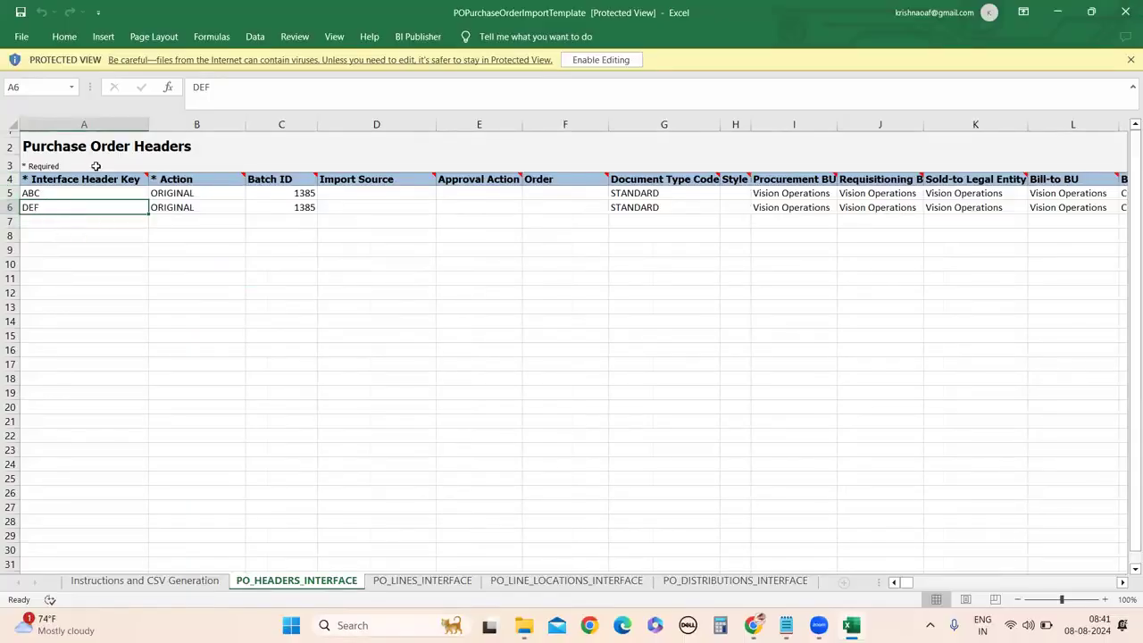
{"action": "left_click", "coordinate": [397, 585]}
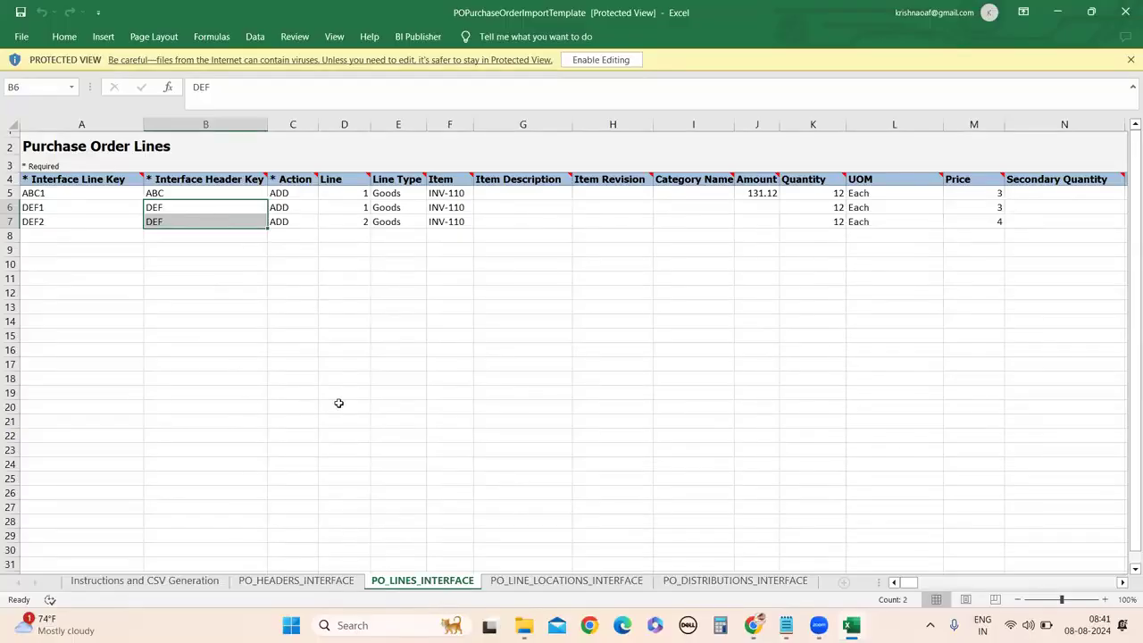
{"action": "left_click", "coordinate": [421, 128]}
Select line keys ABC1, DEF1 and DEF2 in A5:A7 of PO_LINES_INTERFACE.
{"action": "left_click", "coordinate": [45, 194]}
{"action": "left_click", "coordinate": [52, 207]}
{"action": "left_click", "coordinate": [53, 219]}
{"action": "left_click_drag", "start_coordinate": [59, 199], "coordinate": [64, 222]}
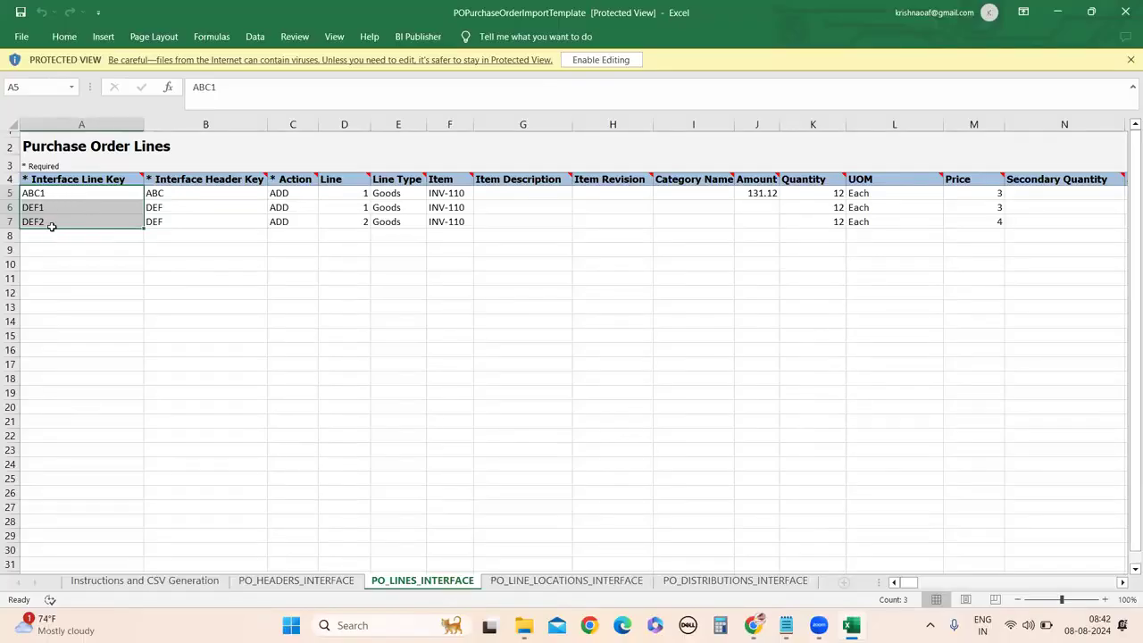
On PO_LINE_LOCATIONS_INTERFACE, trace schedule line keys ABC1, DEF1 and DEF2 back to the lines sheet.
{"action": "left_click", "coordinate": [566, 580]}
{"action": "left_click", "coordinate": [251, 193]}
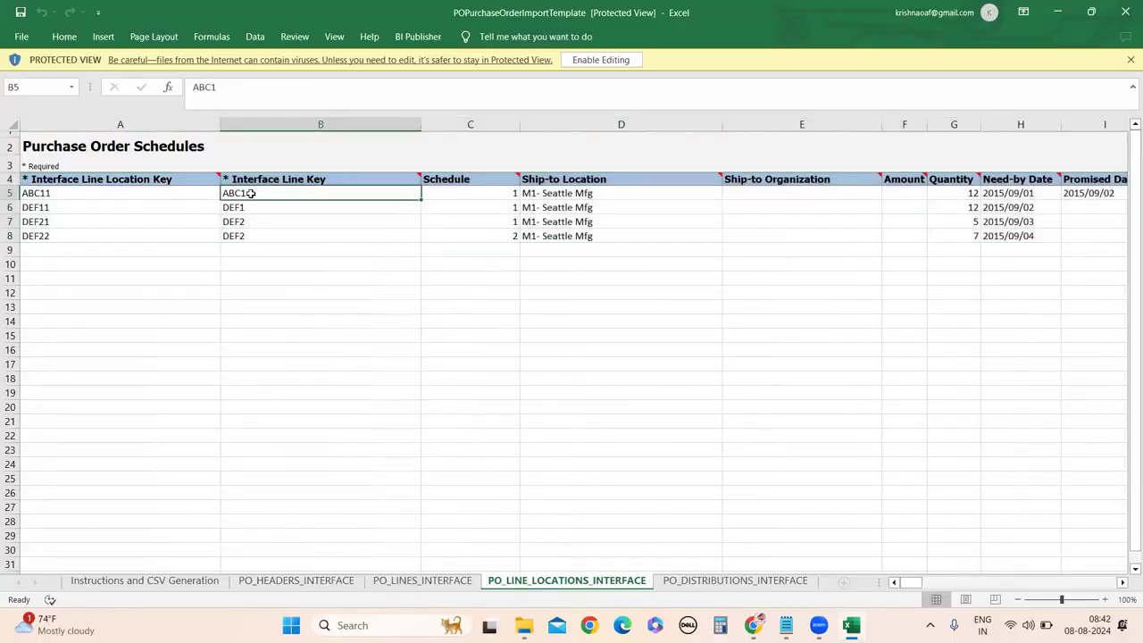
{"action": "left_click", "coordinate": [253, 209]}
{"action": "left_click", "coordinate": [255, 229]}
{"action": "left_click", "coordinate": [258, 220]}
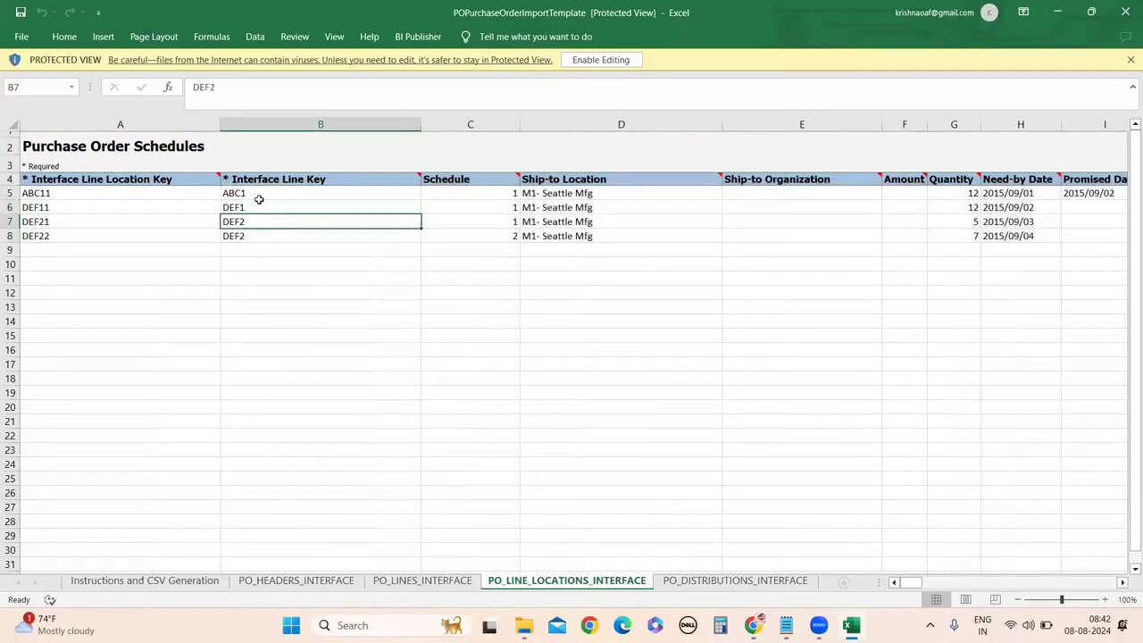
{"action": "left_click", "coordinate": [404, 582]}
{"action": "left_click", "coordinate": [607, 582]}
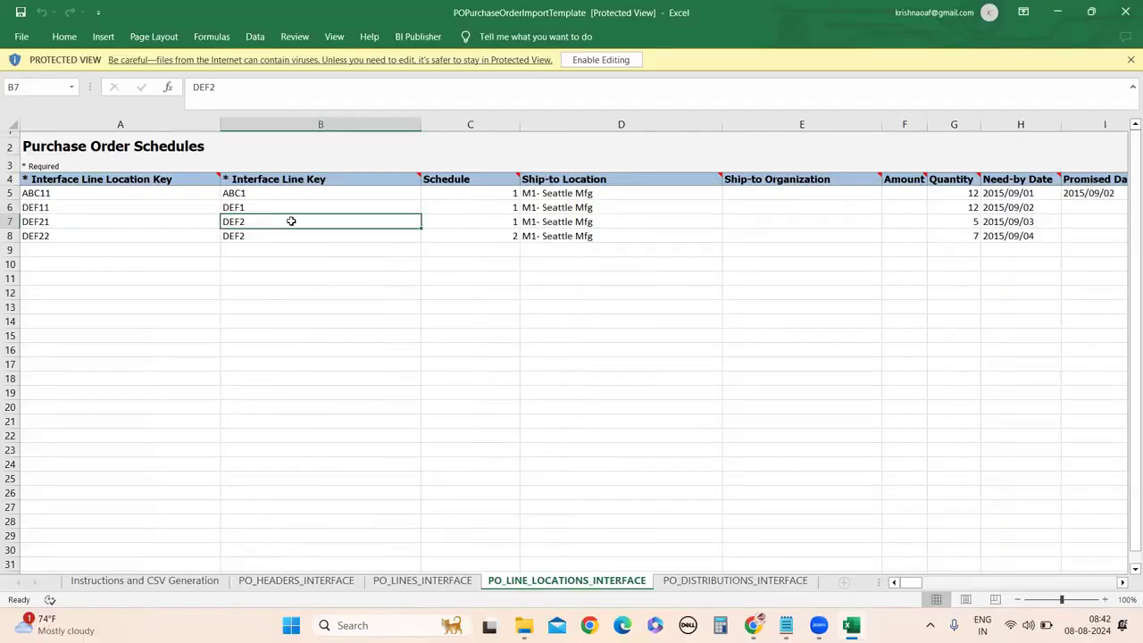
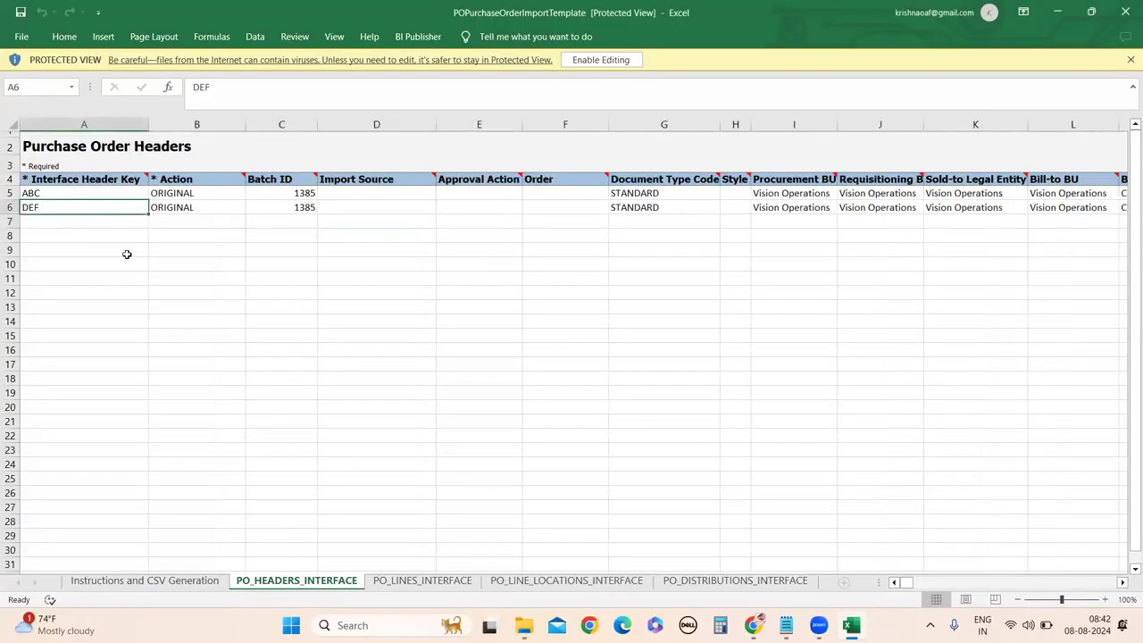
Review header keys ABC and DEF across the headers, lines, schedules and distributions sheets.
{"action": "left_click", "coordinate": [63, 194]}
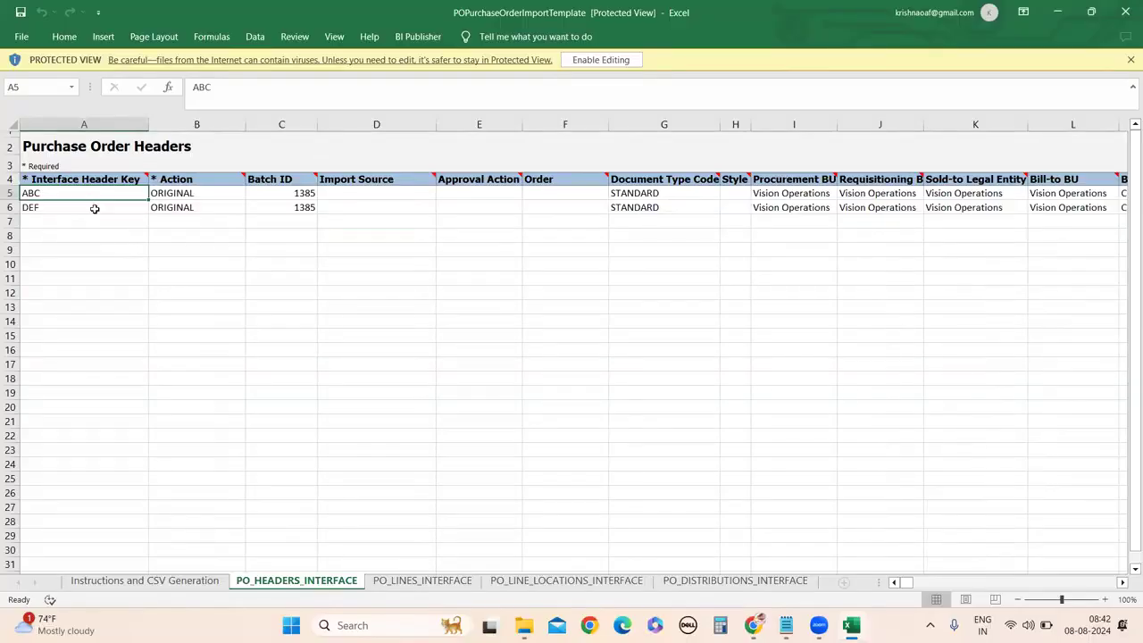
{"action": "left_click", "coordinate": [404, 581]}
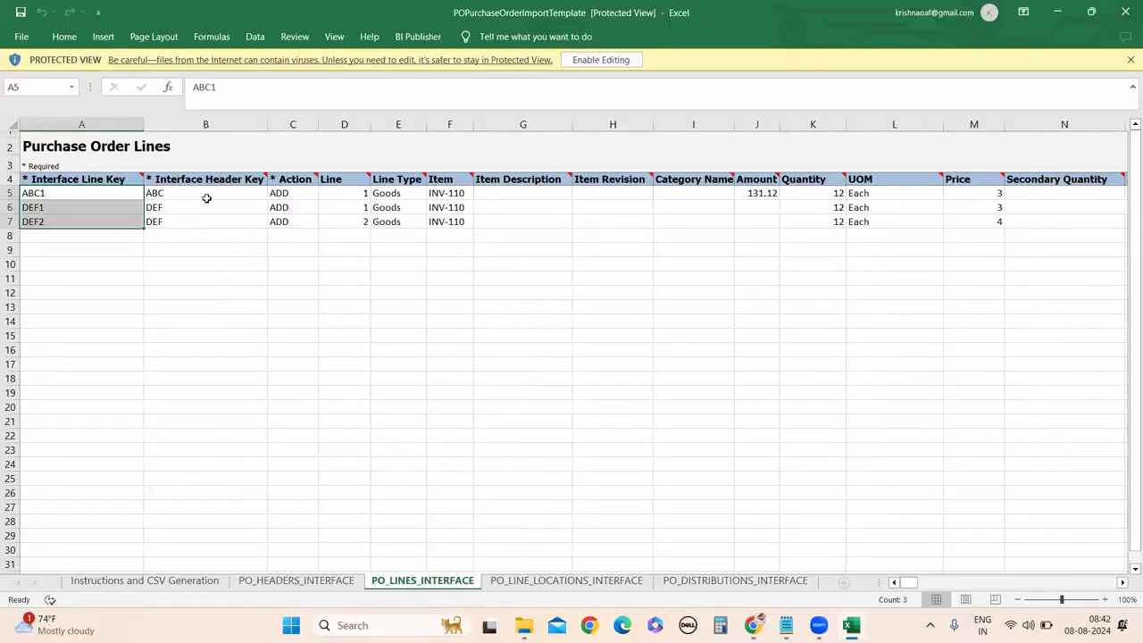
{"action": "left_click", "coordinate": [514, 581]}
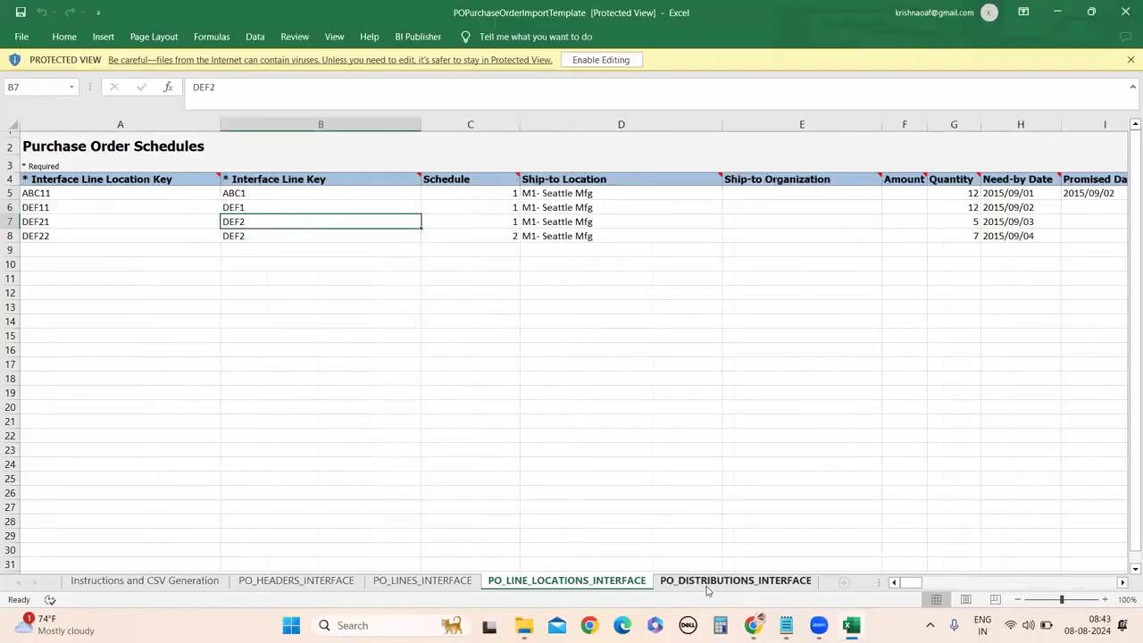
{"action": "left_click", "coordinate": [742, 581]}
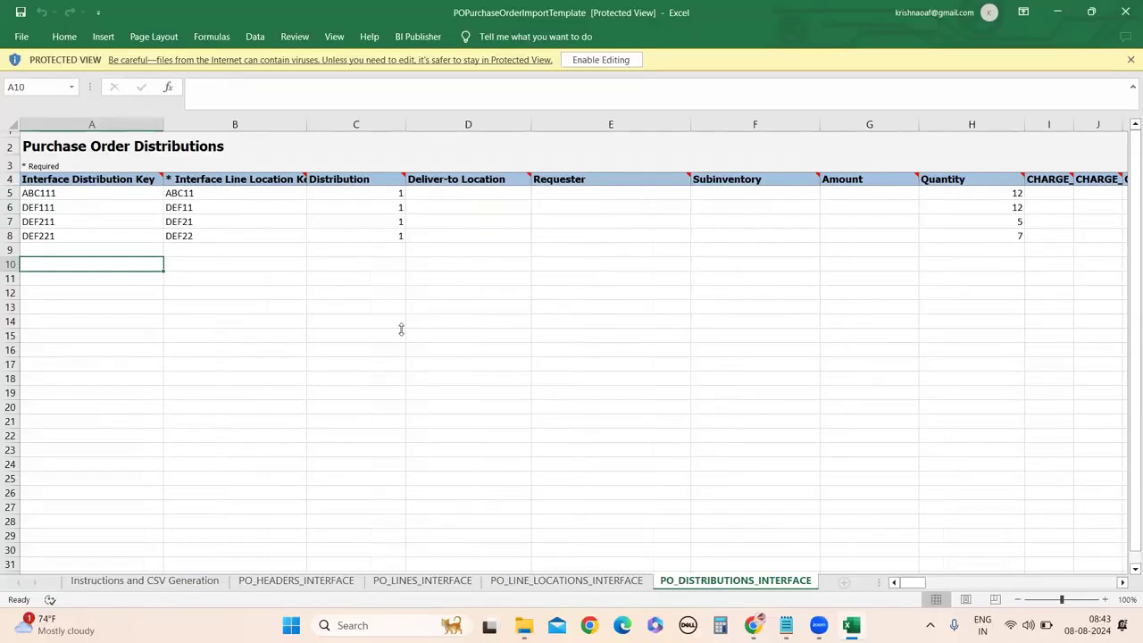
{"action": "left_click", "coordinate": [288, 580]}
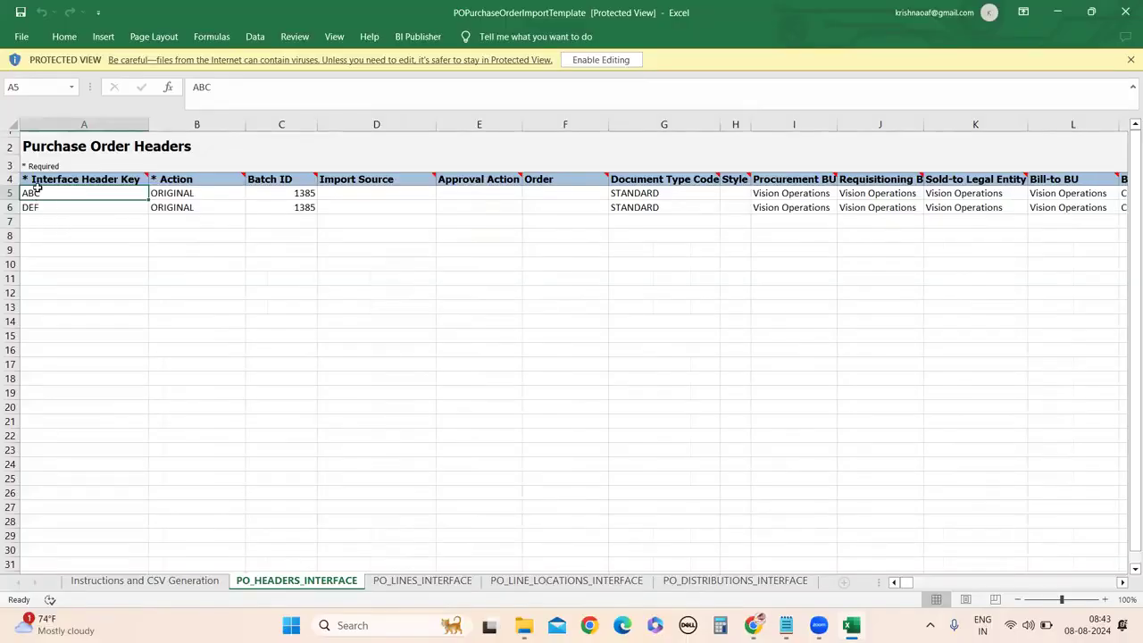
{"action": "left_click", "coordinate": [50, 203]}
{"action": "left_click", "coordinate": [51, 194]}
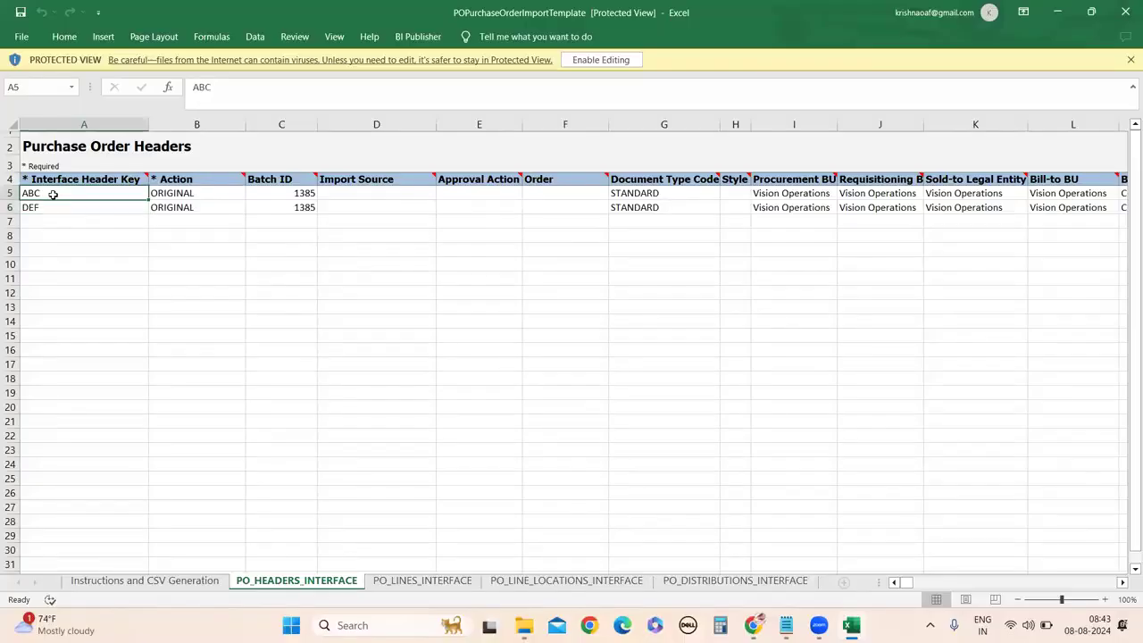
{"action": "left_click", "coordinate": [55, 205]}
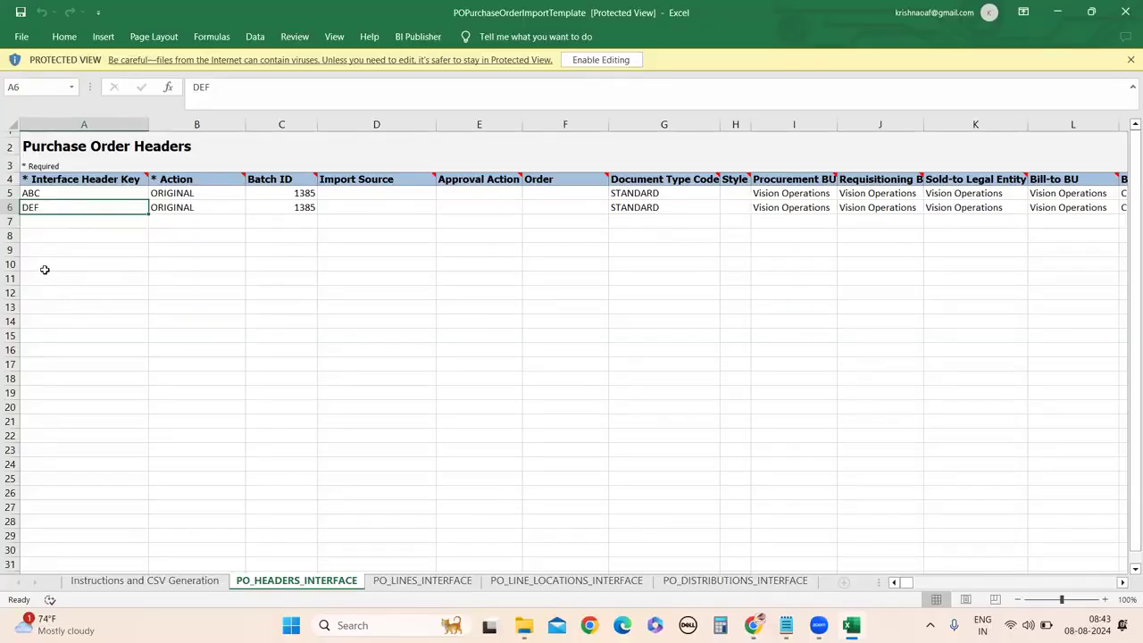
Enable editing, enter practice values A1–A3 in A10:A12, then delete them.
{"action": "left_click", "coordinate": [45, 266]}
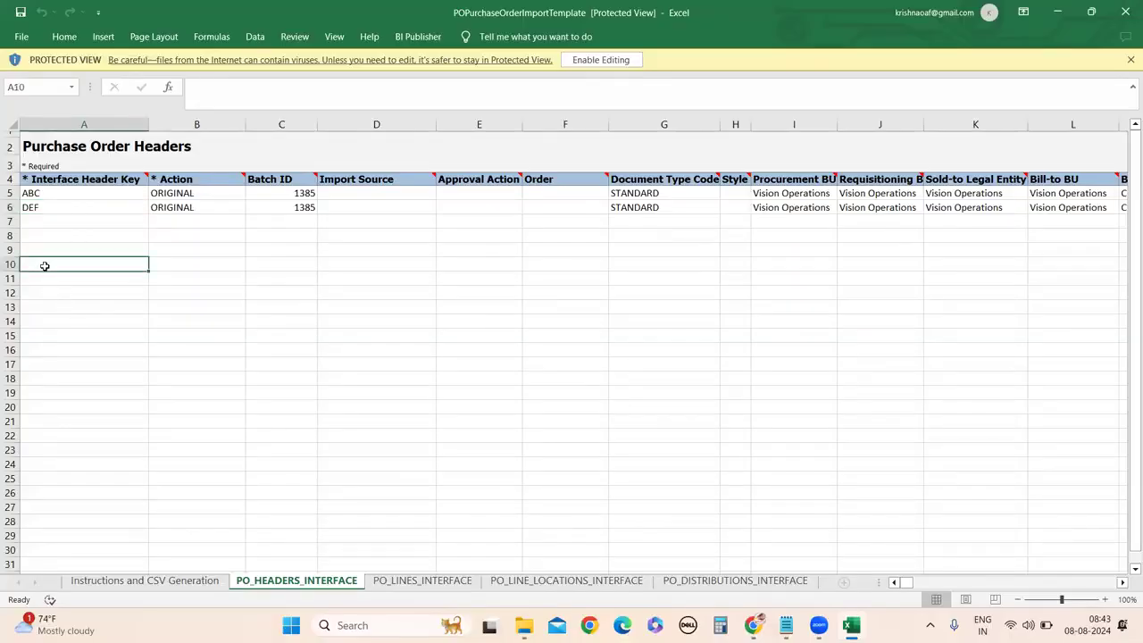
{"action": "left_click", "coordinate": [598, 61]}
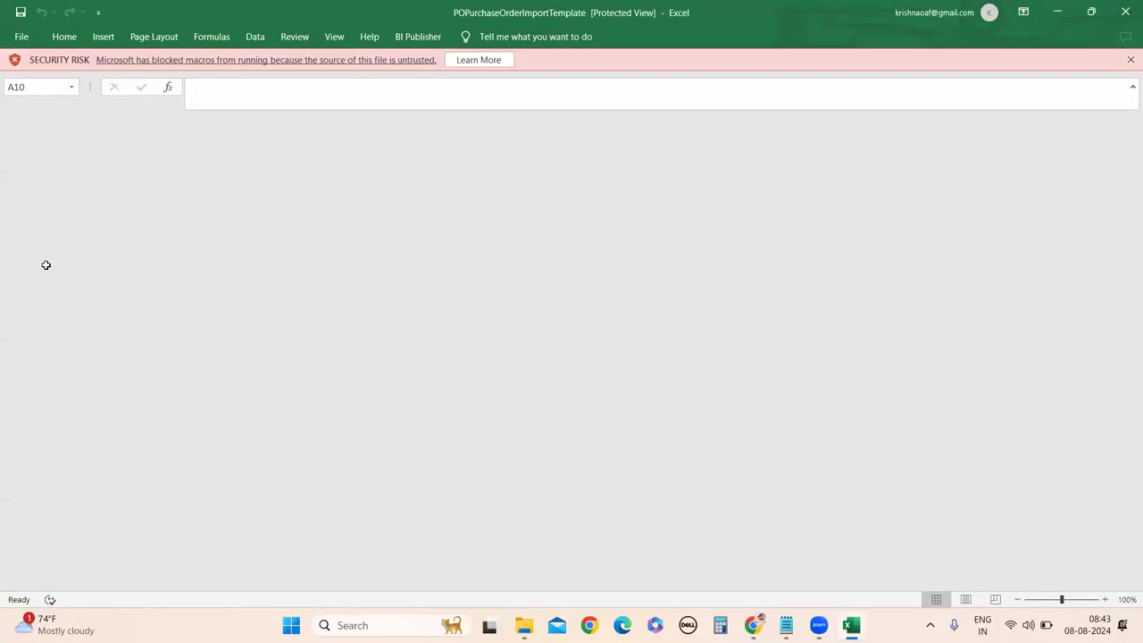
{"action": "type", "text": "A1"}
{"action": "key", "text": "Return"}
{"action": "type", "text": "A2"}
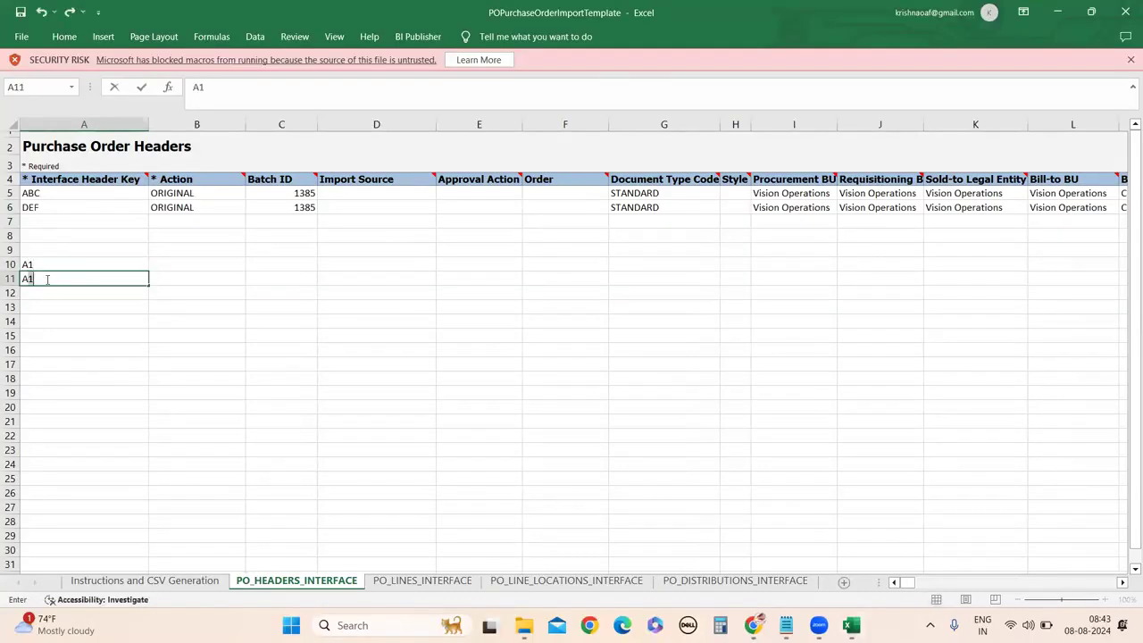
{"action": "left_click", "coordinate": [39, 304]}
{"action": "left_click", "coordinate": [37, 292]}
{"action": "type", "text": "A3"}
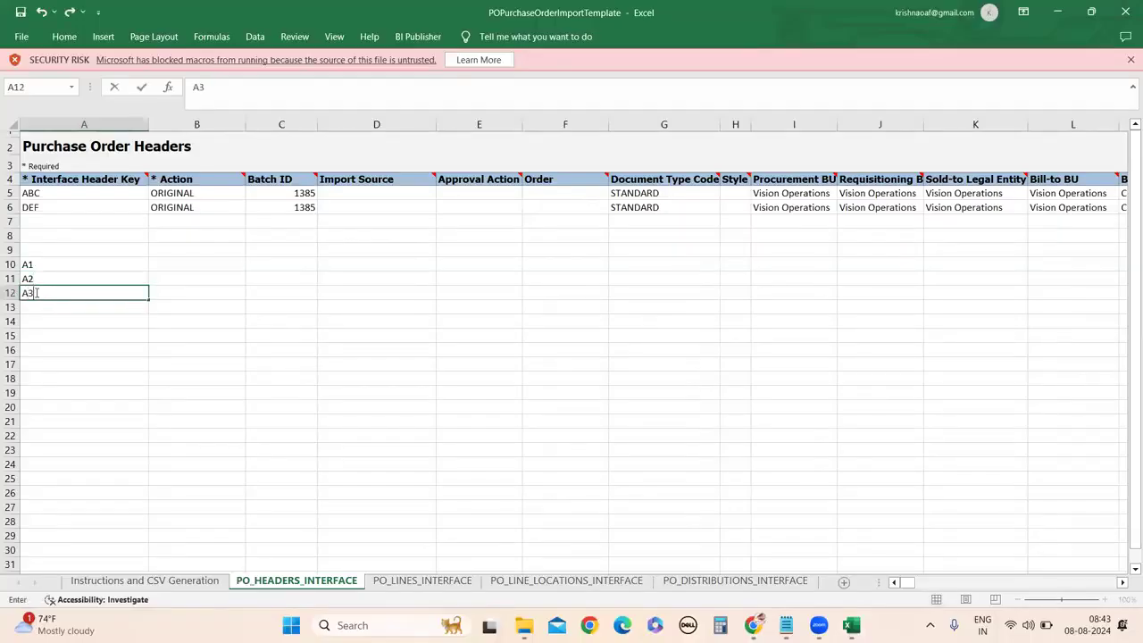
{"action": "left_click_drag", "start_coordinate": [43, 265], "coordinate": [48, 283]}
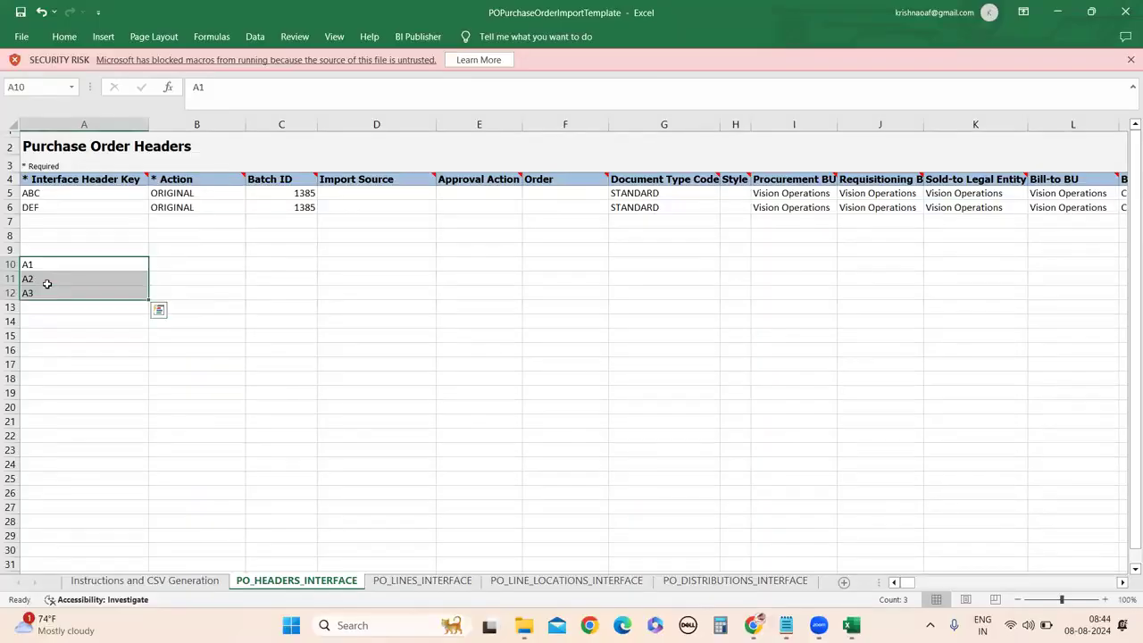
{"action": "key", "text": "Delete"}
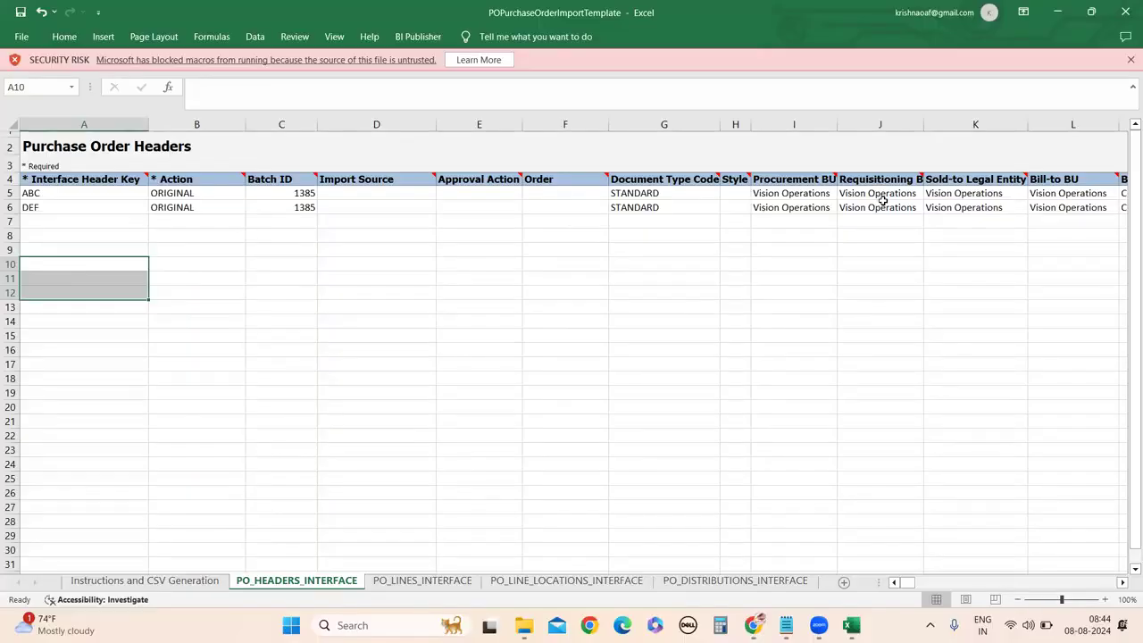
{"action": "left_click", "coordinate": [766, 576]}
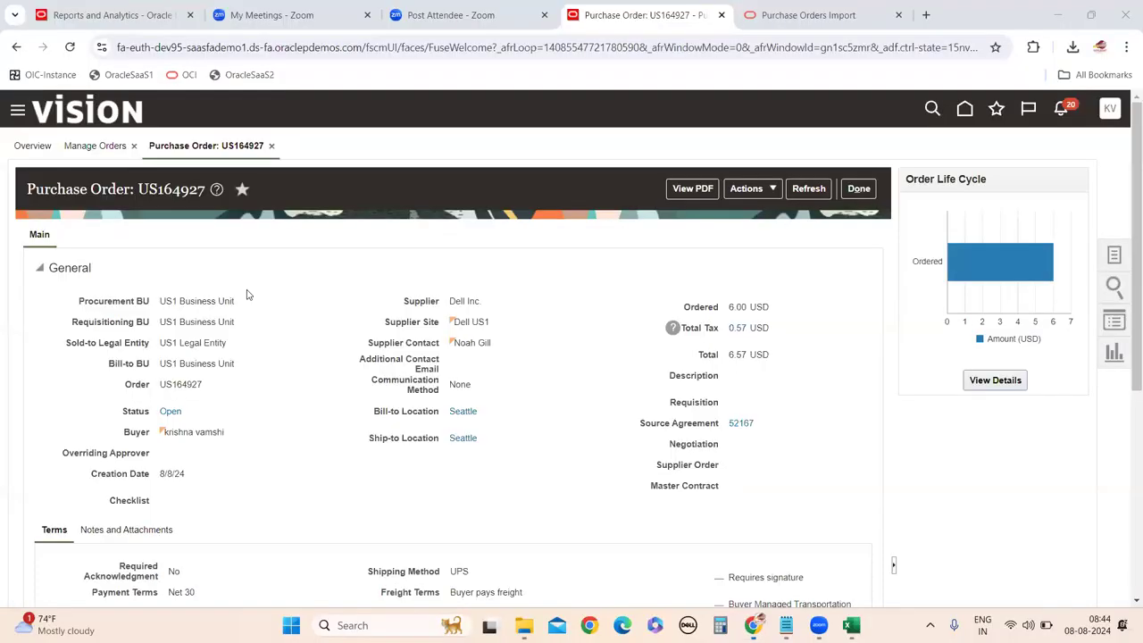
{"action": "left_click_drag", "start_coordinate": [161, 321], "coordinate": [232, 346]}
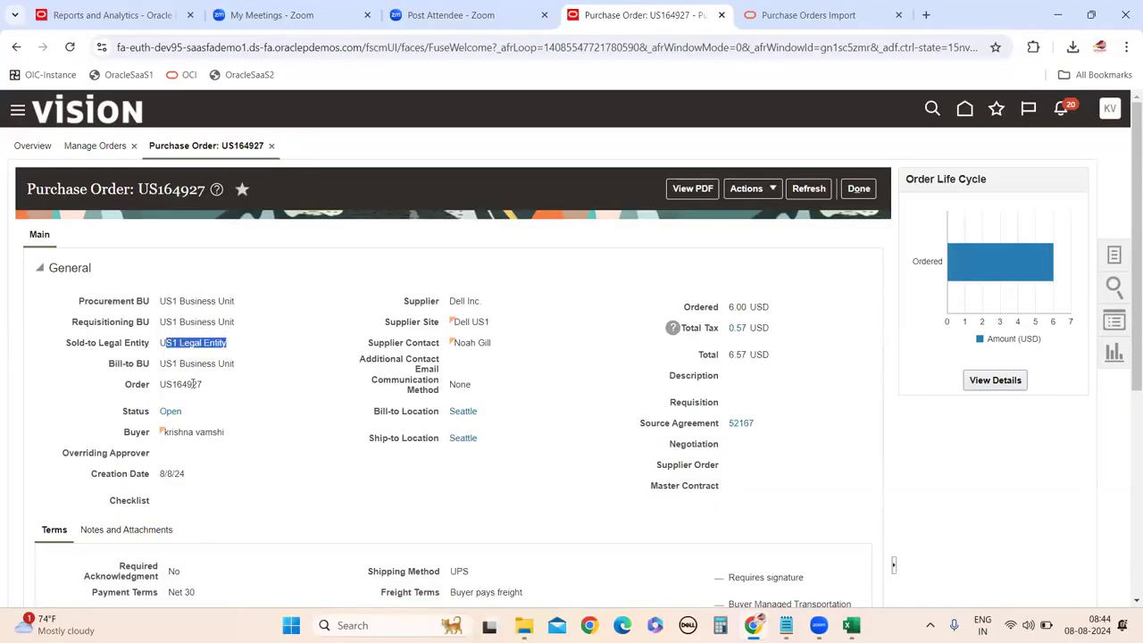
{"action": "left_click", "coordinate": [848, 545]}
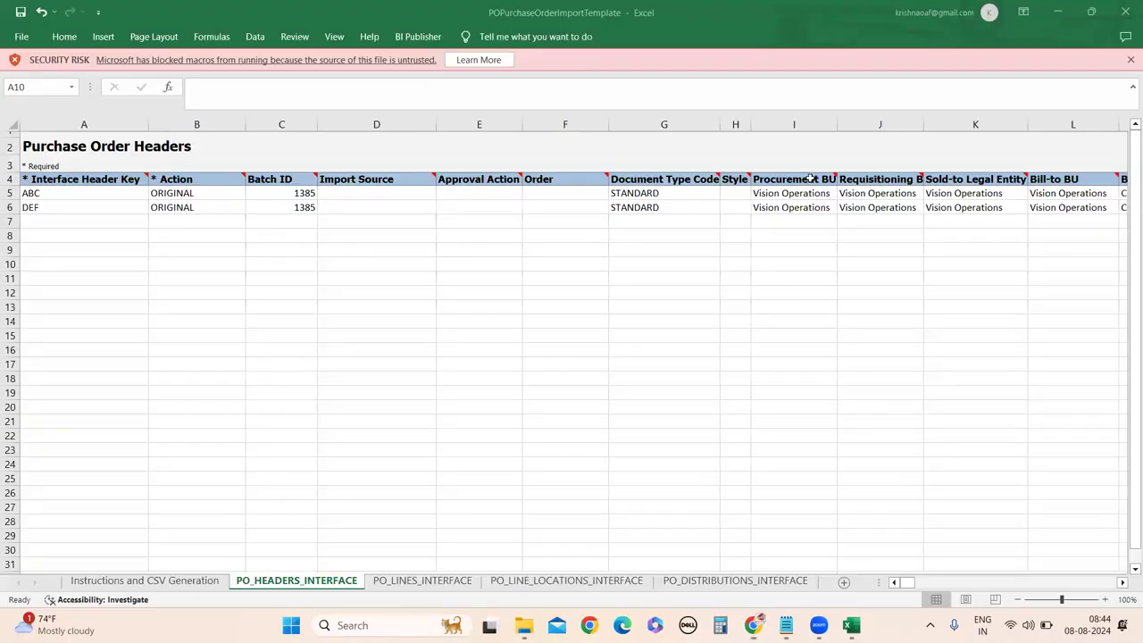
{"action": "left_click", "coordinate": [760, 560]}
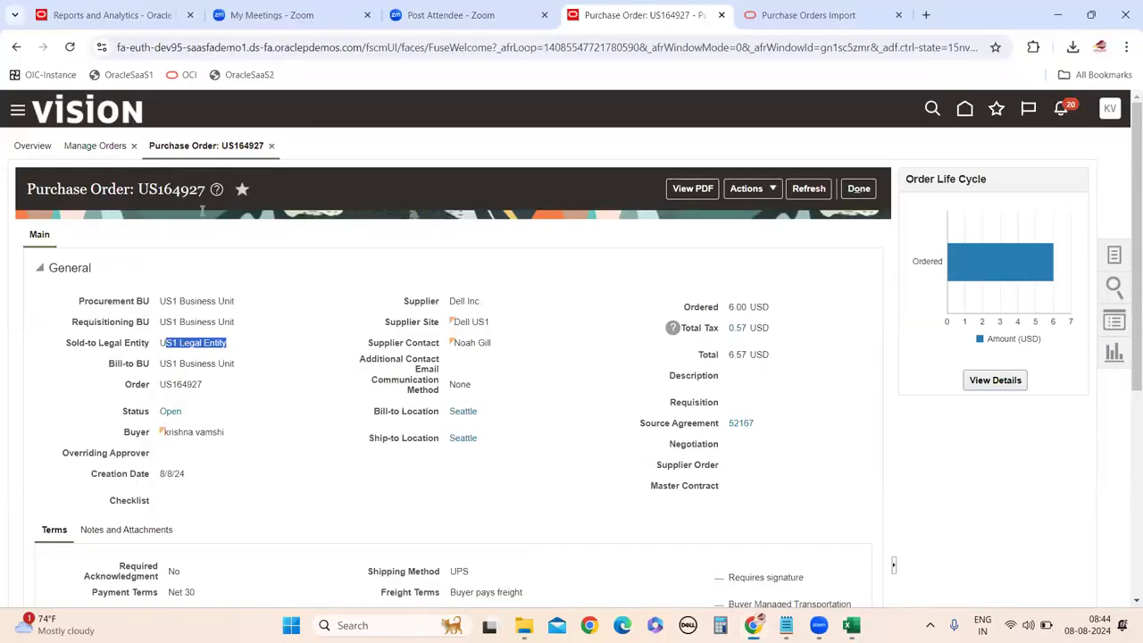
{"action": "mouse_move", "coordinate": [850, 622]}
{"action": "left_click", "coordinate": [853, 545]}
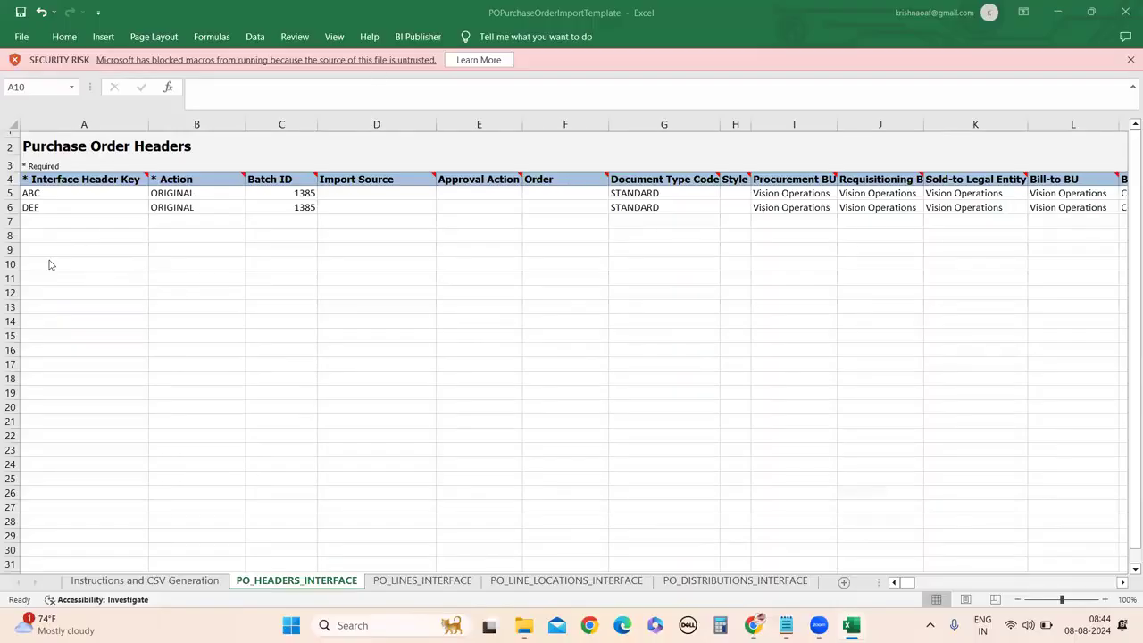
Replace the 1385 Batch IDs in C5 and C6 with new values 2000 and 200.
{"action": "double_click", "coordinate": [67, 222]}
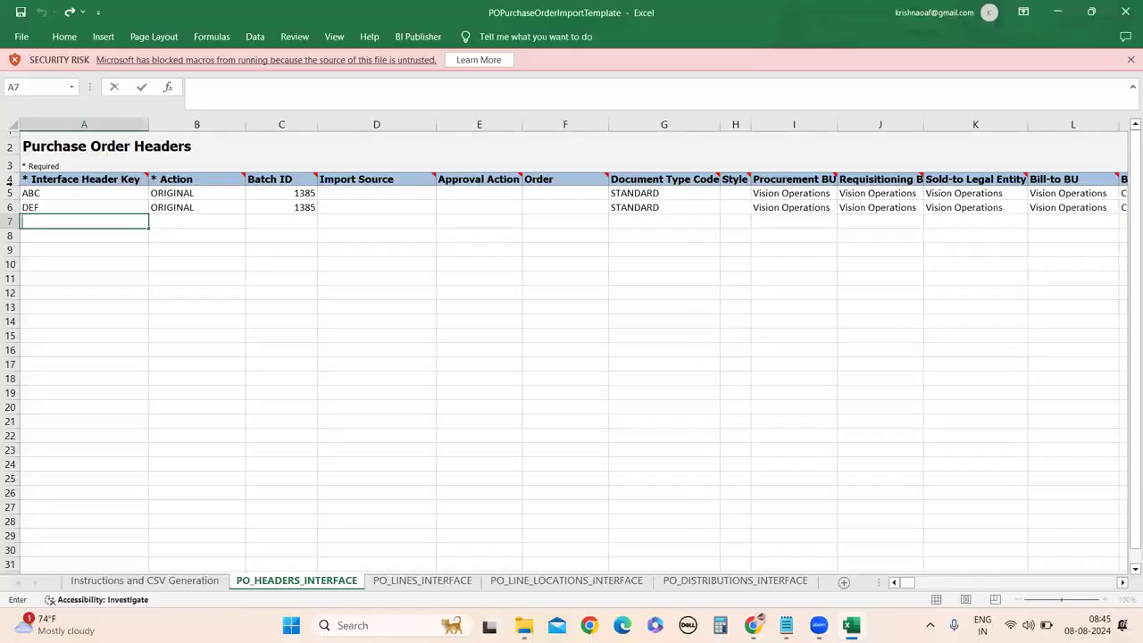
{"action": "left_click", "coordinate": [40, 204]}
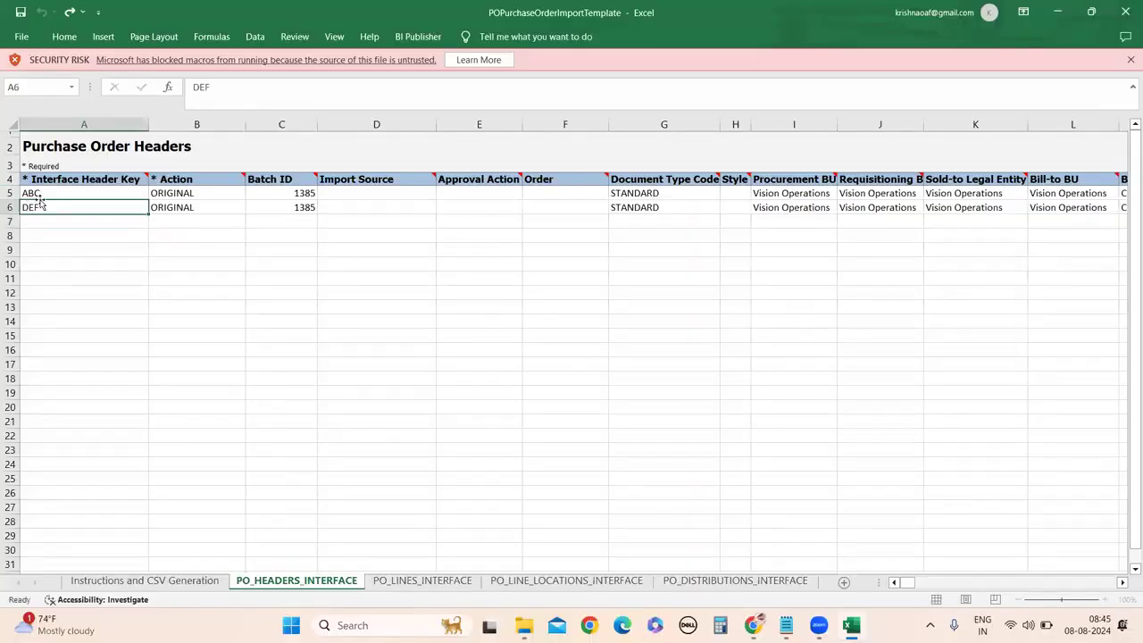
{"action": "double_click", "coordinate": [298, 195]}
{"action": "double_click", "coordinate": [294, 192]}
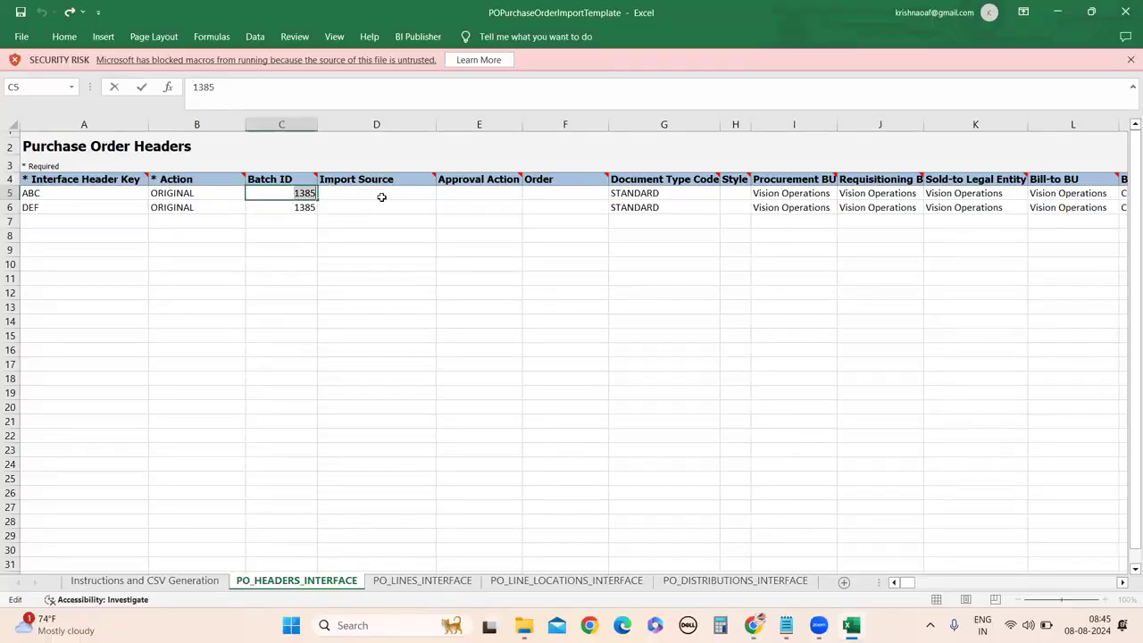
{"action": "type", "text": "2000"}
{"action": "double_click", "coordinate": [307, 209]}
{"action": "left_click_drag", "start_coordinate": [282, 209], "coordinate": [324, 214]}
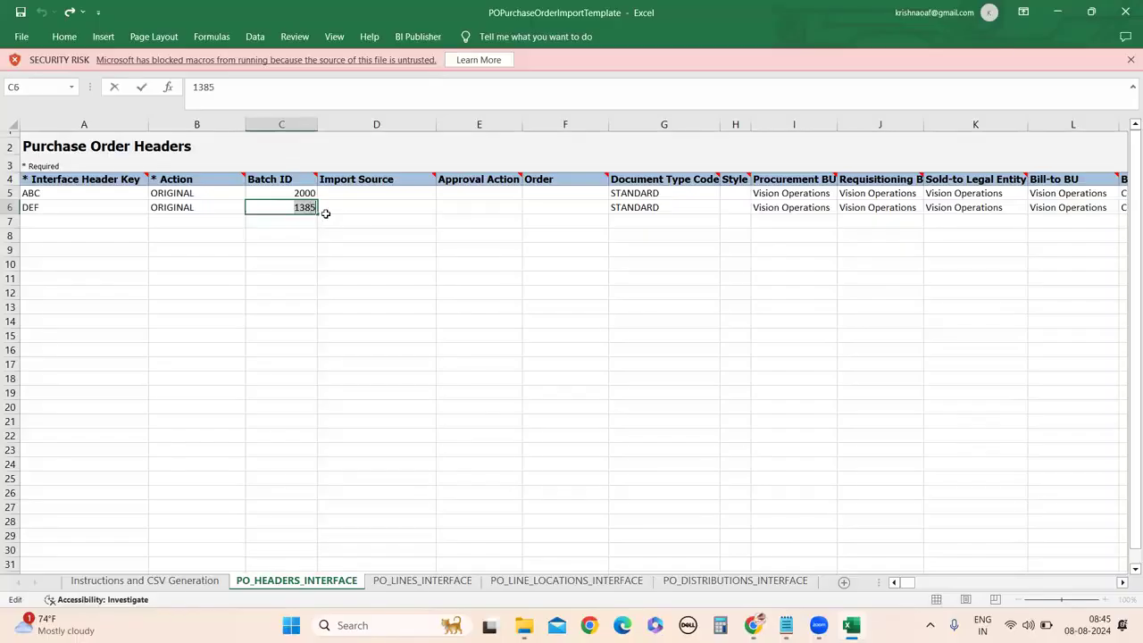
{"action": "type", "text": "200"}
{"action": "left_click", "coordinate": [120, 347]}
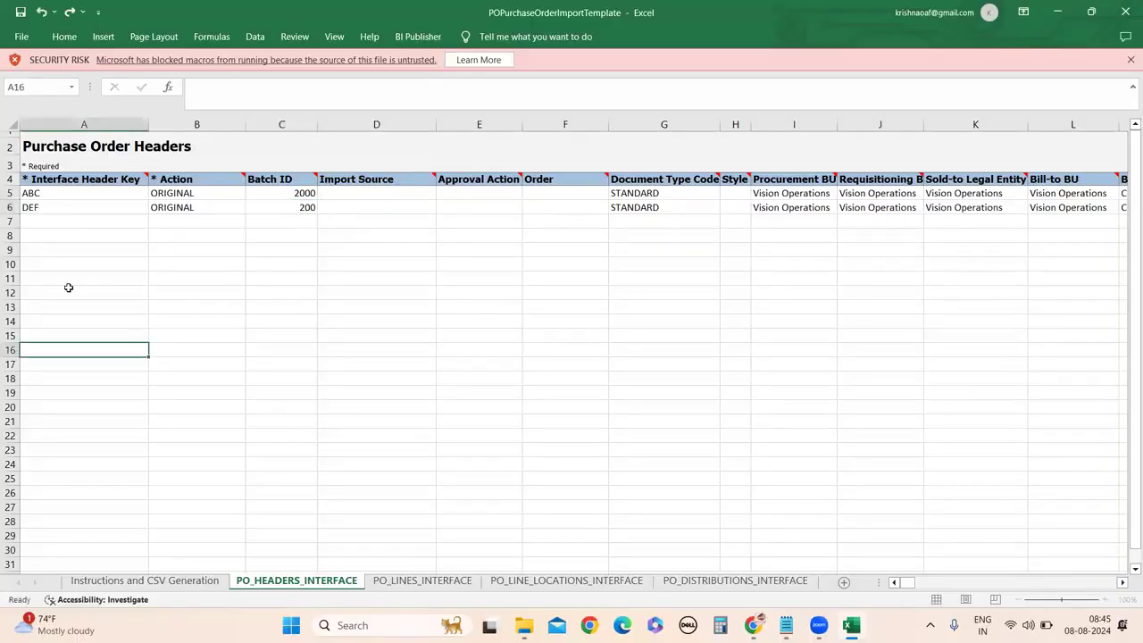
Rename header keys ABC and DEF in A5:A6 to H1 and H2.
{"action": "left_click", "coordinate": [49, 195]}
{"action": "double_click", "coordinate": [53, 194]}
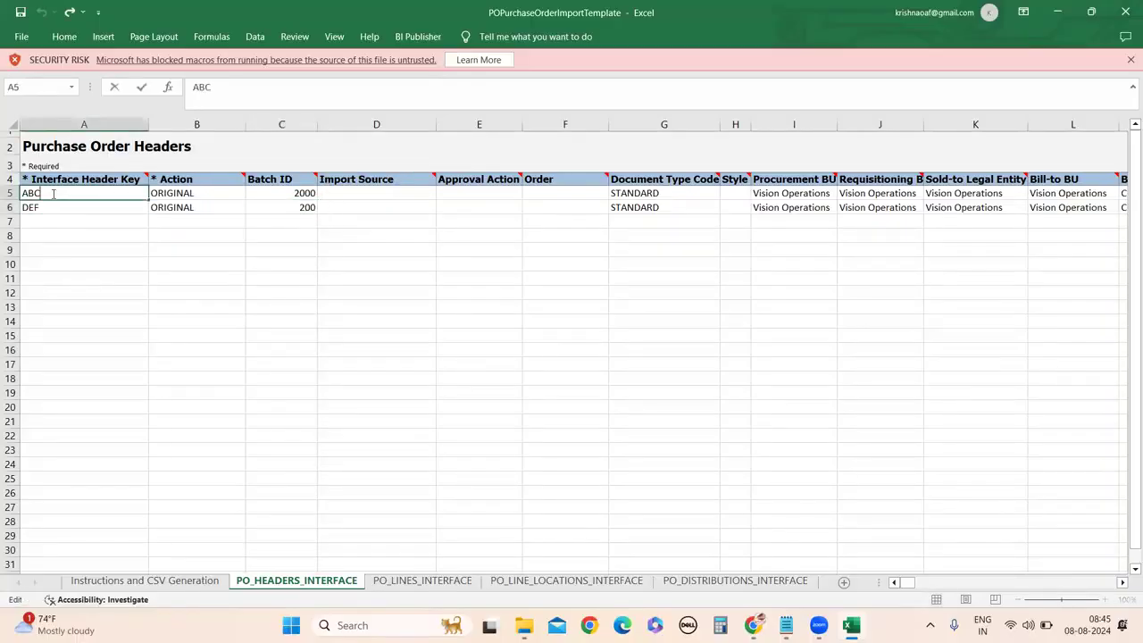
{"action": "left_click_drag", "start_coordinate": [52, 194], "coordinate": [9, 192]}
{"action": "type", "text": "H"}
{"action": "double_click", "coordinate": [84, 209]}
{"action": "key", "text": "BackSpace"}
{"action": "key", "text": "BackSpace"}
{"action": "key", "text": "BackSpace"}
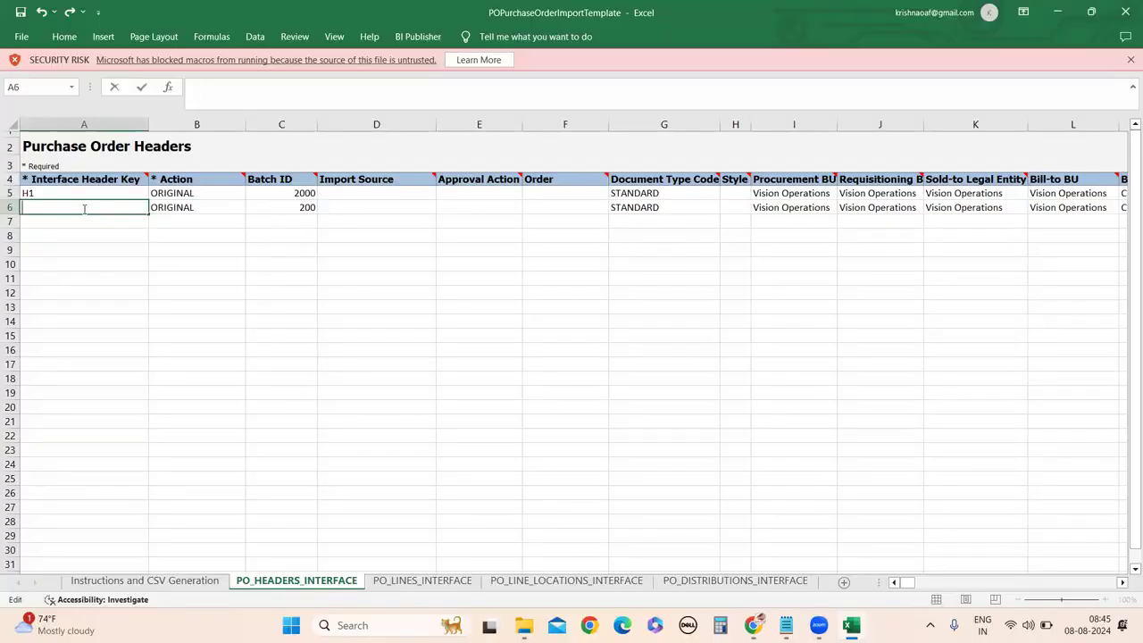
{"action": "type", "text": "H2"}
{"action": "left_click", "coordinate": [49, 194]}
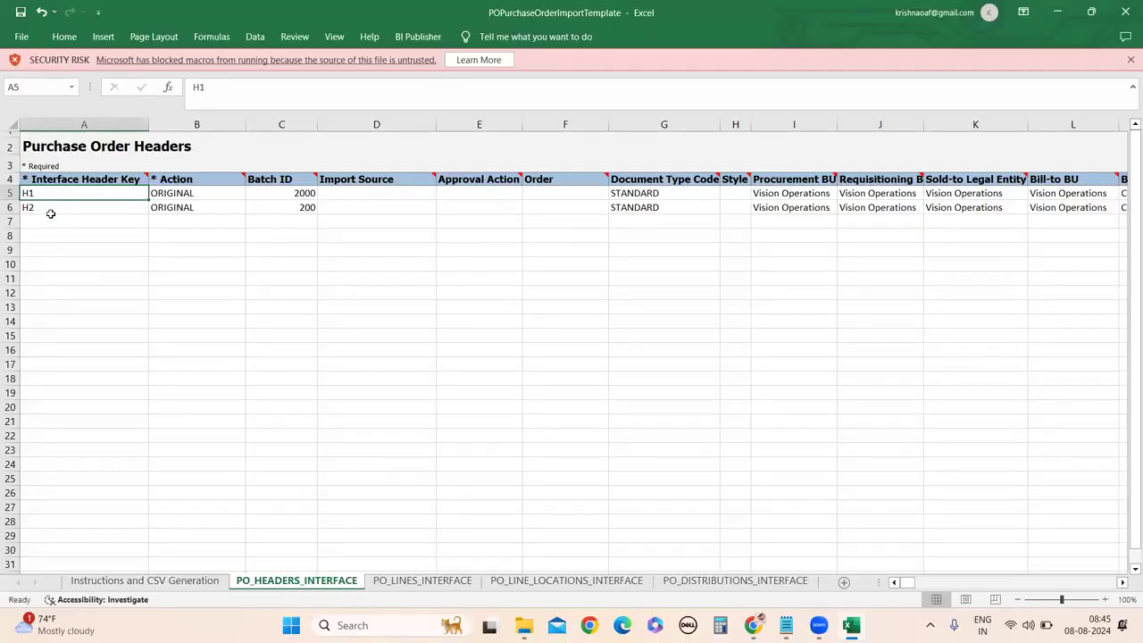
Correct the C6 Batch ID from 200 to 2000.
{"action": "left_click", "coordinate": [310, 208]}
{"action": "double_click", "coordinate": [310, 208]}
{"action": "type", "text": "0"}
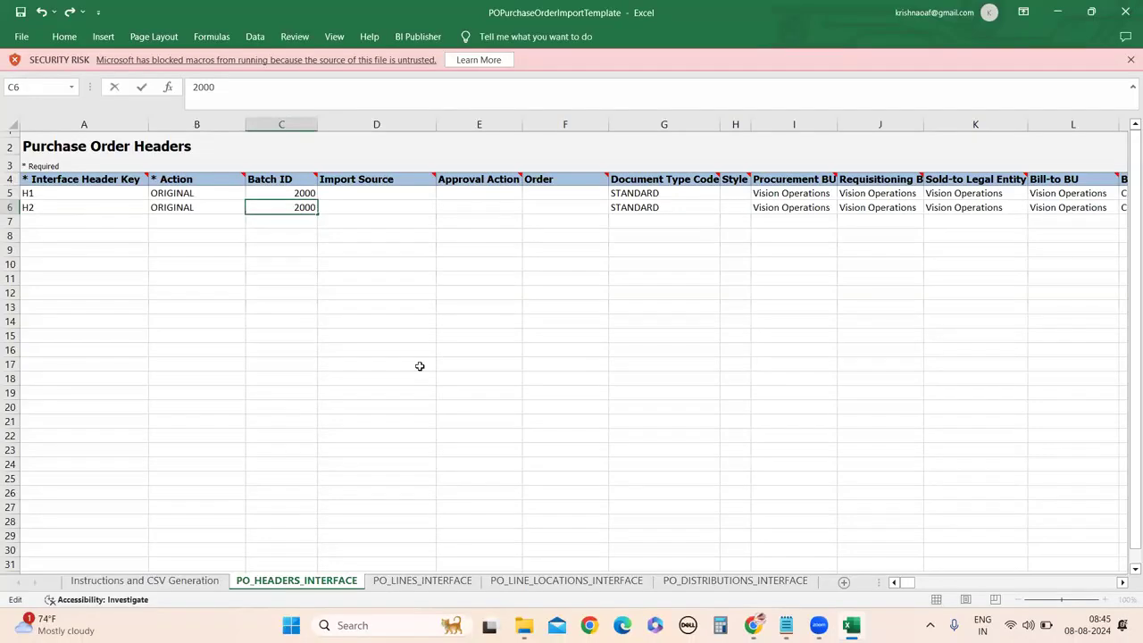
{"action": "left_click", "coordinate": [420, 365]}
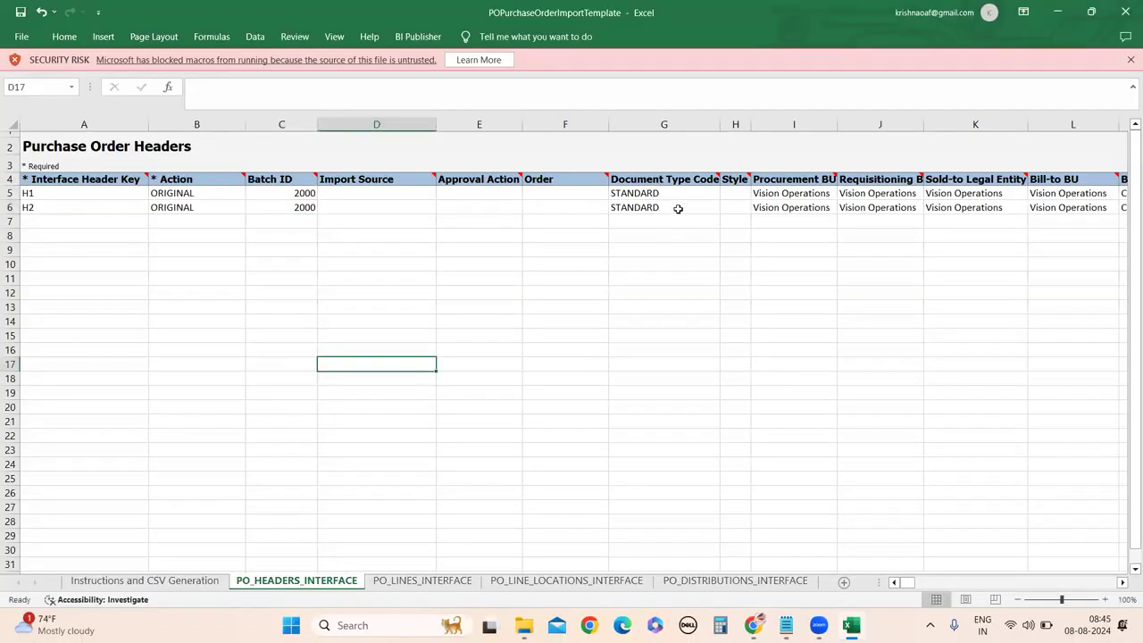
{"action": "left_click", "coordinate": [1122, 582]}
{"action": "left_click", "coordinate": [1122, 582]}
{"action": "left_click", "coordinate": [1122, 582]}
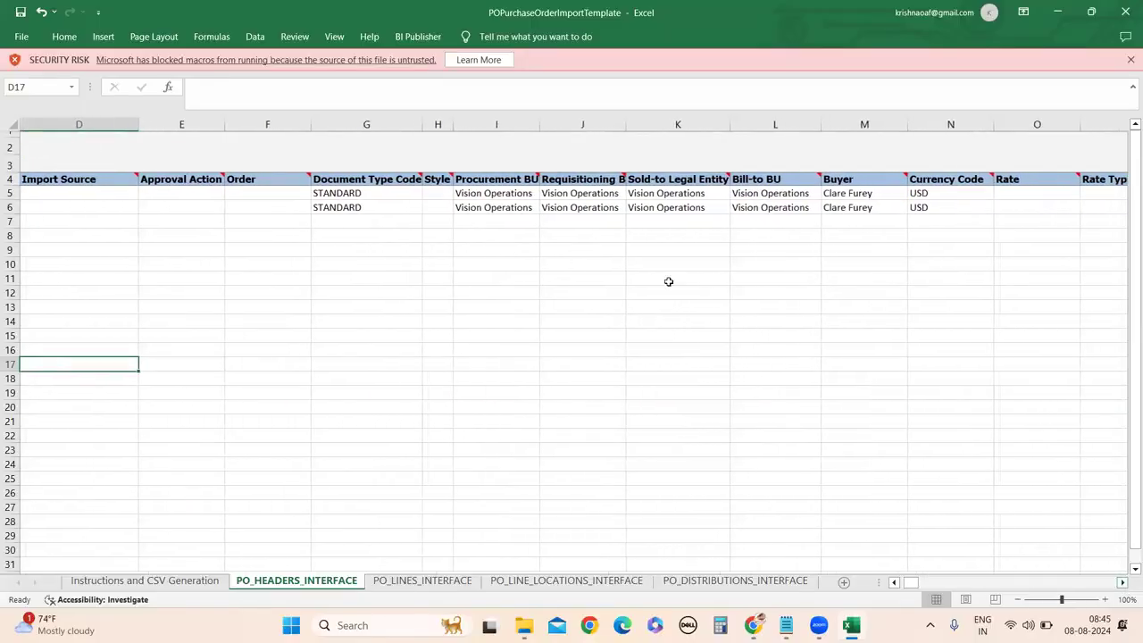
Widen the Procurement BU column and copy US1 Business Unit from purchase order US164927.
{"action": "left_click", "coordinate": [482, 195]}
{"action": "left_click_drag", "start_coordinate": [541, 124], "coordinate": [581, 125]}
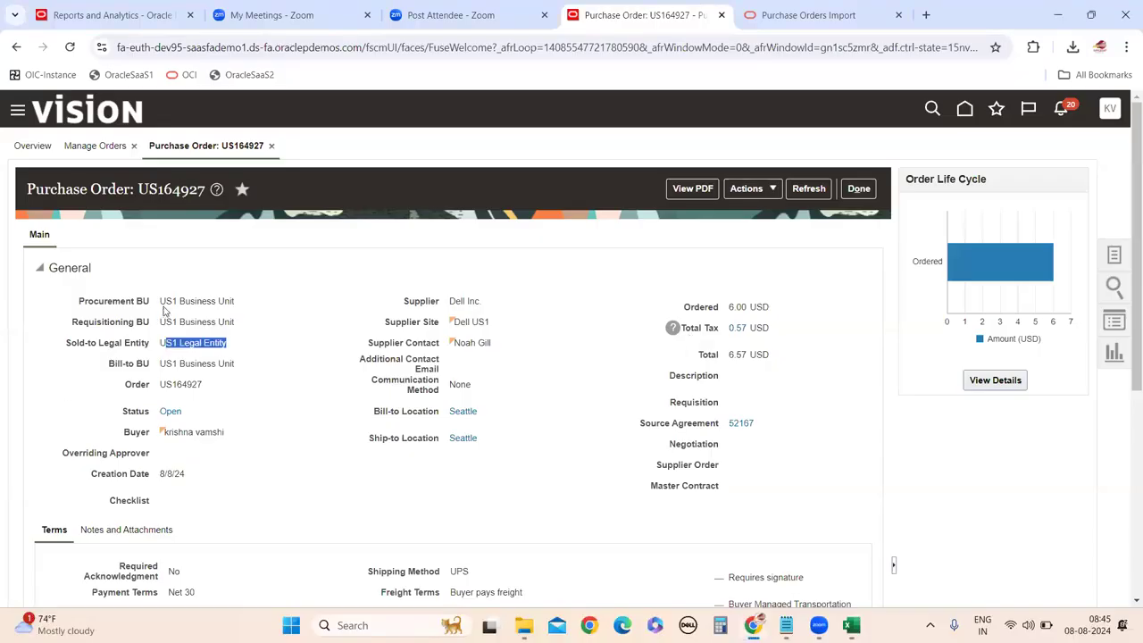
{"action": "left_click", "coordinate": [162, 303]}
{"action": "left_click_drag", "start_coordinate": [159, 303], "coordinate": [246, 311]}
{"action": "key", "text": "ctrl+c"}
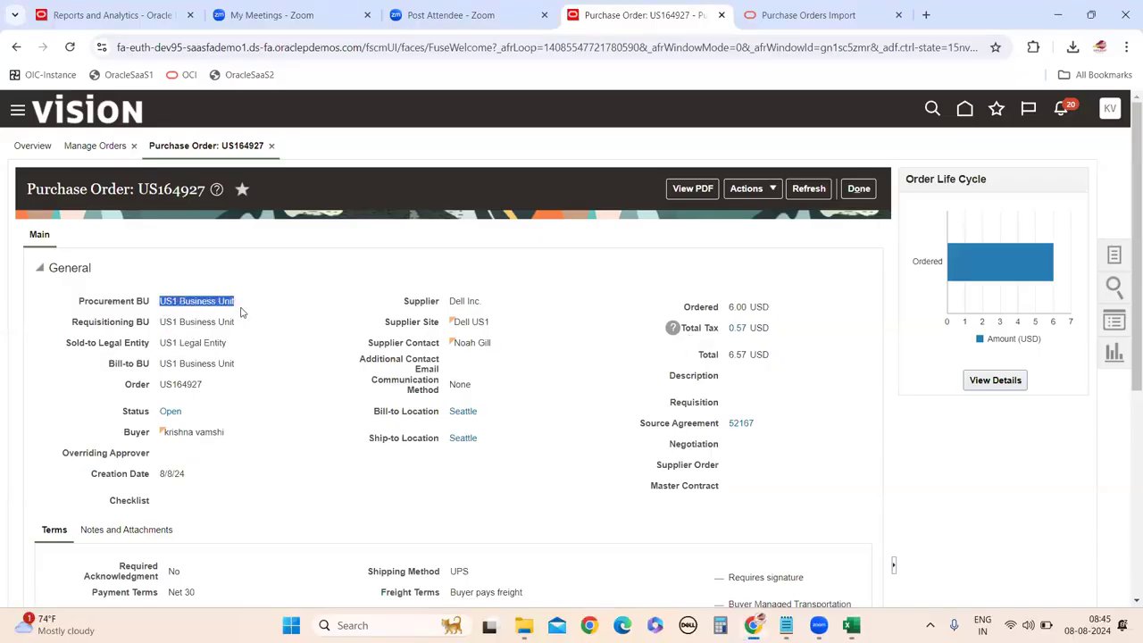
{"action": "mouse_move", "coordinate": [753, 625]}
{"action": "mouse_move", "coordinate": [850, 625]}
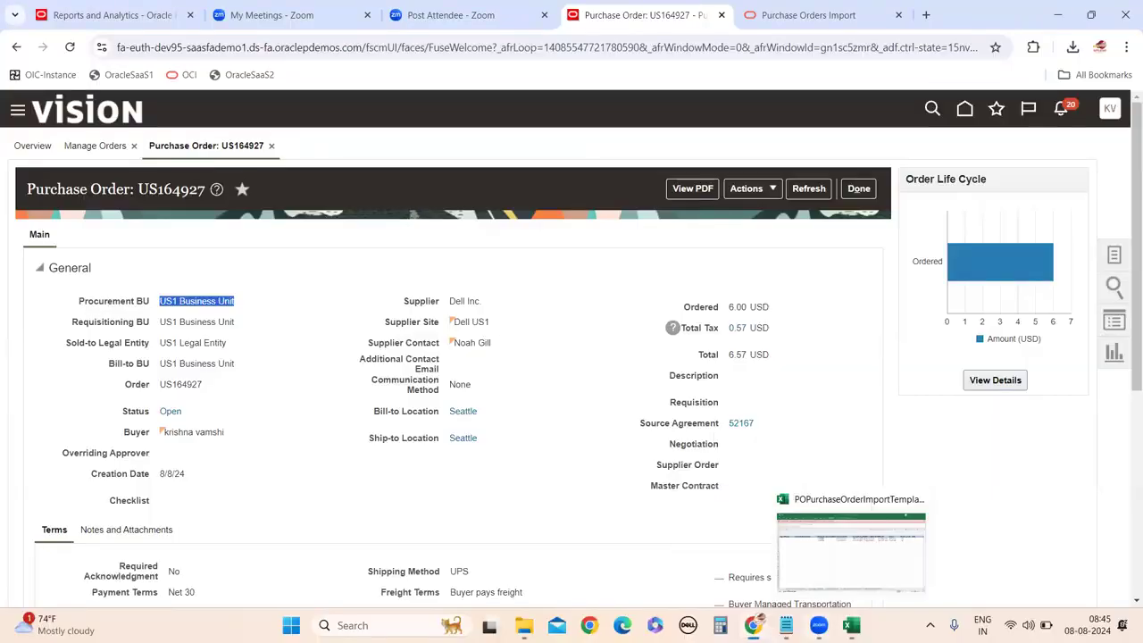
{"action": "left_click", "coordinate": [864, 563]}
Paste US1 Business Unit into Procurement BU cells I5 and I6.
{"action": "double_click", "coordinate": [526, 193]}
{"action": "double_click", "coordinate": [528, 192]}
{"action": "key", "text": "shift+Home"}
{"action": "key", "text": "ctrl+v"}
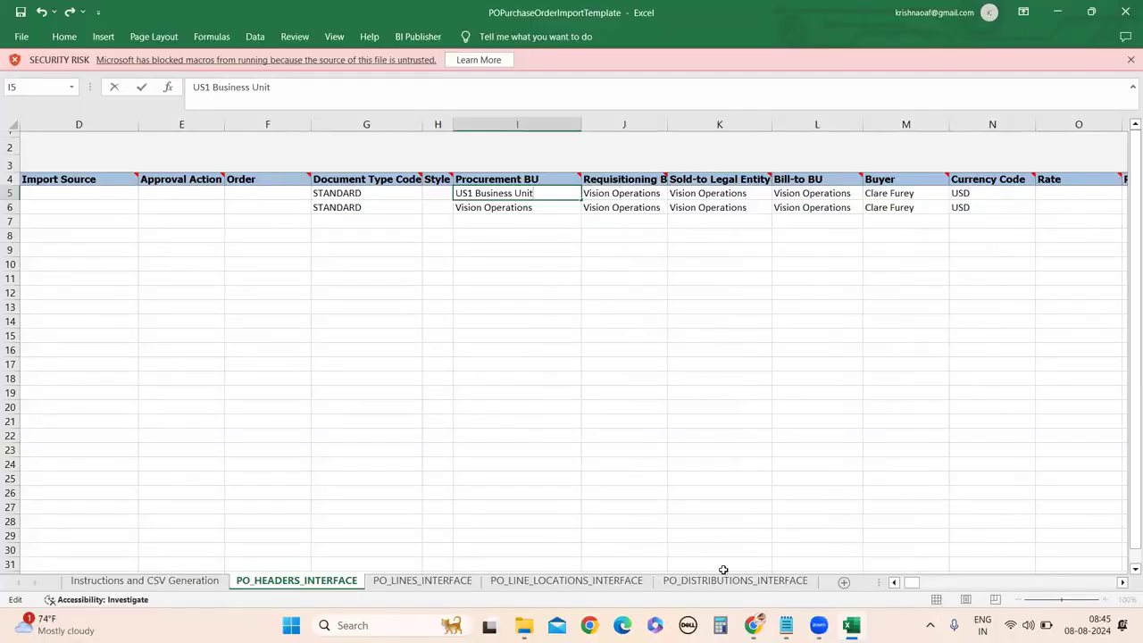
{"action": "left_click", "coordinate": [490, 207]}
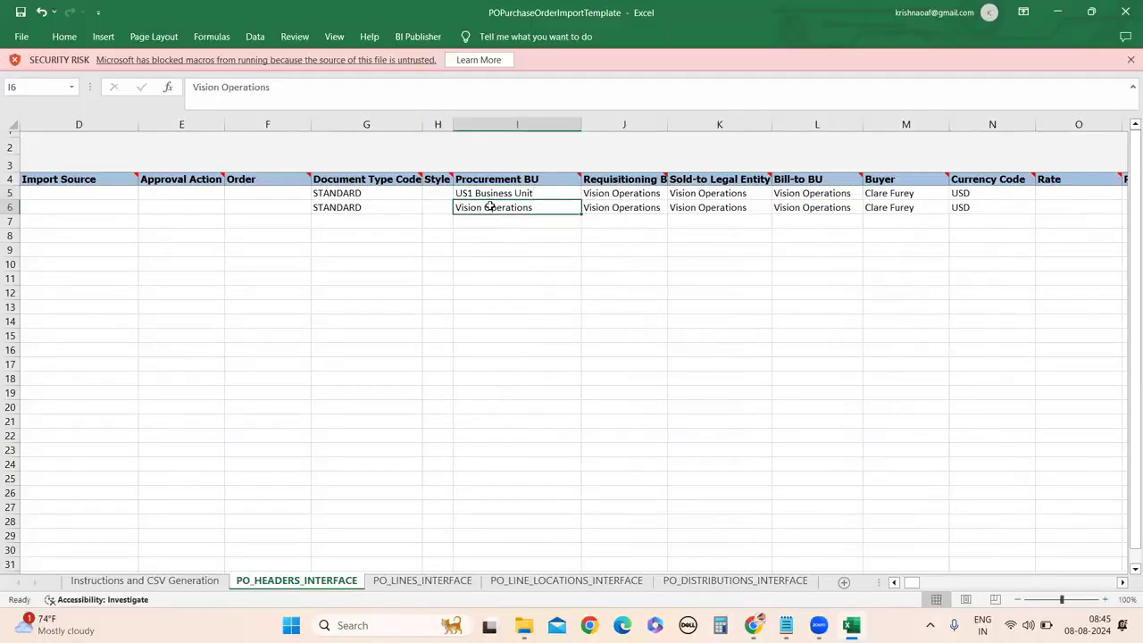
{"action": "double_click", "coordinate": [490, 207]}
{"action": "key", "text": "shift+Home"}
{"action": "key", "text": "ctrl+v"}
{"action": "left_click", "coordinate": [510, 299]}
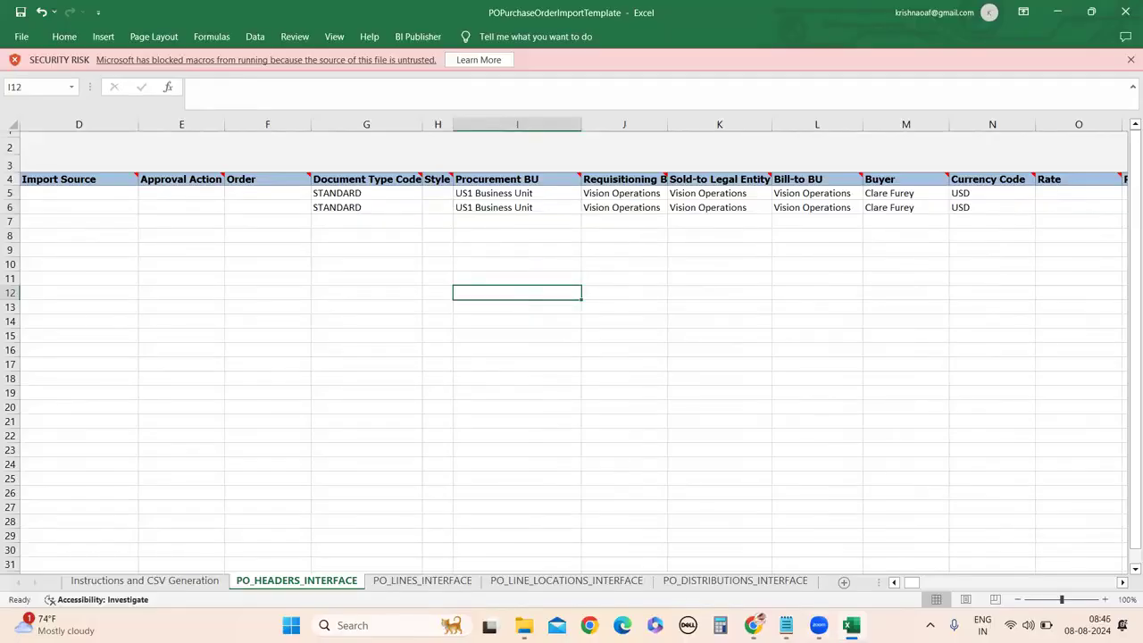
Copy the order's Requisitioning BU and paste US1 Business Unit into J5 and J6, widening column J.
{"action": "mouse_move", "coordinate": [752, 620]}
{"action": "left_click", "coordinate": [738, 551]}
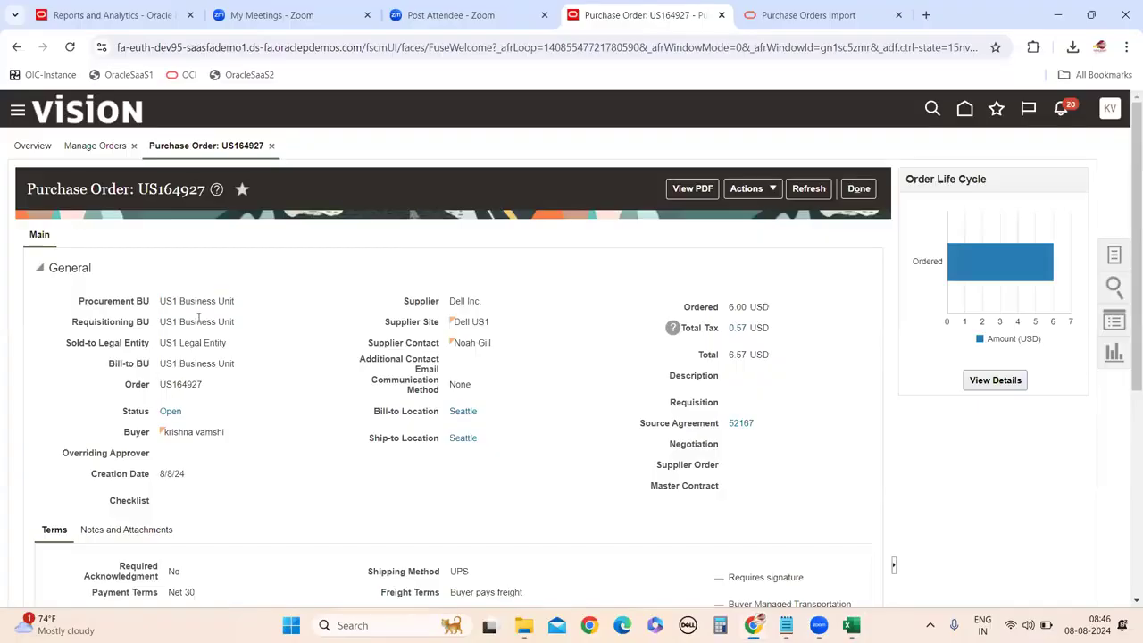
{"action": "left_click_drag", "start_coordinate": [161, 321], "coordinate": [244, 327]}
{"action": "key", "text": "ctrl+c"}
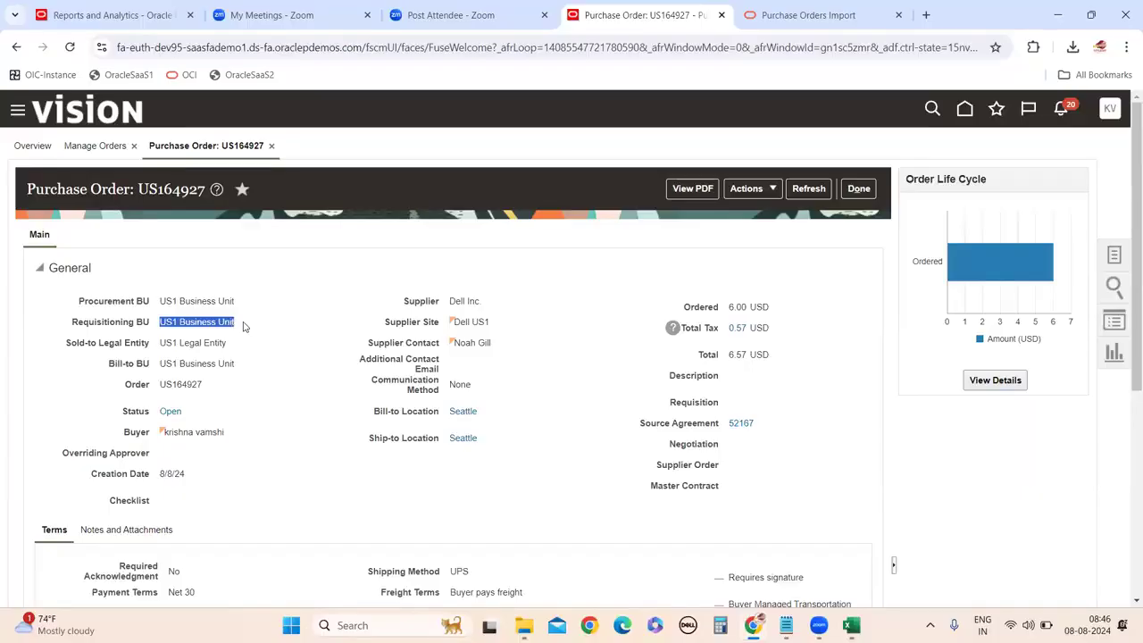
{"action": "mouse_move", "coordinate": [851, 625]}
{"action": "left_click", "coordinate": [864, 575]}
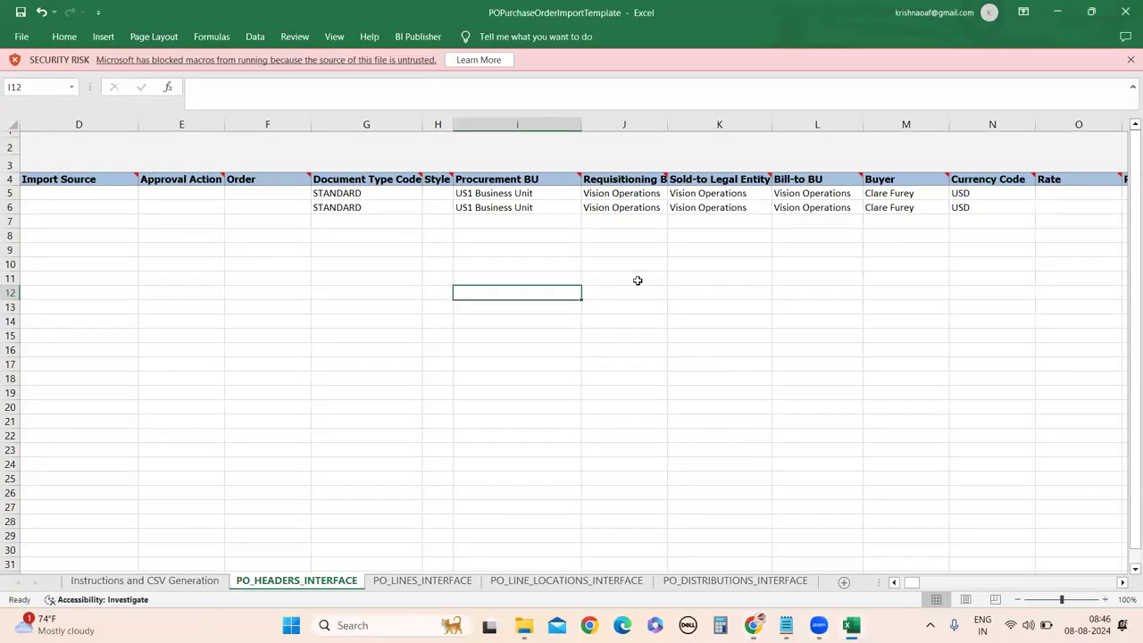
{"action": "left_click_drag", "start_coordinate": [669, 126], "coordinate": [695, 128]}
{"action": "left_click", "coordinate": [633, 195]}
{"action": "right_click", "coordinate": [633, 194]}
{"action": "key", "text": "ctrl+v"}
{"action": "left_click", "coordinate": [624, 208]}
{"action": "triple_click", "coordinate": [624, 207]}
{"action": "key", "text": "ctrl+v"}
{"action": "left_click", "coordinate": [624, 358]}
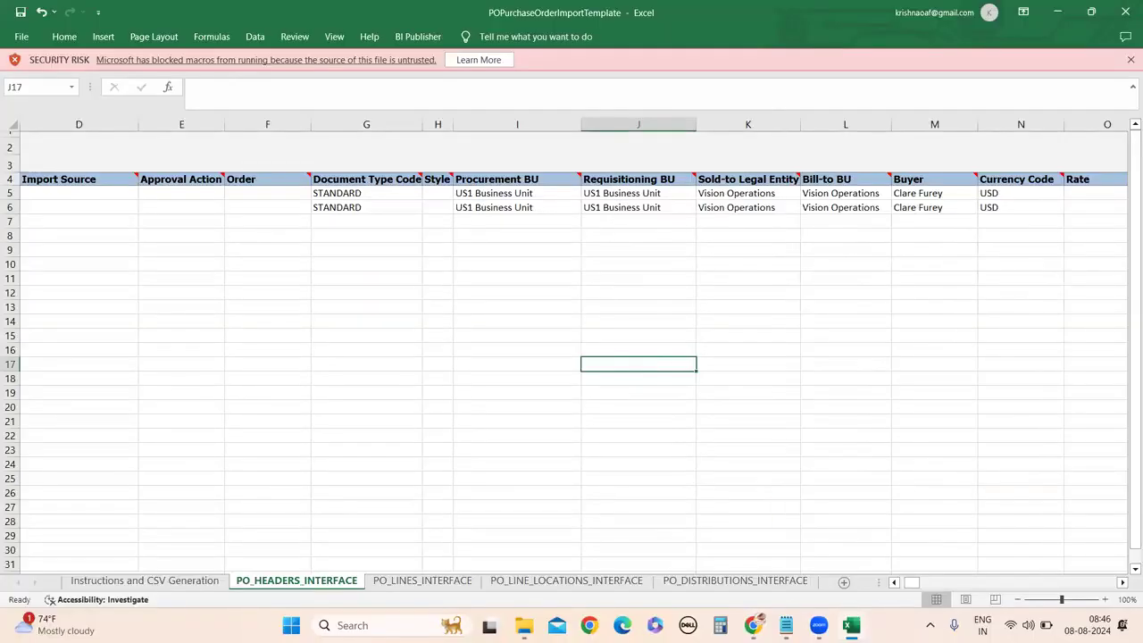
Copy the Sold-to Legal Entity value from purchase order US164927.
{"action": "mouse_move", "coordinate": [753, 625]}
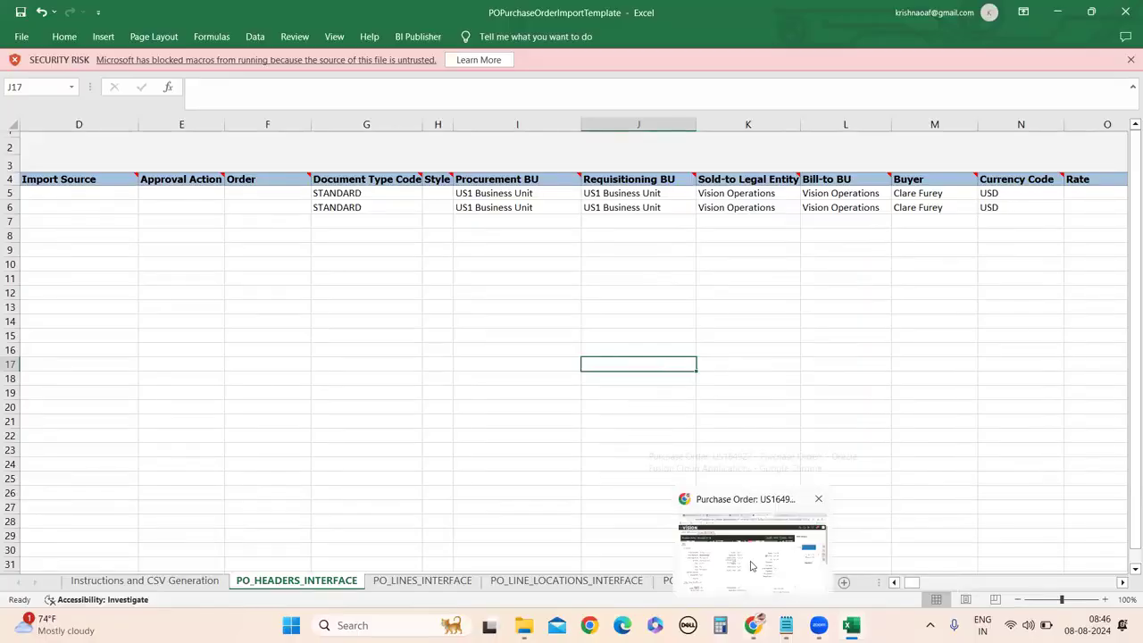
{"action": "left_click", "coordinate": [751, 565]}
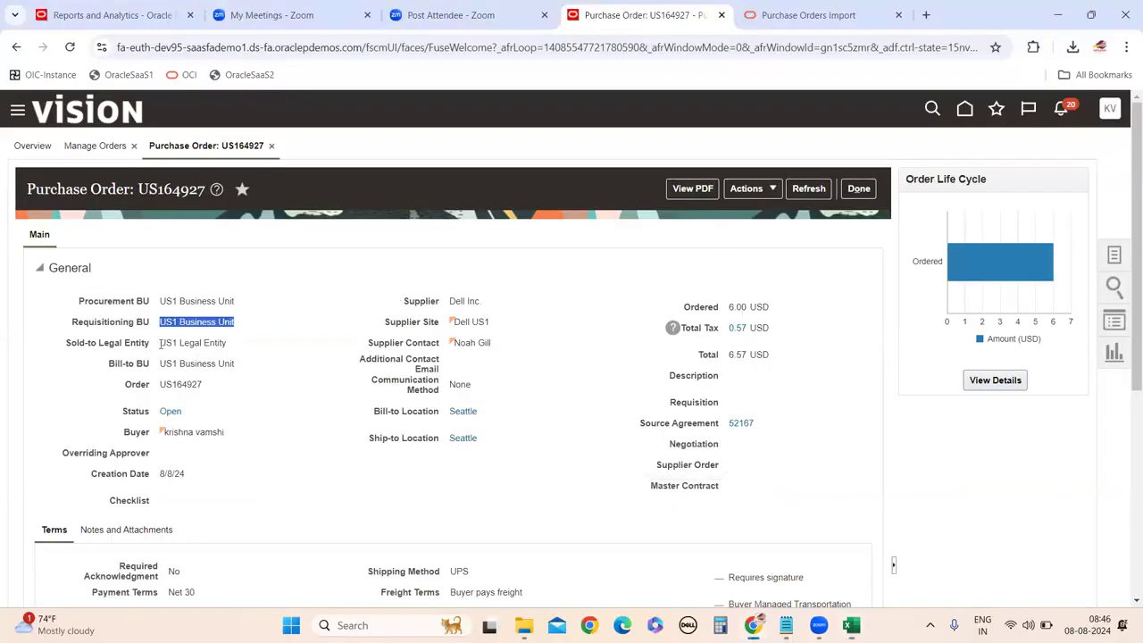
{"action": "left_click_drag", "start_coordinate": [161, 342], "coordinate": [238, 348]}
{"action": "key", "text": "ctrl+c"}
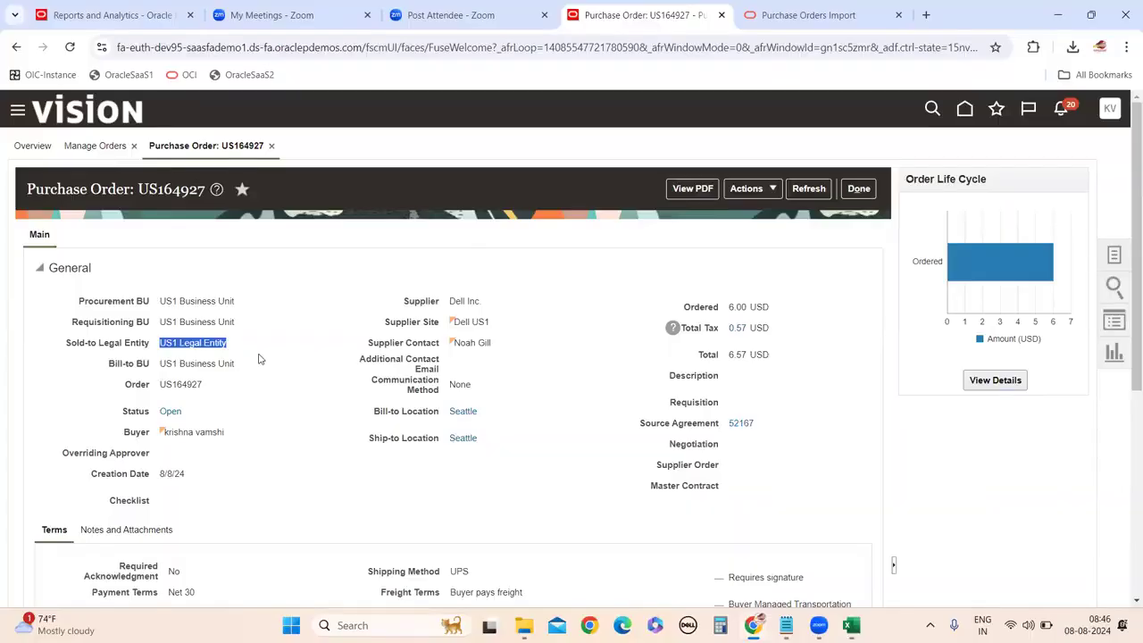
{"action": "mouse_move", "coordinate": [851, 624]}
{"action": "left_click", "coordinate": [821, 546]}
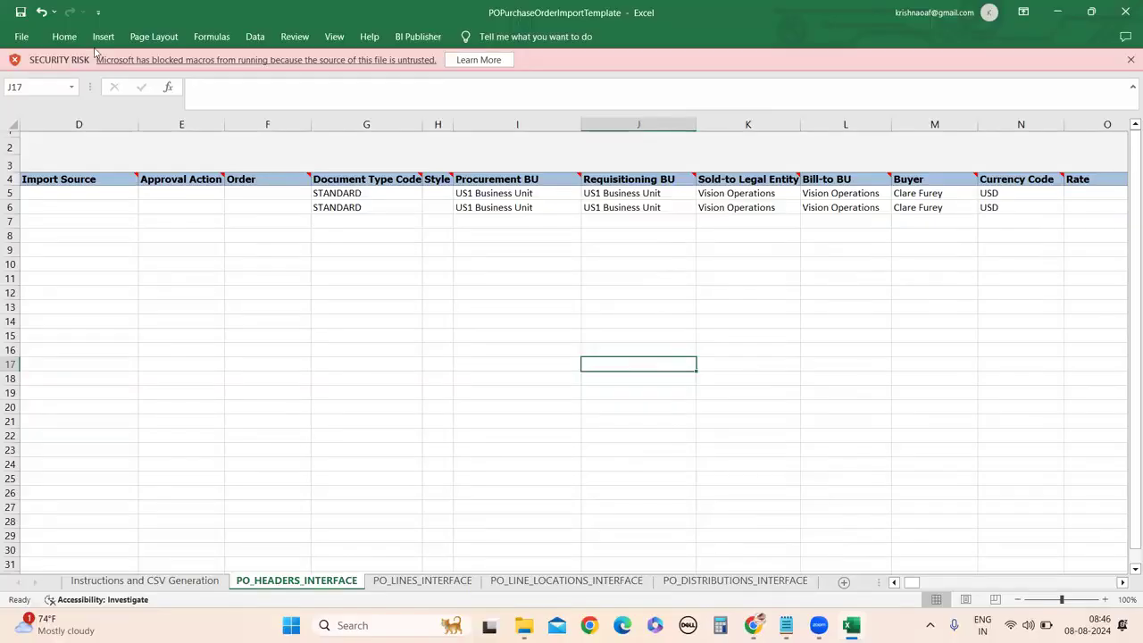
Close the workbook and bring up the import template's file options in the FBDI folder.
{"action": "left_click", "coordinate": [1125, 11]}
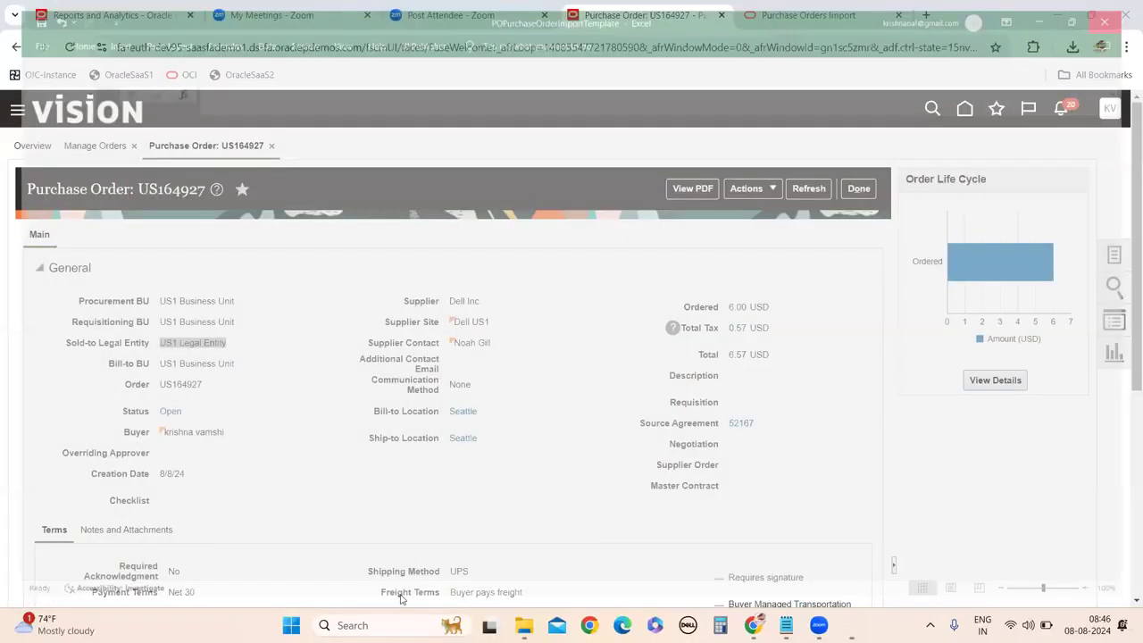
{"action": "mouse_move", "coordinate": [540, 625]}
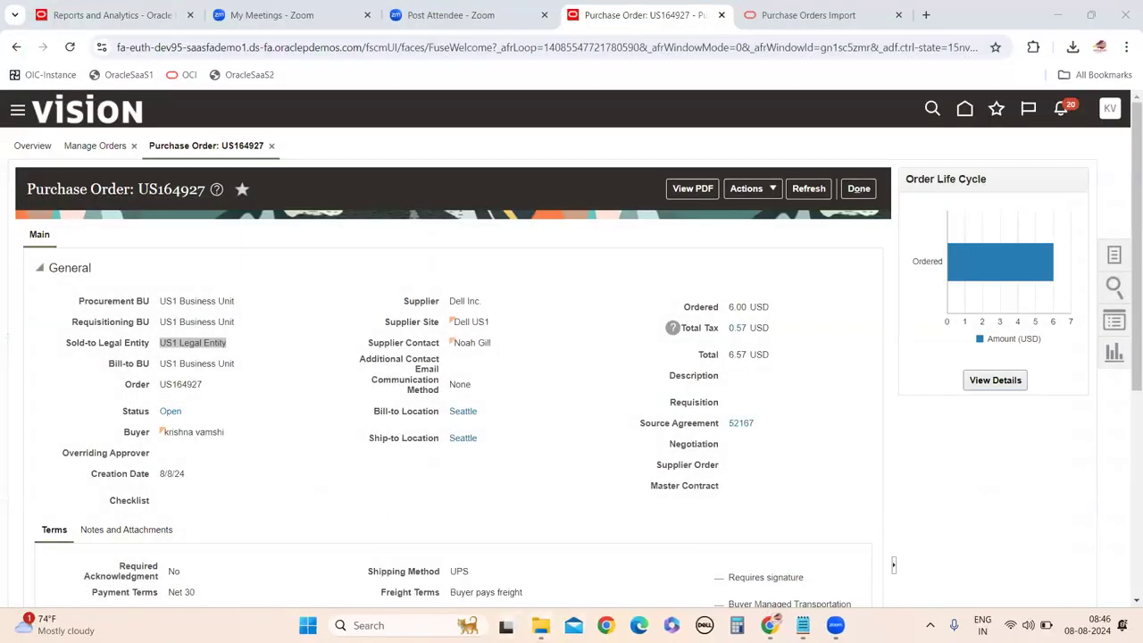
{"action": "left_click", "coordinate": [620, 589]}
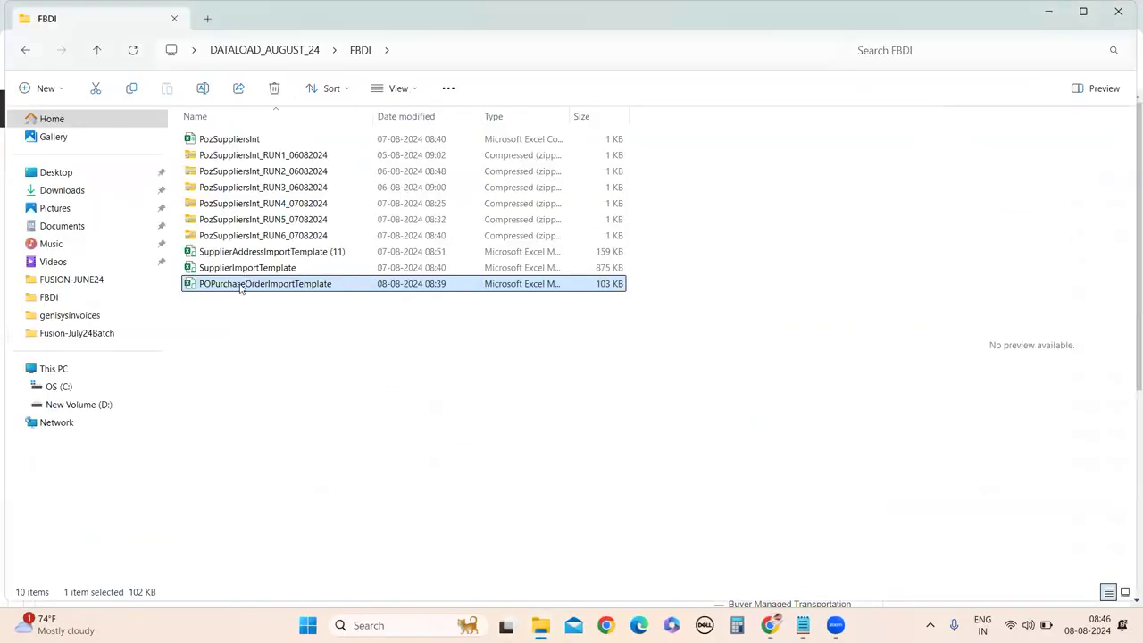
{"action": "right_click", "coordinate": [241, 287]}
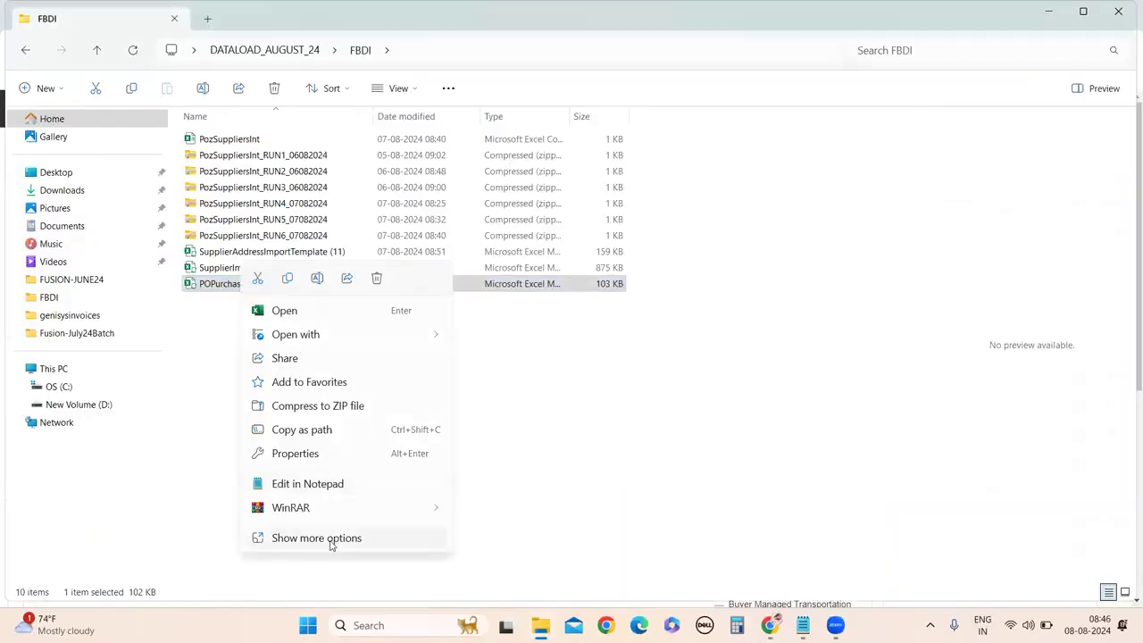
Unblock POPurchaseOrderImportTemplate in its Properties and reopen it in Excel.
{"action": "left_click", "coordinate": [332, 540]}
{"action": "left_click", "coordinate": [322, 595]}
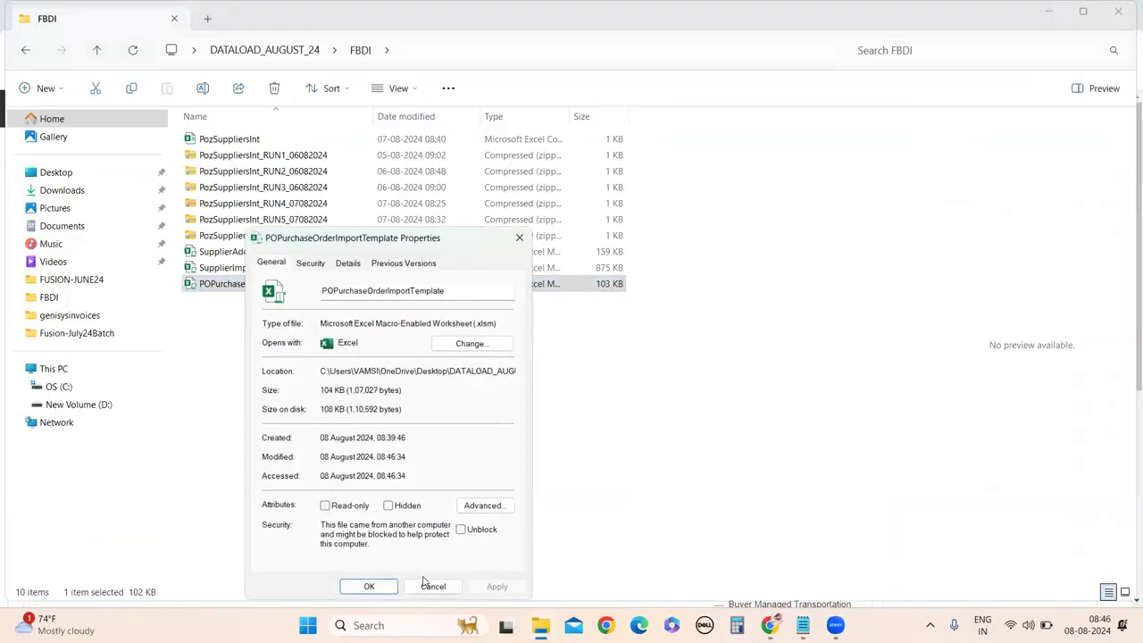
{"action": "left_click", "coordinate": [461, 530]}
{"action": "left_click", "coordinate": [497, 585]}
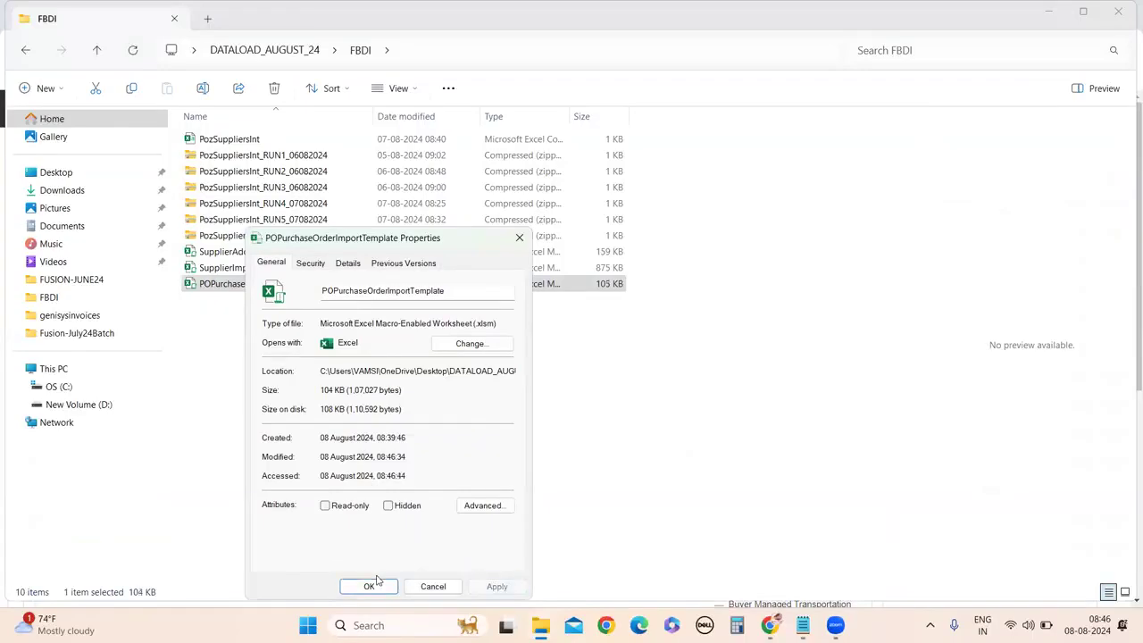
{"action": "left_click", "coordinate": [366, 587]}
{"action": "double_click", "coordinate": [250, 286]}
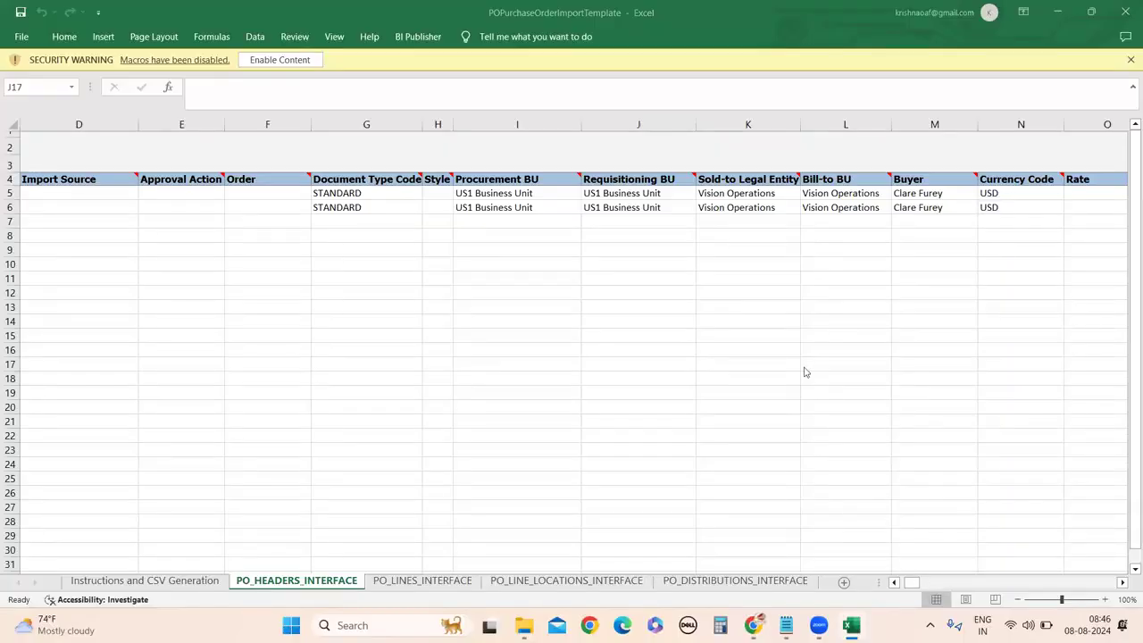
Paste US1 Legal Entity into Sold-to Legal Entity cells K5 and K6.
{"action": "left_click", "coordinate": [177, 581]}
{"action": "scroll", "coordinate": [247, 346], "scroll_direction": "up", "scroll_amount": 6}
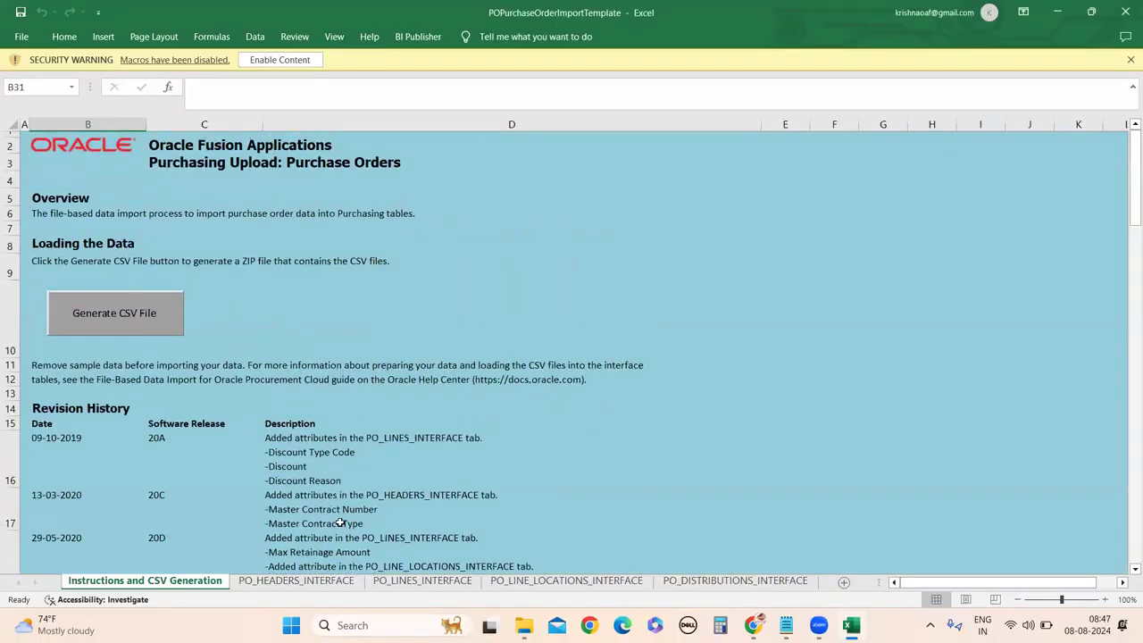
{"action": "left_click", "coordinate": [283, 582]}
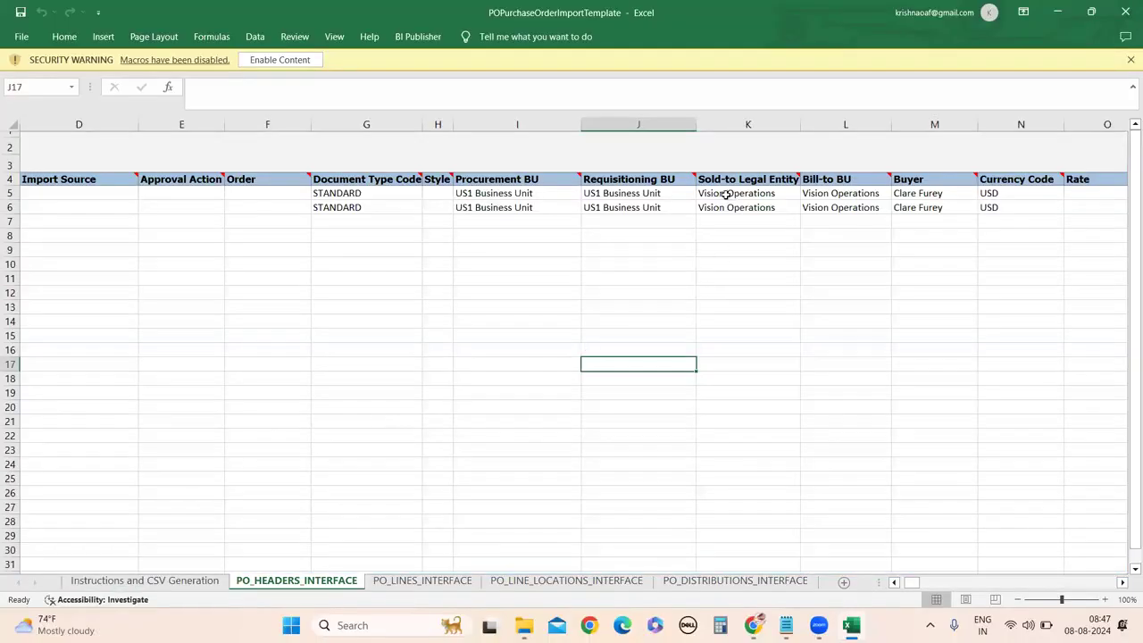
{"action": "double_click", "coordinate": [774, 194]}
{"action": "left_click_drag", "start_coordinate": [775, 194], "coordinate": [700, 193]}
{"action": "key", "text": "ctrl+v"}
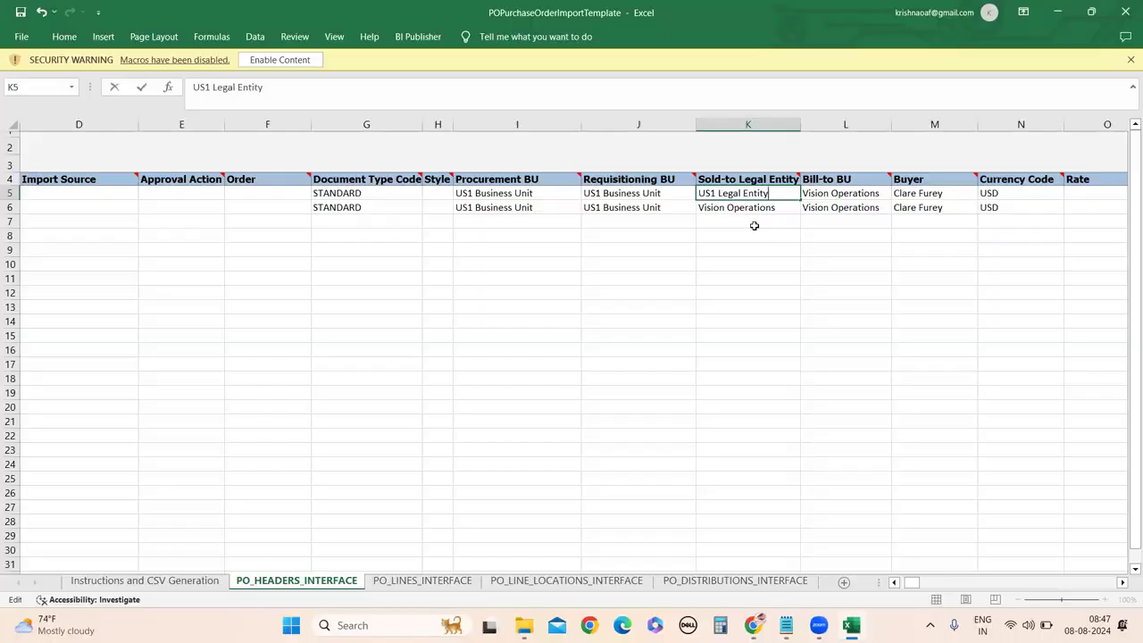
{"action": "left_click", "coordinate": [732, 208]}
{"action": "double_click", "coordinate": [737, 208]}
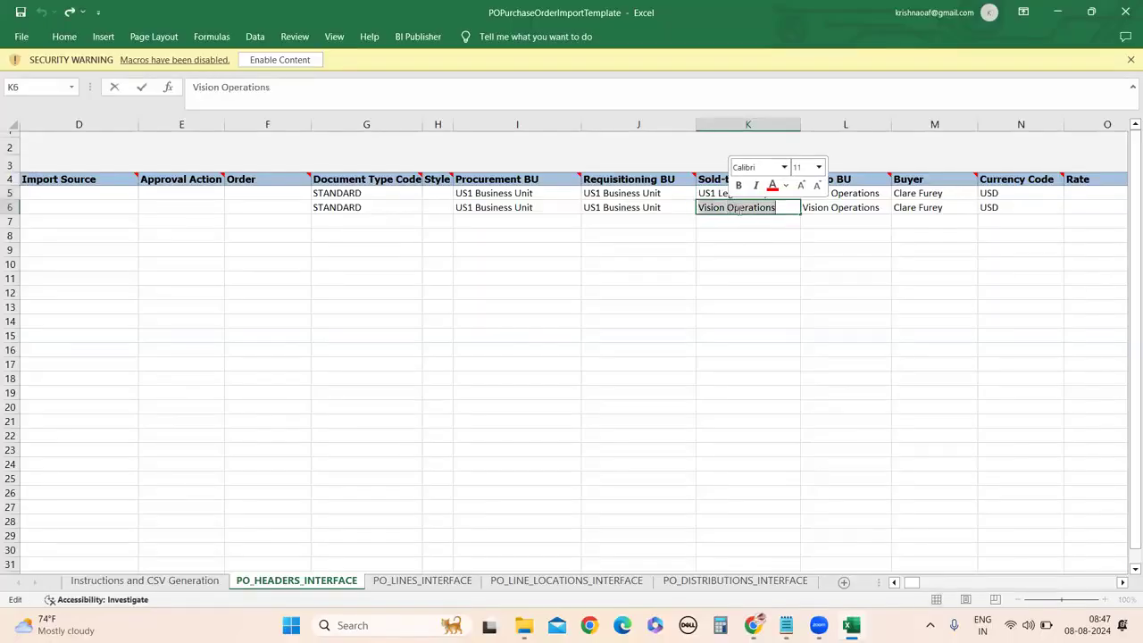
{"action": "key", "text": "ctrl+v"}
{"action": "left_click", "coordinate": [742, 262]}
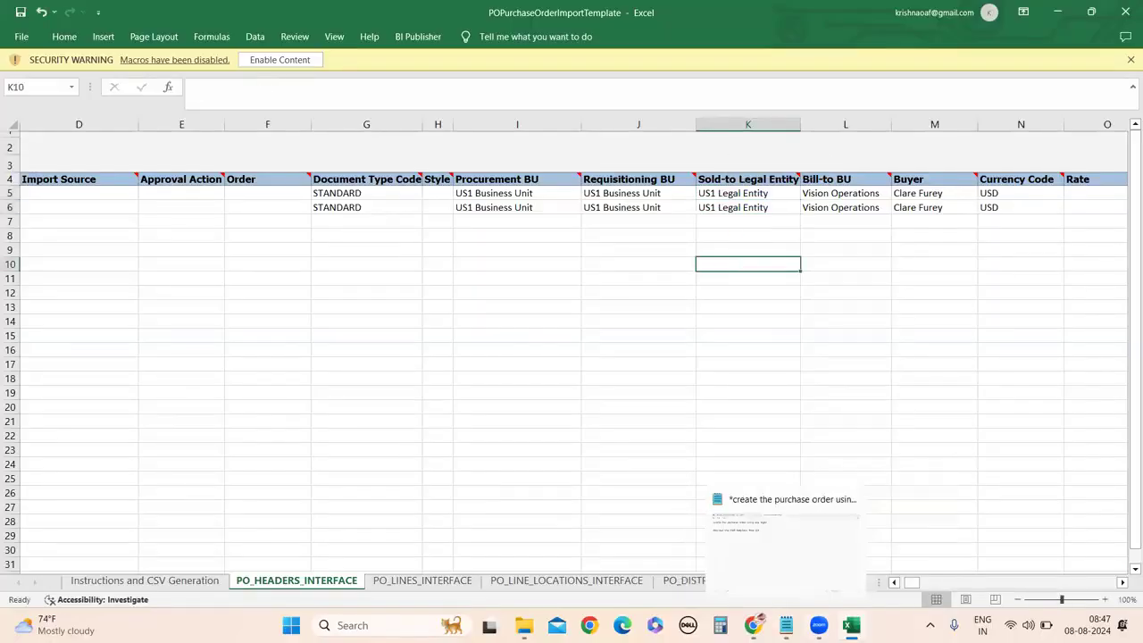
Copy the order's Bill-to BU and paste US1 Business Unit into L5 and L6.
{"action": "mouse_move", "coordinate": [851, 625]}
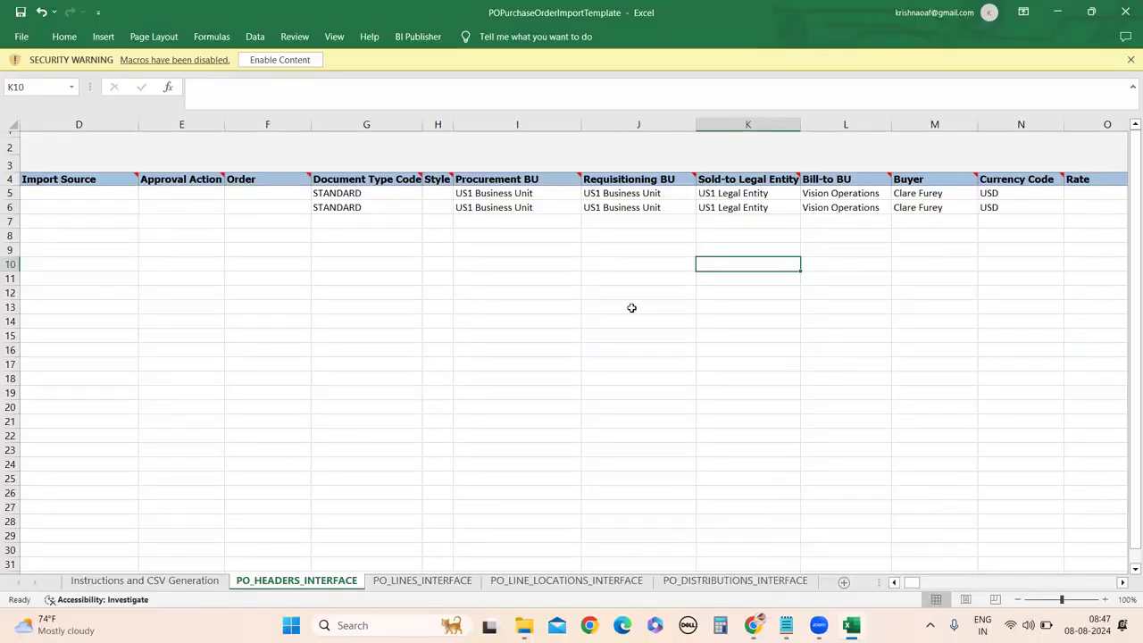
{"action": "mouse_move", "coordinate": [752, 625]}
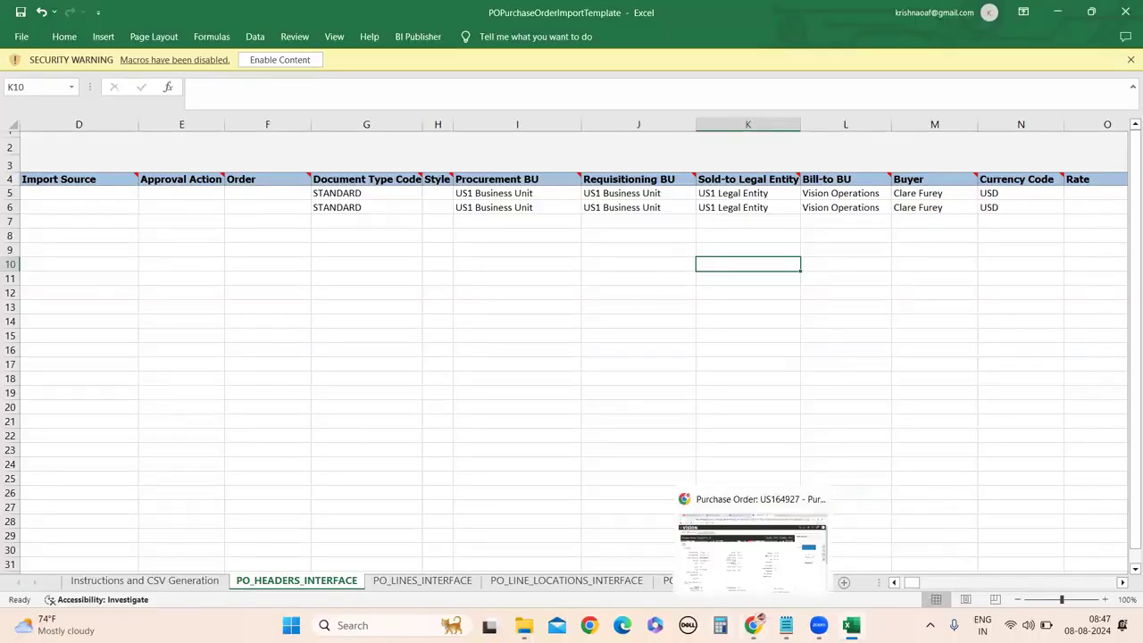
{"action": "left_click", "coordinate": [747, 571]}
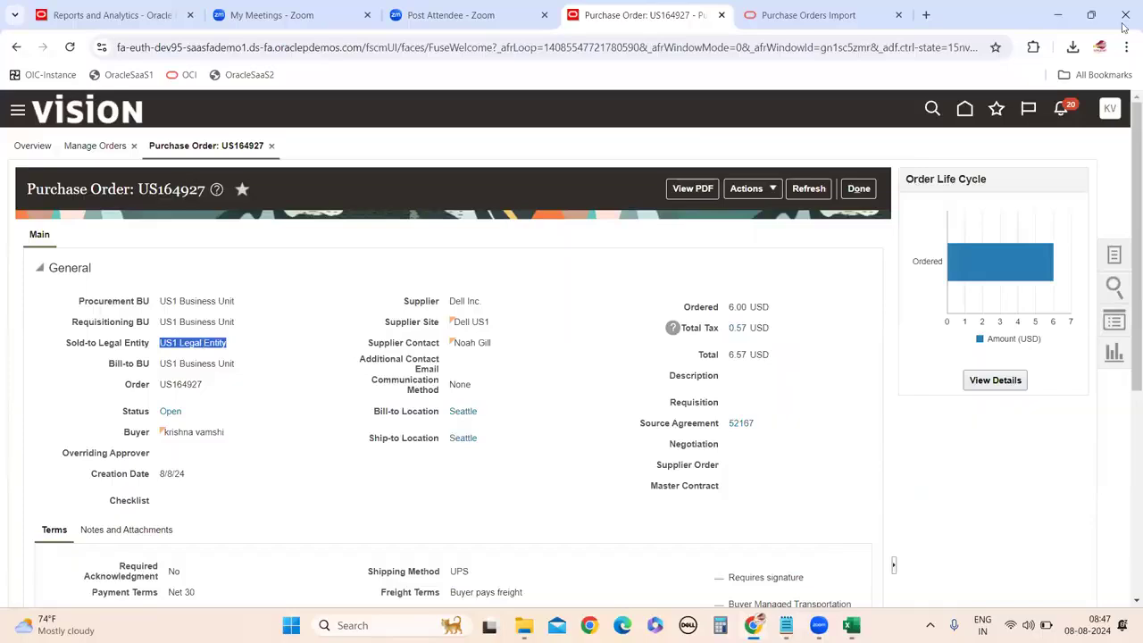
{"action": "left_click_drag", "start_coordinate": [160, 364], "coordinate": [235, 364]}
{"action": "key", "text": "ctrl+c"}
{"action": "left_click", "coordinate": [1057, 15]}
{"action": "double_click", "coordinate": [836, 193]}
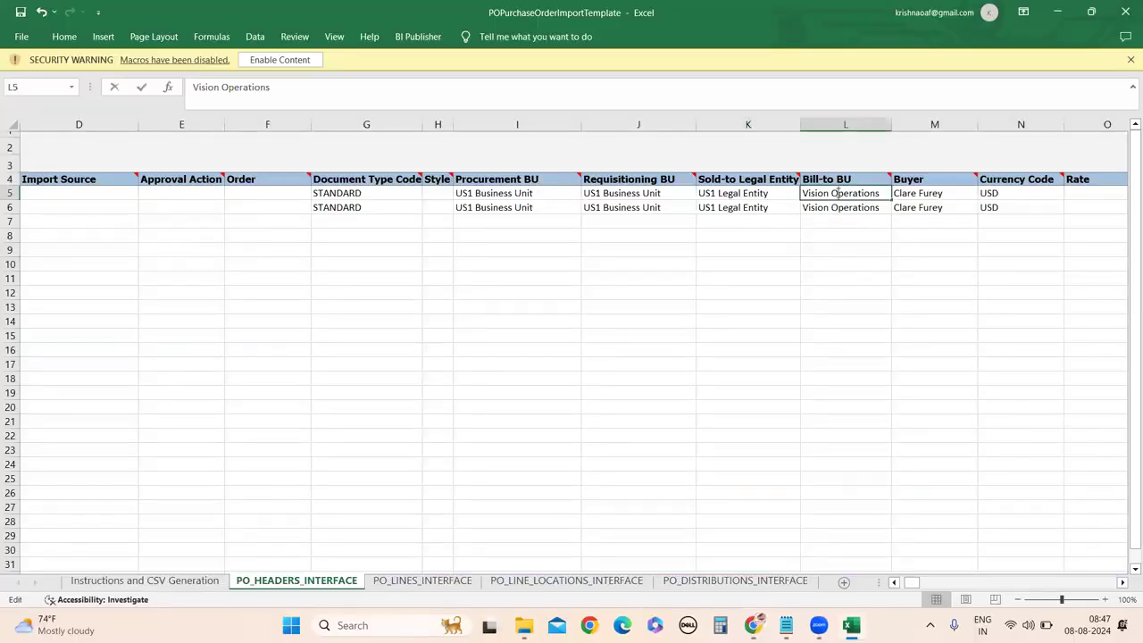
{"action": "triple_click", "coordinate": [834, 193]}
{"action": "key", "text": "ctrl+v"}
{"action": "left_click", "coordinate": [823, 211]}
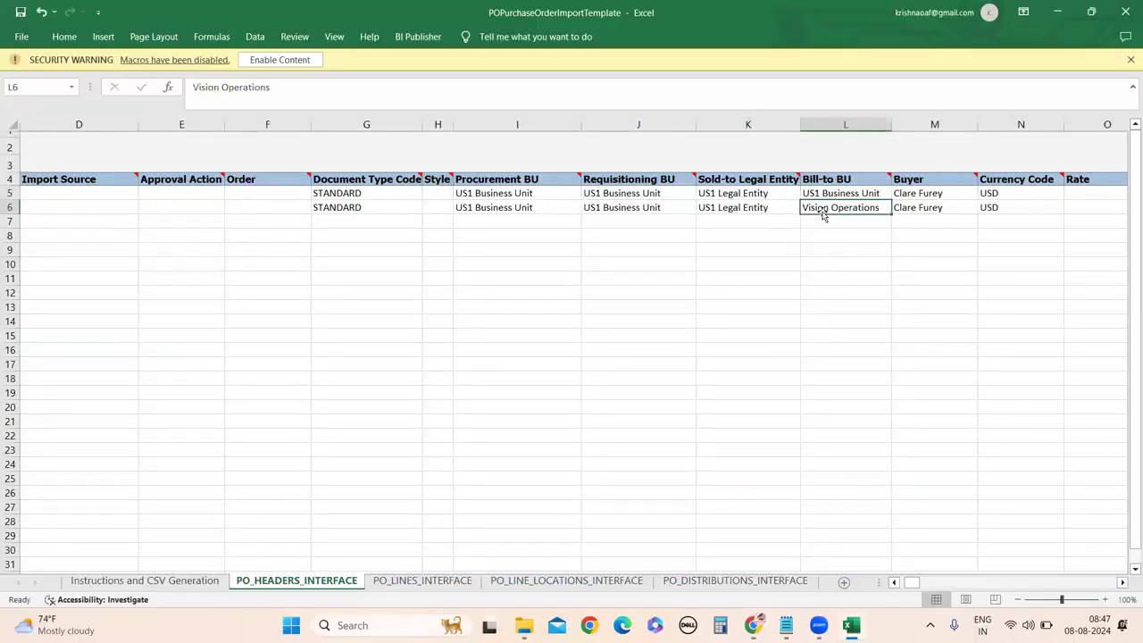
{"action": "double_click", "coordinate": [823, 208]}
{"action": "triple_click", "coordinate": [823, 208]}
{"action": "key", "text": "ctrl+v"}
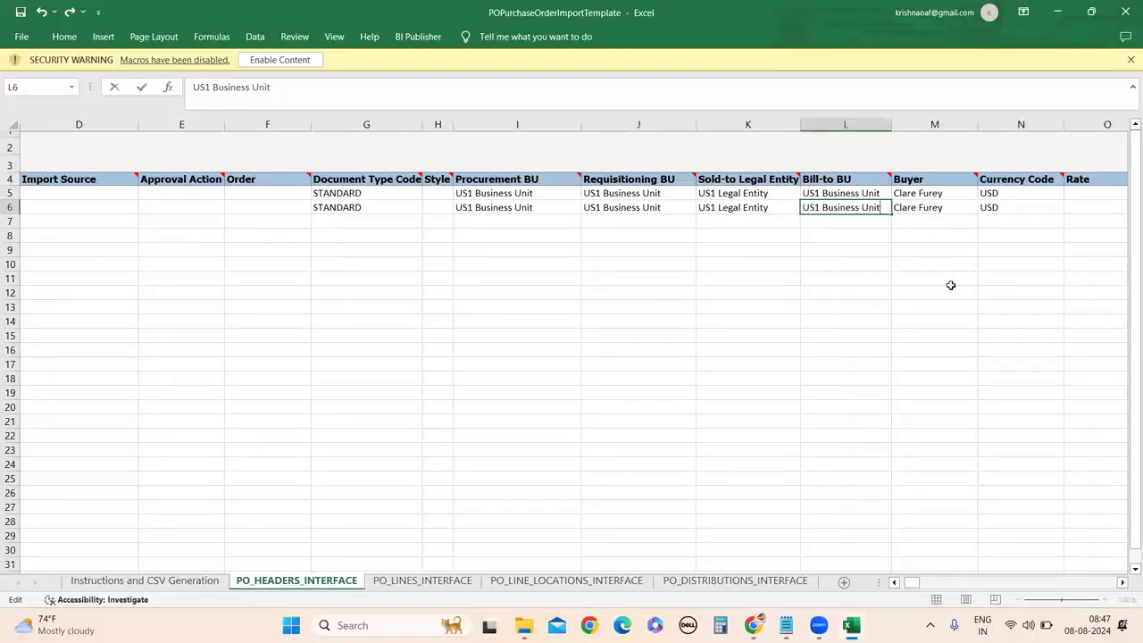
{"action": "key", "text": "ctrl+Return"}
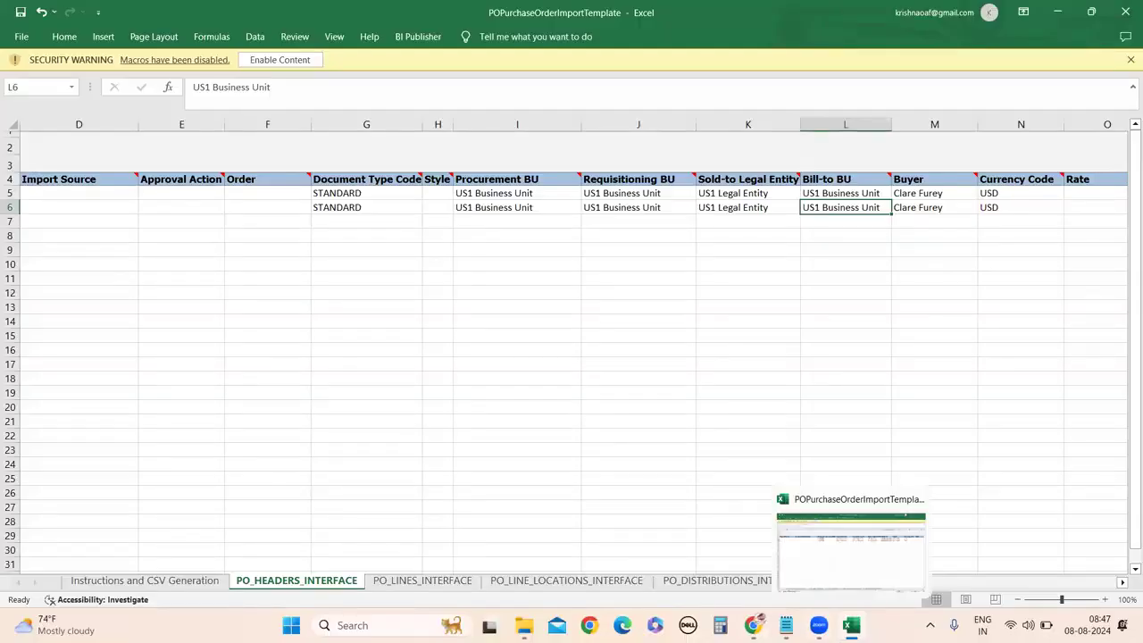
{"action": "left_click", "coordinate": [752, 553]}
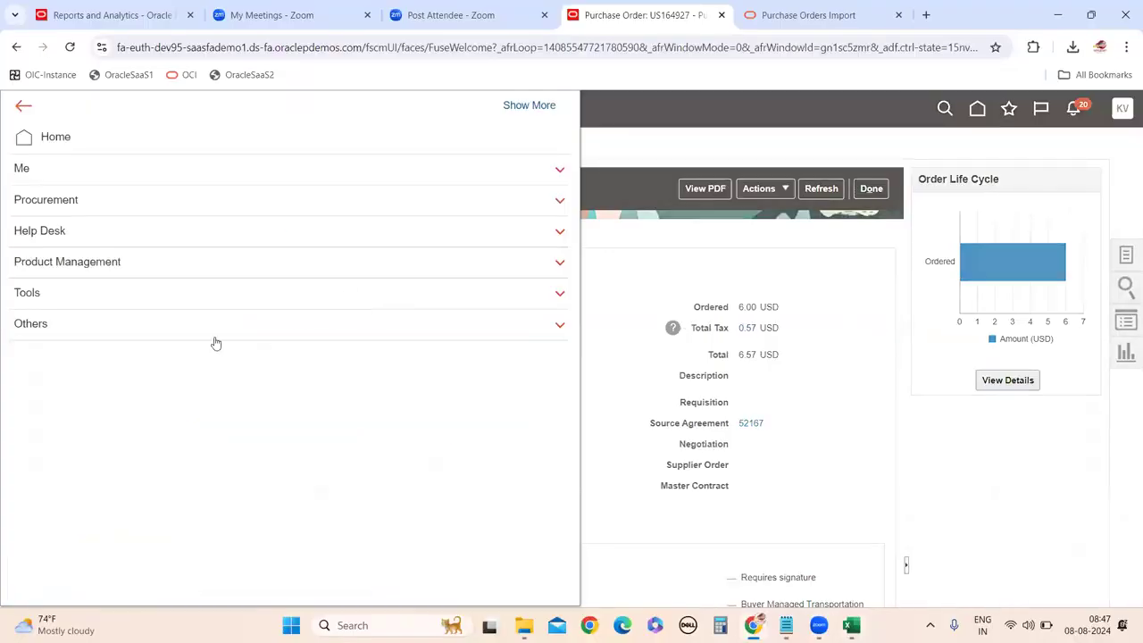
Close the navigator and scroll through purchase order US164927's General section.
{"action": "left_click", "coordinate": [662, 260]}
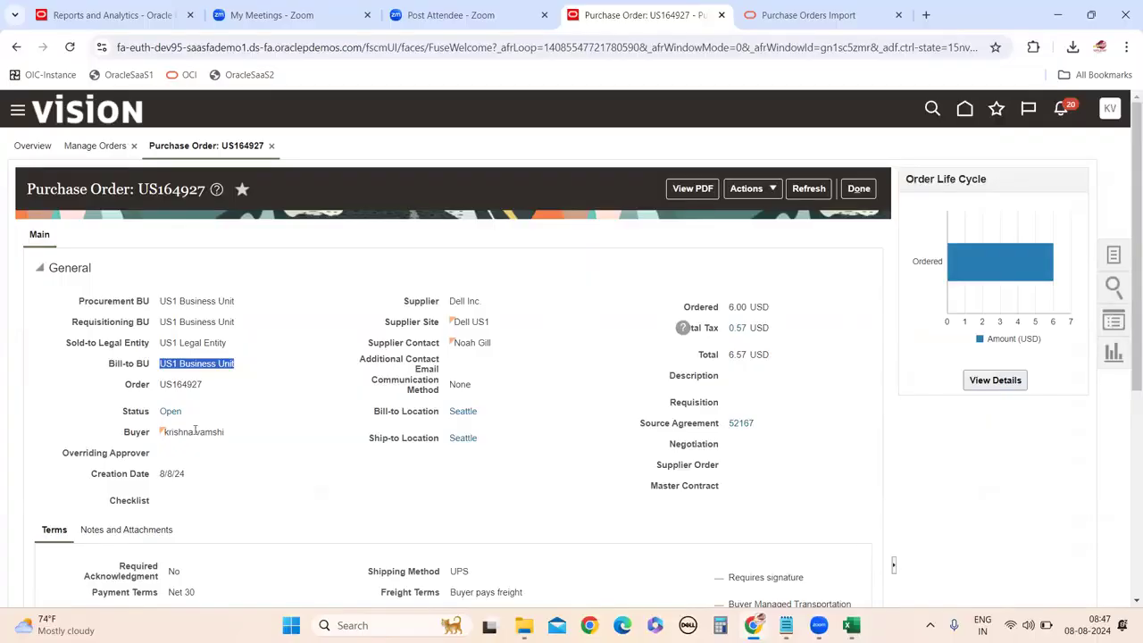
{"action": "scroll", "coordinate": [209, 431], "scroll_direction": "down", "scroll_amount": 1}
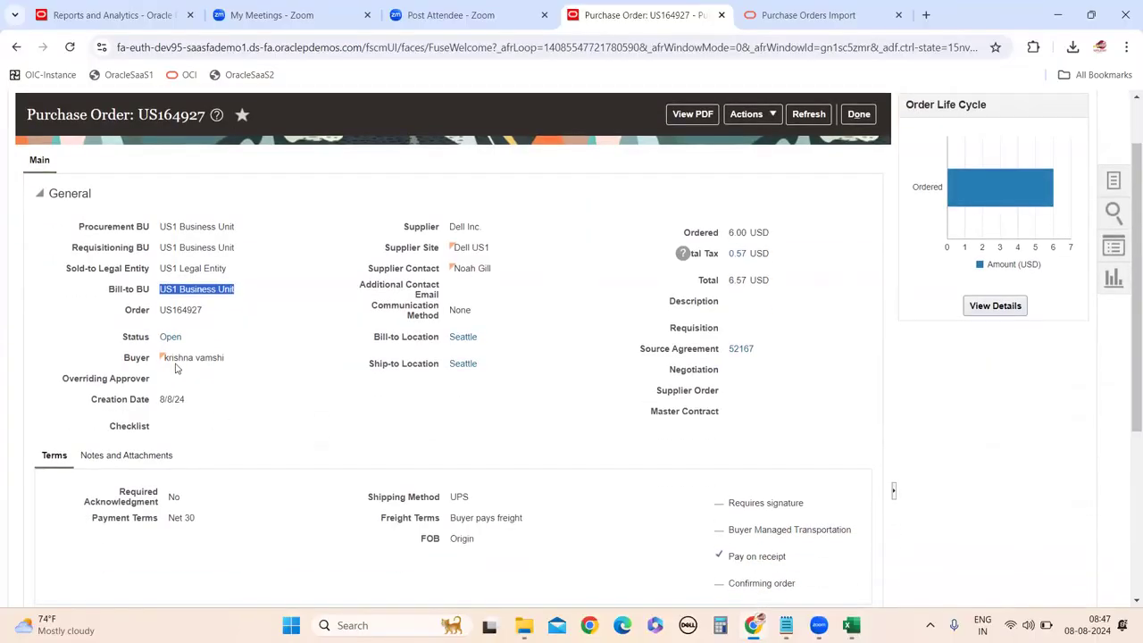
{"action": "scroll", "coordinate": [262, 462], "scroll_direction": "up", "scroll_amount": 1}
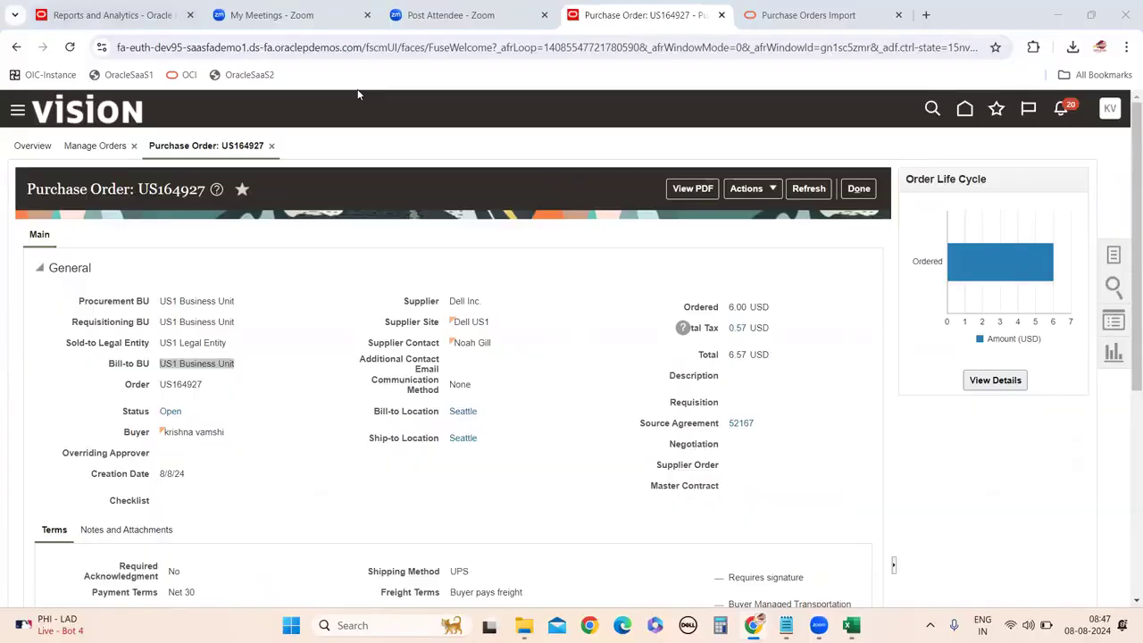
Duplicate the purchase order tab and sign out of the current user in the copy.
{"action": "right_click", "coordinate": [637, 22]}
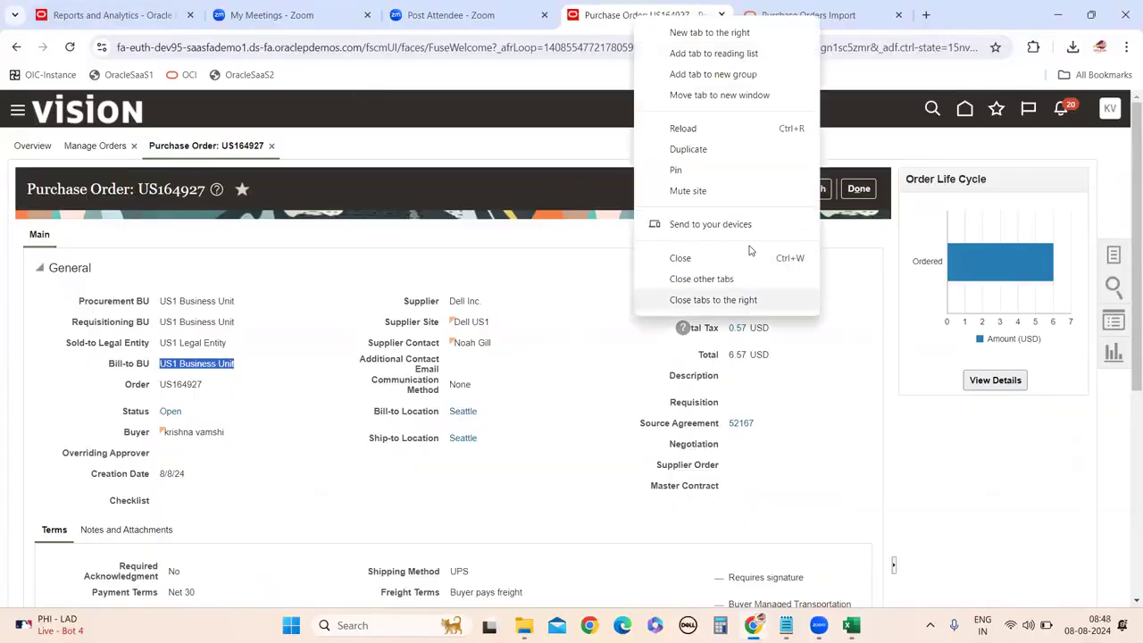
{"action": "left_click", "coordinate": [688, 149]}
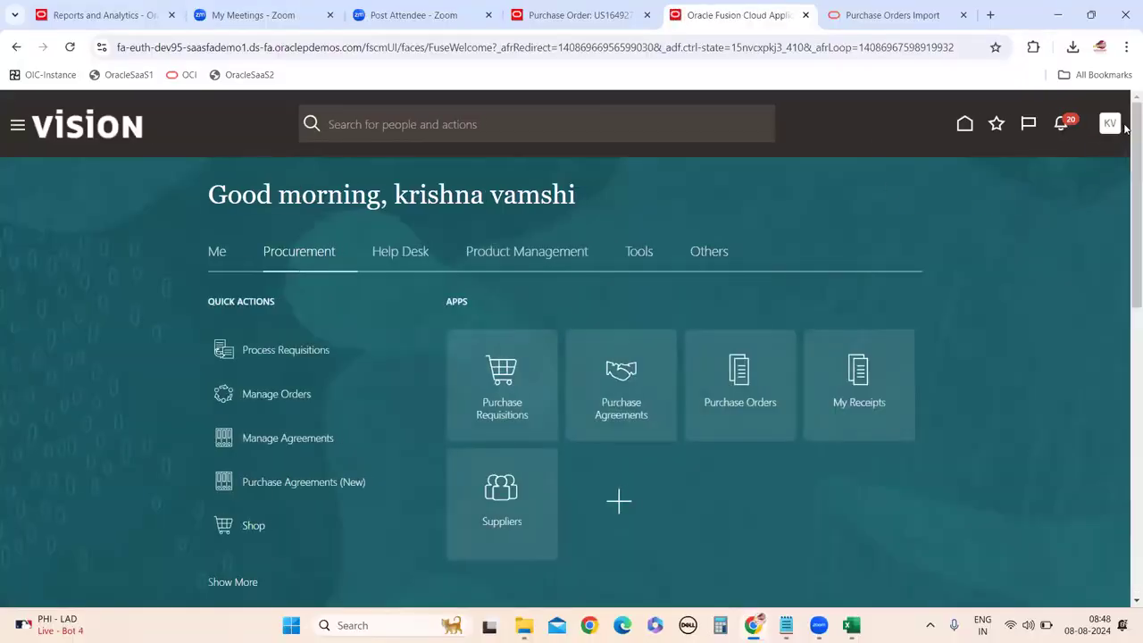
{"action": "left_click", "coordinate": [1114, 125]}
{"action": "left_click", "coordinate": [1089, 162]}
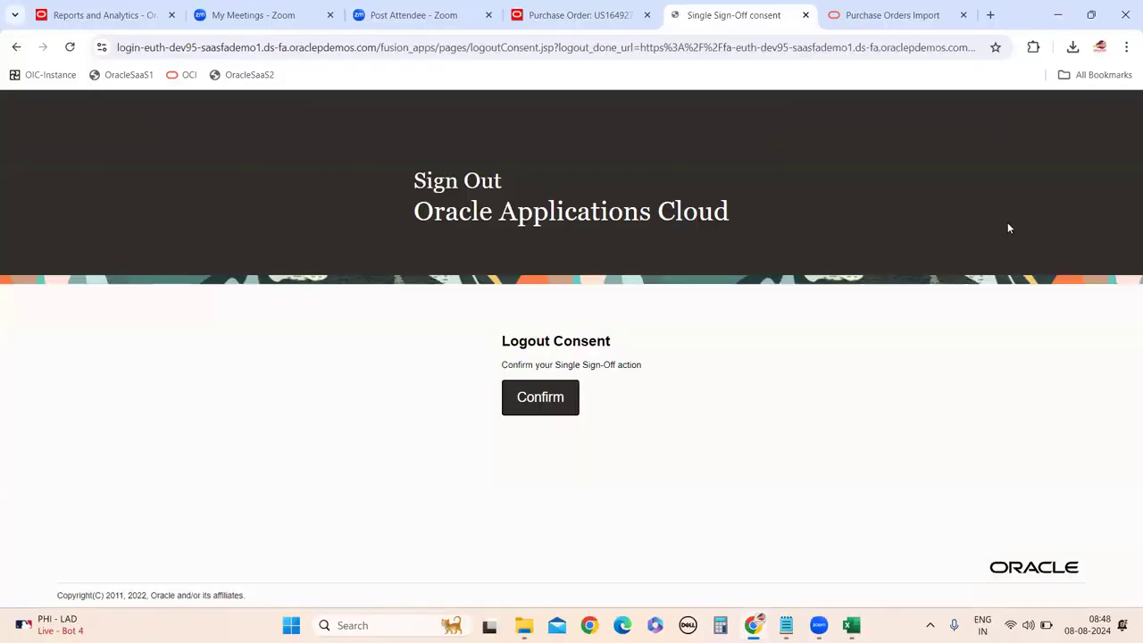
{"action": "left_click", "coordinate": [540, 399]}
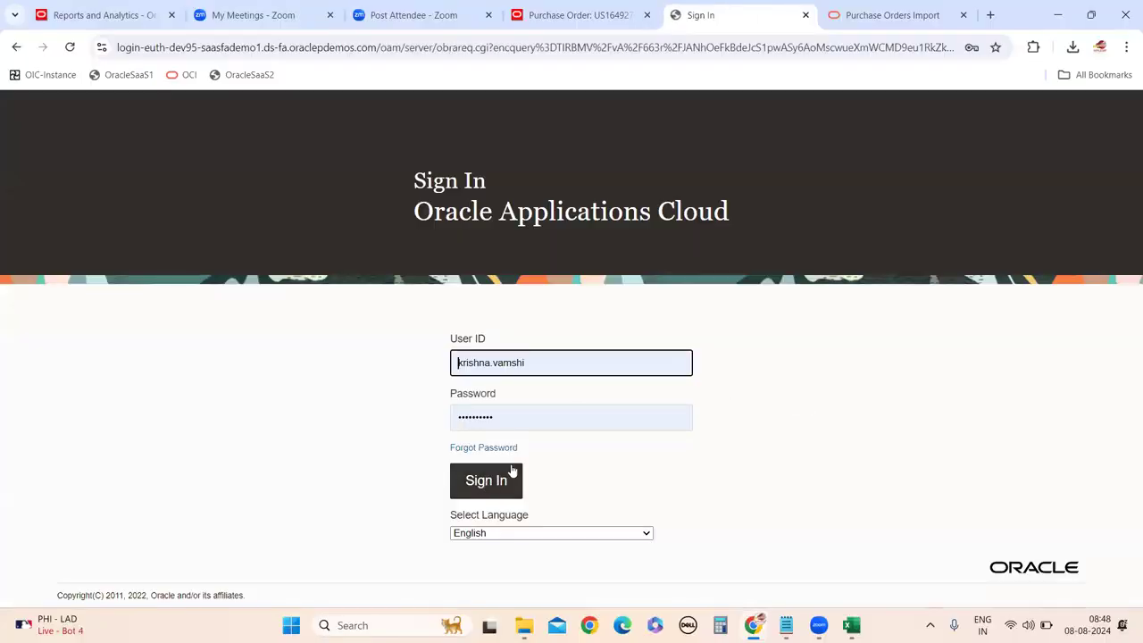
Sign in as the other demo user using its saved credentials.
{"action": "left_click_drag", "start_coordinate": [535, 370], "coordinate": [419, 362]}
{"action": "type", "text": "DEV"}
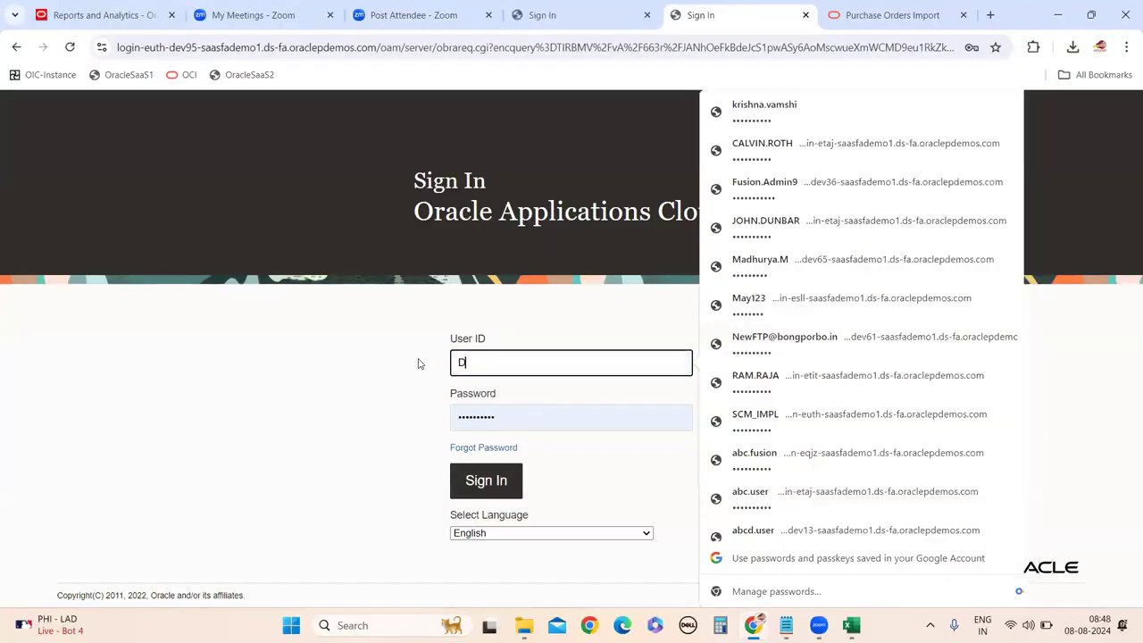
{"action": "key", "text": "BackSpace"}
{"action": "key", "text": "BackSpace"}
{"action": "key", "text": "BackSpace"}
{"action": "type", "text": "dev.95"}
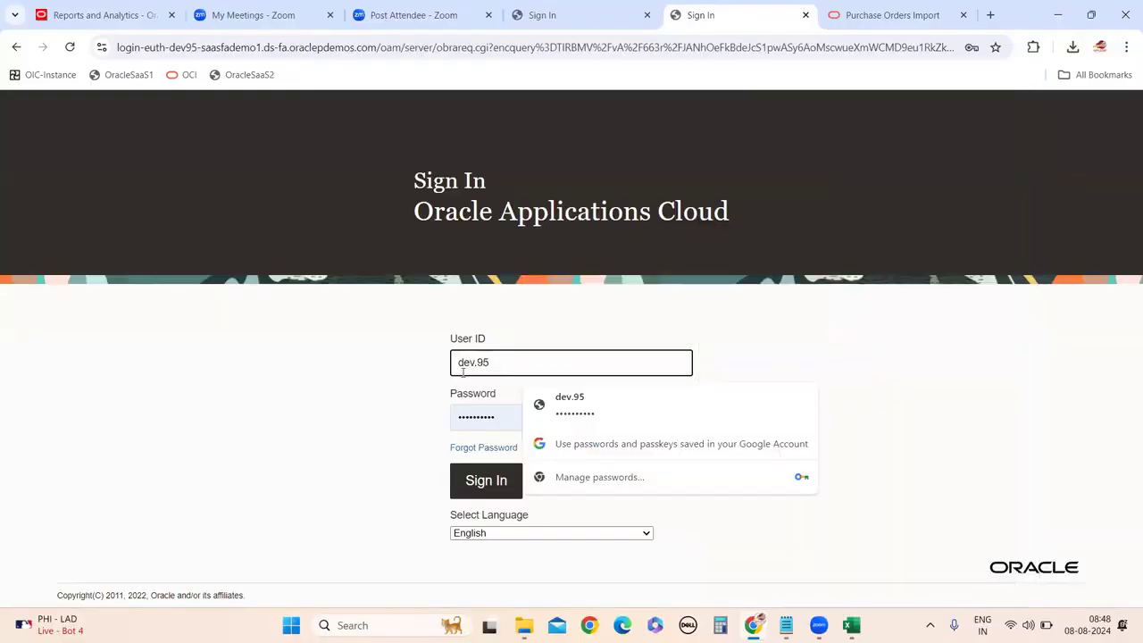
{"action": "left_click", "coordinate": [612, 402]}
{"action": "left_click", "coordinate": [479, 493]}
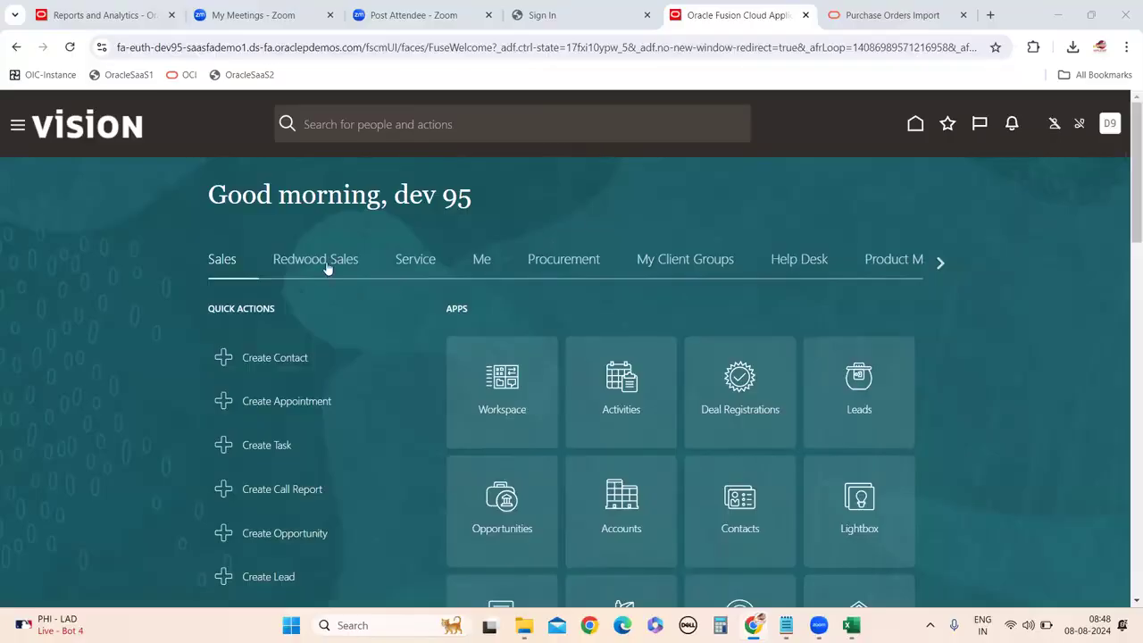
In Person Management, search for the buyer and review then close their employment record.
{"action": "left_click", "coordinate": [706, 267]}
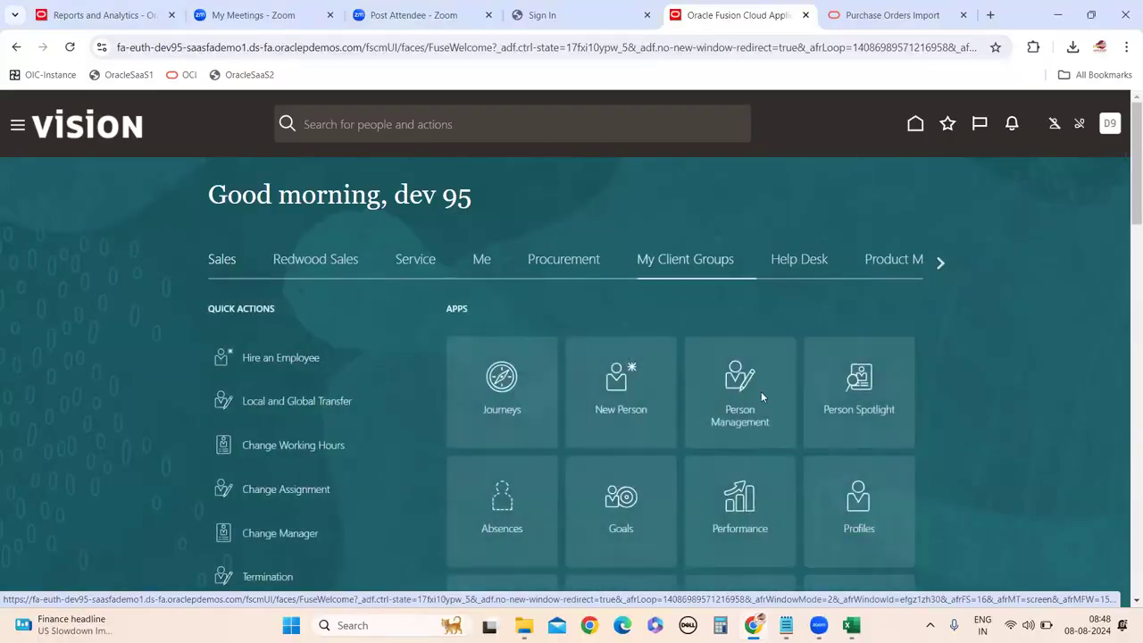
{"action": "left_click", "coordinate": [760, 395]}
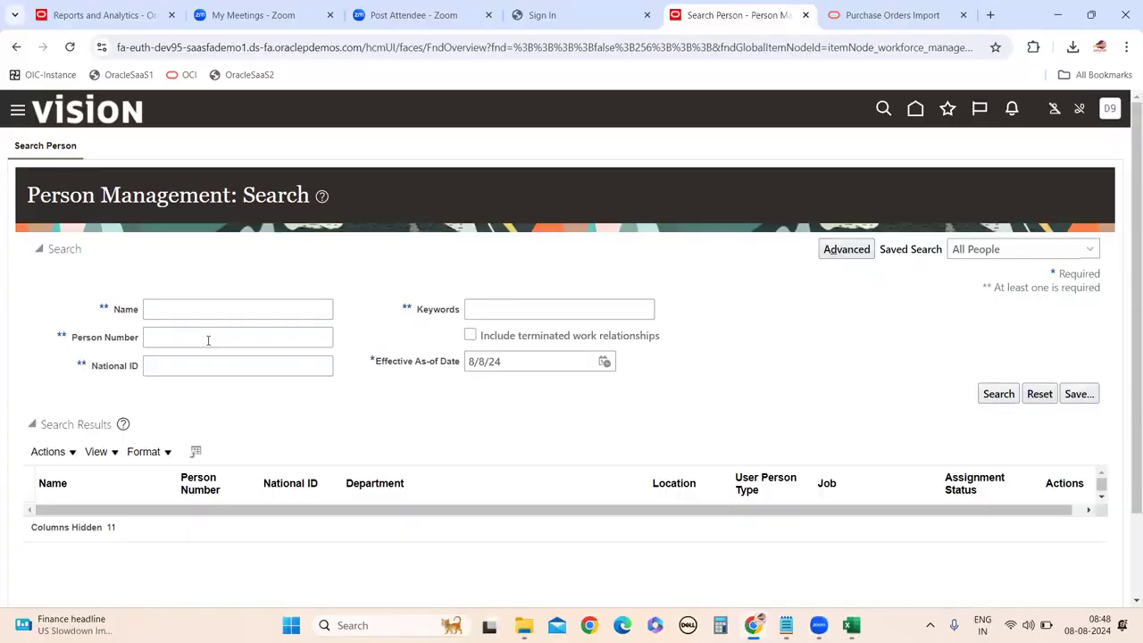
{"action": "left_click", "coordinate": [167, 310]}
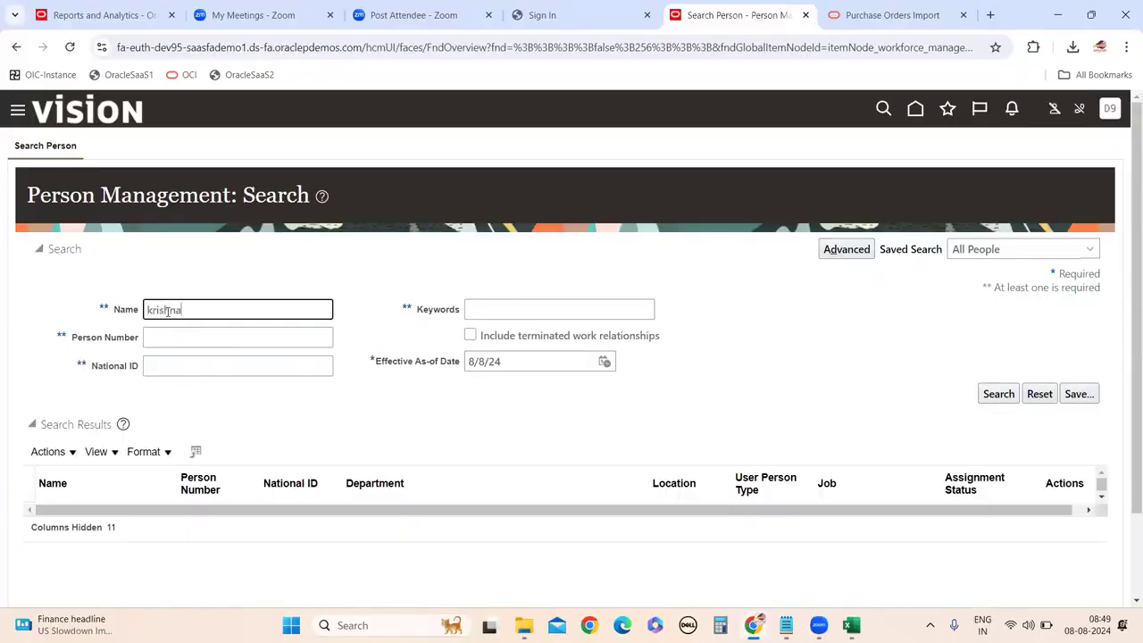
{"action": "left_click", "coordinate": [1007, 398]}
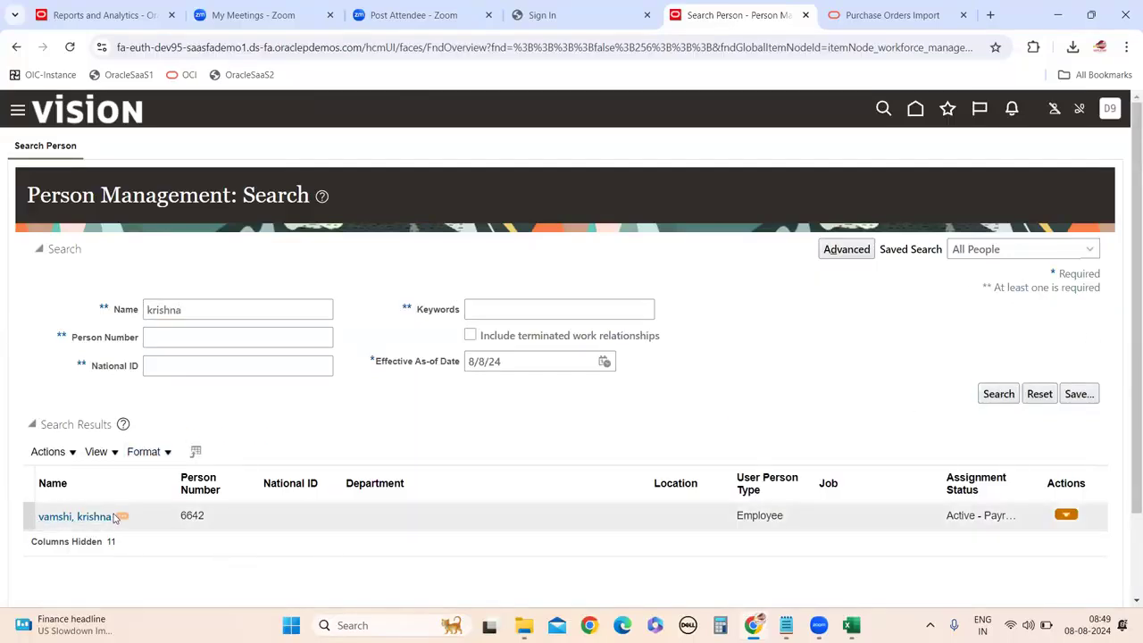
{"action": "left_click", "coordinate": [49, 517]}
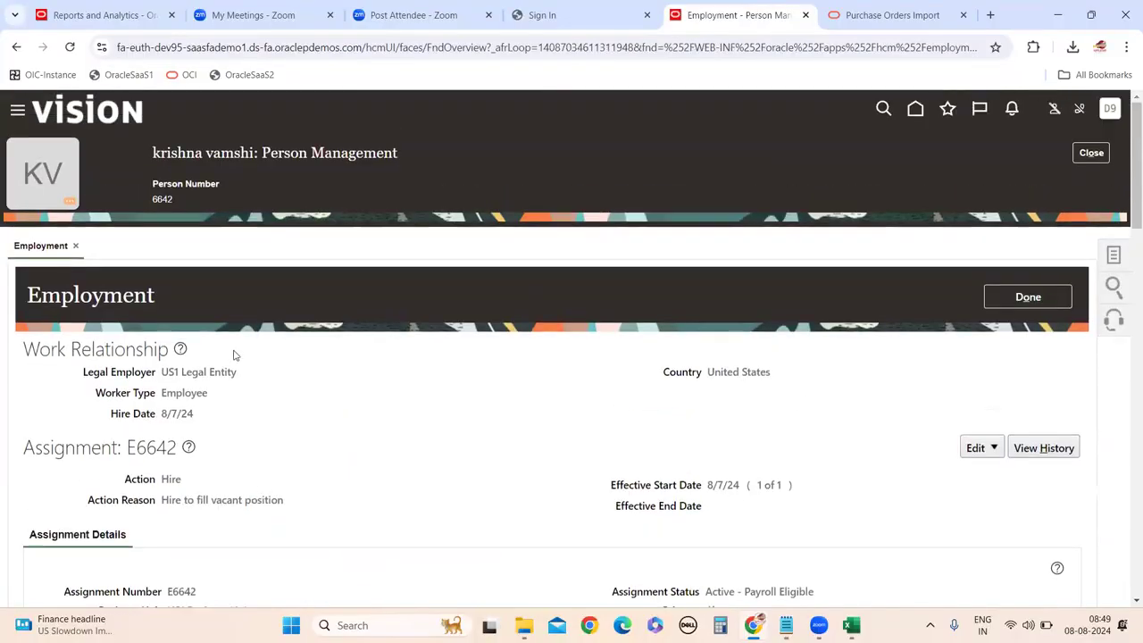
{"action": "scroll", "coordinate": [181, 470], "scroll_direction": "down", "scroll_amount": 5}
{"action": "scroll", "coordinate": [186, 481], "scroll_direction": "up", "scroll_amount": 10}
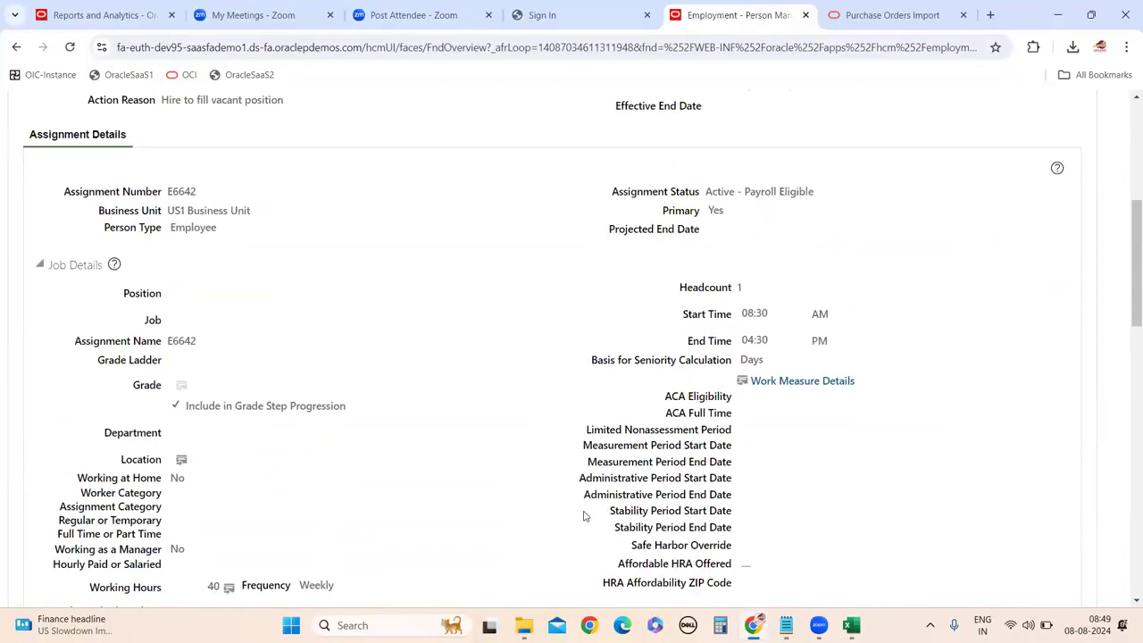
{"action": "left_click", "coordinate": [1027, 295]}
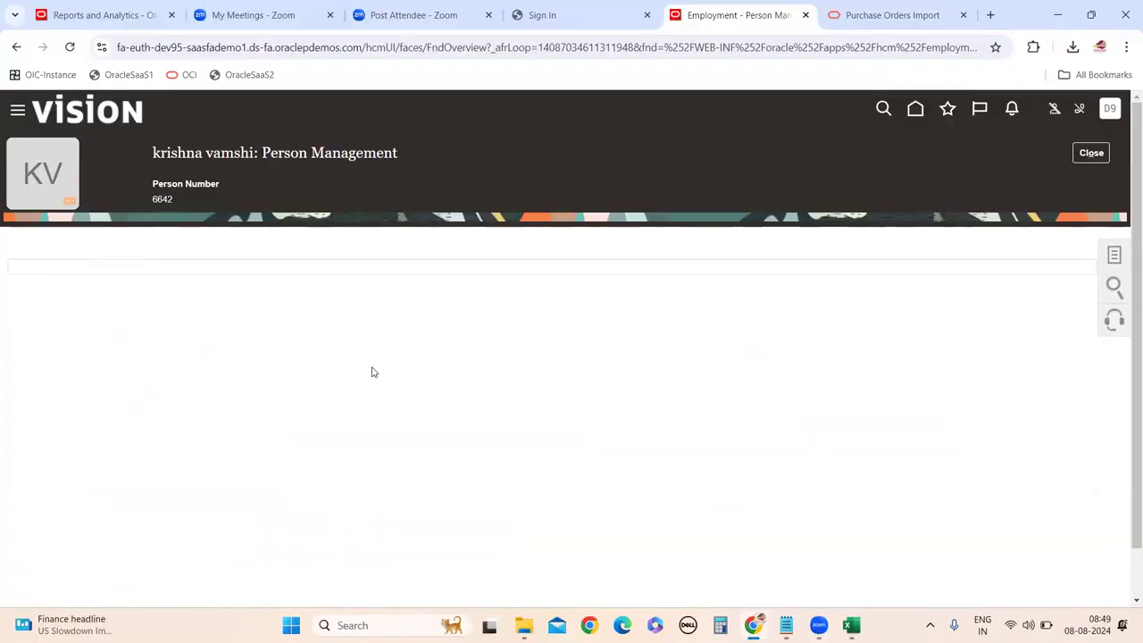
{"action": "left_click", "coordinate": [1091, 152]}
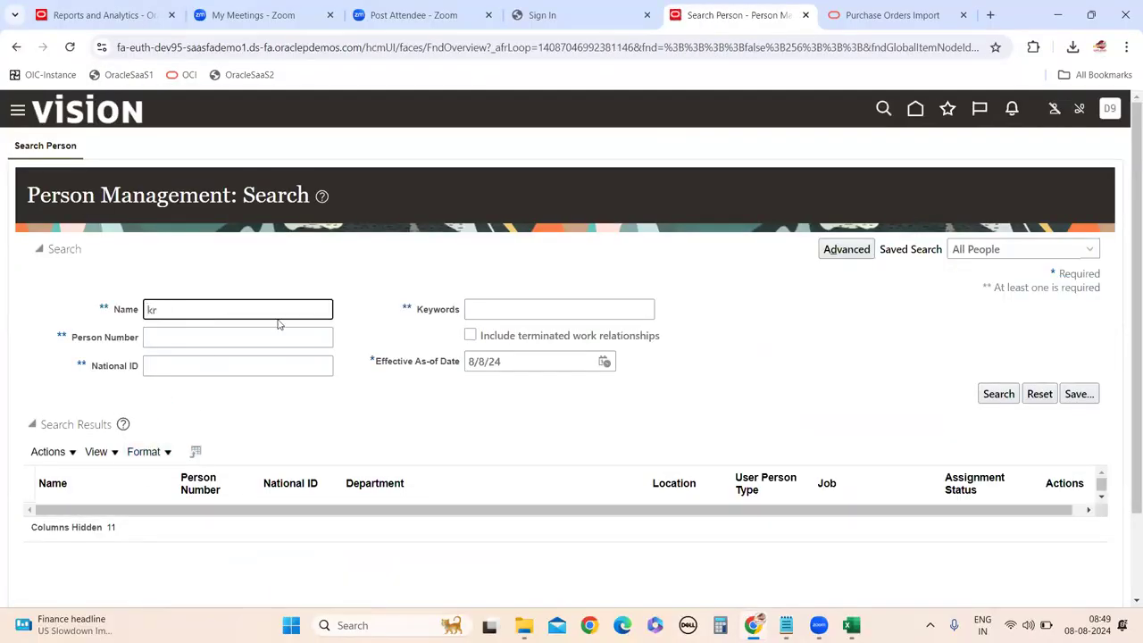
Search the buyer's name again and copy their full name from the results.
{"action": "type", "text": "shna"}
{"action": "left_click", "coordinate": [995, 396]}
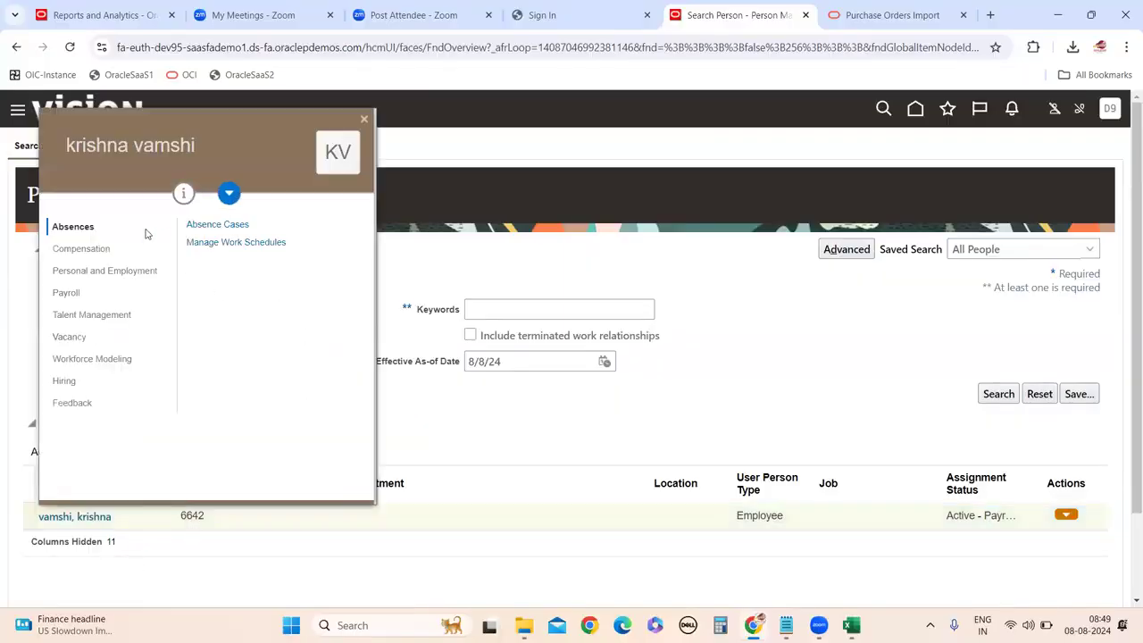
{"action": "left_click", "coordinate": [363, 120]}
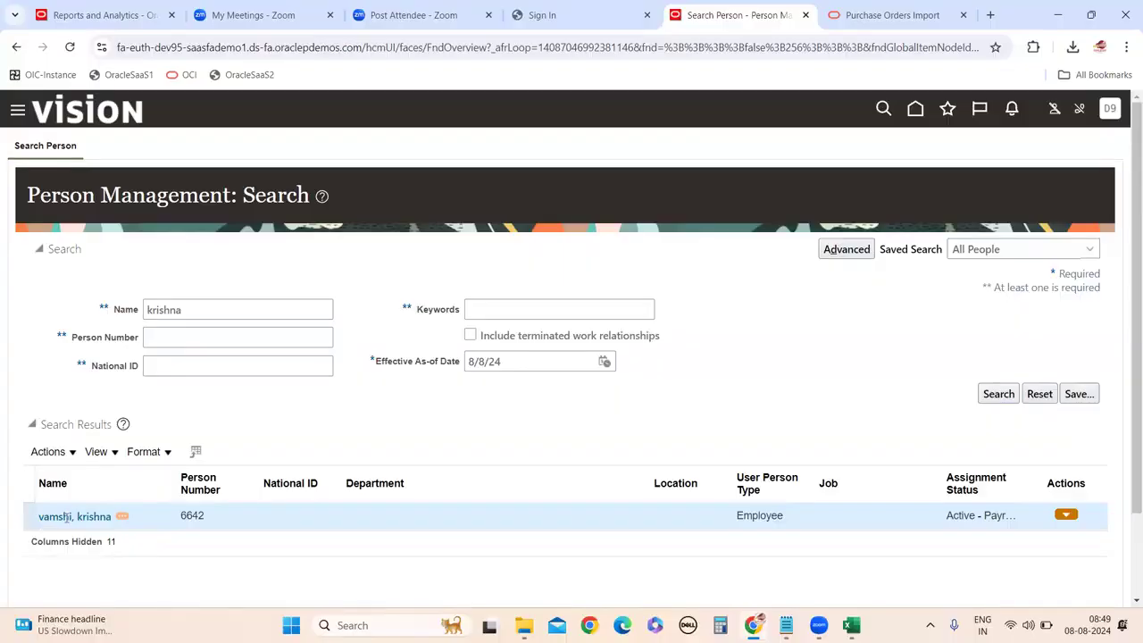
{"action": "triple_click", "coordinate": [65, 516]}
{"action": "key", "text": "ctrl+c"}
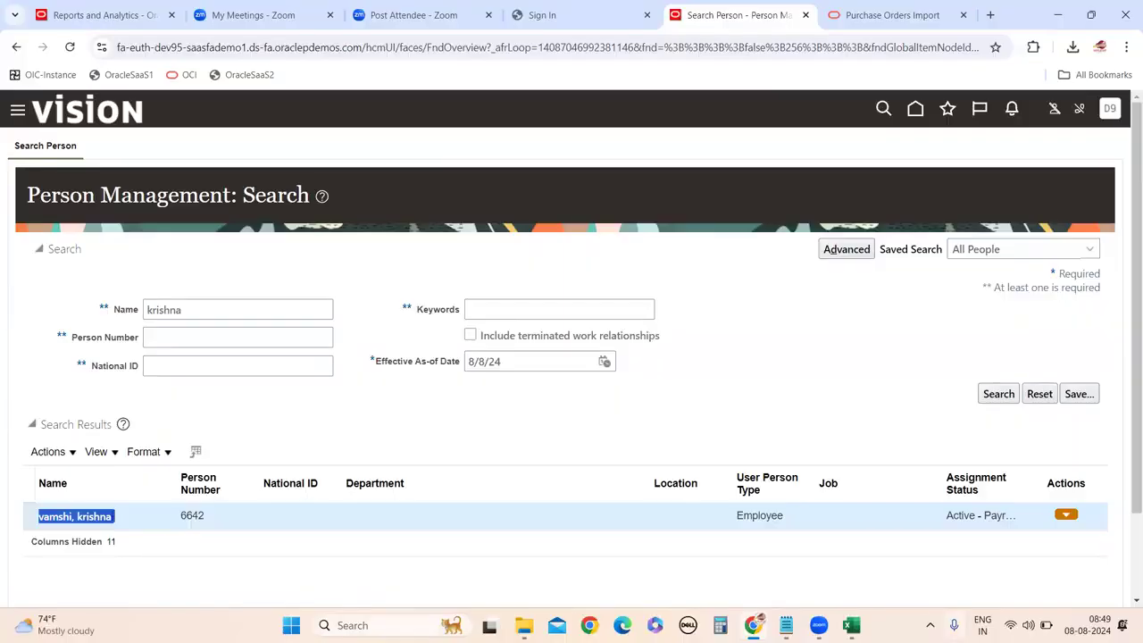
{"action": "key", "text": "alt+Tab"}
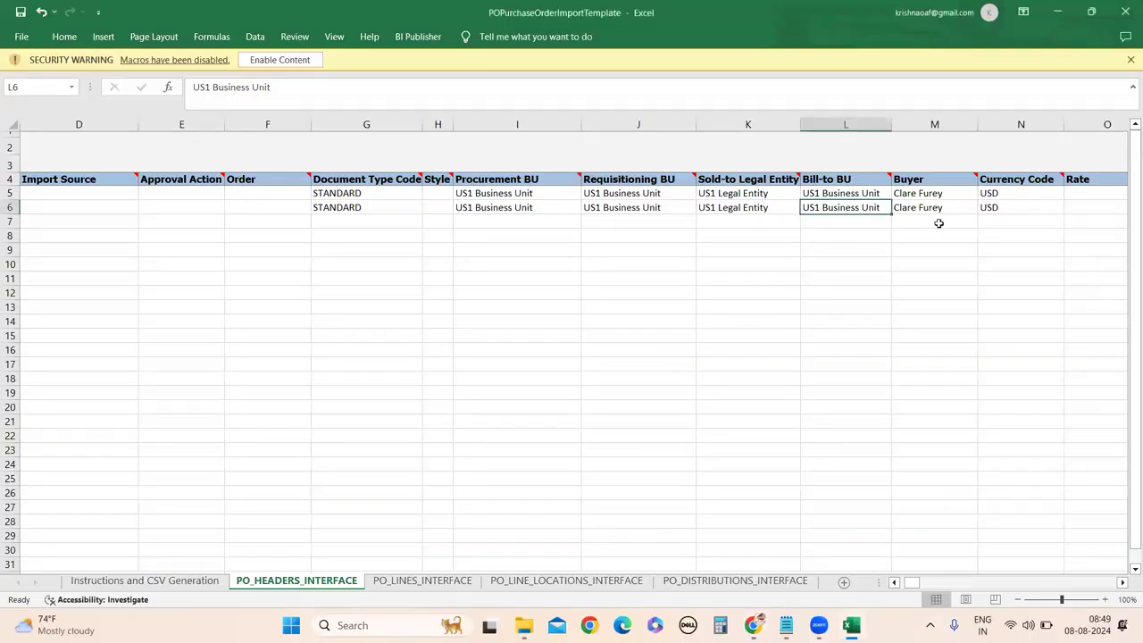
{"action": "double_click", "coordinate": [933, 195]}
{"action": "triple_click", "coordinate": [931, 194]}
{"action": "key", "text": "ctrl+v"}
{"action": "double_click", "coordinate": [936, 207]}
{"action": "triple_click", "coordinate": [937, 208]}
{"action": "key", "text": "ctrl+v"}
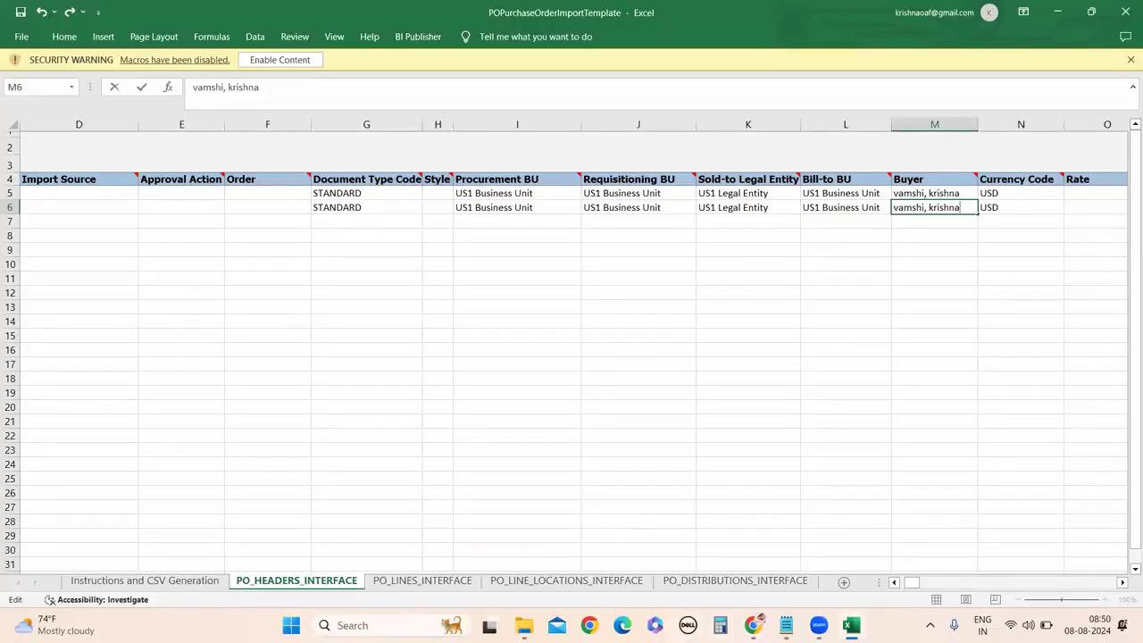
{"action": "left_click", "coordinate": [753, 625]}
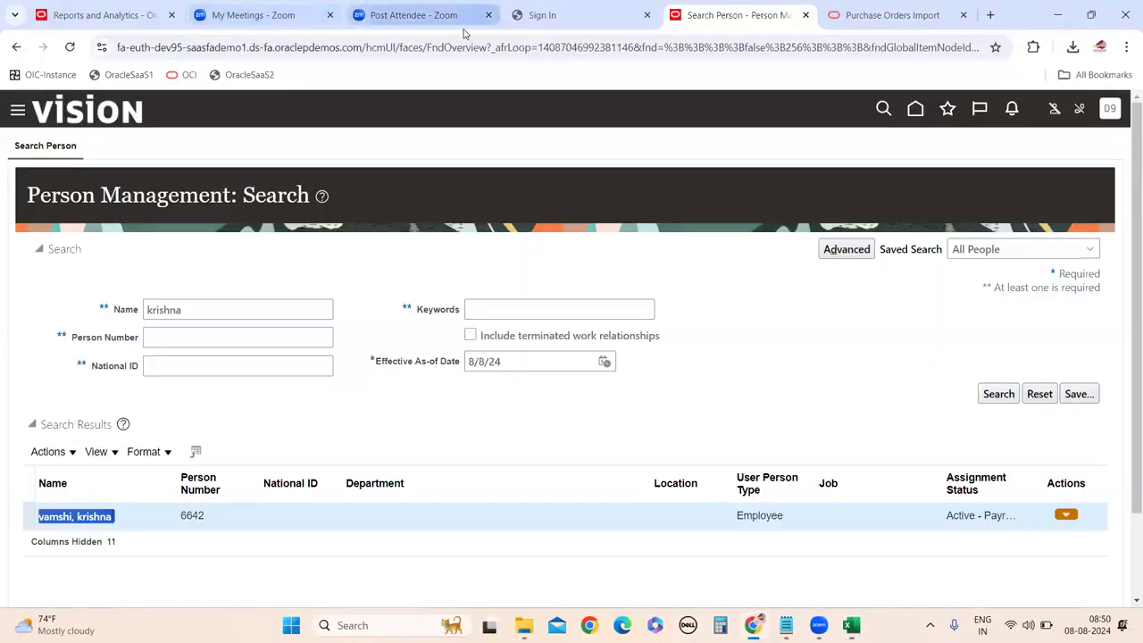
Sign out of the current Oracle Fusion user session.
{"action": "key", "text": "alt+Tab"}
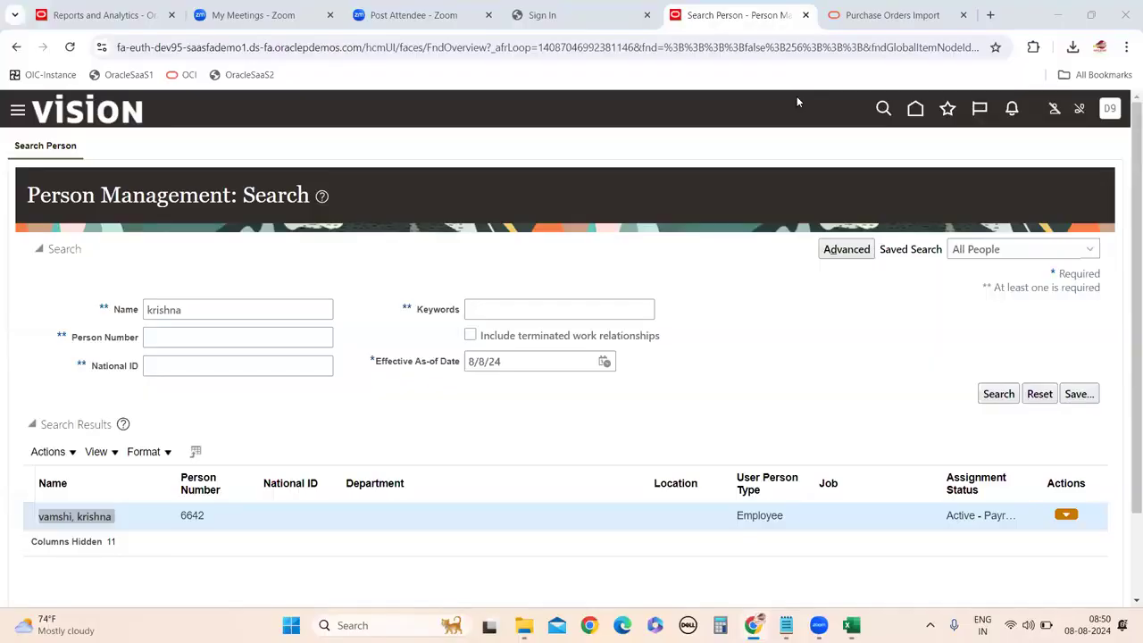
{"action": "left_click", "coordinate": [598, 214]}
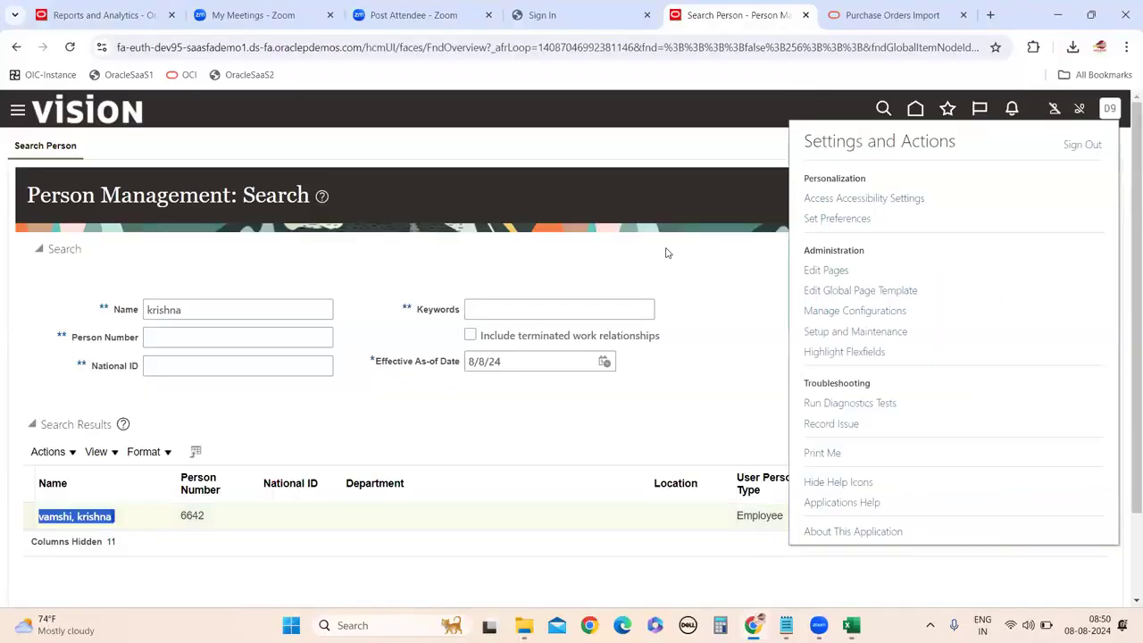
{"action": "left_click", "coordinate": [1081, 145]}
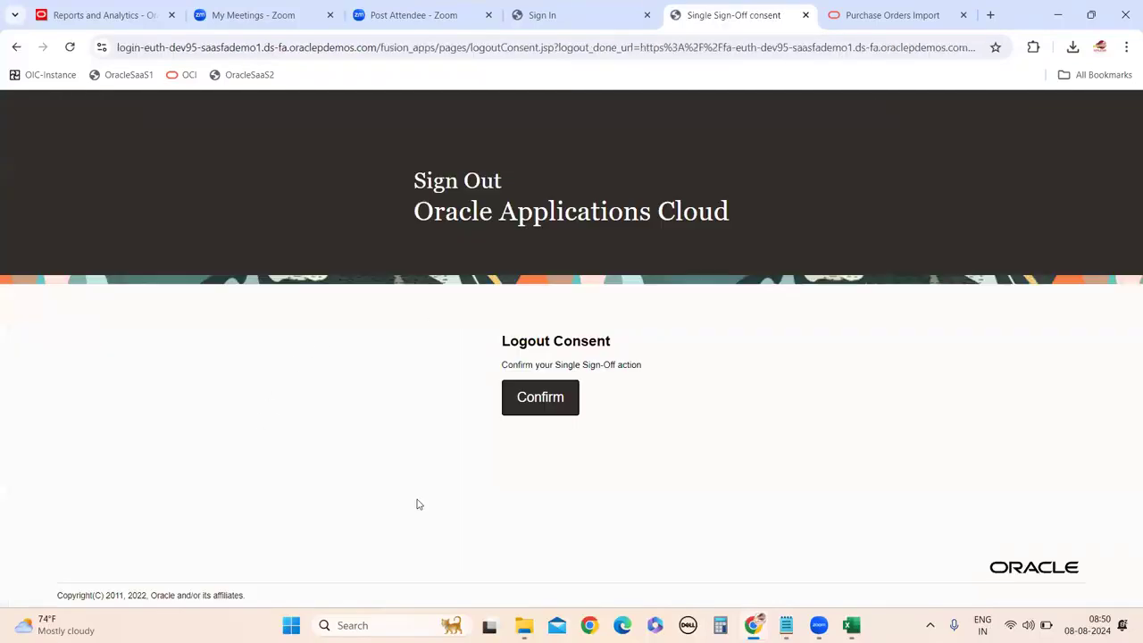
{"action": "left_click", "coordinate": [552, 411]}
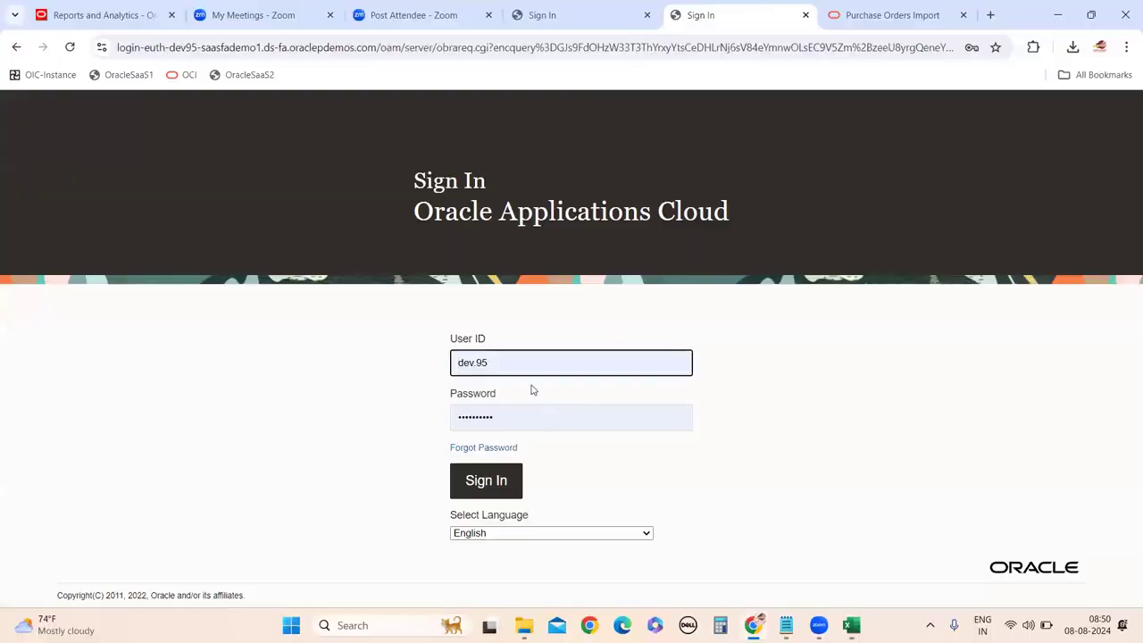
Sign in again with a different user ID and its password.
{"action": "left_click_drag", "start_coordinate": [498, 363], "coordinate": [432, 382]}
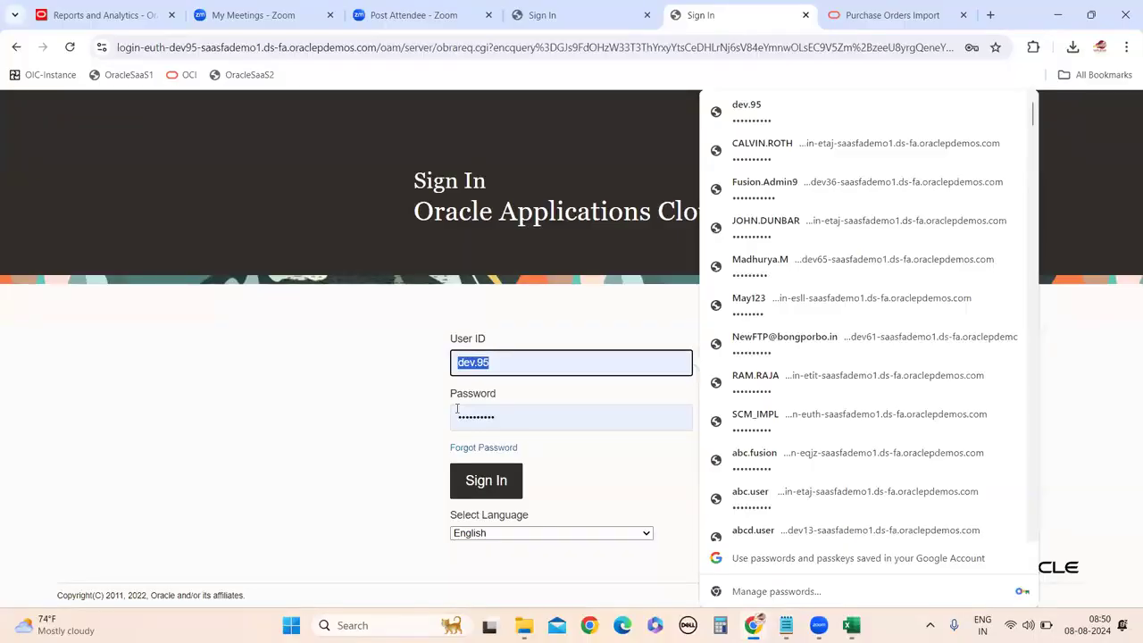
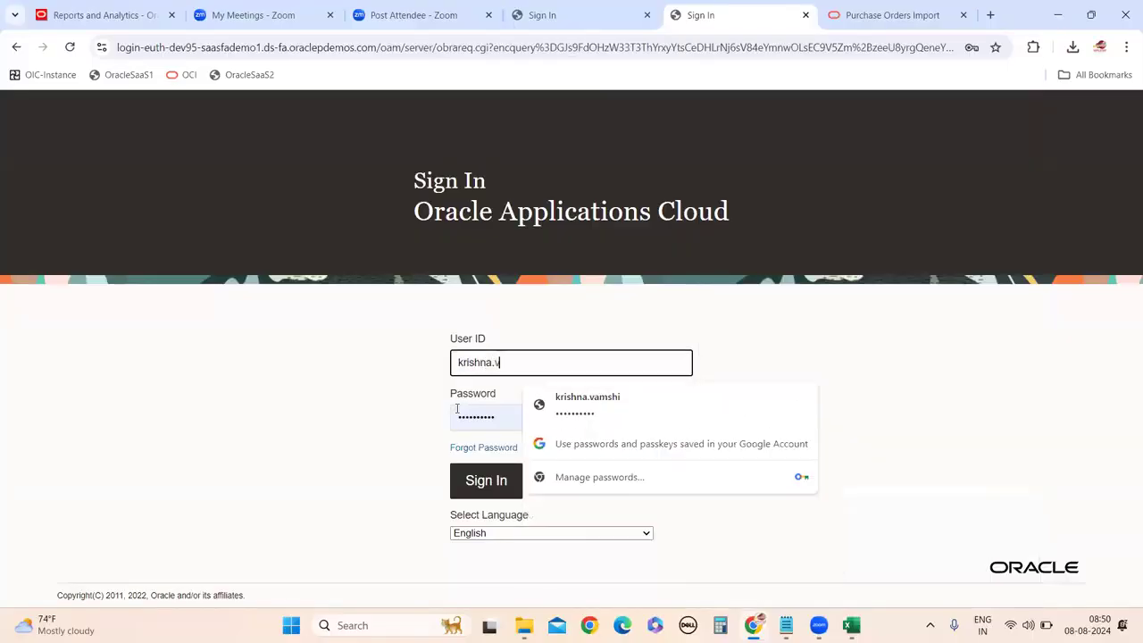
{"action": "key", "text": "Tab"}
{"action": "key", "text": "BackSpace"}
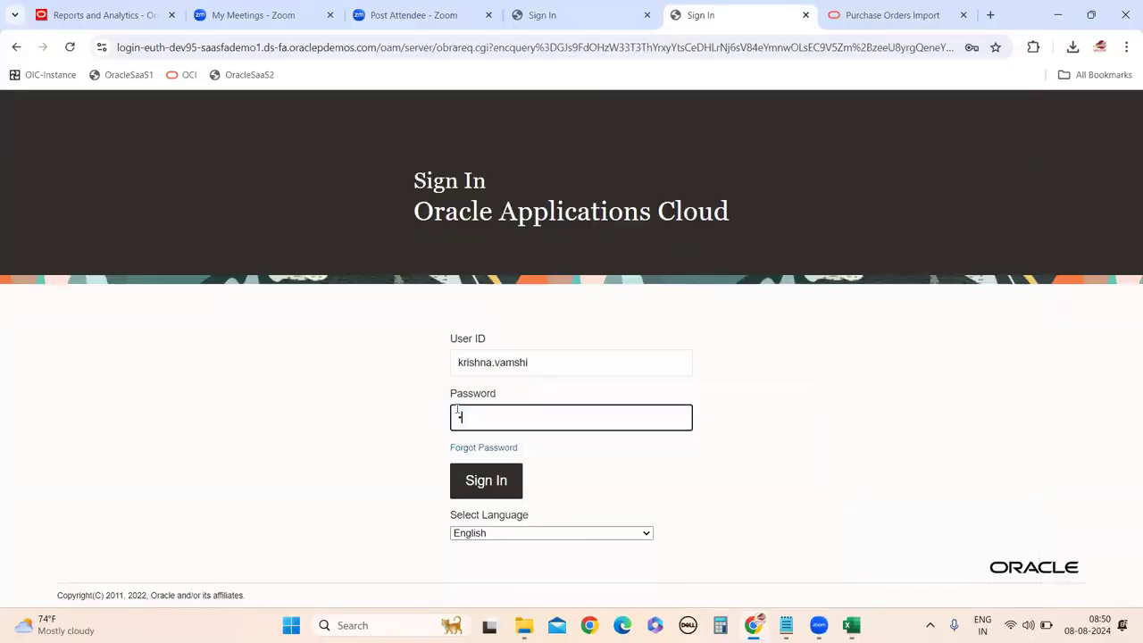
{"action": "type", "text": "*****"}
{"action": "left_click", "coordinate": [497, 482]}
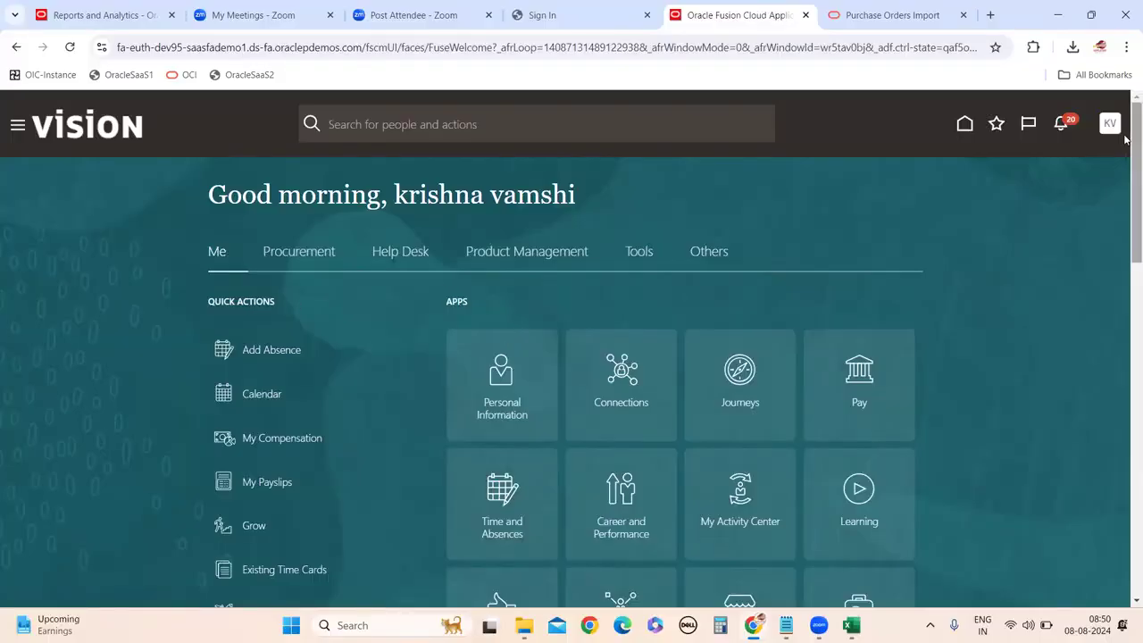
Open Manage Orders from the Procurement Purchase Agreements task list.
{"action": "left_click", "coordinate": [319, 264]}
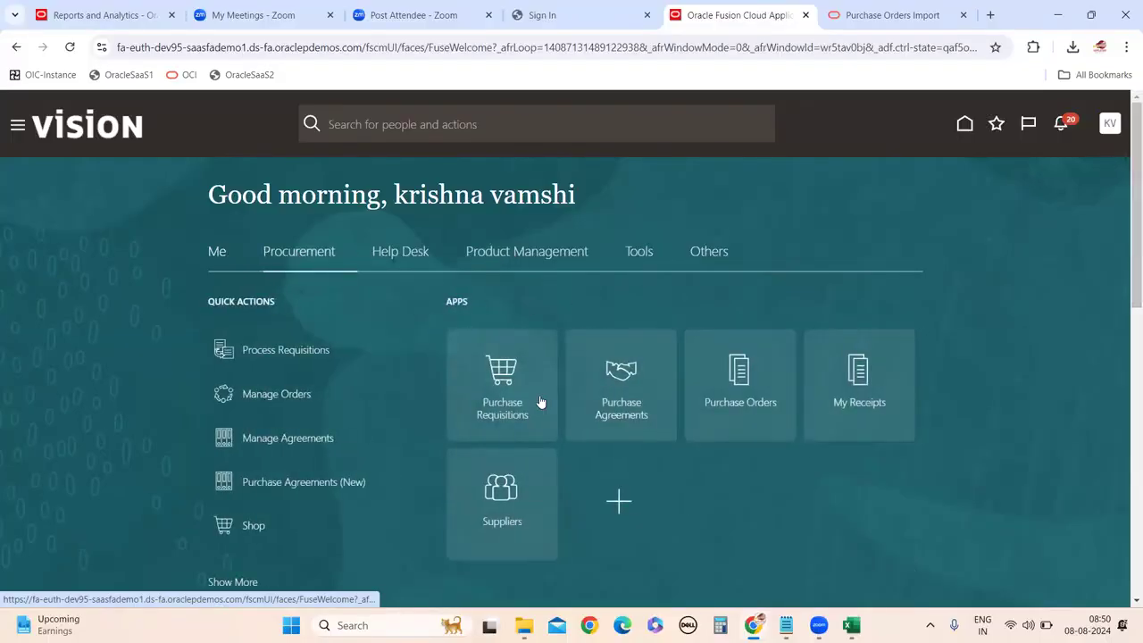
{"action": "left_click", "coordinate": [666, 413]}
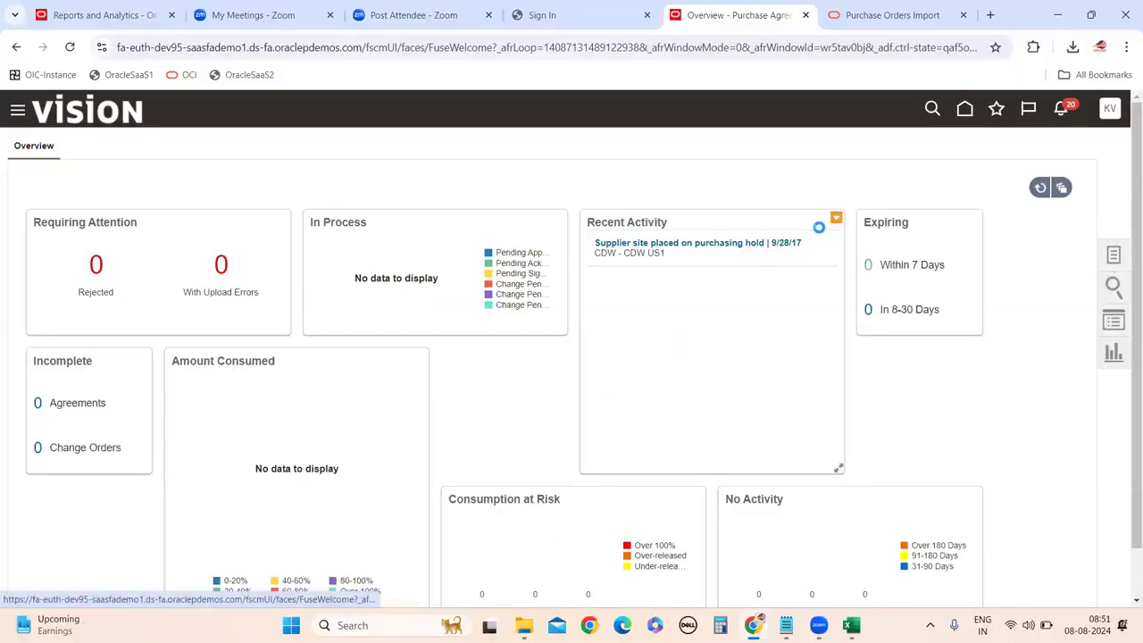
{"action": "left_click", "coordinate": [1113, 257]}
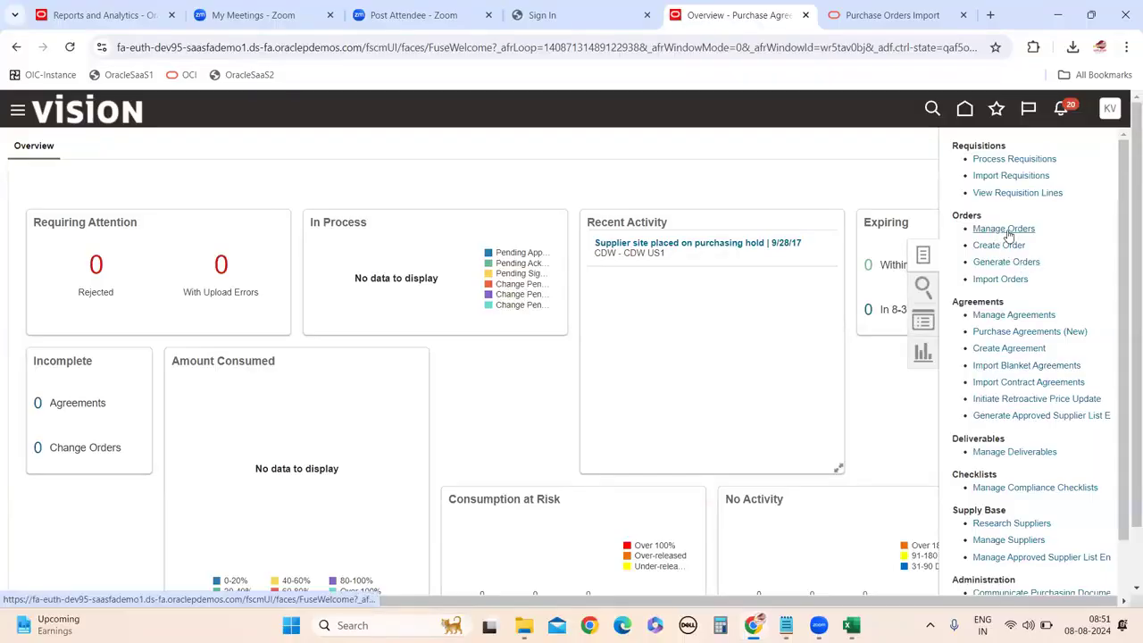
{"action": "left_click", "coordinate": [1003, 230]}
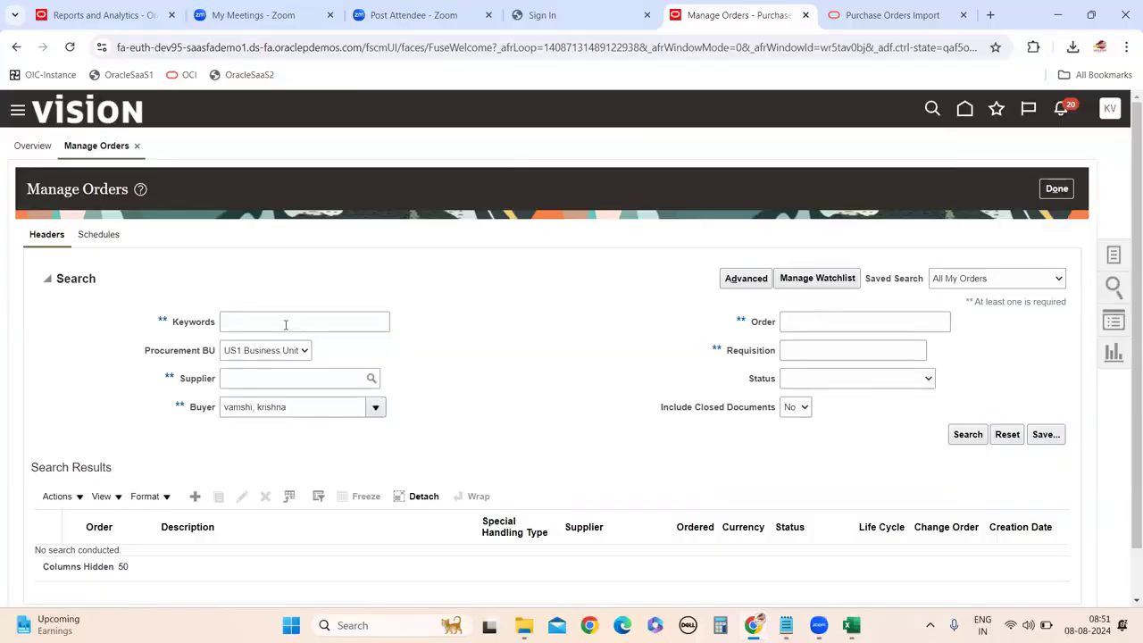
Run the purchase order search for the US1 Business Unit.
{"action": "scroll", "coordinate": [268, 411], "scroll_direction": "down", "scroll_amount": 1}
{"action": "scroll", "coordinate": [625, 468], "scroll_direction": "up", "scroll_amount": 1}
{"action": "scroll", "coordinate": [964, 478], "scroll_direction": "down", "scroll_amount": 1}
{"action": "scroll", "coordinate": [678, 428], "scroll_direction": "up", "scroll_amount": 1}
{"action": "left_click", "coordinate": [970, 435]}
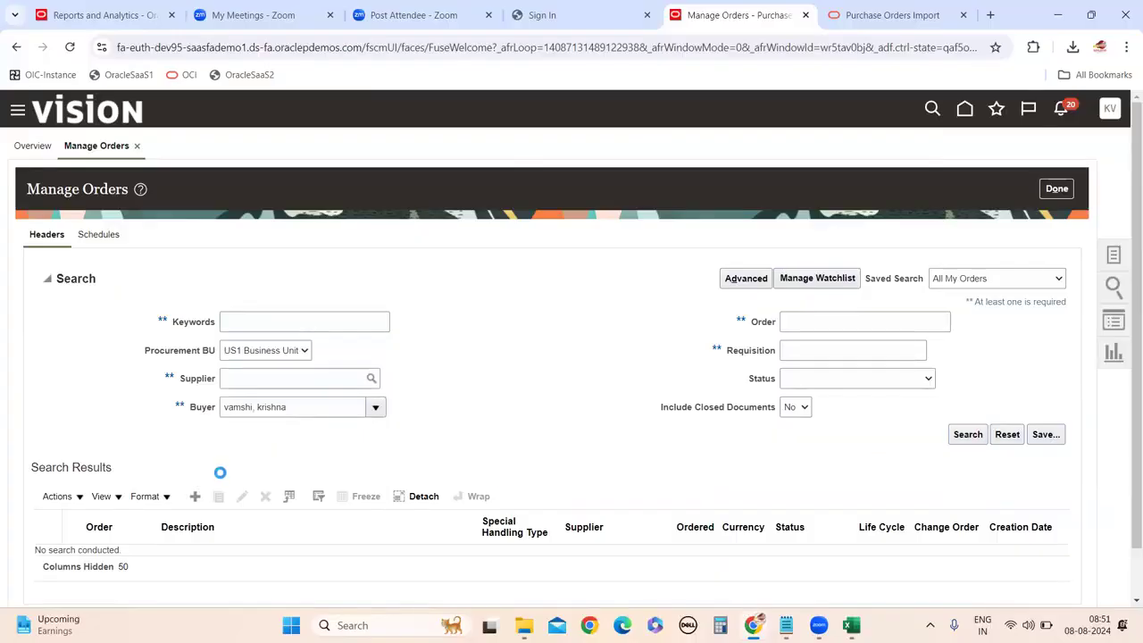
{"action": "scroll", "coordinate": [224, 473], "scroll_direction": "down", "scroll_amount": 1}
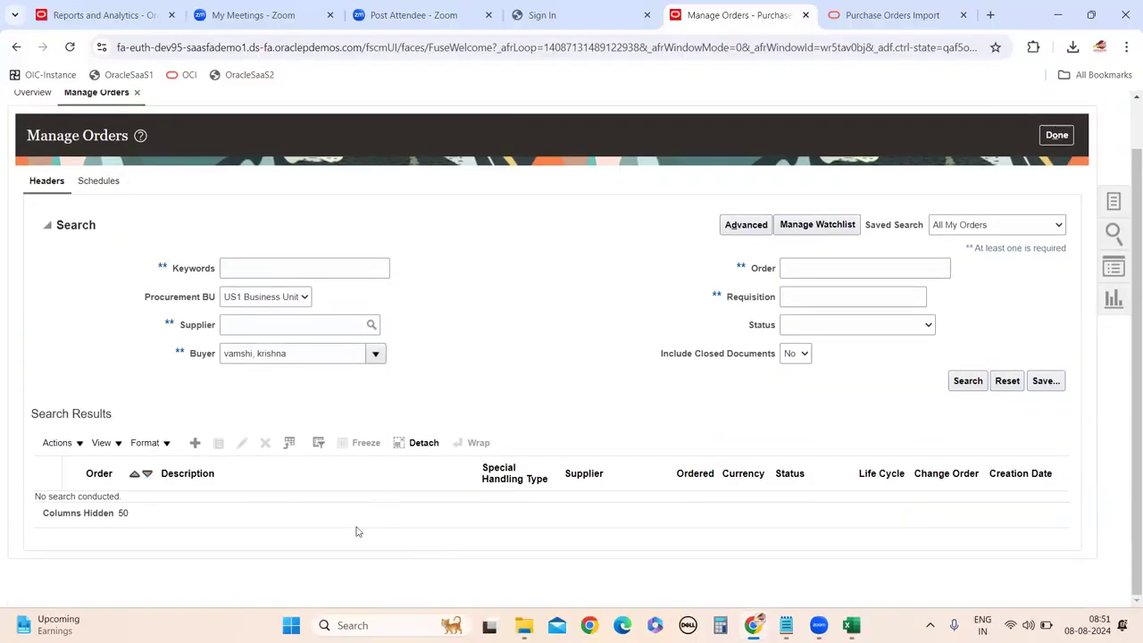
Open purchase order US164927 (Dell Inc, 6.57 USD) and review its header and two lines.
{"action": "left_click", "coordinate": [107, 349]}
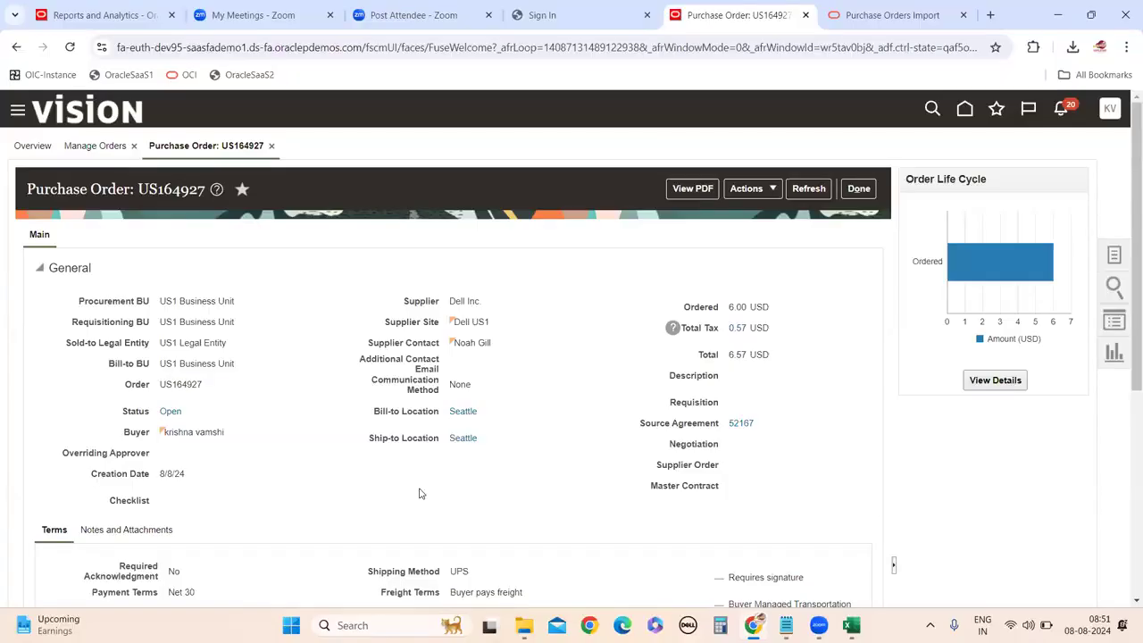
{"action": "scroll", "coordinate": [441, 465], "scroll_direction": "down", "scroll_amount": 4}
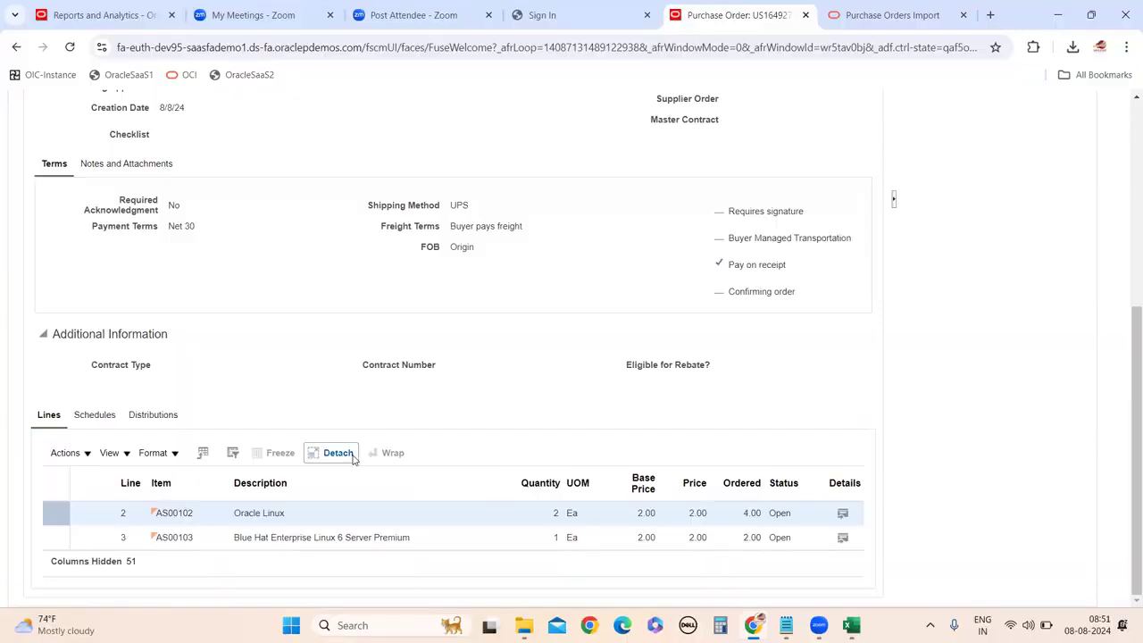
{"action": "scroll", "coordinate": [384, 463], "scroll_direction": "up", "scroll_amount": 4}
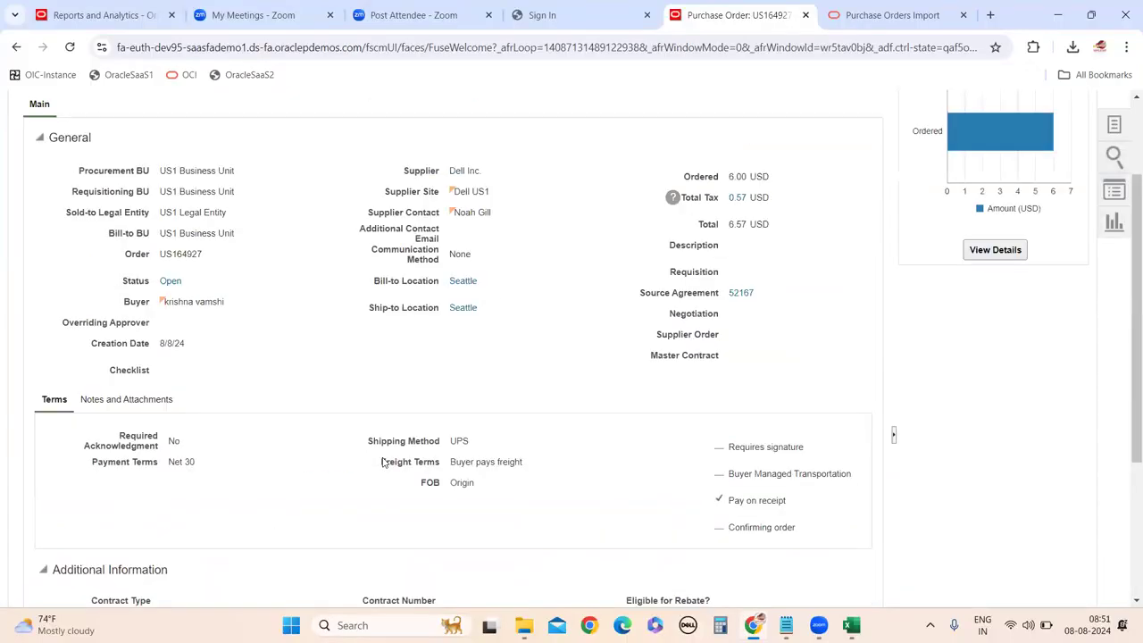
{"action": "scroll", "coordinate": [395, 447], "scroll_direction": "down", "scroll_amount": 4}
{"action": "scroll", "coordinate": [462, 473], "scroll_direction": "up", "scroll_amount": 1}
{"action": "scroll", "coordinate": [604, 360], "scroll_direction": "up", "scroll_amount": 4}
{"action": "scroll", "coordinate": [604, 421], "scroll_direction": "down", "scroll_amount": 4}
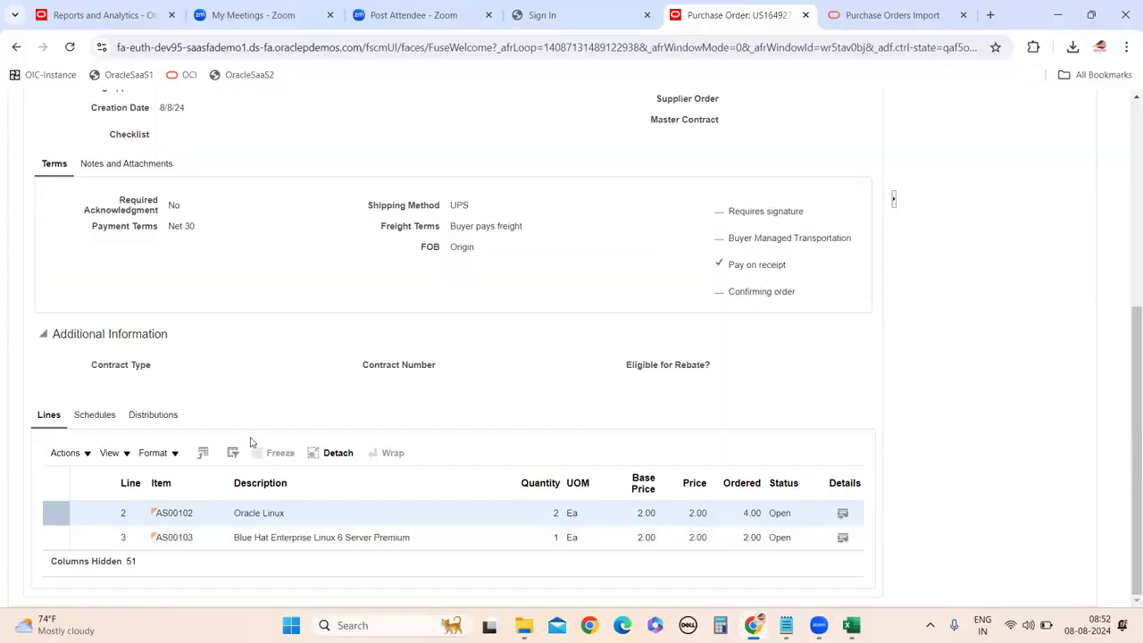
{"action": "scroll", "coordinate": [252, 440], "scroll_direction": "up", "scroll_amount": 4}
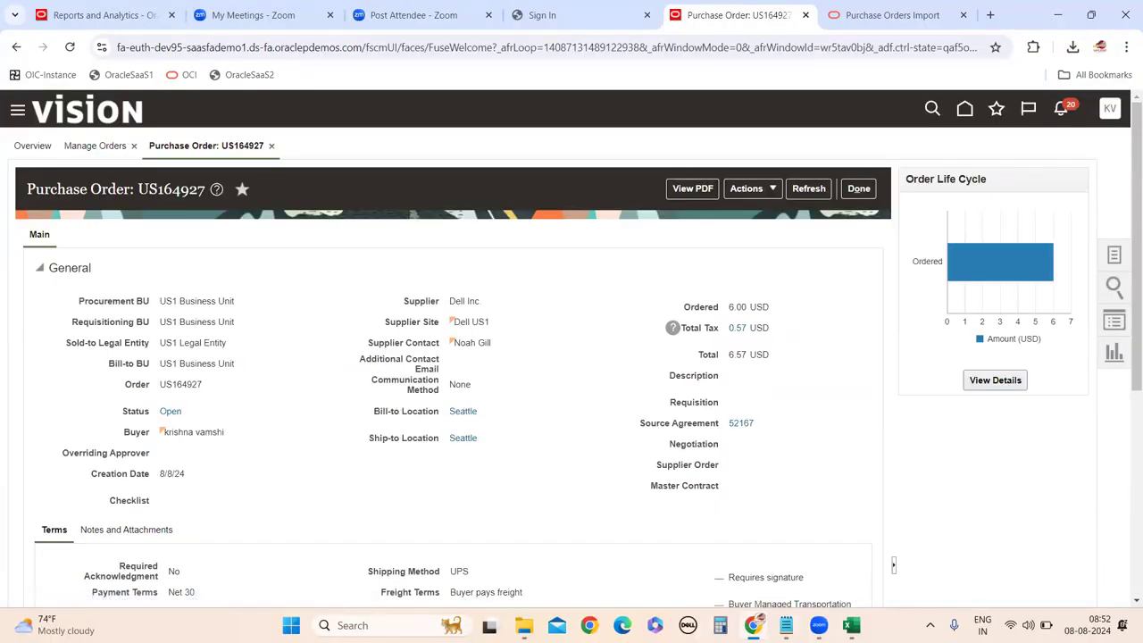
{"action": "left_click", "coordinate": [850, 625]}
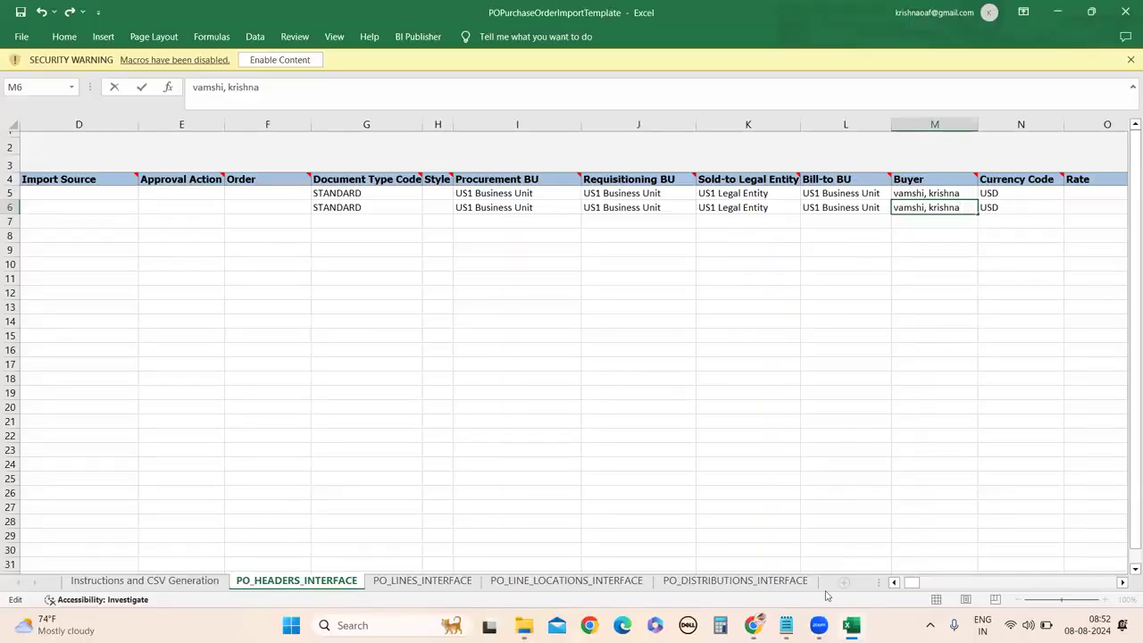
Review the Description value in R5 of PO_HEADERS_INTERFACE, leaving it unchanged.
{"action": "left_click", "coordinate": [752, 625]}
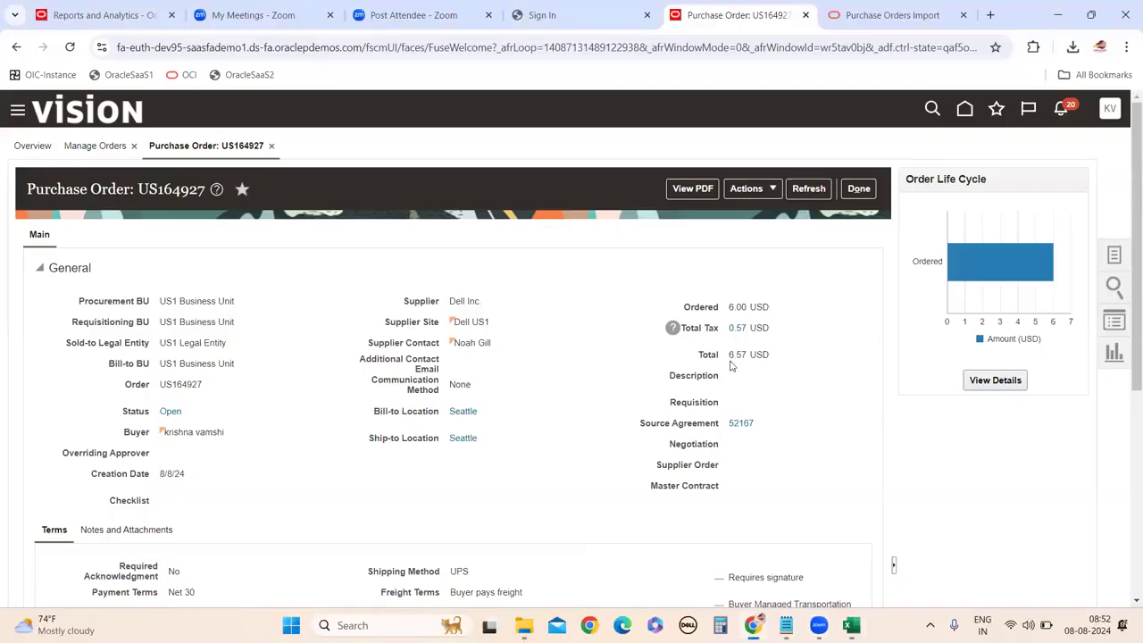
{"action": "left_click", "coordinate": [850, 625]}
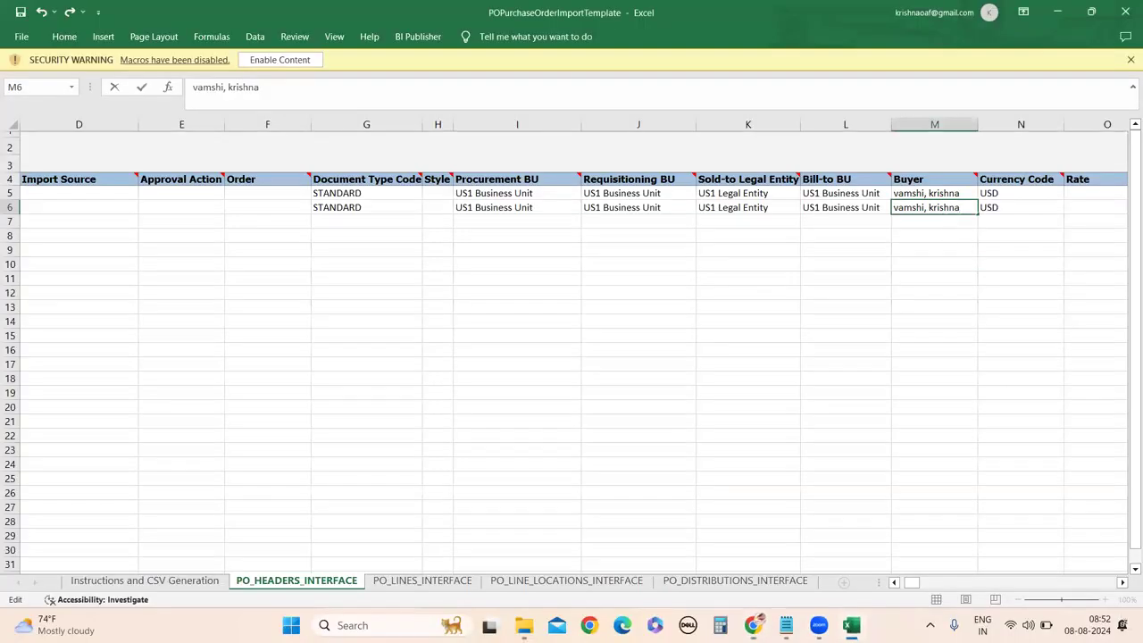
{"action": "scroll", "coordinate": [1037, 363], "scroll_direction": "right", "scroll_amount": 6}
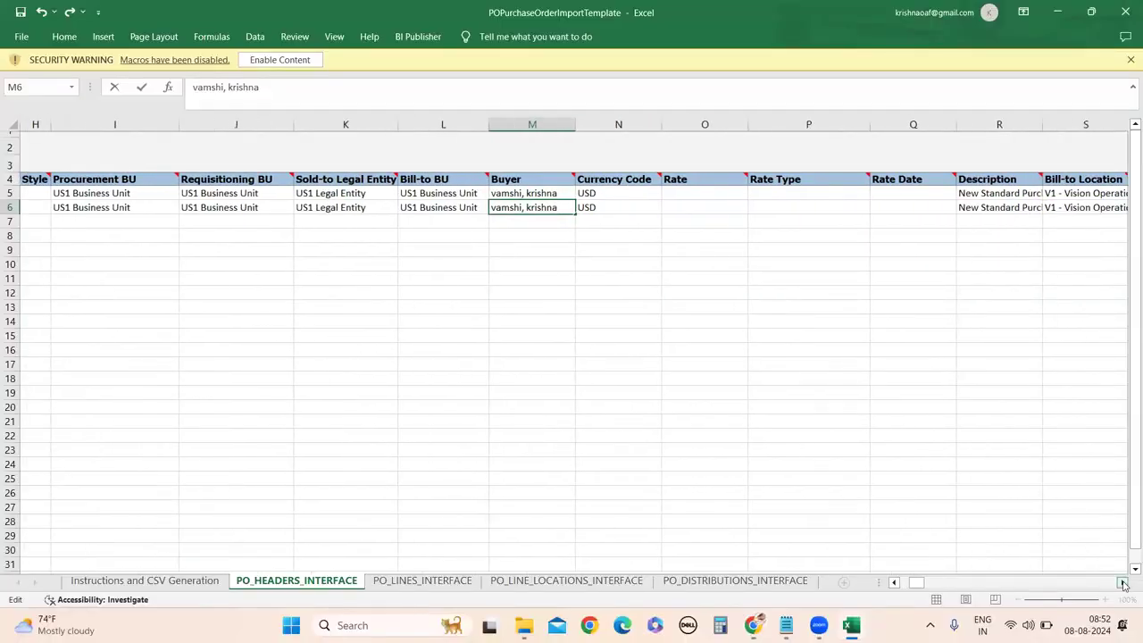
{"action": "scroll", "coordinate": [1037, 363], "scroll_direction": "right", "scroll_amount": 1}
{"action": "left_click", "coordinate": [724, 192]}
{"action": "double_click", "coordinate": [725, 193]}
{"action": "double_click", "coordinate": [725, 193]}
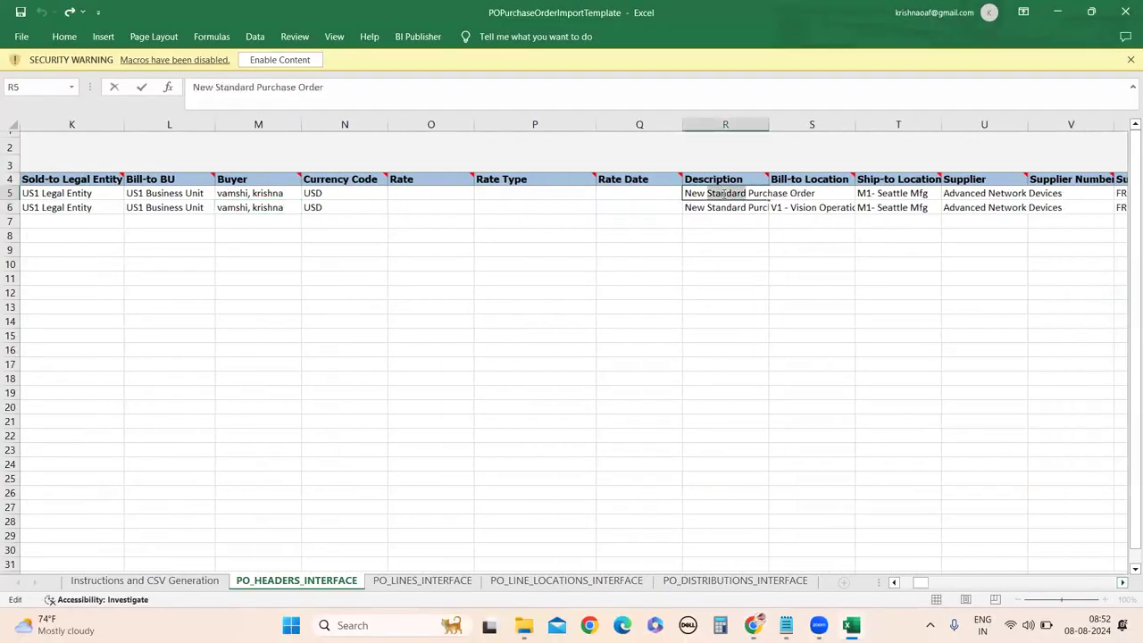
{"action": "left_click", "coordinate": [753, 262]}
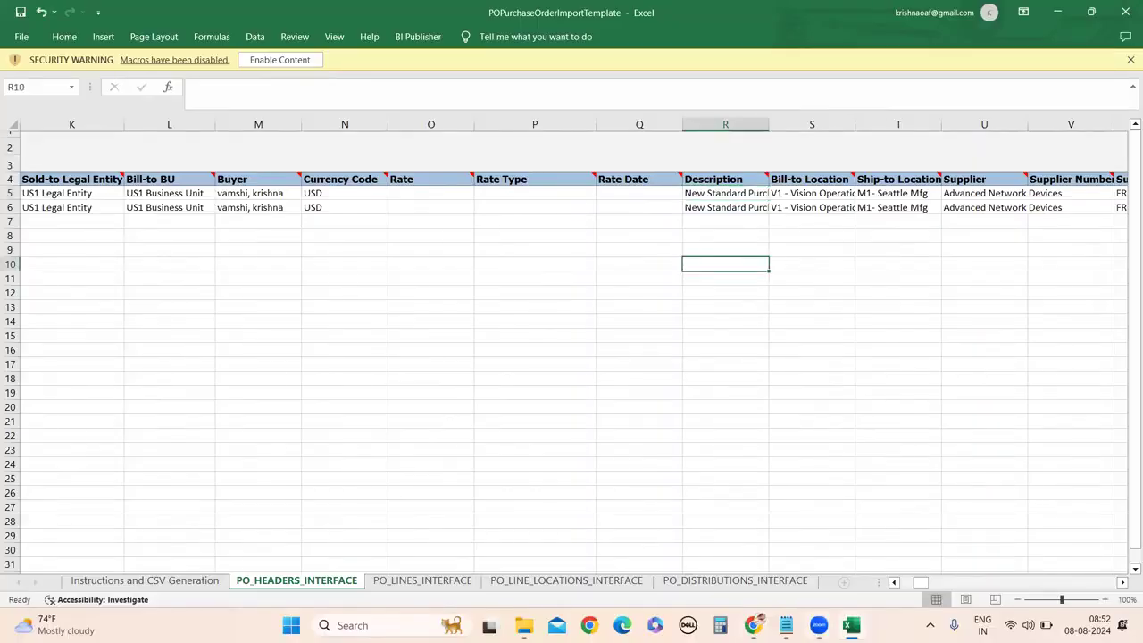
Select the Bill-to Location value Seattle on purchase order US164927.
{"action": "mouse_move", "coordinate": [753, 624]}
{"action": "left_click", "coordinate": [766, 562]}
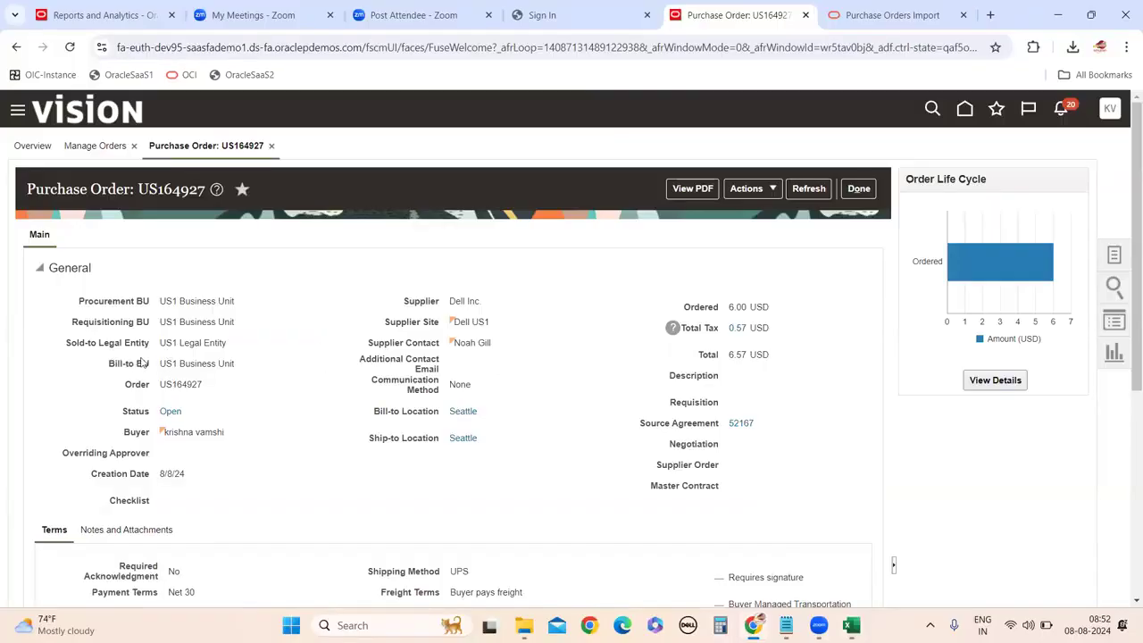
{"action": "scroll", "coordinate": [214, 415], "scroll_direction": "down", "scroll_amount": 1}
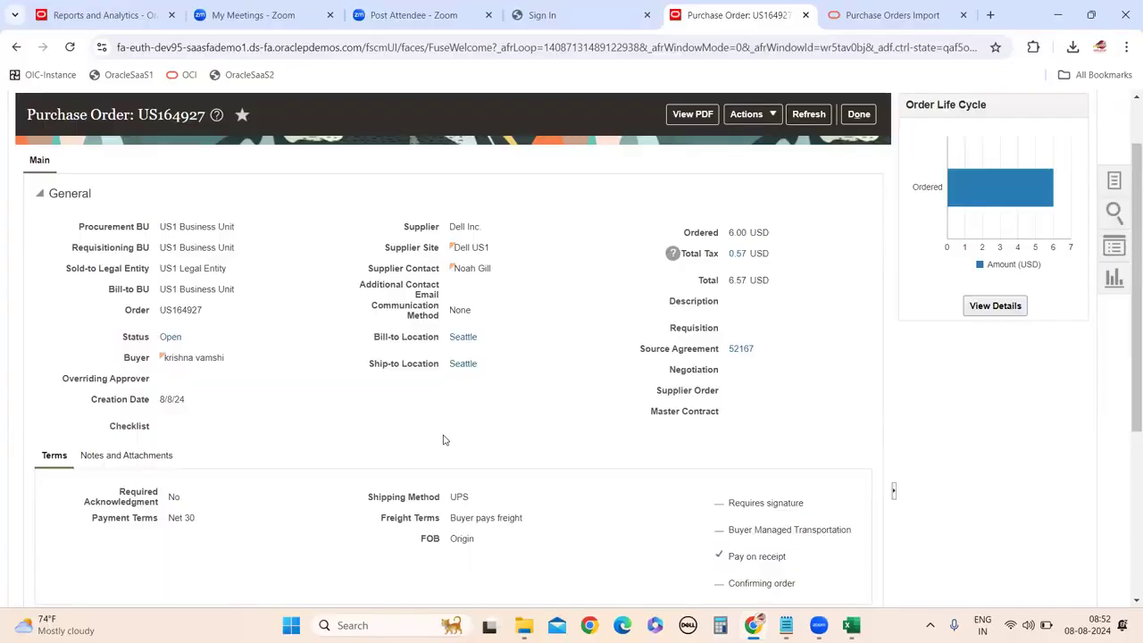
{"action": "left_click_drag", "start_coordinate": [490, 342], "coordinate": [447, 339]}
{"action": "key", "text": "ctrl+c"}
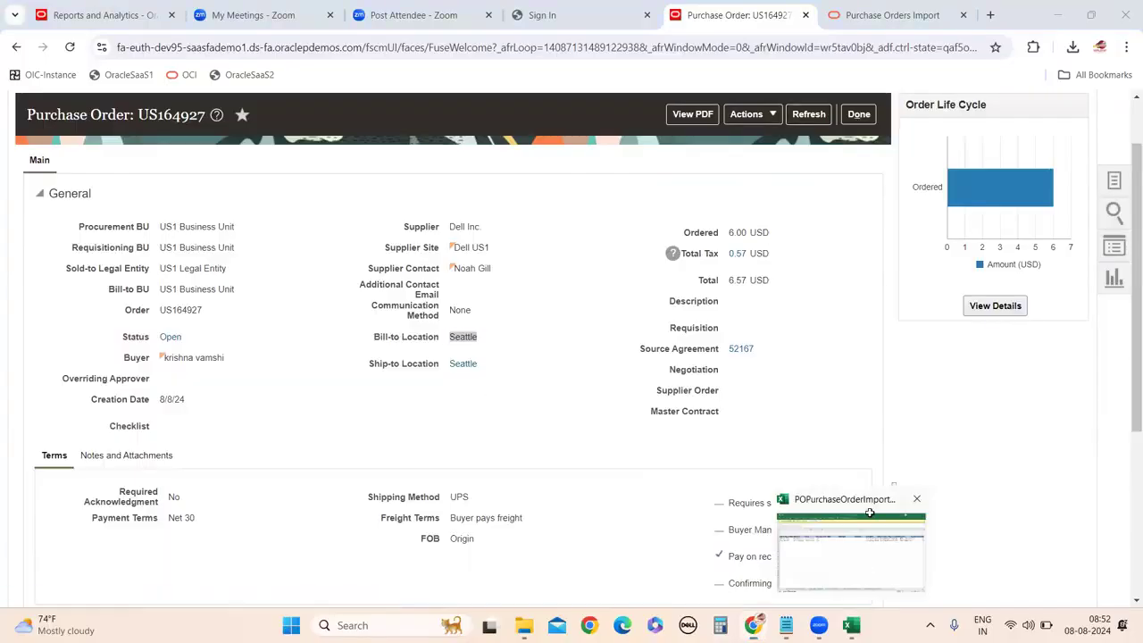
Set the Bill-to Location in S5 to Seattle.
{"action": "left_click", "coordinate": [869, 512]}
{"action": "double_click", "coordinate": [810, 192]}
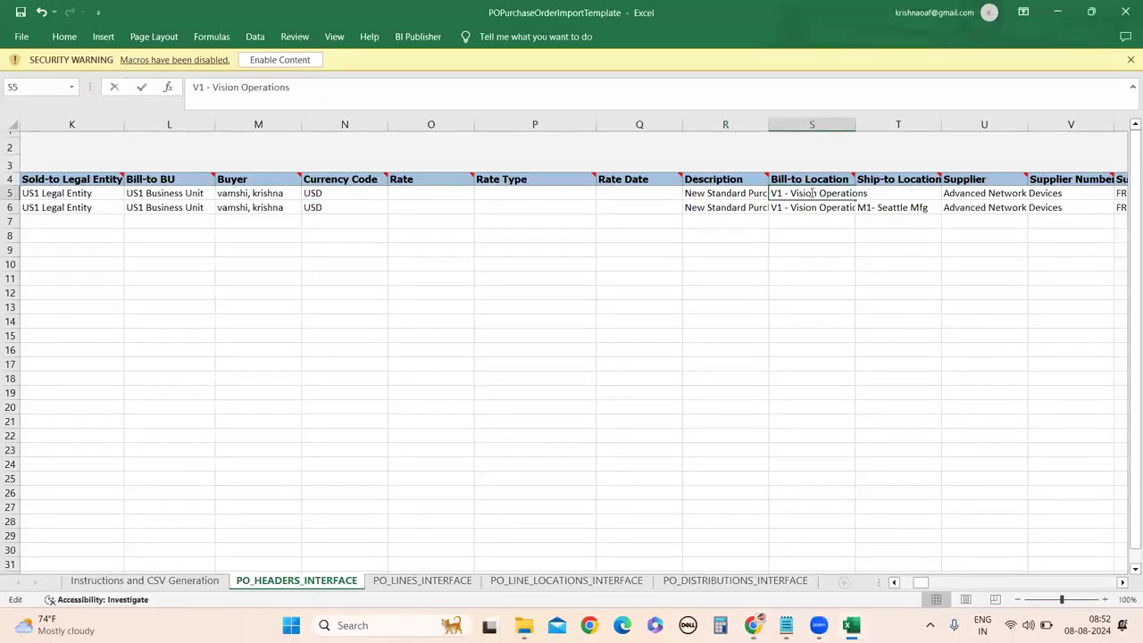
{"action": "left_click_drag", "start_coordinate": [866, 193], "coordinate": [770, 193]}
{"action": "type", "text": "Seattle"}
{"action": "left_click", "coordinate": [818, 301]}
Set the Bill-to Location in S6 to Seattle as well.
{"action": "double_click", "coordinate": [802, 207]}
{"action": "double_click", "coordinate": [802, 207]}
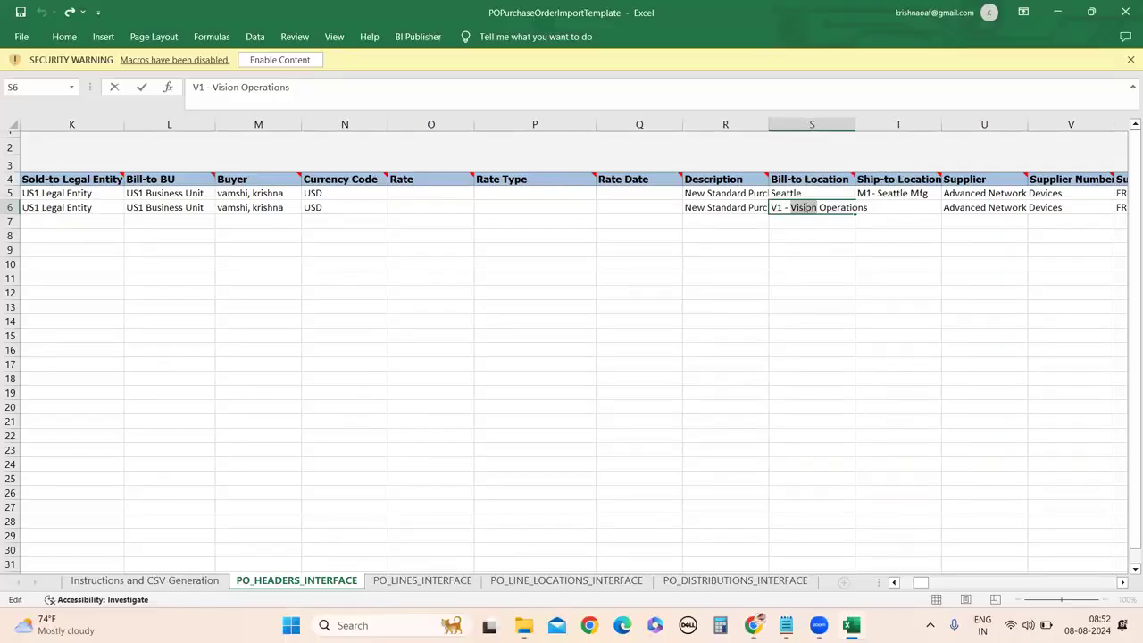
{"action": "left_click", "coordinate": [850, 221]}
{"action": "double_click", "coordinate": [818, 207]}
{"action": "double_click", "coordinate": [815, 206]}
{"action": "left_click", "coordinate": [815, 206]}
{"action": "left_click_drag", "start_coordinate": [867, 211], "coordinate": [771, 208]}
{"action": "type", "text": "Seattle"}
{"action": "left_click", "coordinate": [798, 347]}
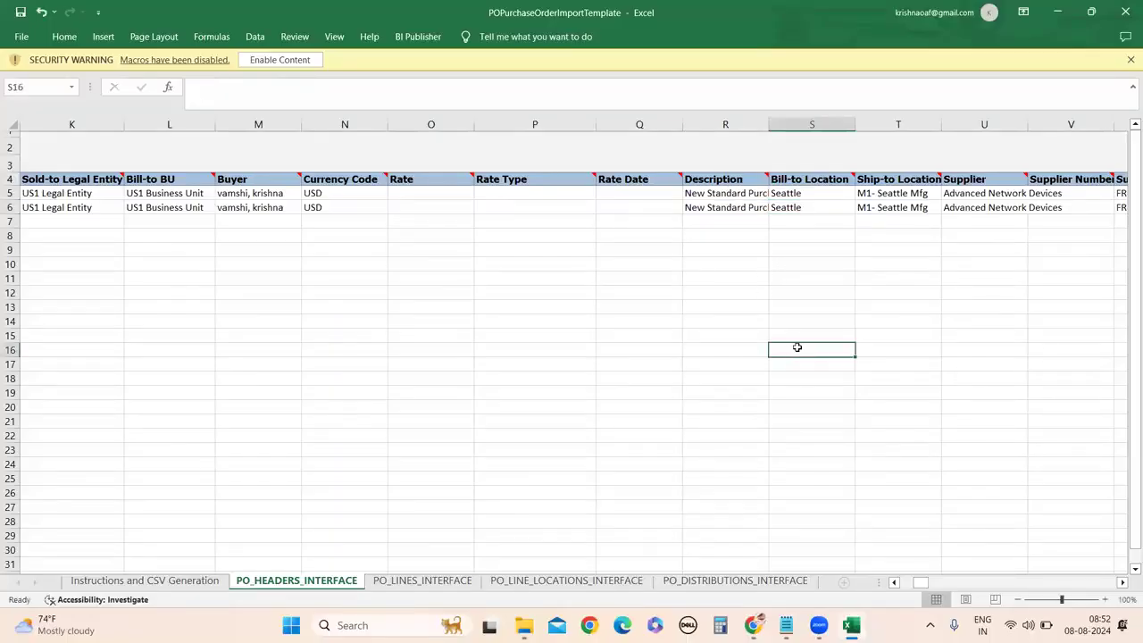
Compare the Ship-to Location in T5 against the Oracle purchase order.
{"action": "left_click", "coordinate": [1124, 582]}
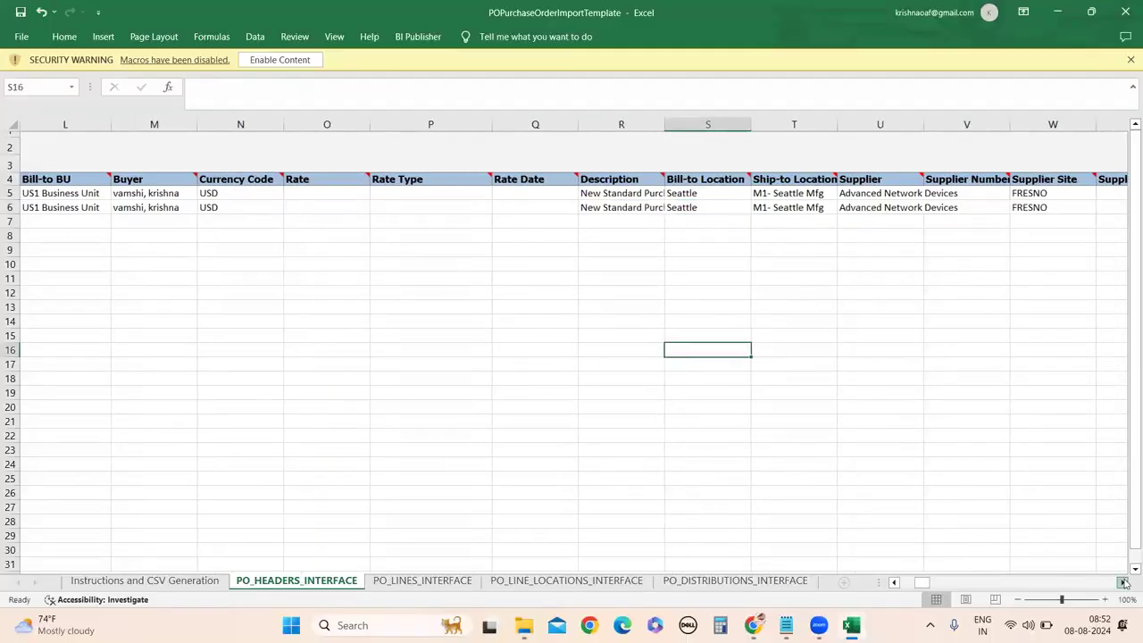
{"action": "left_click", "coordinate": [1124, 582]}
{"action": "left_click", "coordinate": [717, 193]}
{"action": "mouse_move", "coordinate": [752, 625]}
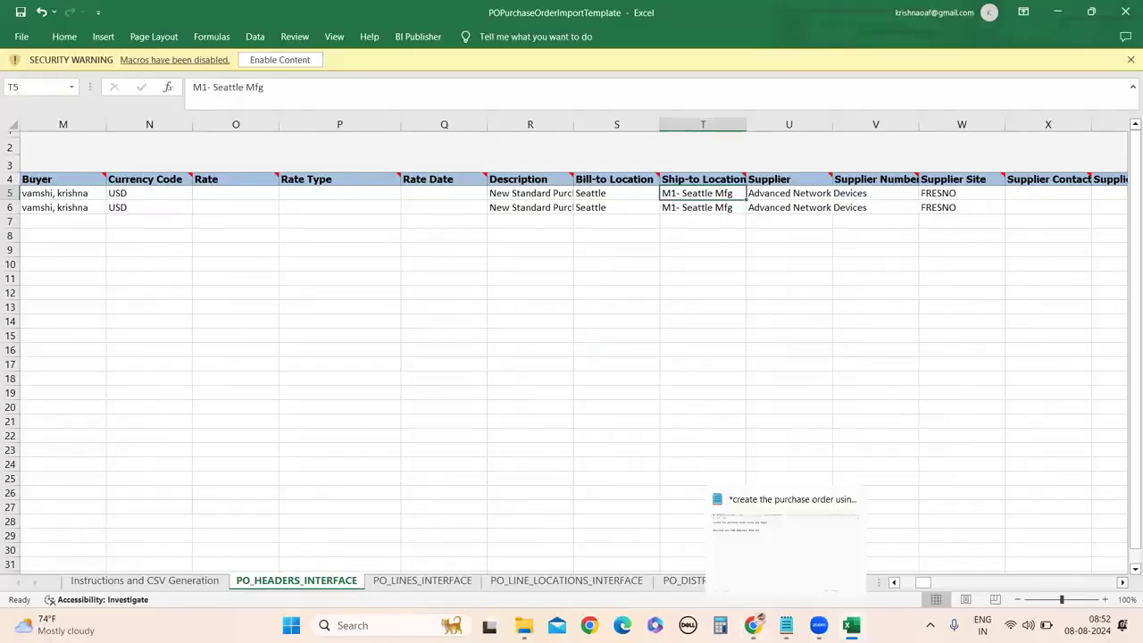
{"action": "left_click", "coordinate": [741, 572]}
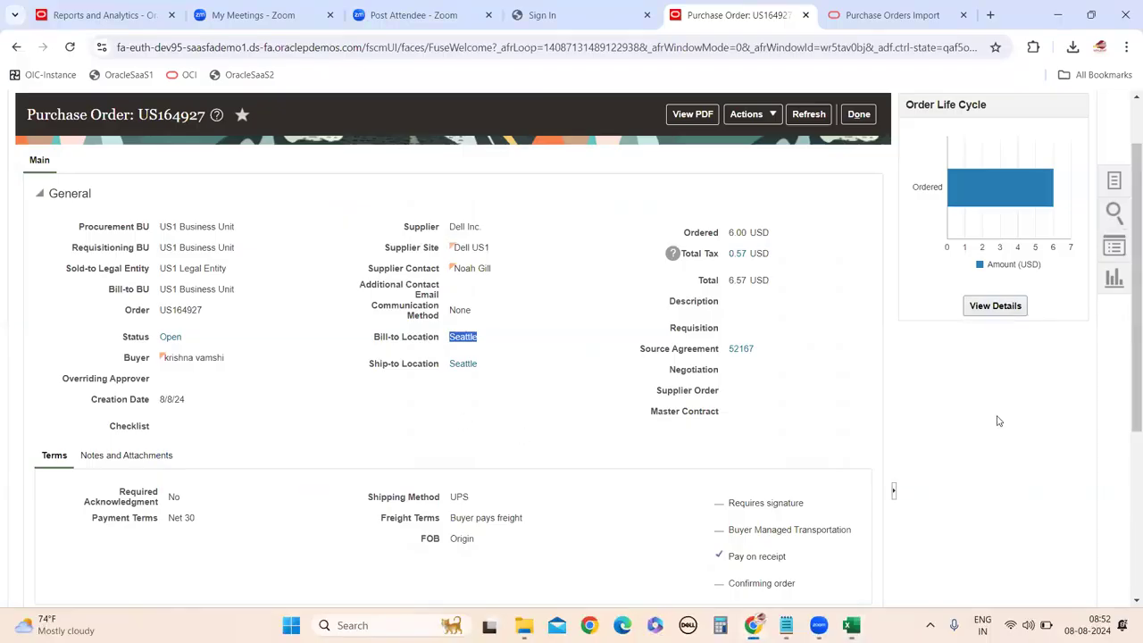
{"action": "mouse_move", "coordinate": [851, 624]}
{"action": "left_click", "coordinate": [861, 558]}
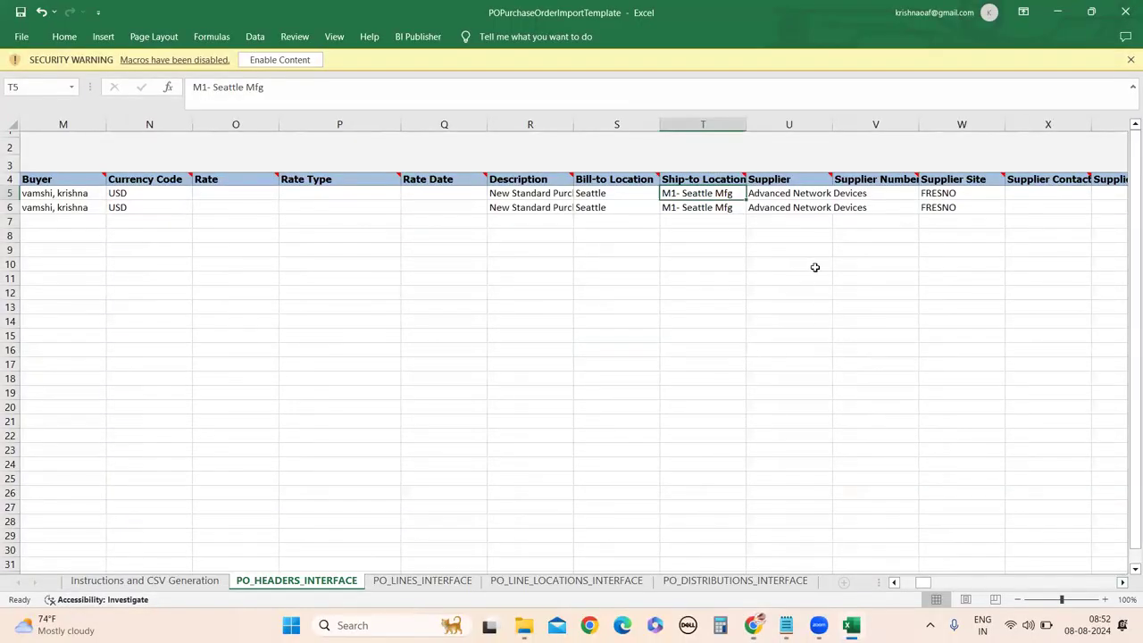
Paste Seattle into Supplier cells U5 and U6.
{"action": "triple_click", "coordinate": [772, 198]}
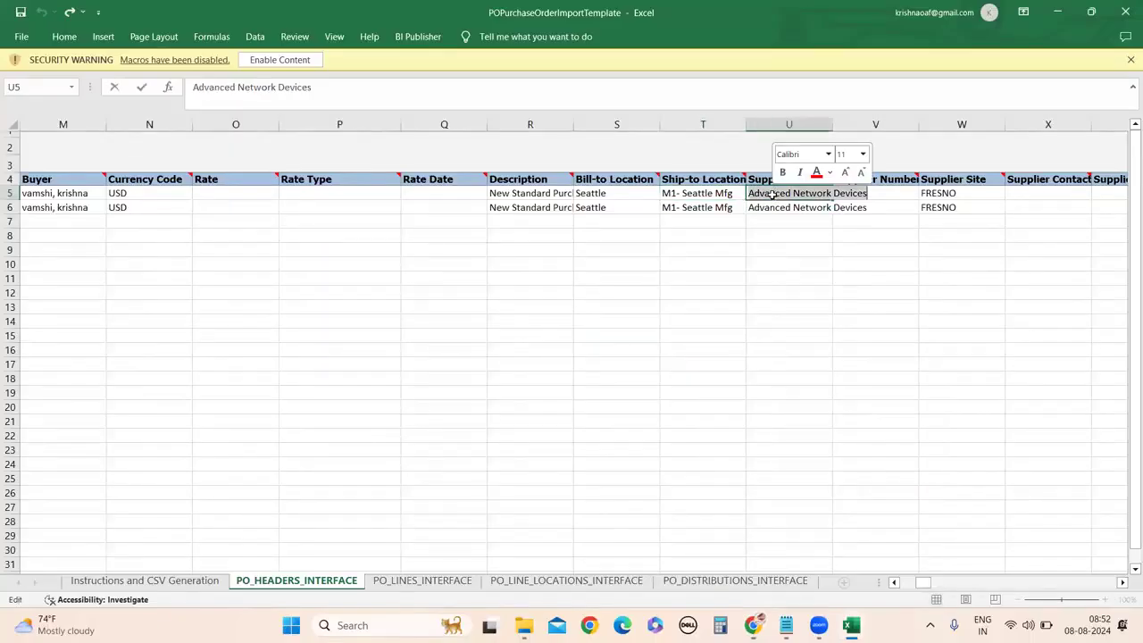
{"action": "key", "text": "ctrl+v"}
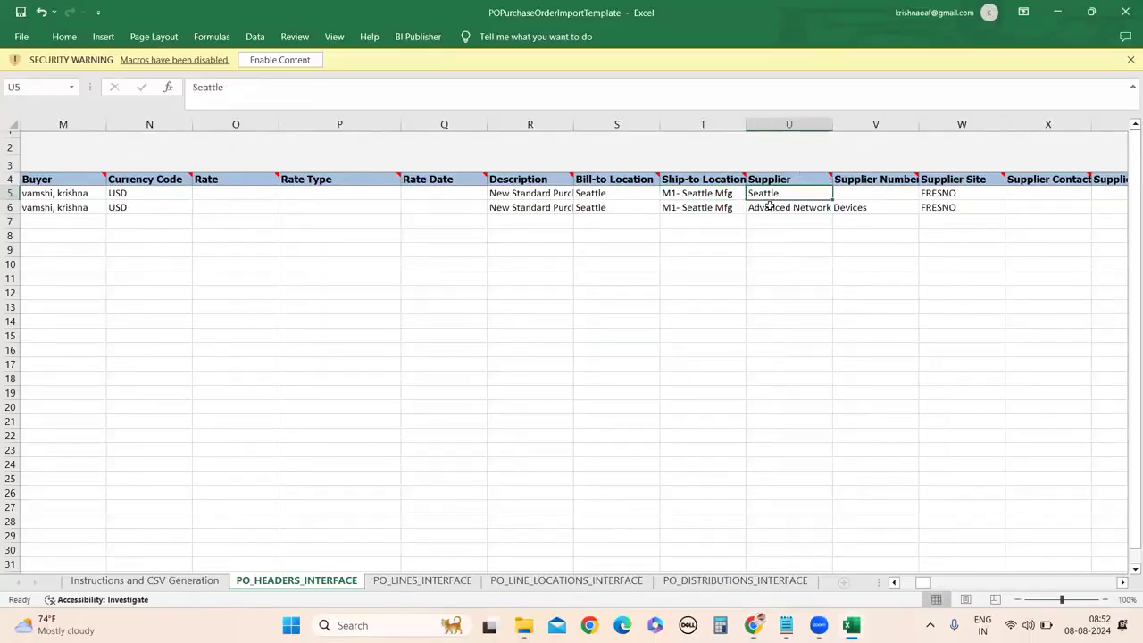
{"action": "left_click", "coordinate": [770, 205]}
{"action": "triple_click", "coordinate": [770, 205]}
{"action": "key", "text": "ctrl+v"}
{"action": "left_click", "coordinate": [789, 347]}
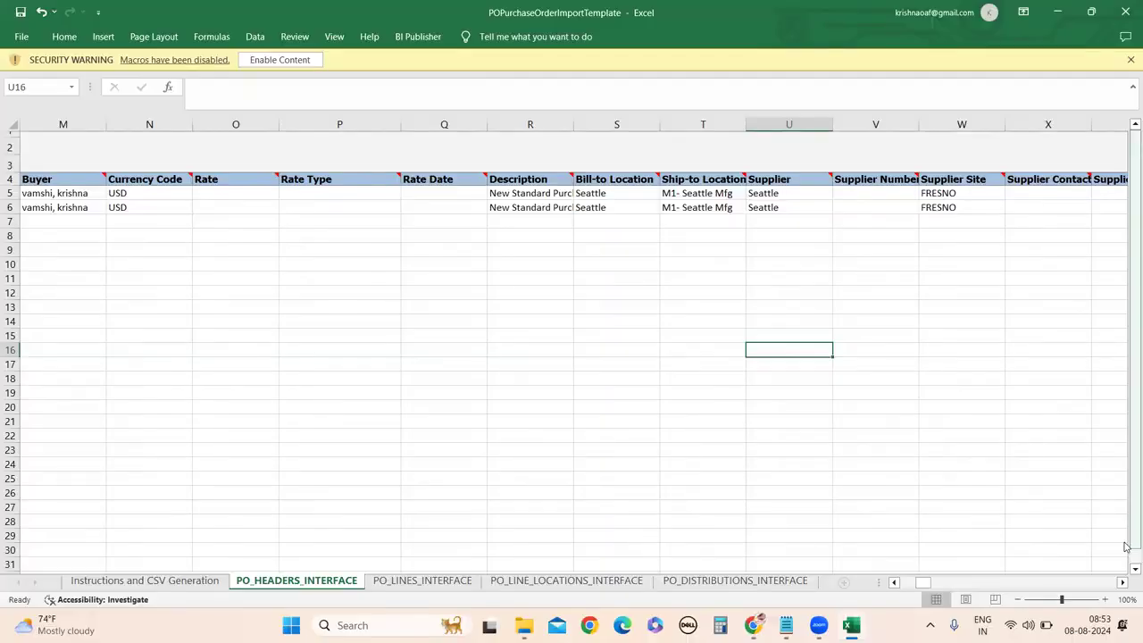
Undo the Seattle supplier entries and paste Seattle as T5's Ship-to Location.
{"action": "key", "text": "ctrl+z"}
{"action": "key", "text": "ctrl+z"}
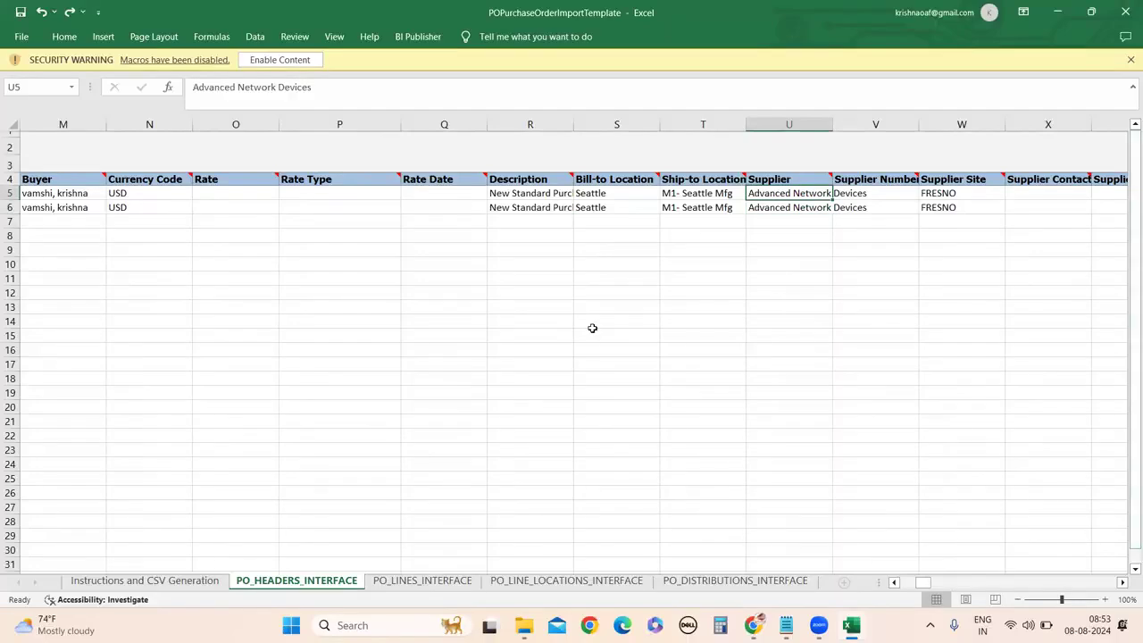
{"action": "left_click", "coordinate": [771, 350]}
{"action": "double_click", "coordinate": [700, 193]}
{"action": "left_click_drag", "start_coordinate": [741, 193], "coordinate": [662, 193]}
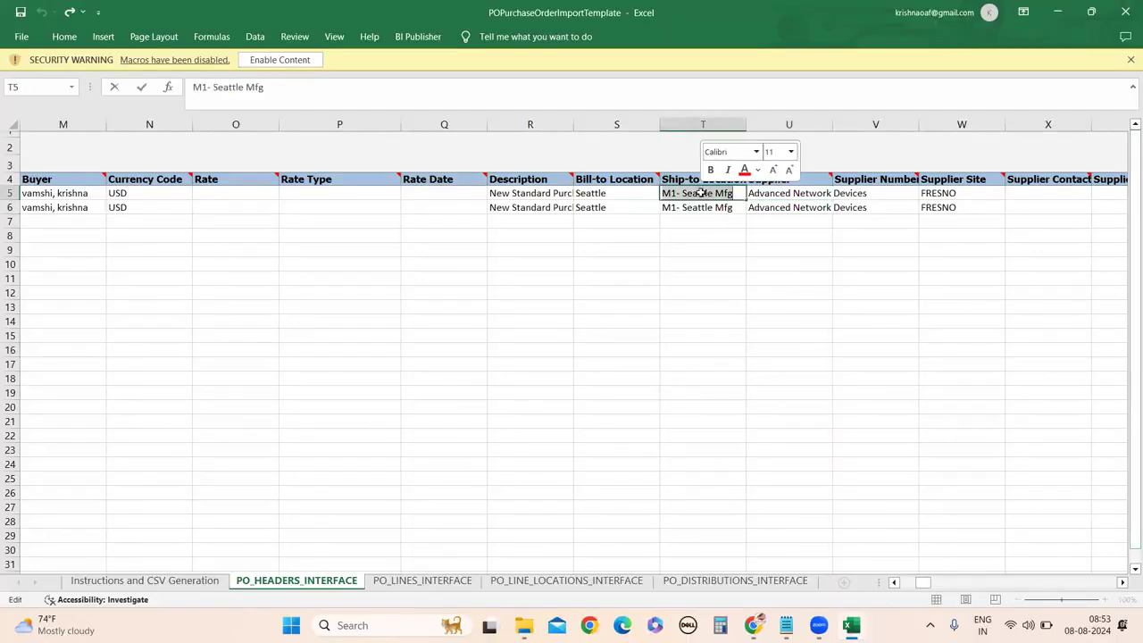
{"action": "key", "text": "ctrl+v"}
{"action": "left_click", "coordinate": [663, 318]}
Paste Seattle as the Ship-to Location in T6.
{"action": "left_click", "coordinate": [694, 211]}
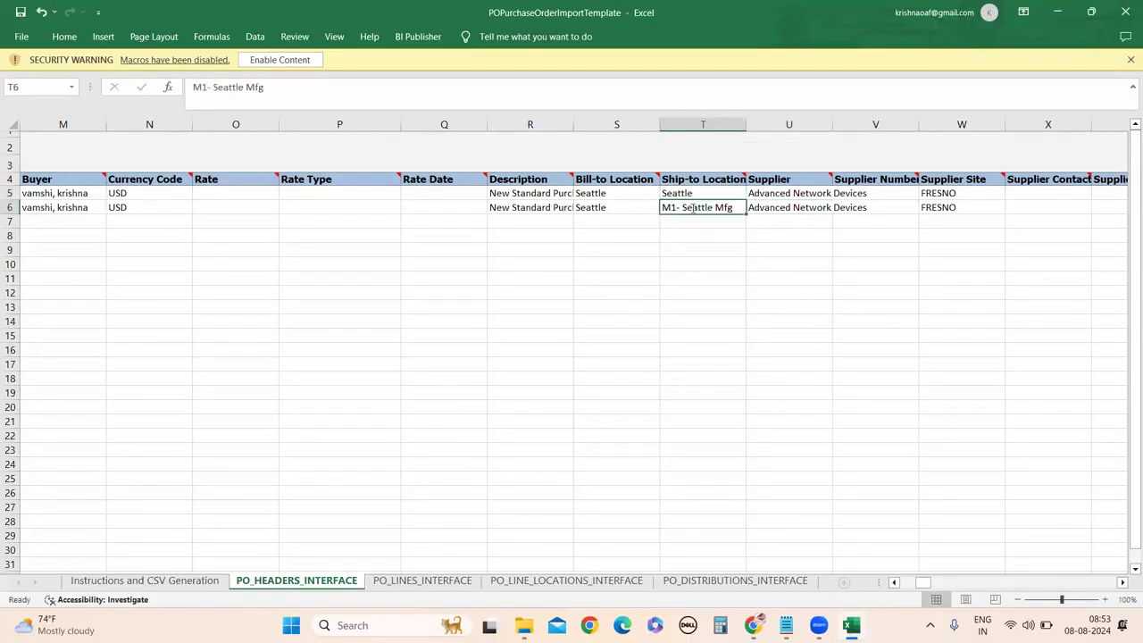
{"action": "double_click", "coordinate": [696, 207]}
{"action": "left_click", "coordinate": [678, 252]}
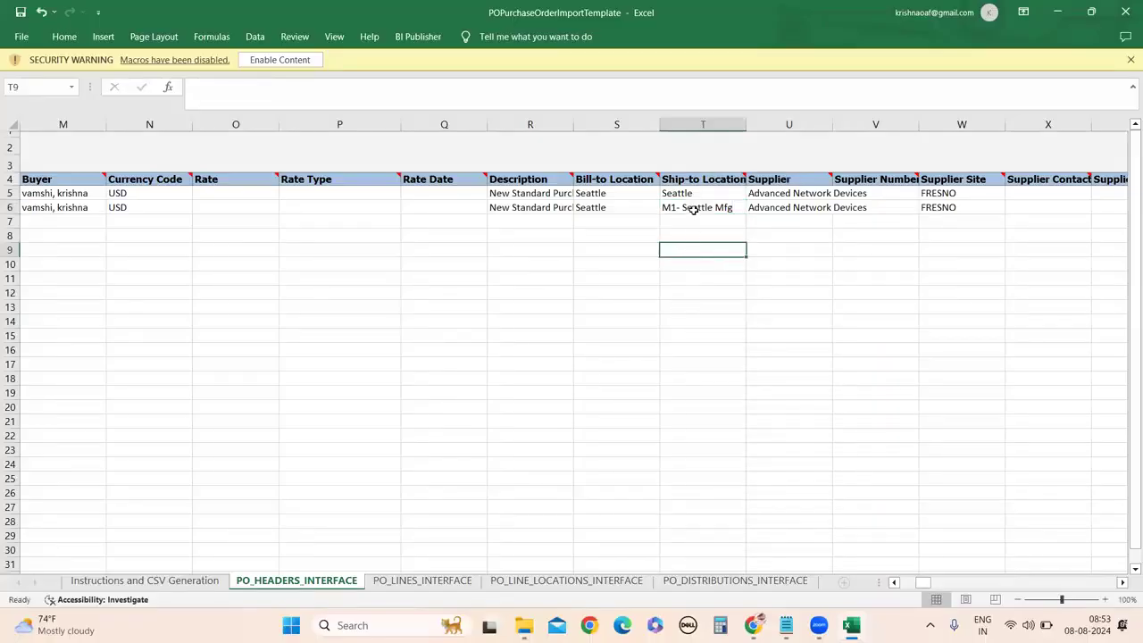
{"action": "left_click", "coordinate": [693, 209]}
{"action": "double_click", "coordinate": [696, 207]}
{"action": "key", "text": "ctrl+c"}
{"action": "left_click_drag", "start_coordinate": [663, 207], "coordinate": [734, 207]}
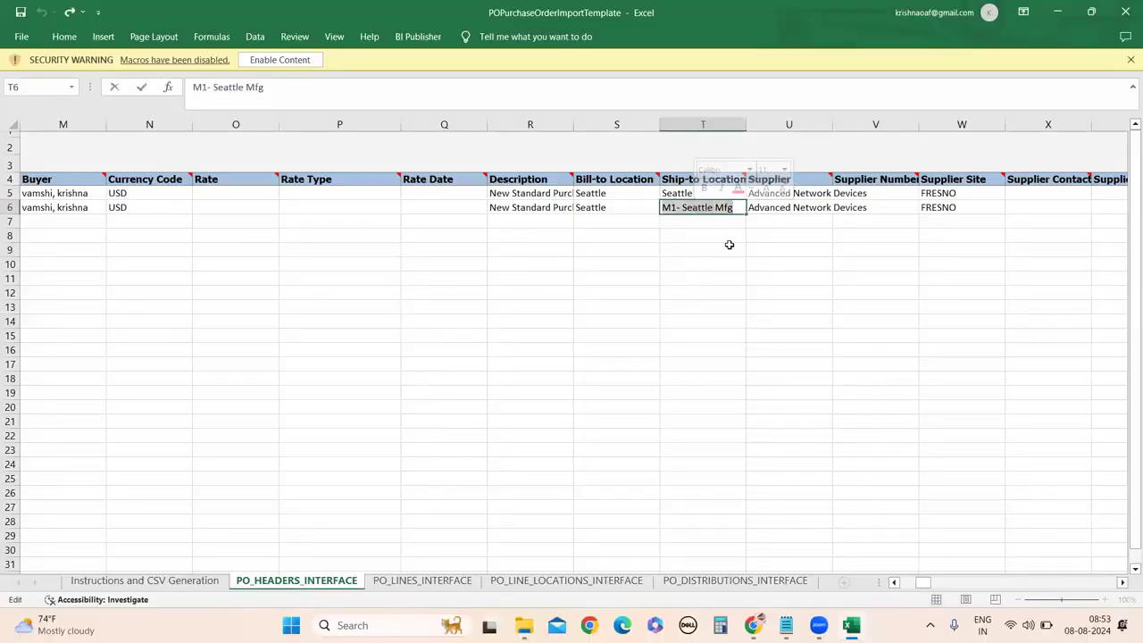
{"action": "key", "text": "ctrl+v"}
{"action": "left_click", "coordinate": [732, 319]}
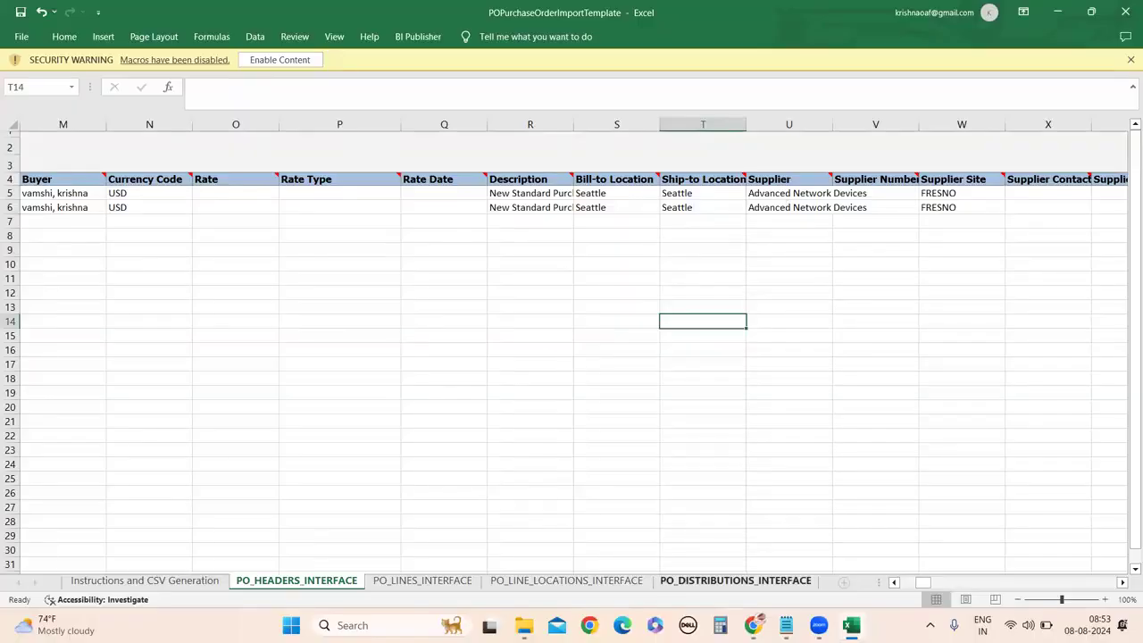
Select the supplier name Dell Inc. on the Oracle purchase order.
{"action": "mouse_move", "coordinate": [752, 625]}
{"action": "left_click", "coordinate": [768, 553]}
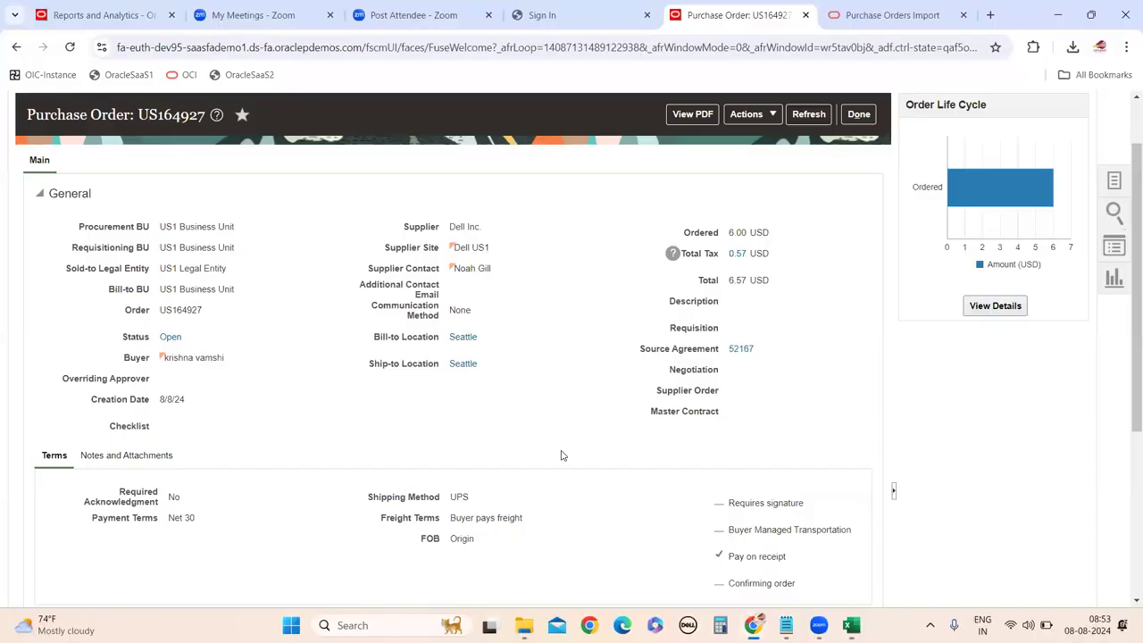
{"action": "triple_click", "coordinate": [467, 226]}
{"action": "key", "text": "ctrl+c"}
{"action": "mouse_move", "coordinate": [851, 625]}
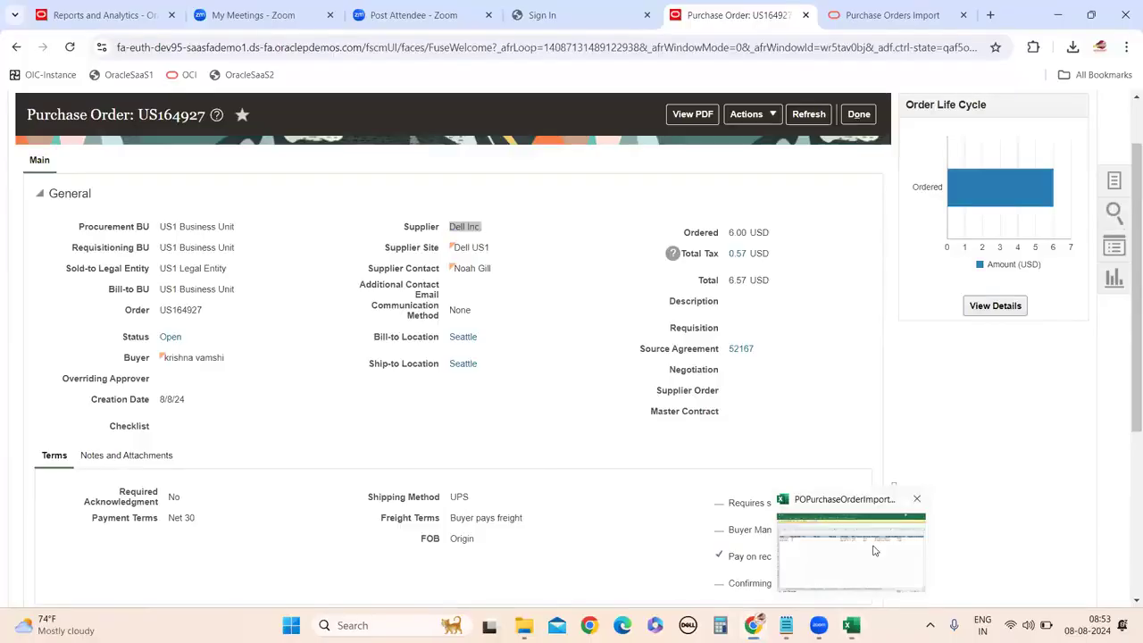
{"action": "left_click", "coordinate": [857, 545]}
Paste Dell Inc. as the Supplier in U5 and U6.
{"action": "triple_click", "coordinate": [773, 193]}
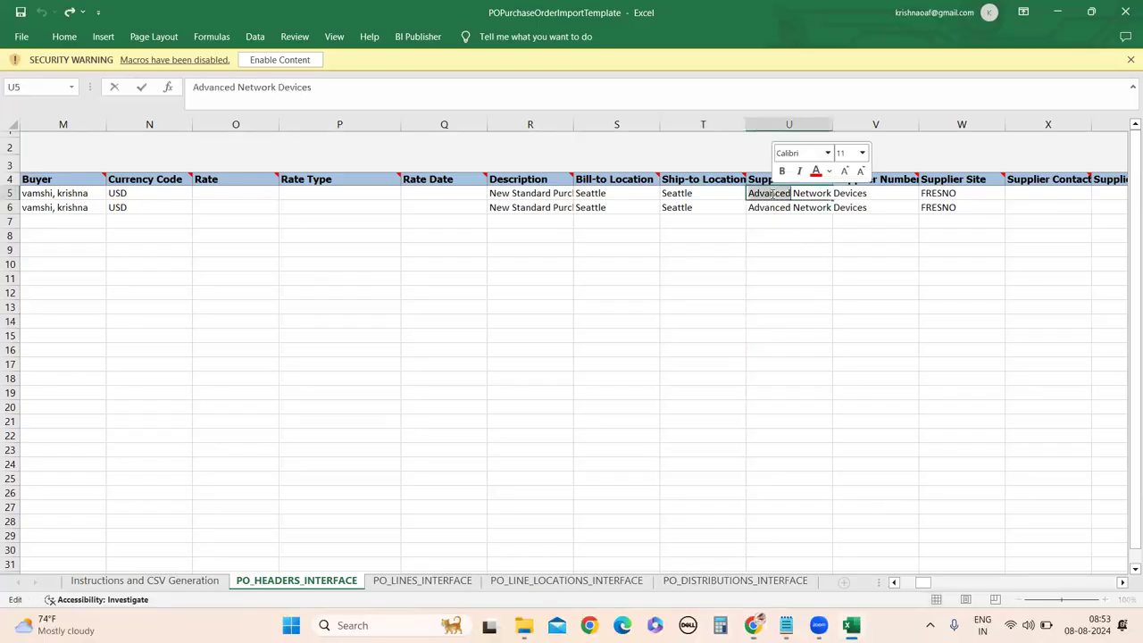
{"action": "key", "text": "ctrl+v"}
{"action": "left_click", "coordinate": [798, 291]}
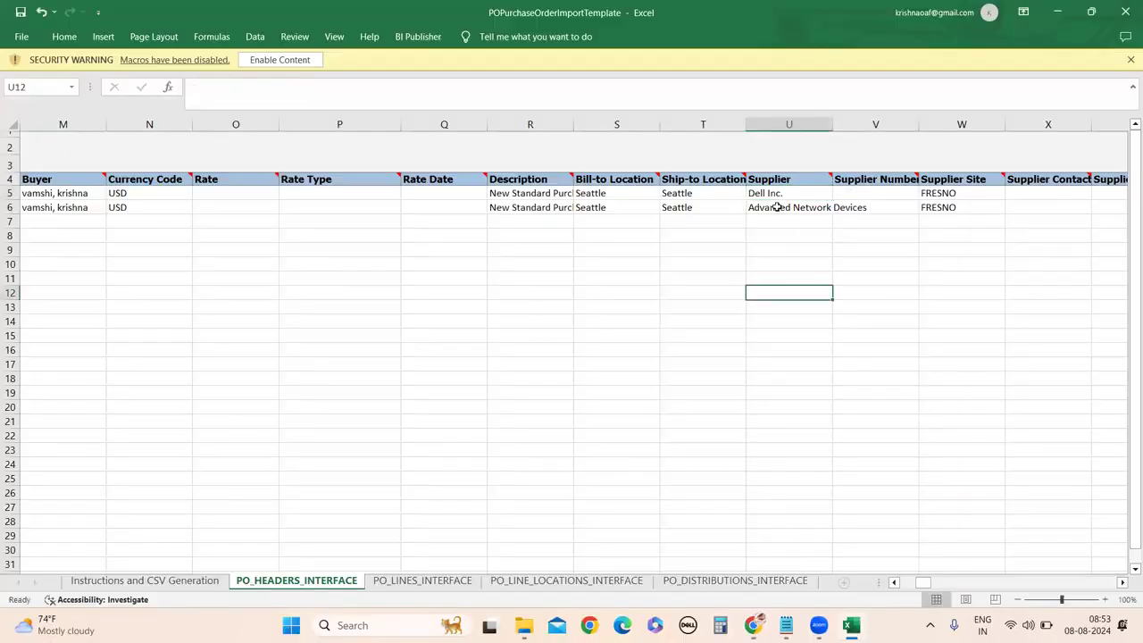
{"action": "left_click", "coordinate": [778, 207]}
{"action": "triple_click", "coordinate": [778, 207]}
{"action": "key", "text": "ctrl+v"}
{"action": "left_click", "coordinate": [780, 299]}
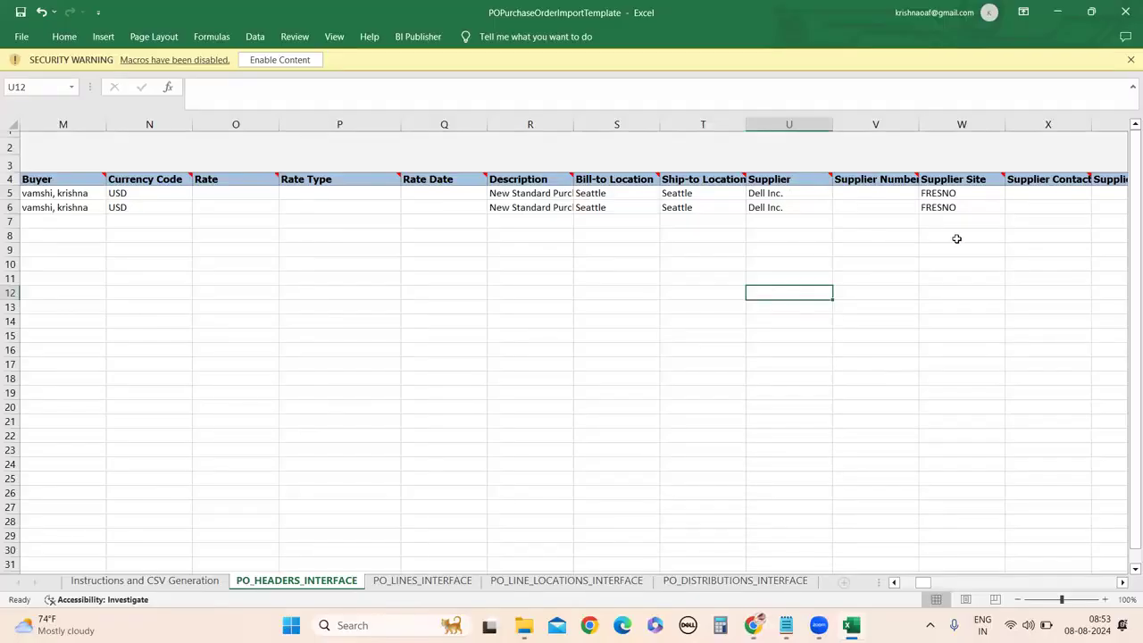
Copy the Supplier Site value Dell US1 from purchase order US164927.
{"action": "mouse_move", "coordinate": [851, 625]}
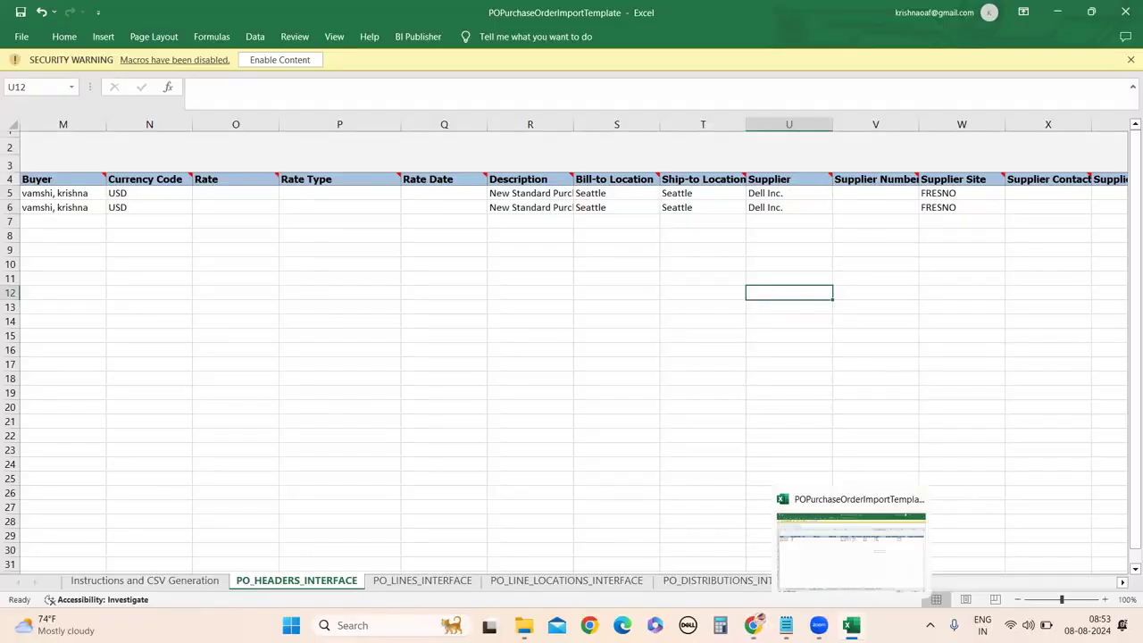
{"action": "left_click", "coordinate": [752, 625]}
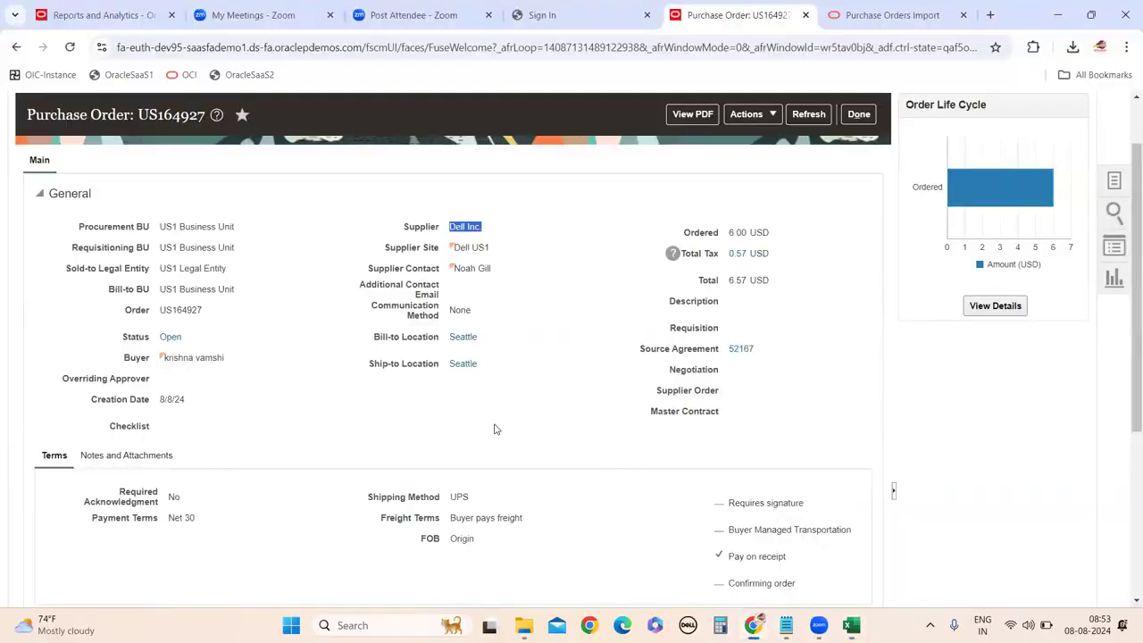
{"action": "left_click_drag", "start_coordinate": [498, 253], "coordinate": [457, 247]}
{"action": "key", "text": "ctrl+c"}
{"action": "left_click", "coordinate": [513, 267]}
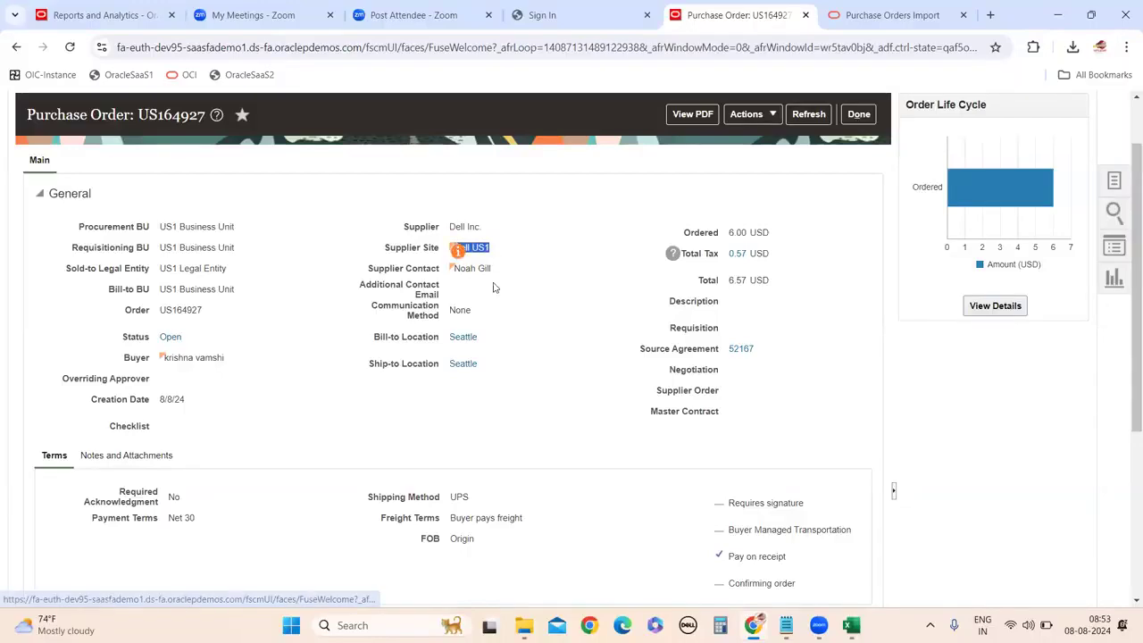
{"action": "mouse_move", "coordinate": [752, 625]}
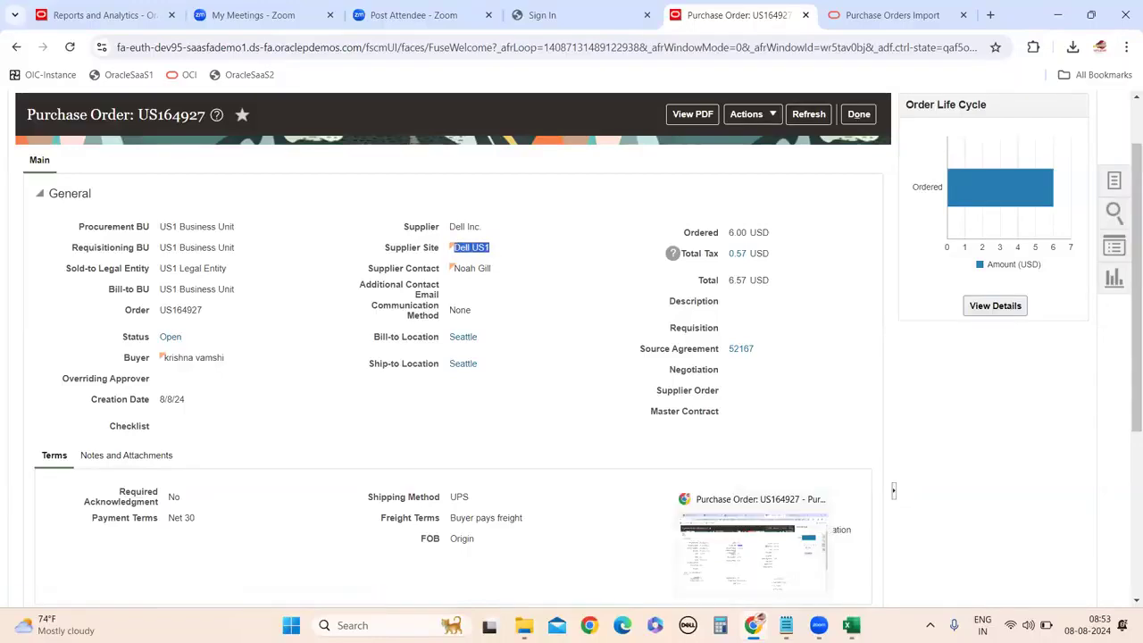
{"action": "left_click", "coordinate": [902, 500]}
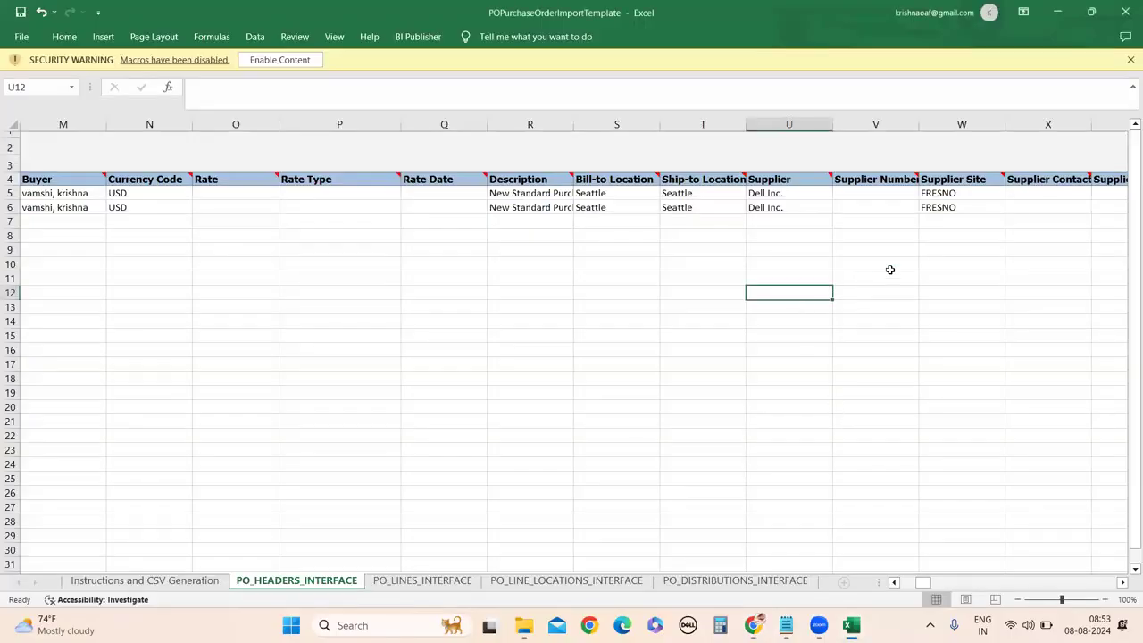
Paste Dell US1 over FRESNO in Supplier Site cells W5 and W6.
{"action": "double_click", "coordinate": [943, 195]}
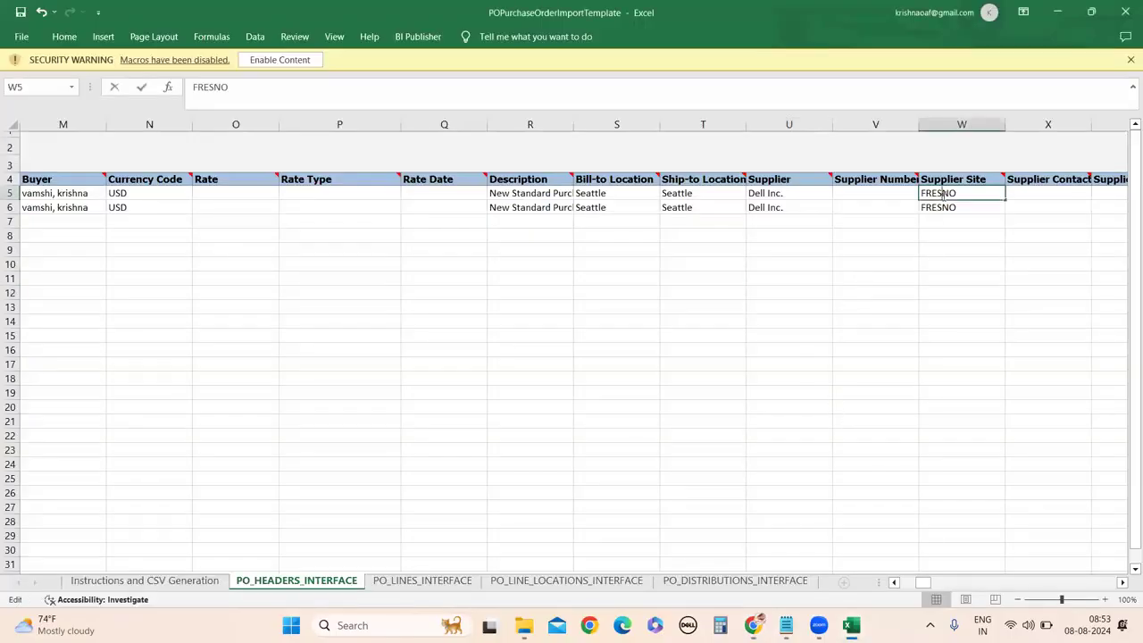
{"action": "key", "text": "ctrl+v"}
{"action": "key", "text": "Return"}
{"action": "double_click", "coordinate": [941, 207]}
{"action": "key", "text": "ctrl+v"}
{"action": "left_click", "coordinate": [937, 311]}
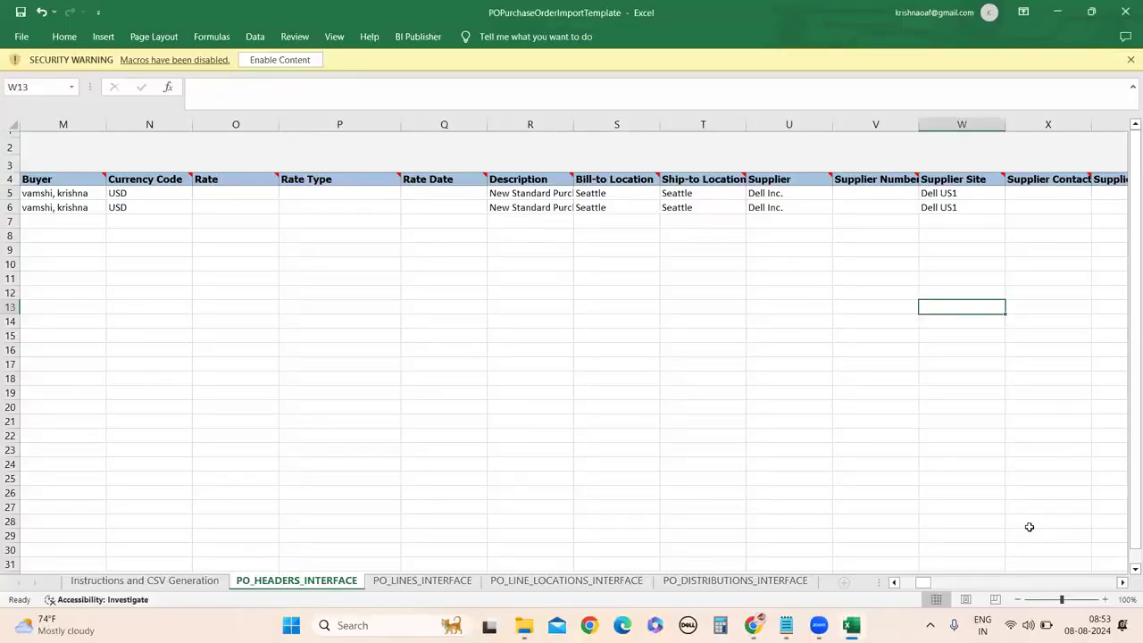
Scroll the header sheet right to Payment Terms, then return to the Oracle order.
{"action": "left_click", "coordinate": [1123, 584]}
{"action": "left_click", "coordinate": [1123, 583]}
{"action": "left_click", "coordinate": [1122, 583]}
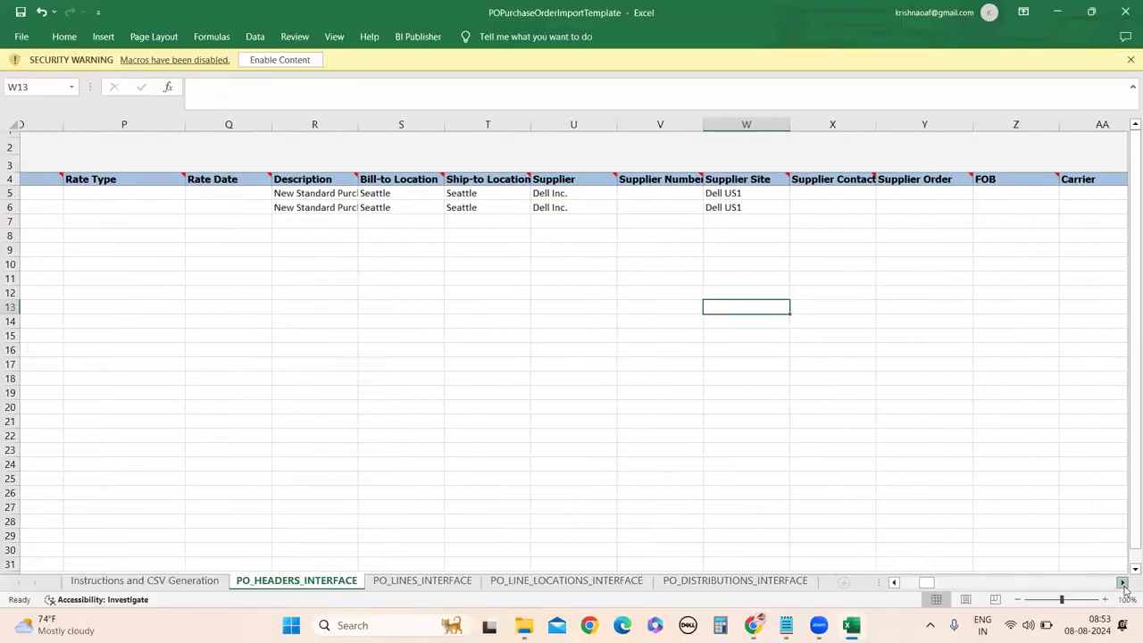
{"action": "left_click", "coordinate": [1123, 584]}
{"action": "left_click", "coordinate": [1123, 584]}
{"action": "left_click", "coordinate": [1123, 584]}
{"action": "left_click", "coordinate": [1123, 584]}
{"action": "left_click", "coordinate": [1122, 584]}
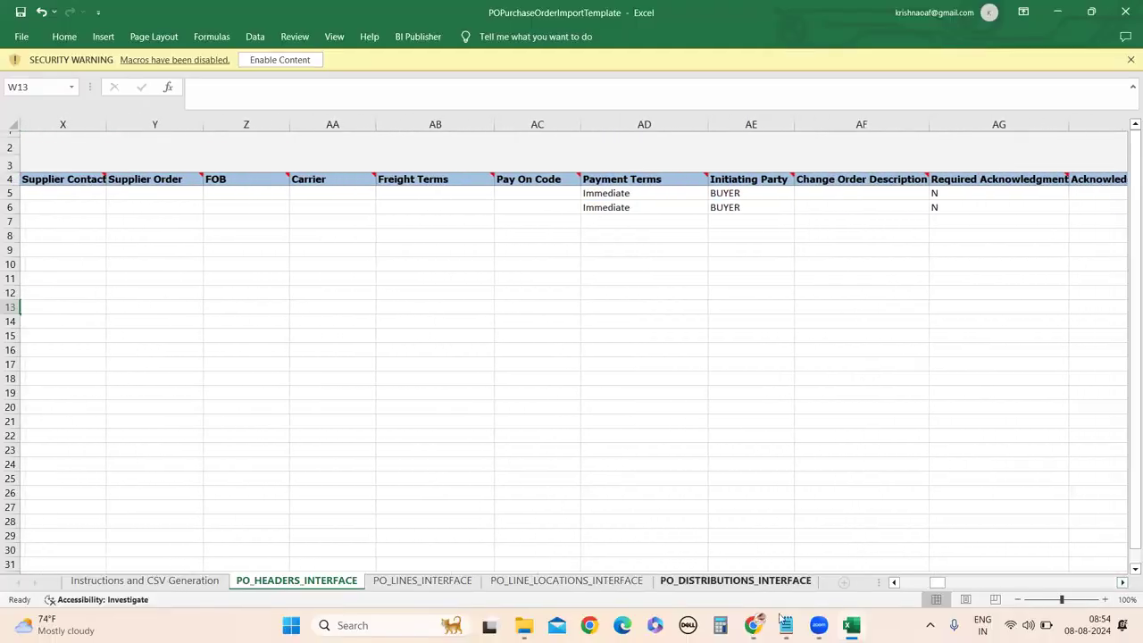
{"action": "mouse_move", "coordinate": [753, 625]}
{"action": "left_click", "coordinate": [746, 558]}
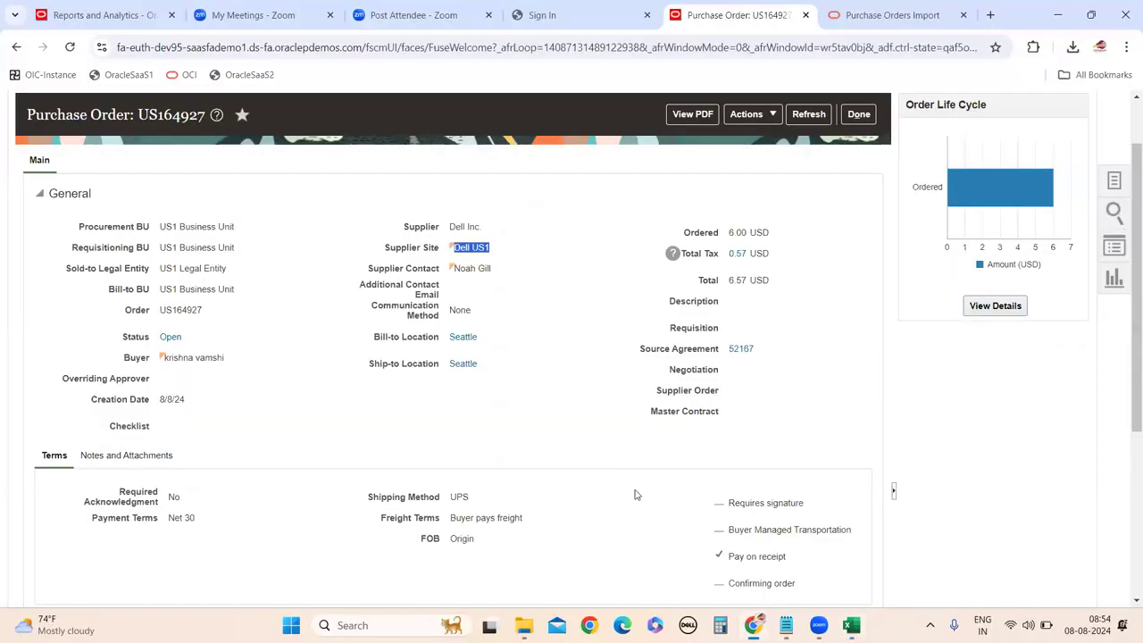
Select the Payment Terms value Net 30 on the purchase order.
{"action": "scroll", "coordinate": [446, 411], "scroll_direction": "down", "scroll_amount": 3}
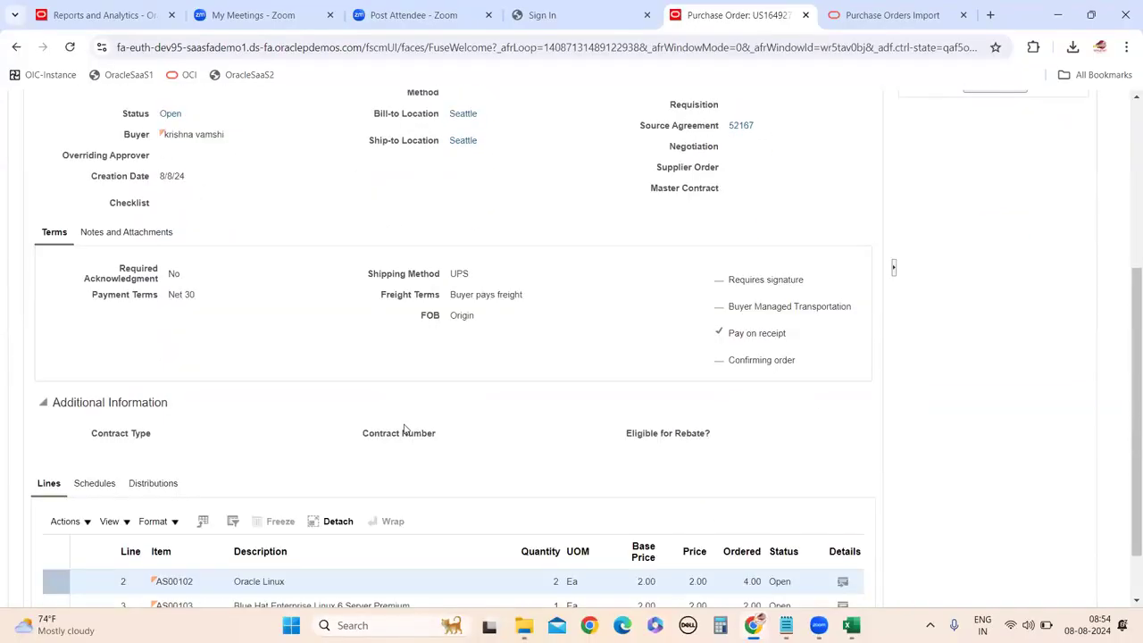
{"action": "left_click_drag", "start_coordinate": [170, 298], "coordinate": [209, 304]}
{"action": "key", "text": "ctrl+c"}
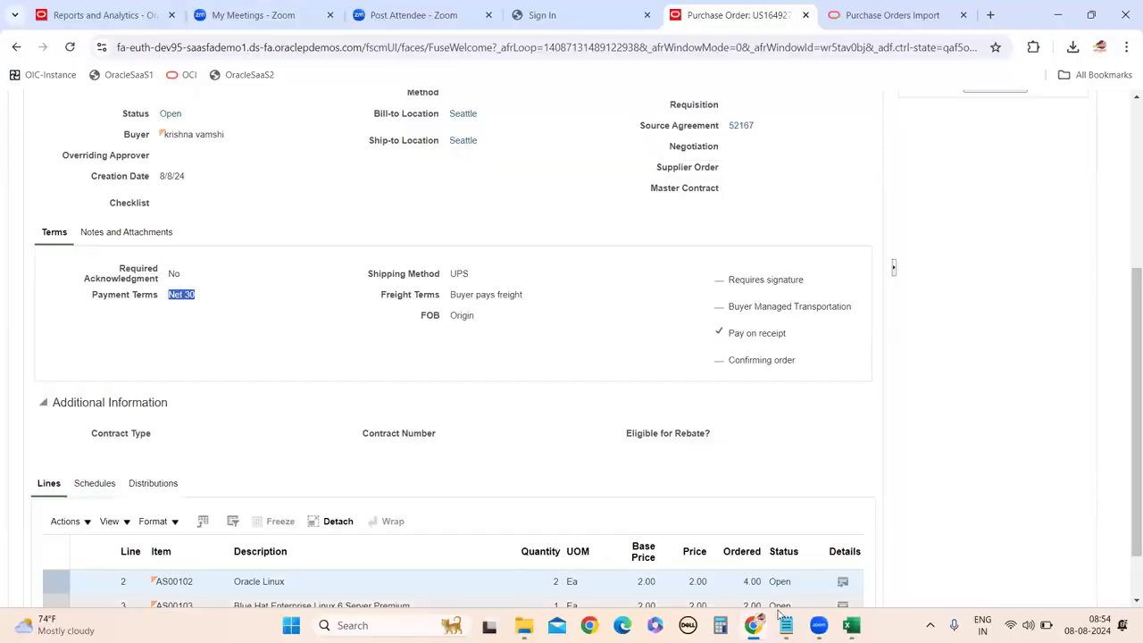
{"action": "mouse_move", "coordinate": [851, 625]}
{"action": "left_click", "coordinate": [862, 580]}
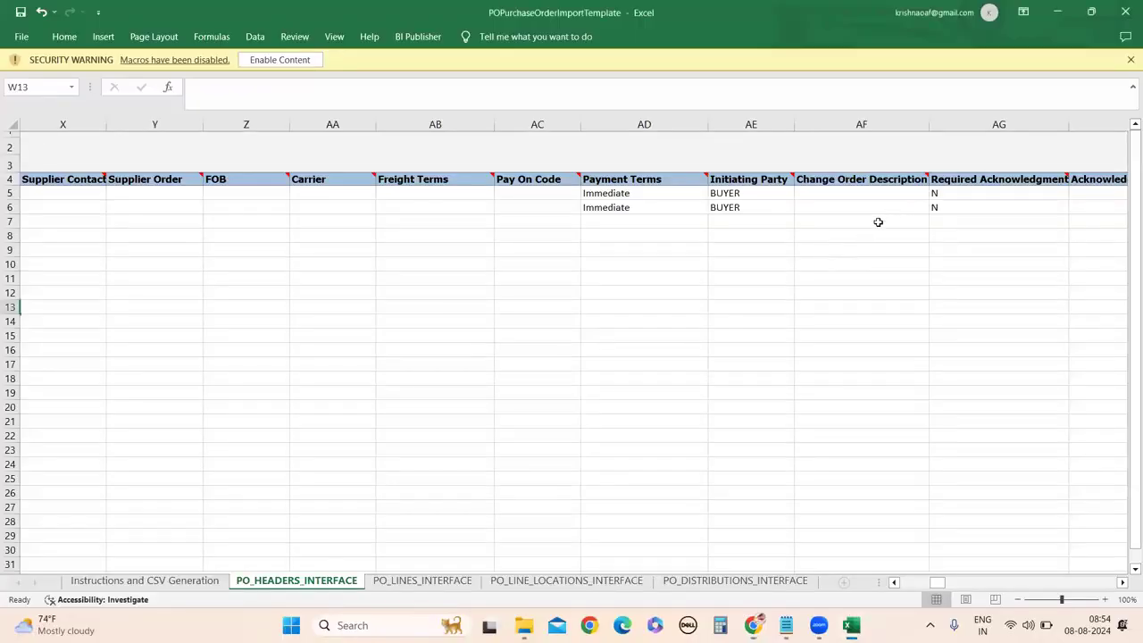
Paste Net 30 over Immediate in the Payment Terms cells AD5 and AD6.
{"action": "left_click", "coordinate": [600, 194]}
{"action": "double_click", "coordinate": [600, 195]}
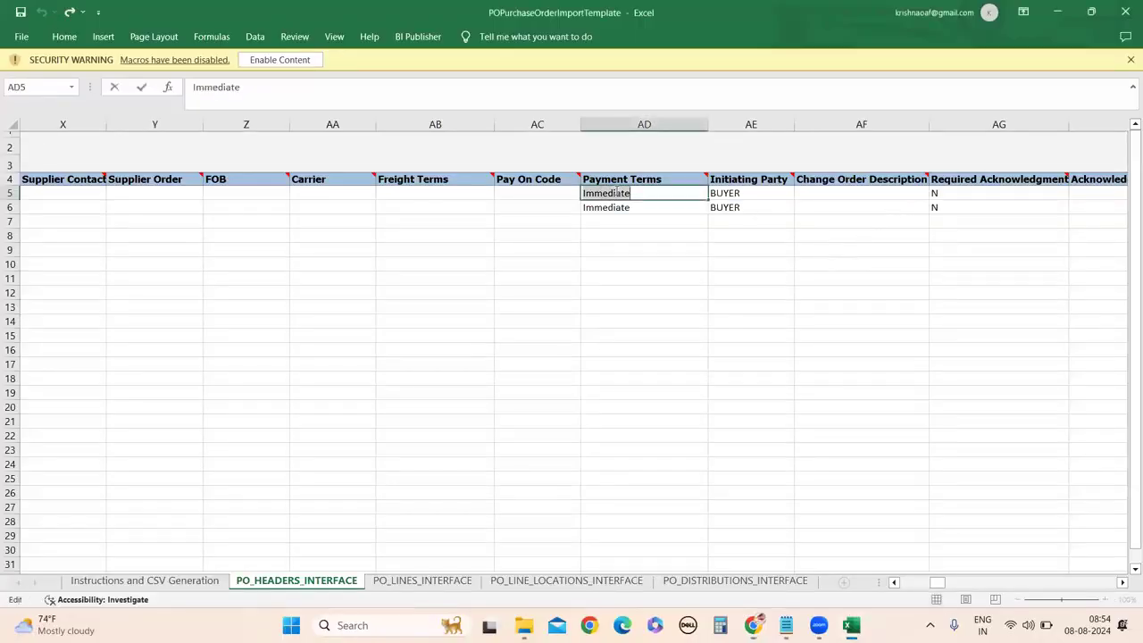
{"action": "key", "text": "ctrl+v"}
{"action": "left_click", "coordinate": [624, 208]}
{"action": "double_click", "coordinate": [623, 208]}
{"action": "key", "text": "ctrl+v"}
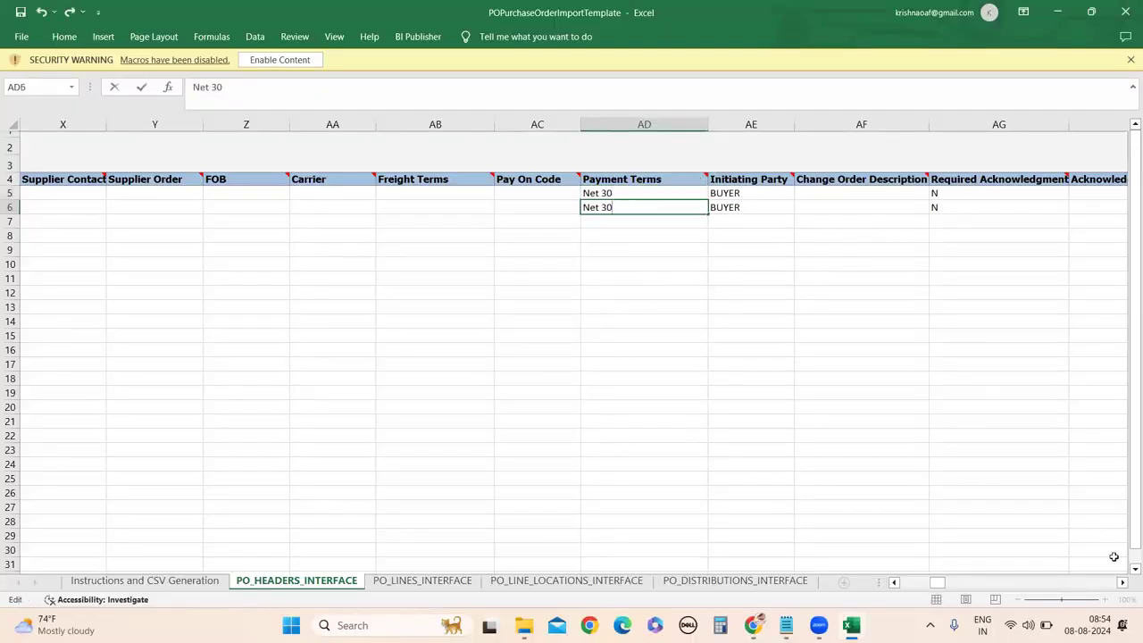
Commit the Net 30 entry in AD6 and scroll across the header columns to review it.
{"action": "left_click", "coordinate": [1123, 582]}
{"action": "left_click", "coordinate": [1123, 582]}
{"action": "left_click", "coordinate": [1123, 582]}
{"action": "left_click", "coordinate": [1123, 582]}
{"action": "left_click", "coordinate": [1123, 582]}
{"action": "left_click", "coordinate": [1123, 582]}
{"action": "left_click", "coordinate": [1123, 582]}
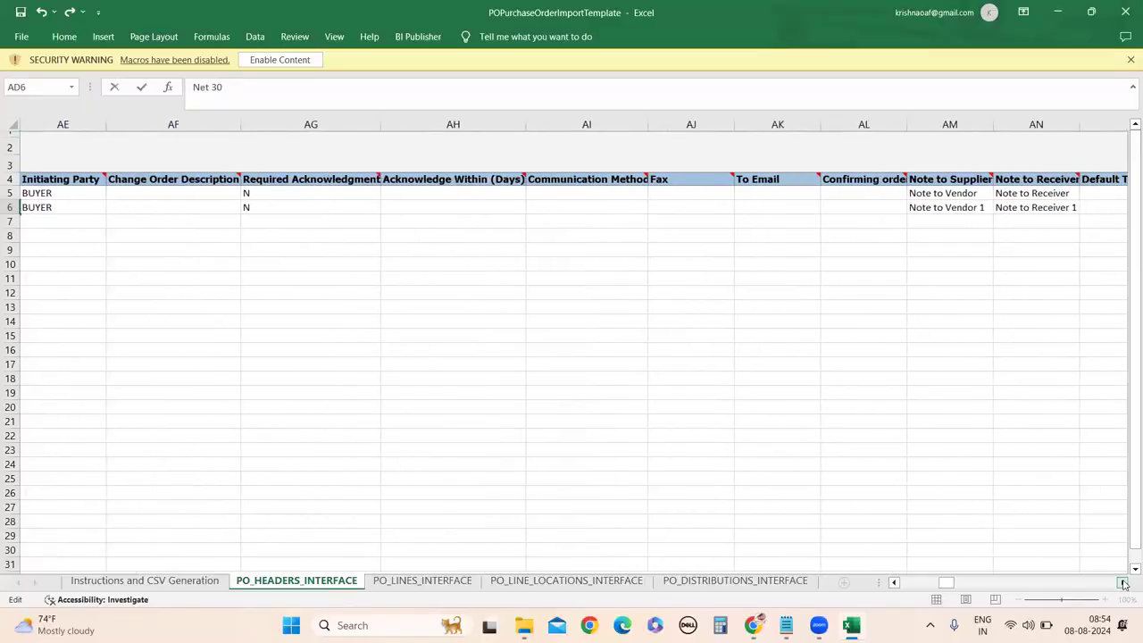
{"action": "left_click", "coordinate": [893, 582]}
{"action": "left_click", "coordinate": [893, 582]}
{"action": "left_click", "coordinate": [894, 582]}
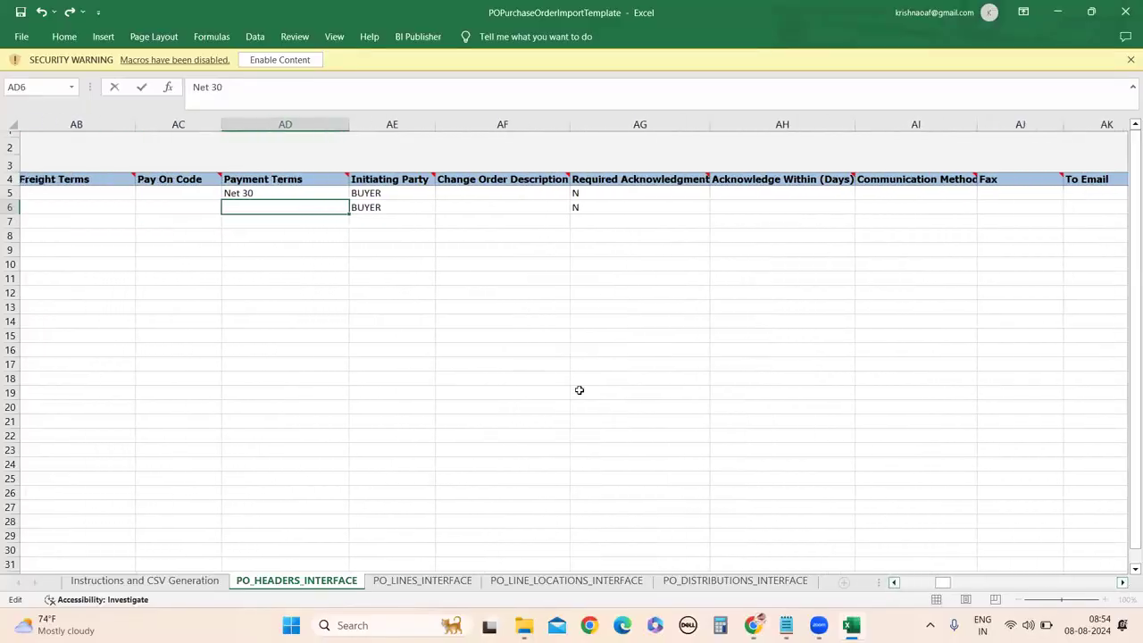
{"action": "left_click", "coordinate": [399, 308]}
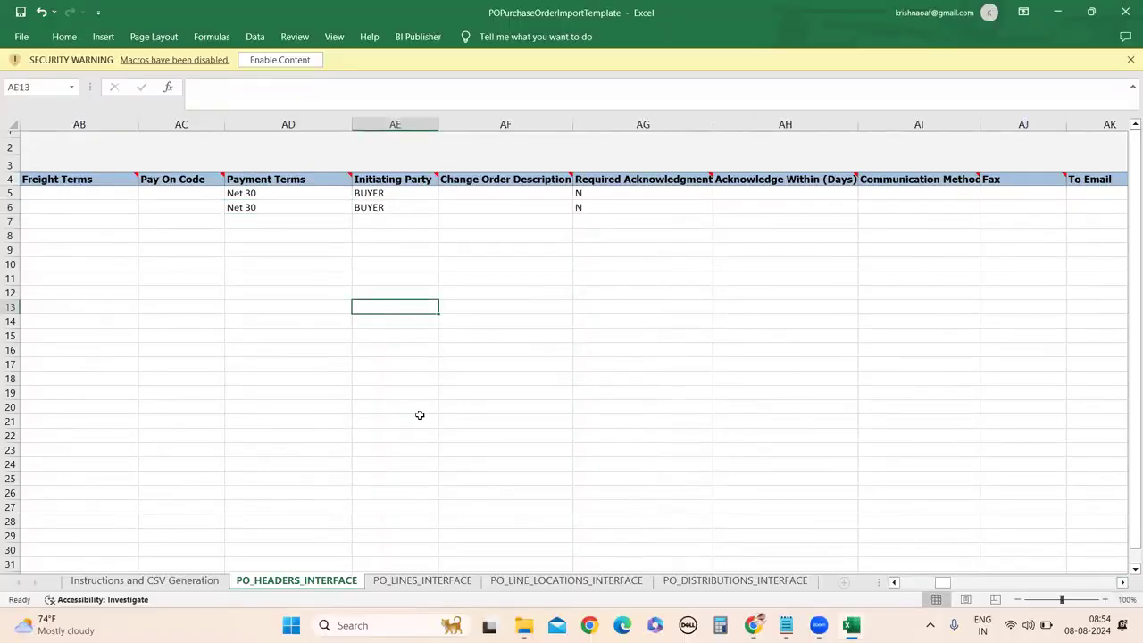
{"action": "left_click", "coordinate": [1122, 583]}
{"action": "left_click", "coordinate": [1122, 583]}
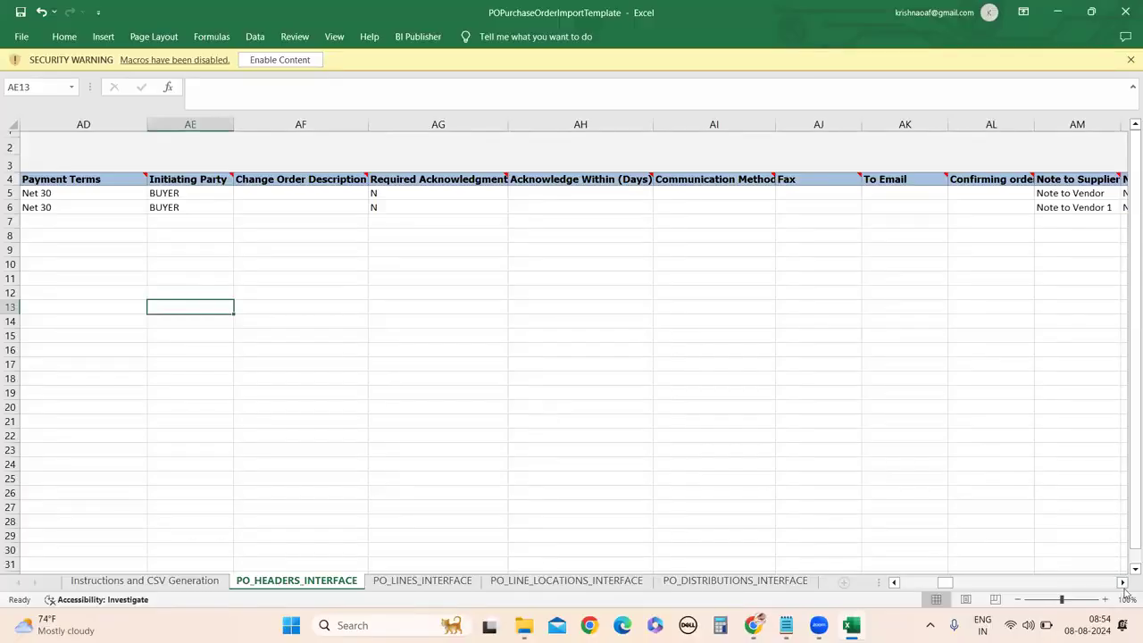
{"action": "left_click", "coordinate": [1123, 583]}
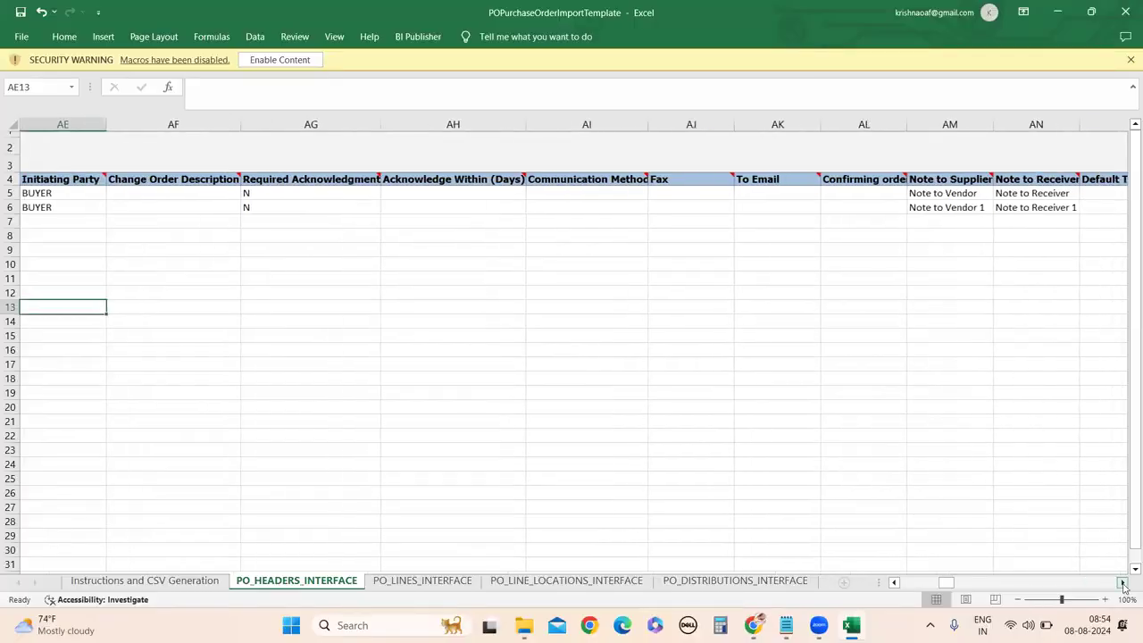
{"action": "left_click", "coordinate": [1123, 583]}
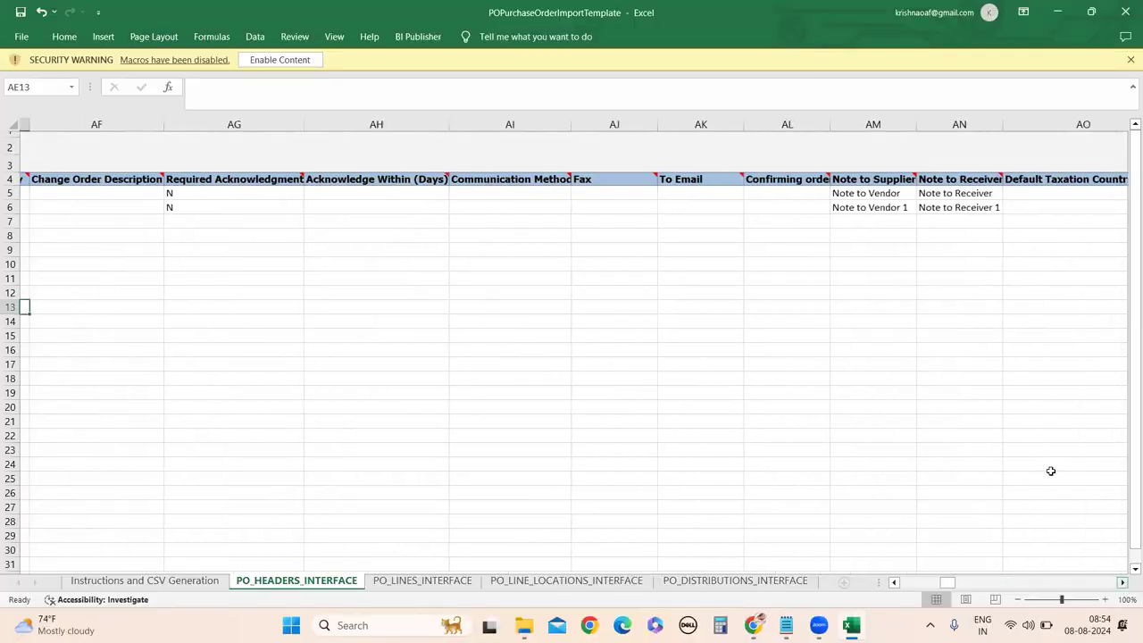
{"action": "left_click", "coordinate": [1123, 583]}
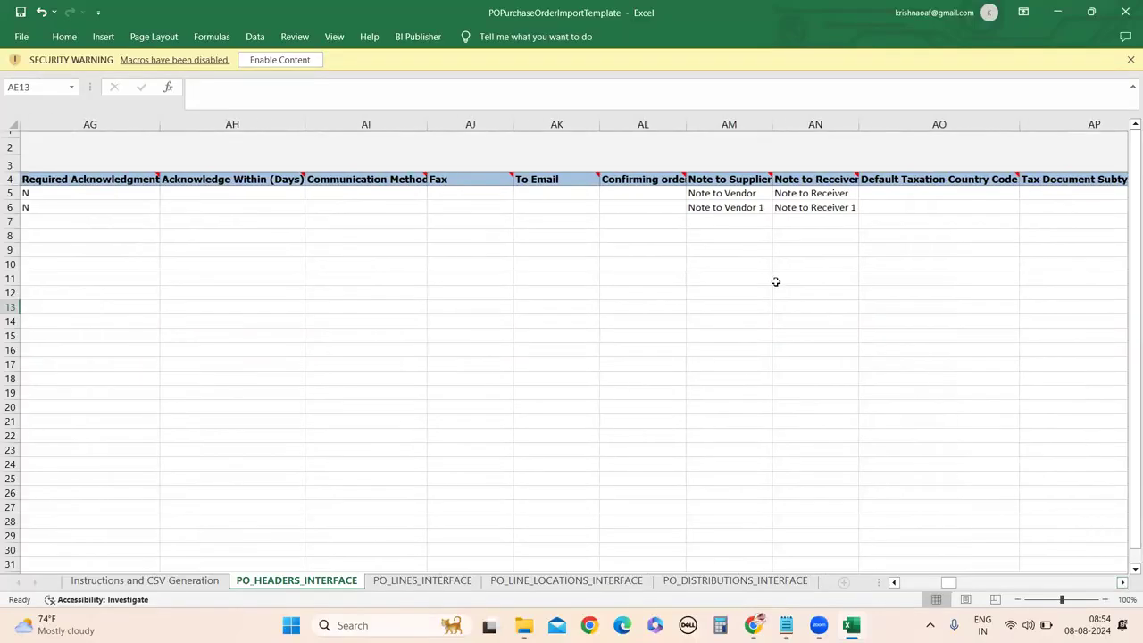
{"action": "double_click", "coordinate": [716, 195]}
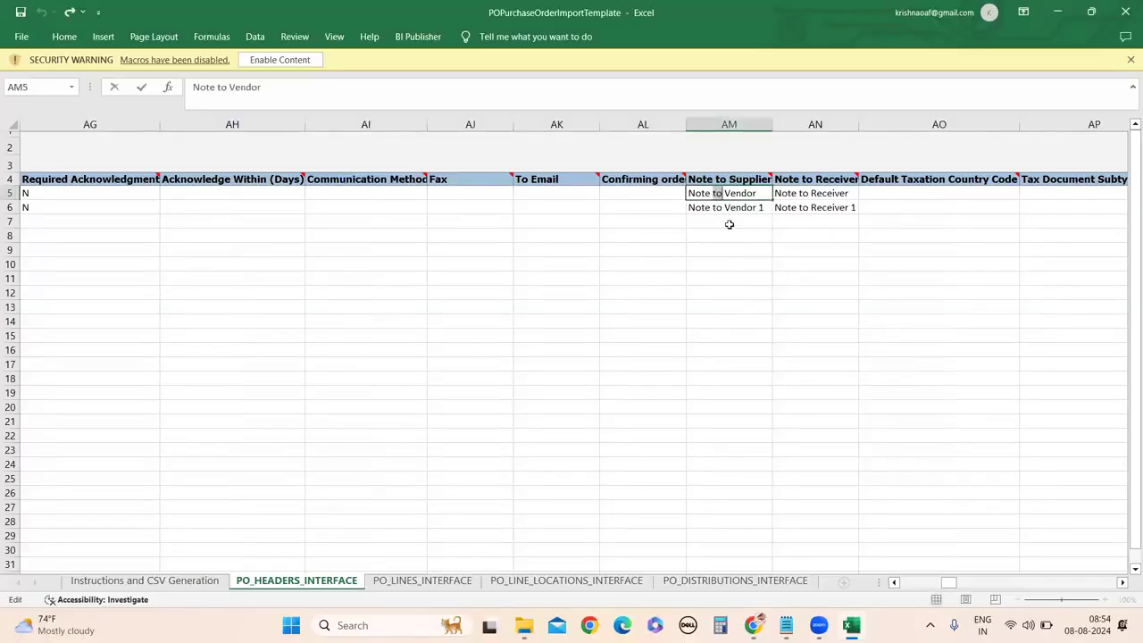
{"action": "left_click", "coordinate": [756, 192]}
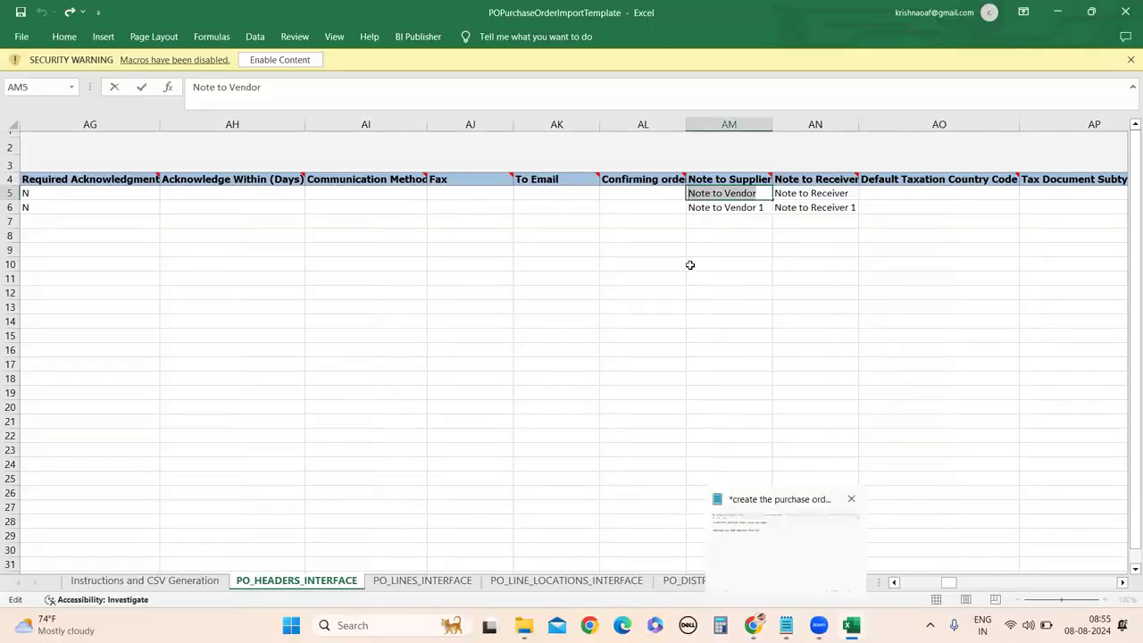
{"action": "double_click", "coordinate": [712, 194]}
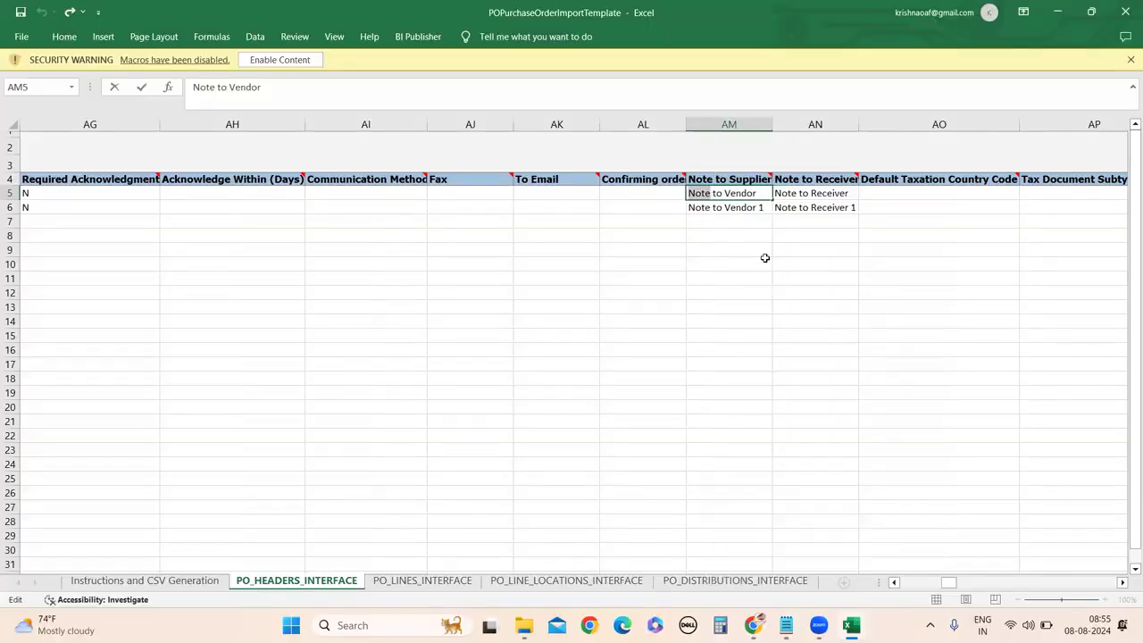
{"action": "left_click_drag", "start_coordinate": [760, 192], "coordinate": [691, 185]}
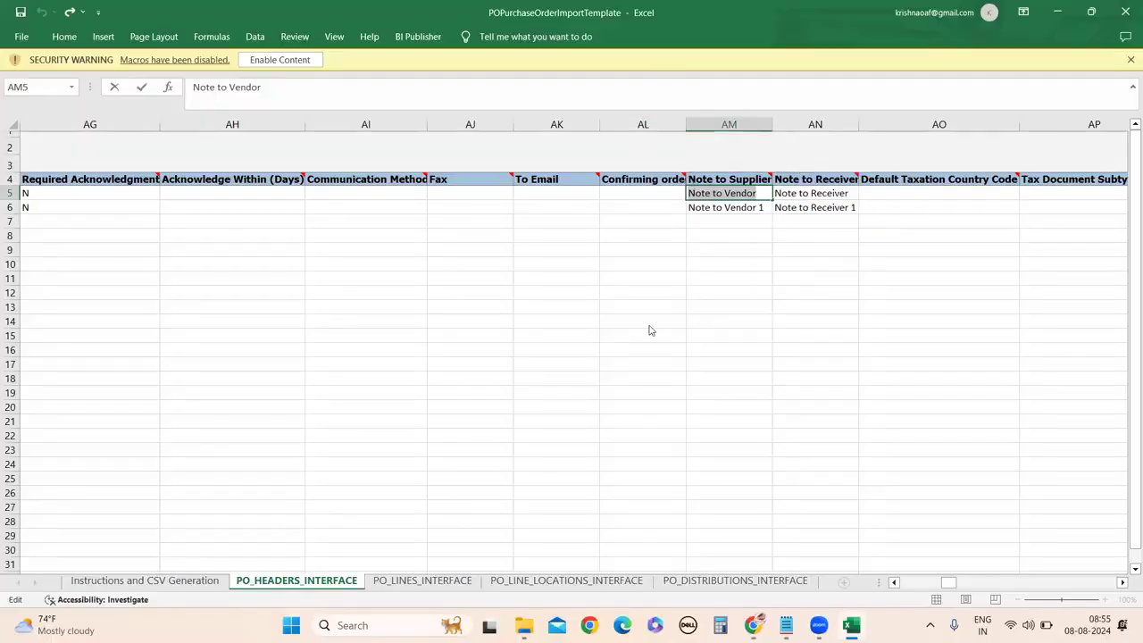
{"action": "left_click", "coordinate": [797, 423]}
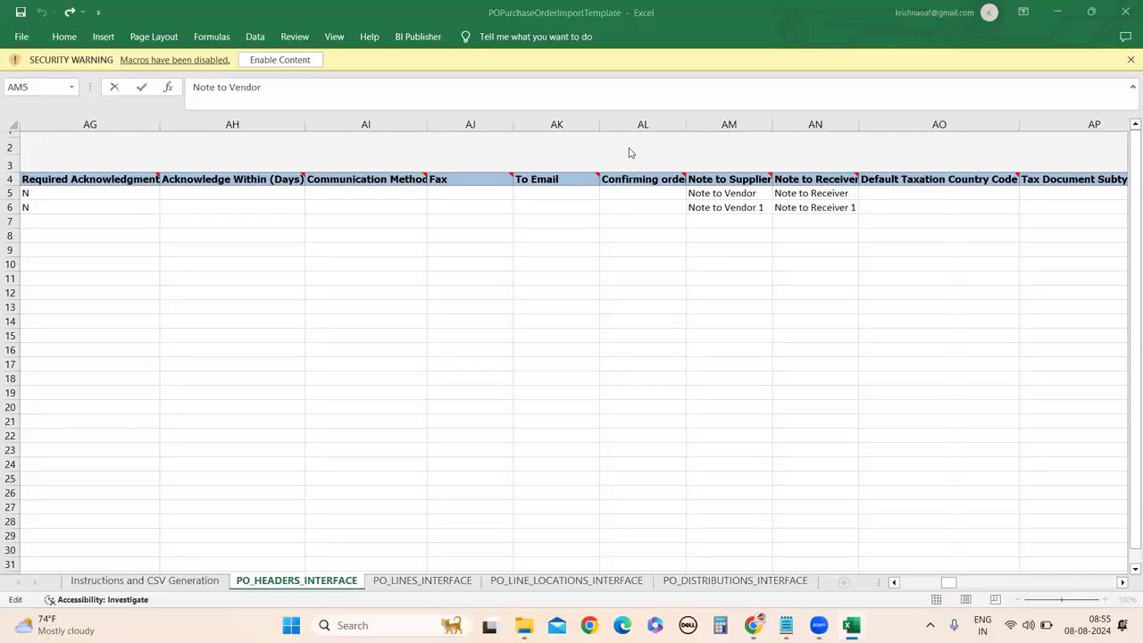
{"action": "left_click", "coordinate": [800, 195]}
{"action": "double_click", "coordinate": [850, 193]}
{"action": "left_click", "coordinate": [740, 191]}
{"action": "double_click", "coordinate": [740, 193]}
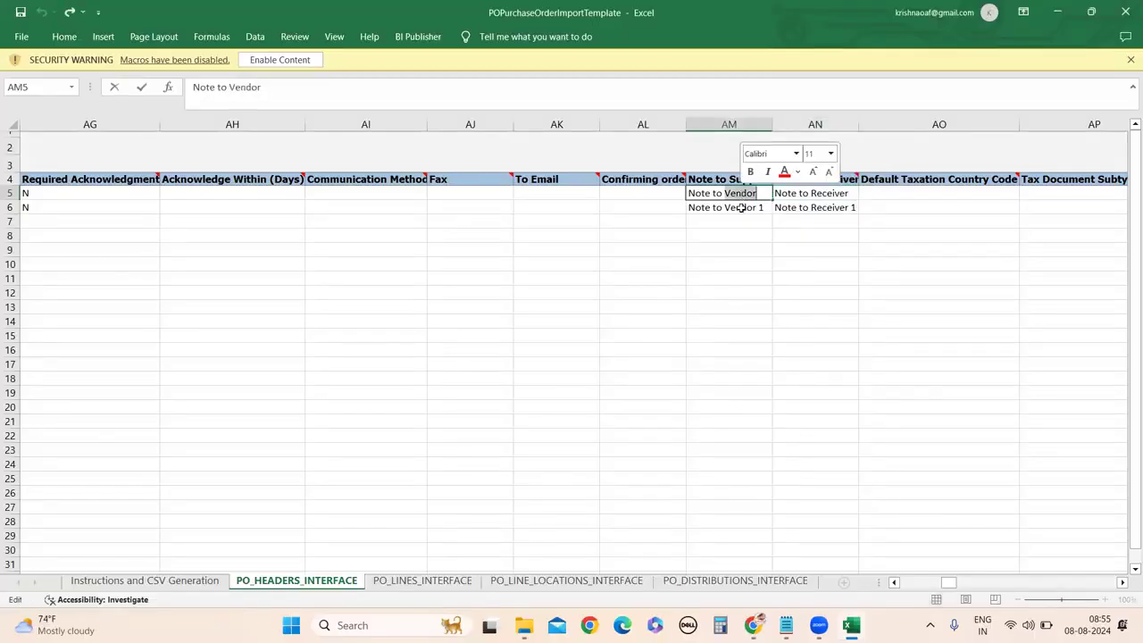
{"action": "double_click", "coordinate": [893, 582]}
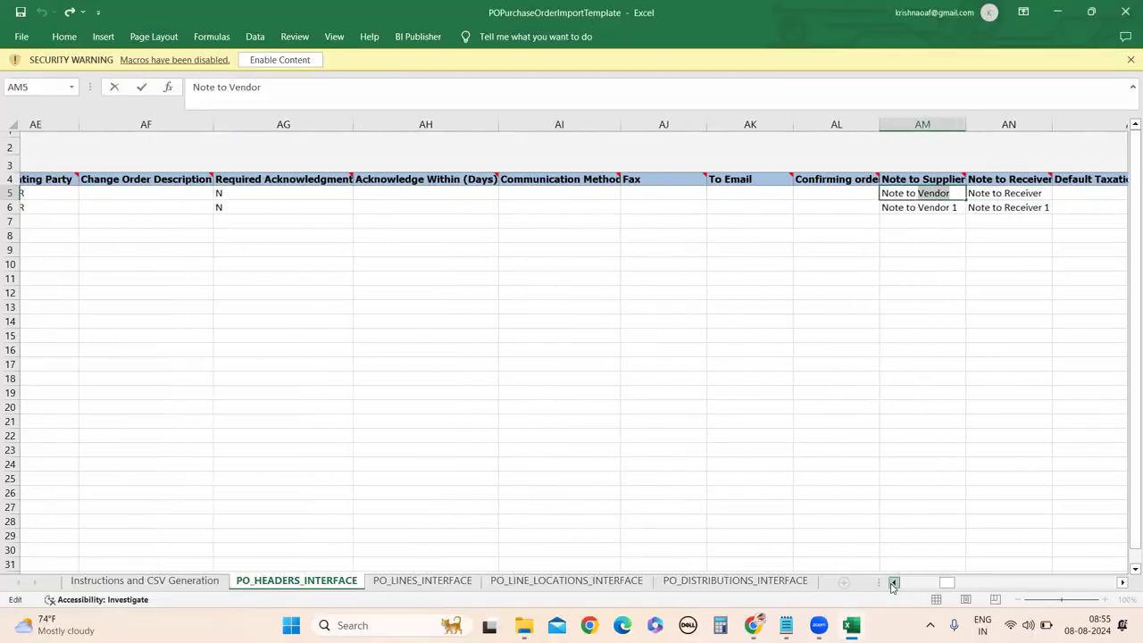
{"action": "left_click", "coordinate": [893, 582]}
{"action": "left_click", "coordinate": [892, 582]}
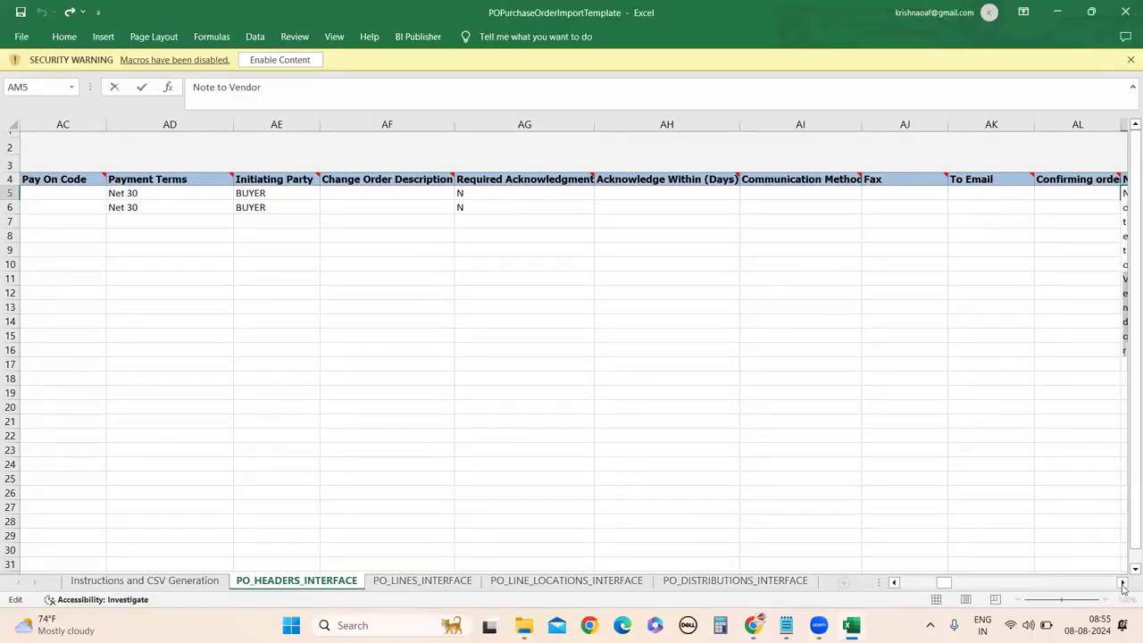
{"action": "left_click", "coordinate": [1122, 582]}
{"action": "left_click", "coordinate": [1122, 583]}
{"action": "left_click", "coordinate": [1122, 582]}
{"action": "left_click", "coordinate": [1122, 583]}
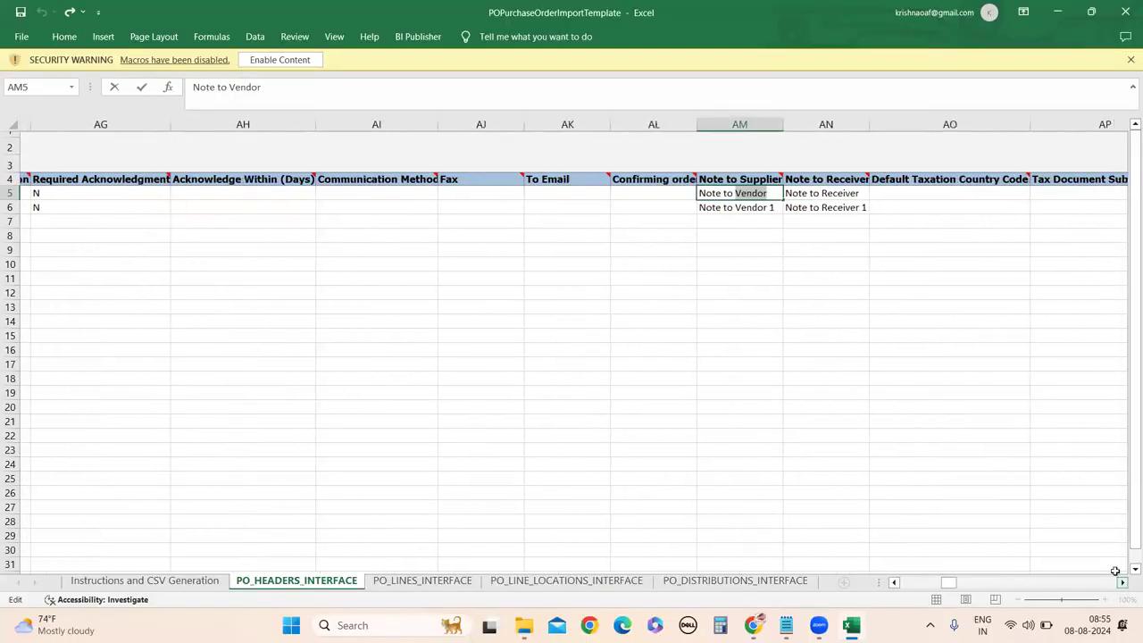
{"action": "left_click", "coordinate": [1122, 583]}
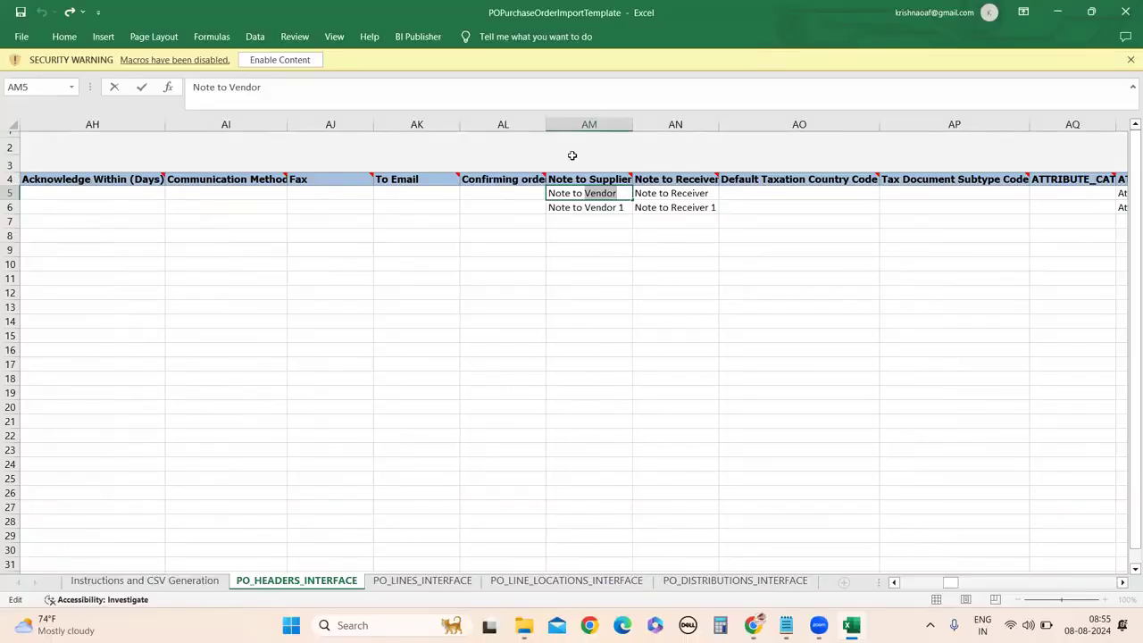
{"action": "left_click", "coordinate": [1122, 583]}
{"action": "left_click", "coordinate": [1122, 583]}
{"action": "left_click", "coordinate": [1122, 583]}
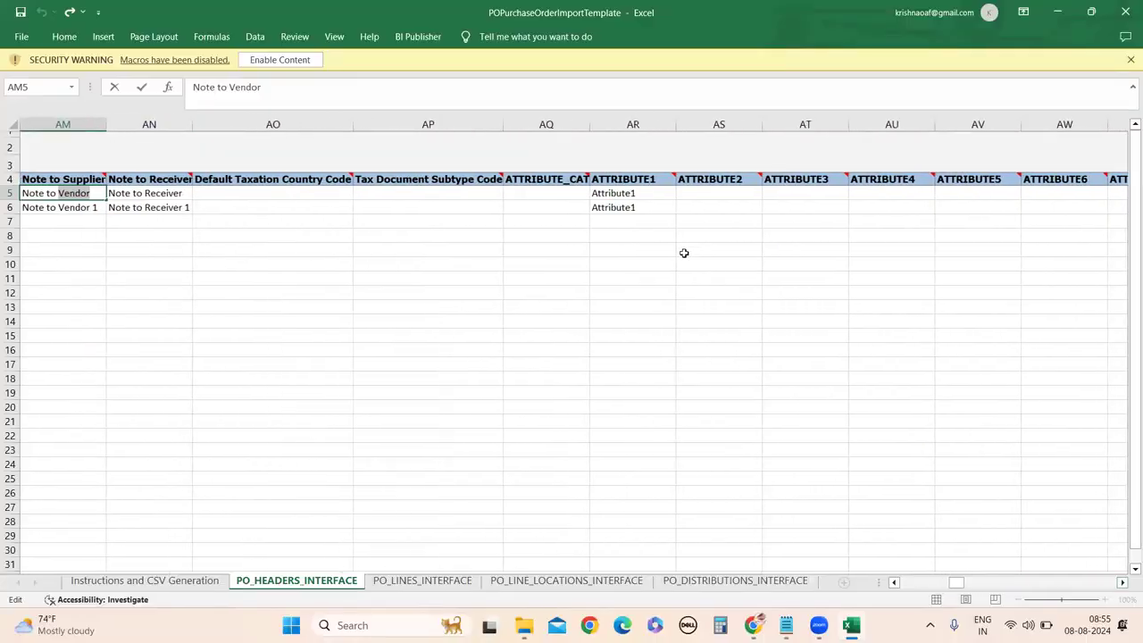
Select the header rows' ATTRIBUTE cells, scroll back toward column A, and save the workbook.
{"action": "left_click", "coordinate": [600, 194]}
{"action": "left_click_drag", "start_coordinate": [901, 220], "coordinate": [1111, 211]}
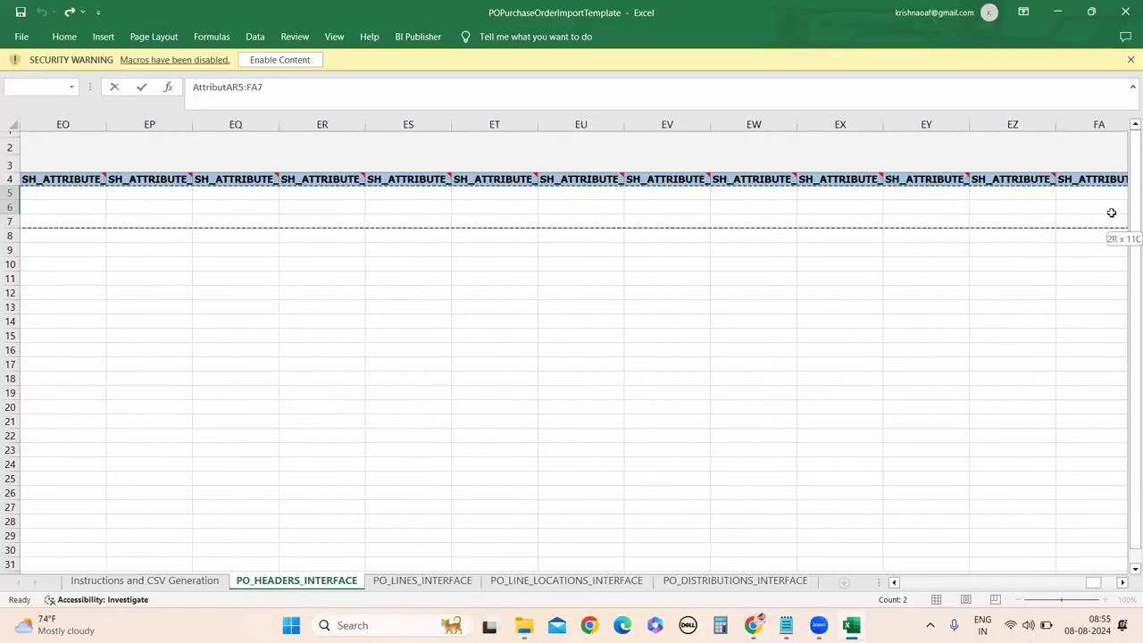
{"action": "left_click", "coordinate": [970, 314]}
{"action": "left_click", "coordinate": [997, 584]}
{"action": "left_click", "coordinate": [997, 584]}
{"action": "left_click", "coordinate": [997, 583]}
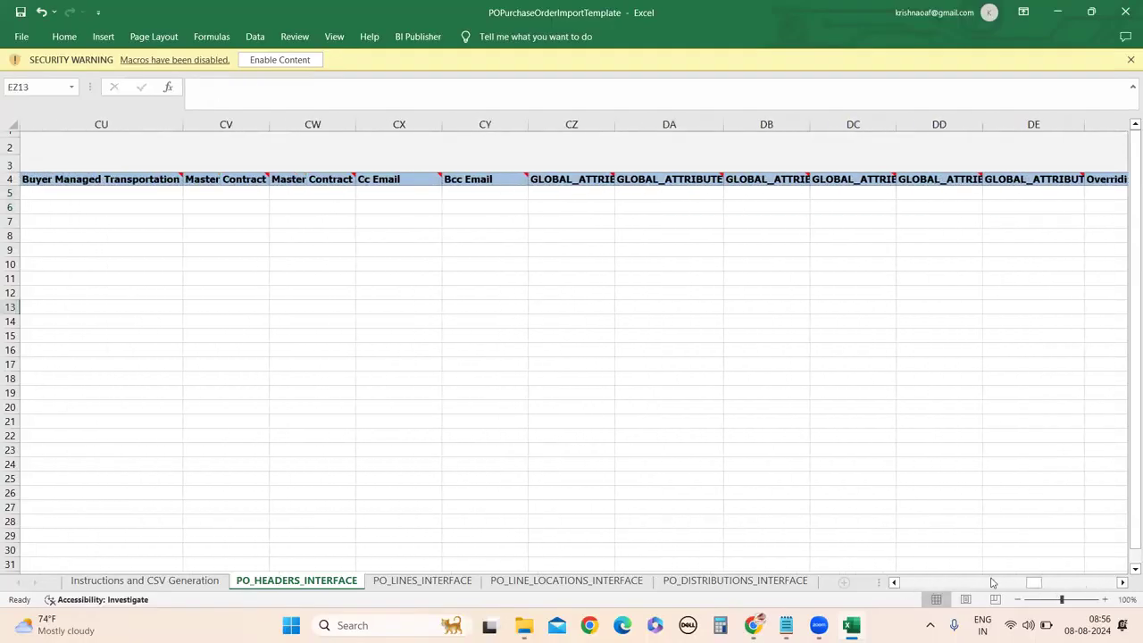
{"action": "left_click", "coordinate": [904, 589]}
{"action": "left_click_drag", "start_coordinate": [903, 592], "coordinate": [880, 539]}
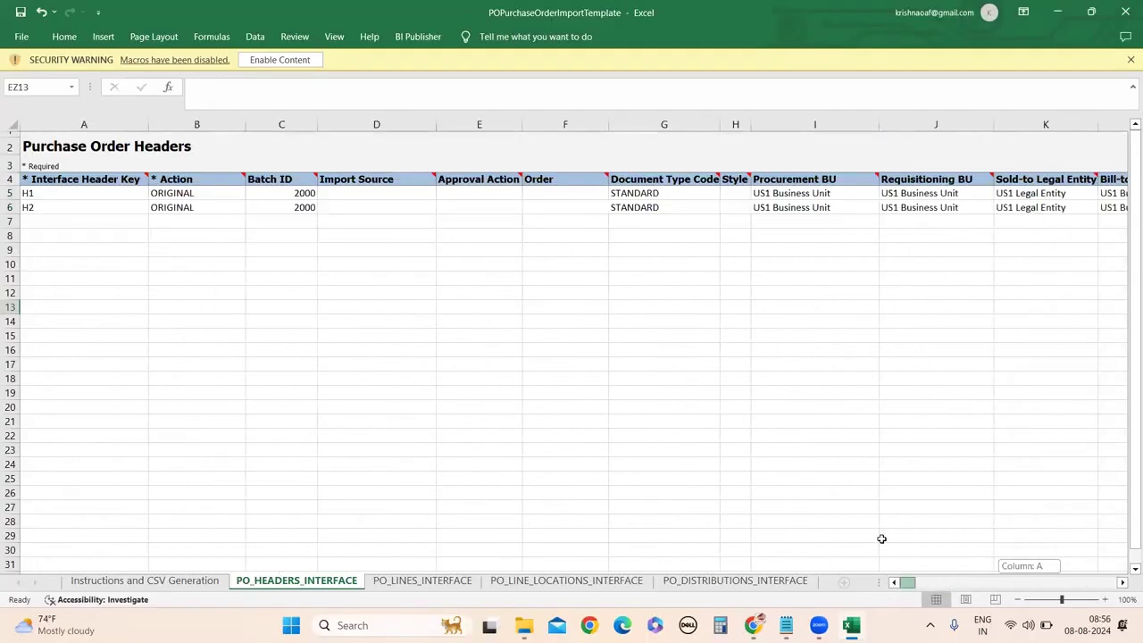
{"action": "left_click", "coordinate": [591, 406]}
{"action": "left_click", "coordinate": [20, 11]}
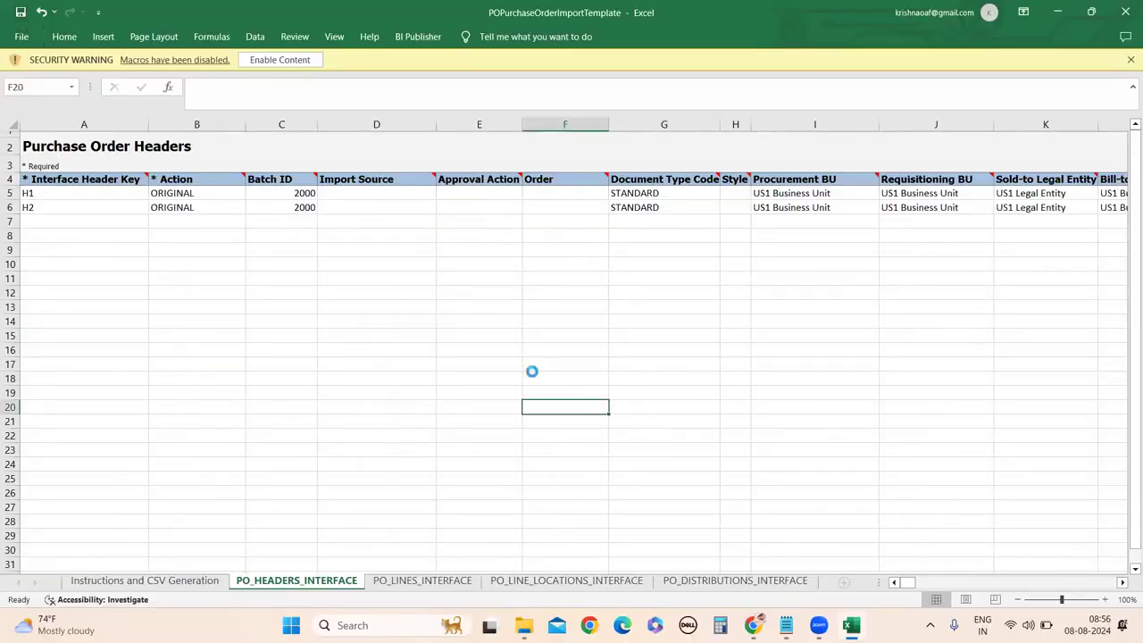
{"action": "left_click", "coordinate": [787, 421]}
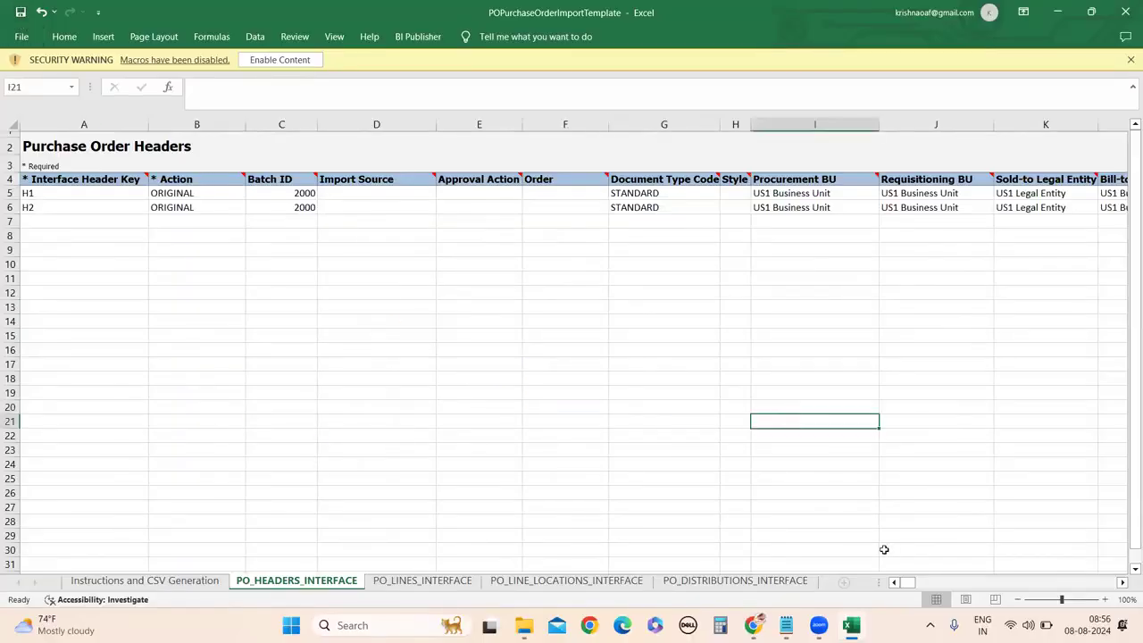
Clear the attribute values AR5:FM6 in both header rows and return to AR5.
{"action": "left_click_drag", "start_coordinate": [907, 582], "coordinate": [958, 585]}
{"action": "left_click", "coordinate": [610, 319]}
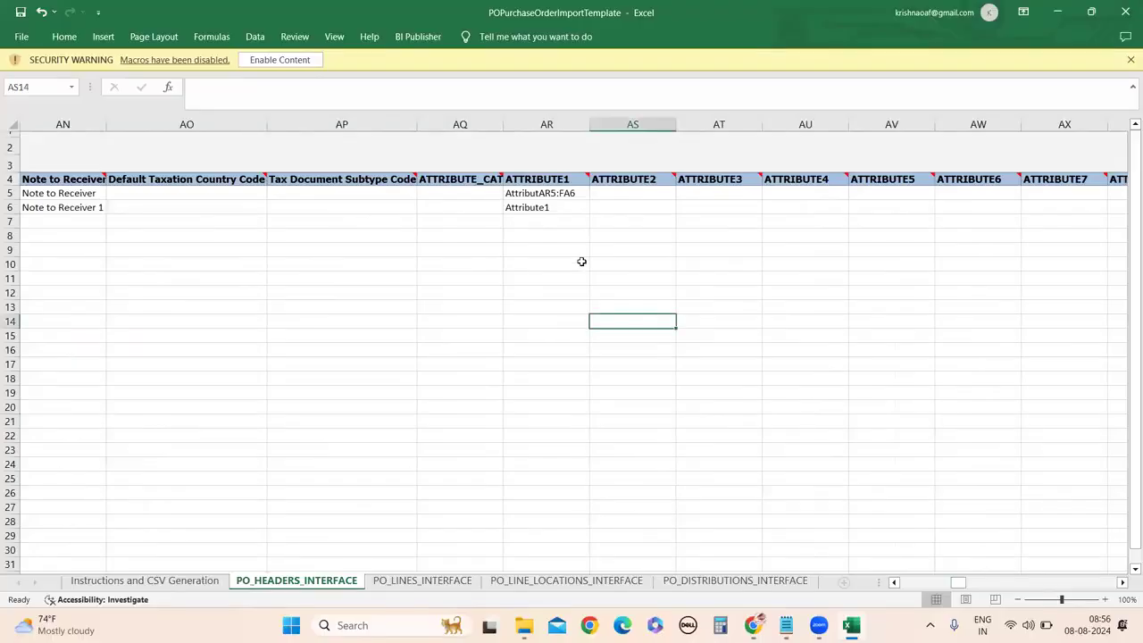
{"action": "left_click_drag", "start_coordinate": [508, 191], "coordinate": [690, 208]}
{"action": "left_click_drag", "start_coordinate": [959, 213], "coordinate": [1124, 208]}
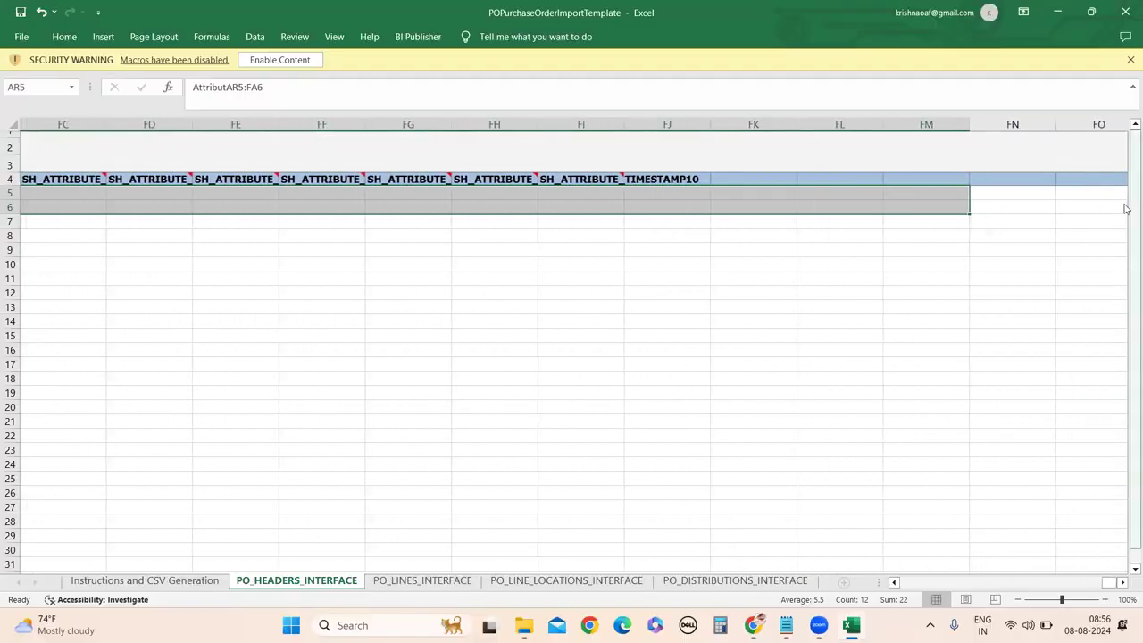
{"action": "key", "text": "ctrl+BackSpace"}
{"action": "left_click_drag", "start_coordinate": [960, 586], "coordinate": [906, 586]}
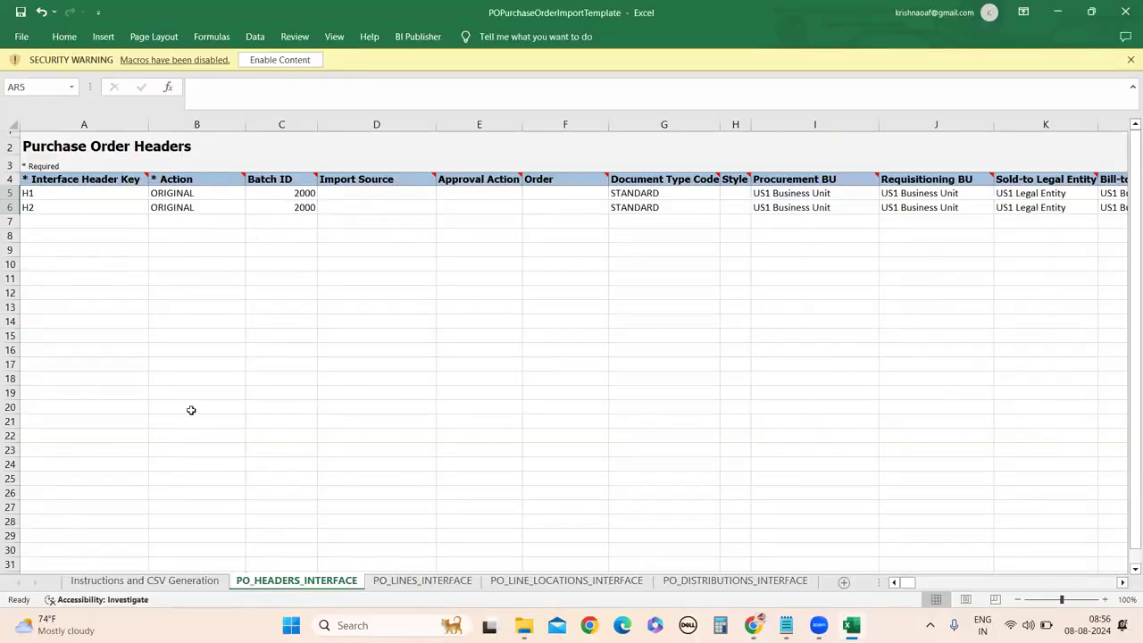
On PO_LINES_INTERFACE, change line ABC1's Interface Header Key from ABC to H1.
{"action": "key", "text": "ctrl+Page_Down"}
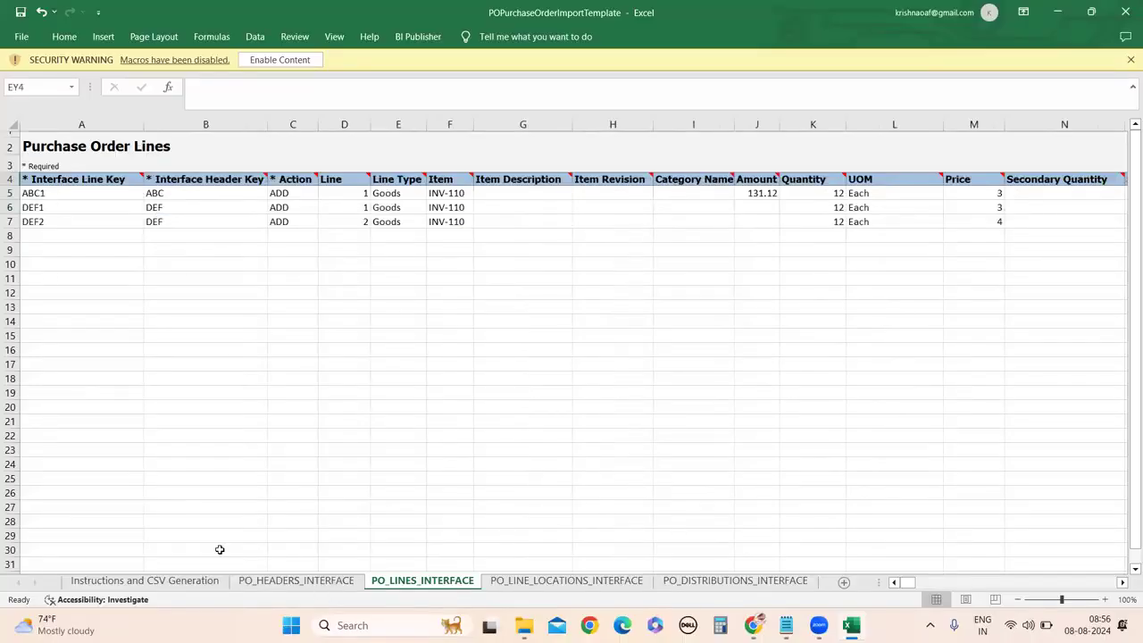
{"action": "left_click", "coordinate": [302, 582]}
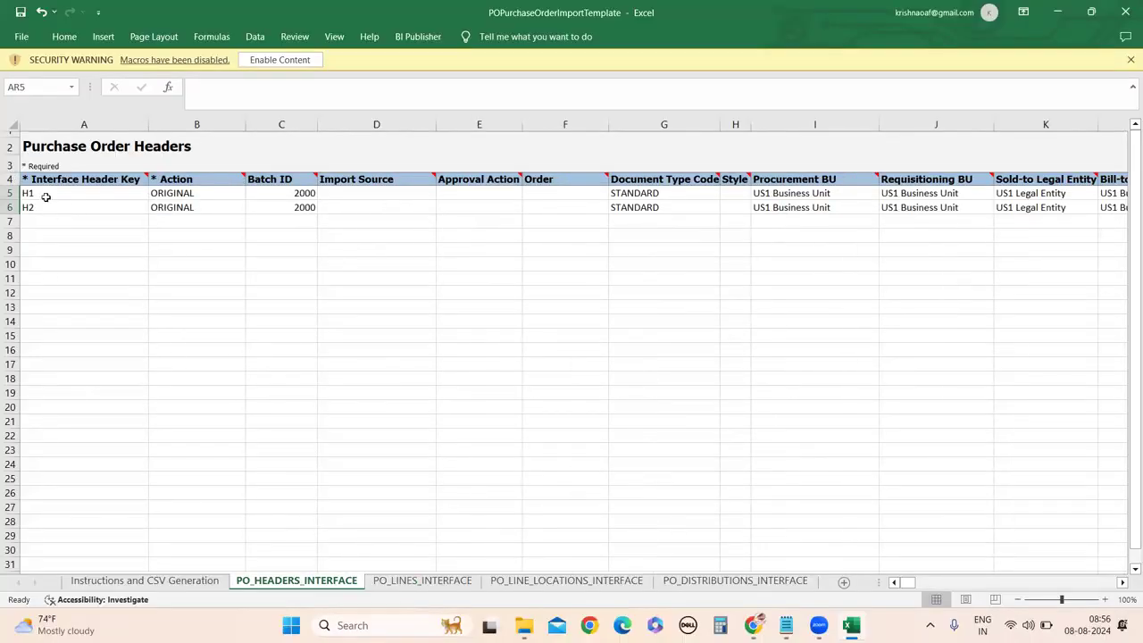
{"action": "left_click", "coordinate": [406, 582]}
{"action": "double_click", "coordinate": [175, 193]}
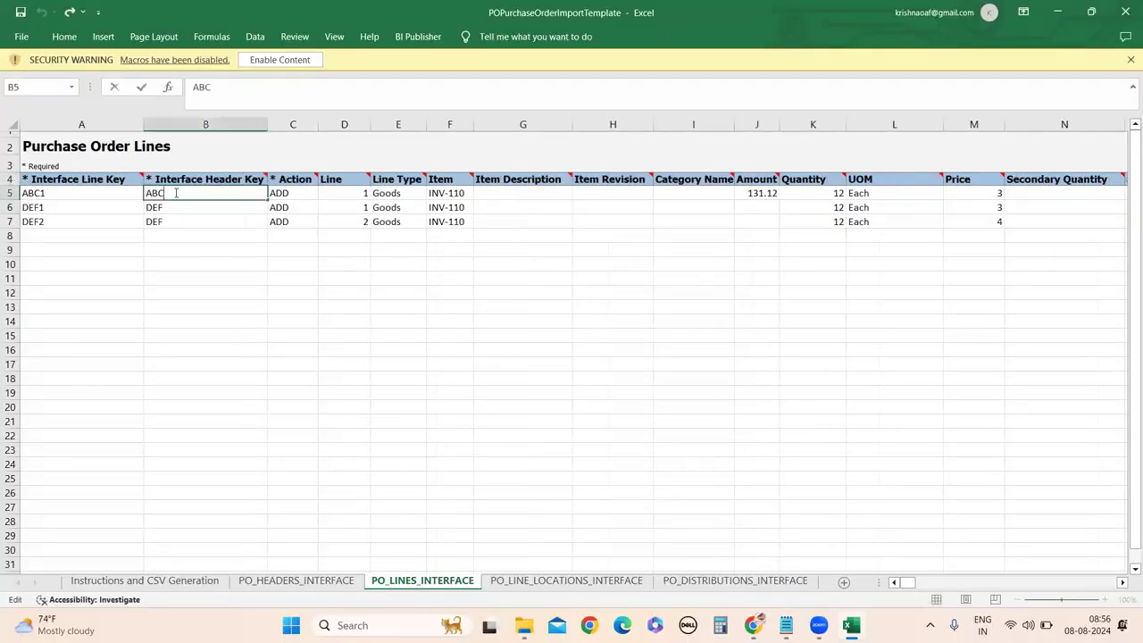
{"action": "left_click_drag", "start_coordinate": [171, 192], "coordinate": [127, 187]}
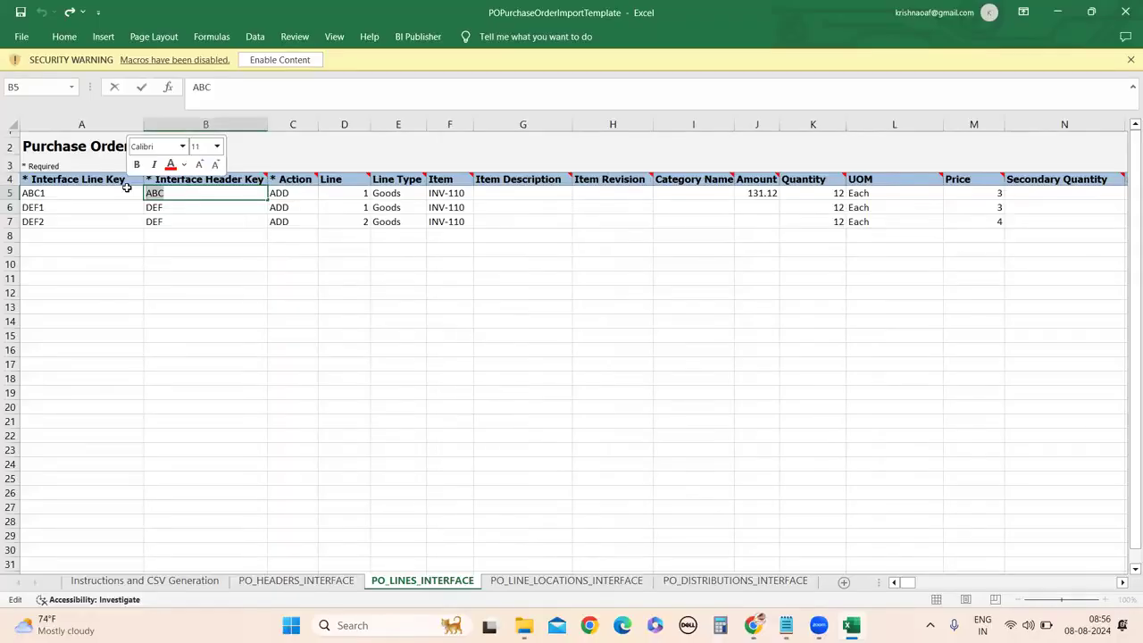
{"action": "type", "text": "H1"}
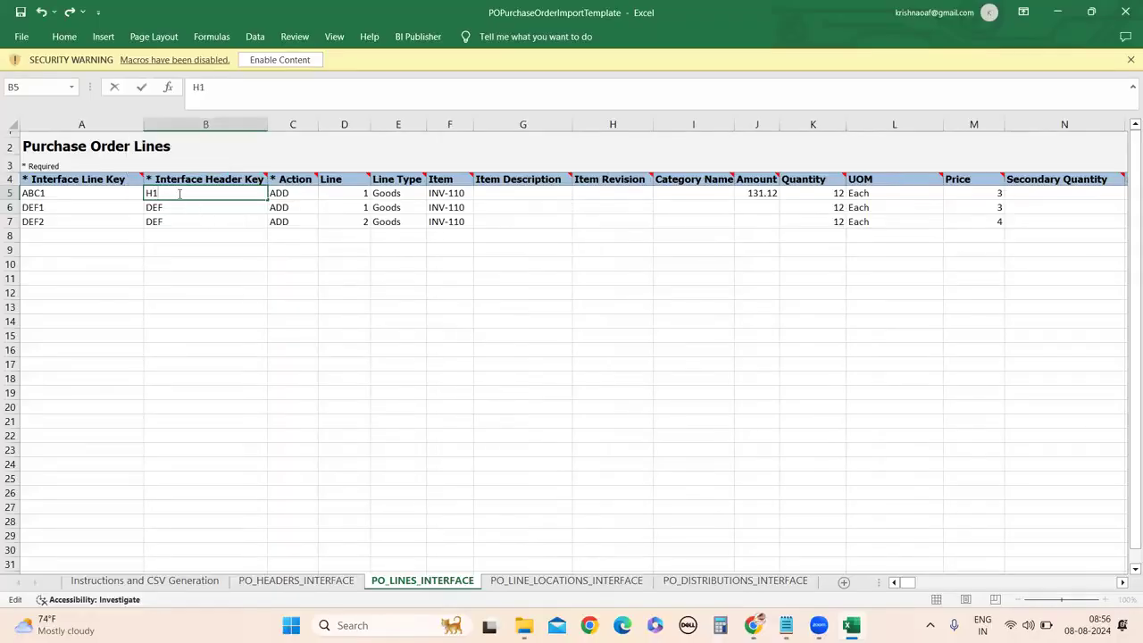
{"action": "left_click", "coordinate": [182, 203]}
Set line DEF1's Interface Header Key to H2 and delete DEF2's old key DEF.
{"action": "double_click", "coordinate": [185, 206]}
{"action": "key", "text": "BackSpace"}
{"action": "key", "text": "BackSpace"}
{"action": "key", "text": "BackSpace"}
{"action": "type", "text": "H2"}
{"action": "left_click", "coordinate": [180, 221]}
{"action": "double_click", "coordinate": [181, 221]}
{"action": "key", "text": "BackSpace"}
{"action": "key", "text": "BackSpace"}
{"action": "key", "text": "BackSpace"}
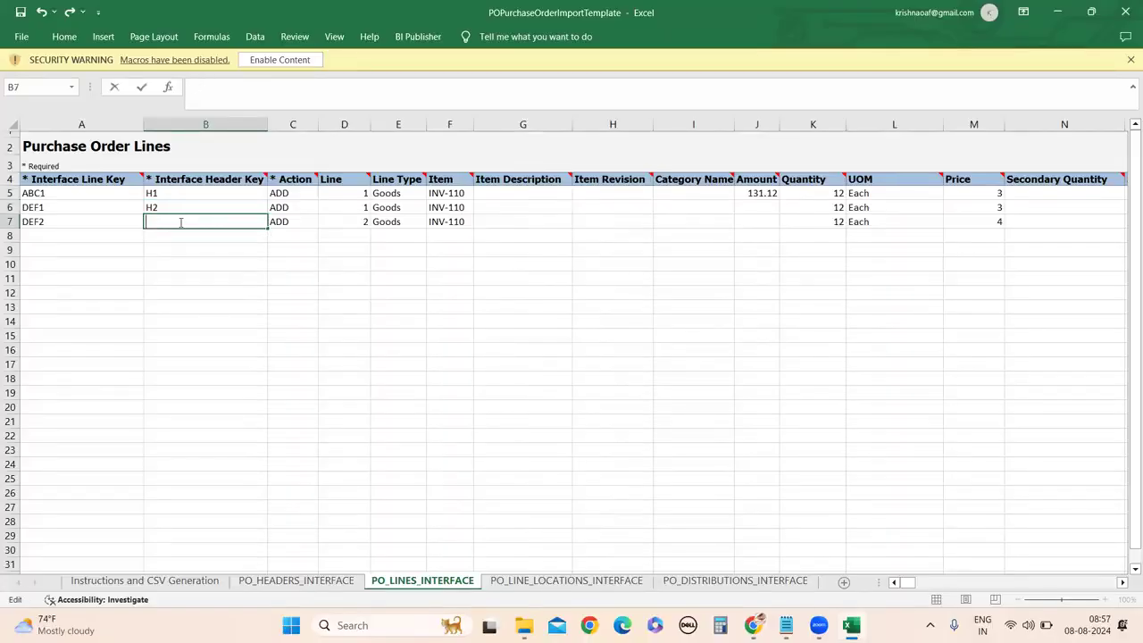
Confirm DEF2's header key H2, then replace line keys in A5:A7 with L1, L2 and L3.
{"action": "left_click", "coordinate": [122, 291]}
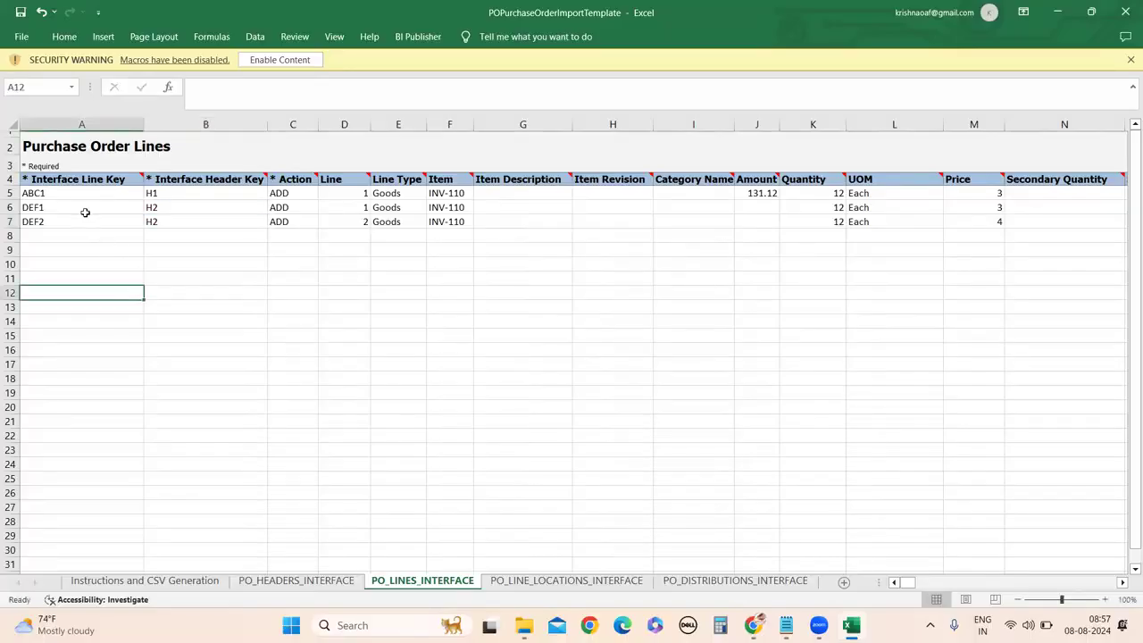
{"action": "double_click", "coordinate": [54, 193]}
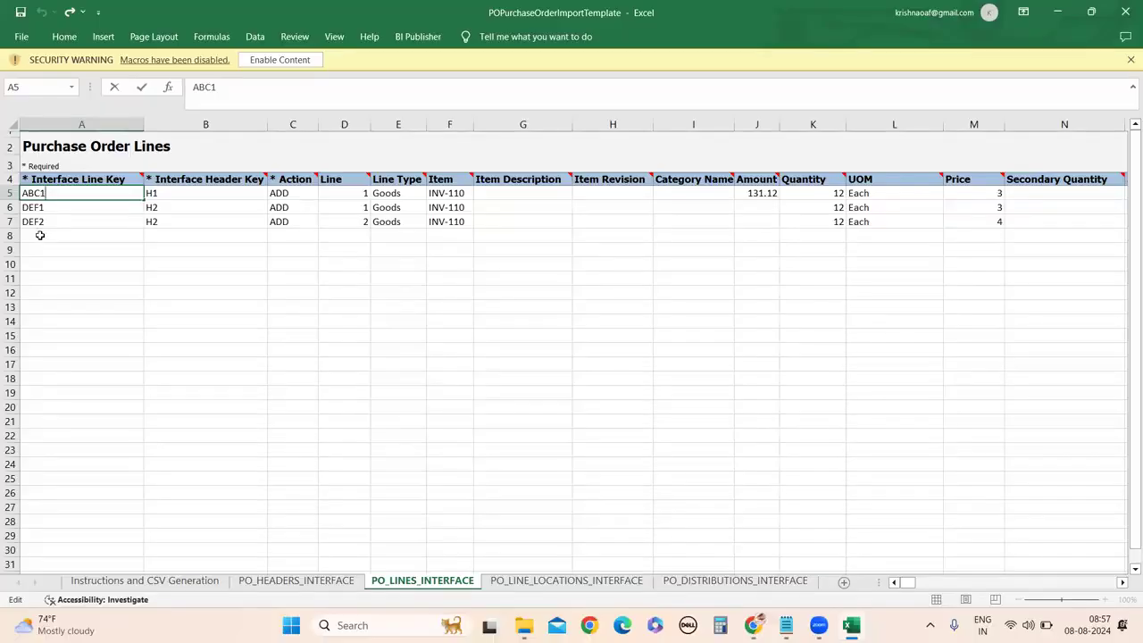
{"action": "double_click", "coordinate": [36, 193]}
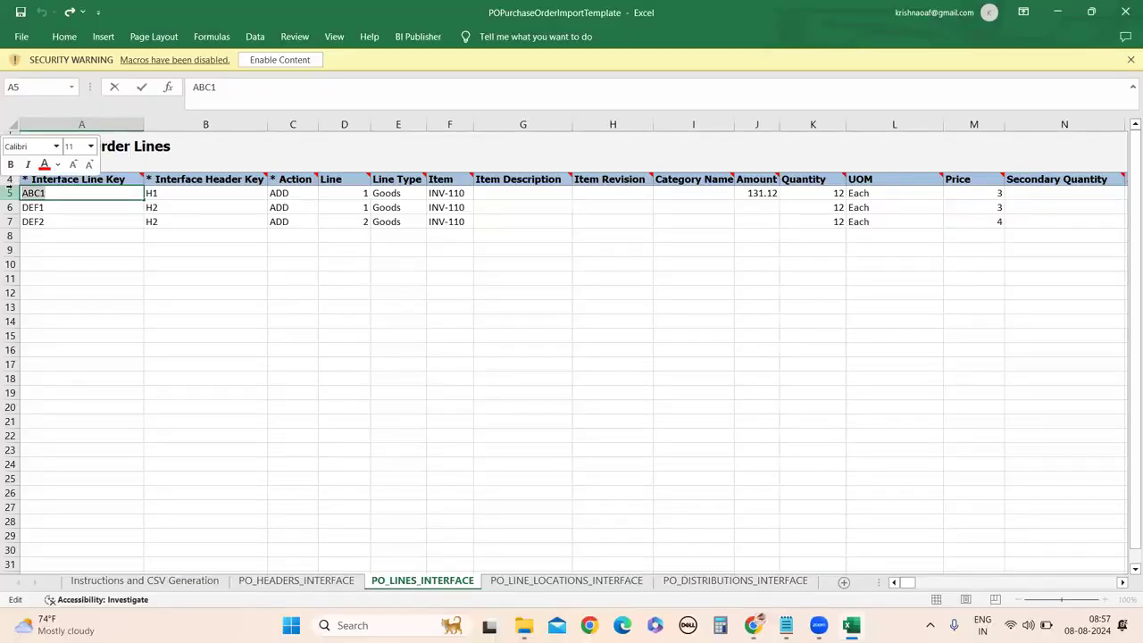
{"action": "type", "text": "L1"}
{"action": "left_click", "coordinate": [56, 207]}
{"action": "double_click", "coordinate": [33, 207]}
{"action": "type", "text": "L1"}
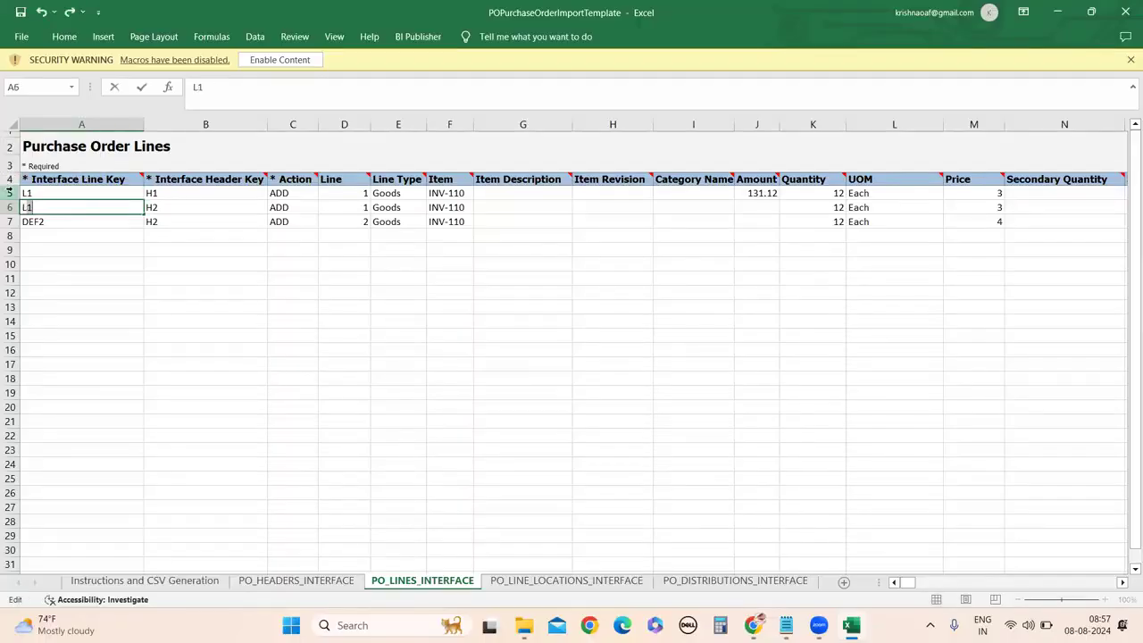
{"action": "double_click", "coordinate": [65, 221]}
{"action": "key", "text": "BackSpace"}
{"action": "key", "text": "BackSpace"}
{"action": "key", "text": "BackSpace"}
{"action": "key", "text": "BackSpace"}
{"action": "type", "text": "L3"}
{"action": "left_click", "coordinate": [77, 384]}
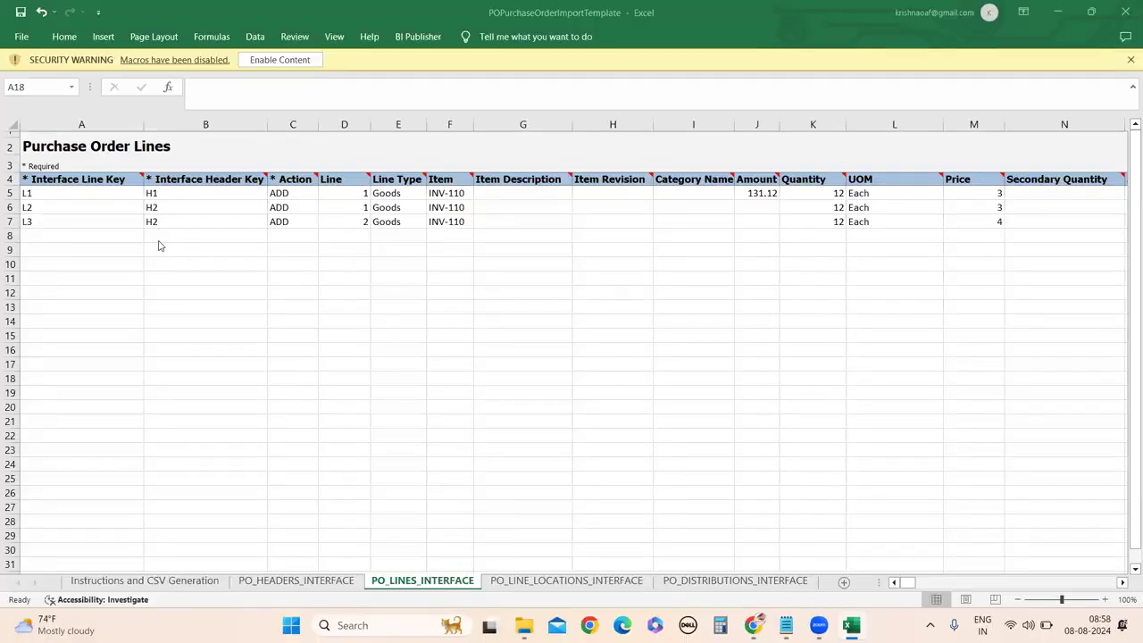
Copy item AS00102 from the Oracle PO into F5 and widen the Item column.
{"action": "left_click", "coordinate": [409, 280]}
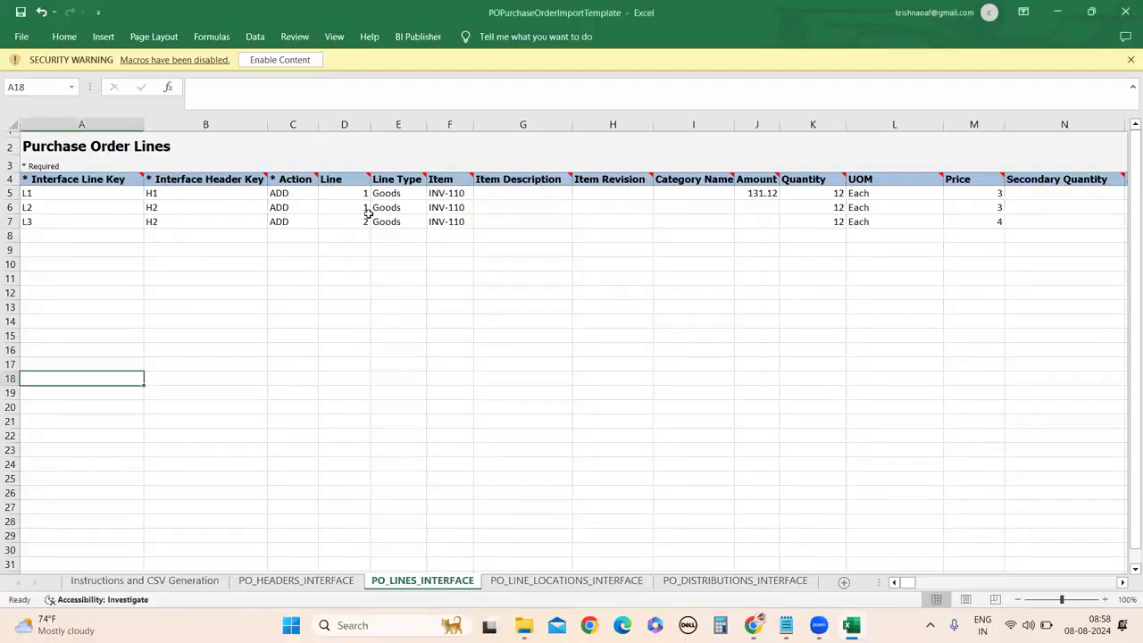
{"action": "left_click", "coordinate": [357, 207]}
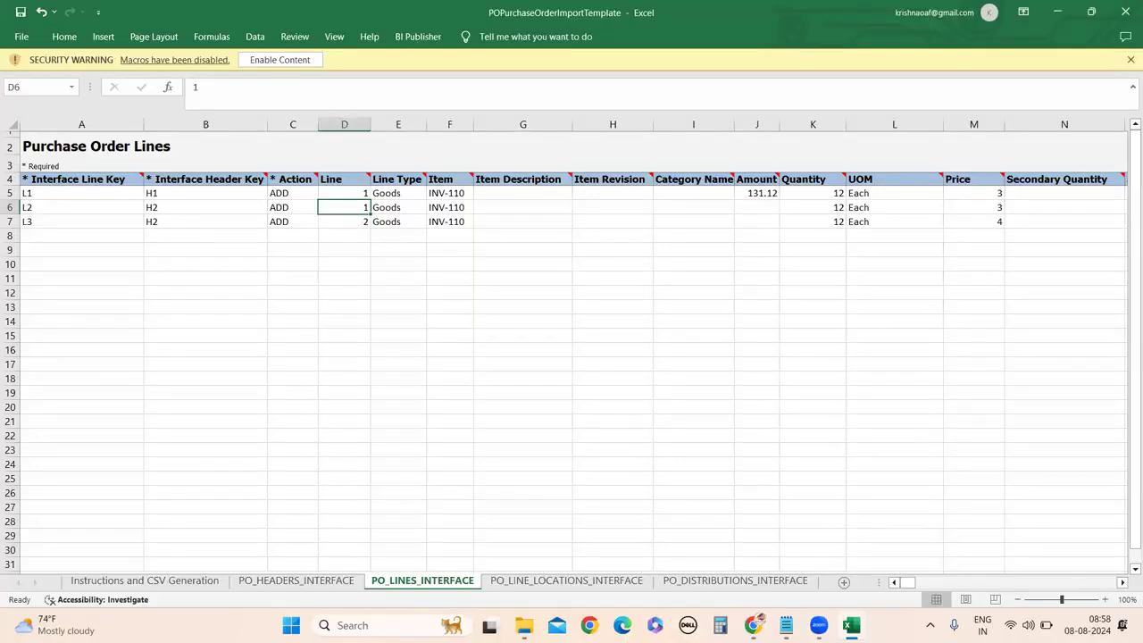
{"action": "left_click", "coordinate": [753, 625]}
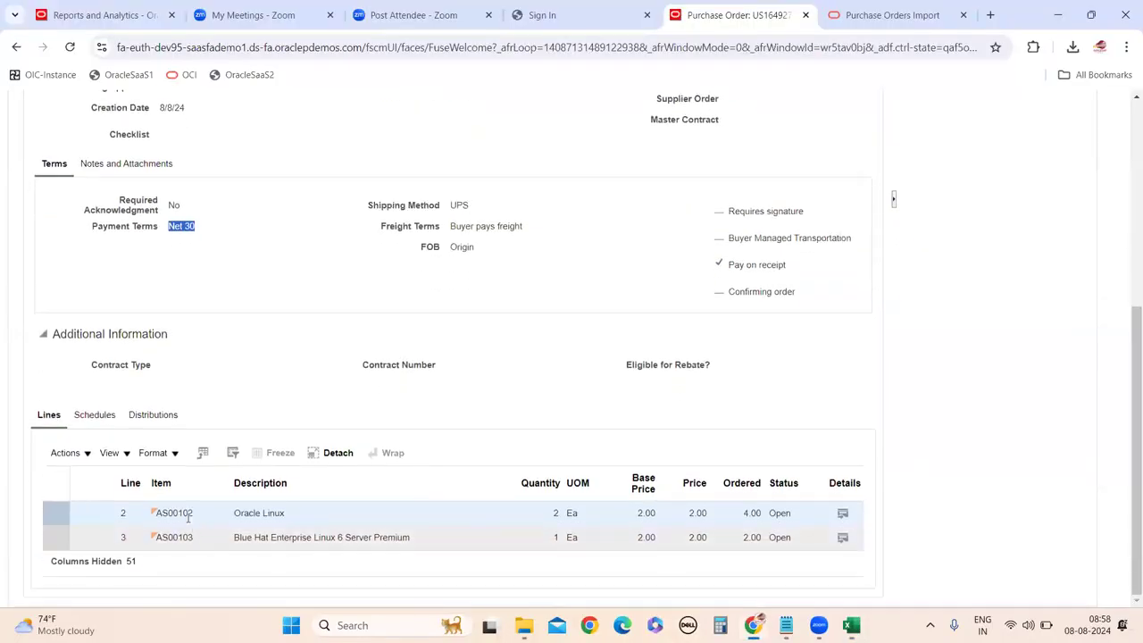
{"action": "double_click", "coordinate": [185, 514]}
{"action": "key", "text": "ctrl+c"}
{"action": "mouse_move", "coordinate": [753, 623]}
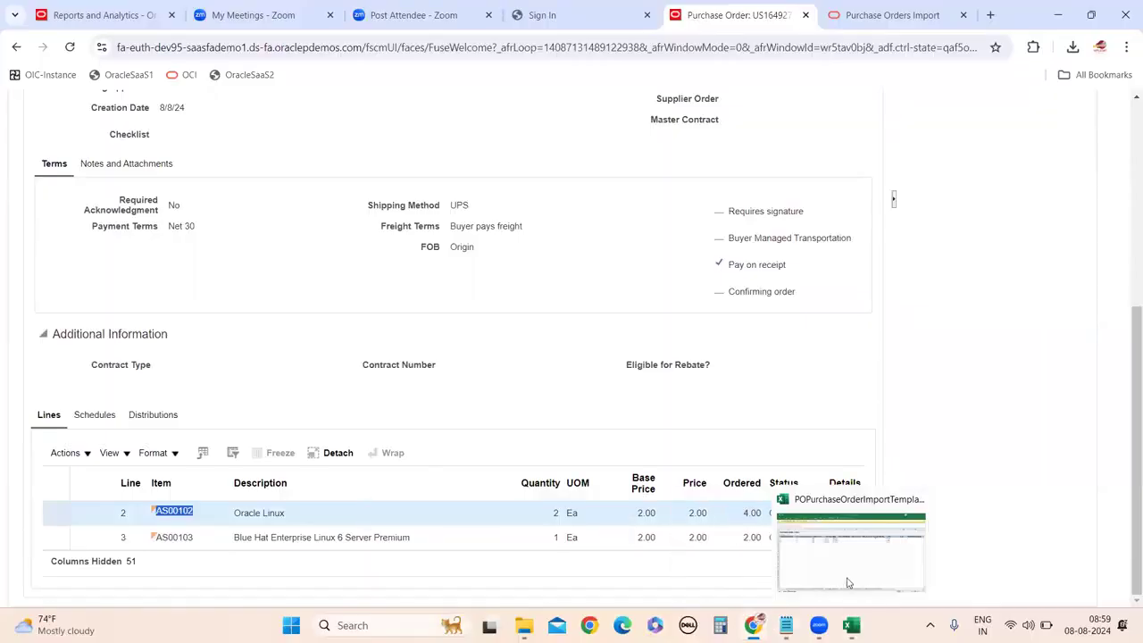
{"action": "left_click", "coordinate": [851, 625]}
{"action": "double_click", "coordinate": [464, 193]}
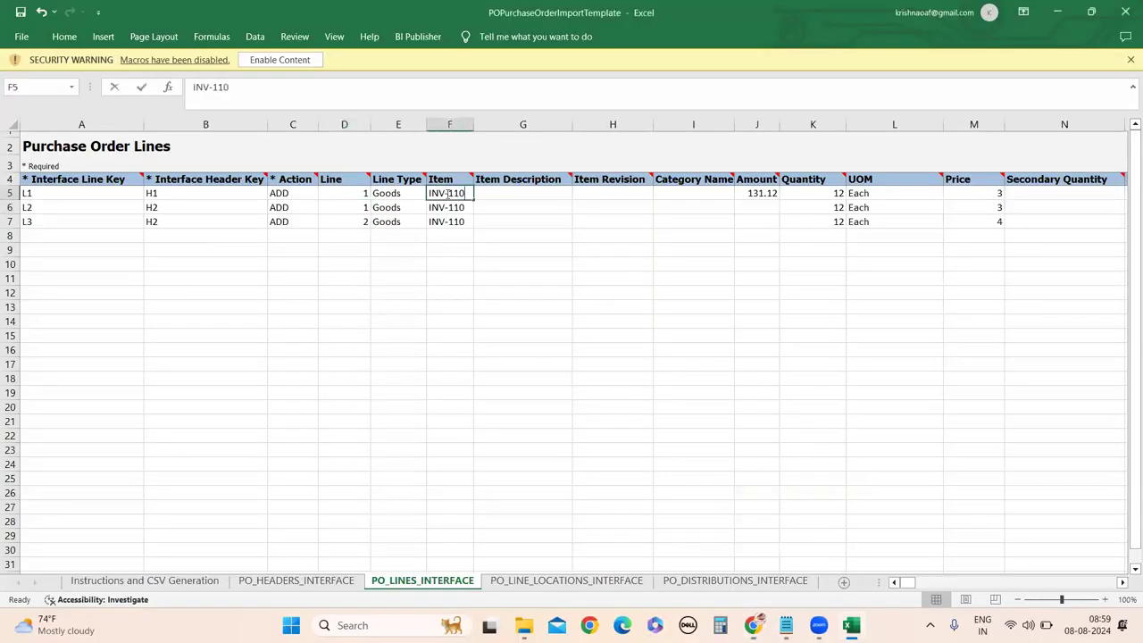
{"action": "left_click_drag", "start_coordinate": [465, 194], "coordinate": [428, 193]}
{"action": "key", "text": "ctrl+v"}
{"action": "left_click", "coordinate": [496, 335]}
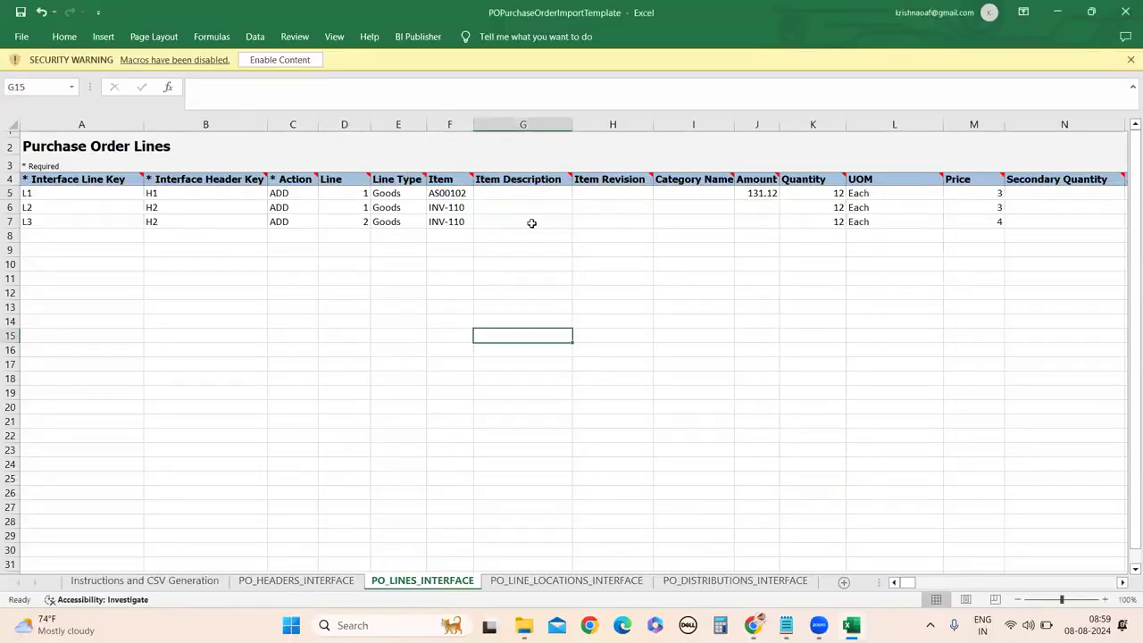
{"action": "left_click_drag", "start_coordinate": [473, 124], "coordinate": [498, 124]}
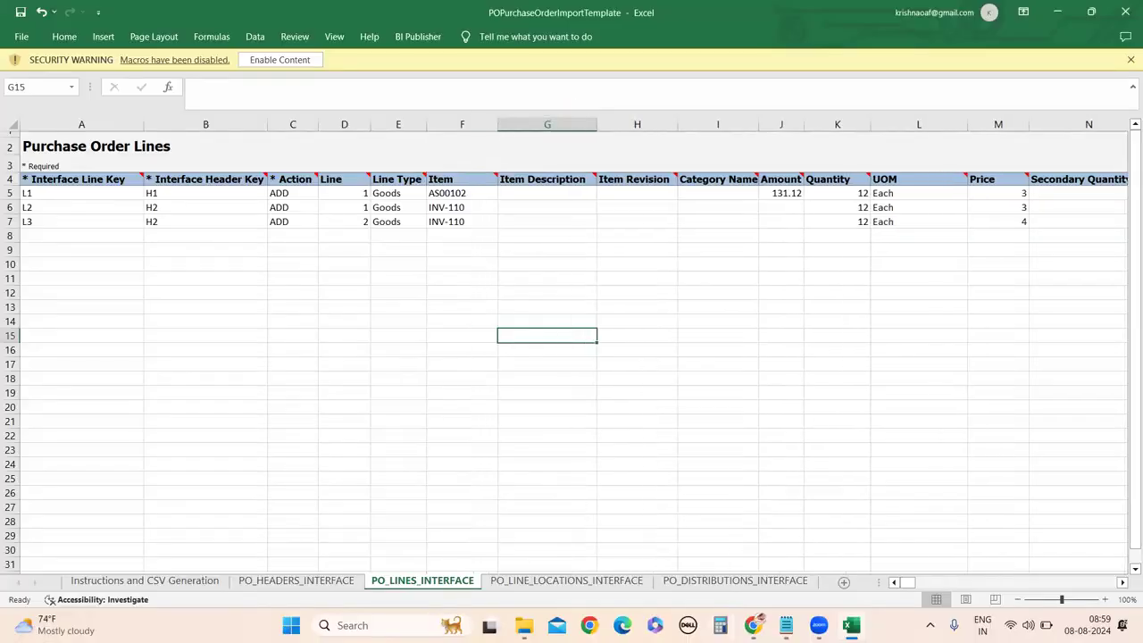
Copy item AS00103 from the Oracle PO into F6, replacing INV-110.
{"action": "left_click", "coordinate": [752, 624]}
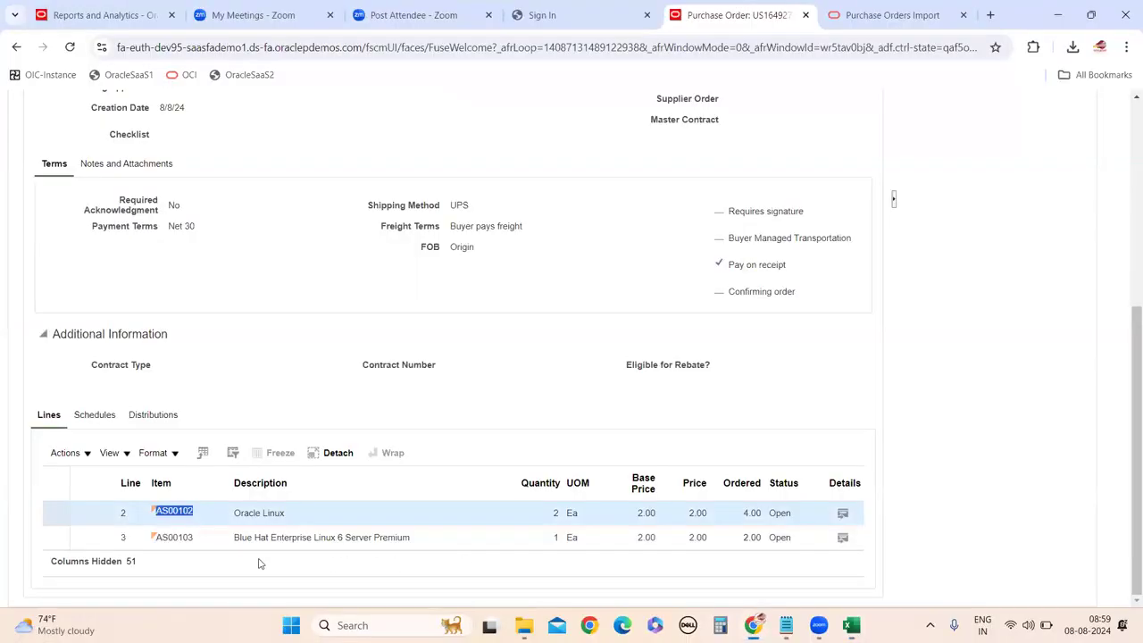
{"action": "double_click", "coordinate": [175, 535]}
{"action": "key", "text": "ctrl+c"}
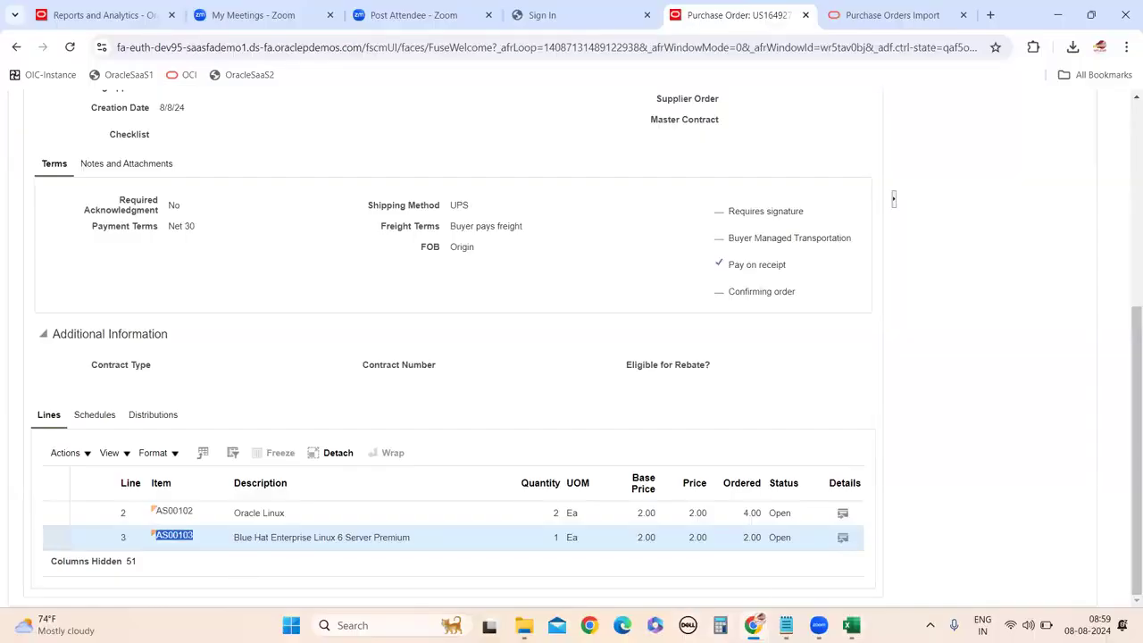
{"action": "left_click", "coordinate": [851, 625]}
{"action": "left_click", "coordinate": [453, 207]}
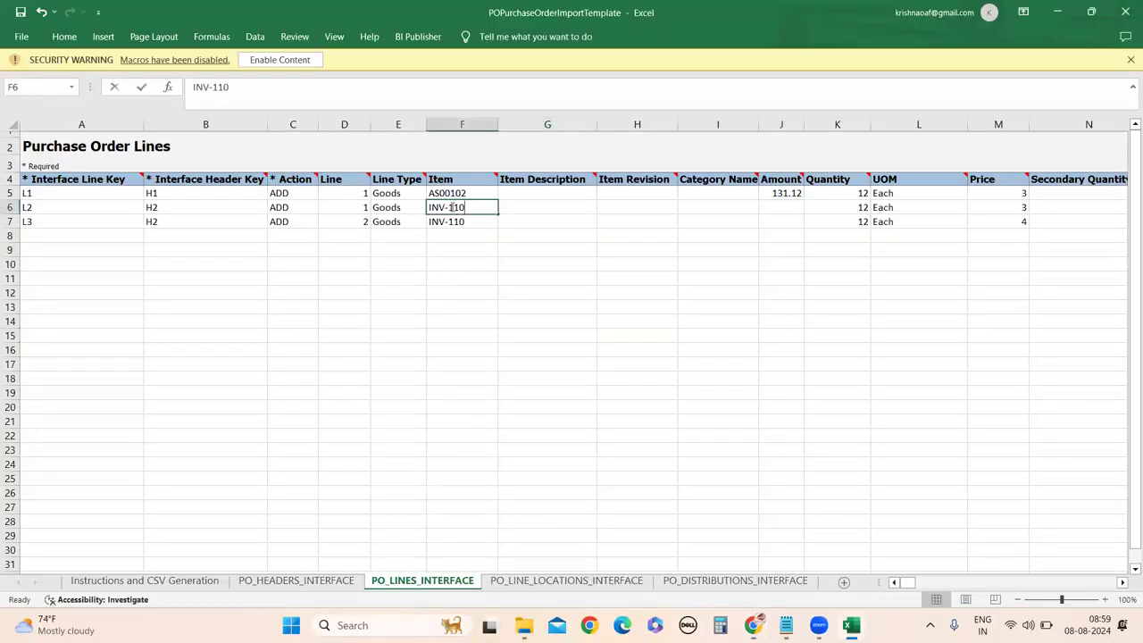
{"action": "double_click", "coordinate": [453, 207]}
{"action": "key", "text": "ctrl+v"}
{"action": "left_click", "coordinate": [451, 220]}
Paste item AS00102 into F7 in place of INV-110.
{"action": "left_click", "coordinate": [458, 193]}
{"action": "double_click", "coordinate": [458, 193]}
{"action": "key", "text": "ctrl+c"}
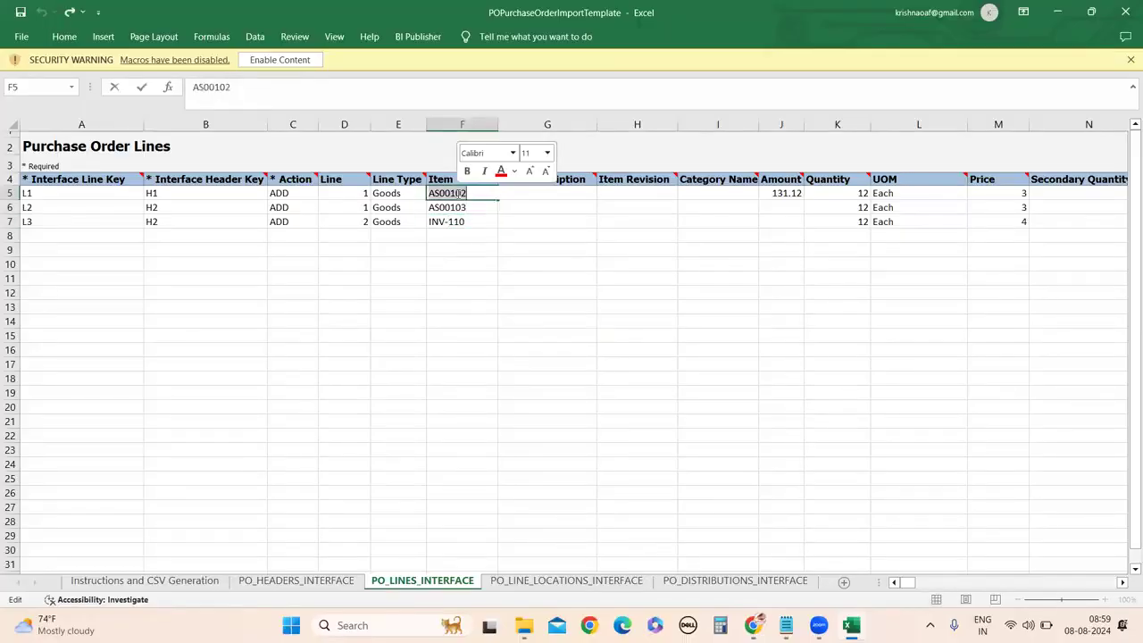
{"action": "left_click", "coordinate": [445, 223]}
{"action": "double_click", "coordinate": [445, 222]}
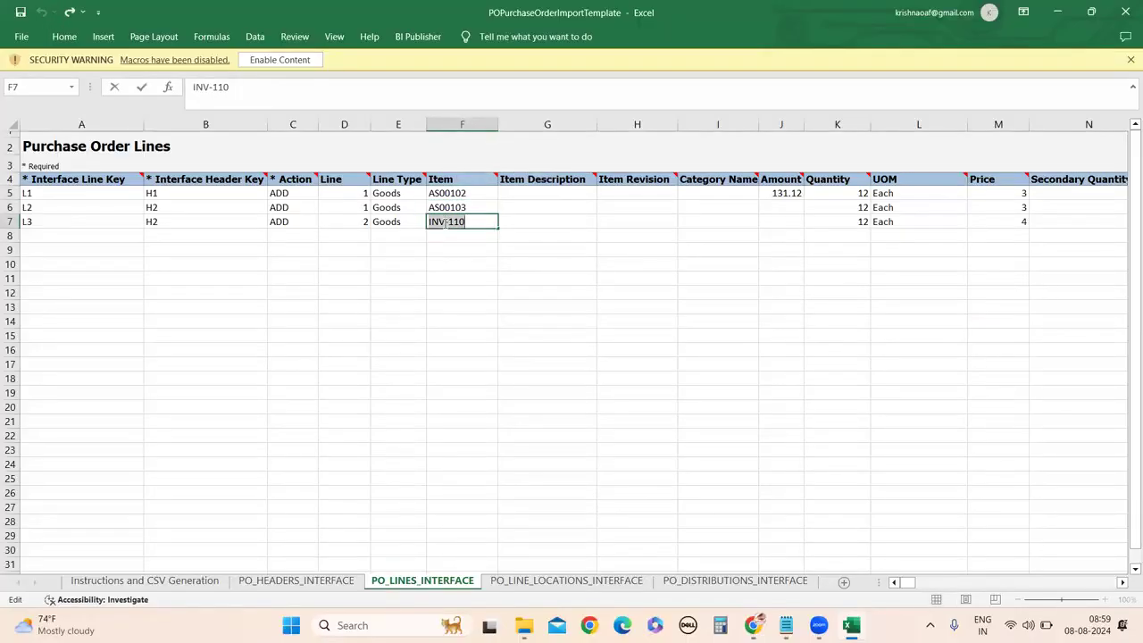
{"action": "key", "text": "ctrl+v"}
{"action": "left_click", "coordinate": [479, 333]}
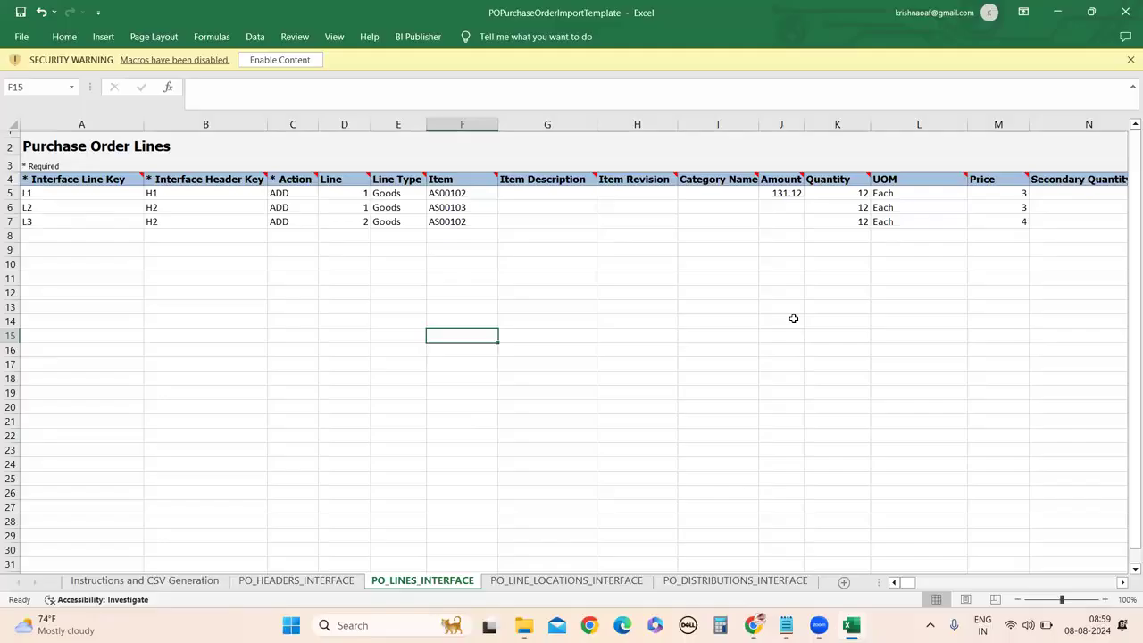
Set the Amount in J5:J7 to 2 for all three lines.
{"action": "double_click", "coordinate": [784, 193]}
{"action": "left_click", "coordinate": [783, 232]}
{"action": "left_click", "coordinate": [783, 193]}
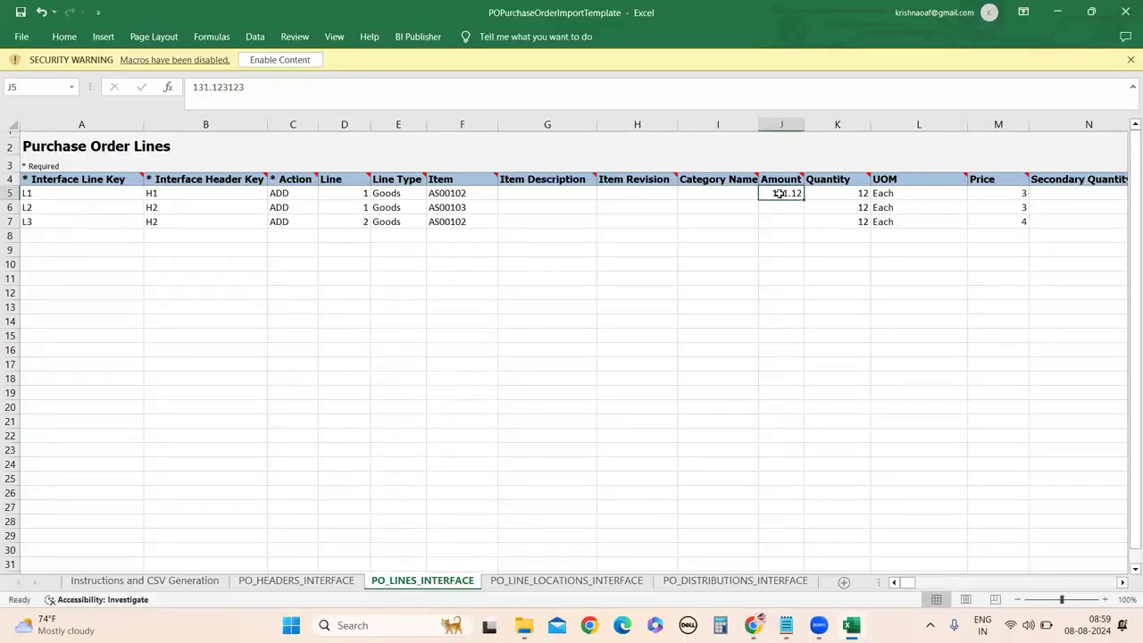
{"action": "double_click", "coordinate": [779, 193]}
{"action": "left_click_drag", "start_coordinate": [751, 192], "coordinate": [794, 192]}
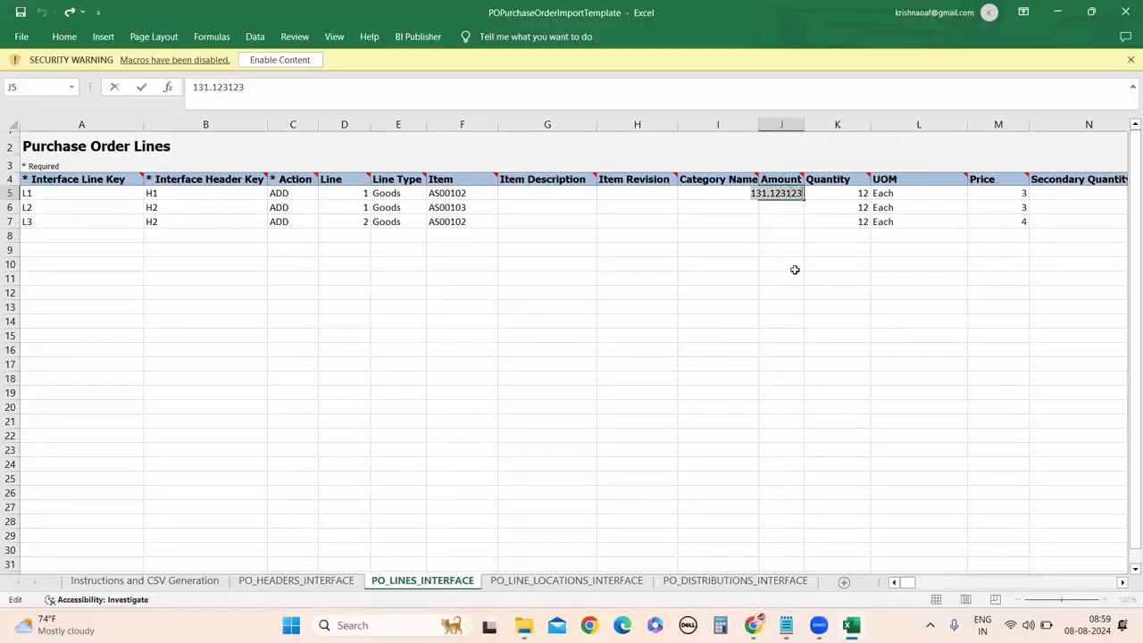
{"action": "type", "text": "2"}
{"action": "left_click", "coordinate": [789, 208]}
{"action": "type", "text": "2"}
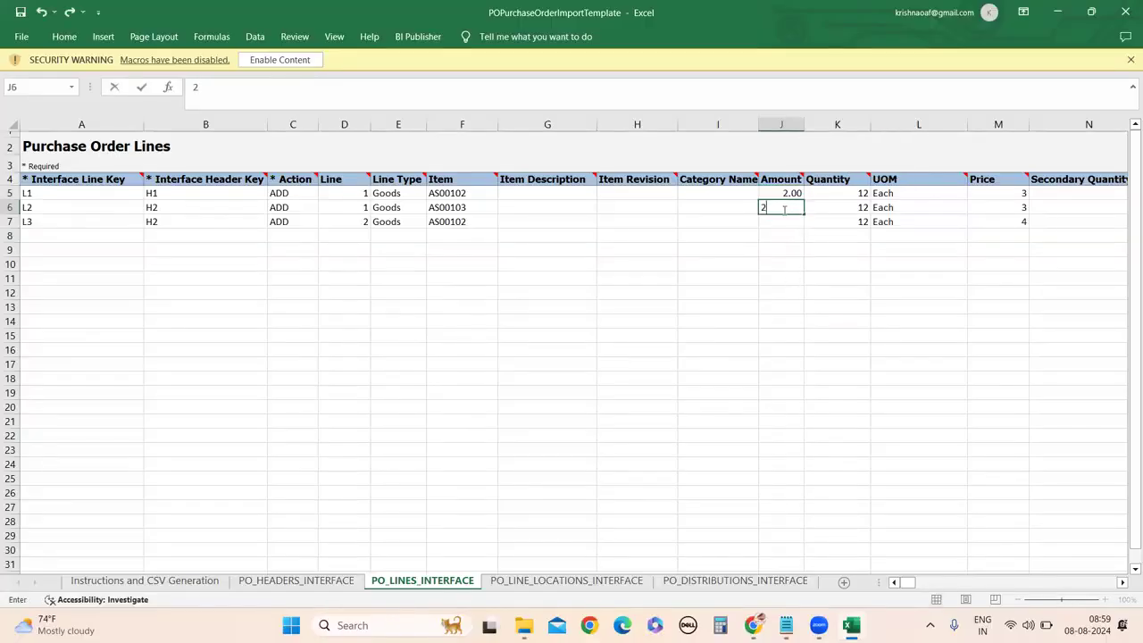
{"action": "key", "text": "Return"}
{"action": "type", "text": "2"}
{"action": "left_click", "coordinate": [790, 264]}
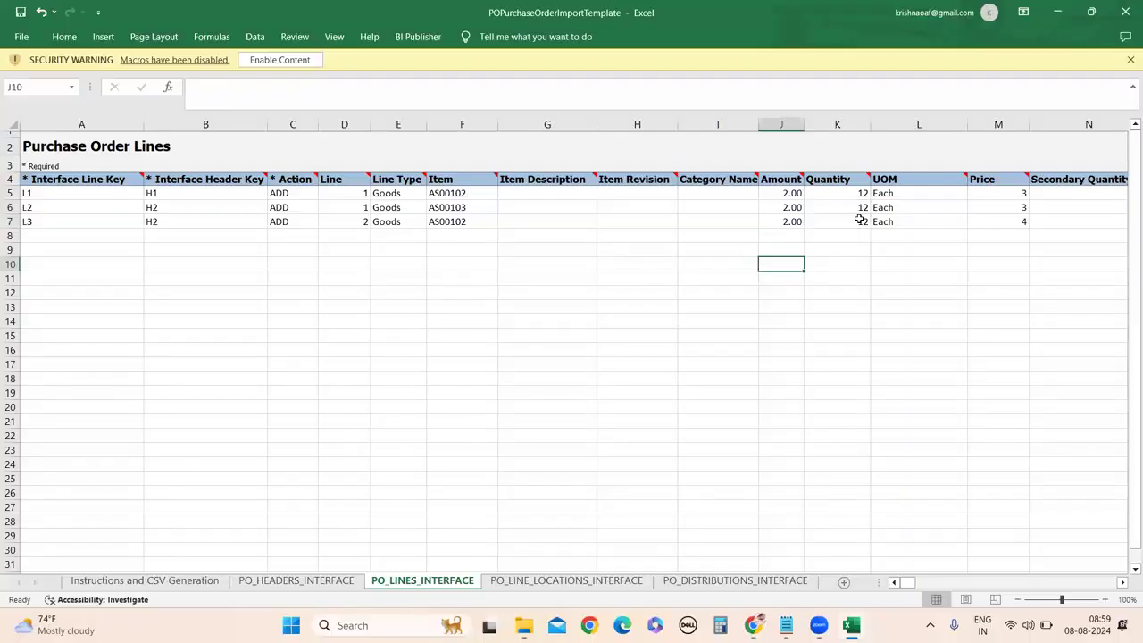
Change the Quantity in K5:K7 from 12 to 2.
{"action": "double_click", "coordinate": [848, 193]}
{"action": "left_click_drag", "start_coordinate": [850, 193], "coordinate": [871, 193]}
{"action": "type", "text": "2"}
{"action": "left_click", "coordinate": [849, 206]}
{"action": "type", "text": "2"}
{"action": "left_click", "coordinate": [857, 223]}
{"action": "type", "text": "2"}
{"action": "left_click", "coordinate": [862, 280]}
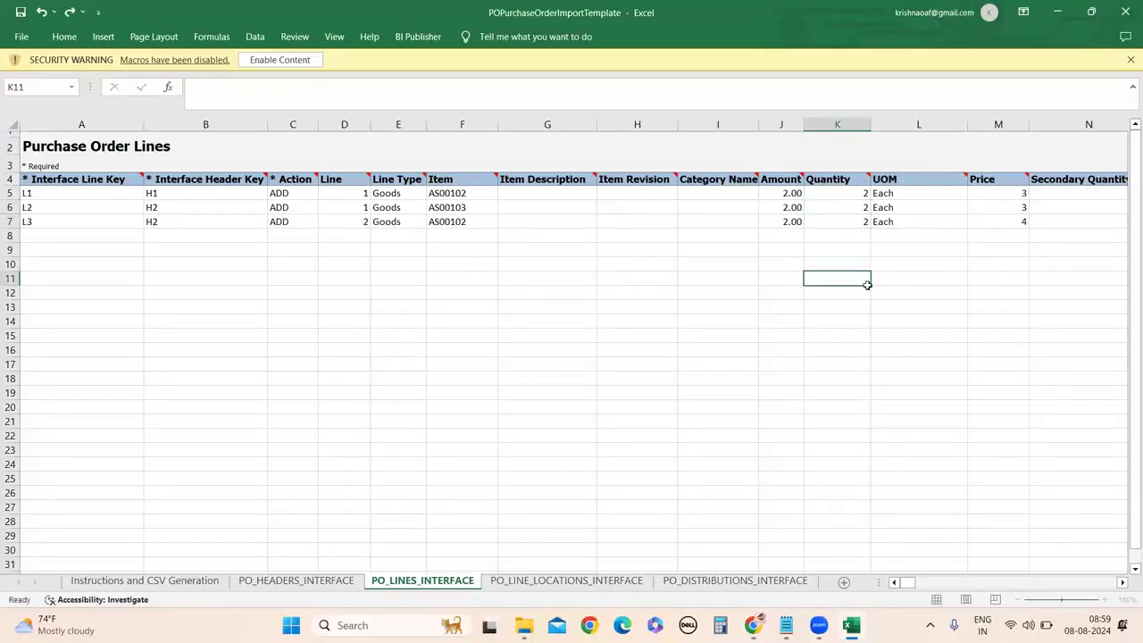
Shorten the UOM in L5:L7 from Each to Ea.
{"action": "double_click", "coordinate": [901, 193]}
{"action": "key", "text": "BackSpace"}
{"action": "key", "text": "BackSpace"}
{"action": "double_click", "coordinate": [900, 204]}
{"action": "key", "text": "BackSpace"}
{"action": "double_click", "coordinate": [902, 221]}
{"action": "key", "text": "BackSpace"}
{"action": "key", "text": "BackSpace"}
{"action": "left_click", "coordinate": [1020, 444]}
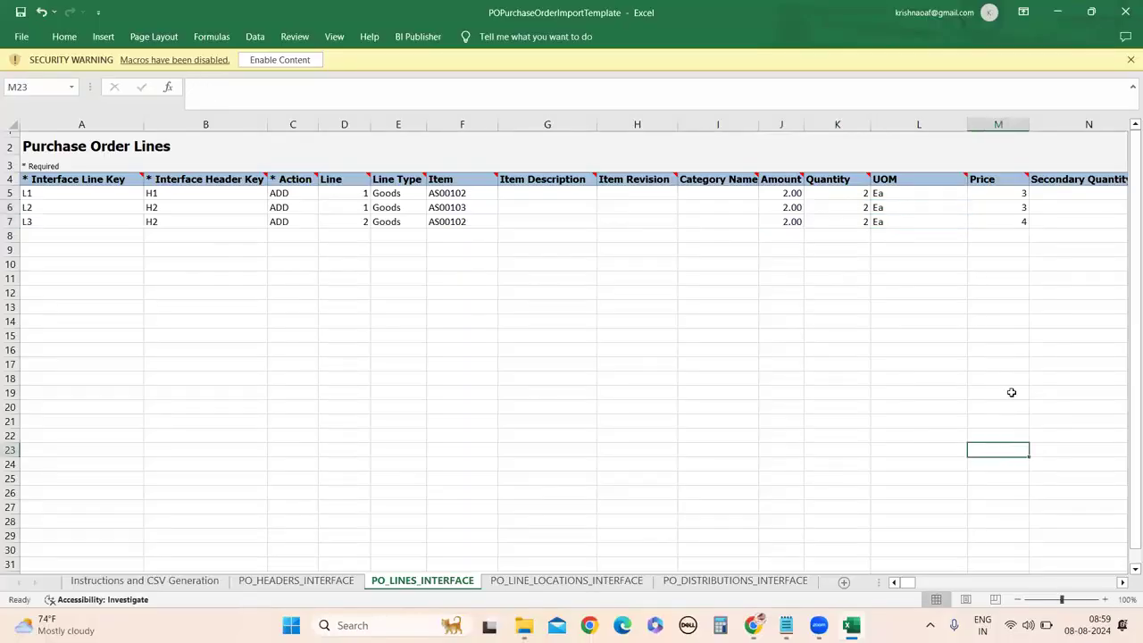
Scroll across the PO_LINES_INTERFACE columns to locate the line attribute cells.
{"action": "scroll", "coordinate": [1121, 582], "scroll_direction": "right", "scroll_amount": 9}
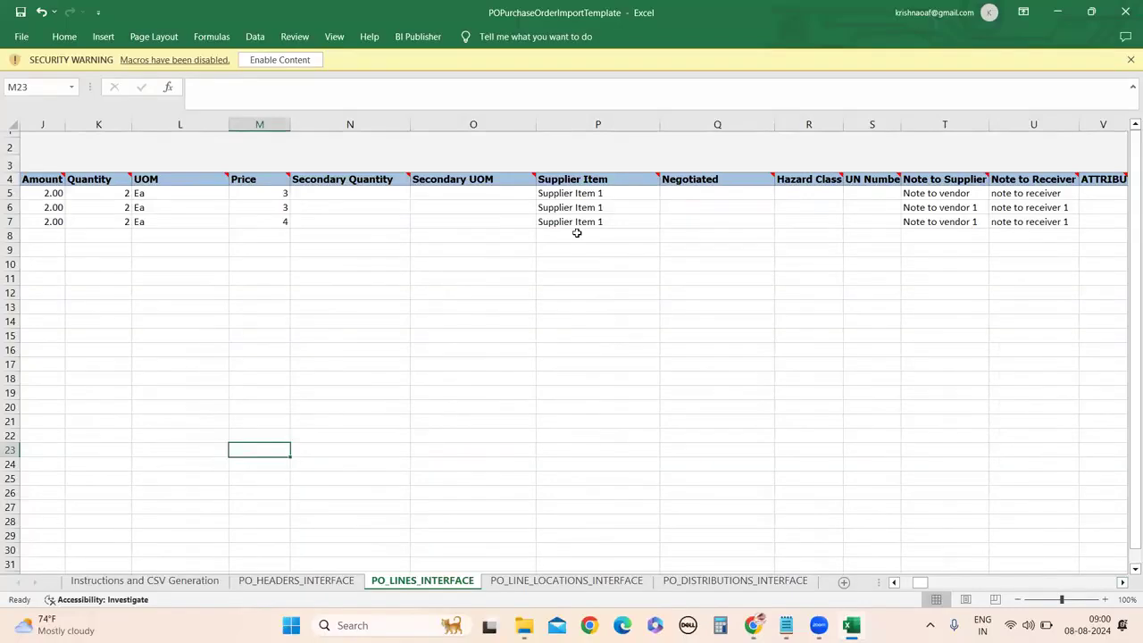
{"action": "scroll", "coordinate": [1122, 582], "scroll_direction": "right", "scroll_amount": 5}
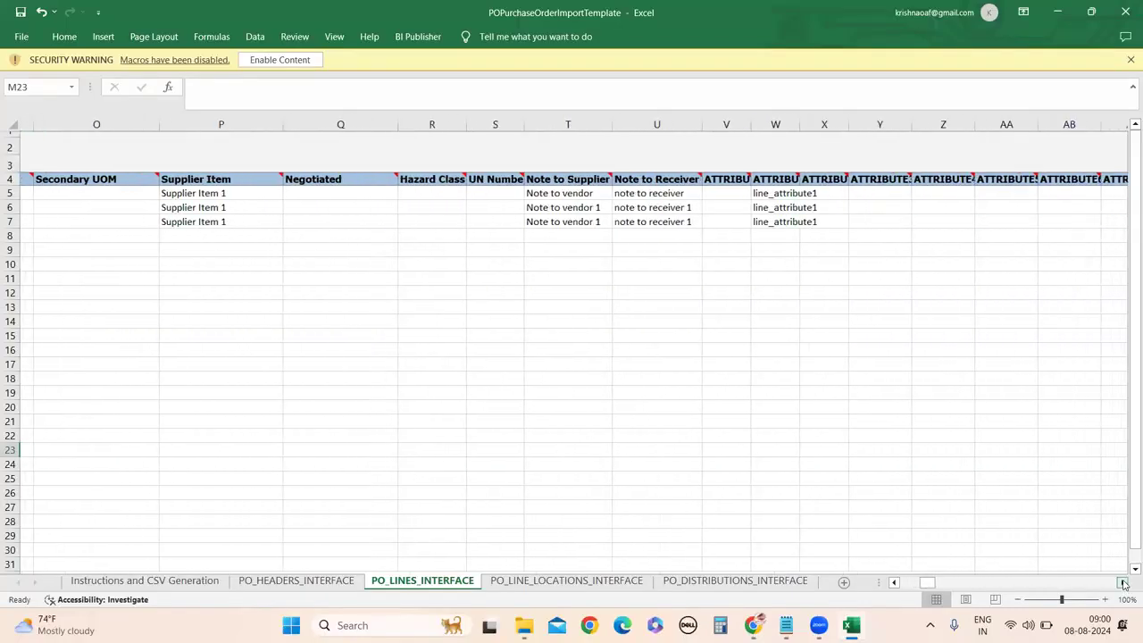
{"action": "scroll", "coordinate": [1123, 582], "scroll_direction": "right", "scroll_amount": 3}
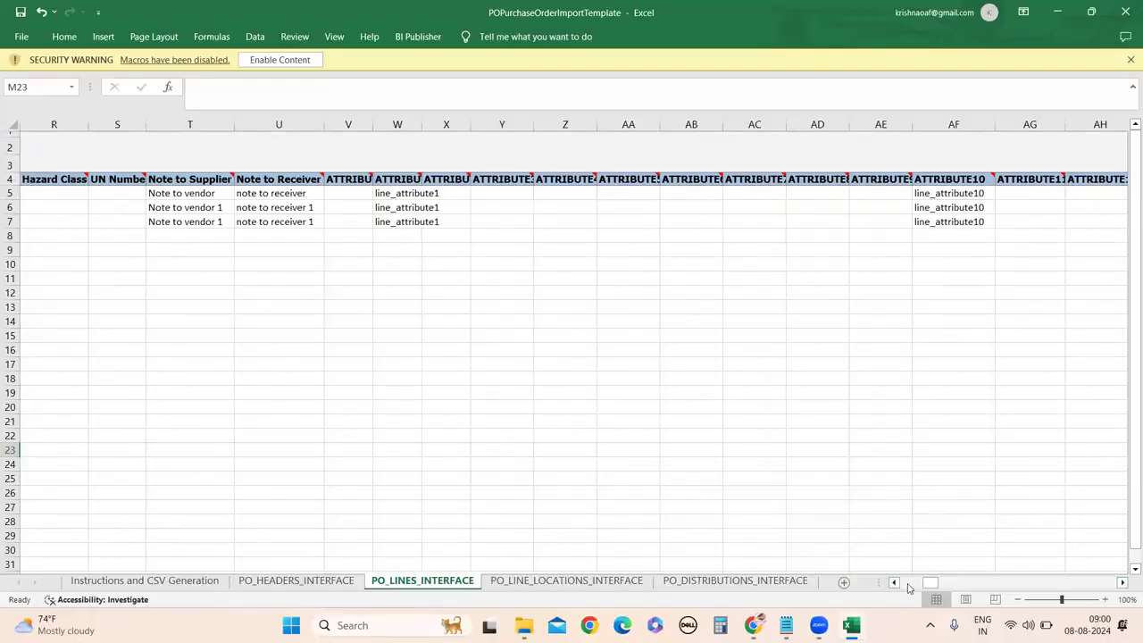
{"action": "scroll", "coordinate": [894, 582], "scroll_direction": "left", "scroll_amount": 6}
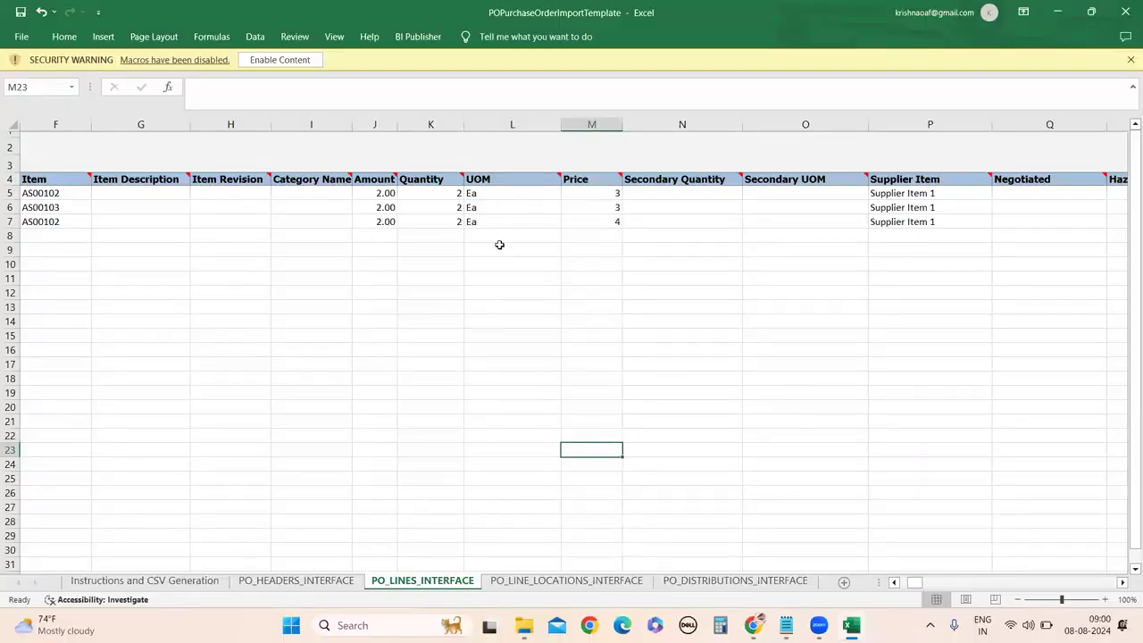
{"action": "left_click", "coordinate": [1122, 582]}
{"action": "scroll", "coordinate": [638, 467], "scroll_direction": "right", "scroll_amount": 5}
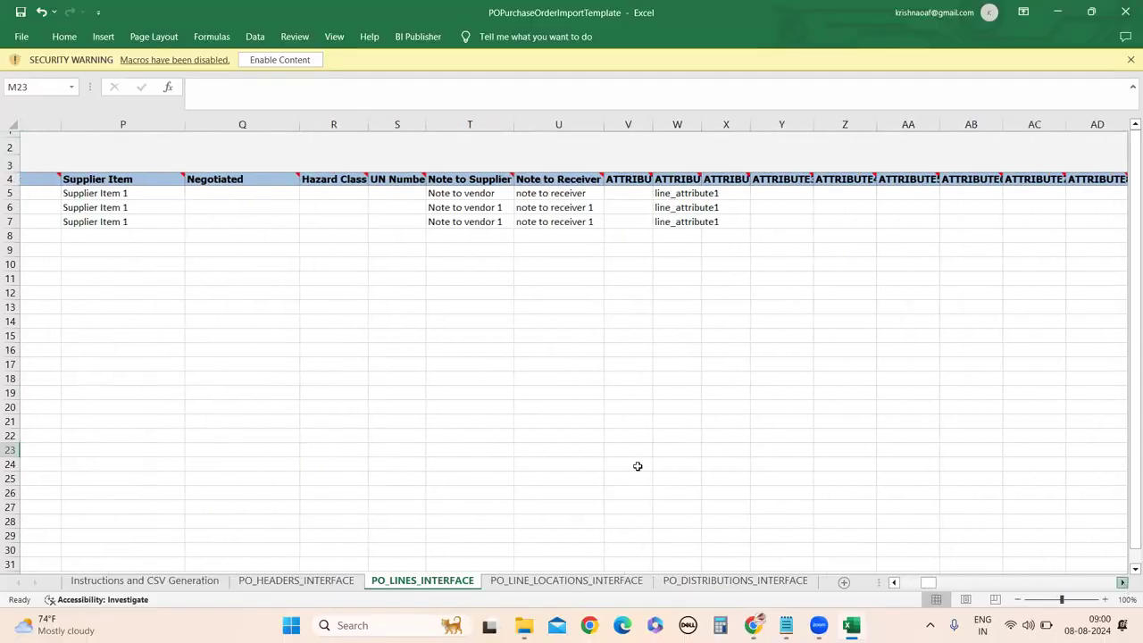
{"action": "left_click", "coordinate": [894, 582]}
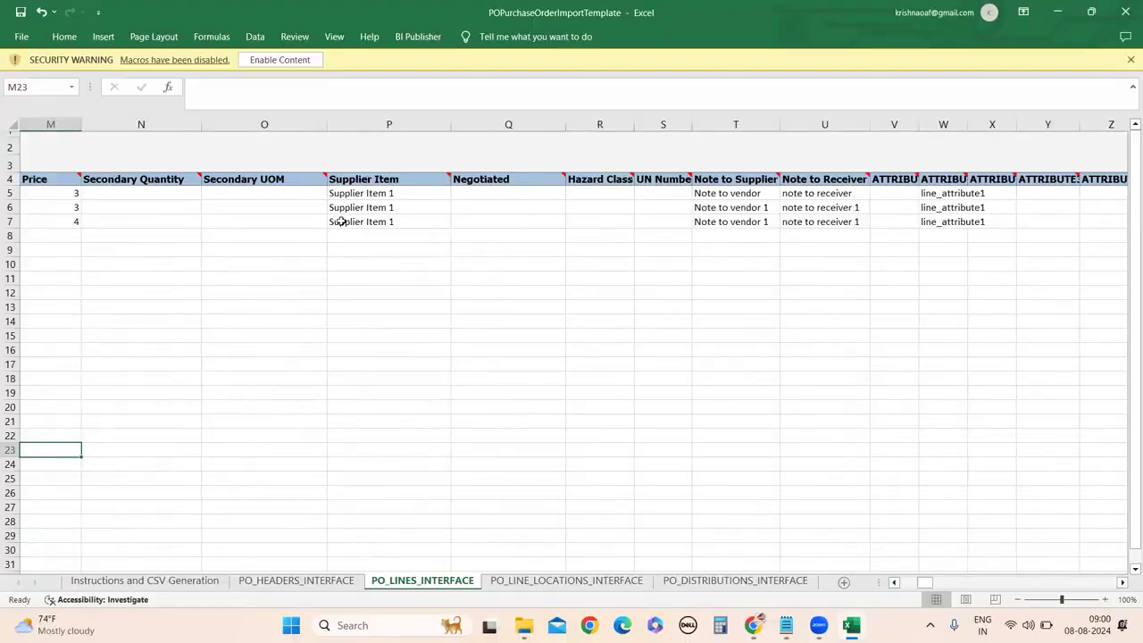
{"action": "left_click_drag", "start_coordinate": [333, 192], "coordinate": [338, 216]}
{"action": "left_click", "coordinate": [574, 319]}
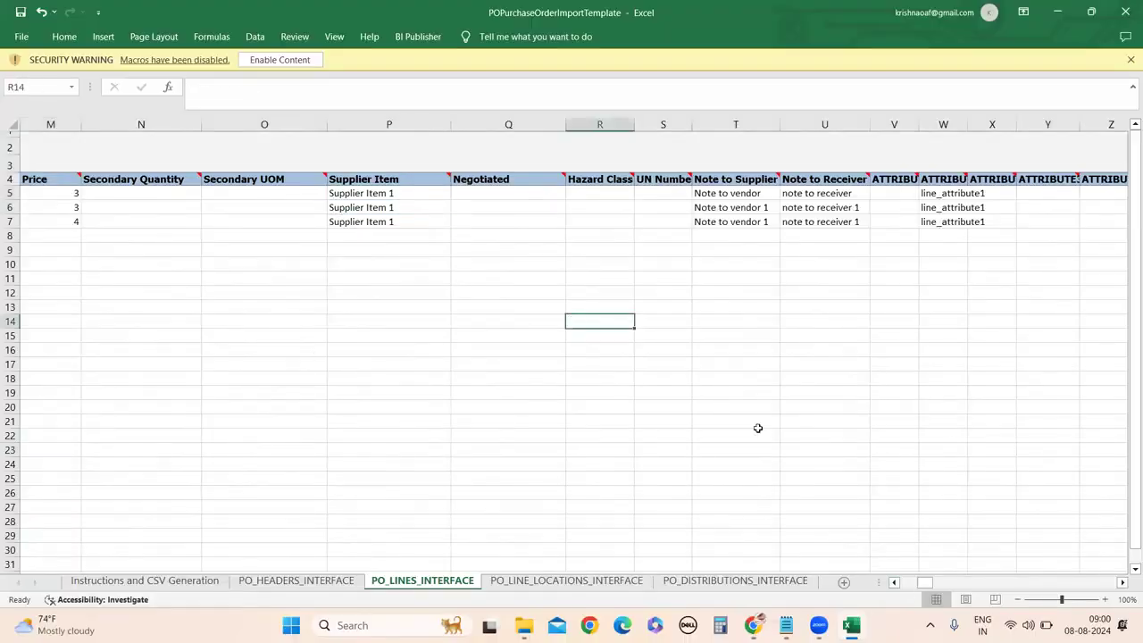
Delete the line attribute values in W5:AP7 and scroll back toward column A.
{"action": "left_click_drag", "start_coordinate": [696, 194], "coordinate": [1130, 223]}
{"action": "scroll", "coordinate": [301, 309], "scroll_direction": "right", "scroll_amount": 2}
{"action": "left_click", "coordinate": [301, 309]}
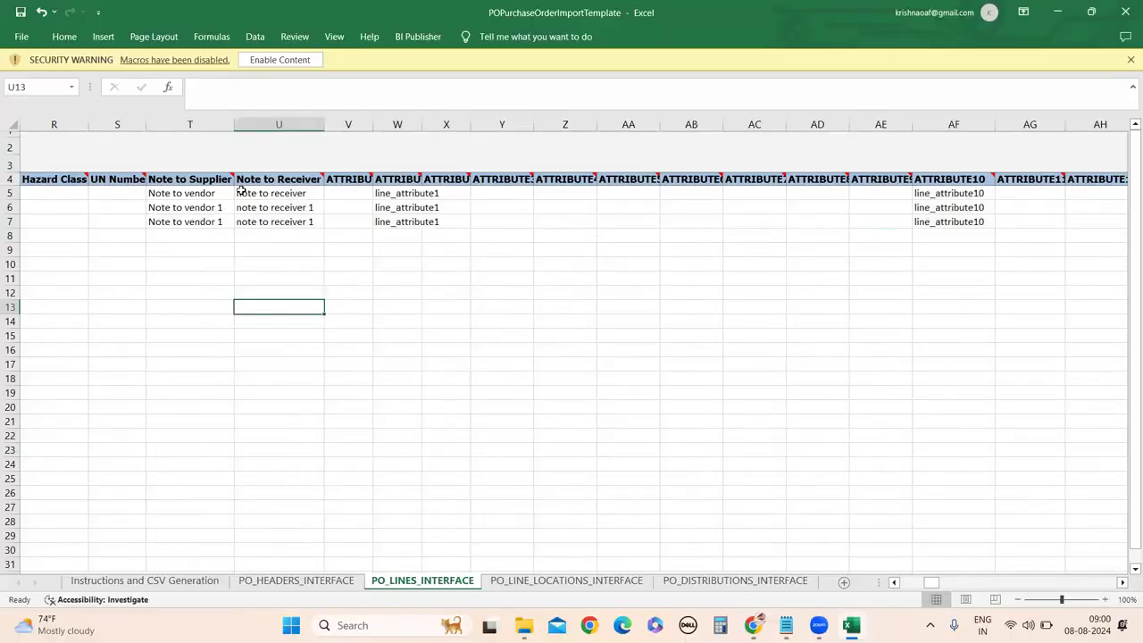
{"action": "left_click_drag", "start_coordinate": [378, 193], "coordinate": [1036, 220]}
{"action": "left_click_drag", "start_coordinate": [1120, 220], "coordinate": [1124, 218]}
{"action": "key", "text": "Delete"}
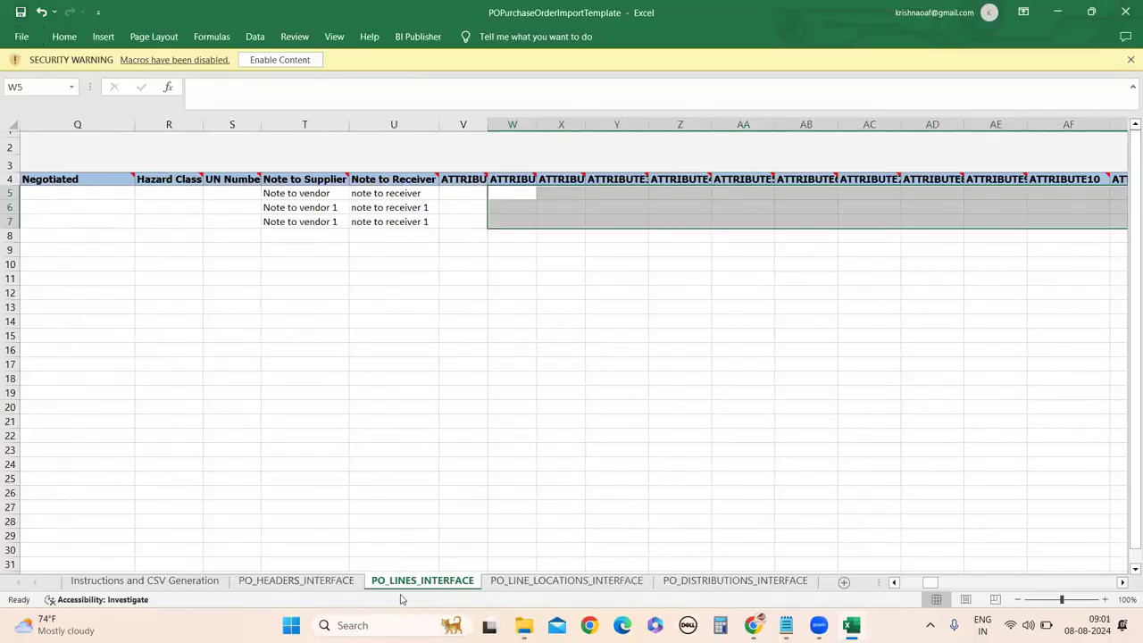
{"action": "left_click_drag", "start_coordinate": [932, 582], "coordinate": [907, 582]}
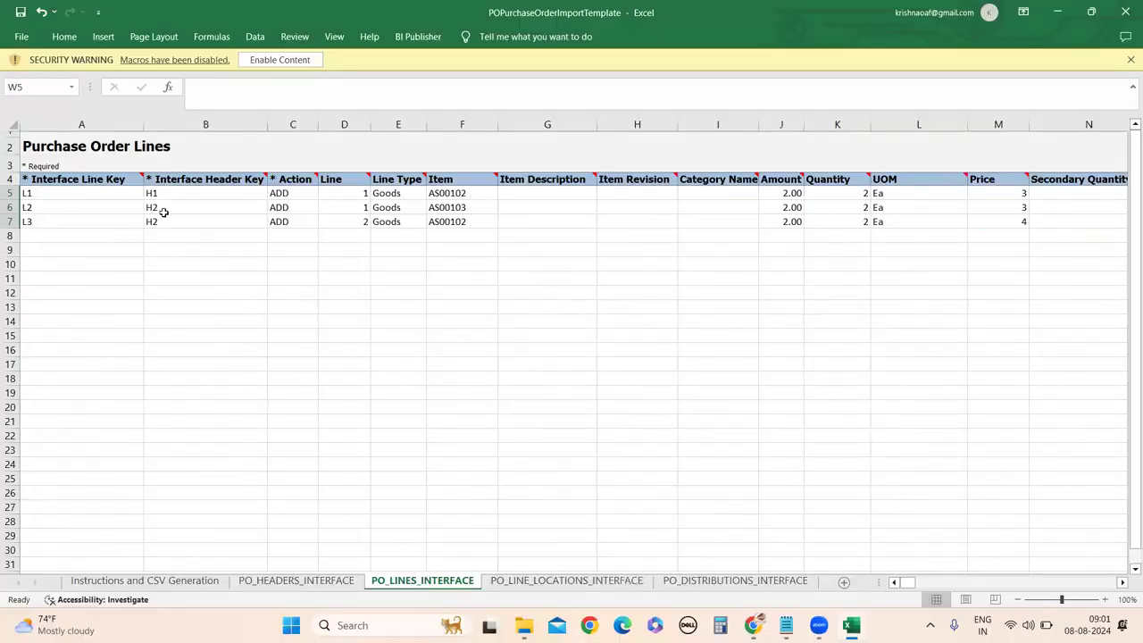
Copy line keys L1–L3 from the Lines sheet into B5:B7 on the Schedules sheet.
{"action": "left_click", "coordinate": [525, 582]}
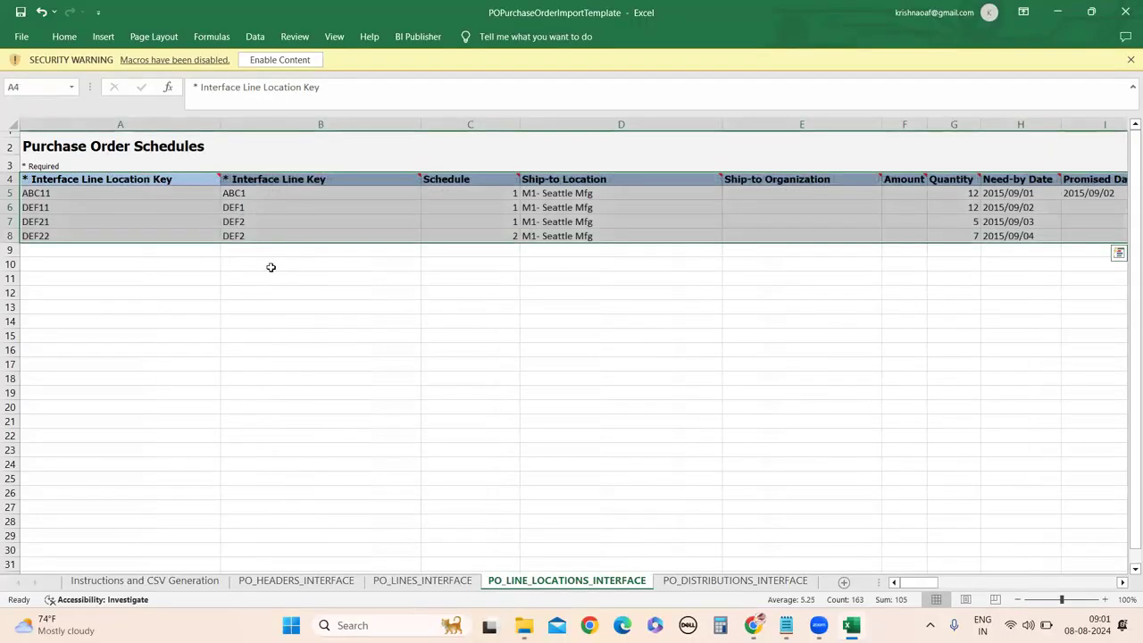
{"action": "left_click", "coordinate": [416, 582]}
{"action": "left_click_drag", "start_coordinate": [60, 192], "coordinate": [60, 215]}
{"action": "key", "text": "ctrl+c"}
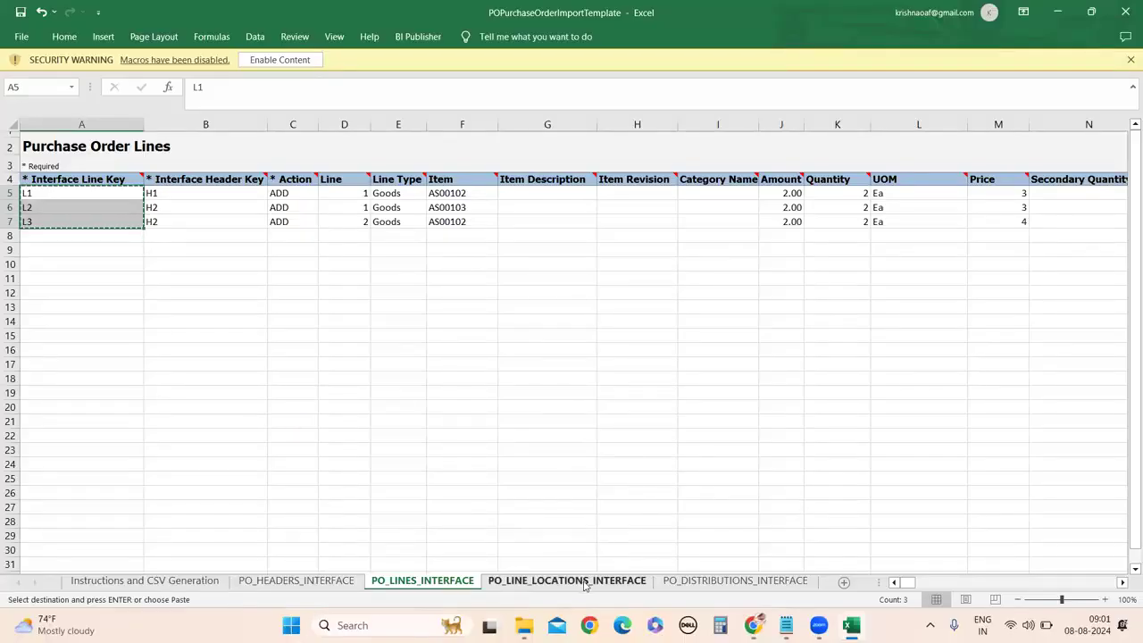
{"action": "left_click", "coordinate": [566, 580]}
{"action": "left_click", "coordinate": [253, 195]}
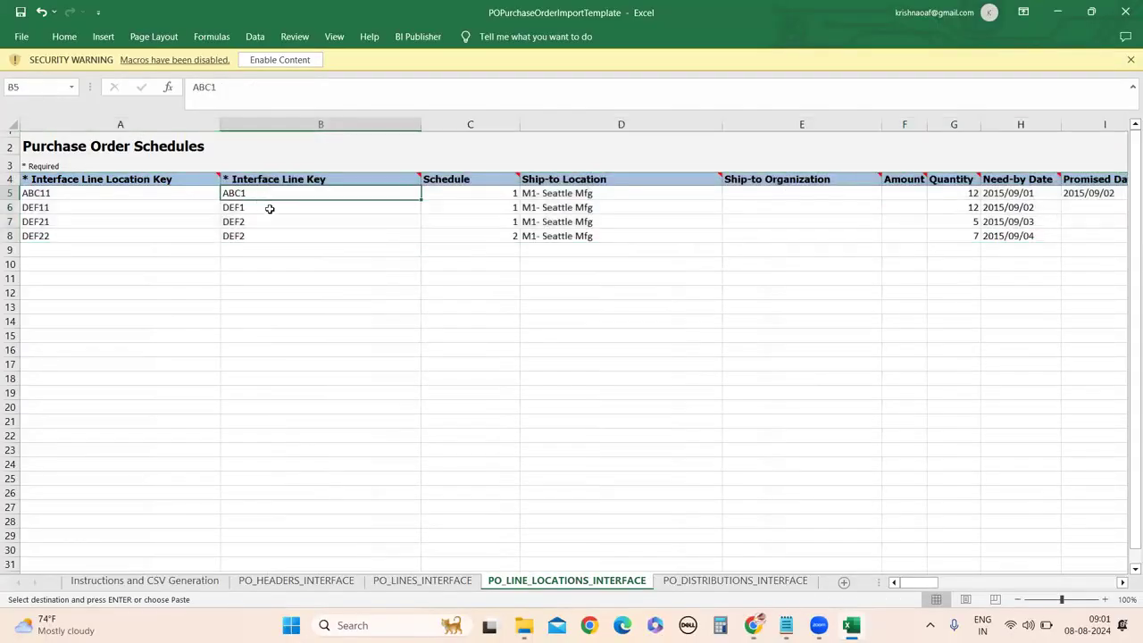
{"action": "left_click_drag", "start_coordinate": [269, 208], "coordinate": [268, 217]}
{"action": "key", "text": "ctrl+v"}
{"action": "left_click", "coordinate": [290, 393]}
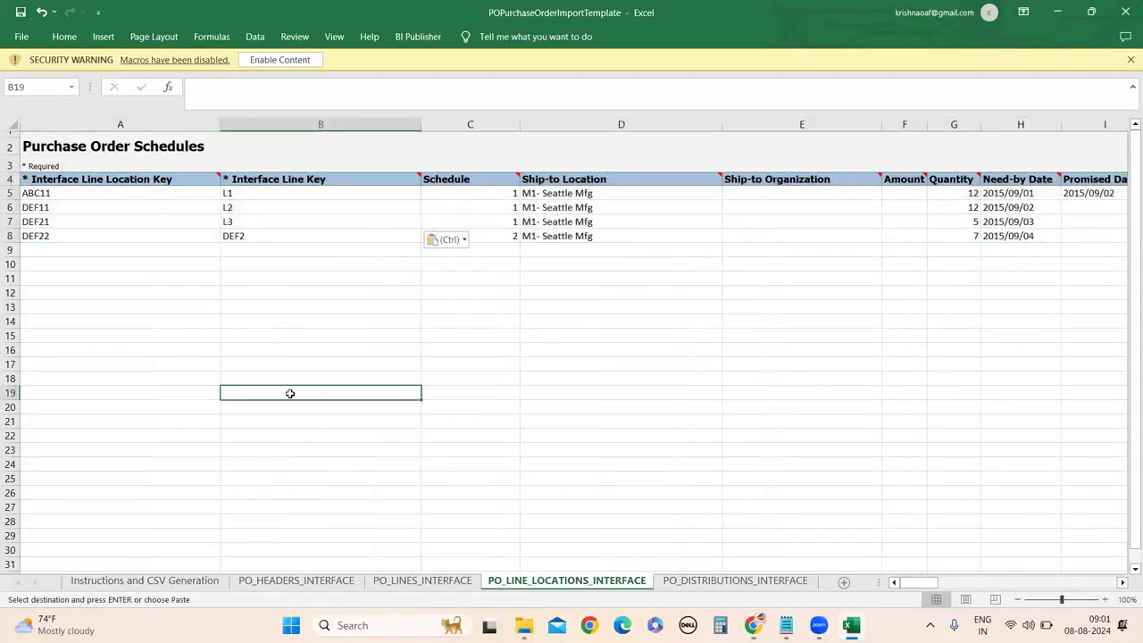
Clear the leftover fourth schedule row DEF22 on the Schedules sheet.
{"action": "left_click", "coordinate": [28, 234]}
{"action": "left_click", "coordinate": [142, 319]}
{"action": "left_click_drag", "start_coordinate": [112, 234], "coordinate": [1125, 241]}
{"action": "key", "text": "Delete"}
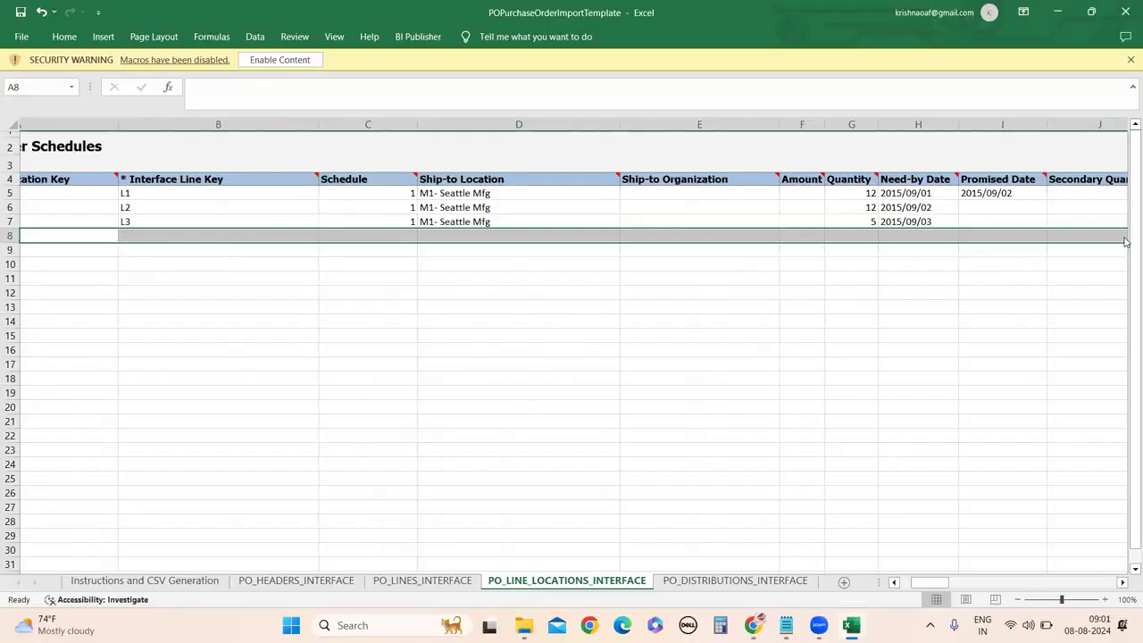
Replace schedule keys ABC11, DEF11, DEF21 in A5:A7 with LL1, LL2, LL3, cross-checking the Lines sheet.
{"action": "left_click", "coordinate": [205, 328]}
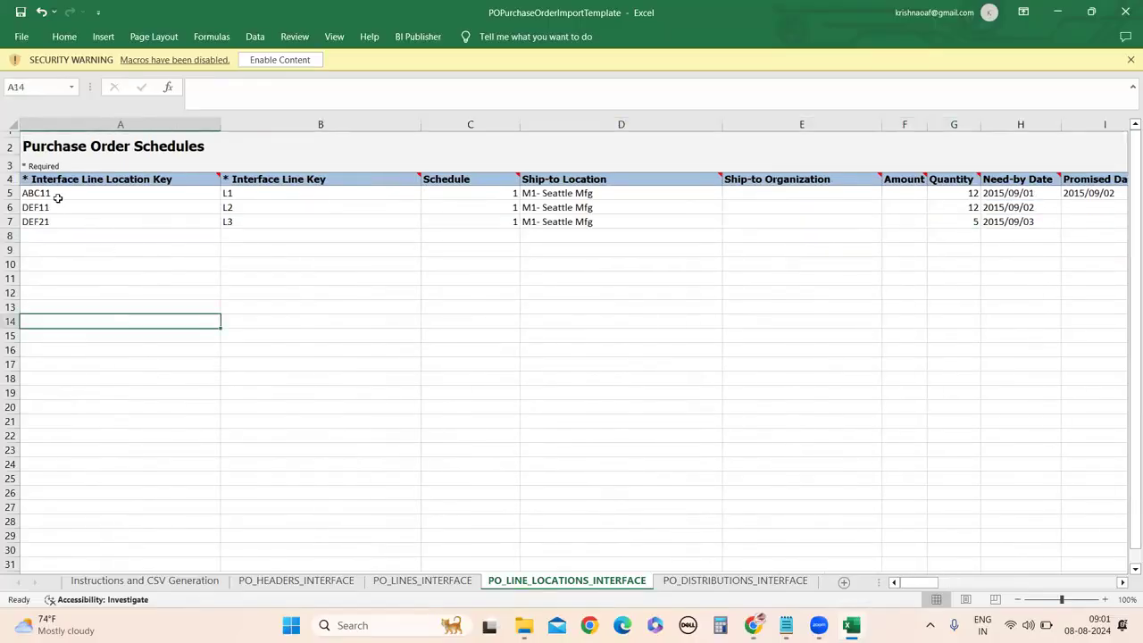
{"action": "double_click", "coordinate": [97, 193]}
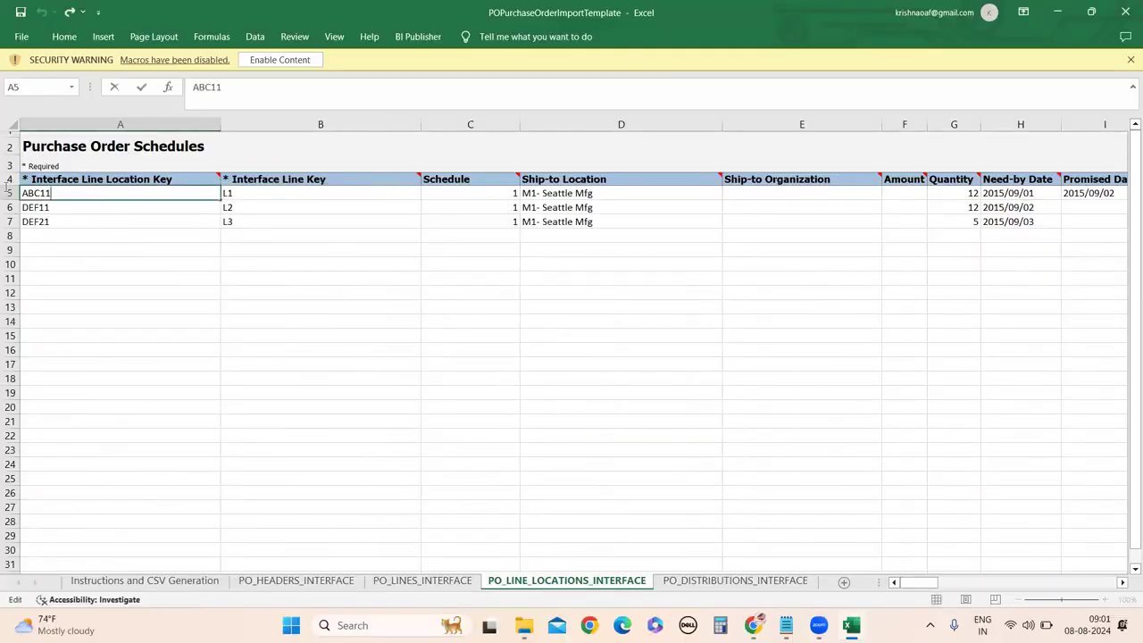
{"action": "double_click", "coordinate": [35, 193]}
{"action": "type", "text": "LL1"}
{"action": "double_click", "coordinate": [87, 208]}
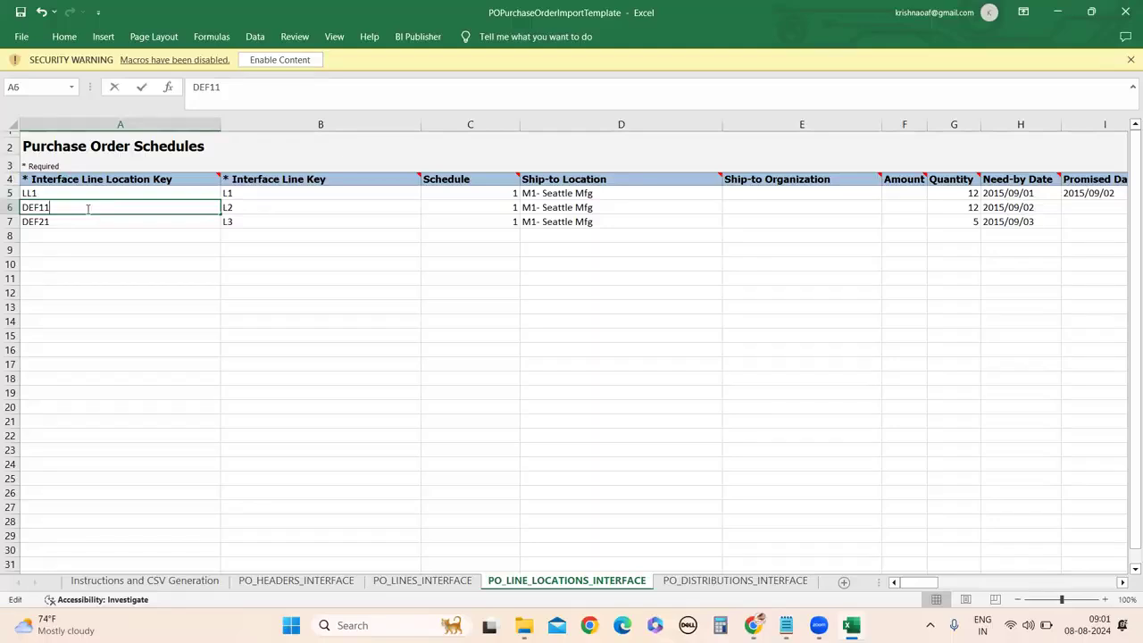
{"action": "double_click", "coordinate": [35, 207]}
{"action": "type", "text": "LL2"}
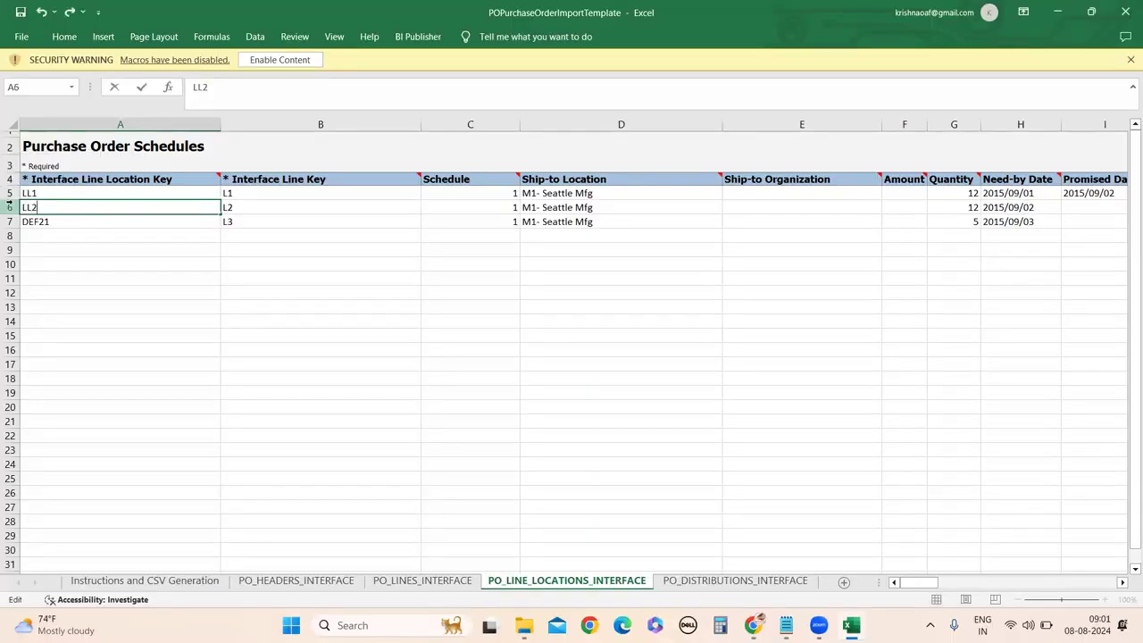
{"action": "double_click", "coordinate": [55, 222]}
{"action": "double_click", "coordinate": [36, 222]}
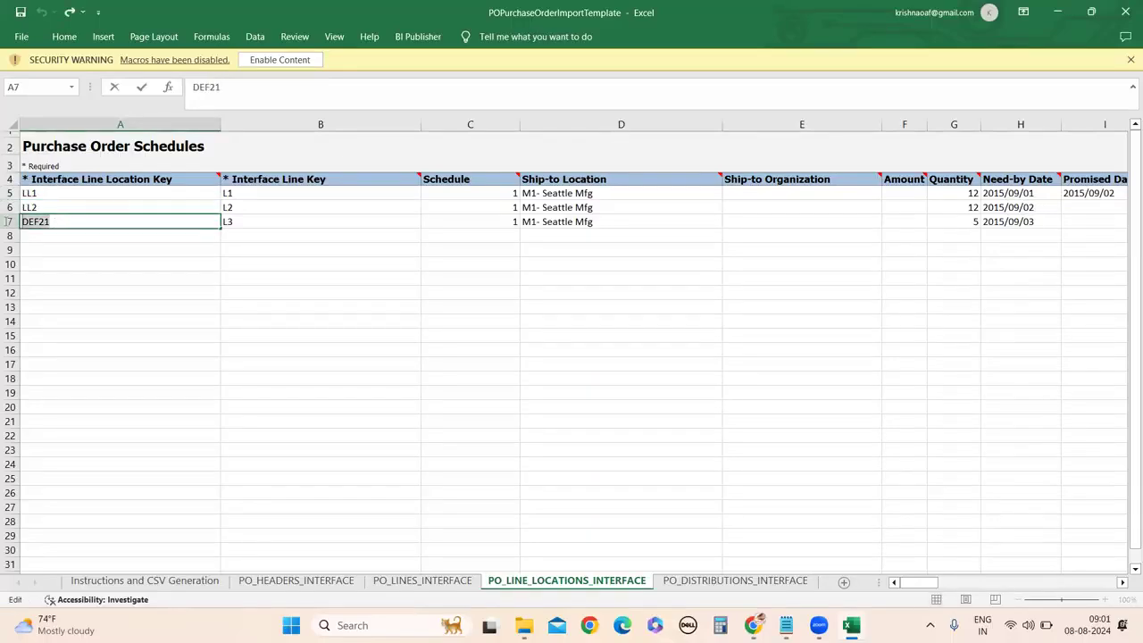
{"action": "type", "text": "LL3"}
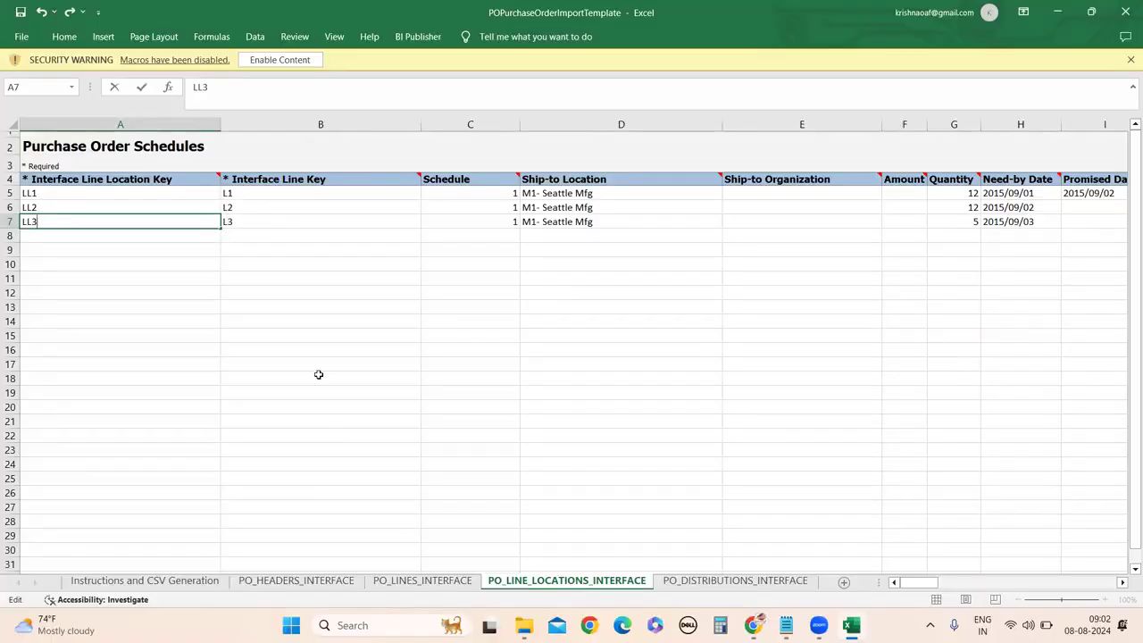
{"action": "left_click", "coordinate": [401, 581]}
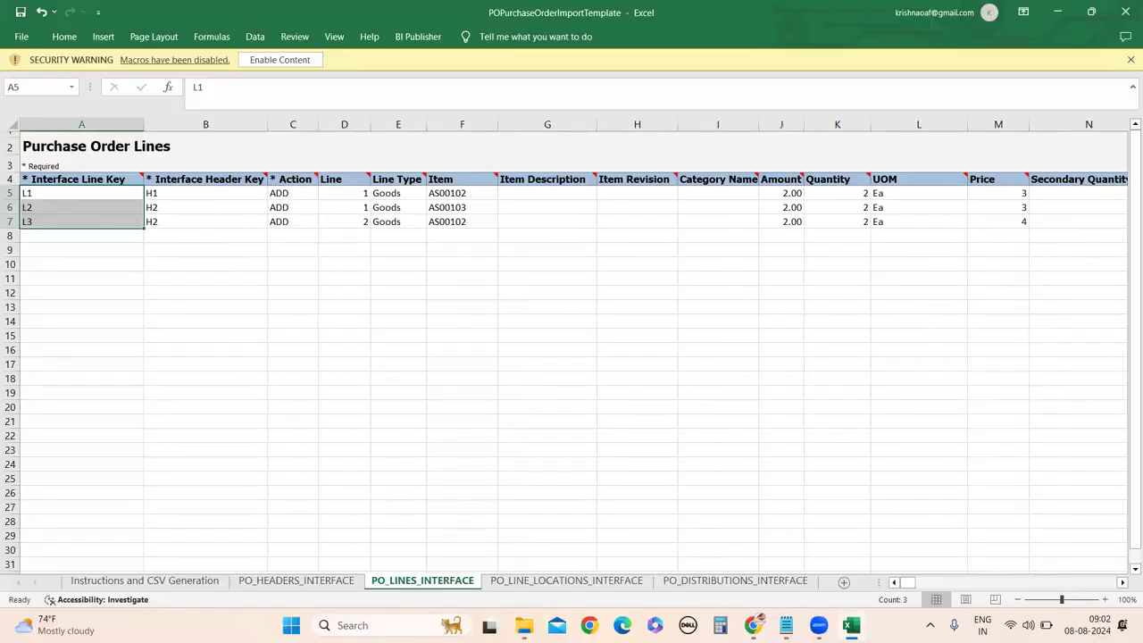
{"action": "left_click", "coordinate": [566, 581]}
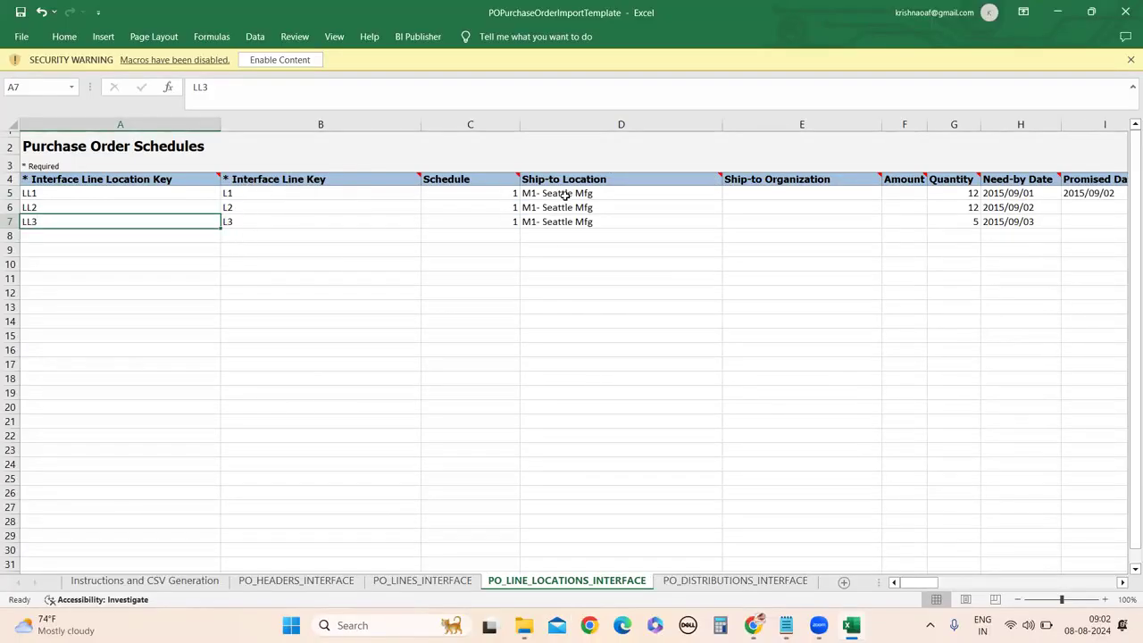
Review PO US164927's lines and schedules in the browser and copy its Bill-to Location, Seattle.
{"action": "mouse_move", "coordinate": [752, 625]}
{"action": "left_click", "coordinate": [753, 547]}
{"action": "scroll", "coordinate": [461, 396], "scroll_direction": "up", "scroll_amount": 10}
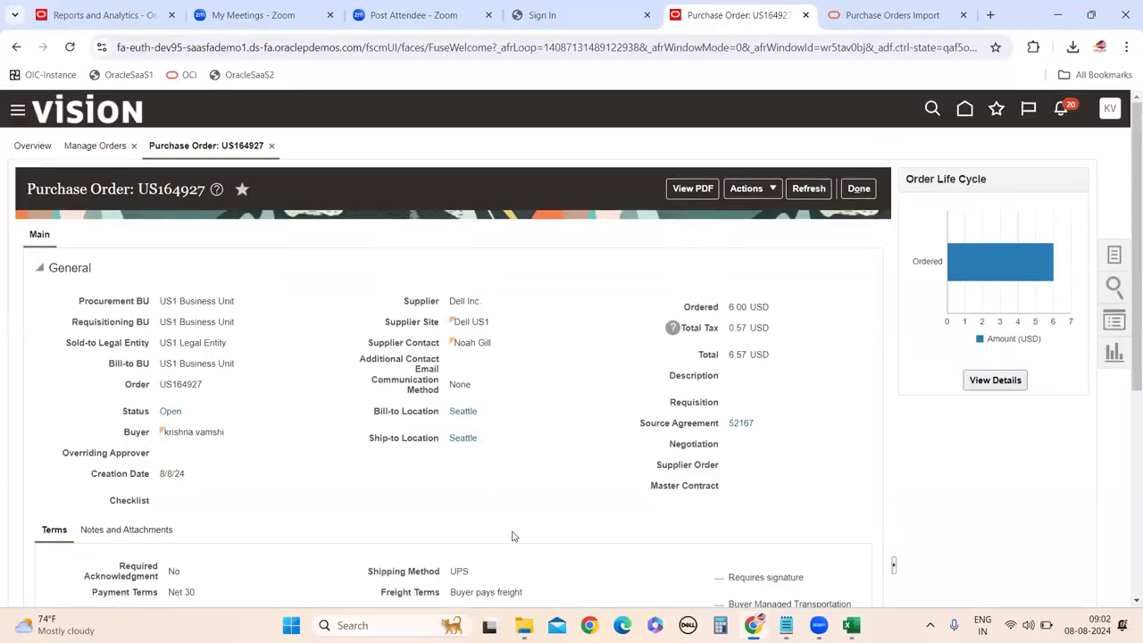
{"action": "scroll", "coordinate": [514, 536], "scroll_direction": "down", "scroll_amount": 4}
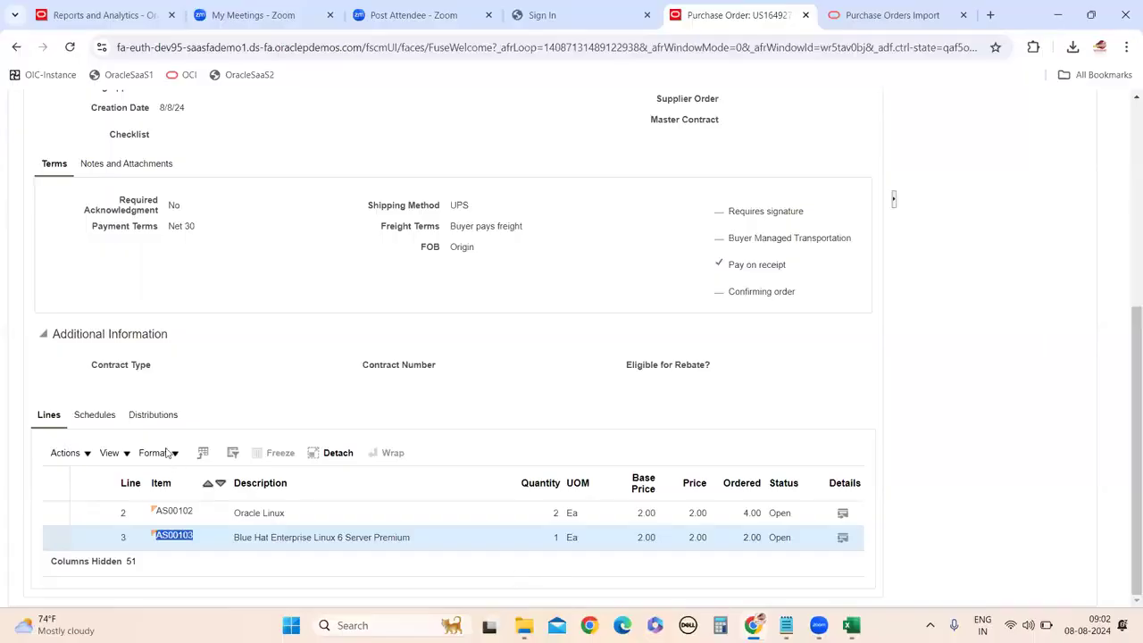
{"action": "left_click", "coordinate": [94, 416]}
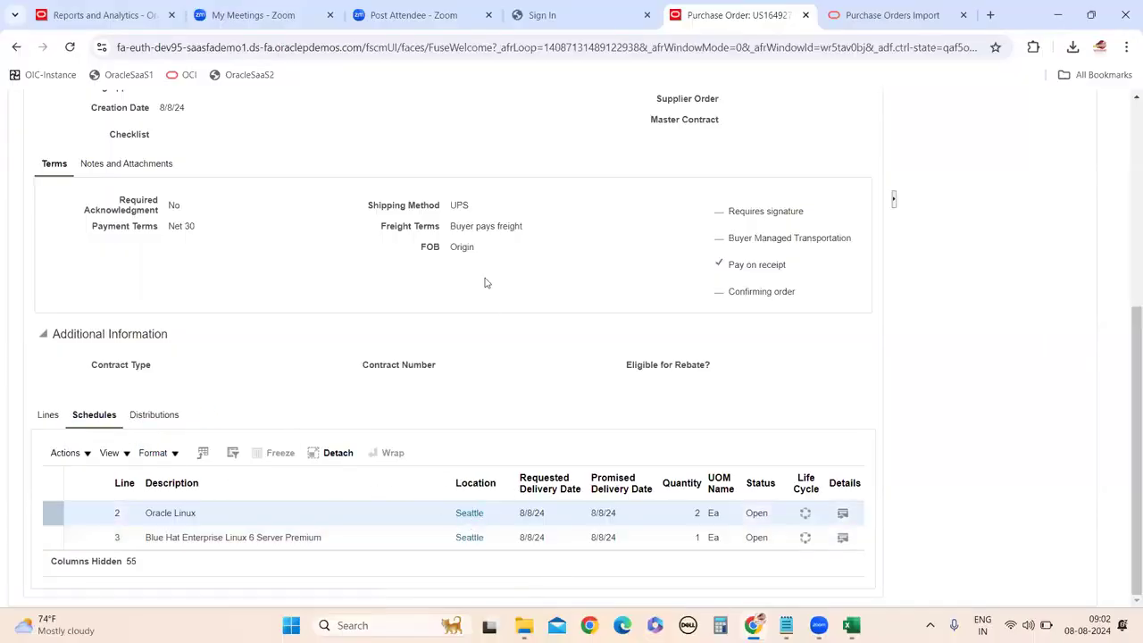
{"action": "scroll", "coordinate": [496, 322], "scroll_direction": "up", "scroll_amount": 3}
{"action": "left_click_drag", "start_coordinate": [494, 354], "coordinate": [449, 342]}
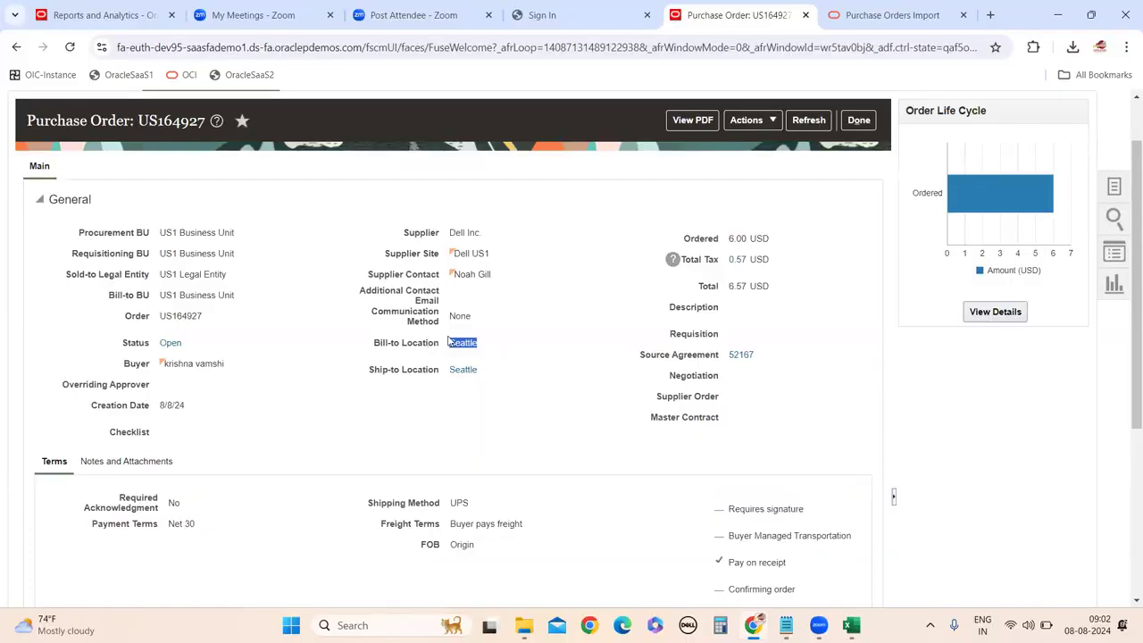
{"action": "left_click", "coordinate": [866, 576]}
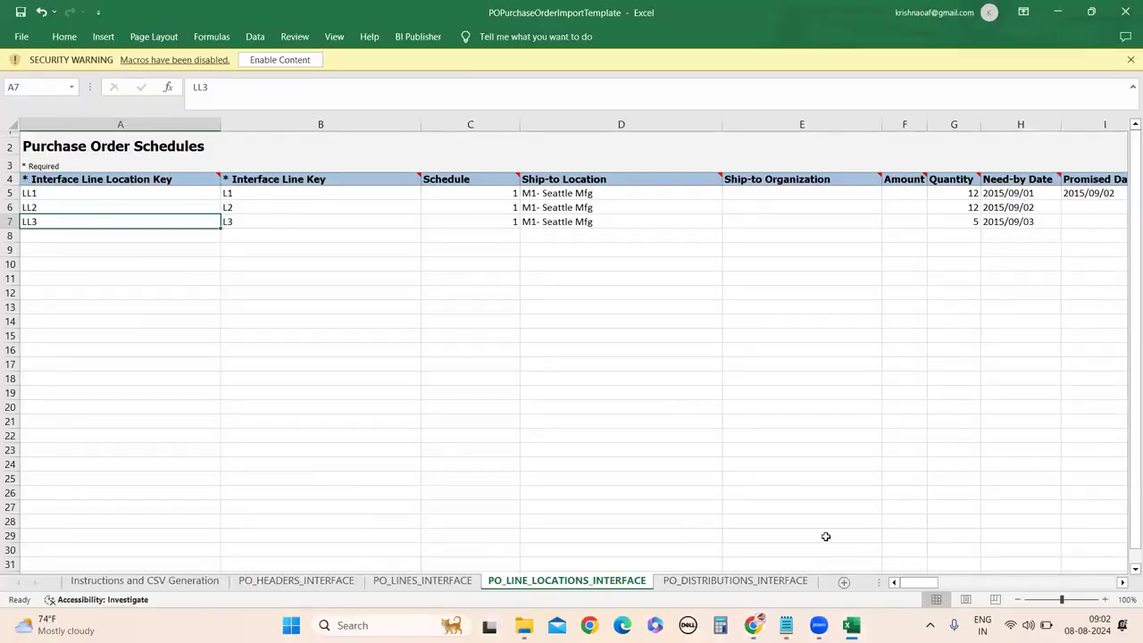
Replace 'M1- Seattle Mfg' with Seattle as the Ship-to Location in D5, D6 and D7.
{"action": "double_click", "coordinate": [600, 192]}
{"action": "left_click_drag", "start_coordinate": [603, 193], "coordinate": [507, 193]}
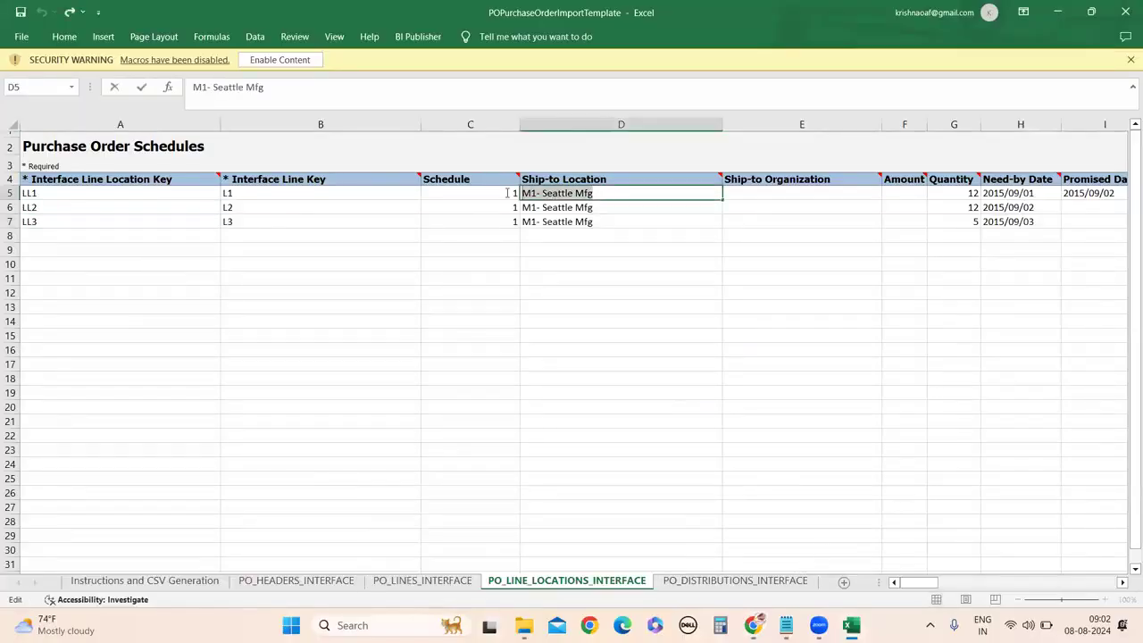
{"action": "key", "text": "ctrl+v"}
{"action": "double_click", "coordinate": [608, 207]}
{"action": "left_click_drag", "start_coordinate": [612, 206], "coordinate": [511, 206]}
{"action": "key", "text": "ctrl+v"}
{"action": "double_click", "coordinate": [601, 222]}
{"action": "left_click_drag", "start_coordinate": [602, 223], "coordinate": [521, 221]}
{"action": "key", "text": "ctrl+v"}
{"action": "left_click", "coordinate": [528, 340]}
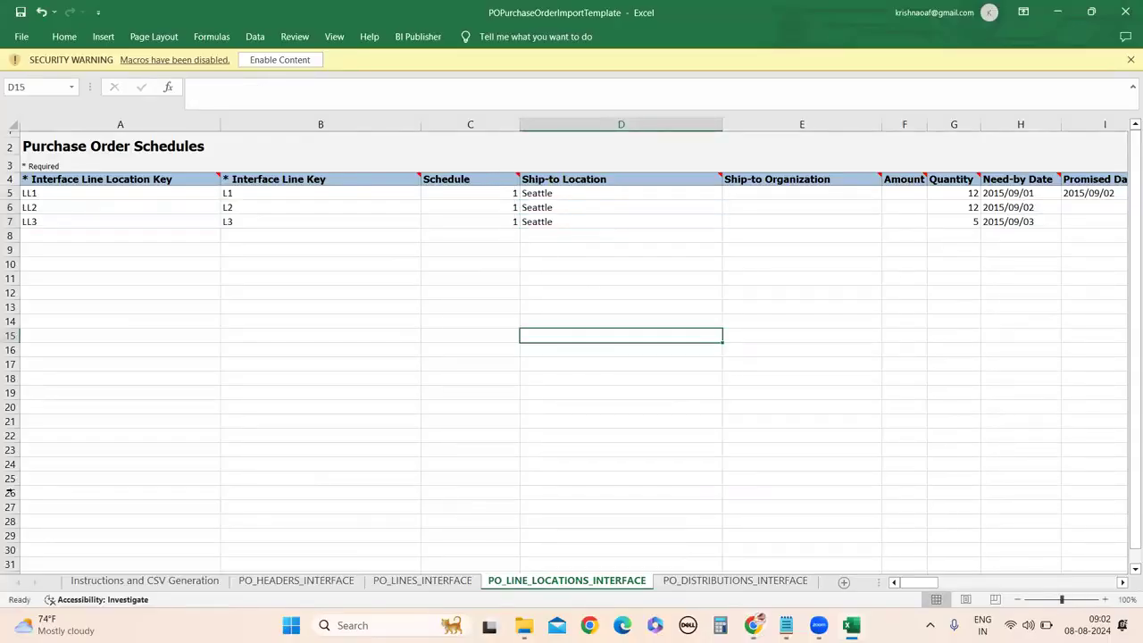
Set the Quantity of all three schedules (G5, G6, G7) to 1.
{"action": "left_click", "coordinate": [1123, 582]}
{"action": "left_click", "coordinate": [1123, 582]}
{"action": "left_click", "coordinate": [1123, 582]}
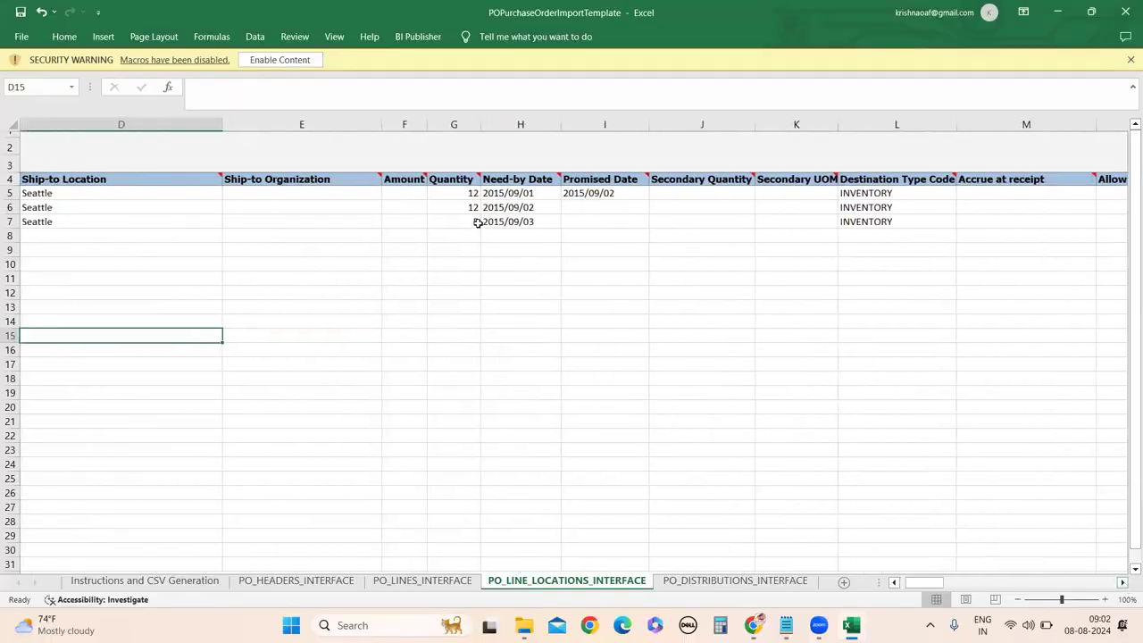
{"action": "left_click", "coordinate": [470, 194]}
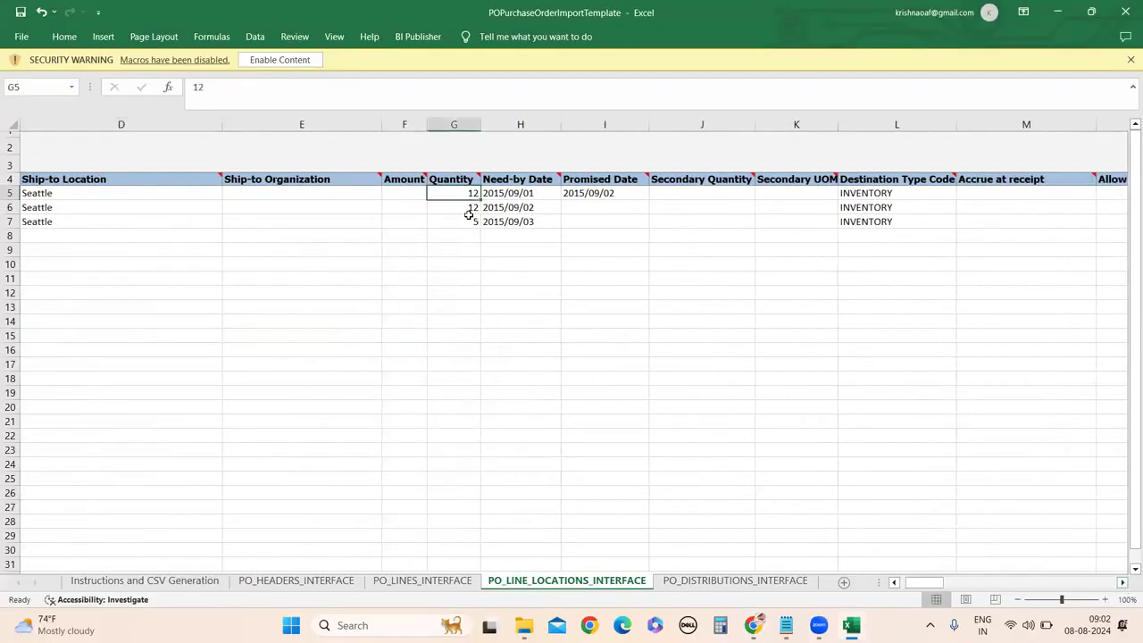
{"action": "type", "text": "1"}
{"action": "key", "text": "Return"}
{"action": "type", "text": "1"}
{"action": "key", "text": "ctrl+Return"}
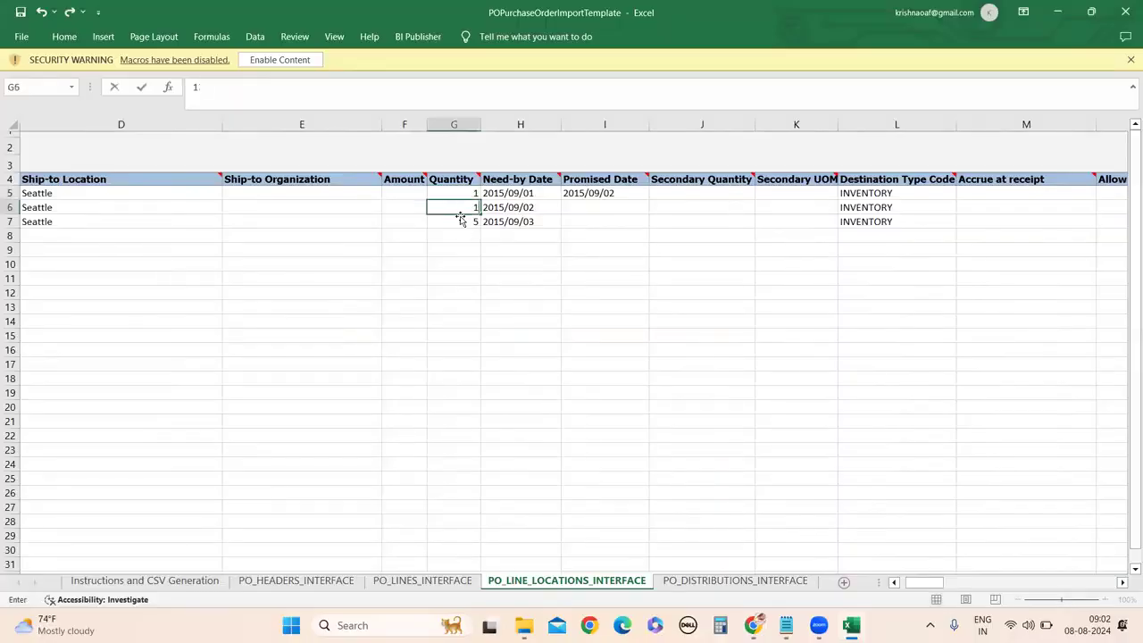
{"action": "left_click", "coordinate": [462, 222]}
{"action": "type", "text": "1"}
{"action": "key", "text": "ctrl+Return"}
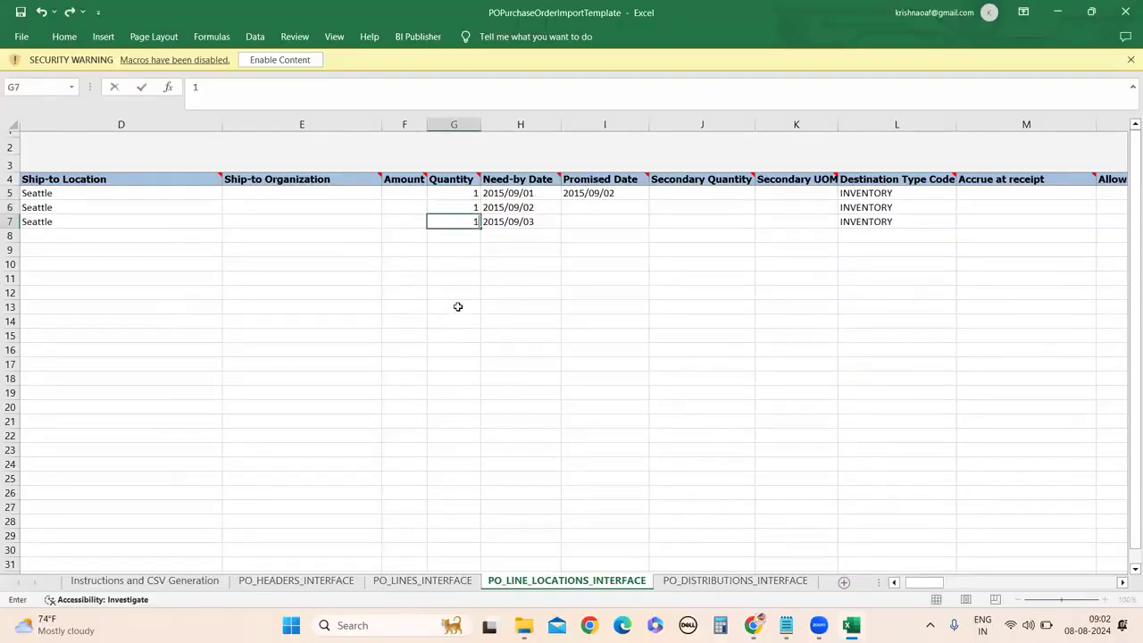
{"action": "left_click", "coordinate": [456, 307]}
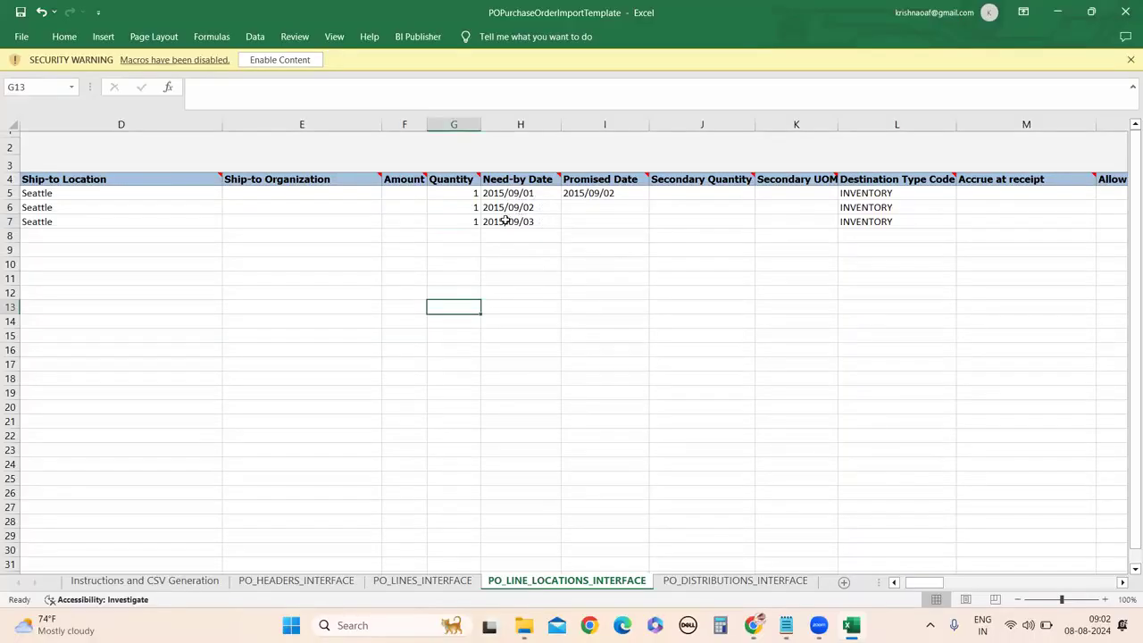
Change the Need-by Date in H5 to 2024/08/08.
{"action": "double_click", "coordinate": [506, 193]}
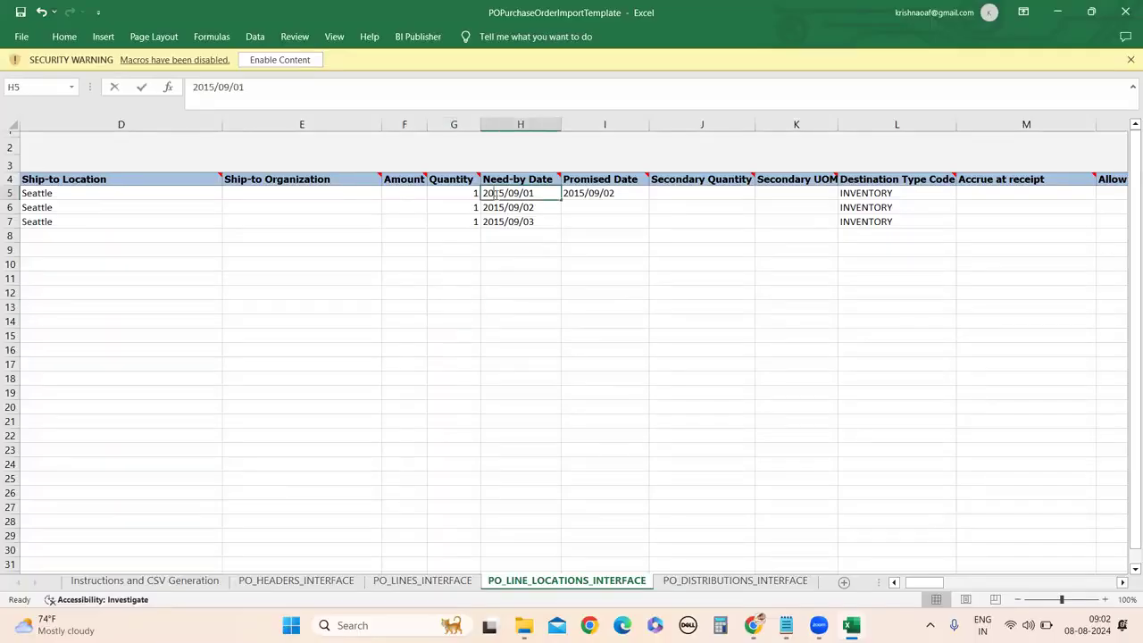
{"action": "key", "text": "BackSpace"}
{"action": "key", "text": "BackSpace"}
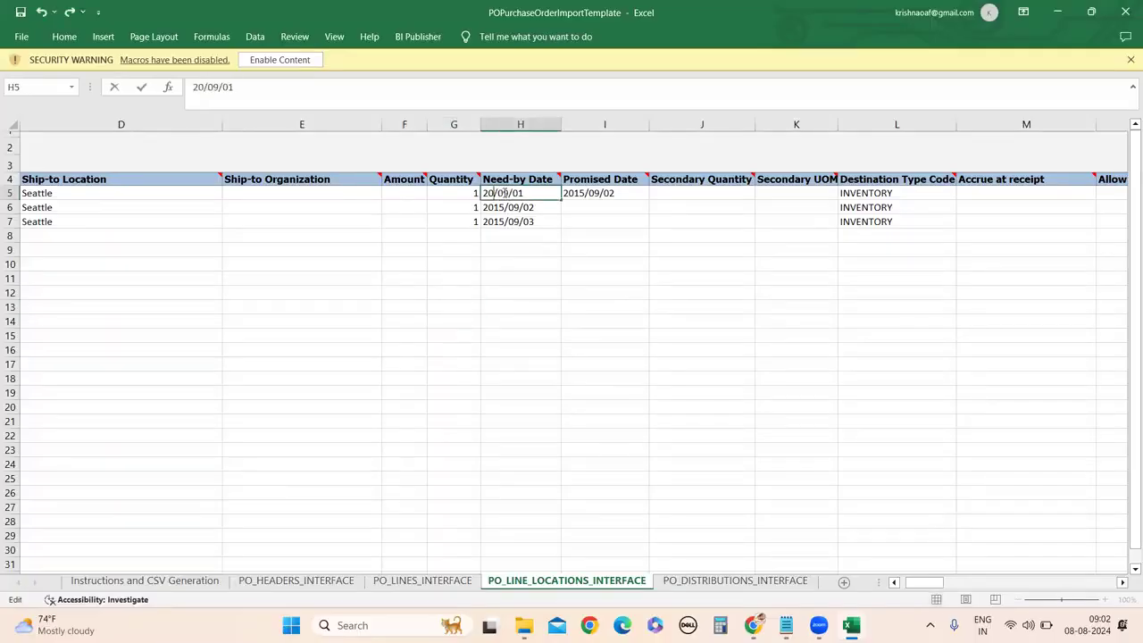
{"action": "type", "text": "24"}
{"action": "key", "text": "BackSpace"}
{"action": "key", "text": "BackSpace"}
{"action": "type", "text": "08"}
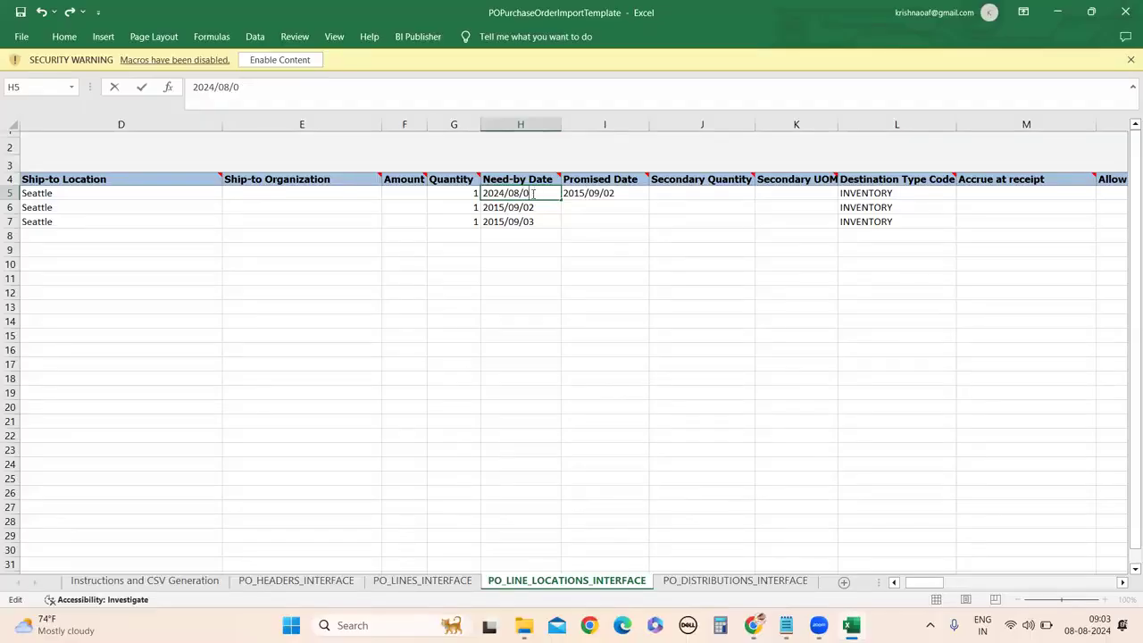
{"action": "left_click", "coordinate": [518, 290]}
Copy the 2024/08/08 Need-by Date into H6 and H7.
{"action": "left_click", "coordinate": [535, 195]}
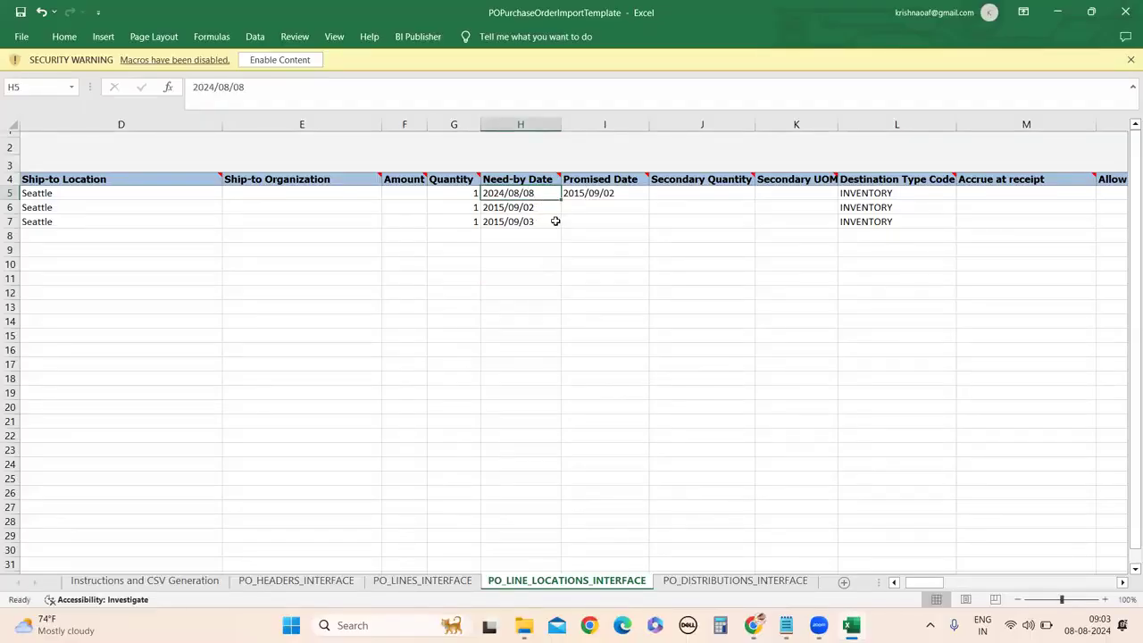
{"action": "key", "text": "ctrl+c"}
{"action": "left_click", "coordinate": [539, 208]}
{"action": "key", "text": "ctrl+v"}
{"action": "left_click", "coordinate": [540, 222]}
{"action": "key", "text": "ctrl+v"}
{"action": "left_click", "coordinate": [523, 321]}
Copy the Need-by Dates H5:H7 into the Promised Date cells I5:I7.
{"action": "left_click", "coordinate": [532, 253]}
{"action": "left_click_drag", "start_coordinate": [526, 193], "coordinate": [536, 222]}
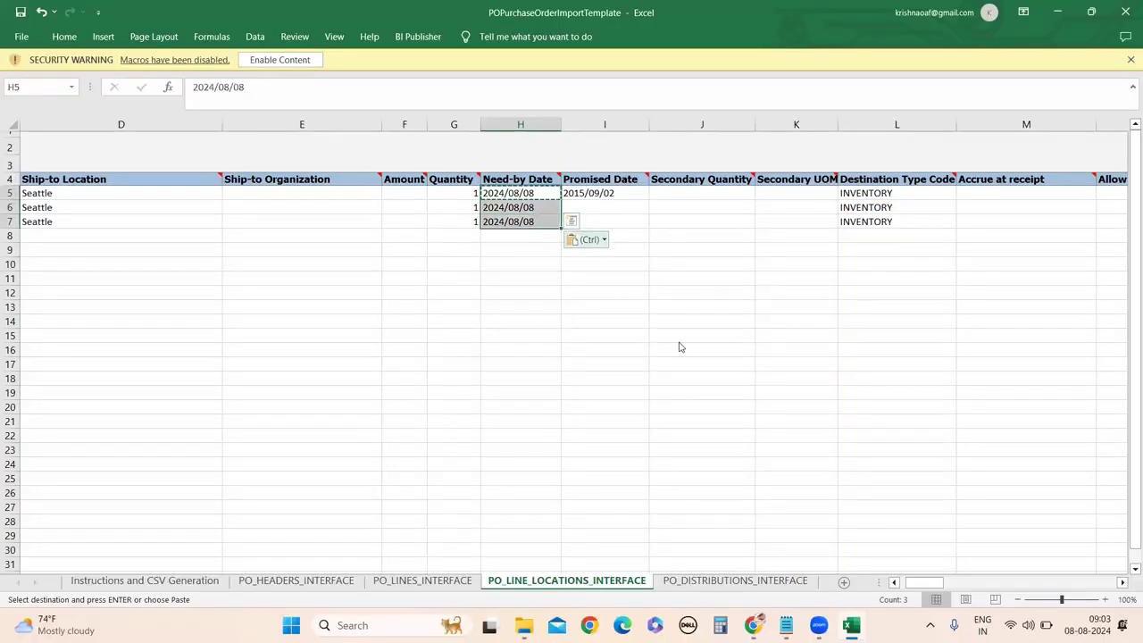
{"action": "key", "text": "ctrl"}
{"action": "key", "text": "Escape"}
{"action": "left_click_drag", "start_coordinate": [587, 193], "coordinate": [623, 220]}
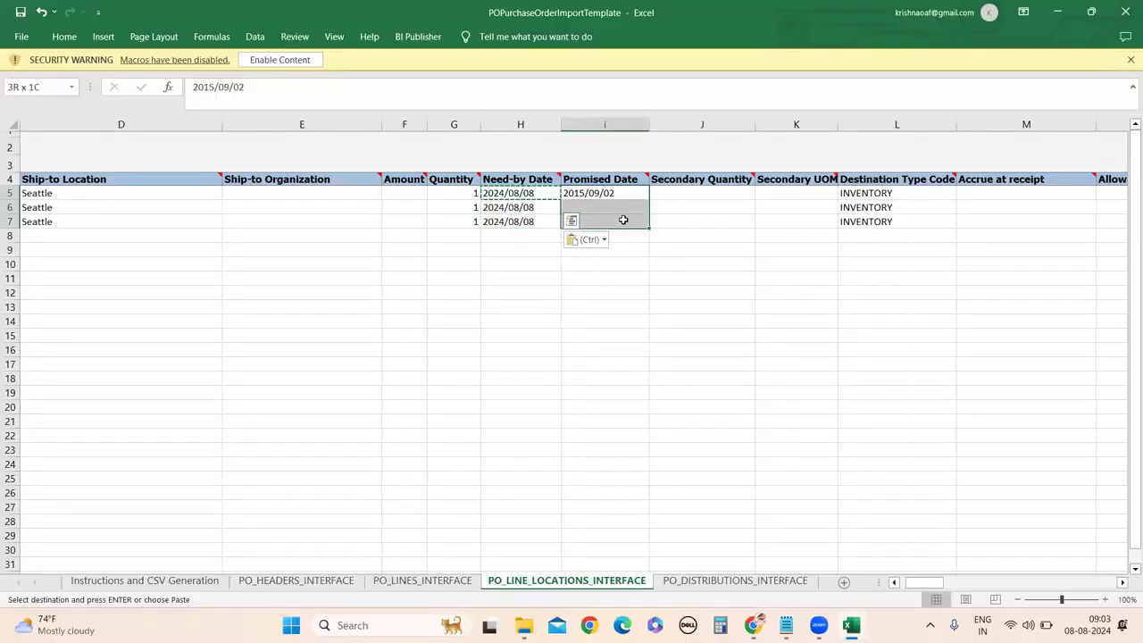
{"action": "key", "text": "ctrl+v"}
{"action": "left_click", "coordinate": [753, 479]}
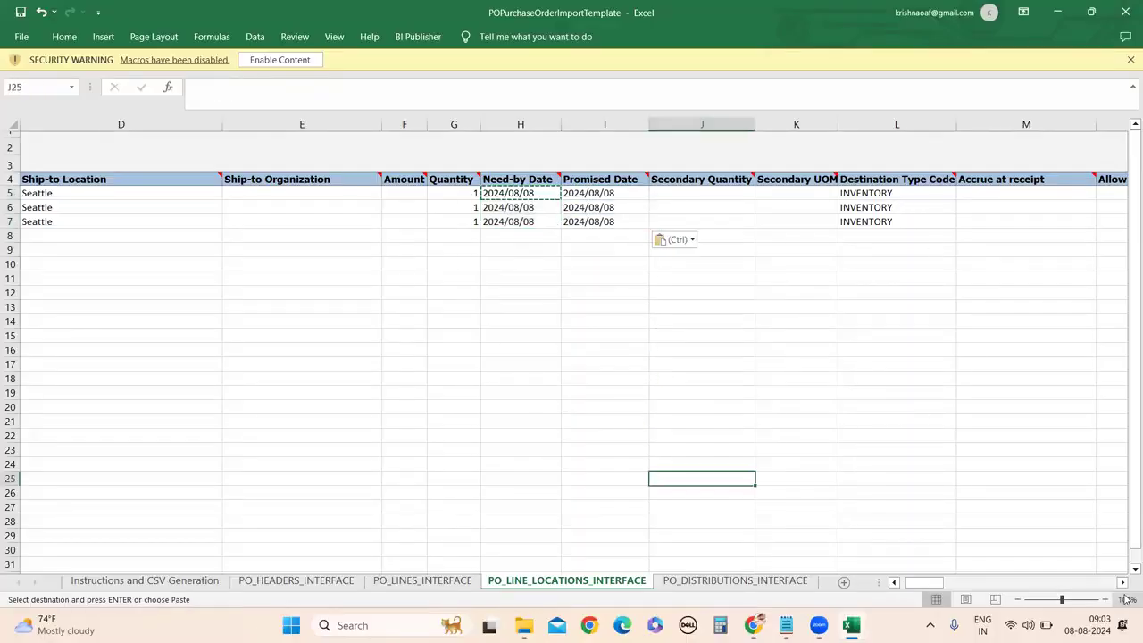
{"action": "left_click", "coordinate": [1122, 582]}
{"action": "left_click_drag", "start_coordinate": [1122, 582], "coordinate": [1122, 582]}
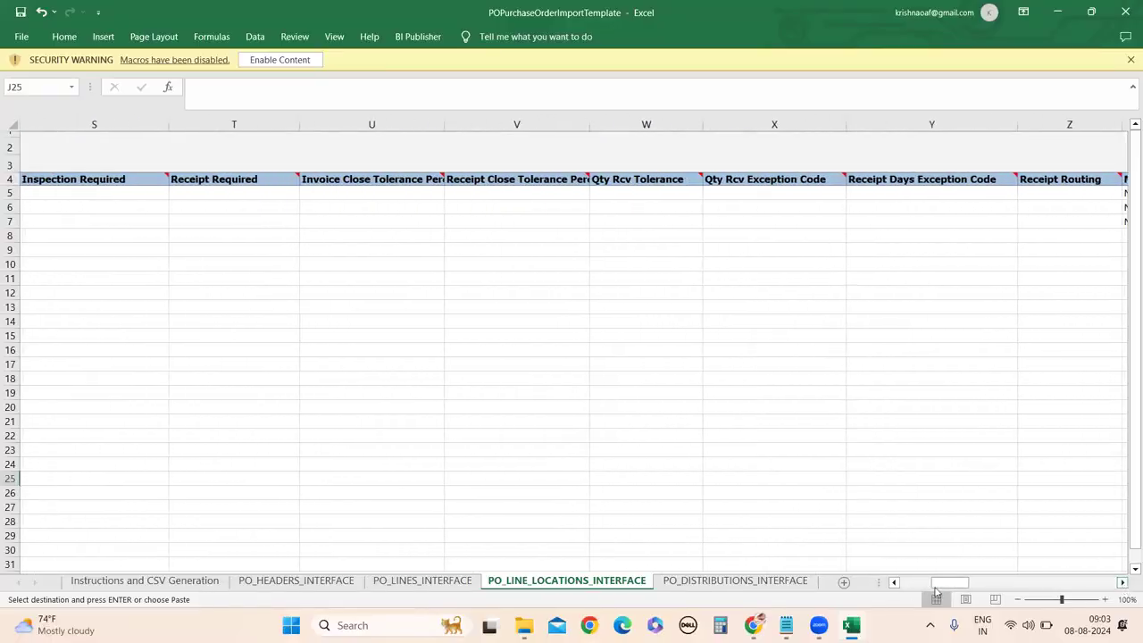
Clear the attribute values in AJ5:AS7 of the three schedule rows.
{"action": "mouse_move", "coordinate": [950, 585]}
{"action": "left_mouse_down"}
{"action": "mouse_move", "coordinate": [978, 585]}
{"action": "mouse_move", "coordinate": [928, 587]}
{"action": "mouse_move", "coordinate": [961, 575]}
{"action": "left_mouse_up"}
{"action": "left_click_drag", "start_coordinate": [829, 193], "coordinate": [1124, 229]}
{"action": "key", "text": "Delete"}
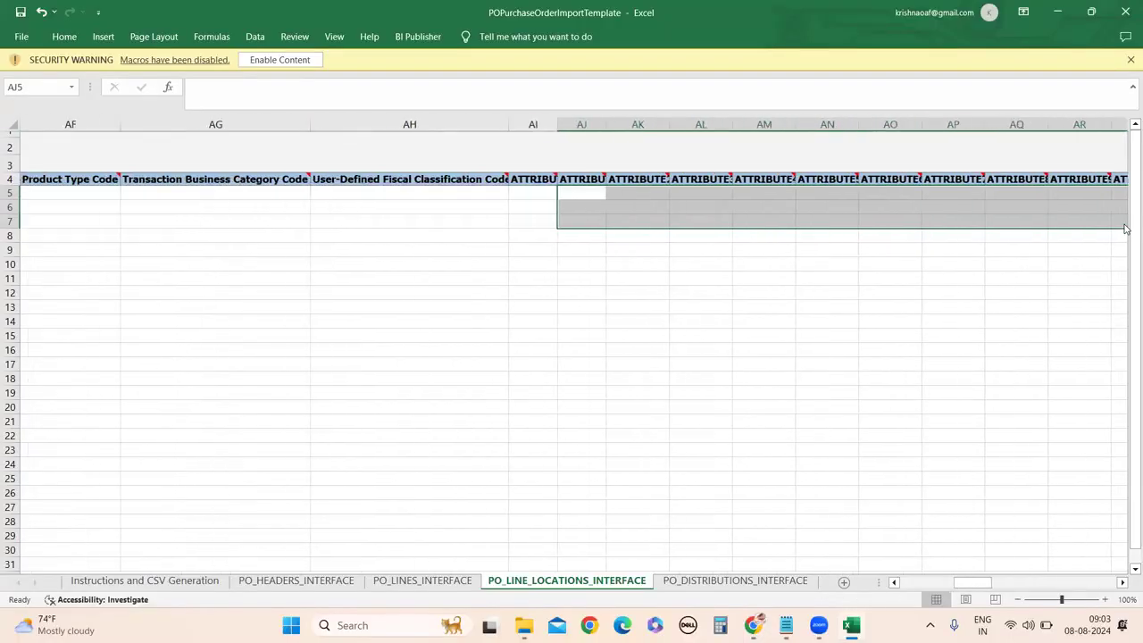
Scroll back to the earlier columns and save the workbook with Ctrl+S.
{"action": "left_click", "coordinate": [893, 583]}
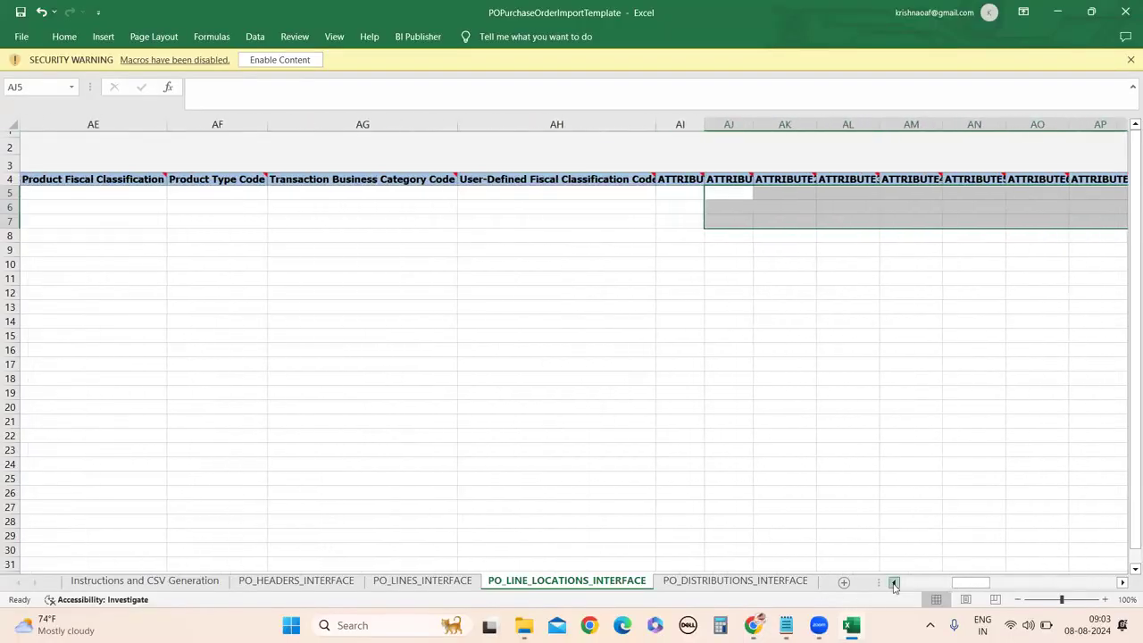
{"action": "left_click", "coordinate": [893, 583]}
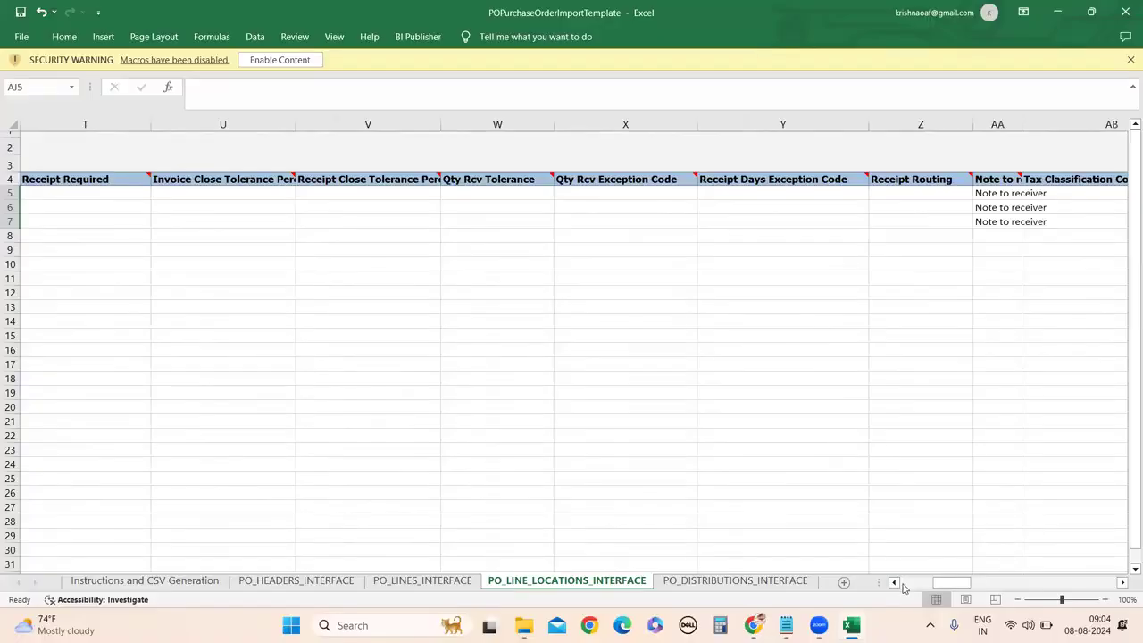
{"action": "left_click_drag", "start_coordinate": [898, 583], "coordinate": [894, 583]}
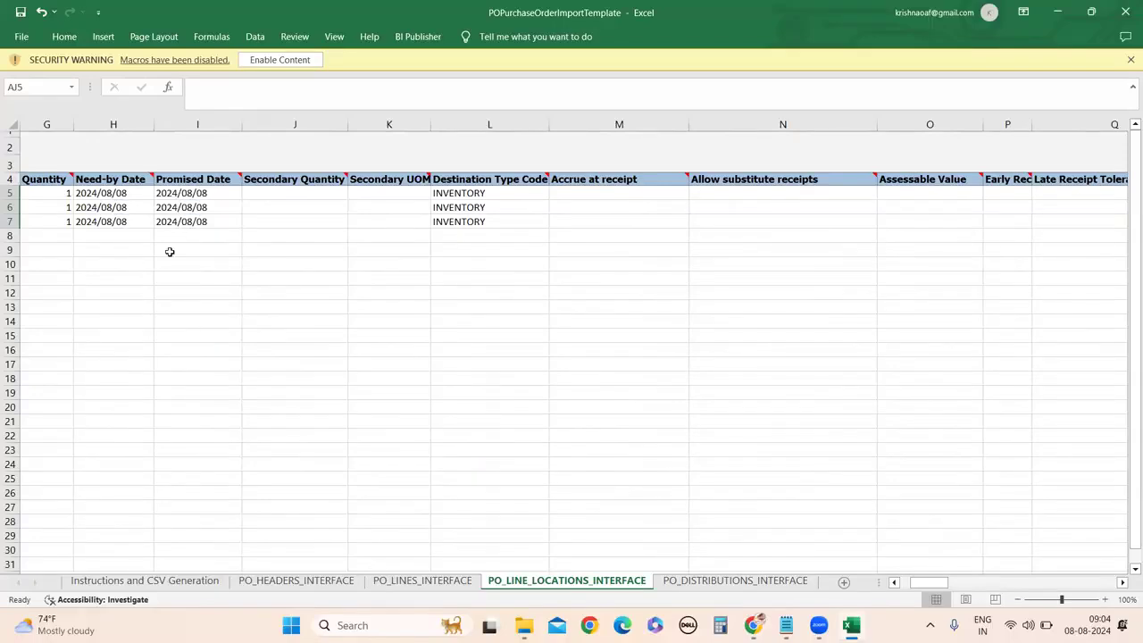
{"action": "key", "text": "ctrl+s"}
Delete the extra DEF221 distribution in row 8 of PO_DISTRIBUTIONS_INTERFACE.
{"action": "left_click", "coordinate": [702, 582]}
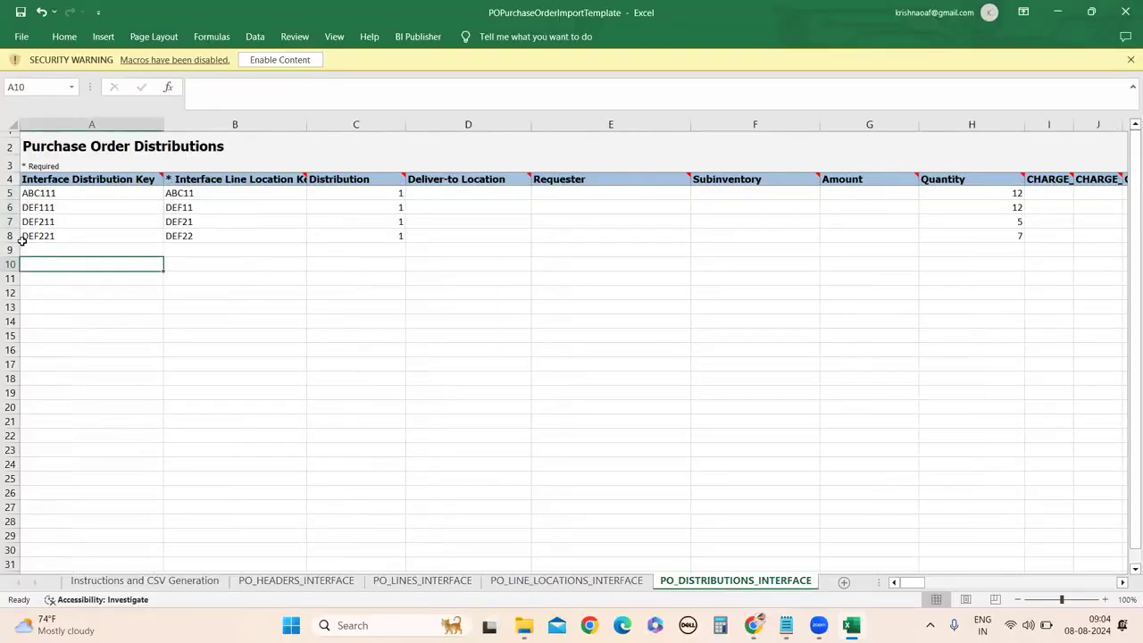
{"action": "left_click_drag", "start_coordinate": [54, 236], "coordinate": [1125, 245]}
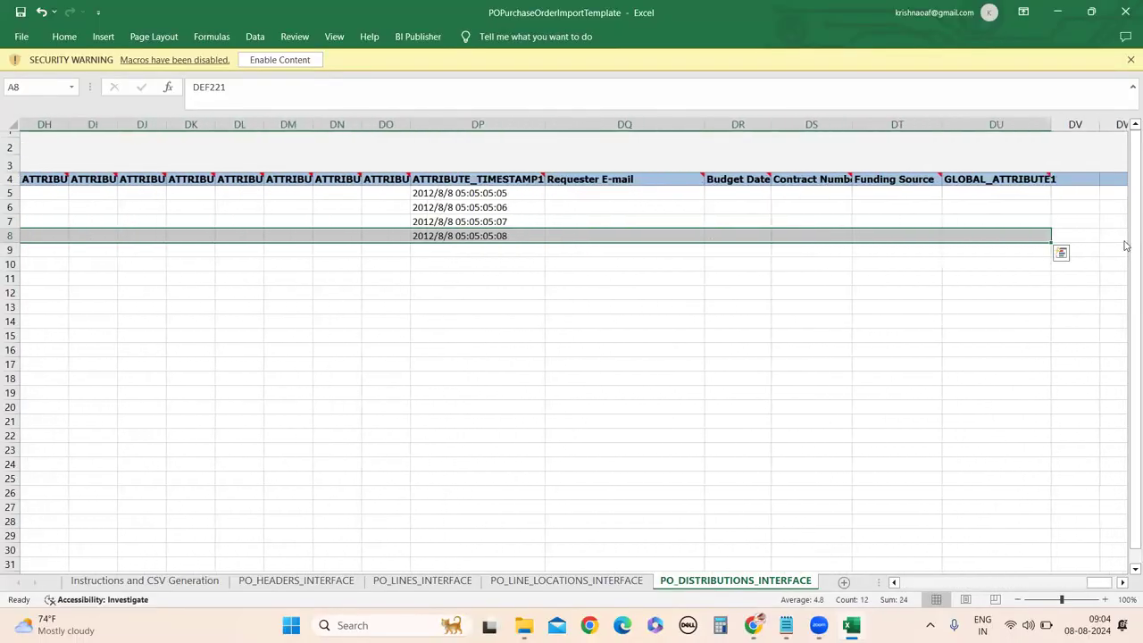
{"action": "key", "text": "Delete"}
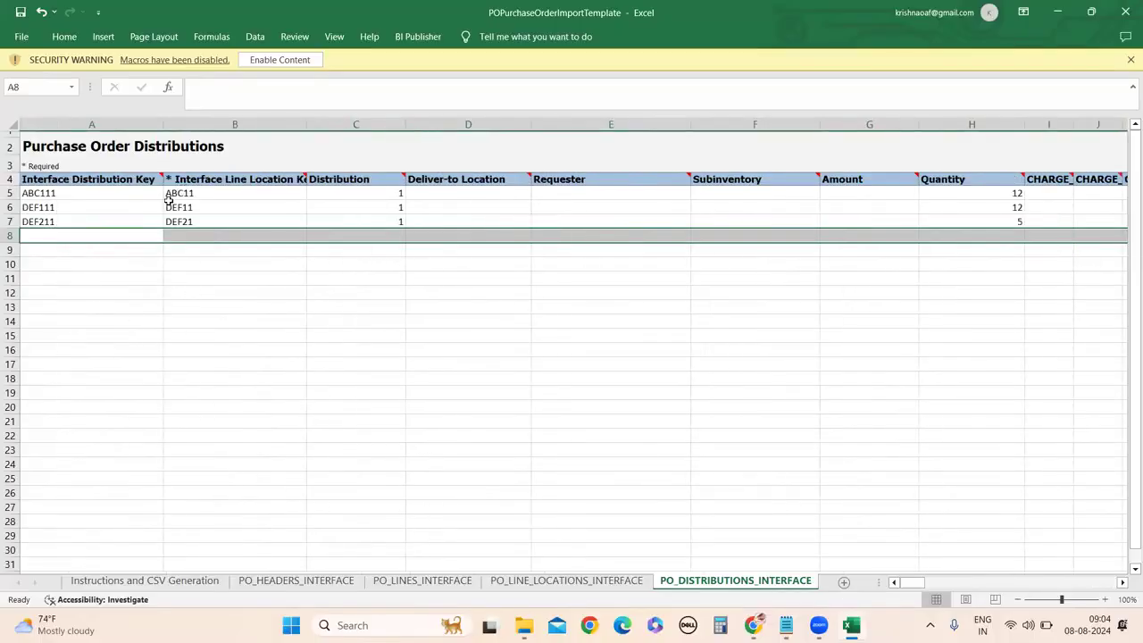
Copy schedule keys LL1–LL3 from PO_LINE_LOCATIONS_INTERFACE A5:A7 and return to distributions.
{"action": "key", "text": "ctrl+Page_Up"}
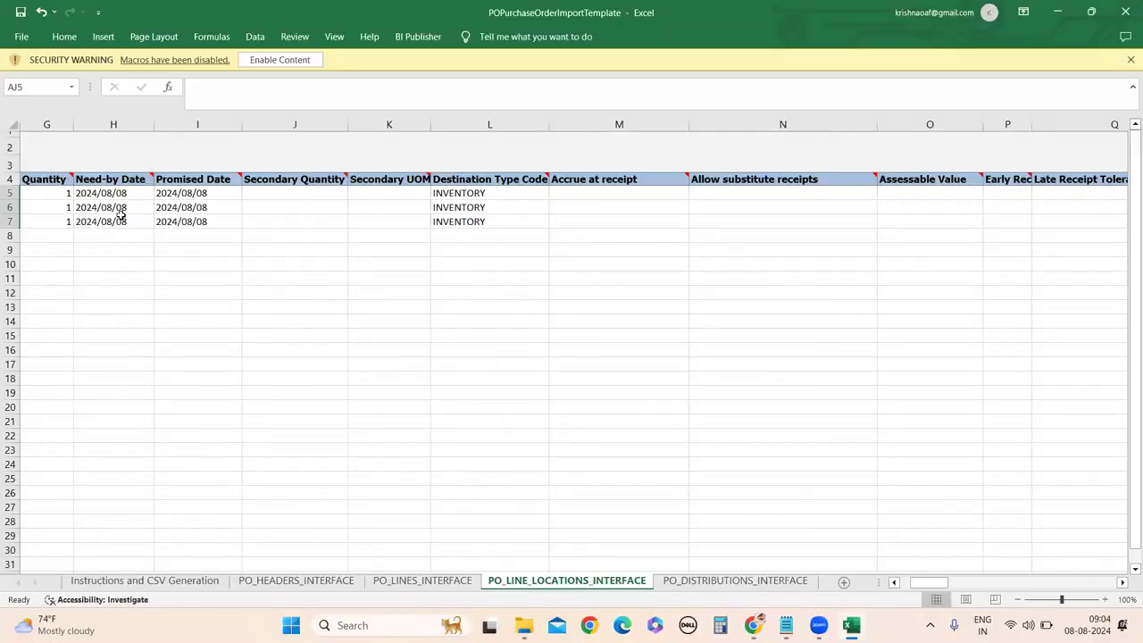
{"action": "left_click_drag", "start_coordinate": [931, 586], "coordinate": [897, 582]}
{"action": "left_click_drag", "start_coordinate": [40, 193], "coordinate": [45, 219]}
{"action": "key", "text": "ctrl+c"}
{"action": "left_click", "coordinate": [714, 580]}
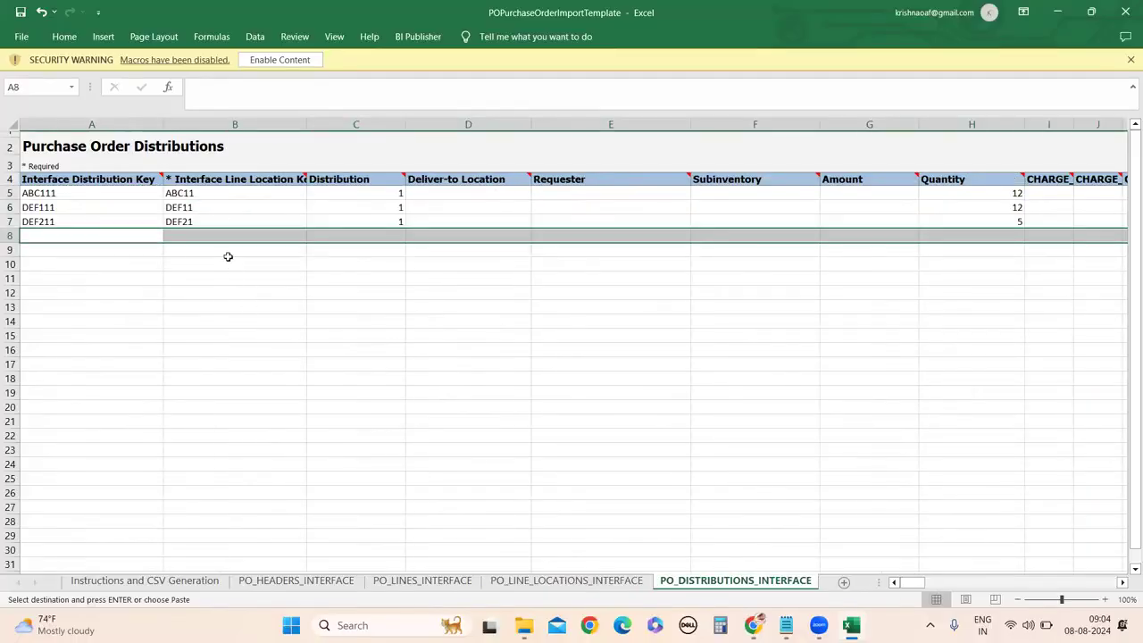
Paste LL1–LL3 into line location keys B5:B7 and rekey the distributions as LD1–LD3.
{"action": "left_click_drag", "start_coordinate": [215, 193], "coordinate": [214, 220]}
{"action": "key", "text": "ctrl+v"}
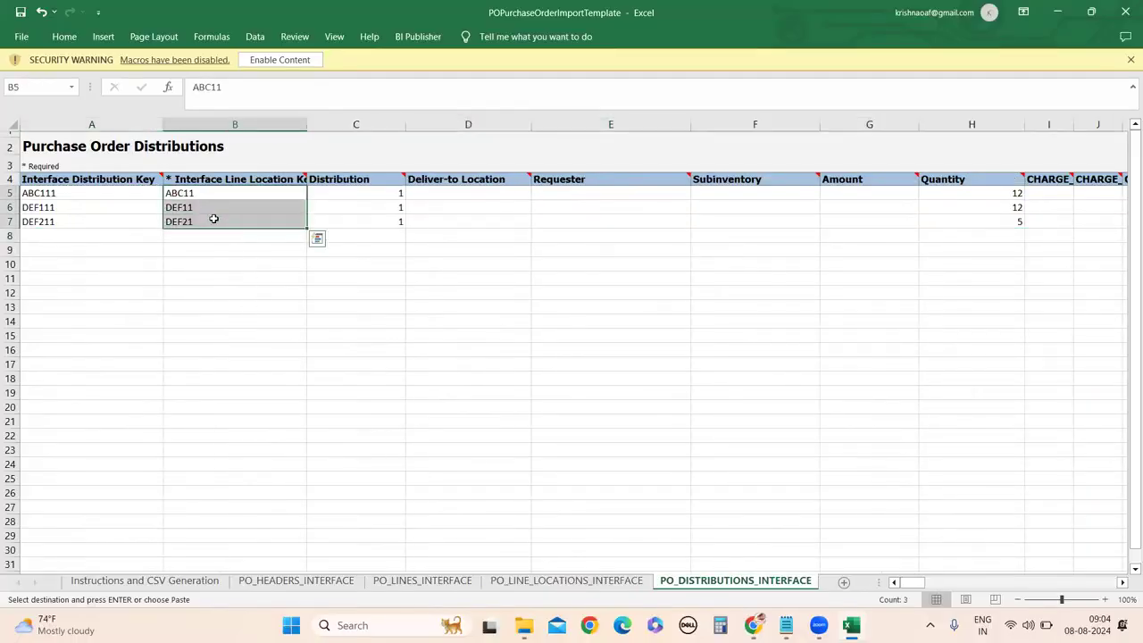
{"action": "left_click", "coordinate": [72, 195]}
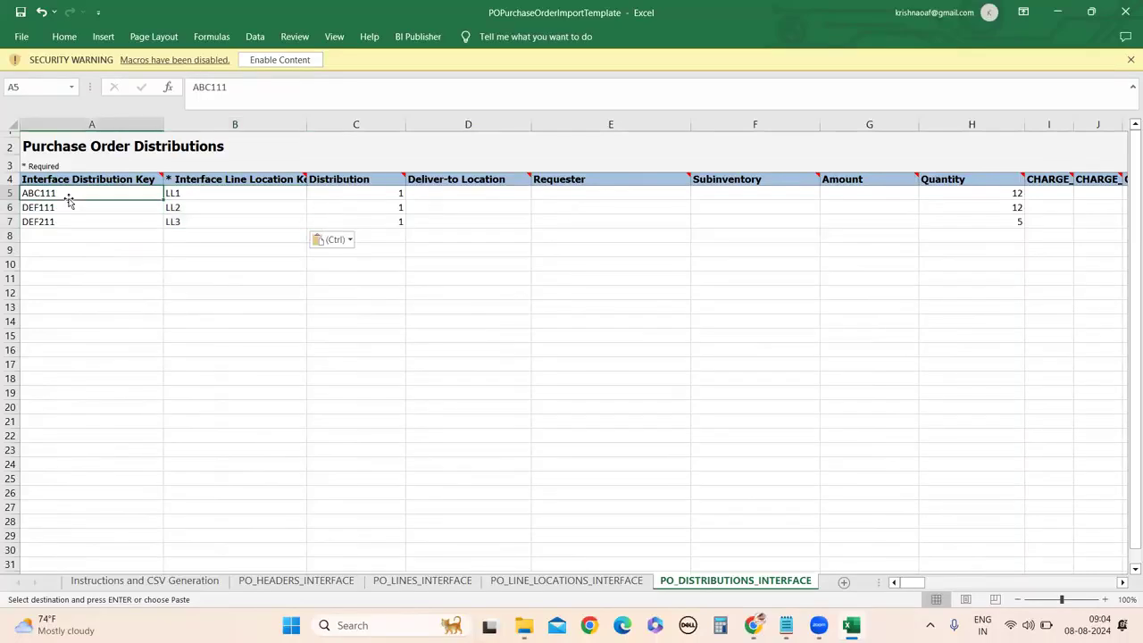
{"action": "double_click", "coordinate": [75, 193]}
{"action": "left_click_drag", "start_coordinate": [75, 193], "coordinate": [20, 192]}
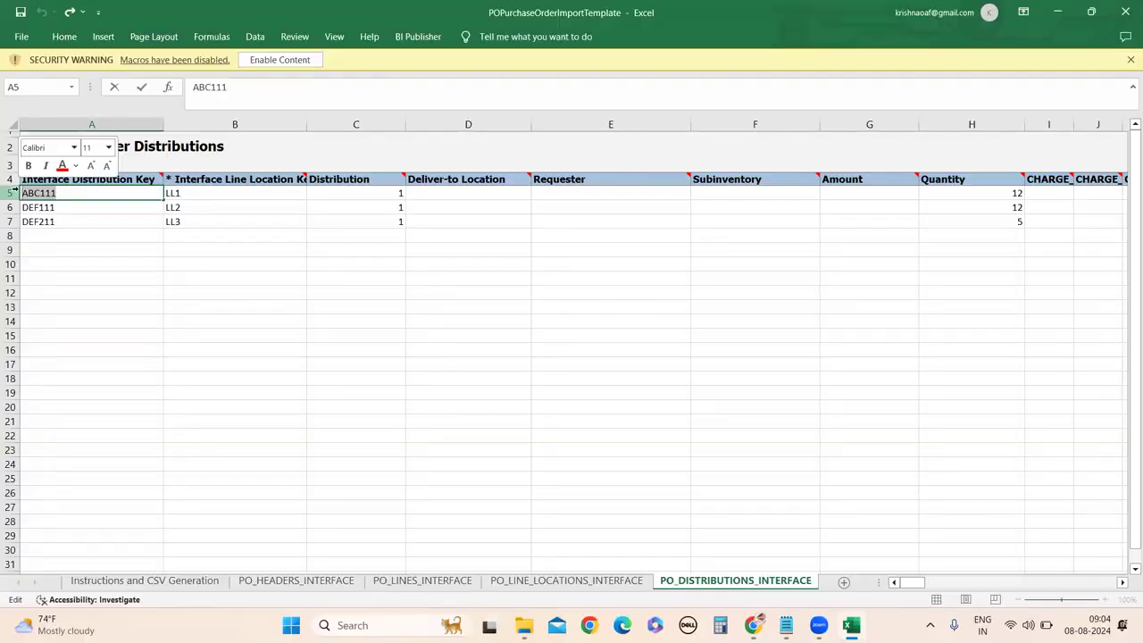
{"action": "type", "text": "LD1"}
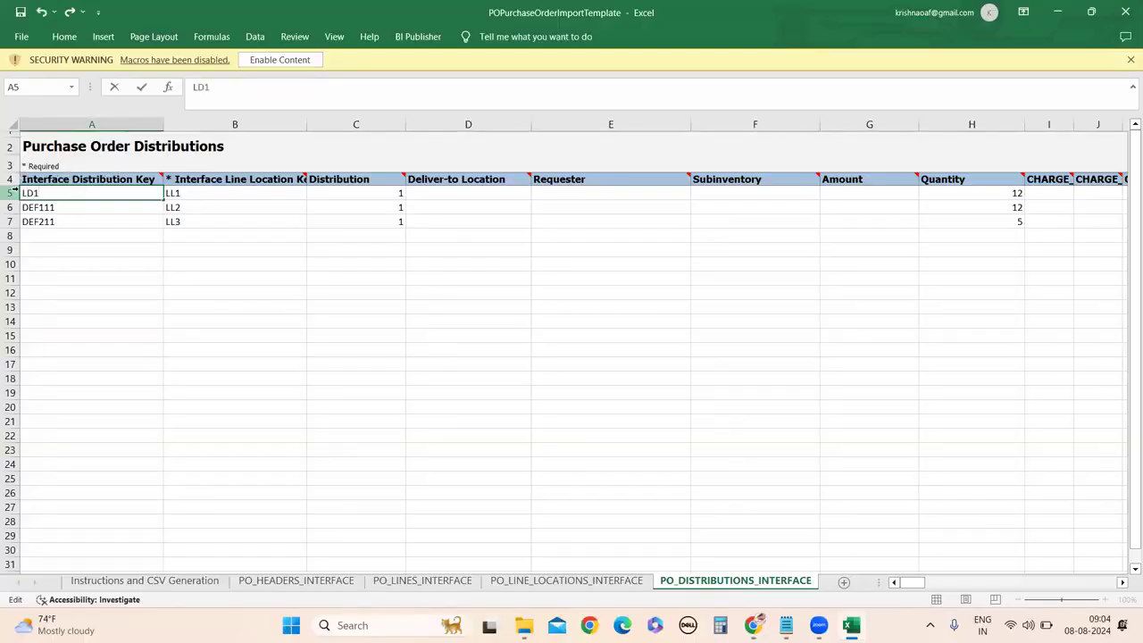
{"action": "double_click", "coordinate": [84, 206]}
{"action": "left_click_drag", "start_coordinate": [84, 206], "coordinate": [7, 193]}
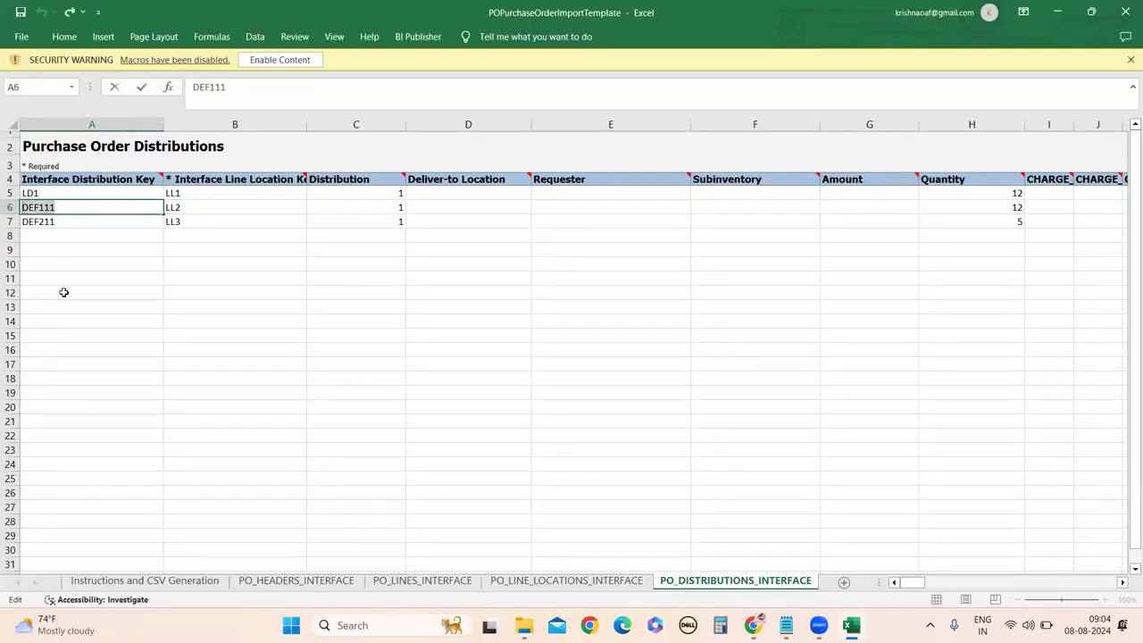
{"action": "type", "text": "LD1"}
{"action": "double_click", "coordinate": [75, 222]}
{"action": "left_click_drag", "start_coordinate": [55, 221], "coordinate": [7, 222]}
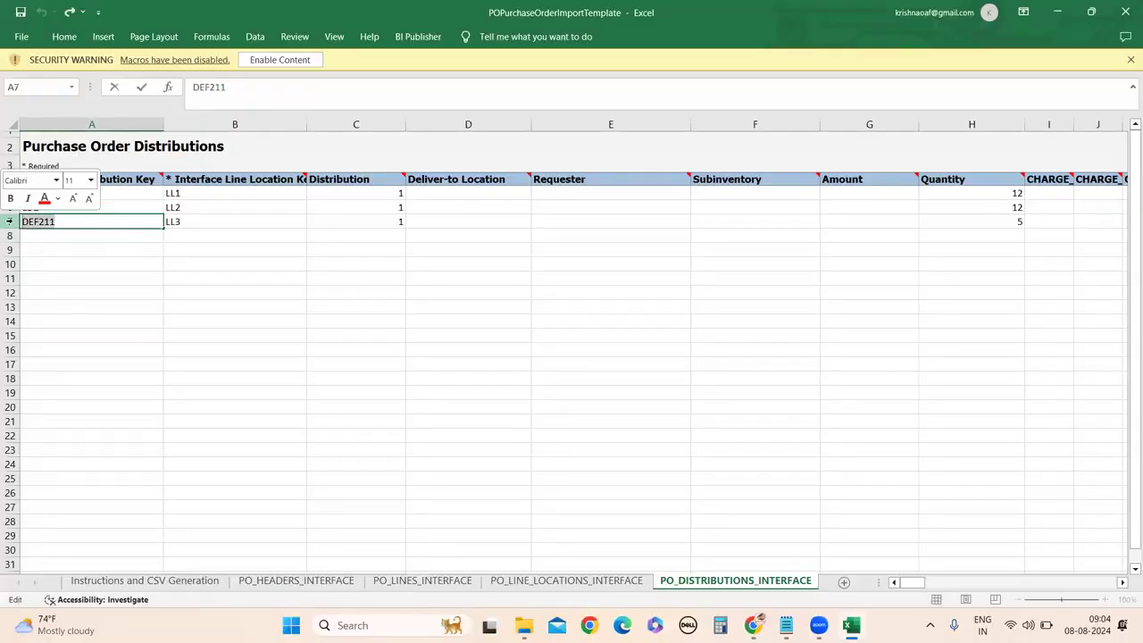
{"action": "type", "text": "LD3"}
{"action": "left_click", "coordinate": [103, 419]}
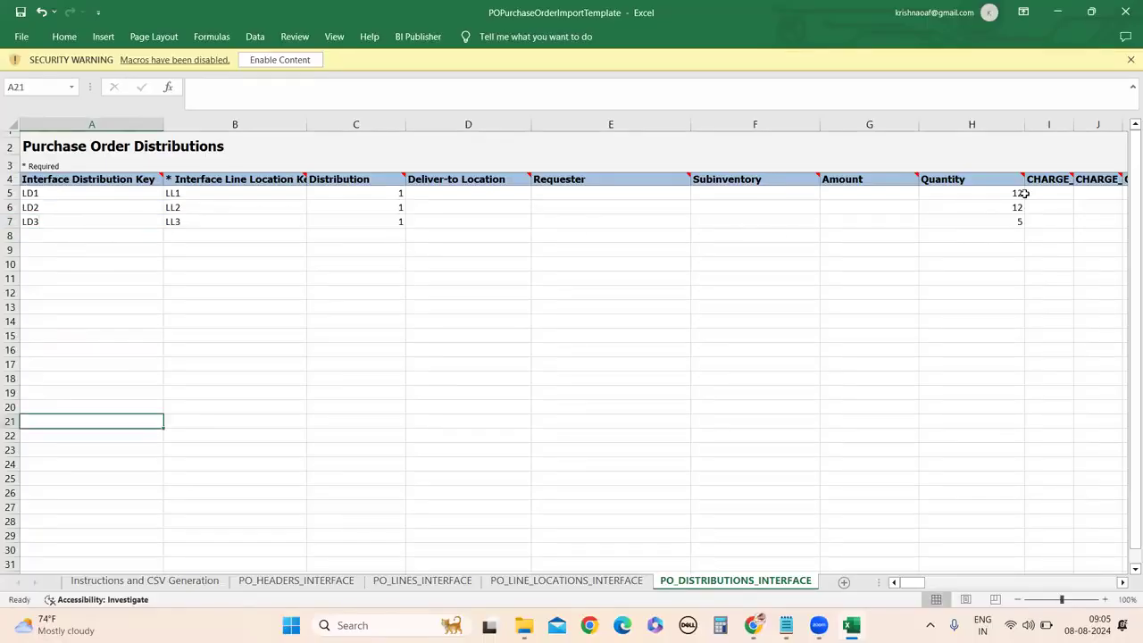
Enter an Amount of 1 in G5, G6 and G7.
{"action": "left_click", "coordinate": [877, 190]}
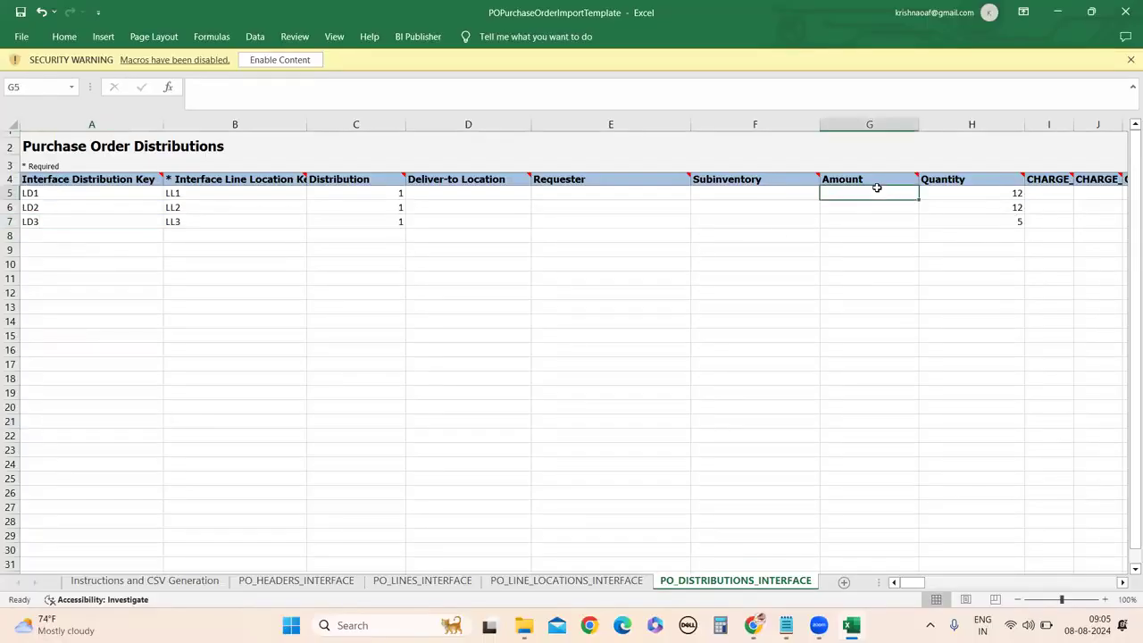
{"action": "type", "text": "1"}
{"action": "left_click", "coordinate": [869, 207]}
{"action": "type", "text": "1"}
{"action": "left_click", "coordinate": [866, 224]}
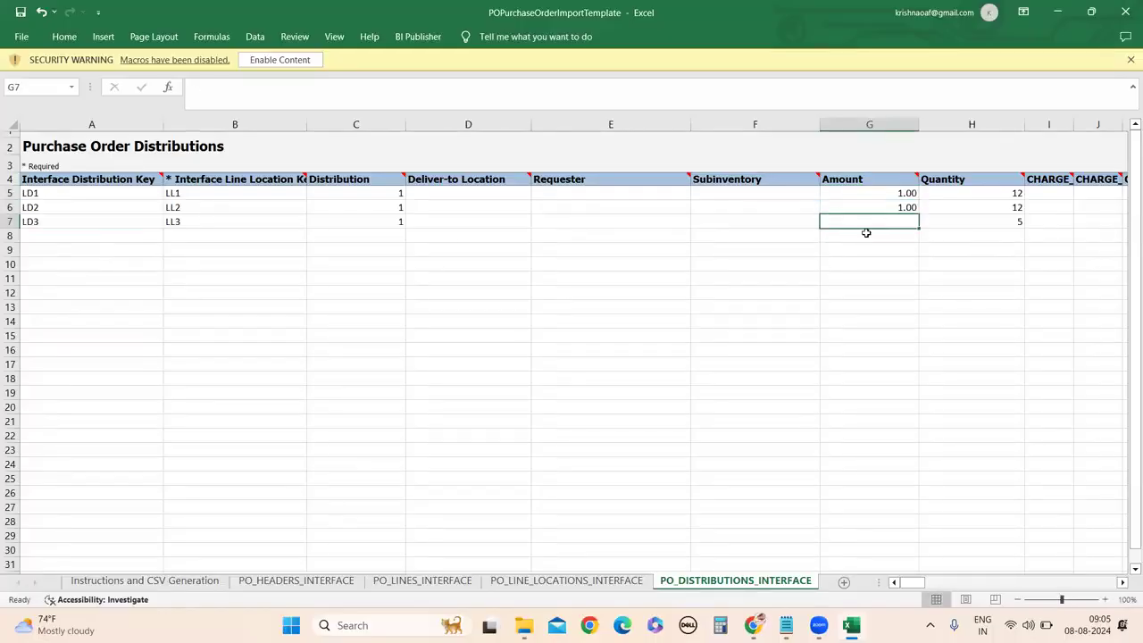
{"action": "type", "text": "1"}
{"action": "left_click", "coordinate": [877, 366]}
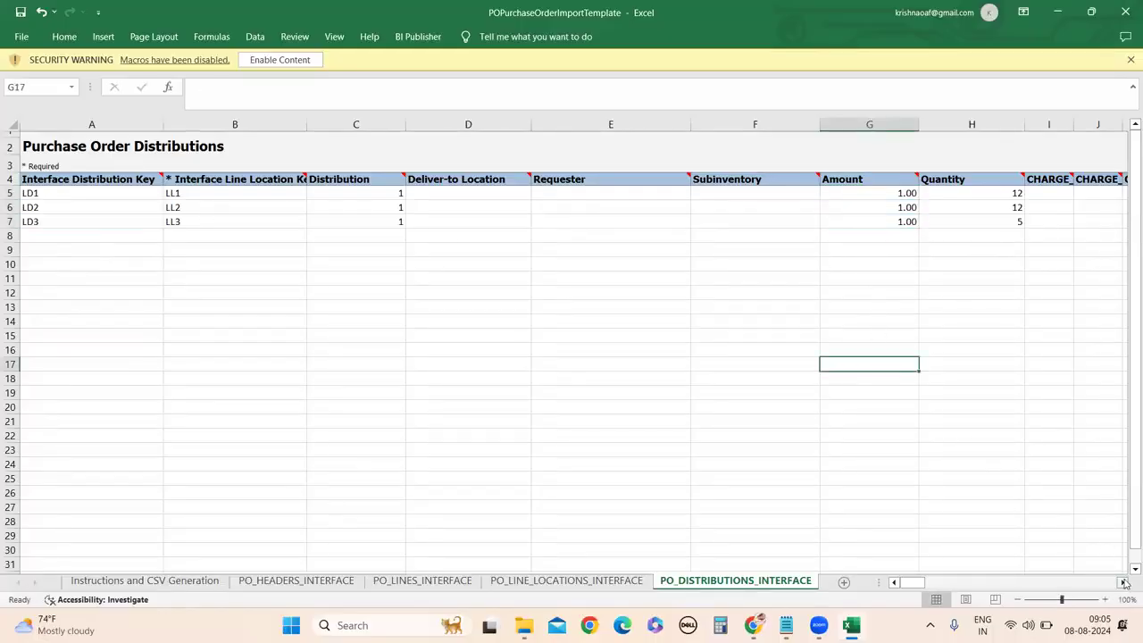
{"action": "left_click", "coordinate": [1124, 582]}
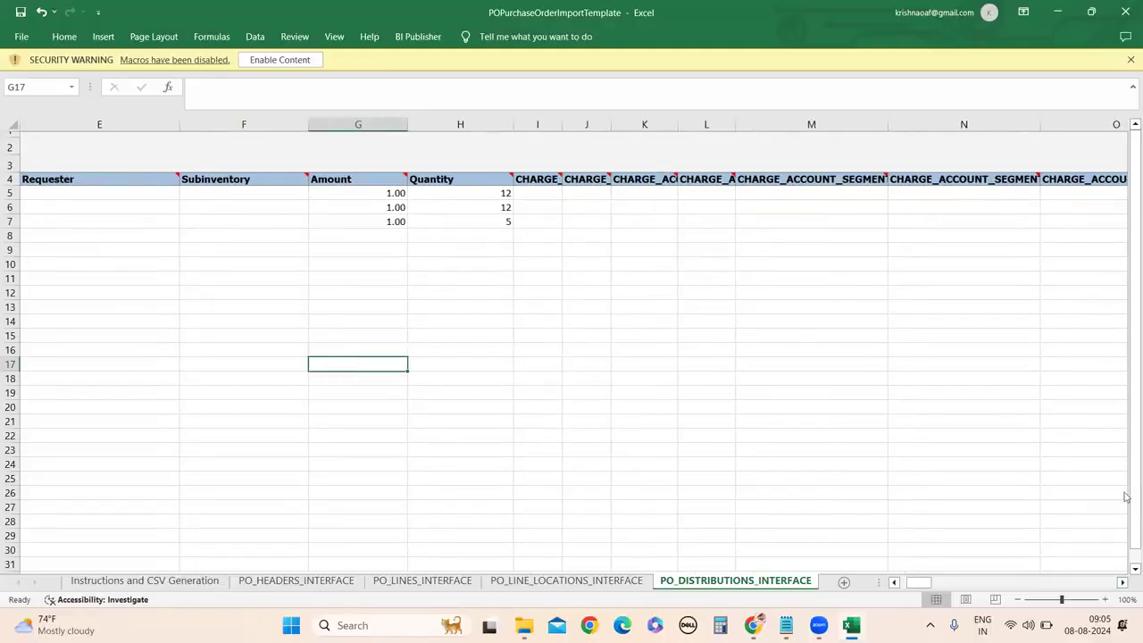
{"action": "left_click", "coordinate": [1123, 582]}
{"action": "left_click", "coordinate": [1123, 585]}
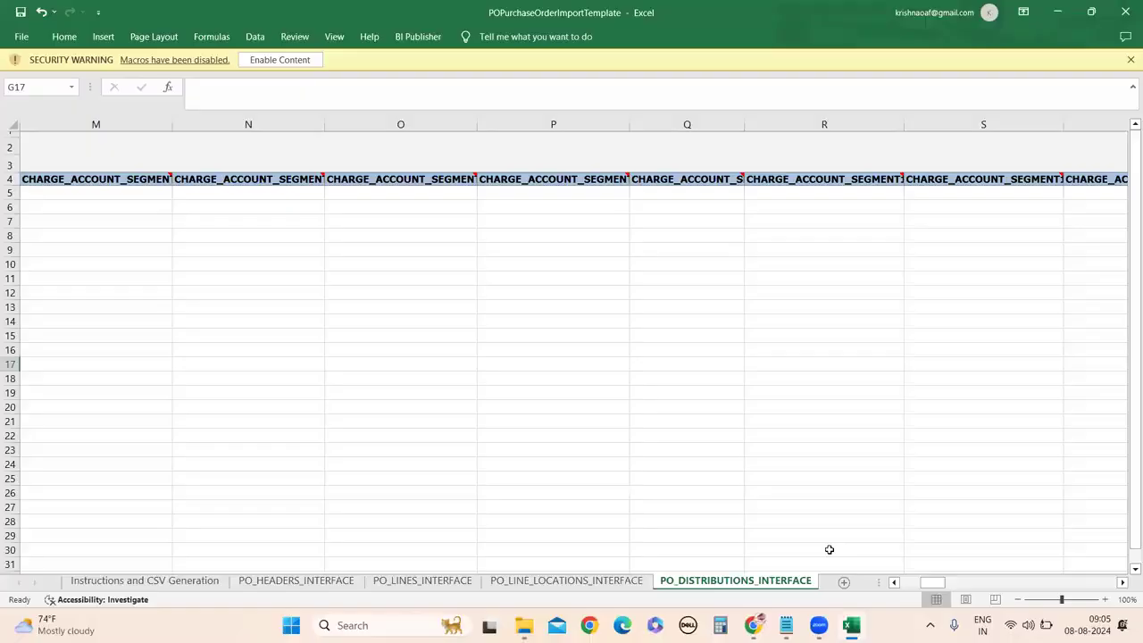
Delete the sample attribute values in BS5:DU7 of PO_DISTRIBUTIONS_INTERFACE, keeping rows LD1–LD3.
{"action": "left_click_drag", "start_coordinate": [933, 583], "coordinate": [528, 455]}
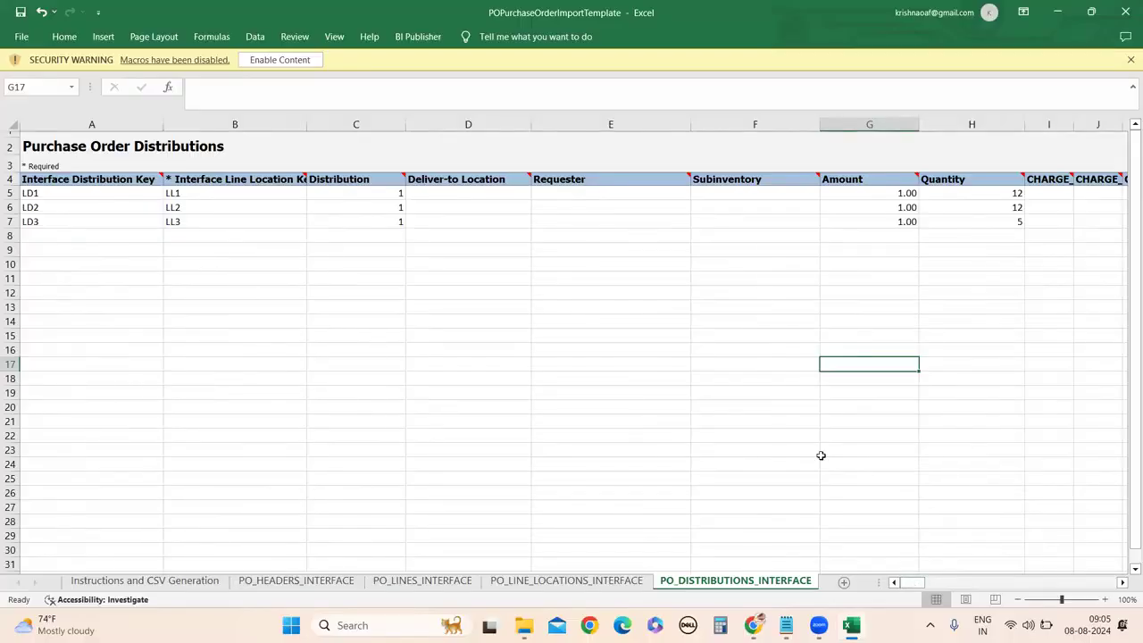
{"action": "left_click", "coordinate": [204, 584]}
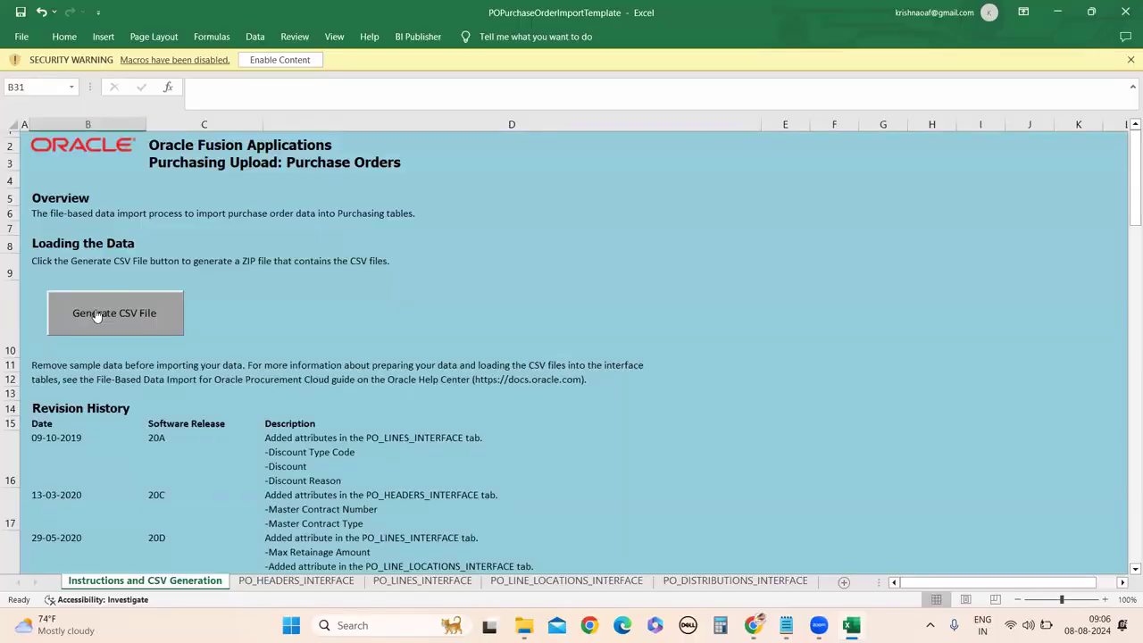
{"action": "left_click", "coordinate": [773, 582]}
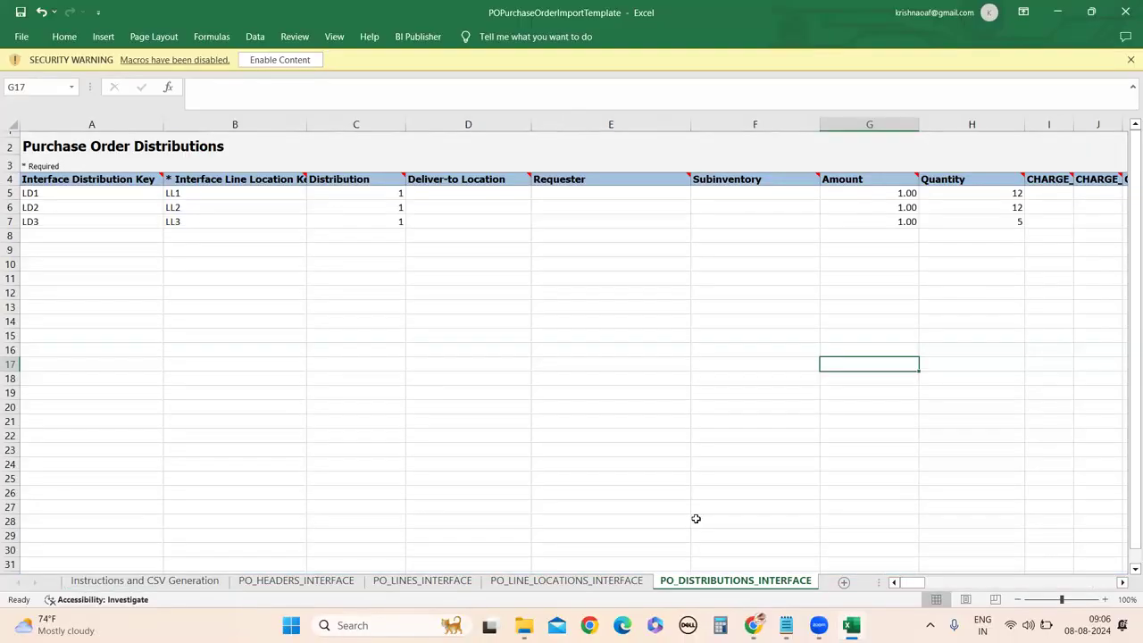
{"action": "left_click_drag", "start_coordinate": [1123, 585], "coordinate": [1123, 584]}
{"action": "left_click_drag", "start_coordinate": [676, 194], "coordinate": [1125, 224]}
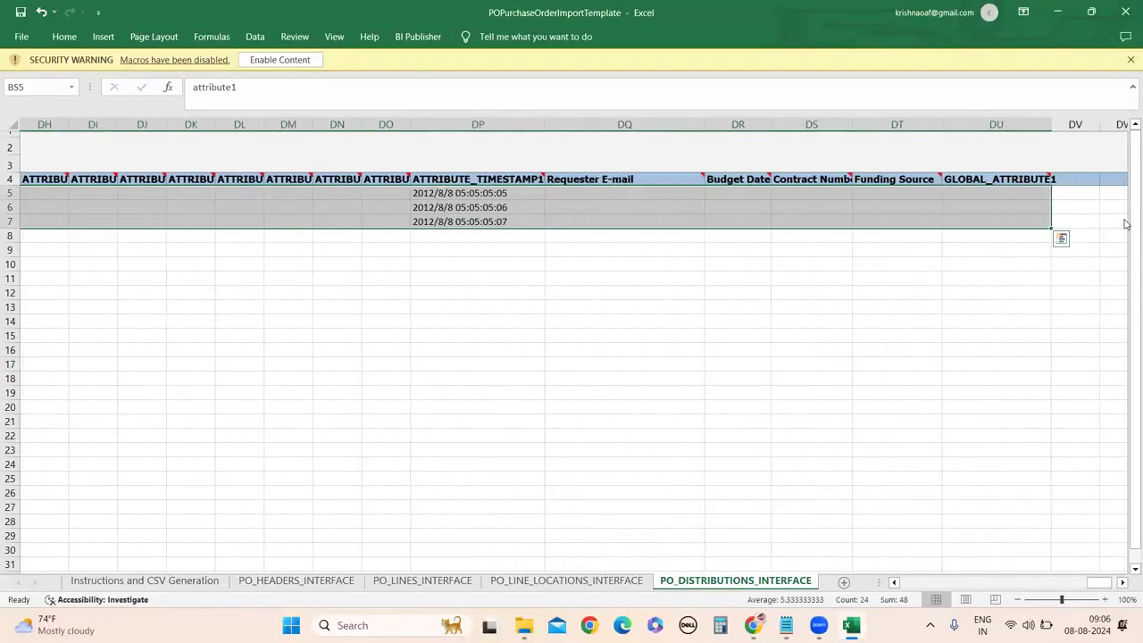
{"action": "scroll", "coordinate": [548, 268], "scroll_direction": "left", "scroll_amount": 10}
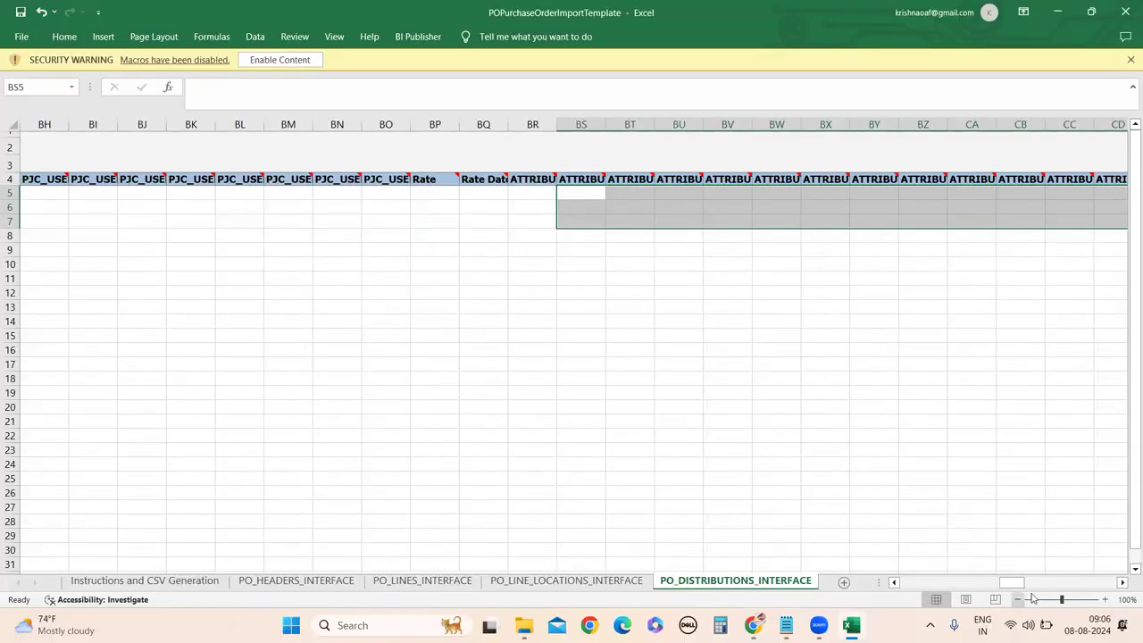
{"action": "left_click_drag", "start_coordinate": [1010, 582], "coordinate": [897, 527]}
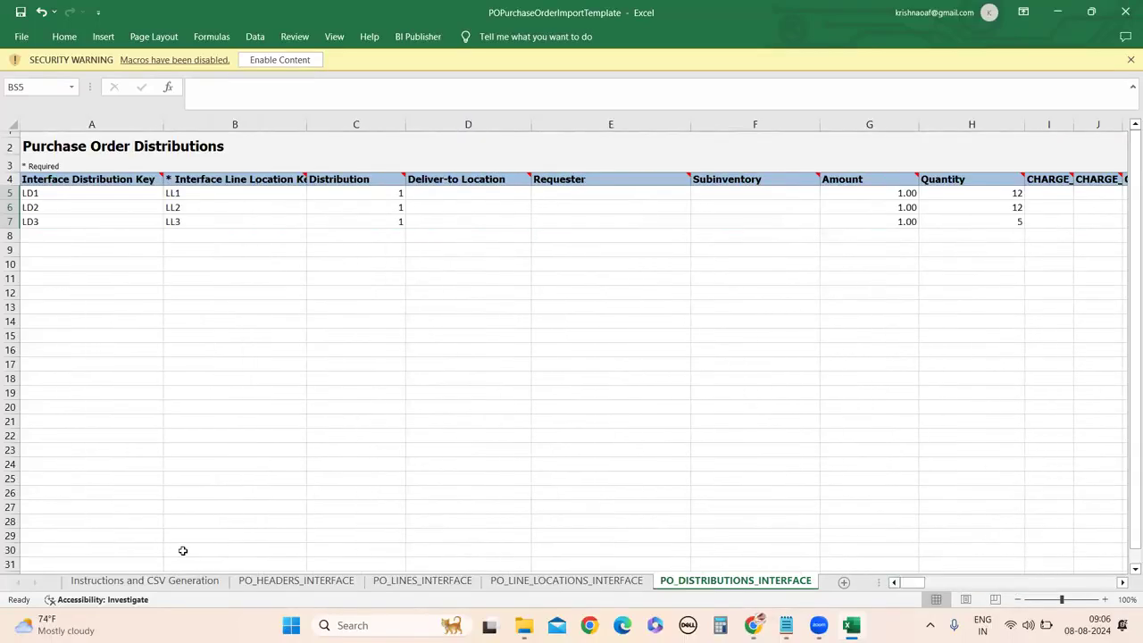
{"action": "left_click", "coordinate": [178, 582]}
After the macro-disabled error on Generate CSV File, save and close the workbook, returning to FBDI.
{"action": "left_click", "coordinate": [140, 334]}
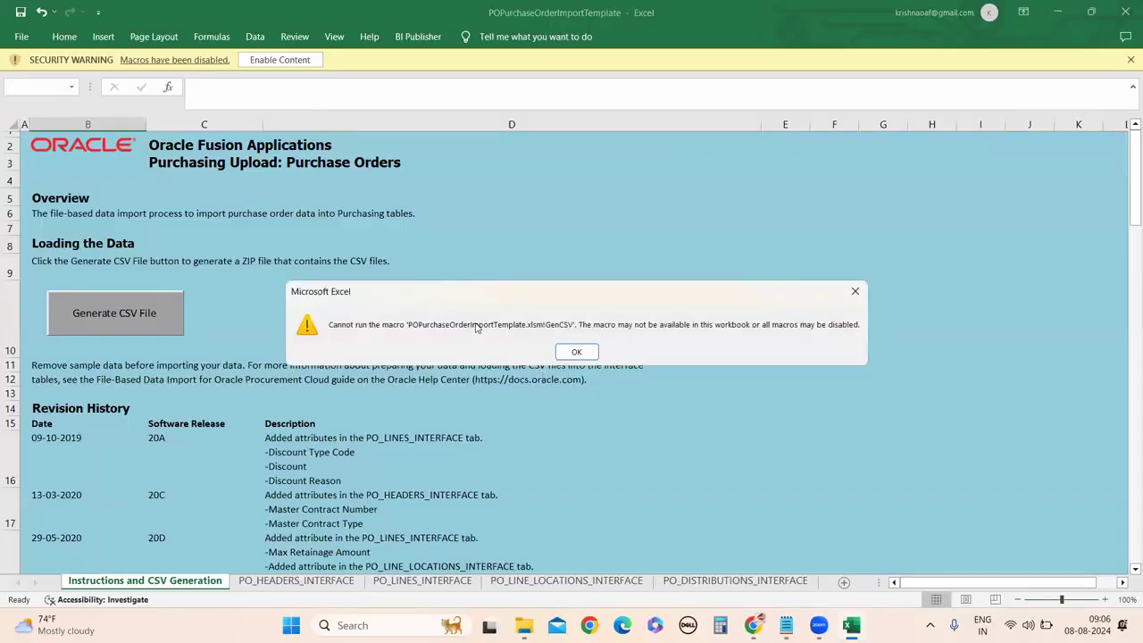
{"action": "left_click", "coordinate": [580, 355]}
{"action": "left_click", "coordinate": [20, 12]}
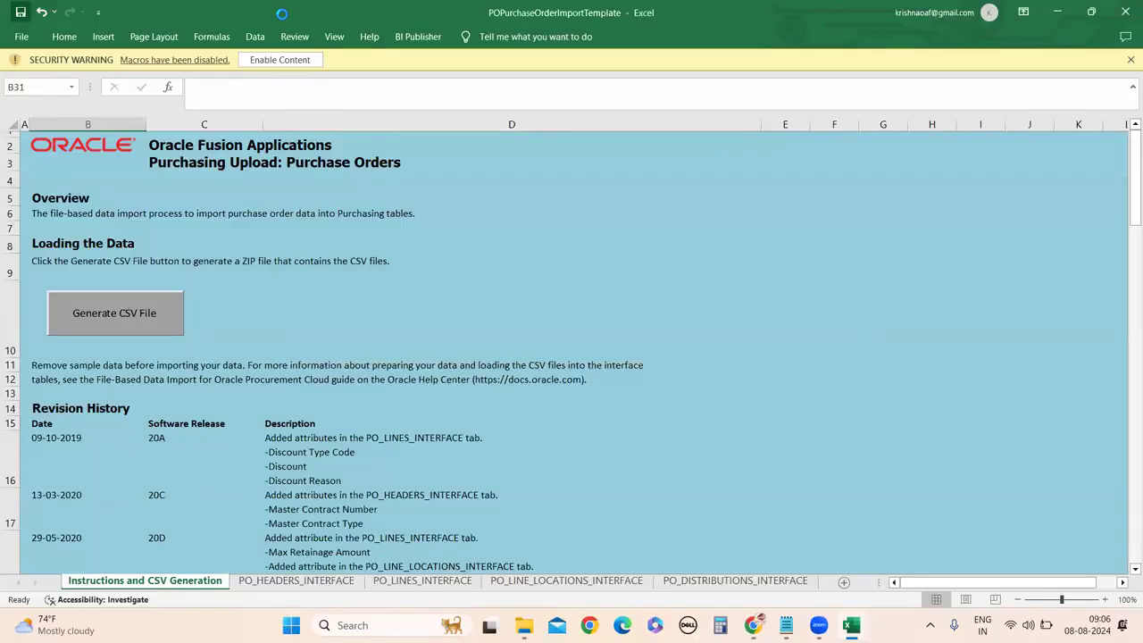
{"action": "left_click", "coordinate": [1125, 11]}
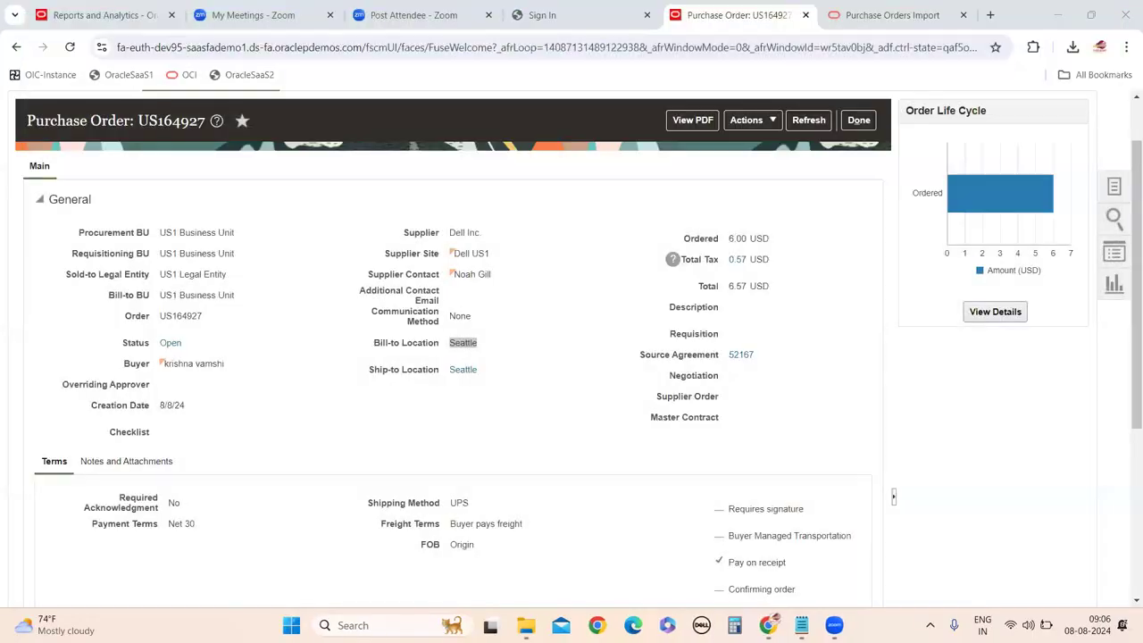
{"action": "mouse_move", "coordinate": [526, 625]}
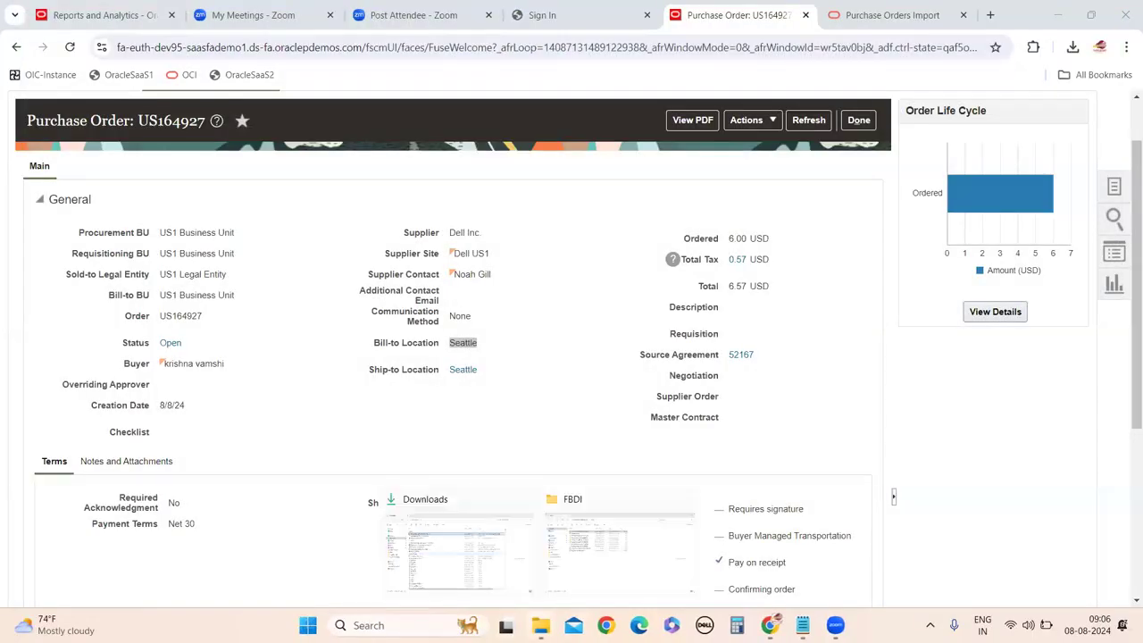
{"action": "left_click", "coordinate": [623, 542]}
Check POPurchaseOrderImportTemplate's file properties, then reopen the workbook from the FBDI folder.
{"action": "left_click", "coordinate": [250, 284]}
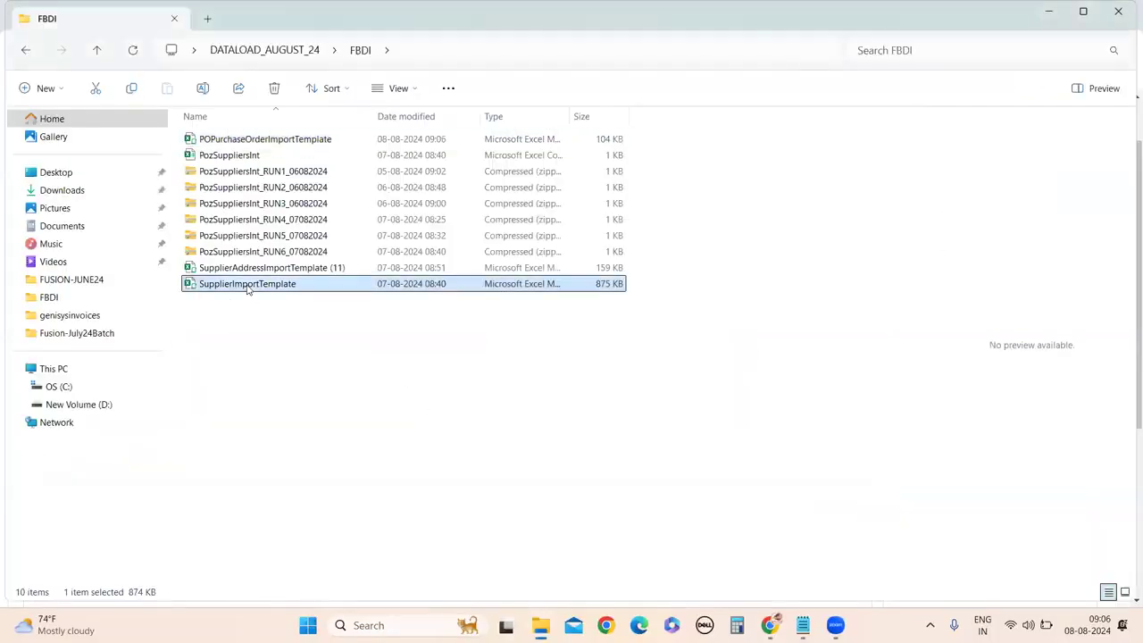
{"action": "left_click", "coordinate": [239, 141]}
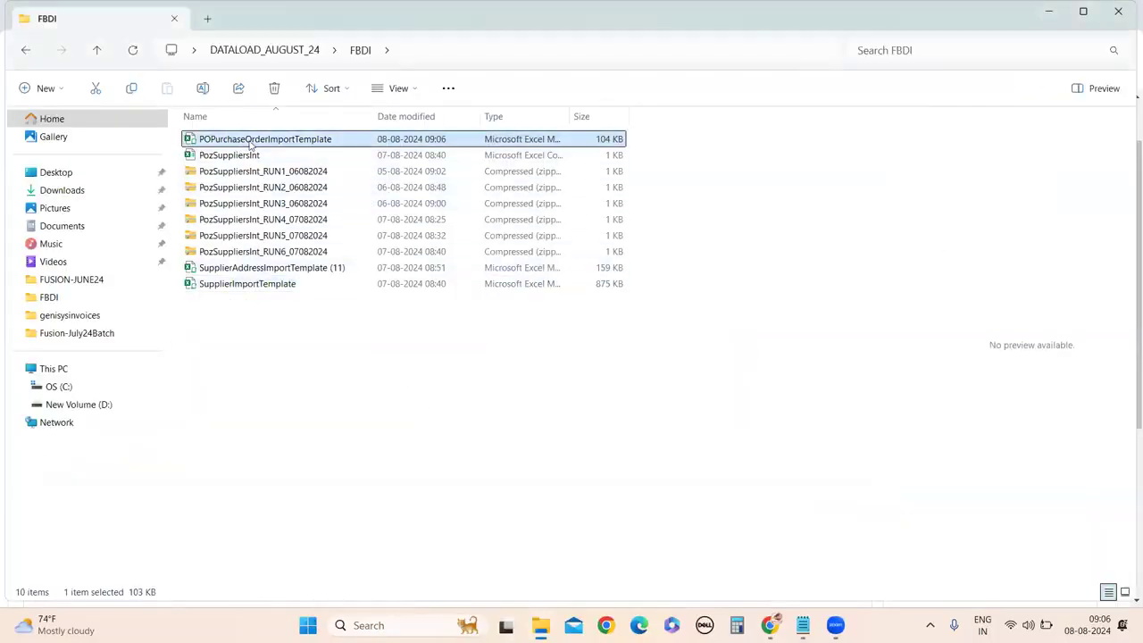
{"action": "right_click", "coordinate": [251, 145]}
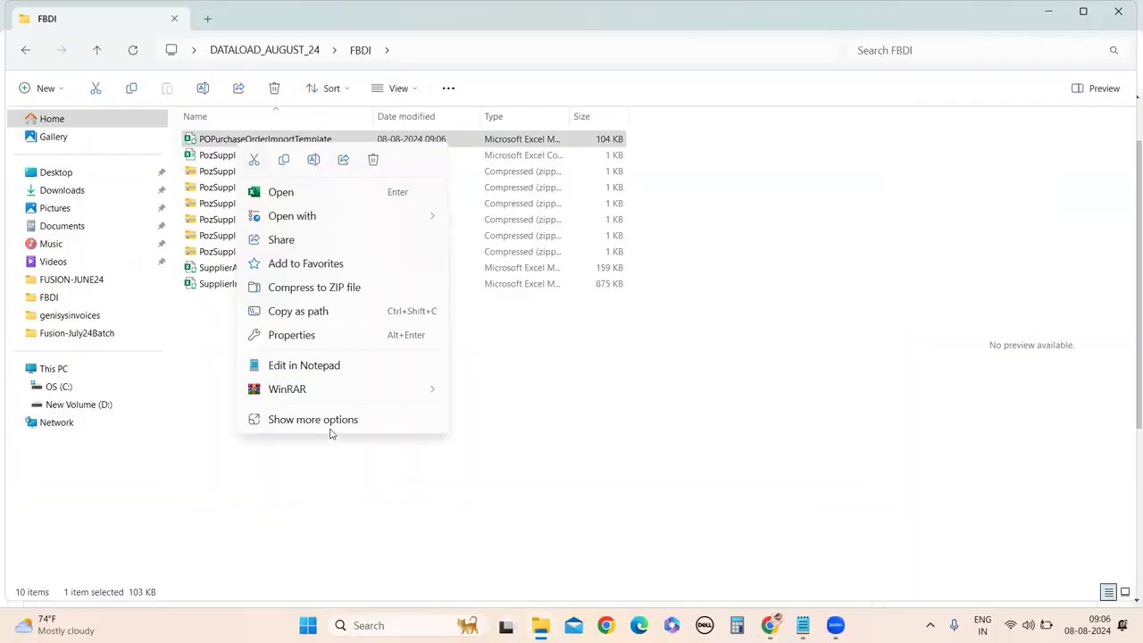
{"action": "left_click", "coordinate": [330, 427]}
{"action": "left_click", "coordinate": [344, 496]}
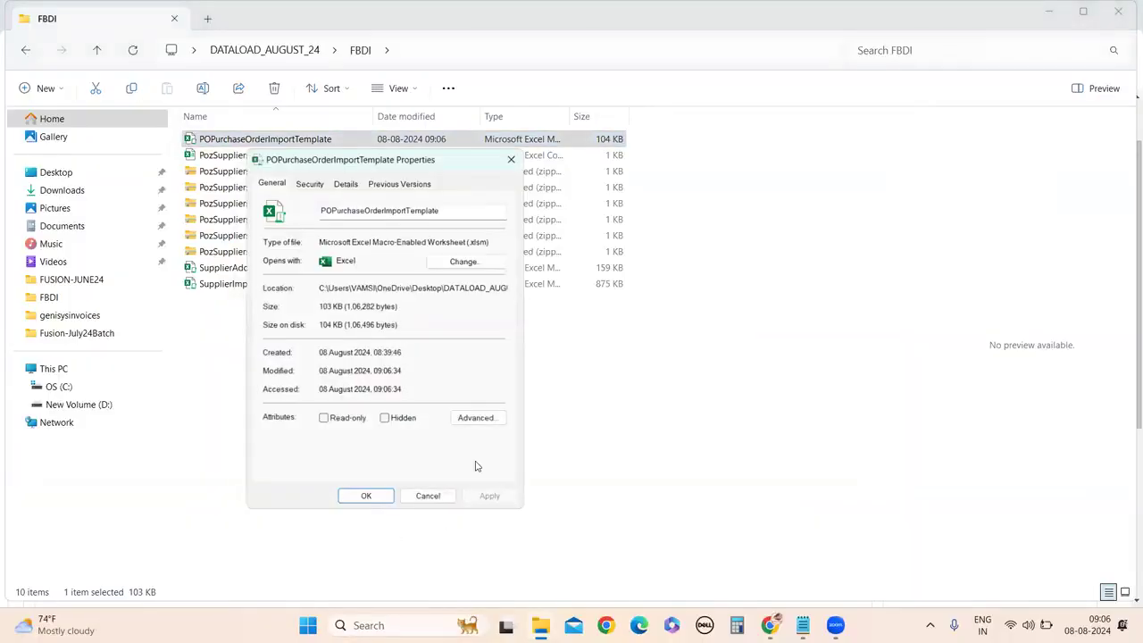
{"action": "left_click", "coordinate": [428, 496]}
{"action": "double_click", "coordinate": [266, 140]}
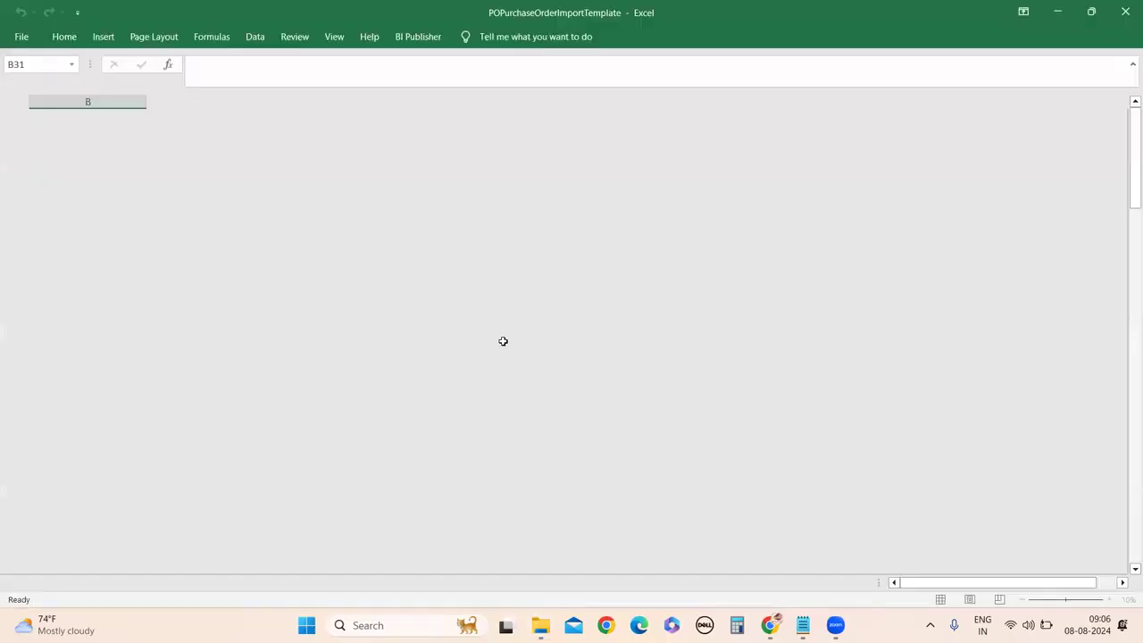
Enable macros in the workbook and run Generate CSV File.
{"action": "left_click", "coordinate": [99, 314]}
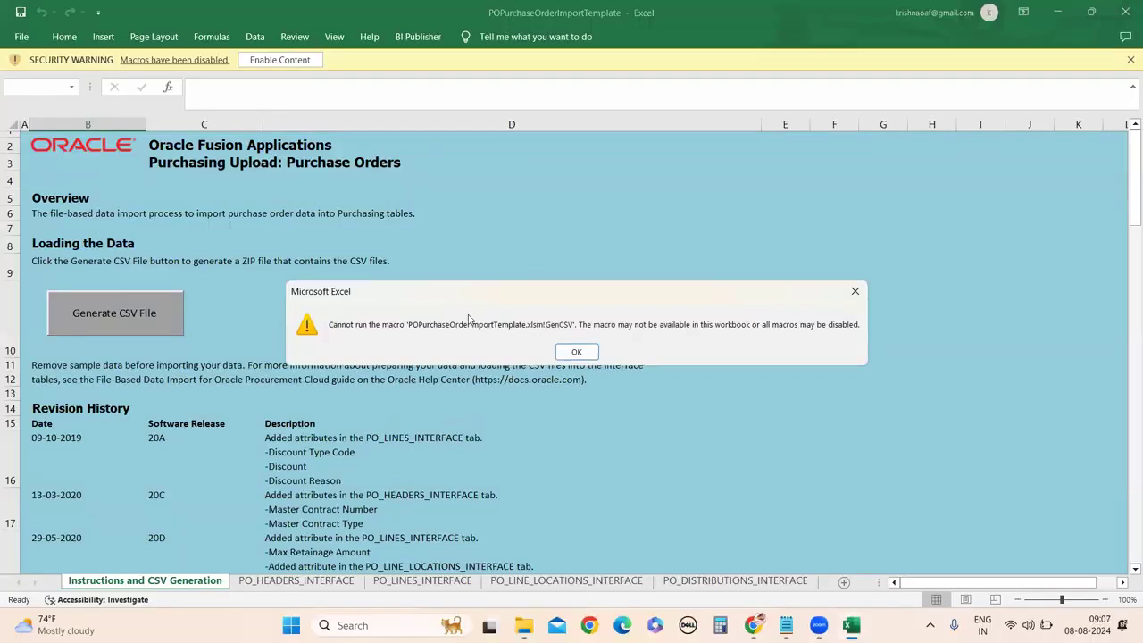
{"action": "left_click", "coordinate": [562, 351]}
{"action": "left_click", "coordinate": [280, 60]}
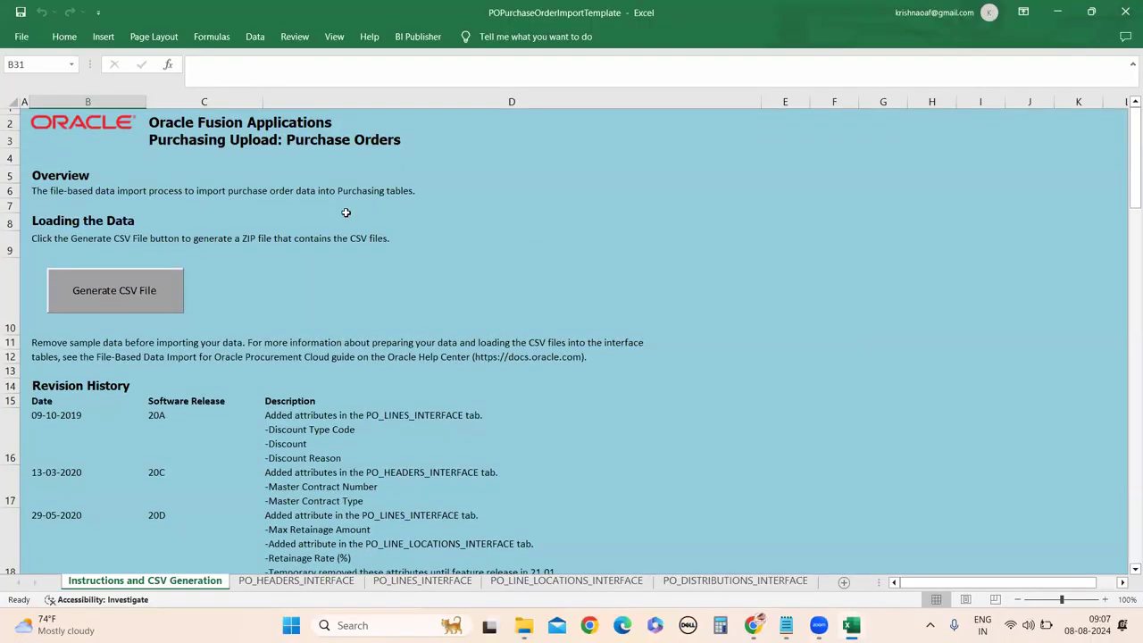
{"action": "left_click", "coordinate": [123, 303]}
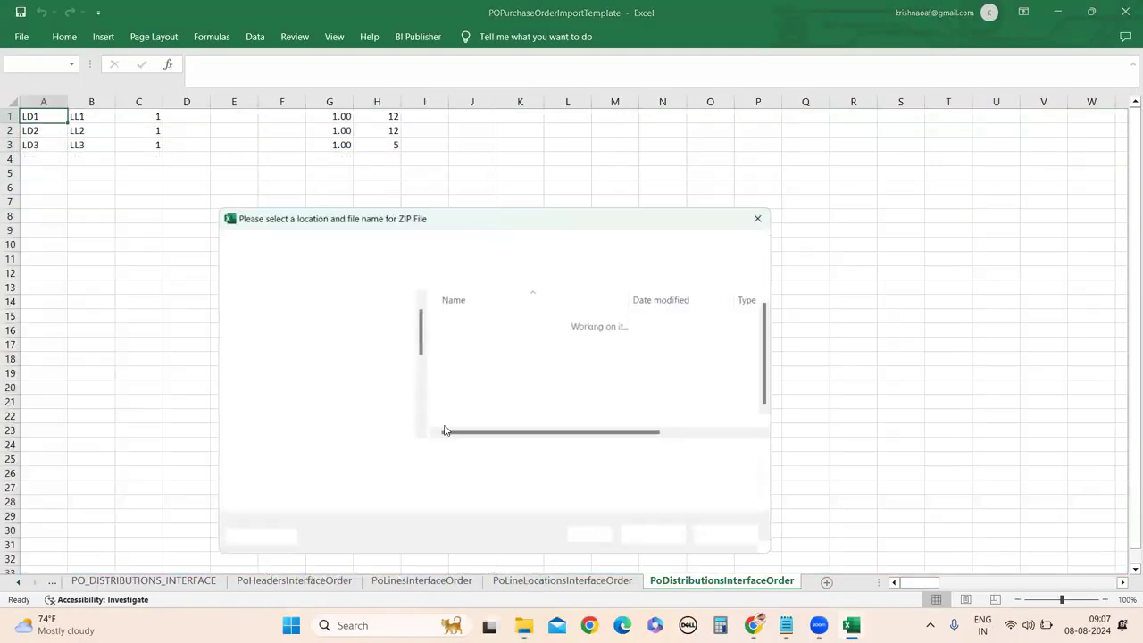
Save the ZIP as PoImportOrders_RUN1_08082024 in Desktop > DATALOAD_AUGUST_24 > FBDI.
{"action": "scroll", "coordinate": [370, 375], "scroll_direction": "down", "scroll_amount": 3}
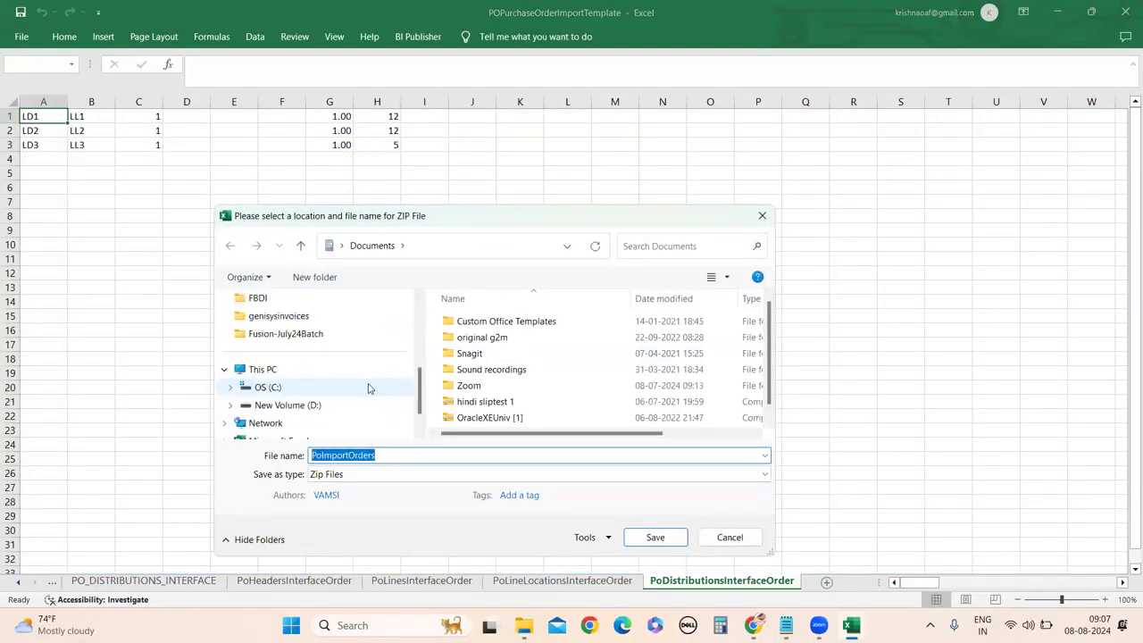
{"action": "scroll", "coordinate": [370, 384], "scroll_direction": "up", "scroll_amount": 3}
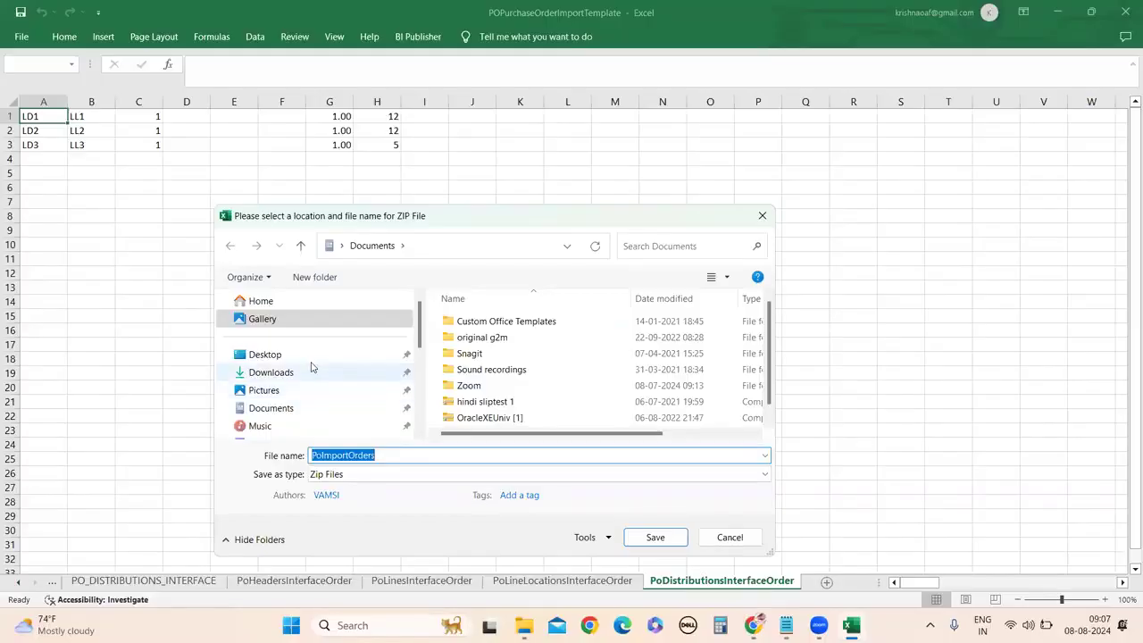
{"action": "scroll", "coordinate": [309, 364], "scroll_direction": "down", "scroll_amount": 3}
{"action": "scroll", "coordinate": [323, 398], "scroll_direction": "up", "scroll_amount": 5}
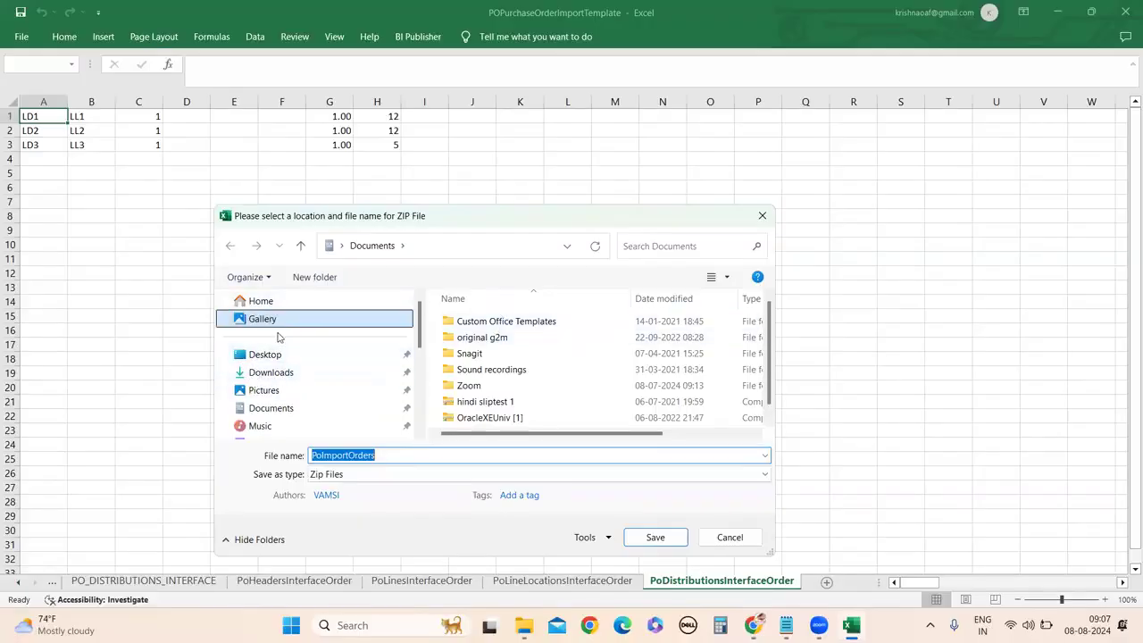
{"action": "left_click", "coordinate": [304, 355]}
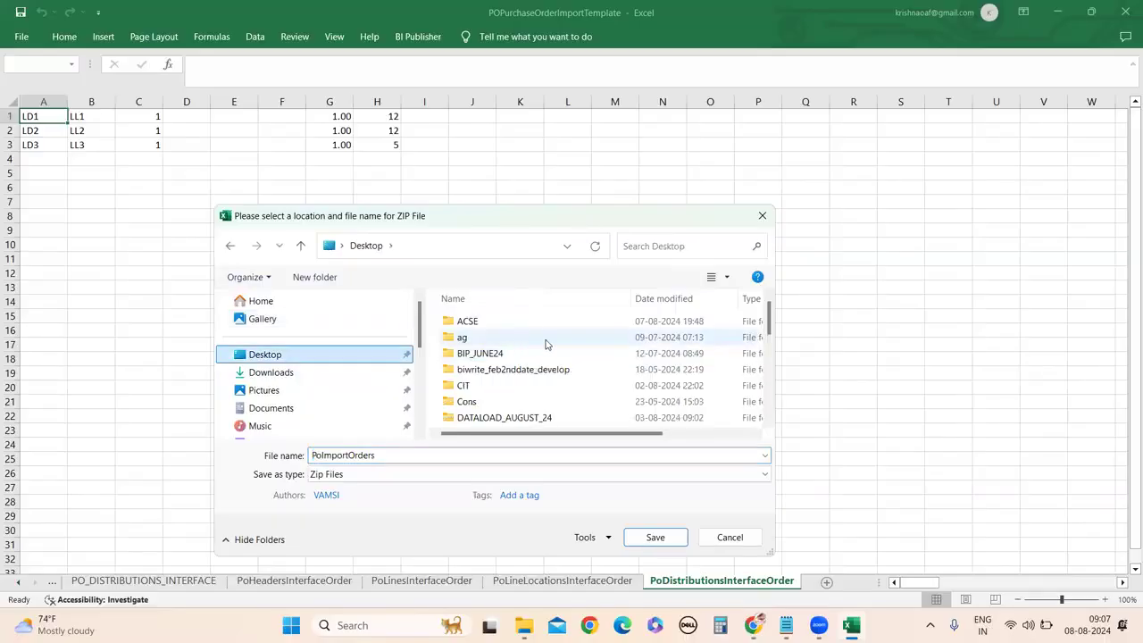
{"action": "scroll", "coordinate": [548, 348], "scroll_direction": "down", "scroll_amount": 2}
{"action": "scroll", "coordinate": [562, 384], "scroll_direction": "up", "scroll_amount": 2}
{"action": "scroll", "coordinate": [551, 381], "scroll_direction": "down", "scroll_amount": 1}
{"action": "double_click", "coordinate": [523, 378]}
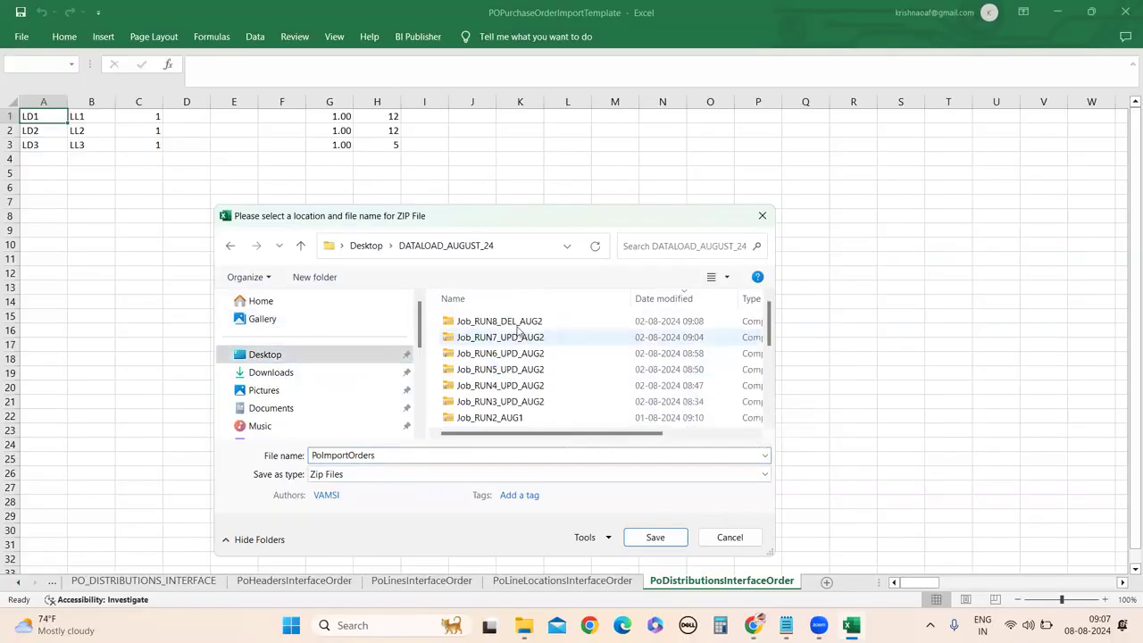
{"action": "scroll", "coordinate": [500, 402], "scroll_direction": "down", "scroll_amount": 3}
{"action": "double_click", "coordinate": [482, 403]}
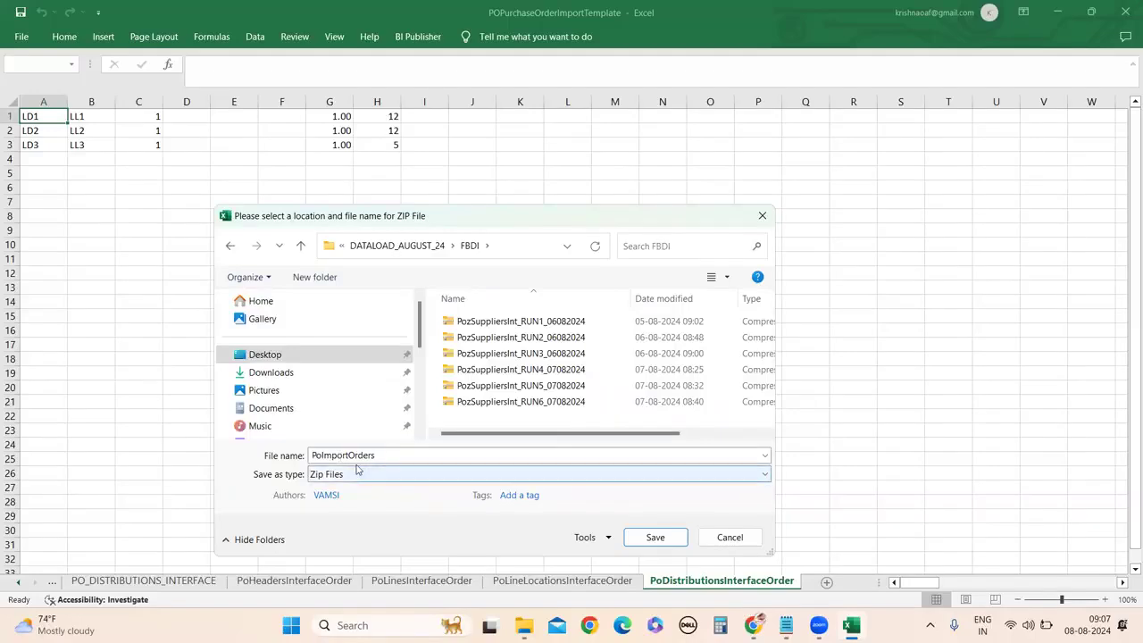
{"action": "double_click", "coordinate": [375, 455]}
{"action": "left_click", "coordinate": [394, 454]}
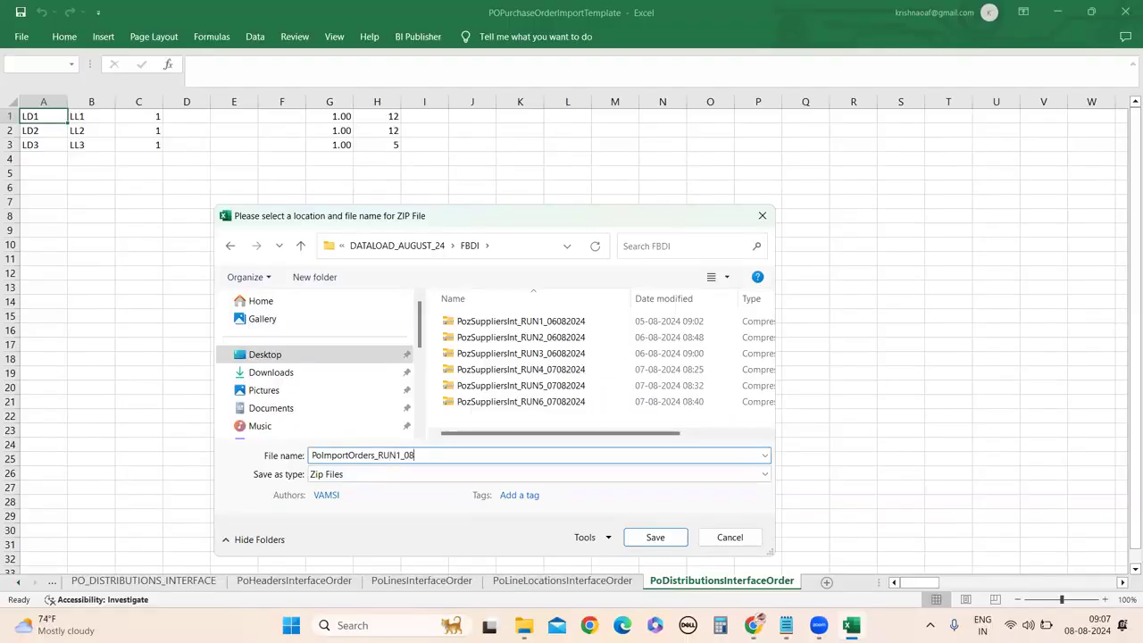
{"action": "type", "text": "2024"}
{"action": "left_click", "coordinate": [665, 539]}
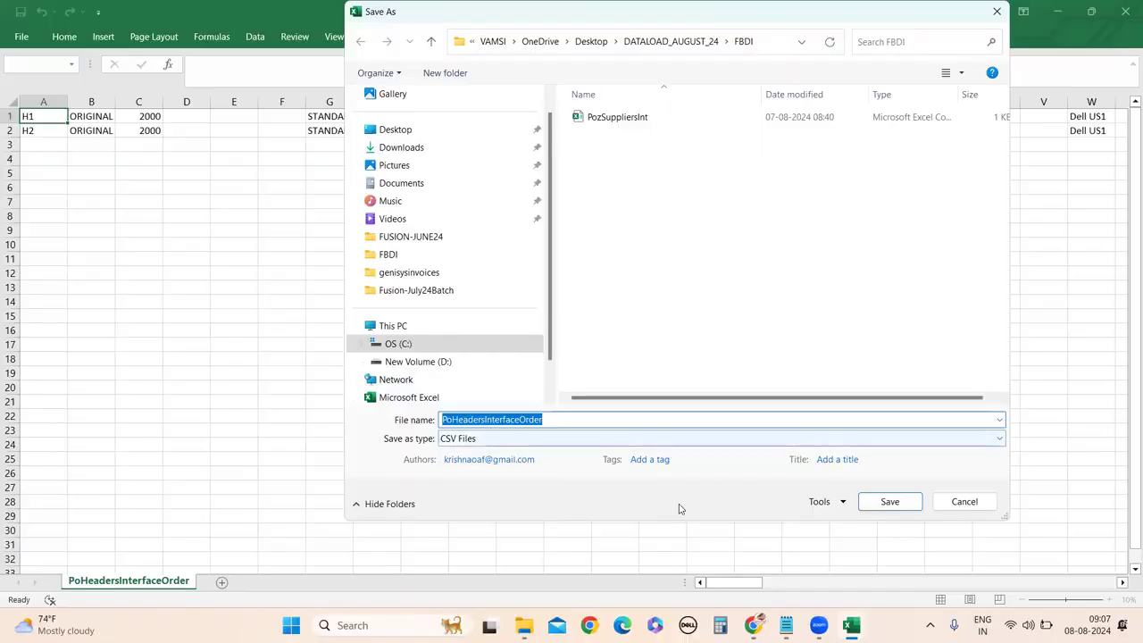
Save the headers, lines, line locations and distributions sheets as CSV files.
{"action": "left_click", "coordinate": [889, 501]}
{"action": "key", "text": "alt+Tab"}
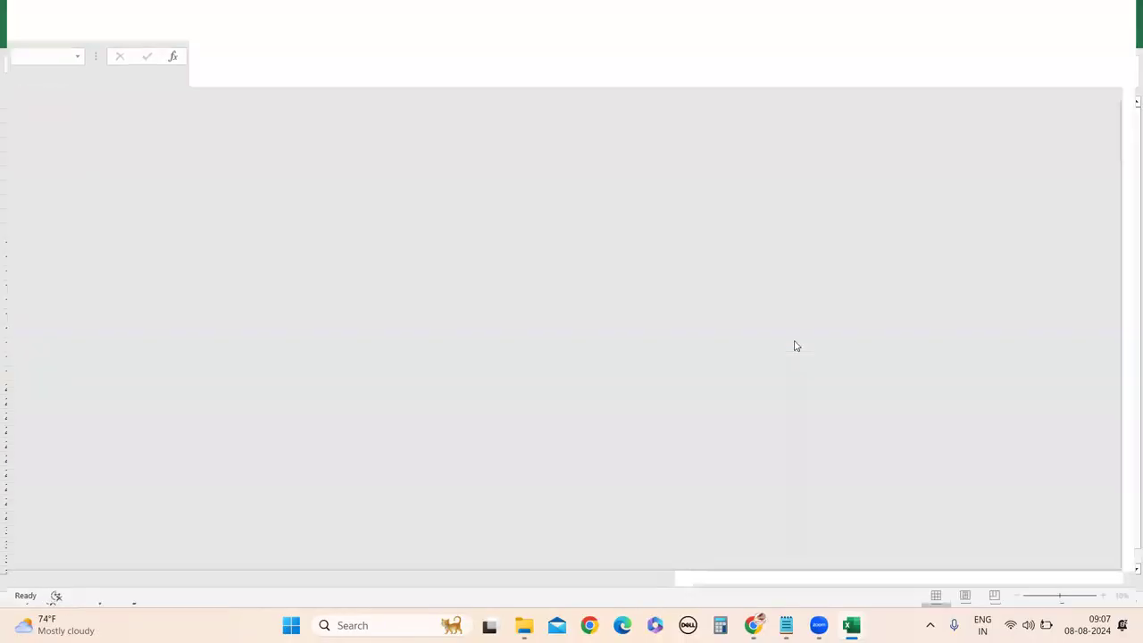
{"action": "key", "text": "F12"}
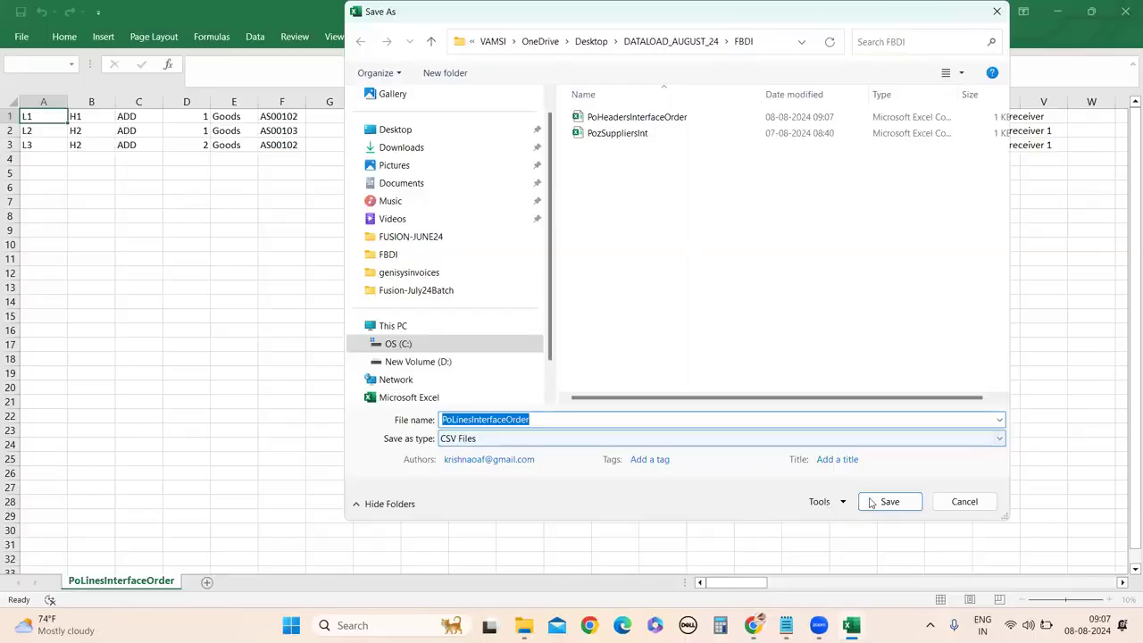
{"action": "left_click", "coordinate": [889, 500]}
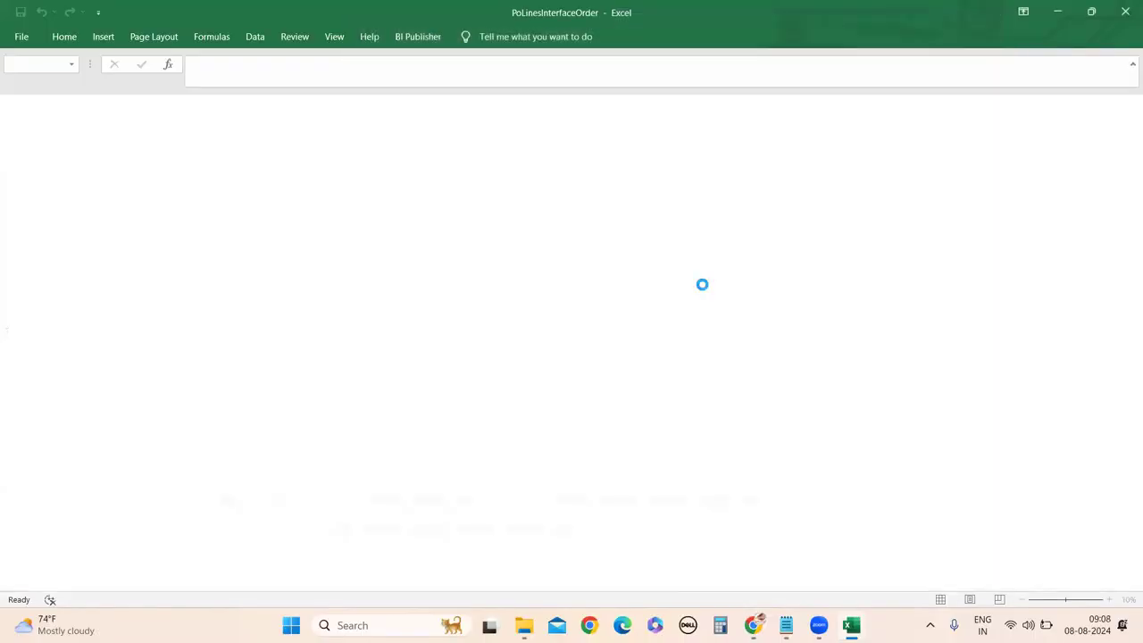
{"action": "key", "text": "alt+Tab"}
{"action": "key", "text": "F12"}
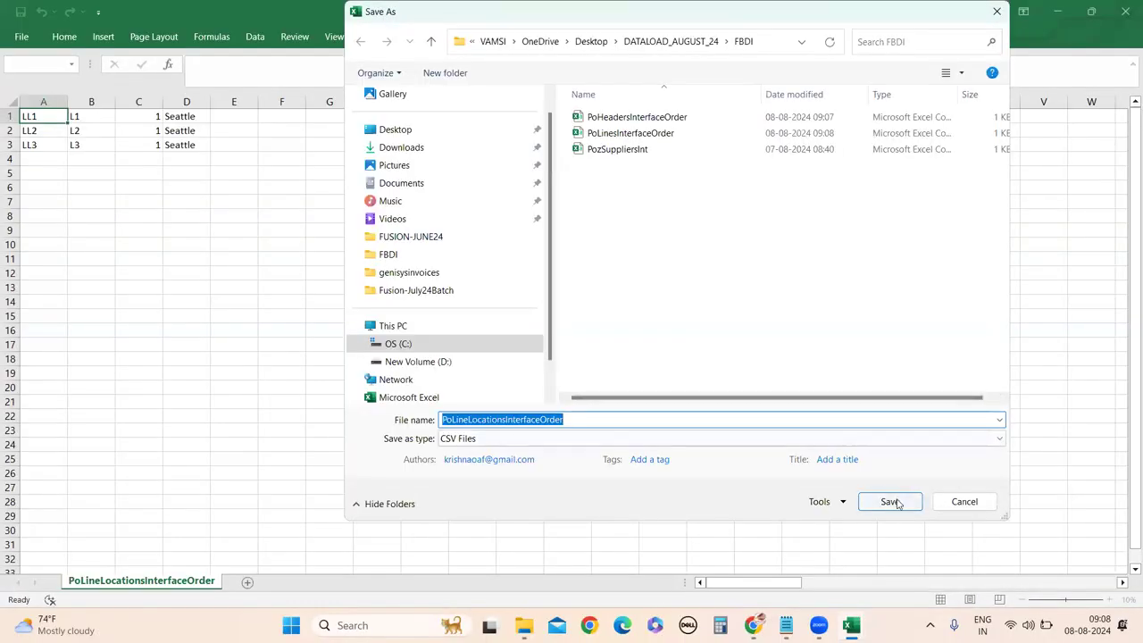
{"action": "left_click", "coordinate": [896, 502]}
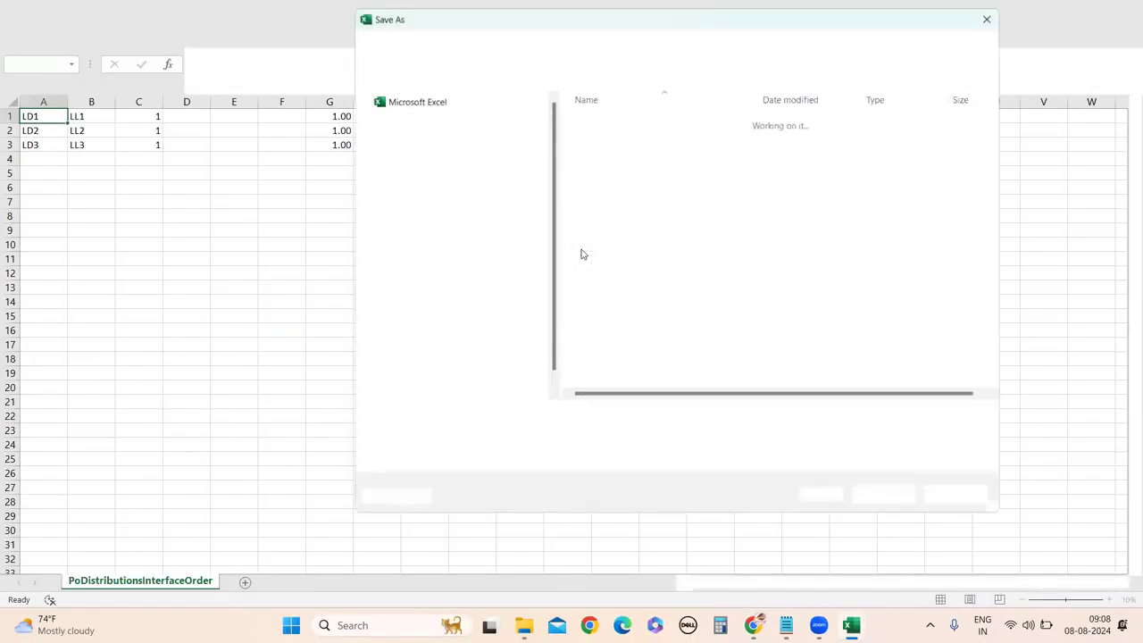
{"action": "left_click", "coordinate": [896, 501]}
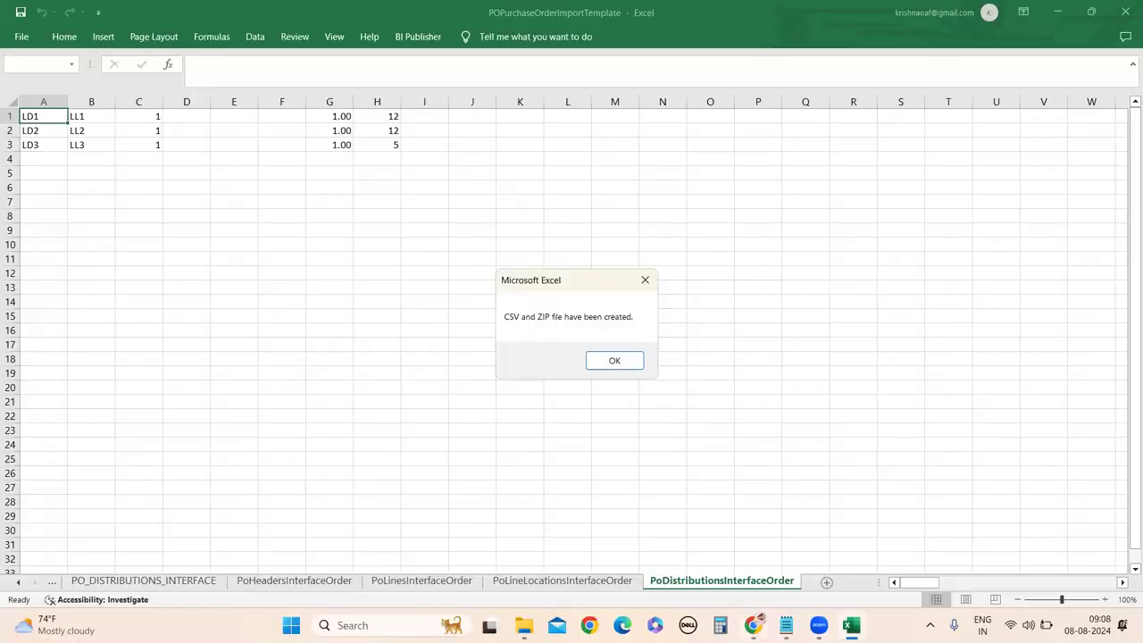
{"action": "mouse_move", "coordinate": [753, 625]}
{"action": "left_click", "coordinate": [752, 572]}
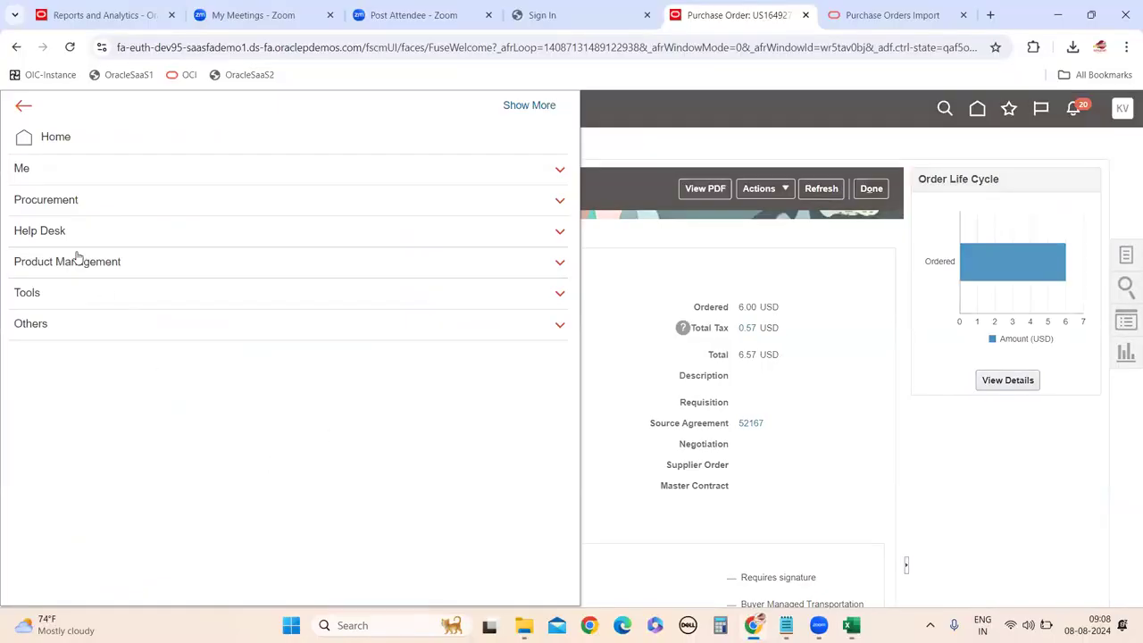
From Tools > Scheduled Processes, pick Load Interface File for Import as a new job.
{"action": "left_click", "coordinate": [47, 292]}
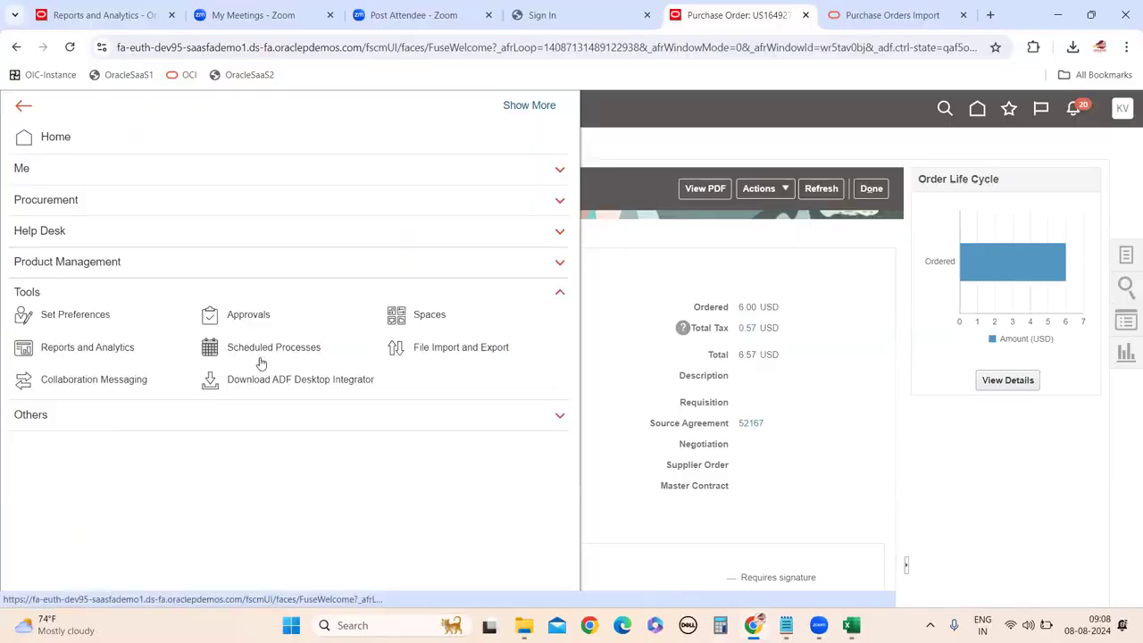
{"action": "left_click", "coordinate": [258, 357]}
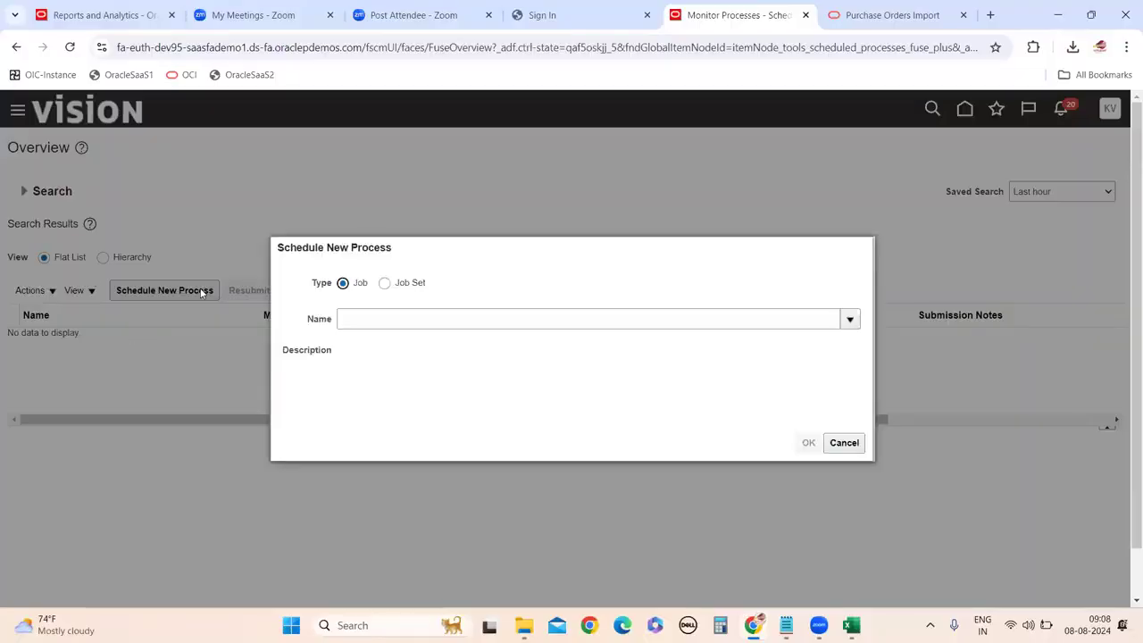
{"action": "left_click", "coordinate": [402, 319]}
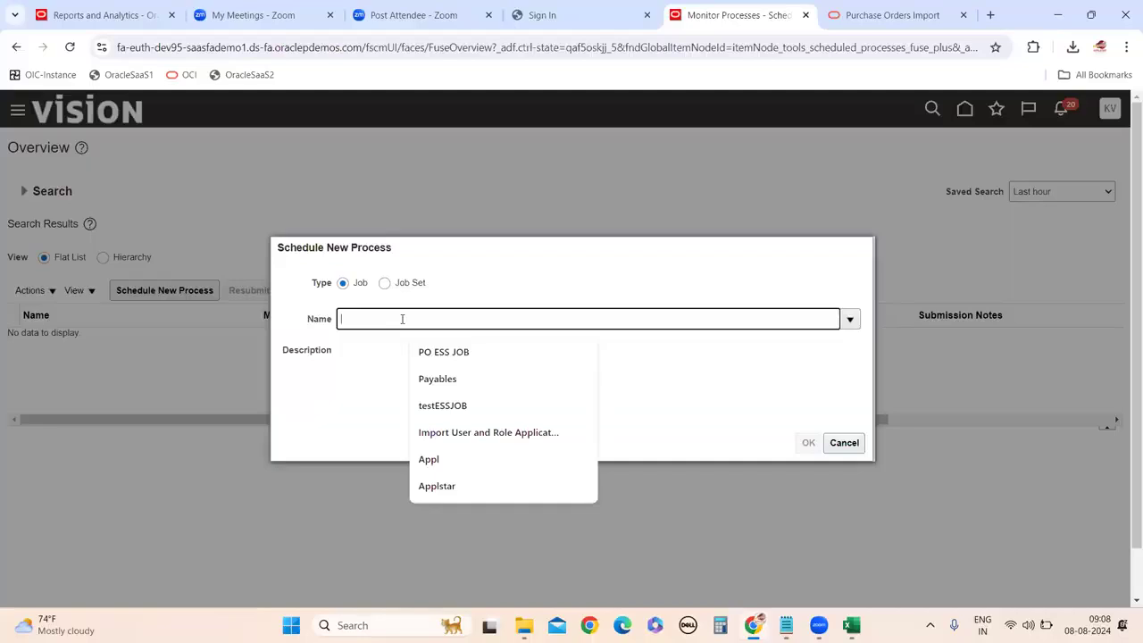
{"action": "type", "text": "Load"}
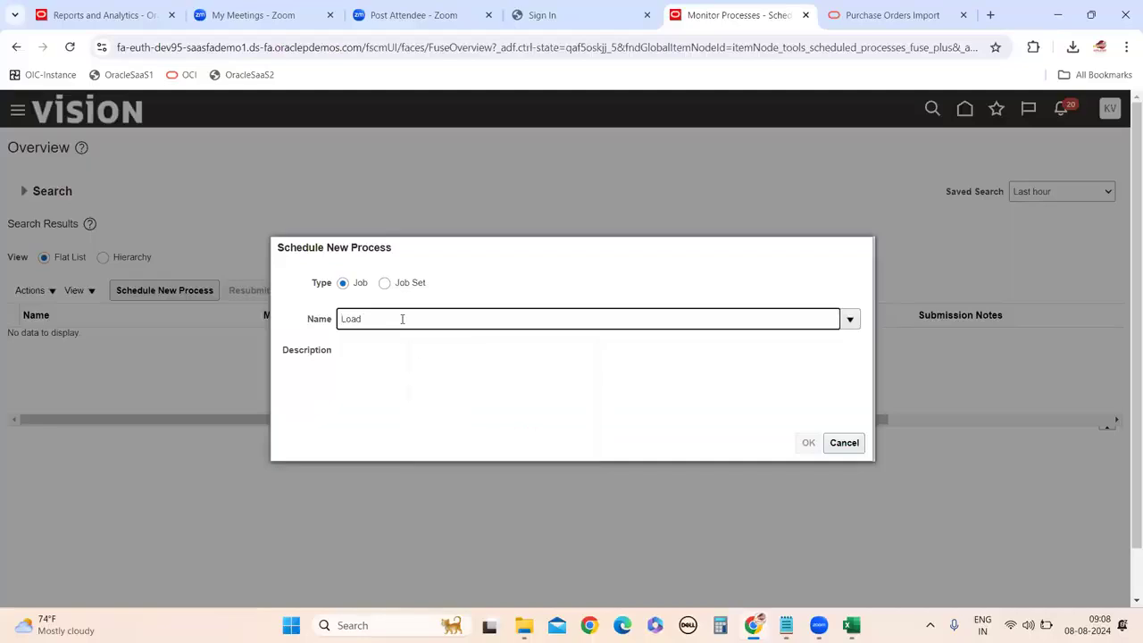
{"action": "type", "text": " Interface File for Import"}
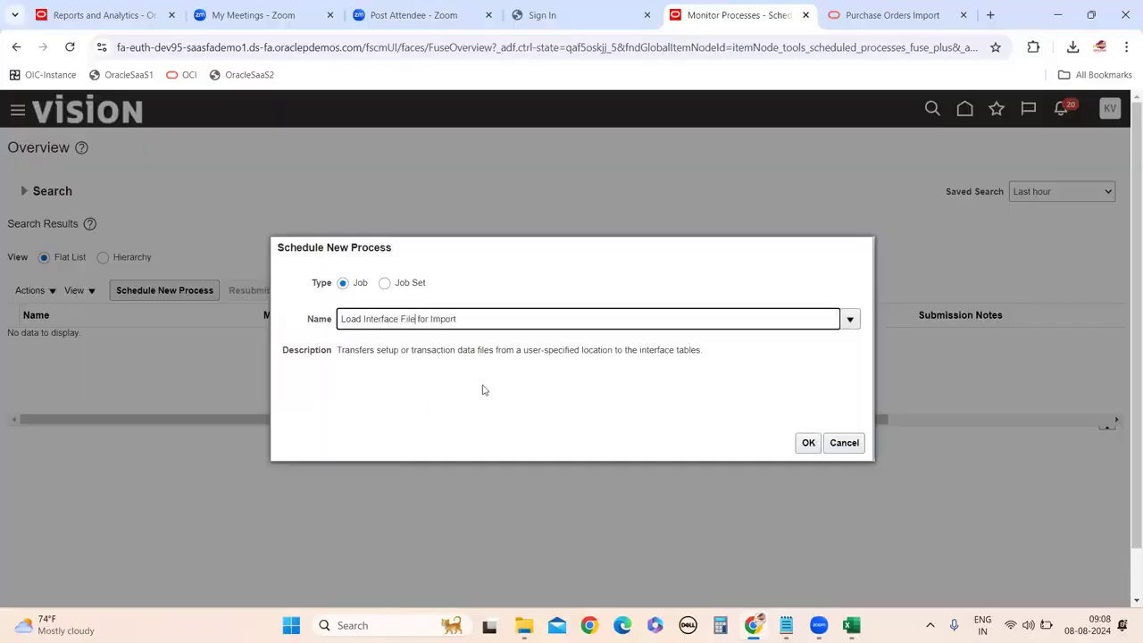
{"action": "left_click", "coordinate": [807, 442]}
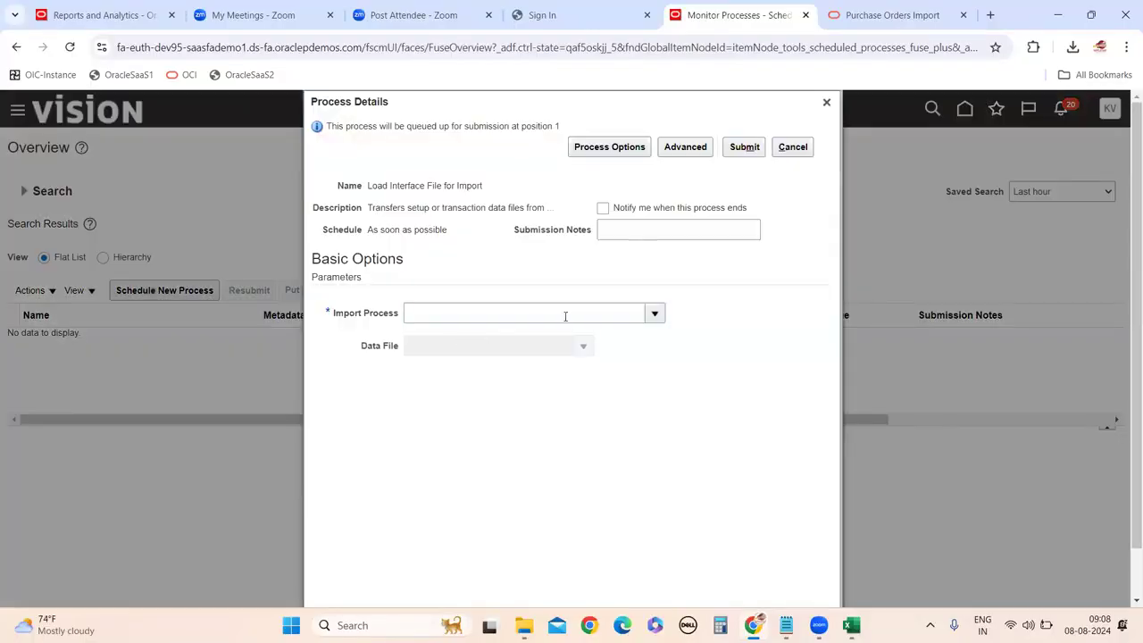
Set the Import Process parameter to Import Orders.
{"action": "left_click", "coordinate": [566, 316]}
{"action": "type", "text": "Import"}
{"action": "key", "text": "Tab"}
{"action": "left_click", "coordinate": [657, 314]}
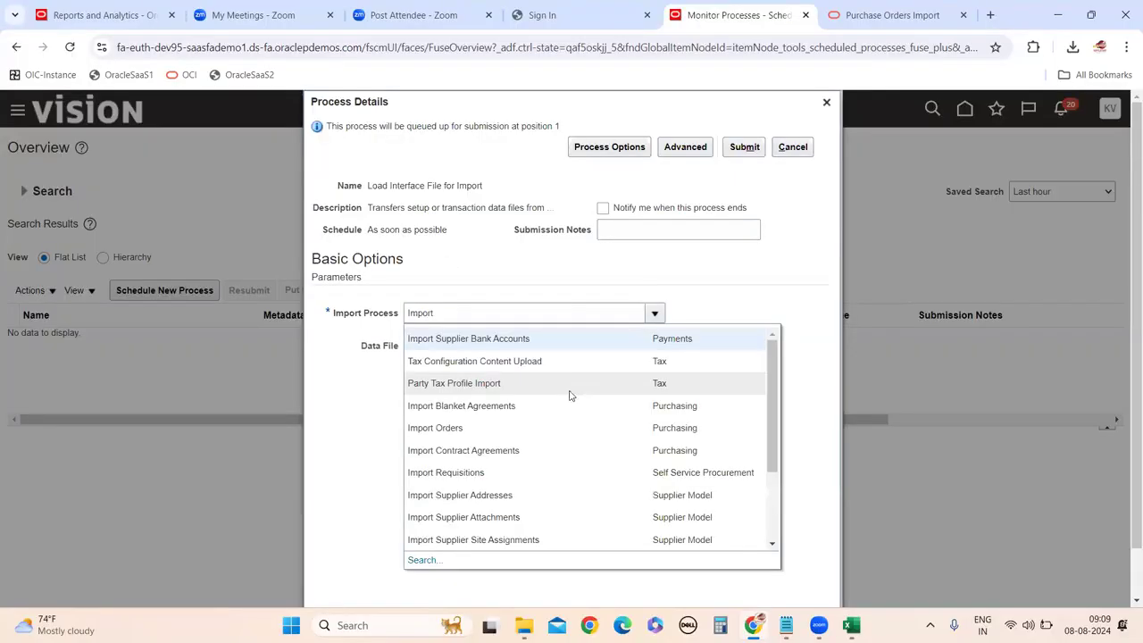
{"action": "left_click", "coordinate": [442, 428]}
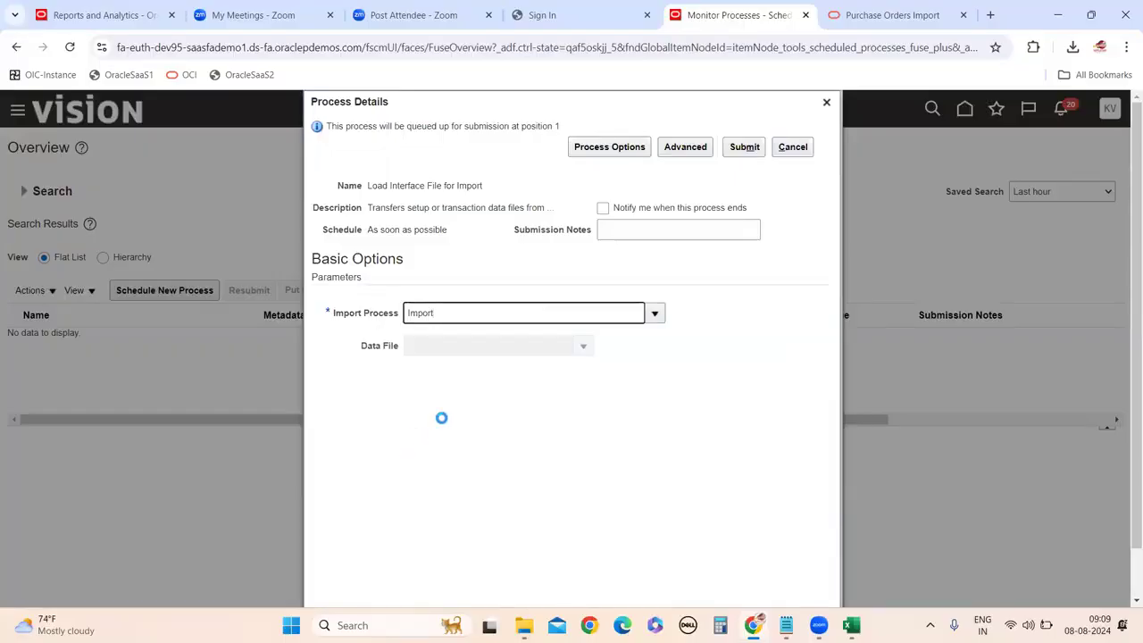
Upload PoImportOrders_RUN1_08082024.zip from the FBDI folder as the data file and submit as process 7184646.
{"action": "left_click", "coordinate": [583, 347]}
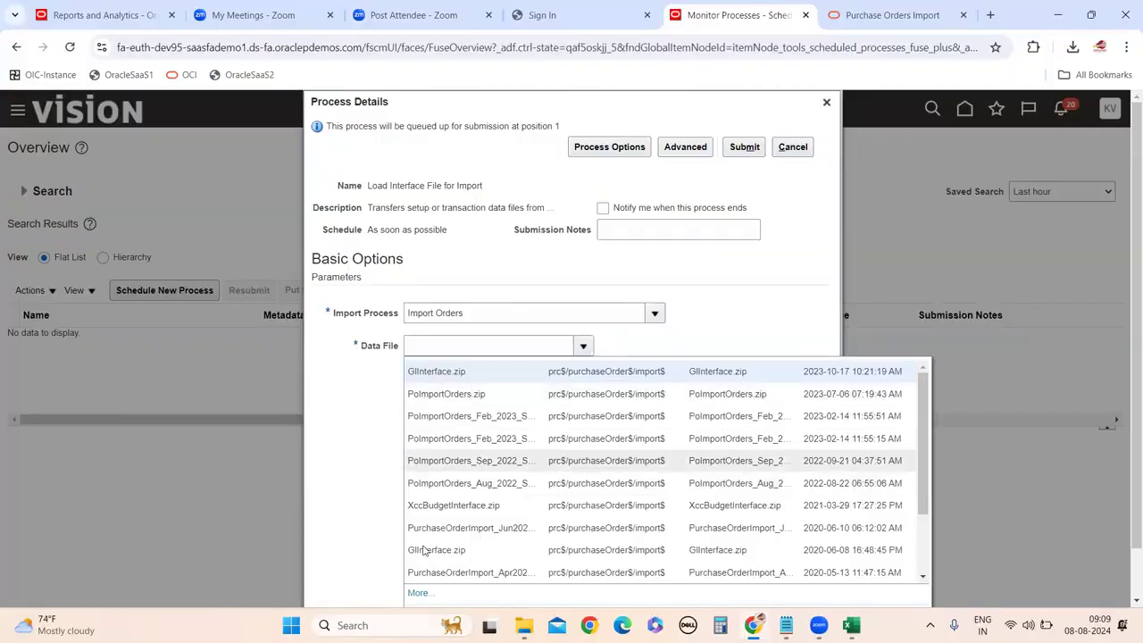
{"action": "left_click", "coordinate": [418, 593]}
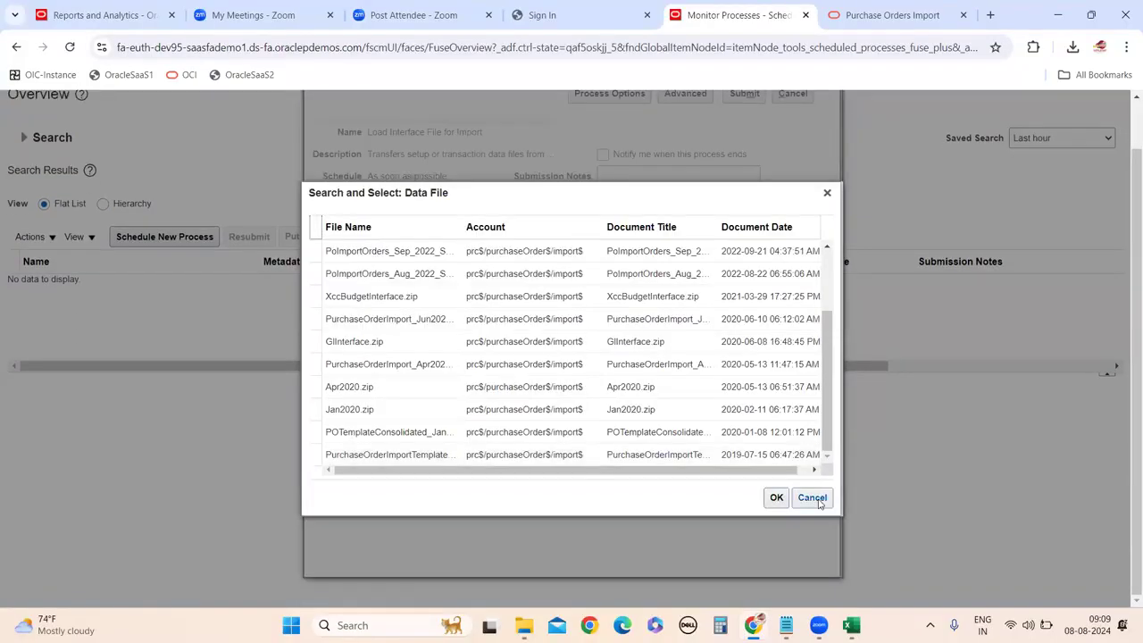
{"action": "left_click", "coordinate": [812, 444]}
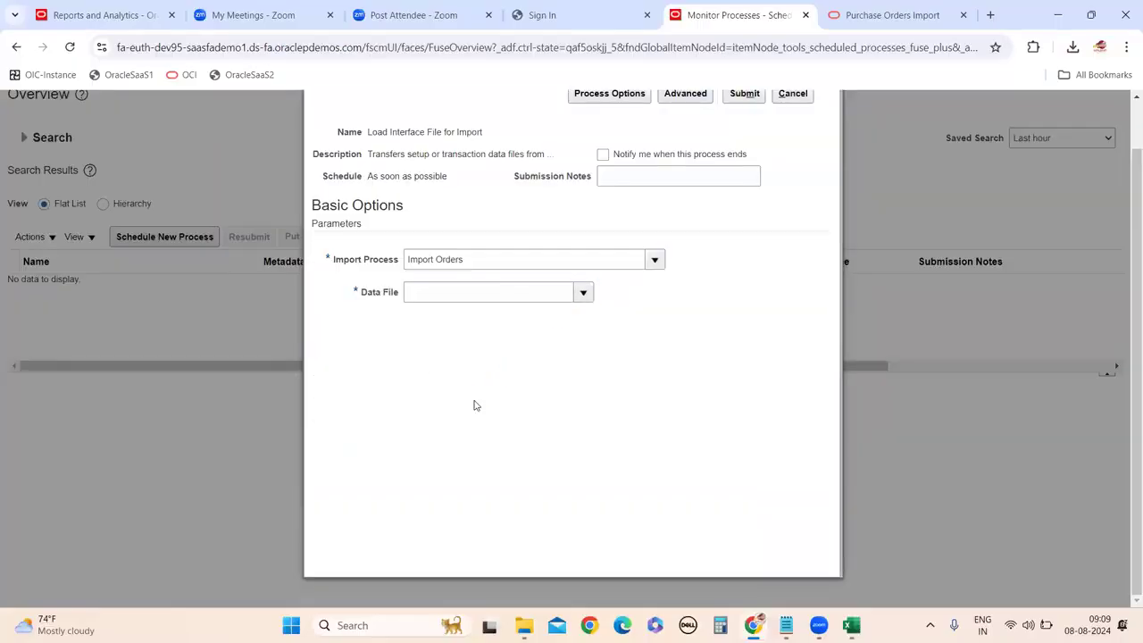
{"action": "left_click", "coordinate": [437, 558]}
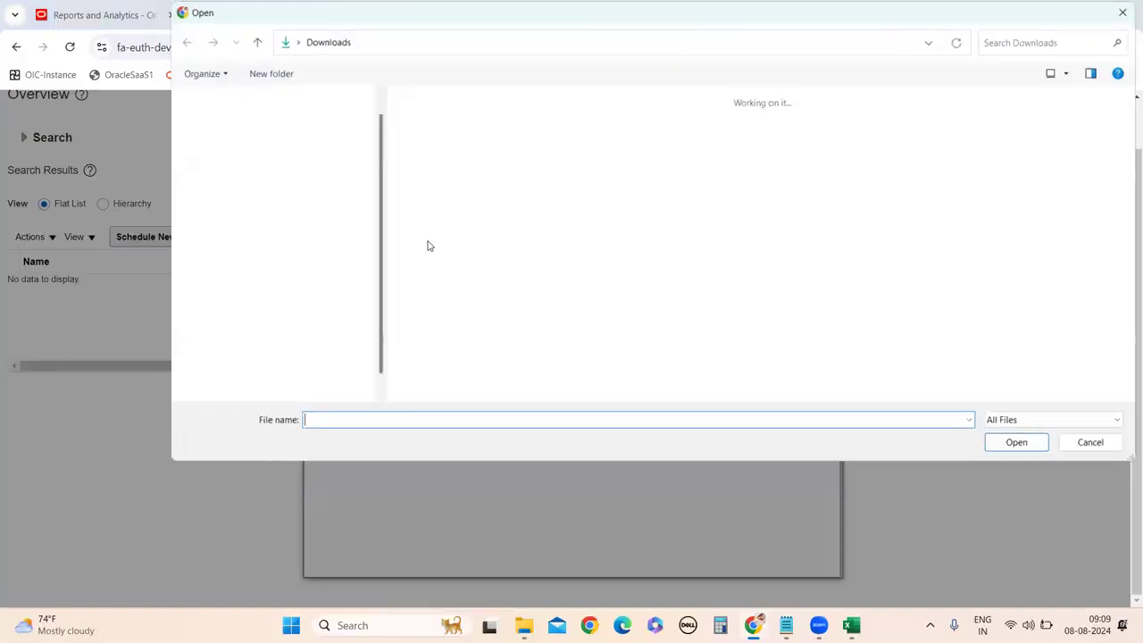
{"action": "left_click", "coordinate": [219, 150]}
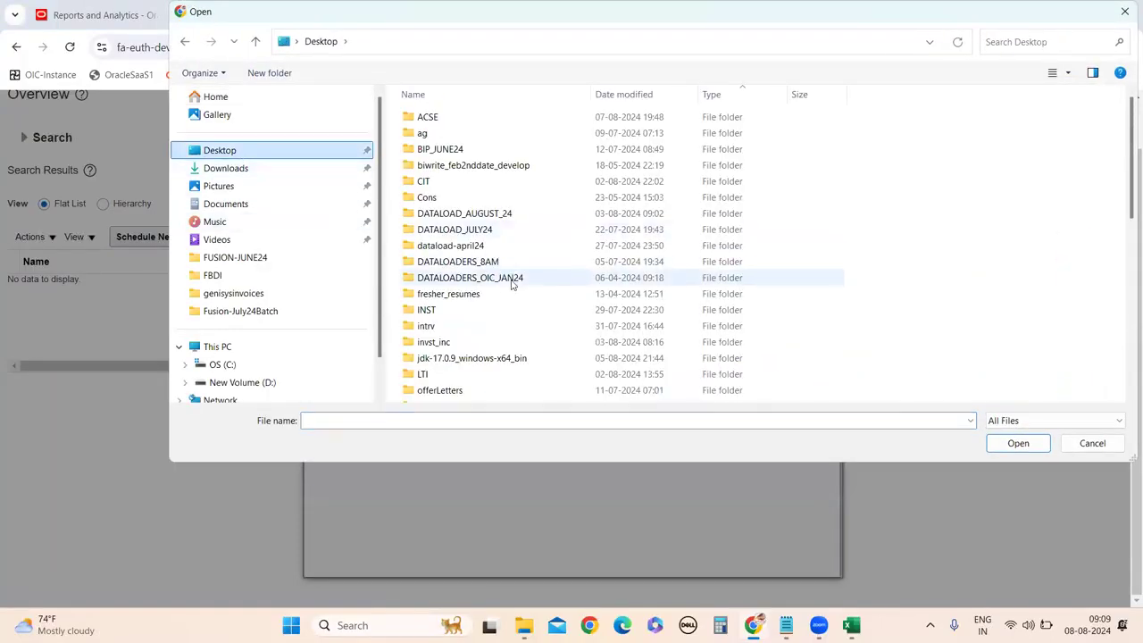
{"action": "double_click", "coordinate": [451, 213]}
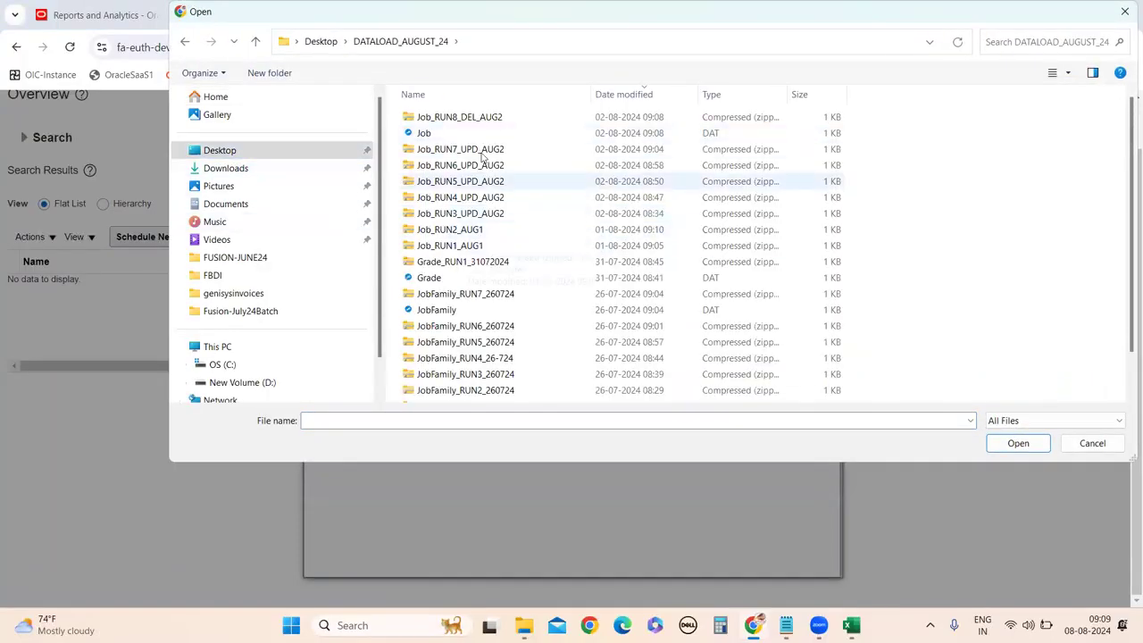
{"action": "scroll", "coordinate": [480, 234], "scroll_direction": "down", "scroll_amount": 1}
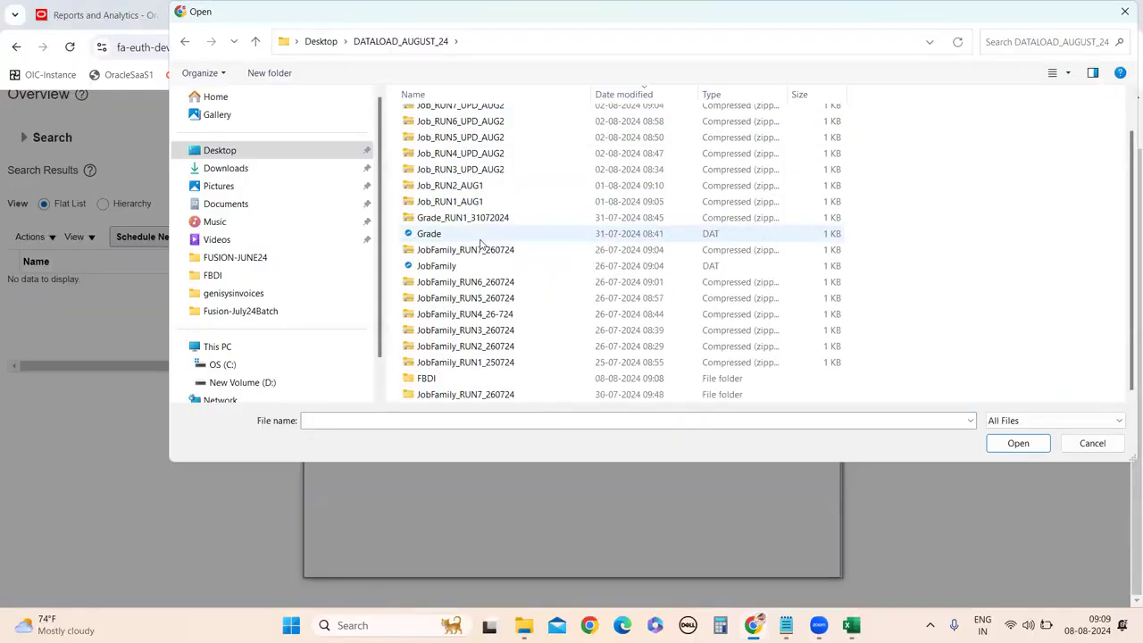
{"action": "double_click", "coordinate": [433, 376]}
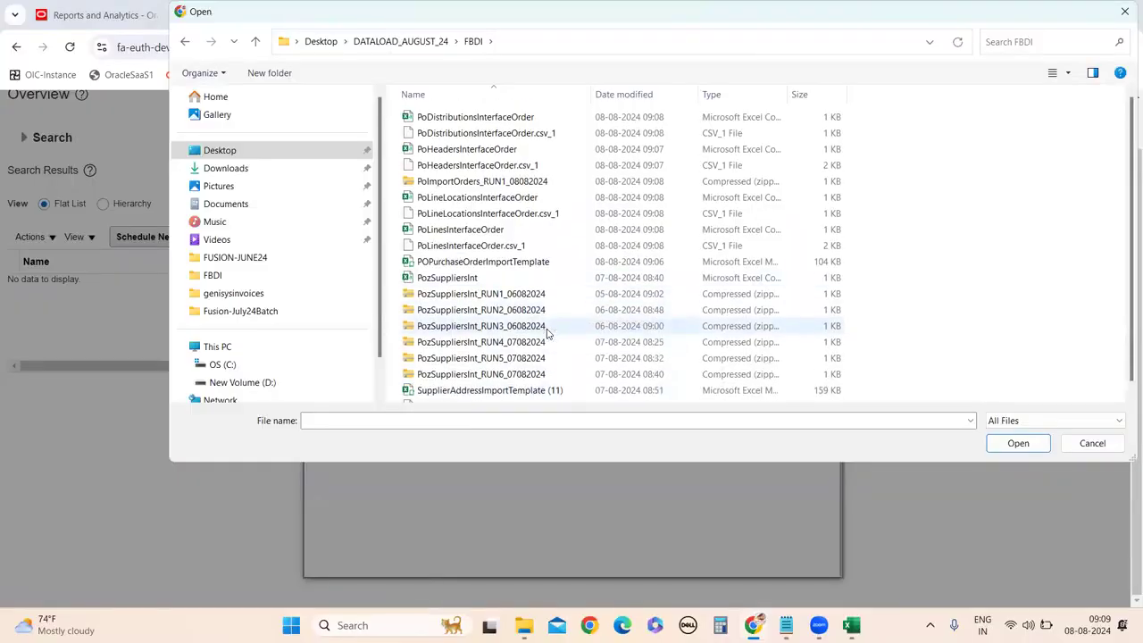
{"action": "left_click", "coordinate": [489, 182]}
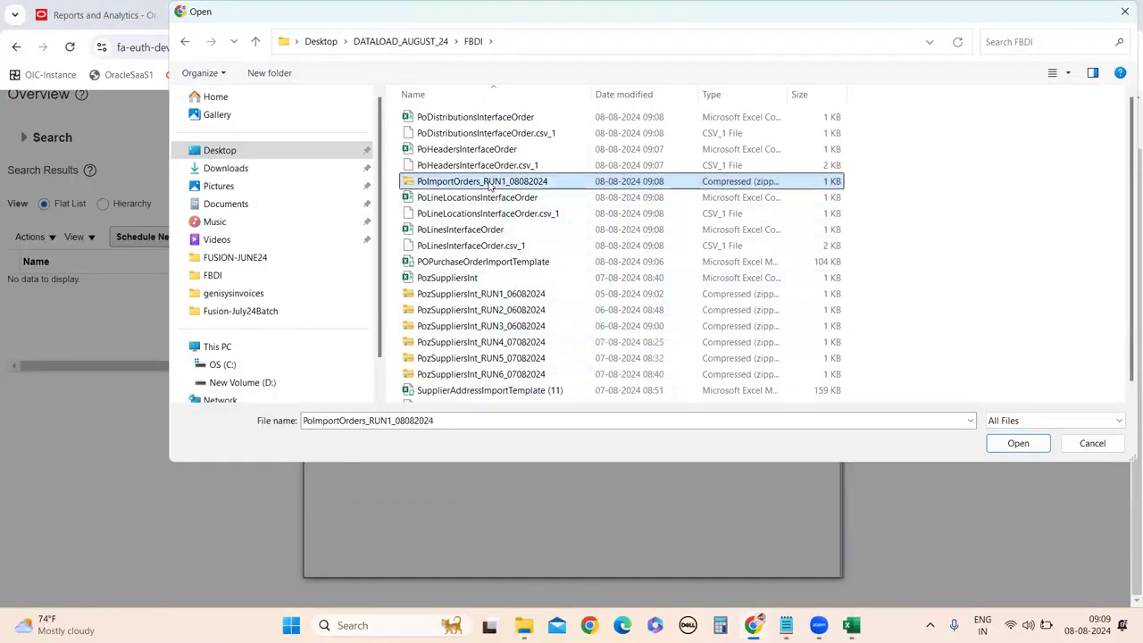
{"action": "left_click", "coordinate": [1018, 443]}
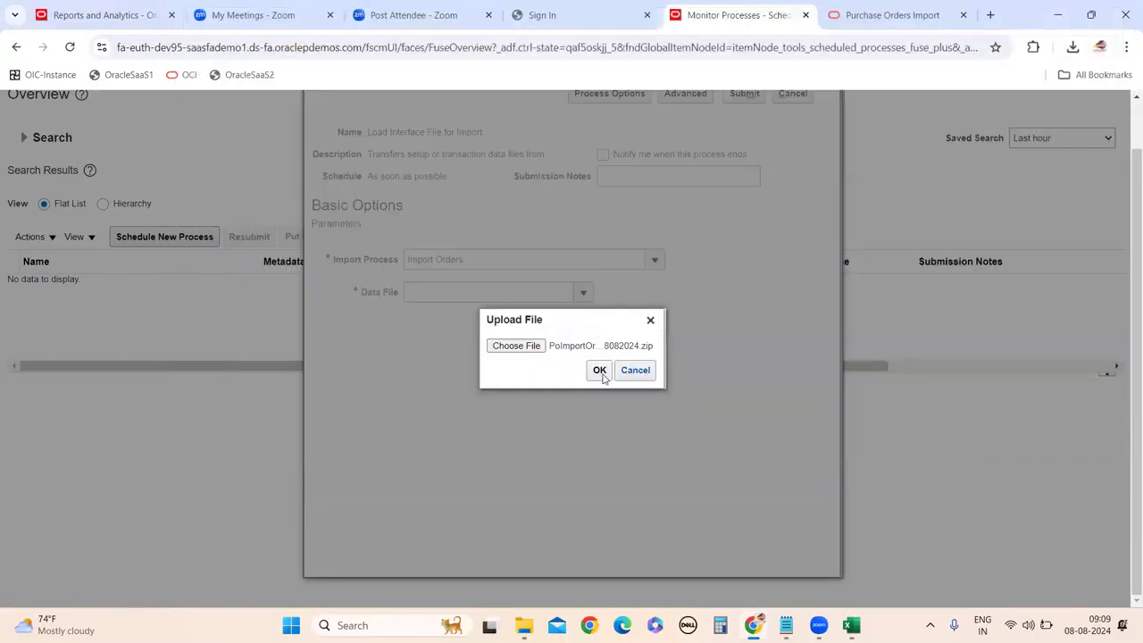
{"action": "left_click", "coordinate": [599, 369]}
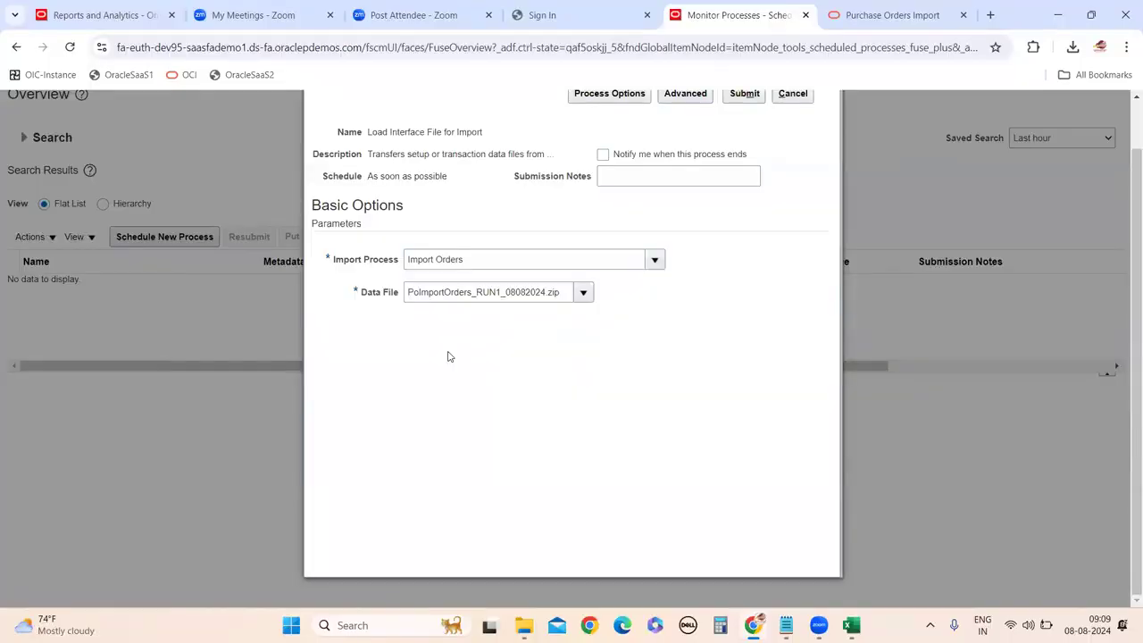
{"action": "left_click", "coordinate": [742, 94]}
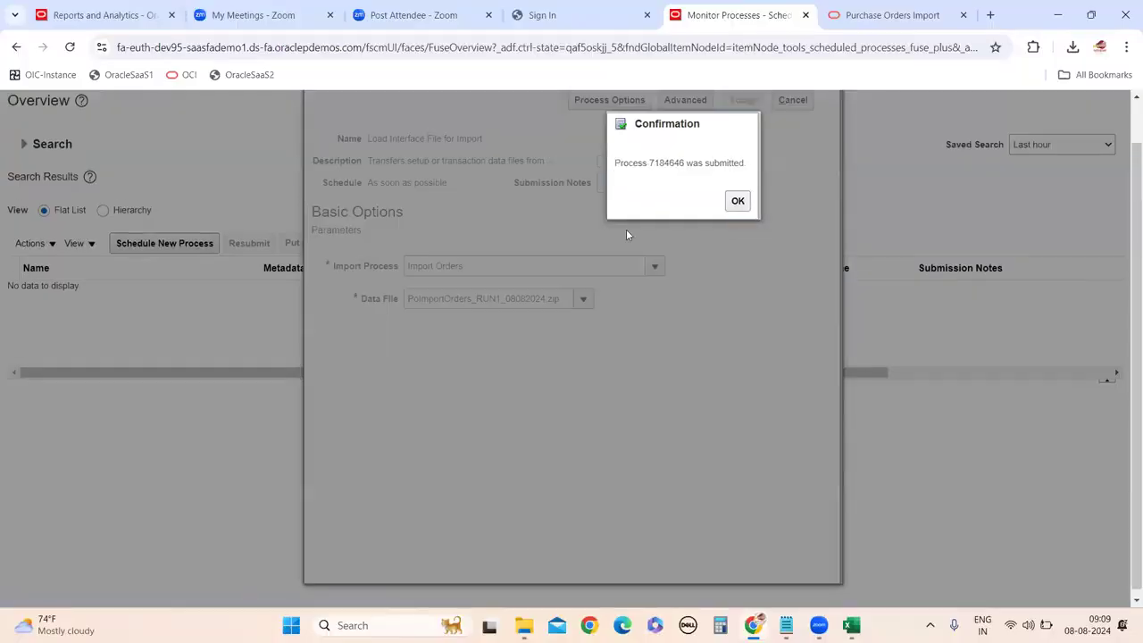
{"action": "left_click", "coordinate": [737, 202]}
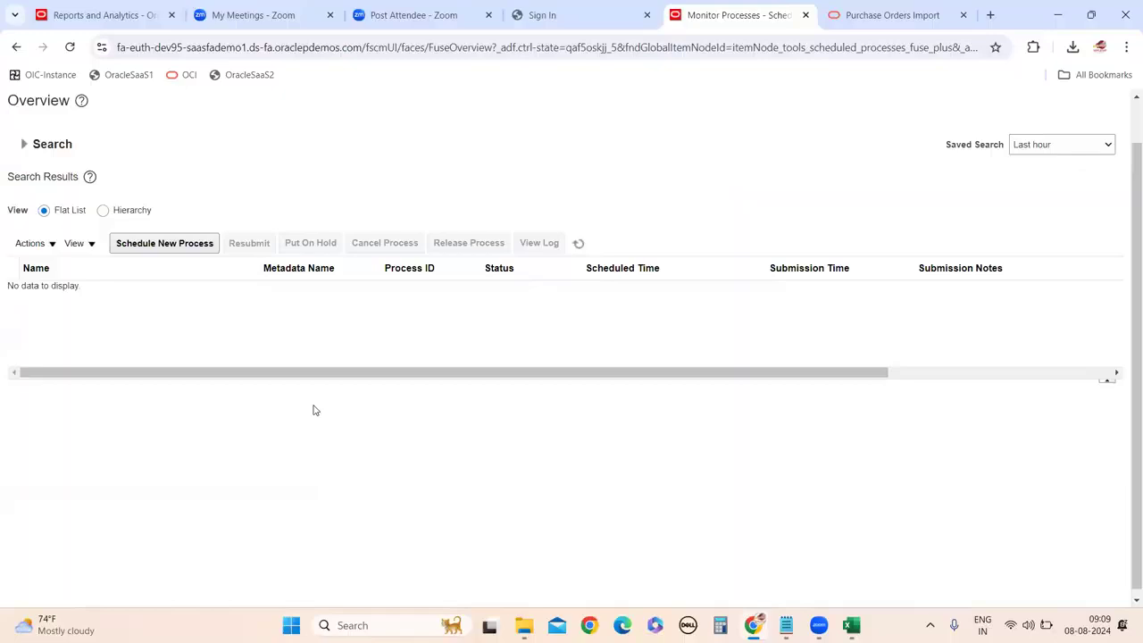
Open the DATALOAD_AUGUST_24 > FBDI folder and sort files newest first by date modified.
{"action": "key", "text": "super+d"}
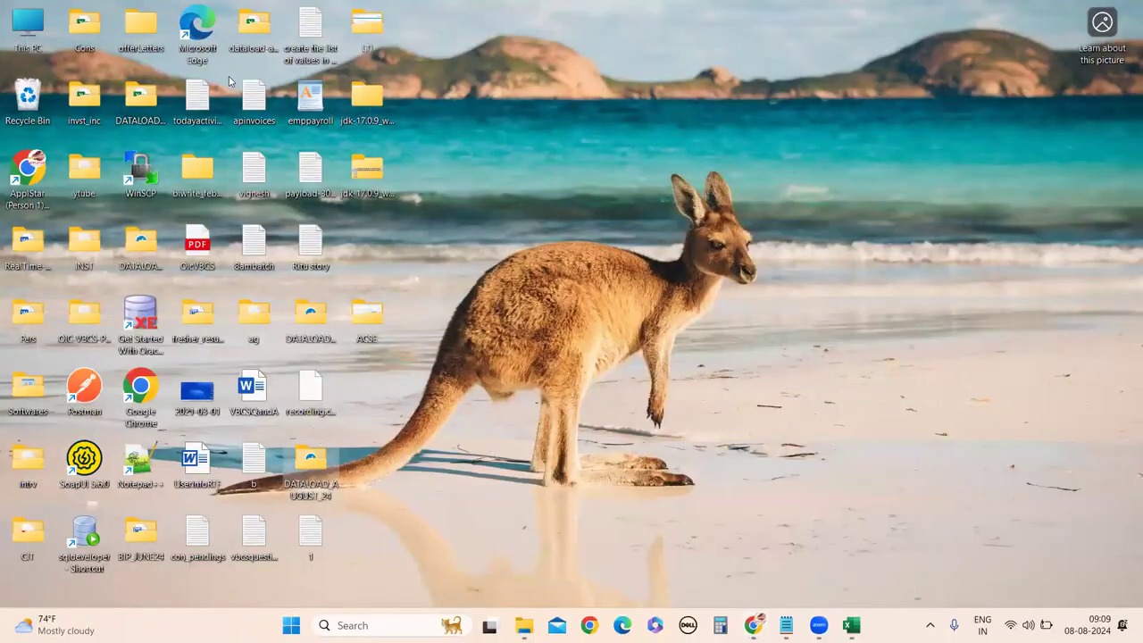
{"action": "left_click", "coordinate": [334, 382]}
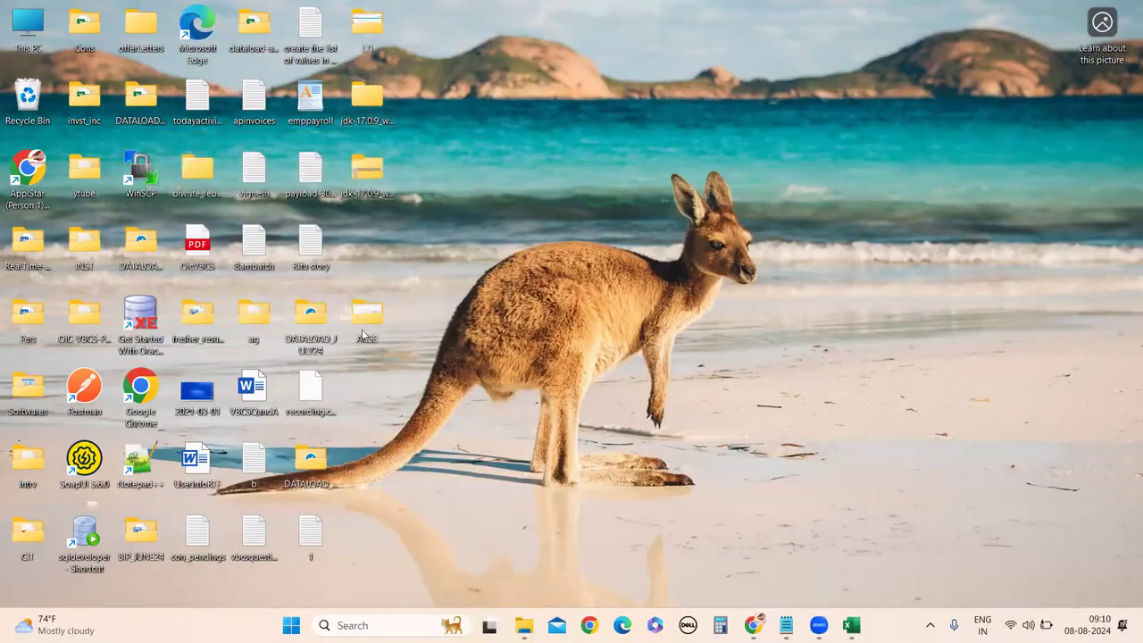
{"action": "double_click", "coordinate": [315, 480]}
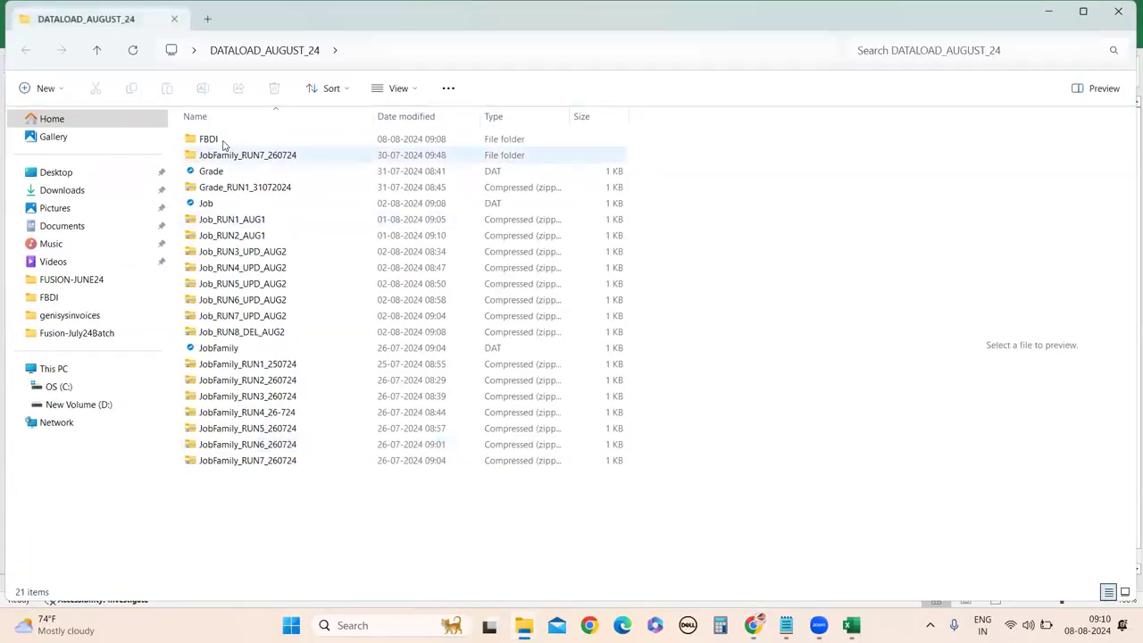
{"action": "double_click", "coordinate": [223, 146]}
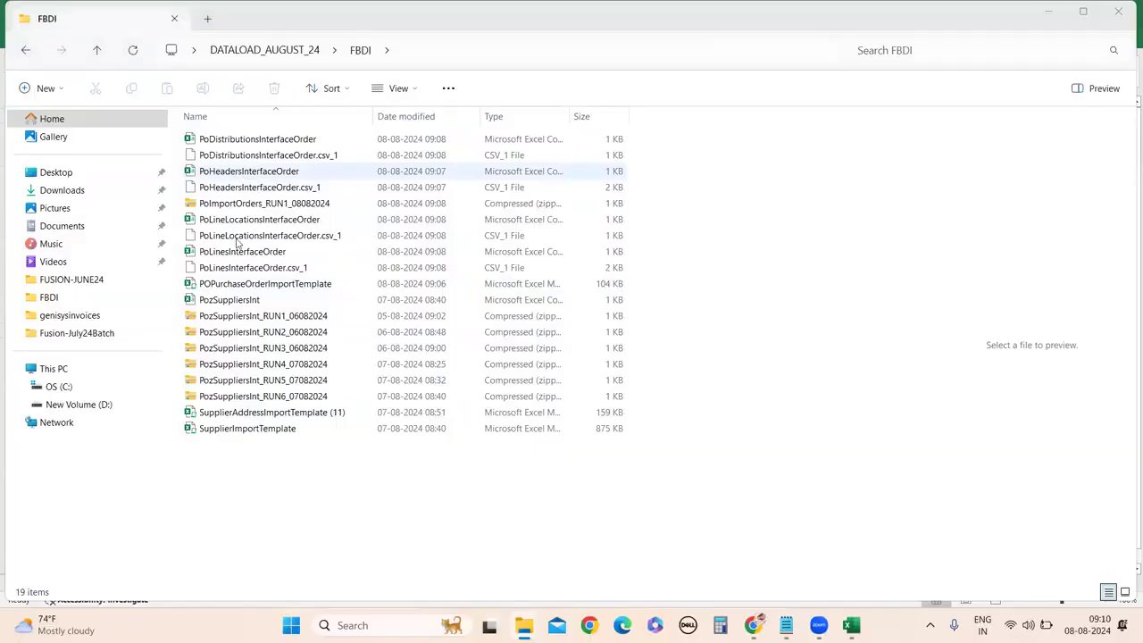
{"action": "left_click", "coordinate": [404, 116]}
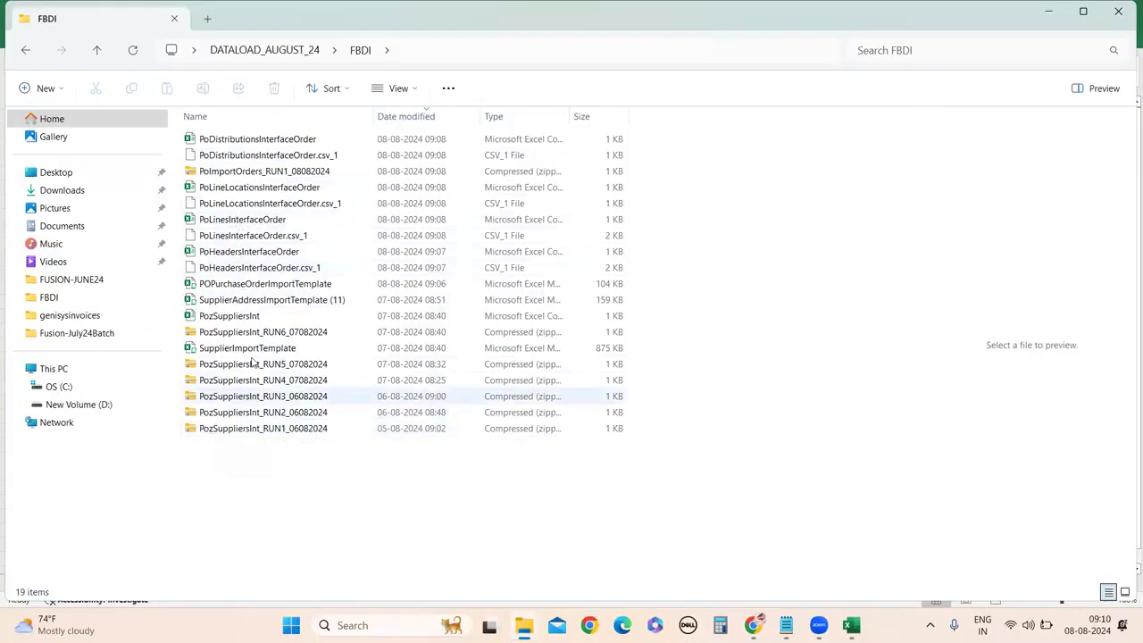
Extract PoImportOrders_RUN1_08082024.zip to a same-named folder and open it to view its four files.
{"action": "left_click", "coordinate": [245, 177]}
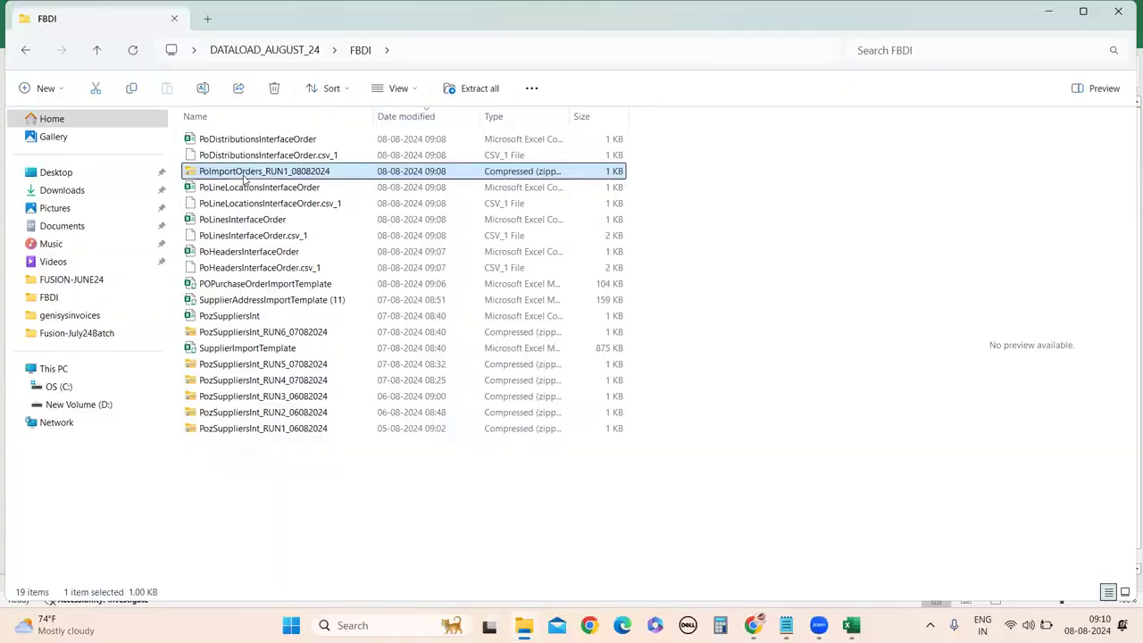
{"action": "right_click", "coordinate": [287, 177]}
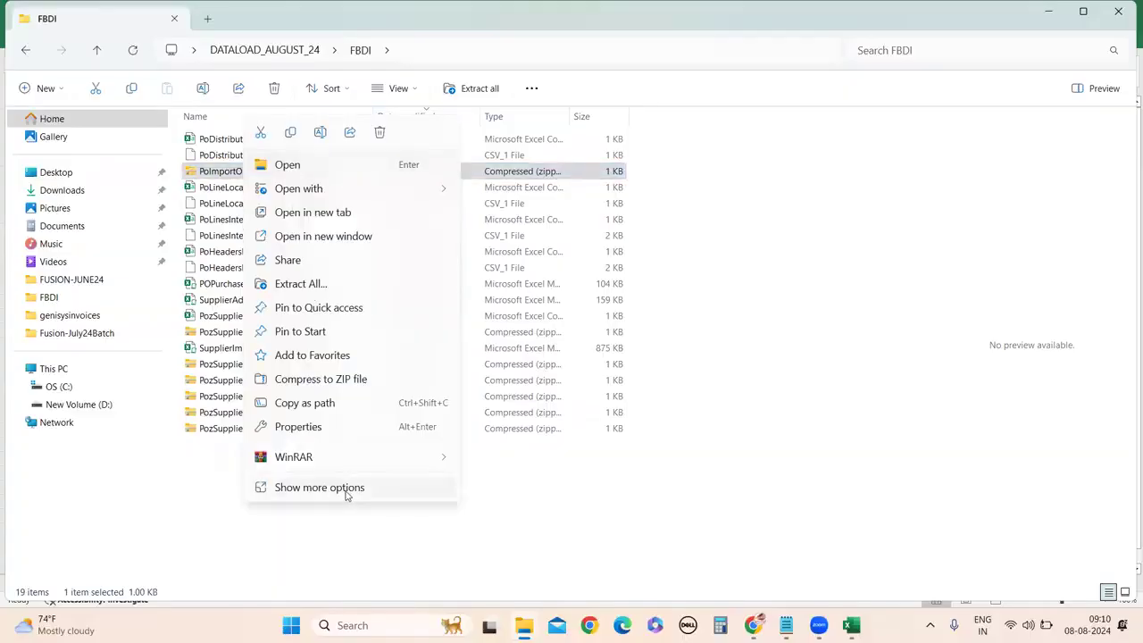
{"action": "left_click", "coordinate": [346, 490]}
{"action": "left_click", "coordinate": [332, 278]}
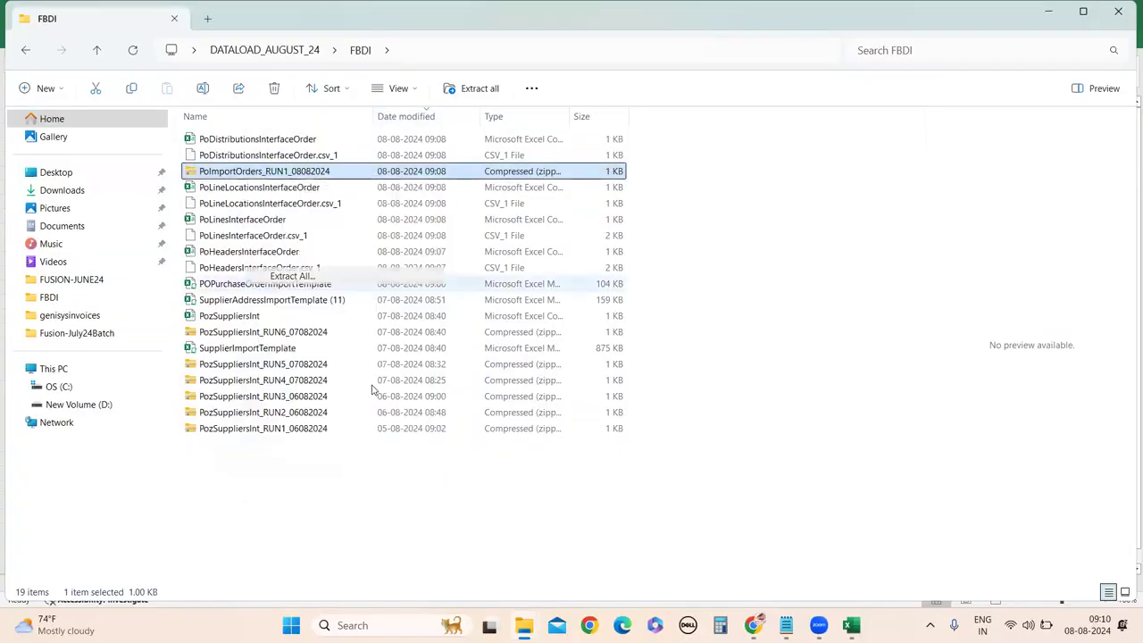
{"action": "left_click", "coordinate": [682, 457]}
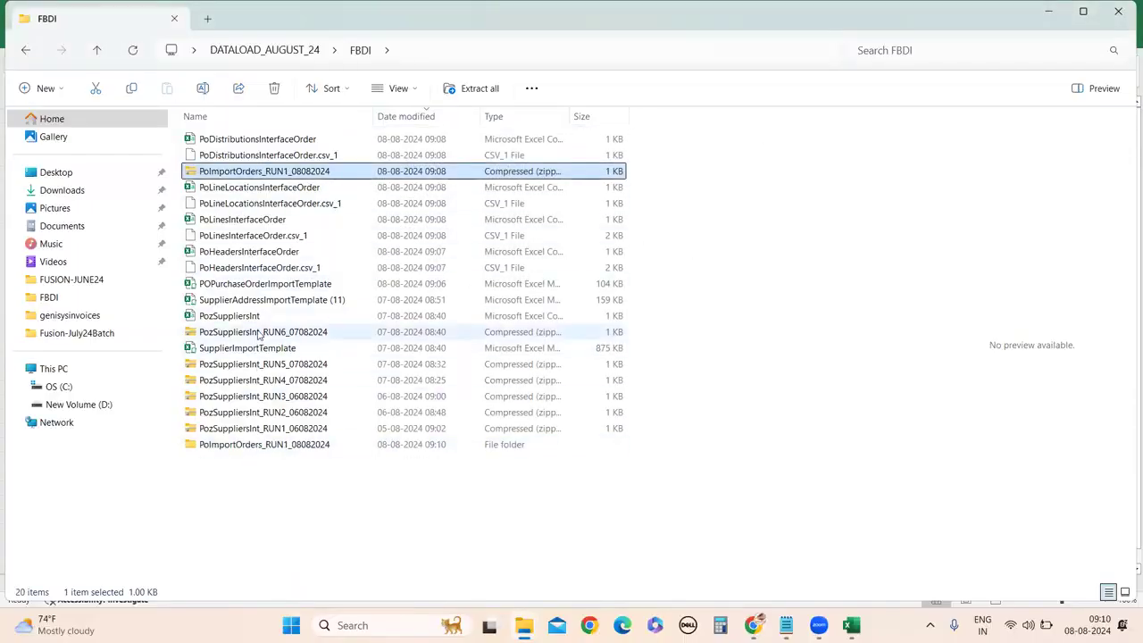
{"action": "double_click", "coordinate": [231, 450]}
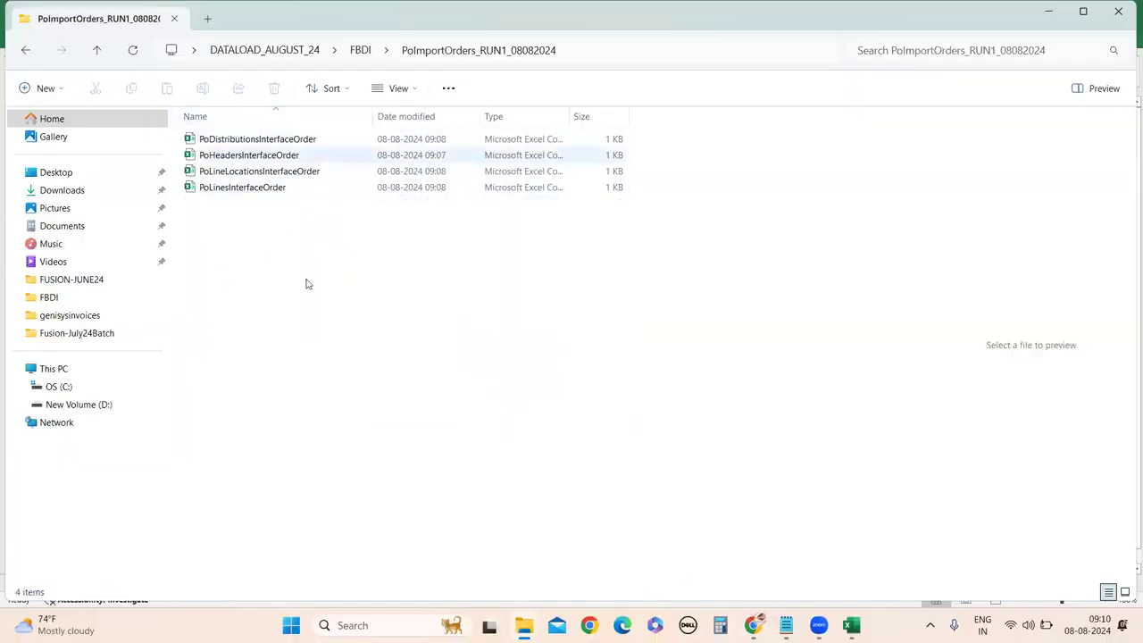
{"action": "mouse_move", "coordinate": [768, 623]}
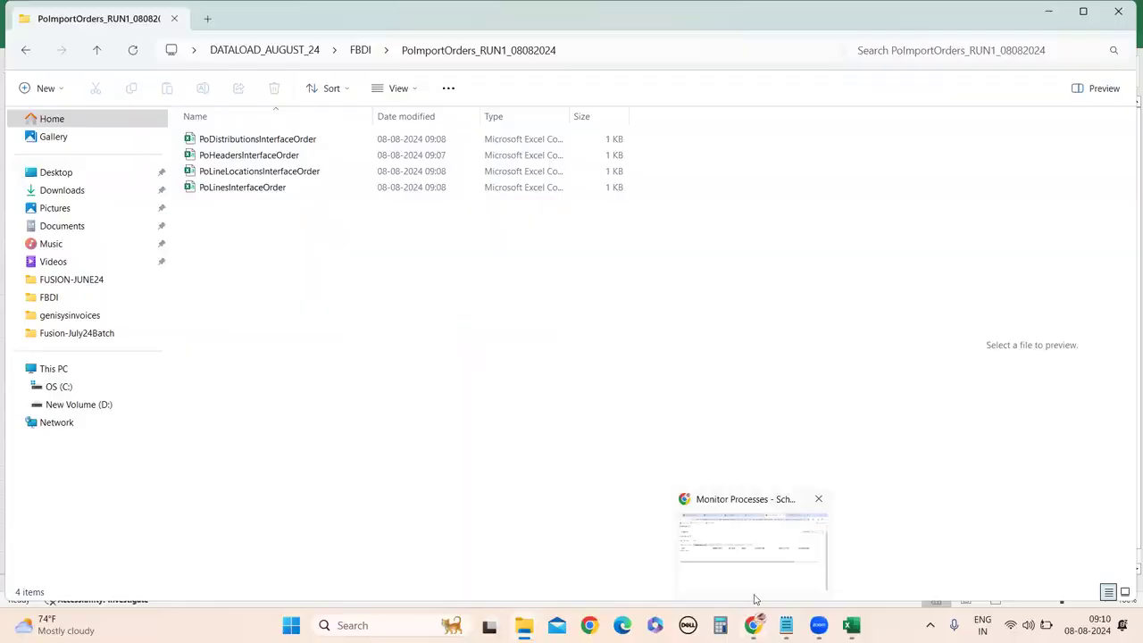
{"action": "left_click", "coordinate": [750, 580]}
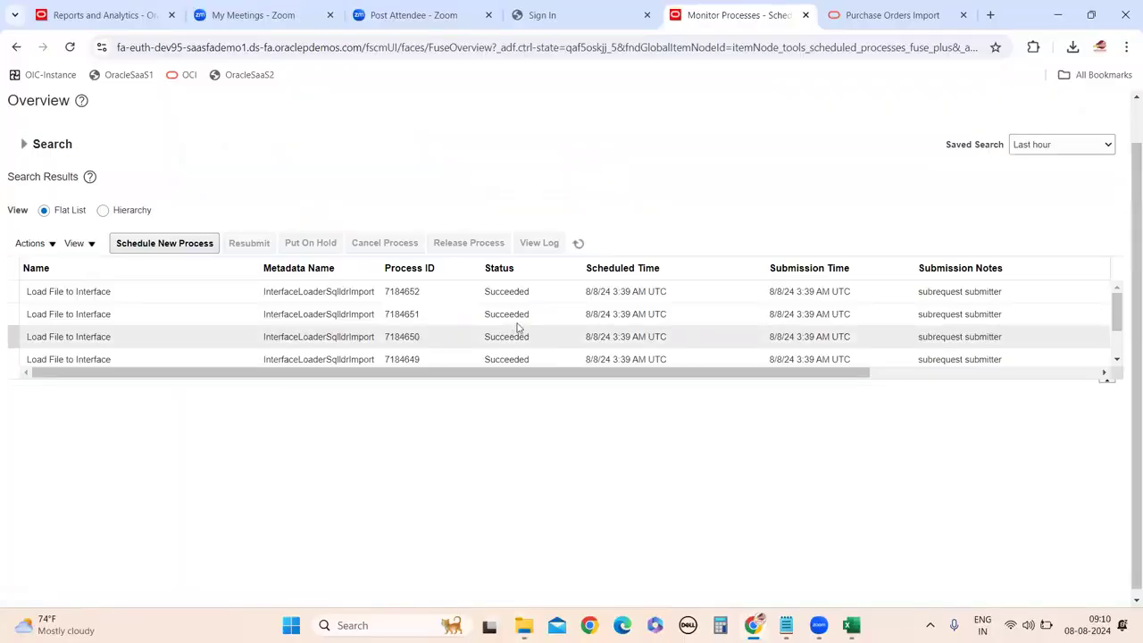
Inspect the Transfer File, Load Interface File for Import and 7184650 rows, confirming all Succeeded.
{"action": "scroll", "coordinate": [153, 355], "scroll_direction": "up", "scroll_amount": 1}
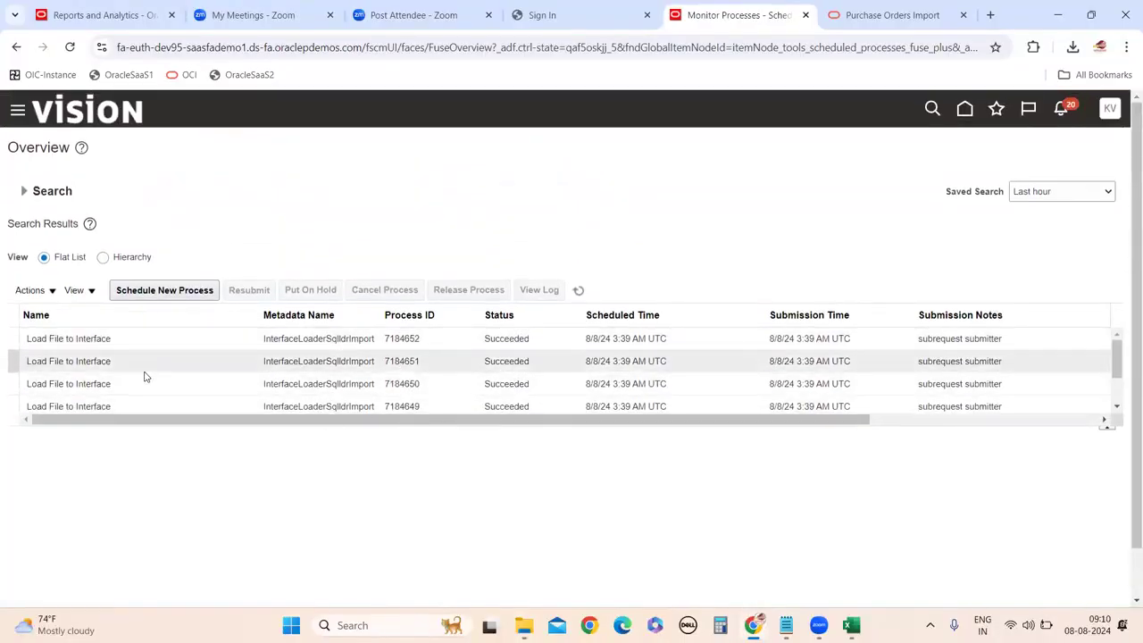
{"action": "scroll", "coordinate": [149, 385], "scroll_direction": "down", "scroll_amount": 3}
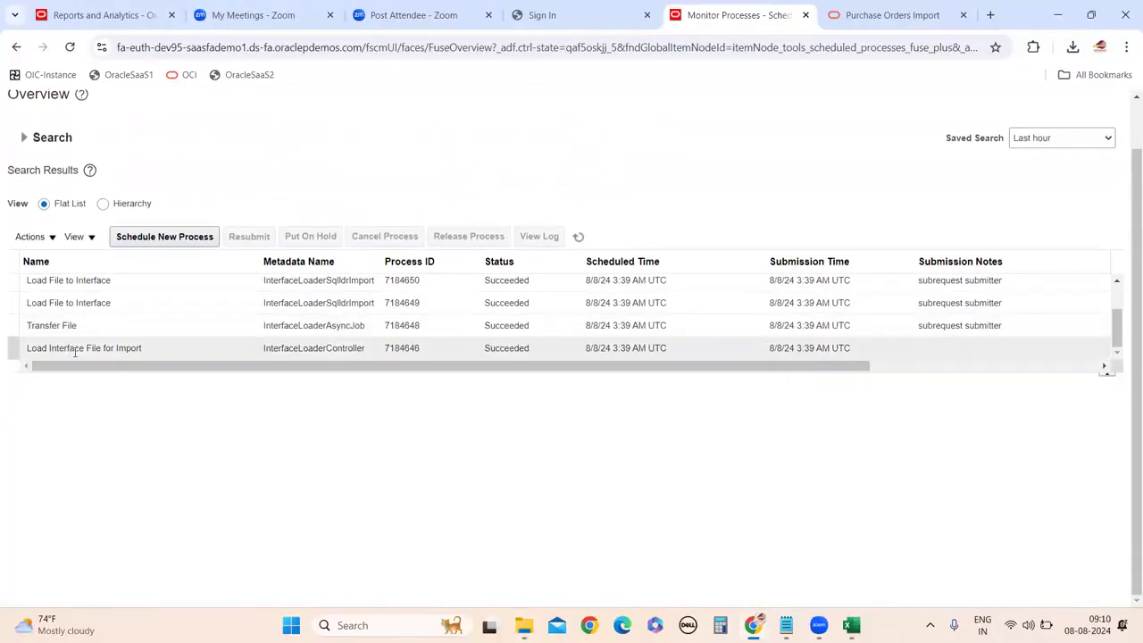
{"action": "scroll", "coordinate": [170, 367], "scroll_direction": "up", "scroll_amount": 2}
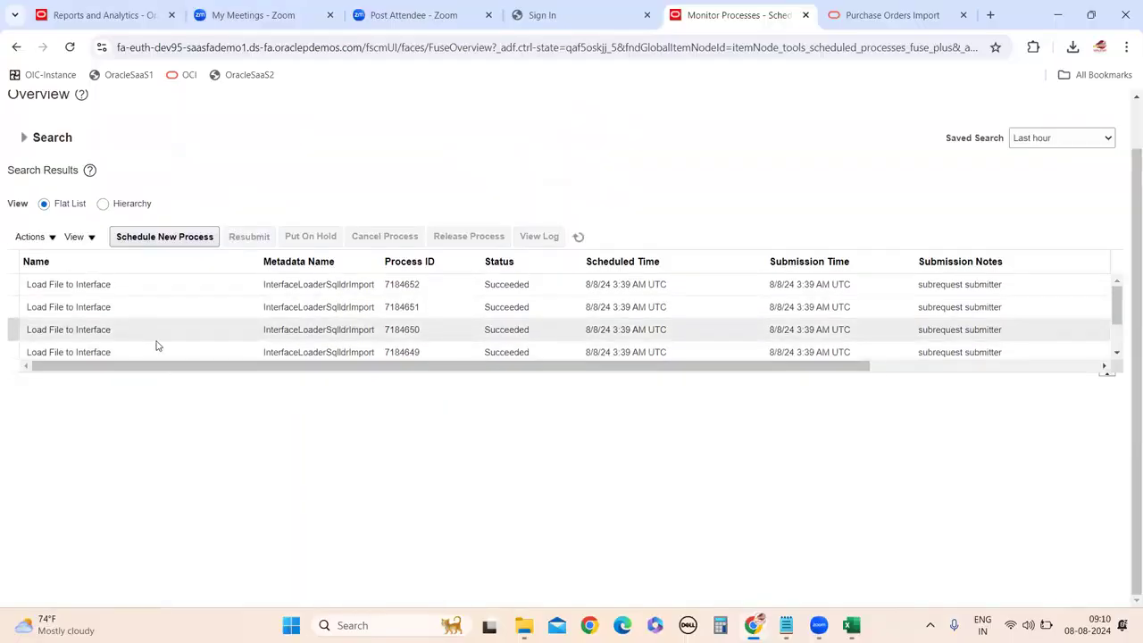
{"action": "scroll", "coordinate": [156, 345], "scroll_direction": "down", "scroll_amount": 2}
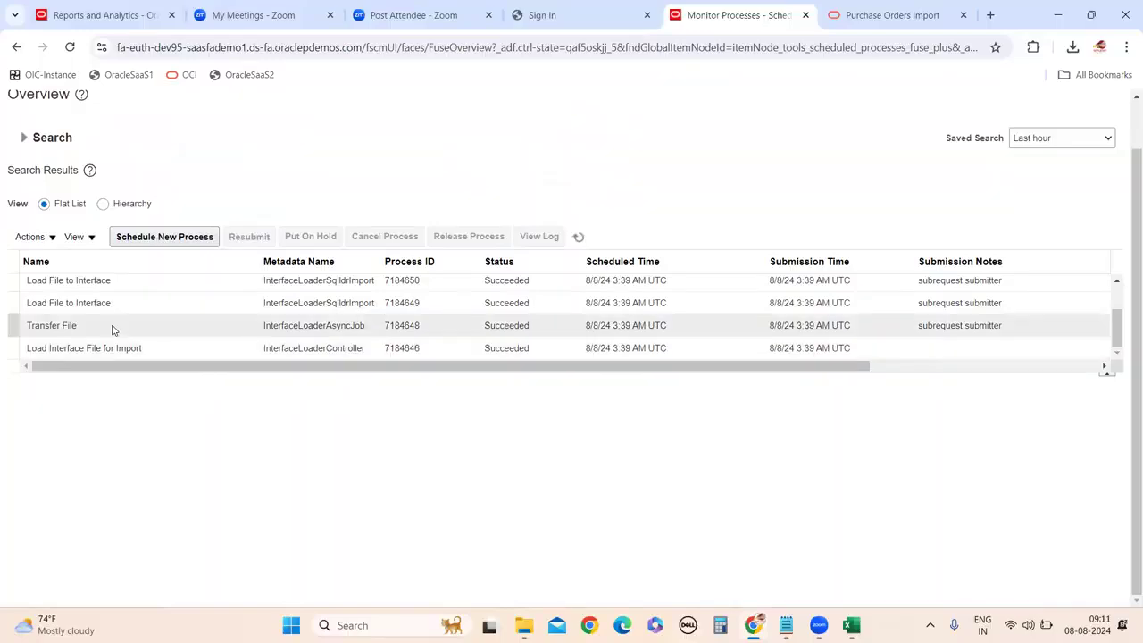
{"action": "left_click", "coordinate": [57, 327]}
{"action": "left_click", "coordinate": [100, 348]}
{"action": "scroll", "coordinate": [158, 330], "scroll_direction": "up", "scroll_amount": 3}
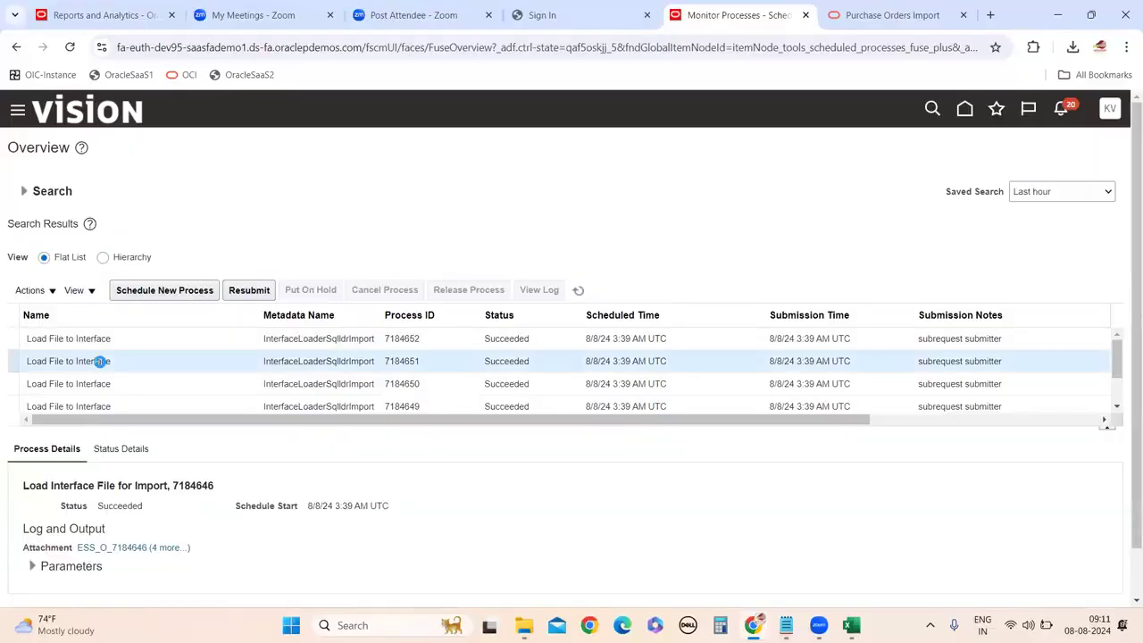
{"action": "left_click", "coordinate": [96, 384]}
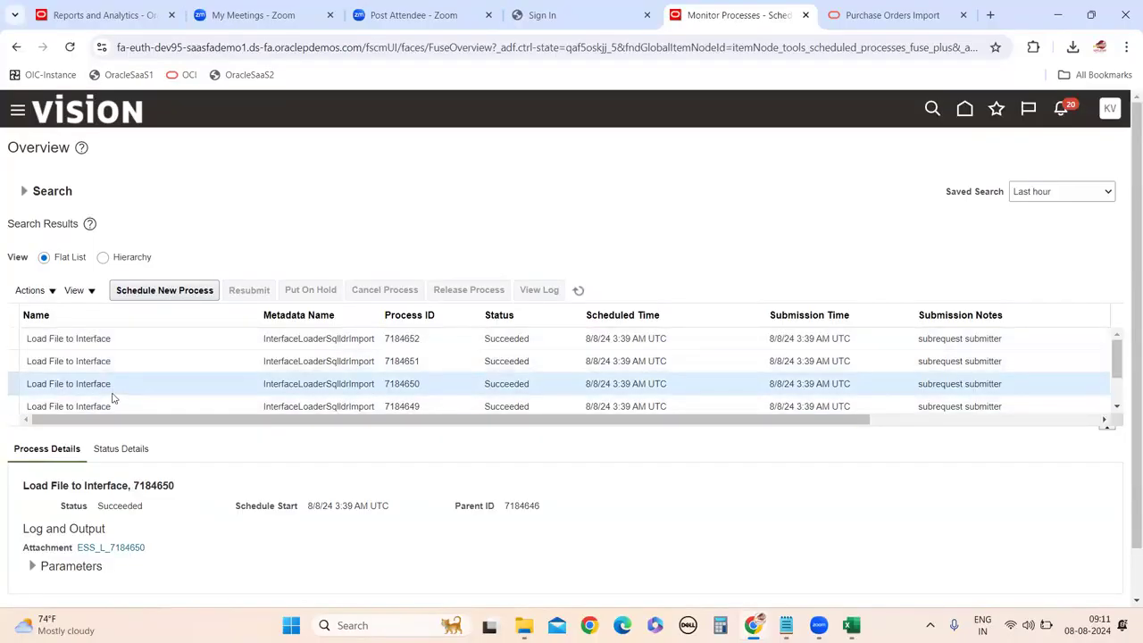
{"action": "left_click", "coordinate": [16, 113]}
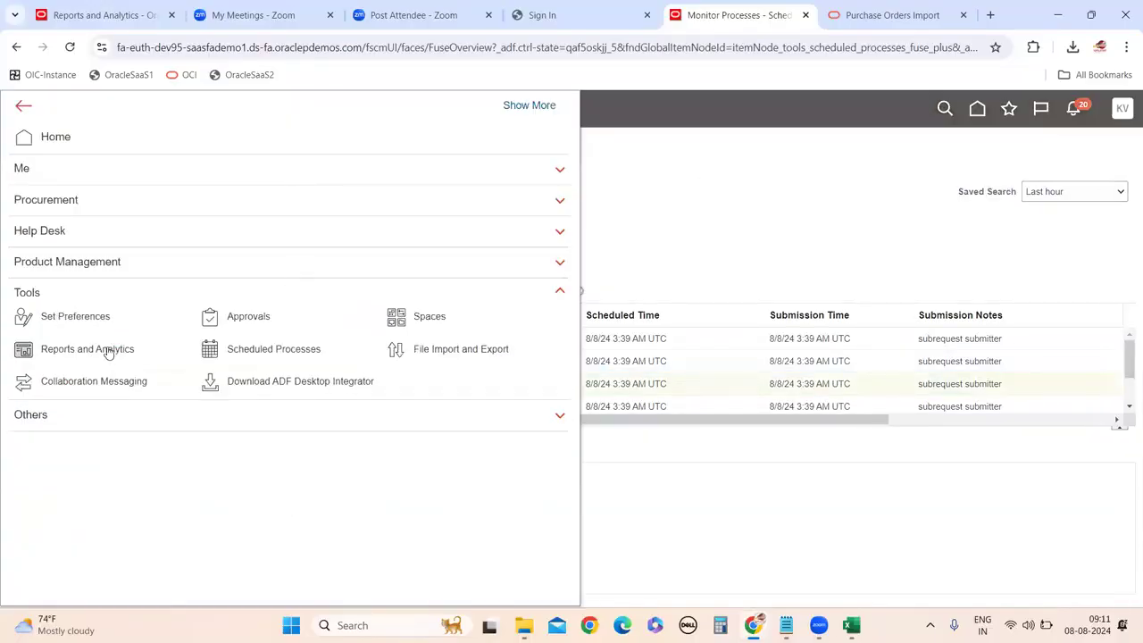
Search the job names for Import Order and choose Import Orders as the new scheduled job.
{"action": "left_click", "coordinate": [678, 241]}
{"action": "left_click", "coordinate": [129, 290]}
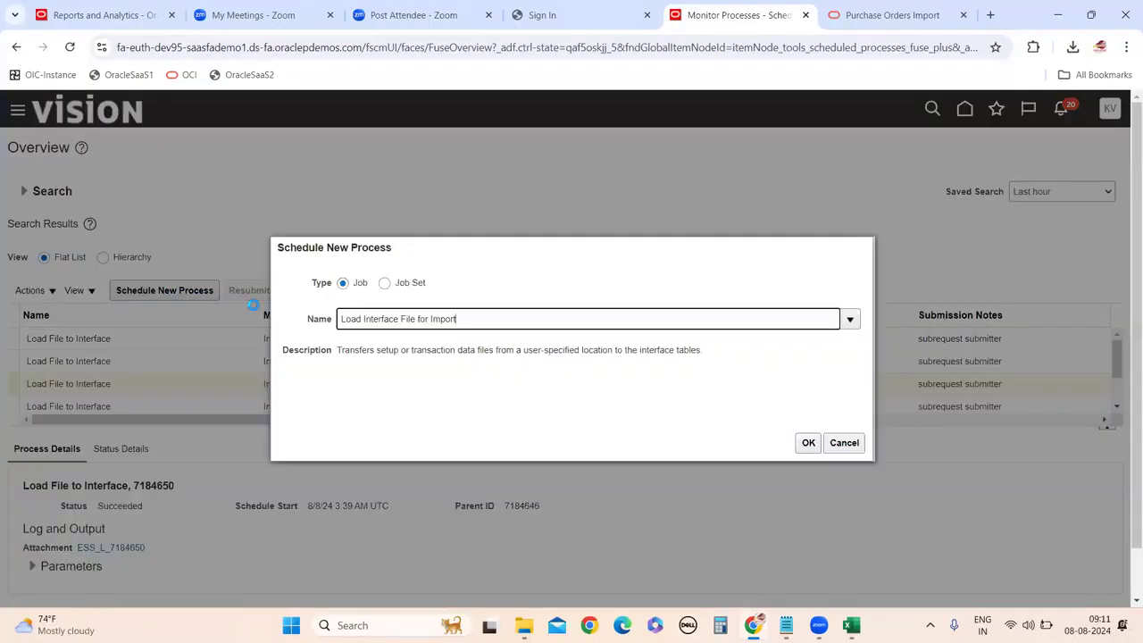
{"action": "type", "text": "Import"}
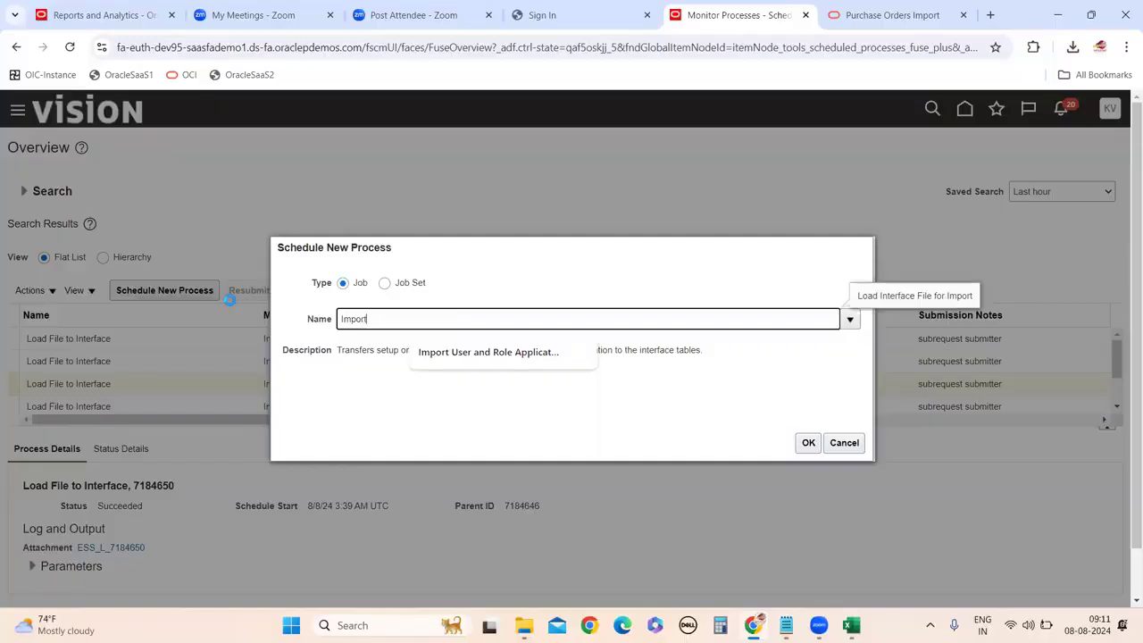
{"action": "key", "text": "Tab"}
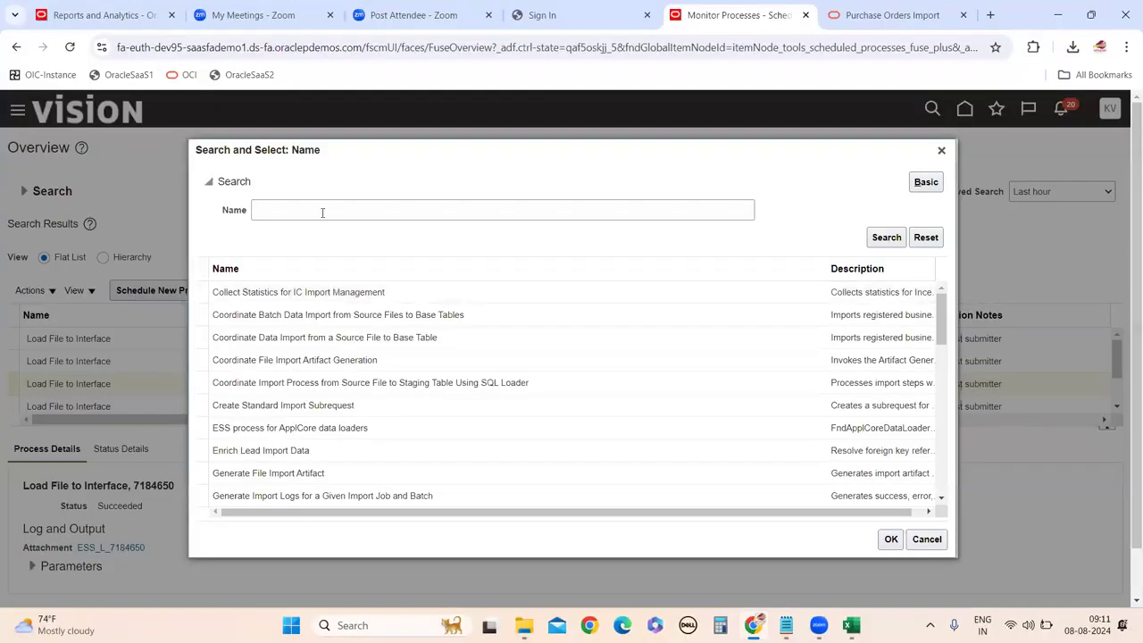
{"action": "left_click", "coordinate": [323, 211]}
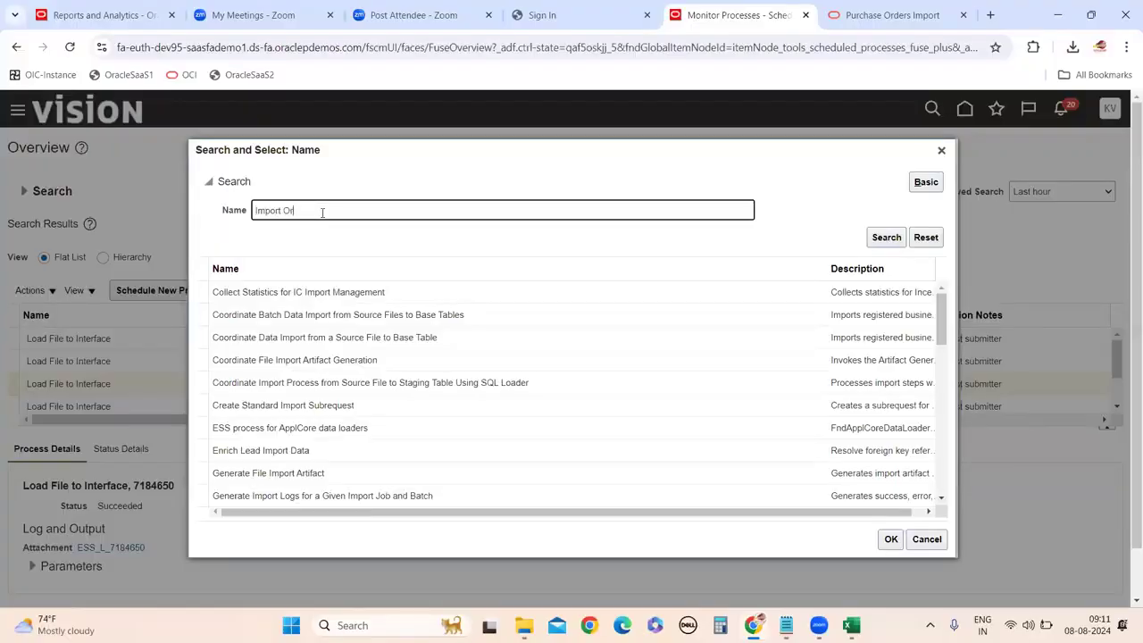
{"action": "left_click", "coordinate": [868, 239]}
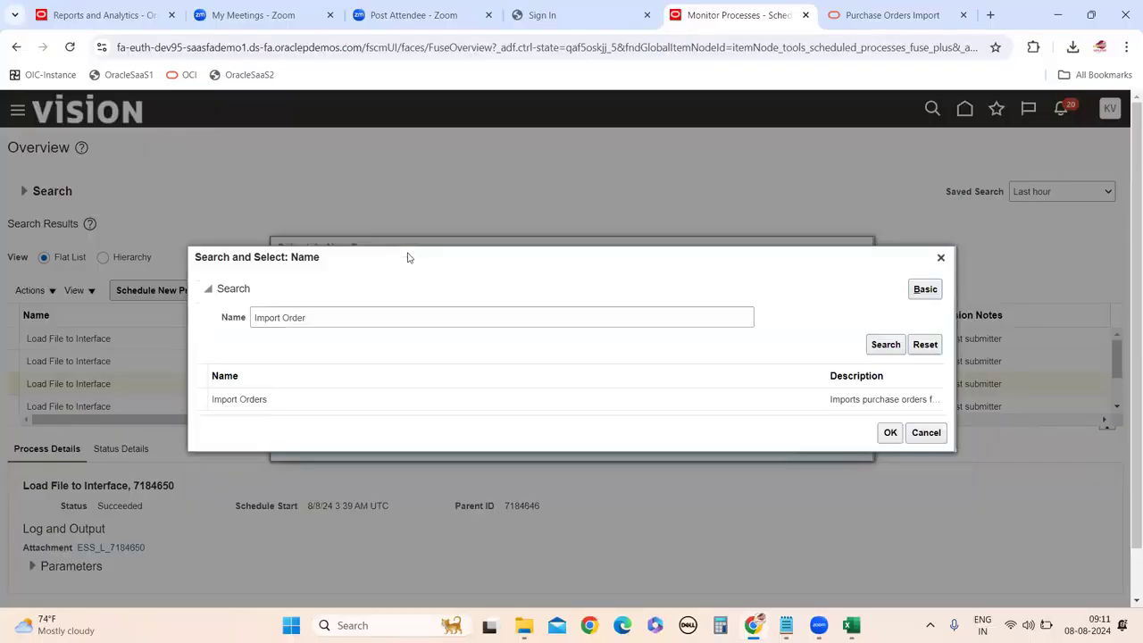
{"action": "left_click", "coordinate": [296, 399]}
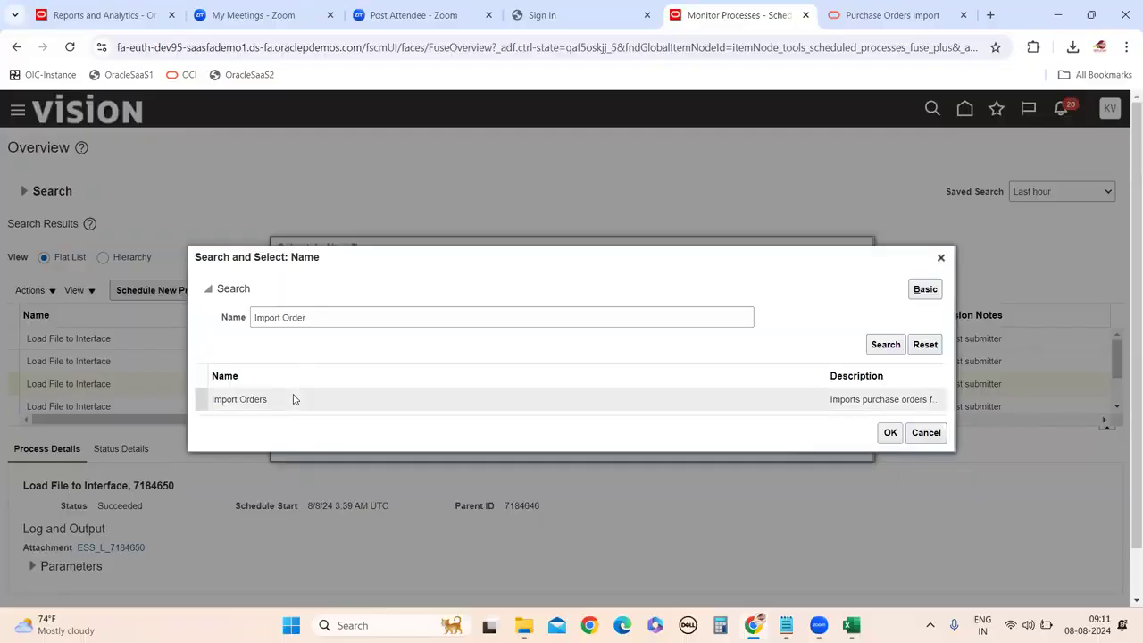
{"action": "left_click", "coordinate": [887, 433]}
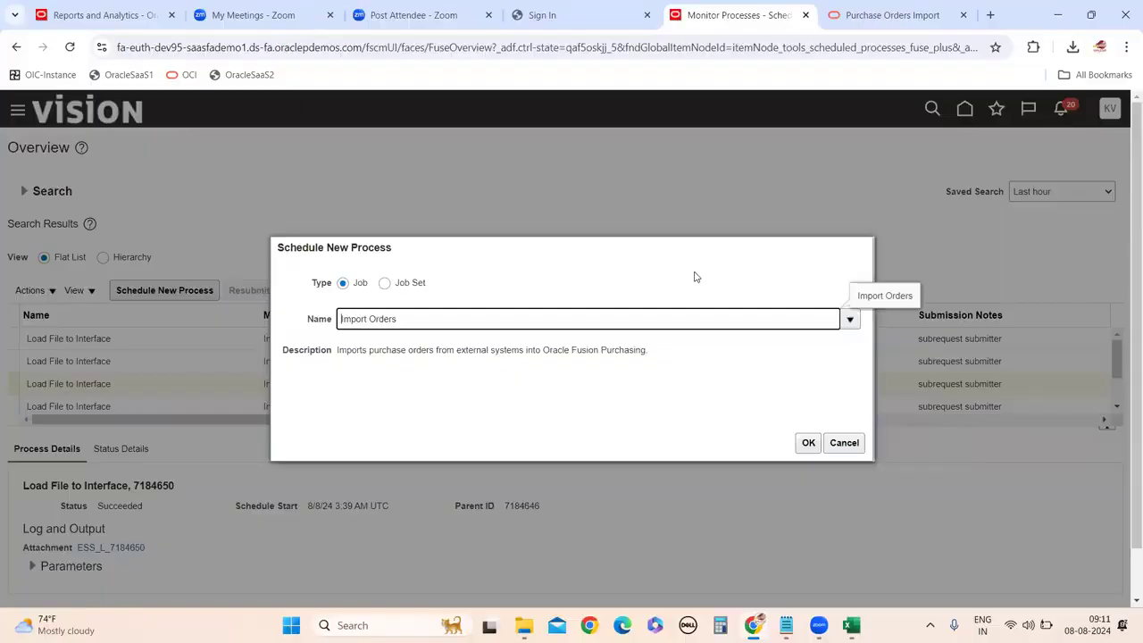
{"action": "left_click", "coordinate": [808, 442]}
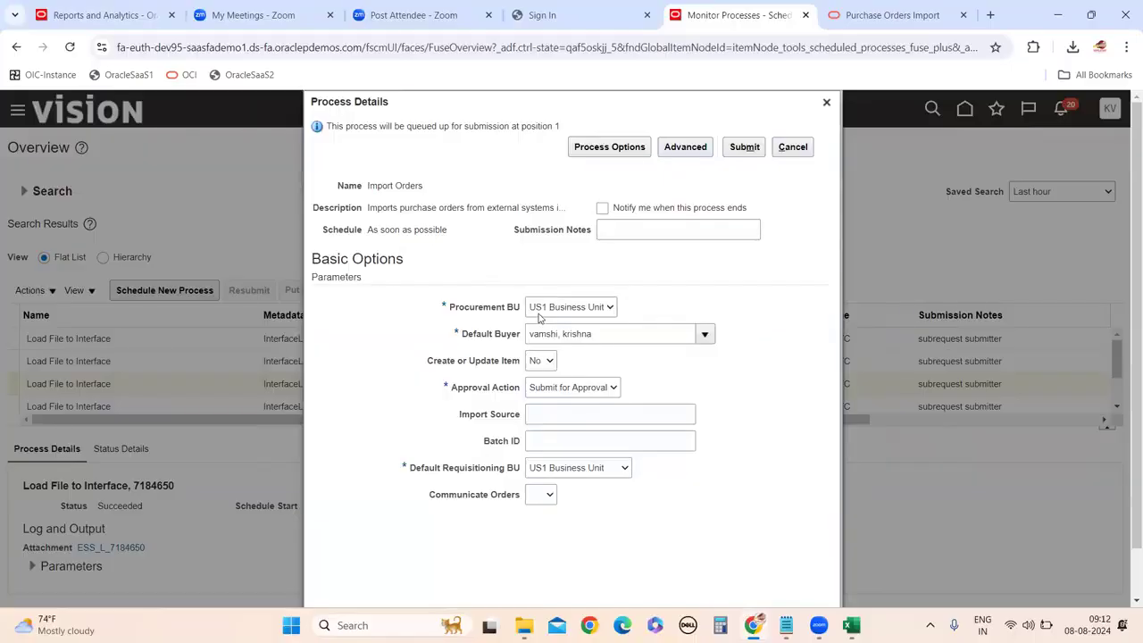
Submit the Import Orders job with approval action Submit for Approval and Batch ID 2000.
{"action": "left_click", "coordinate": [584, 387]}
{"action": "left_click", "coordinate": [562, 402]}
{"action": "left_click", "coordinate": [561, 443]}
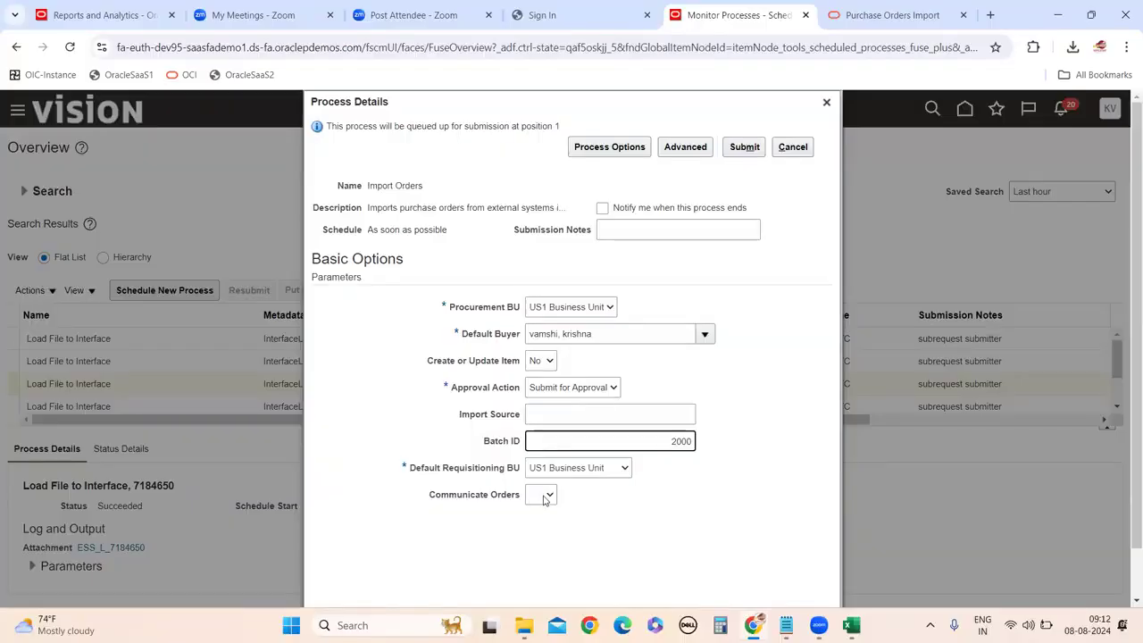
{"action": "left_click", "coordinate": [648, 527]}
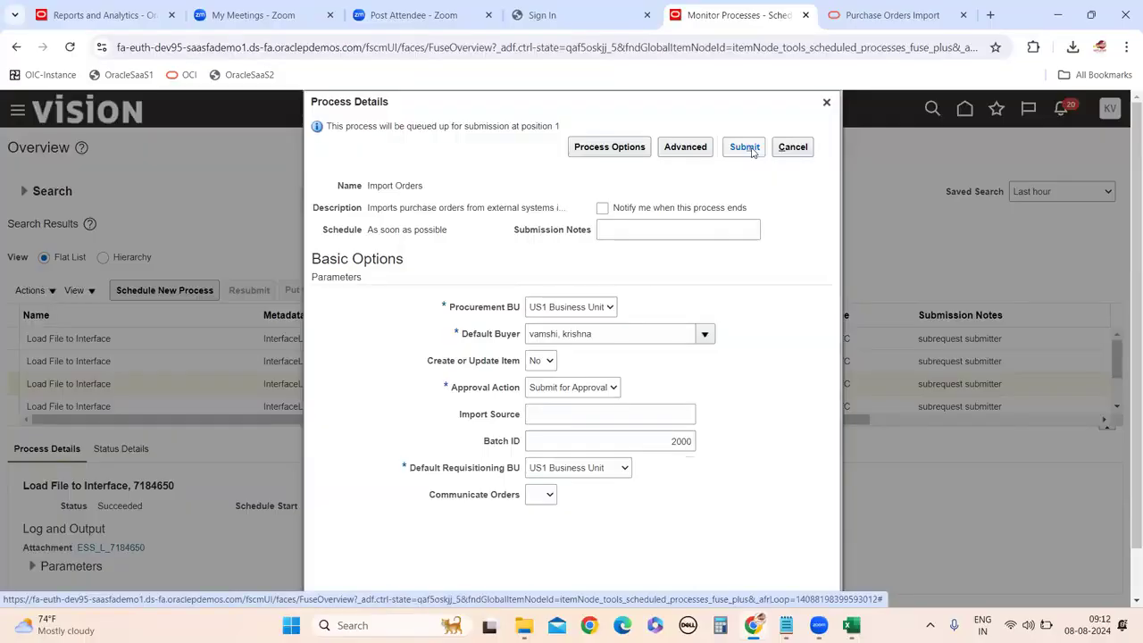
{"action": "left_click", "coordinate": [752, 151]}
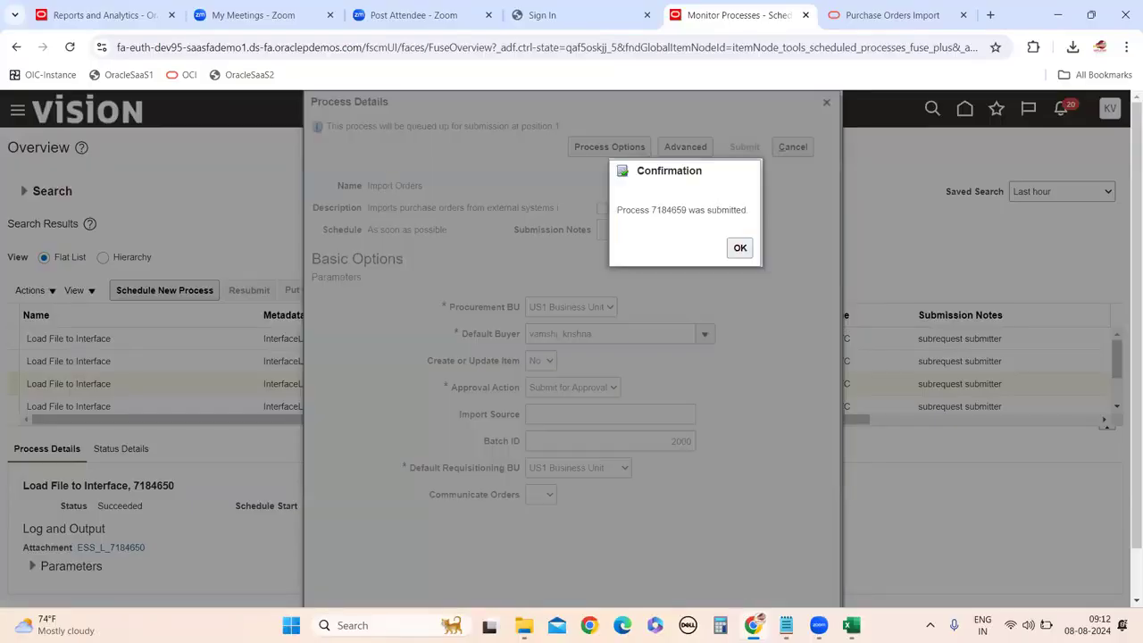
{"action": "left_click", "coordinate": [852, 625]}
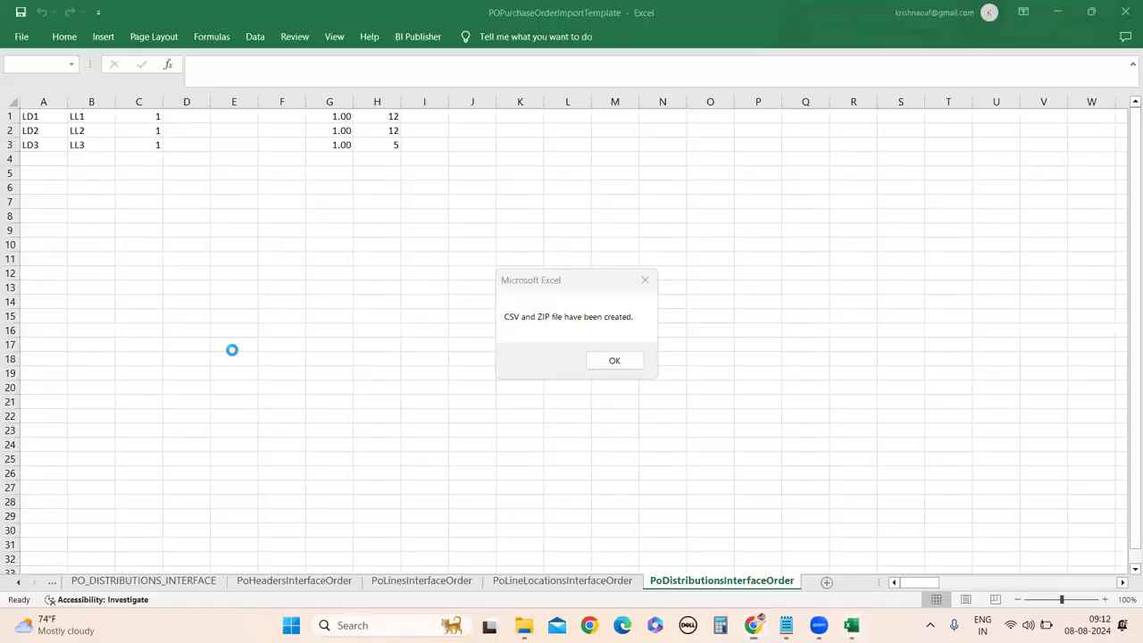
Dismiss the CSV and ZIP message and review the PO_HEADERS_INTERFACE sheet in Excel.
{"action": "left_click", "coordinate": [611, 361]}
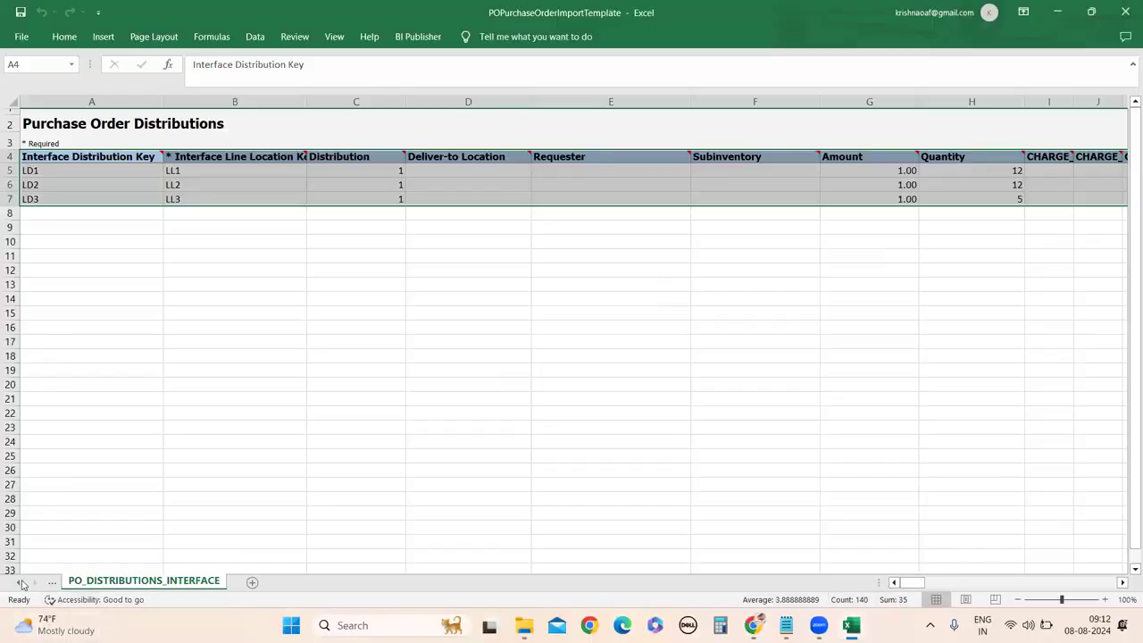
{"action": "left_click", "coordinate": [18, 583]}
{"action": "left_click", "coordinate": [18, 583]}
{"action": "left_click", "coordinate": [18, 583]}
{"action": "left_click", "coordinate": [18, 583]}
{"action": "left_click", "coordinate": [294, 581]}
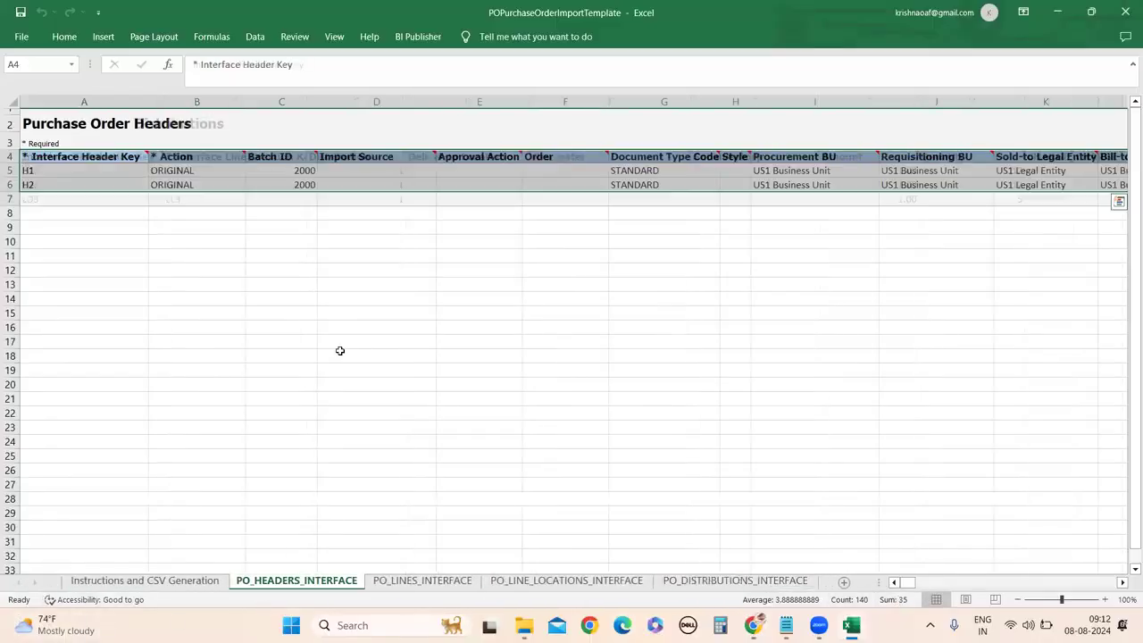
Select process number 7184659 in the browser's submission confirmation.
{"action": "mouse_move", "coordinate": [752, 625]}
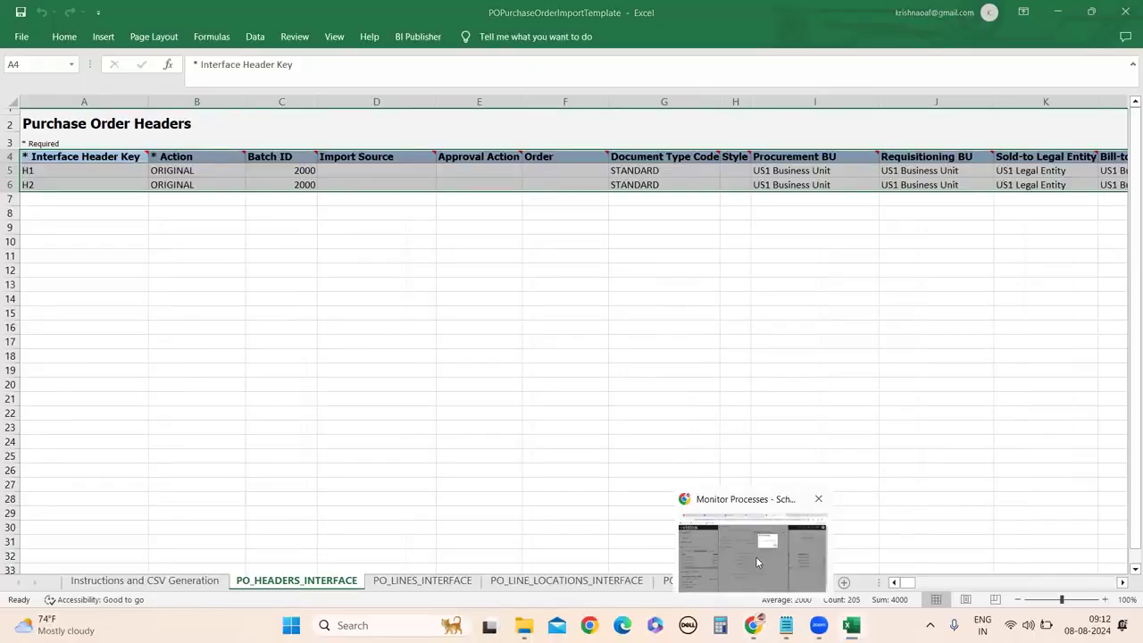
{"action": "left_click", "coordinate": [755, 557]}
{"action": "double_click", "coordinate": [675, 212]}
{"action": "key", "text": "ctrl+c"}
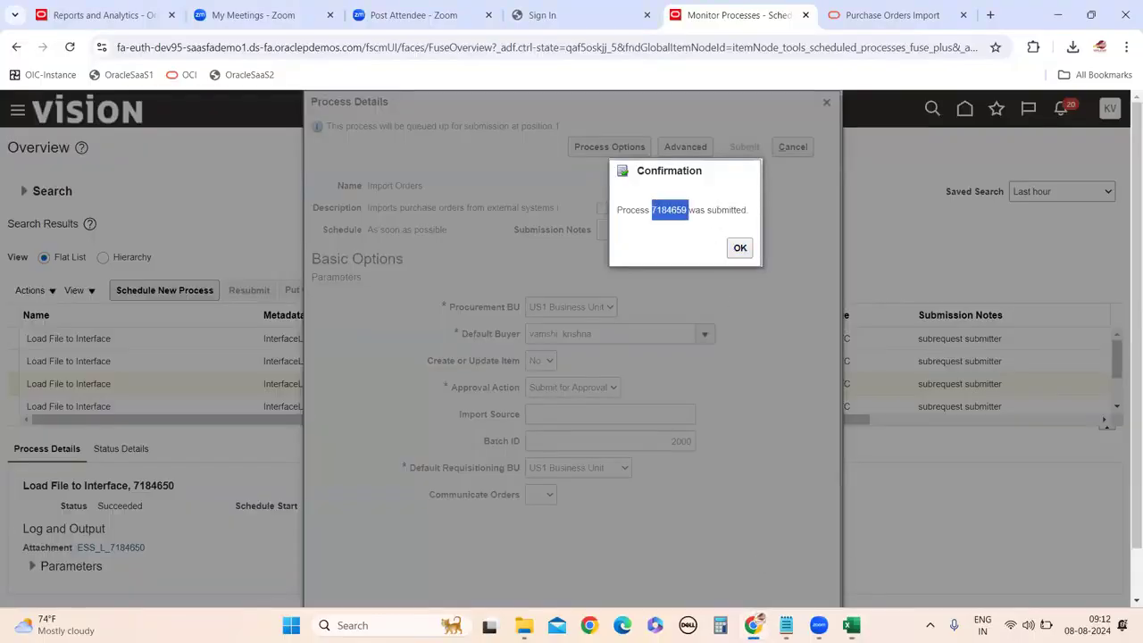
Paste process number 7184659 on a new Notepad line, then close the Fusion confirmation.
{"action": "mouse_move", "coordinate": [786, 625]}
{"action": "left_click", "coordinate": [788, 562]}
{"action": "key", "text": "Return"}
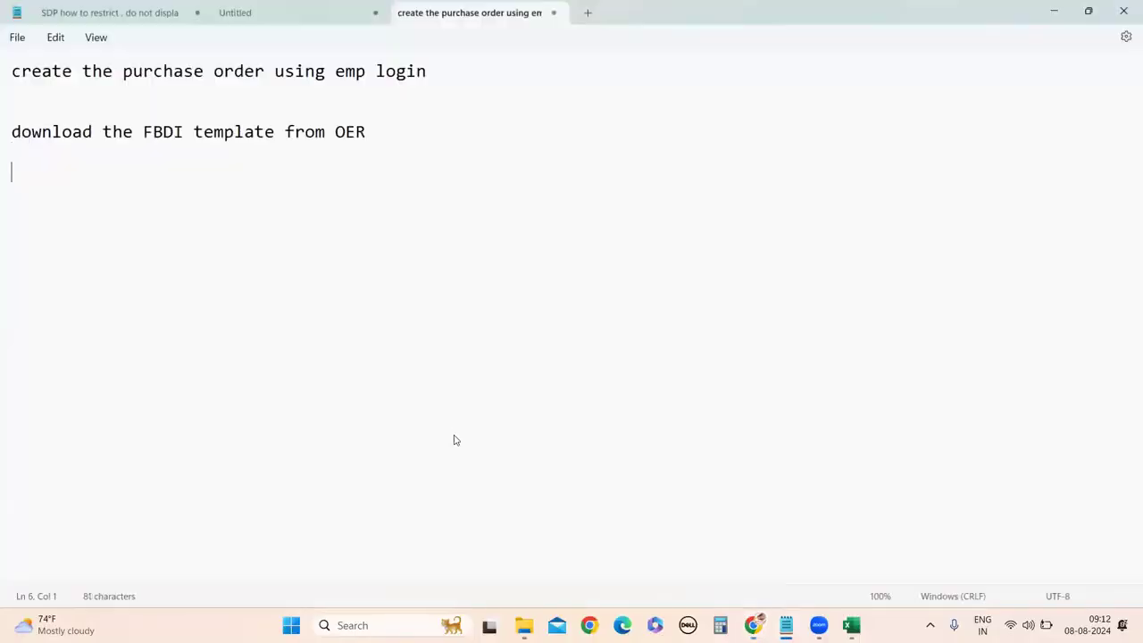
{"action": "key", "text": "ctrl+v"}
{"action": "key", "text": "alt+Tab"}
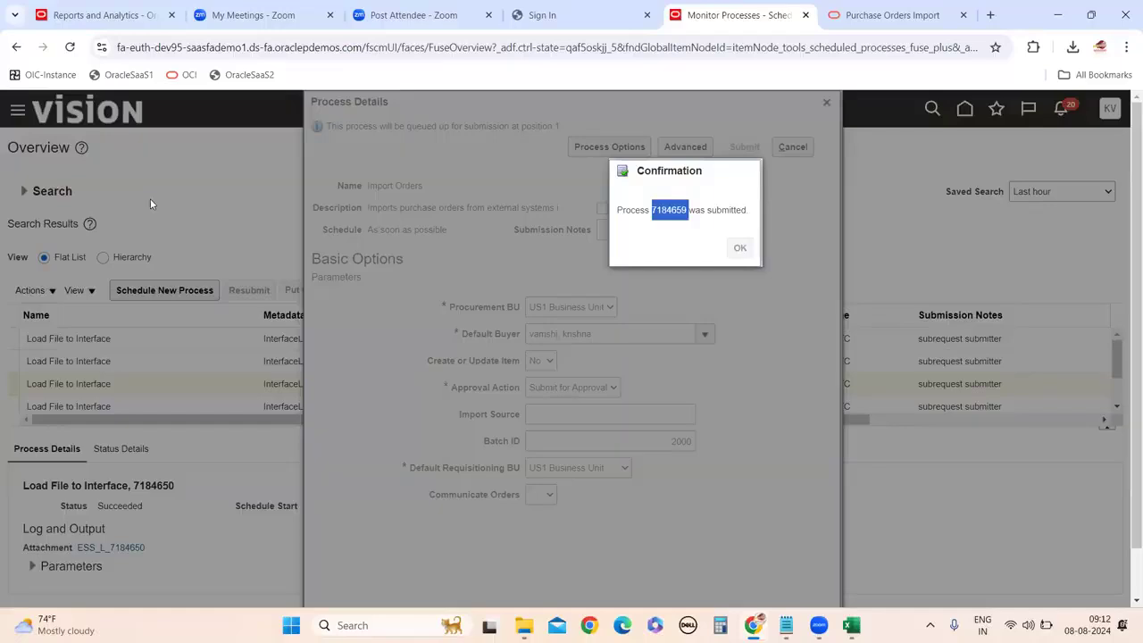
{"action": "key", "text": "Return"}
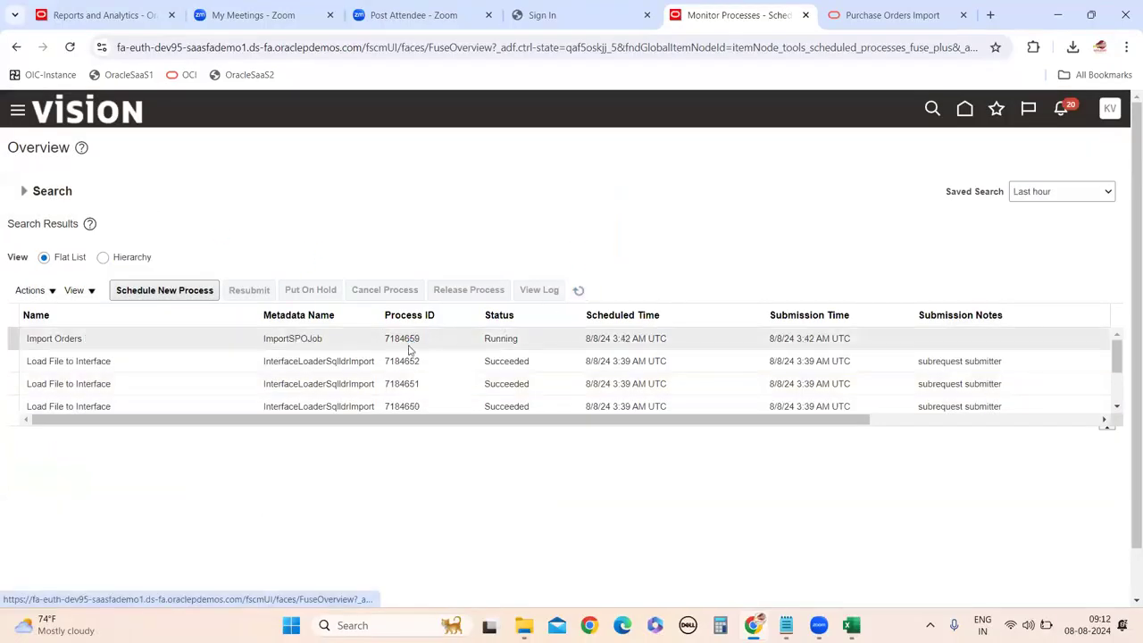
Refresh Monitor Processes repeatedly until Import Orders 7184659 appears in the list.
{"action": "left_click", "coordinate": [578, 290]}
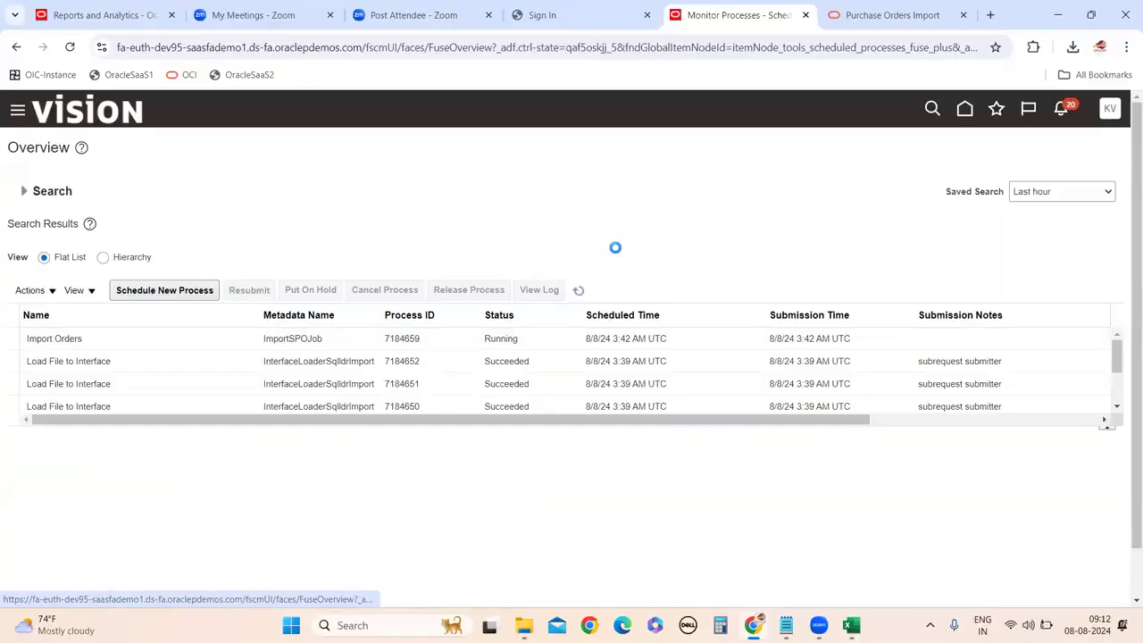
{"action": "left_click", "coordinate": [578, 290]}
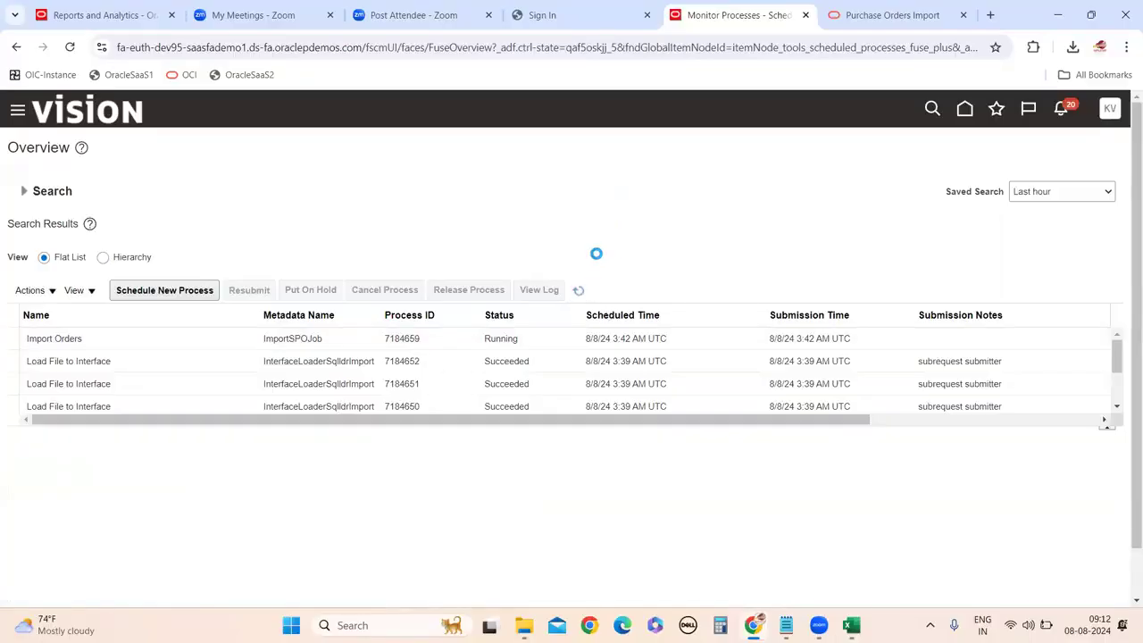
{"action": "left_click", "coordinate": [578, 290]}
{"action": "left_click", "coordinate": [579, 291]}
{"action": "left_click", "coordinate": [579, 291]}
{"action": "left_click", "coordinate": [579, 290]}
{"action": "left_click", "coordinate": [578, 291]}
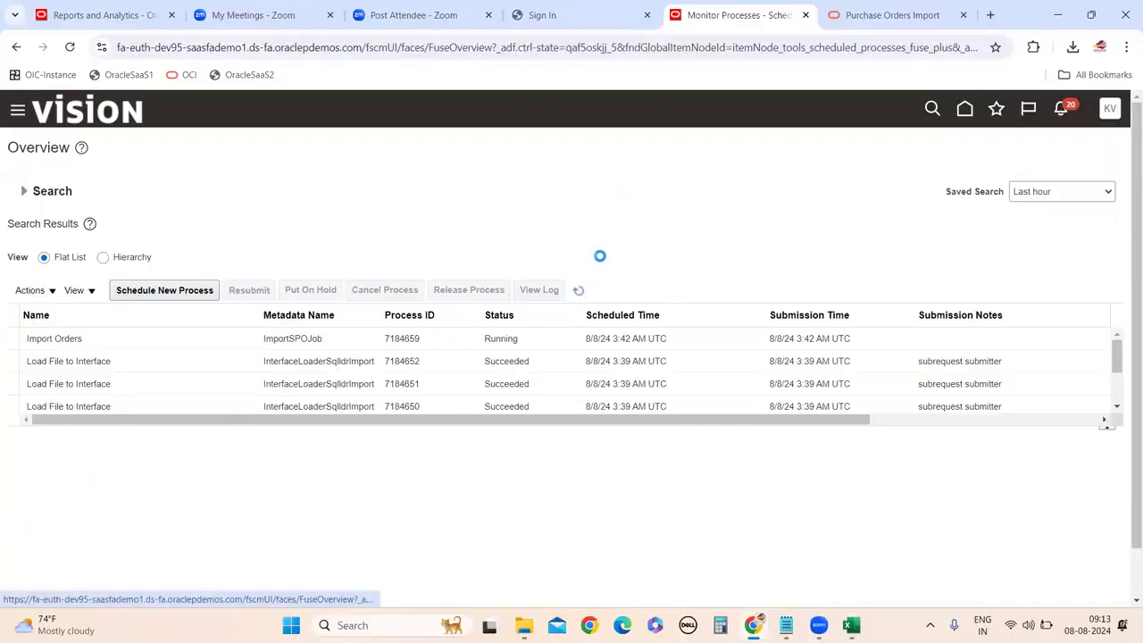
{"action": "left_click", "coordinate": [580, 291]}
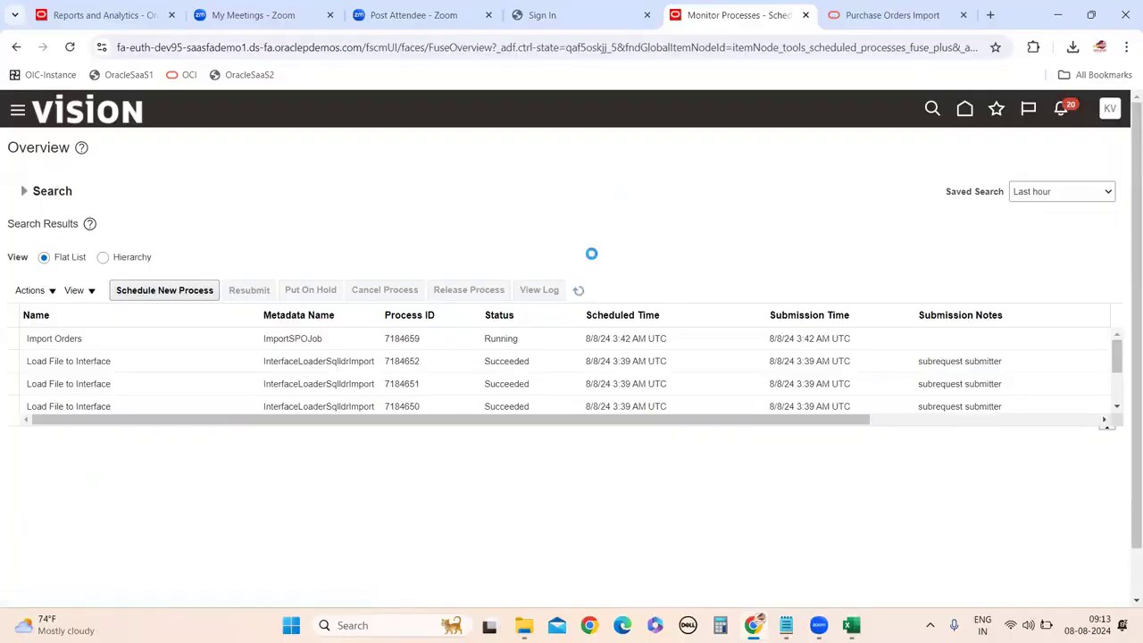
{"action": "left_click", "coordinate": [579, 289]}
{"action": "left_click", "coordinate": [579, 291]}
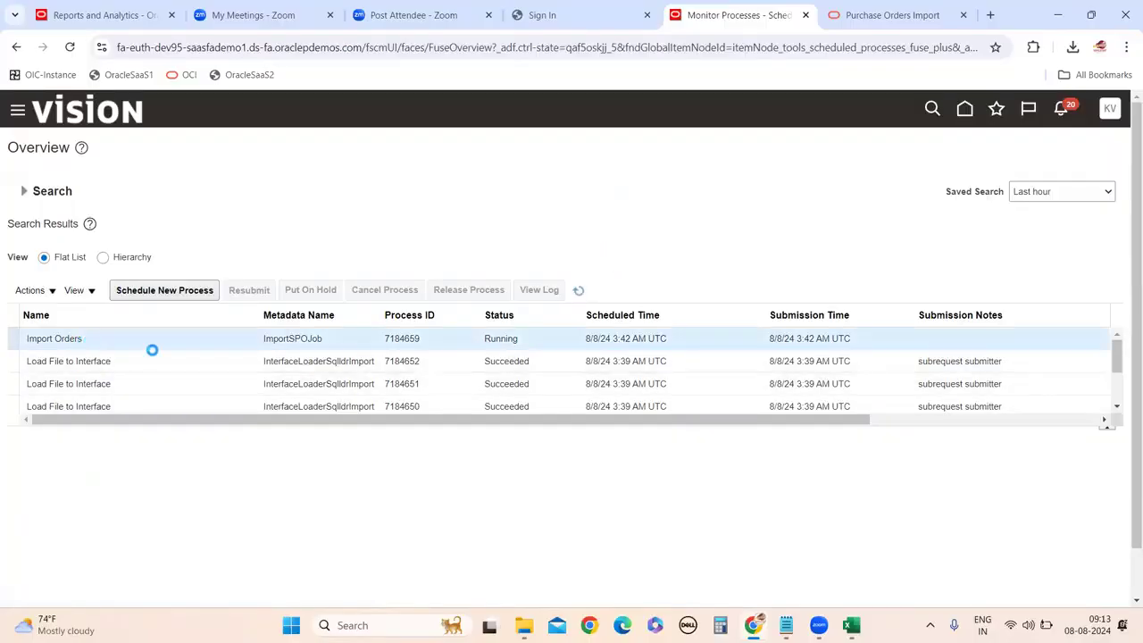
Open the process details for Import Orders 7184659, showing status Succeeded.
{"action": "left_click", "coordinate": [580, 293]}
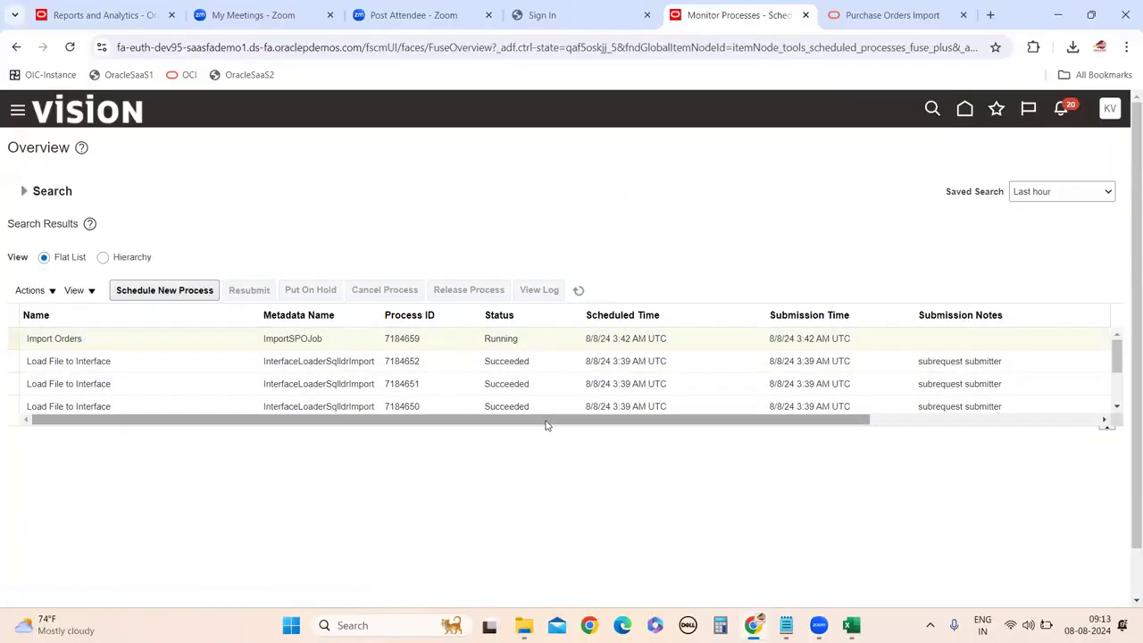
{"action": "left_click", "coordinate": [515, 332]}
{"action": "left_click", "coordinate": [578, 291]}
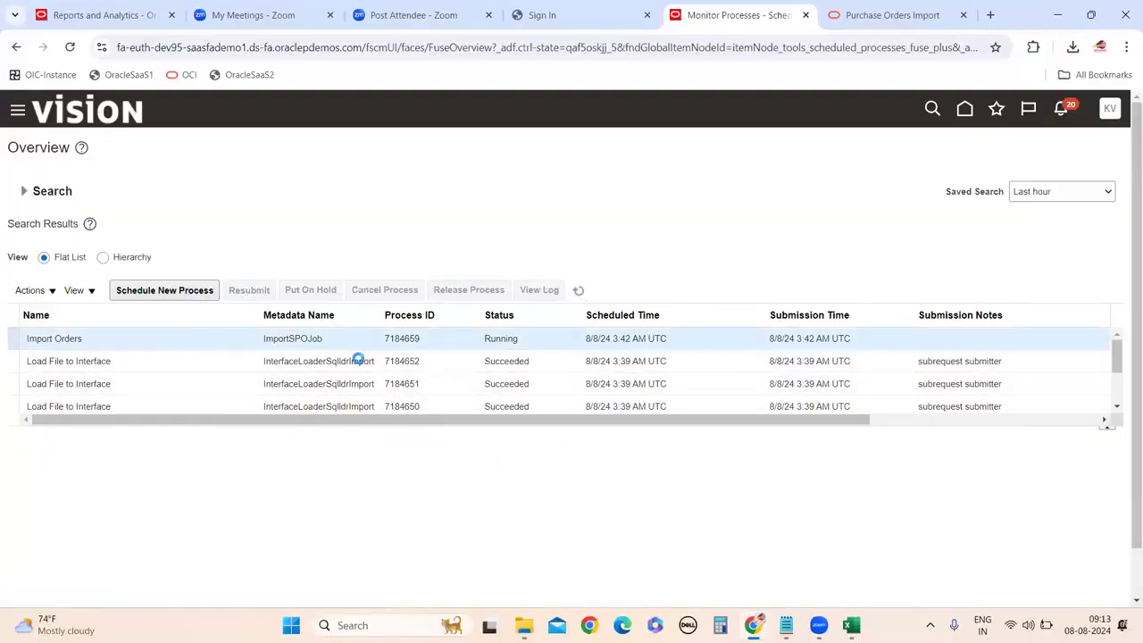
{"action": "left_click", "coordinate": [579, 291]}
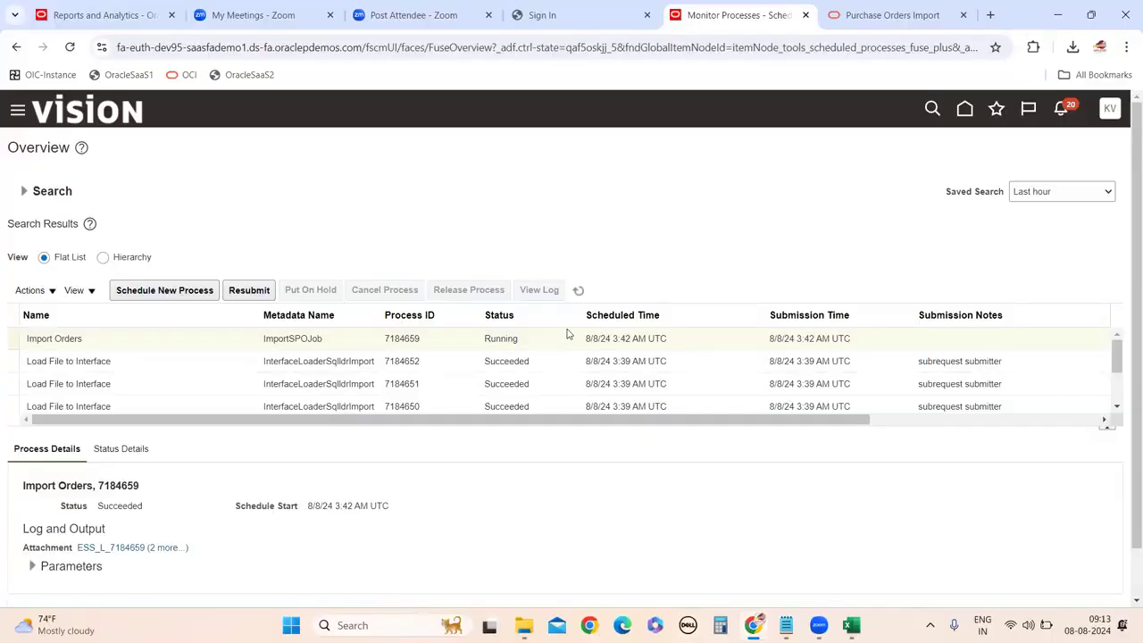
Select Import Orders 7184659 and download its 7184659.pdf output report from Attachments.
{"action": "left_click", "coordinate": [578, 292]}
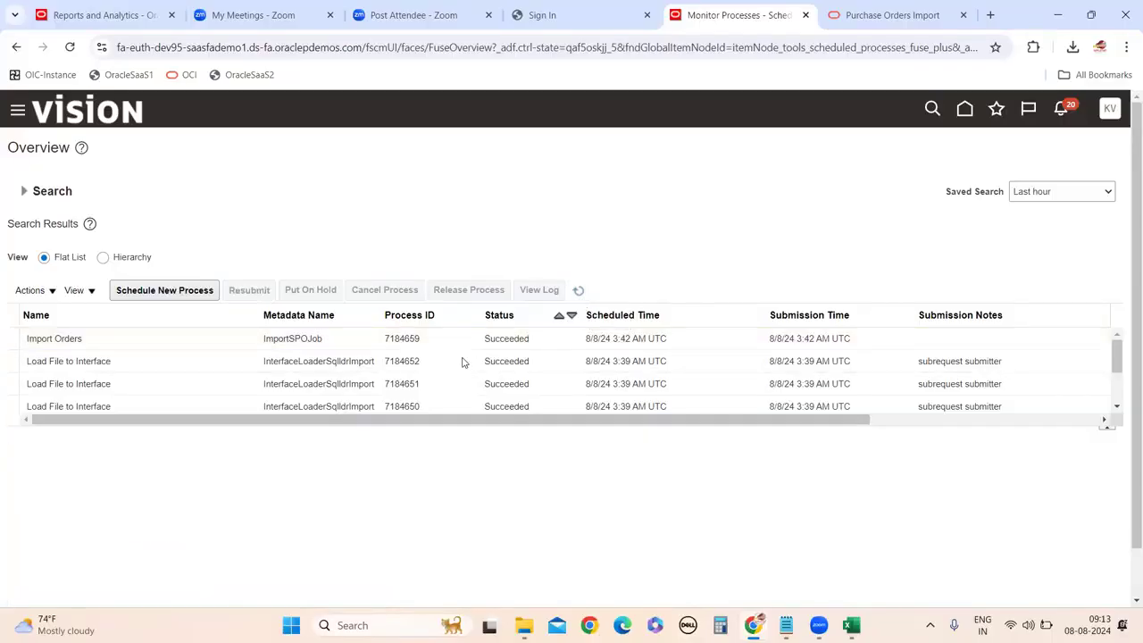
{"action": "left_click", "coordinate": [166, 337]}
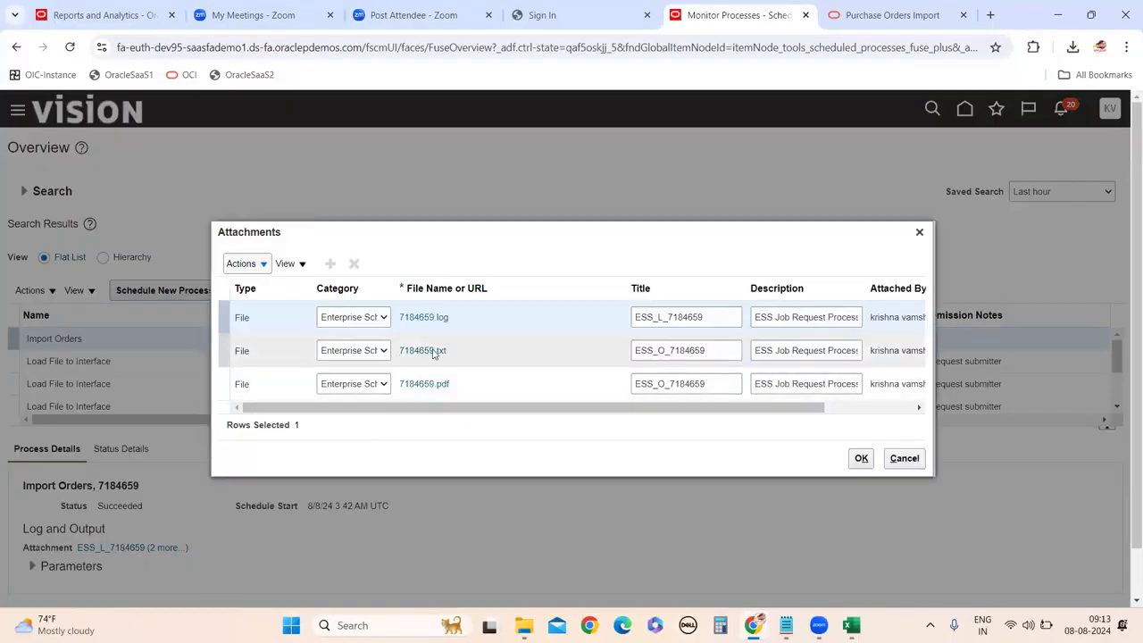
{"action": "left_click", "coordinate": [424, 383]}
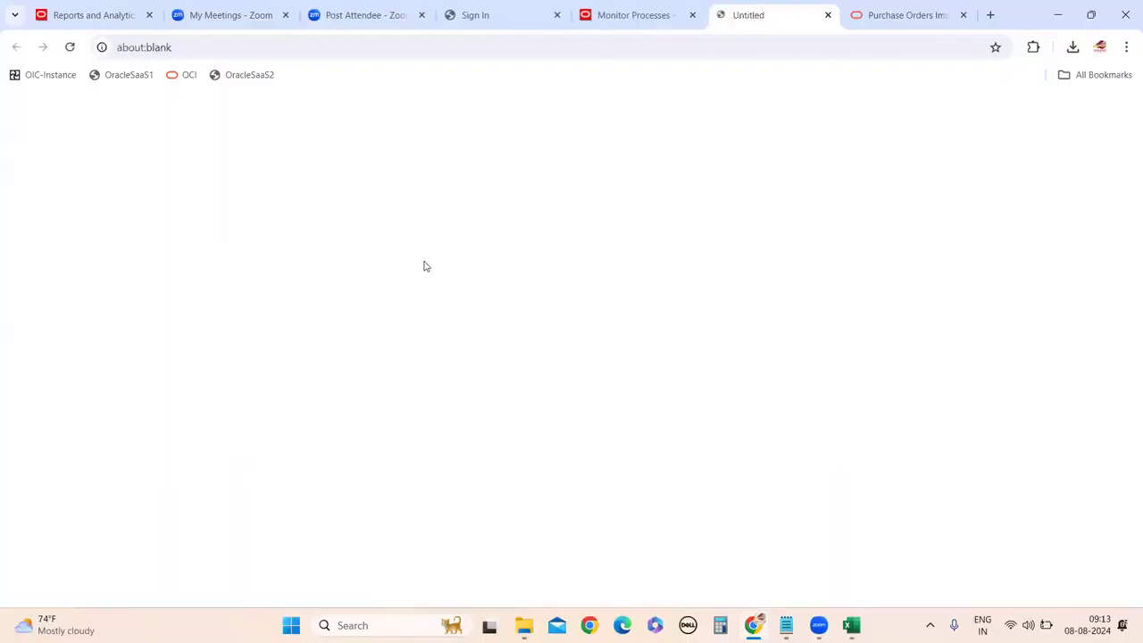
{"action": "left_click", "coordinate": [920, 86]}
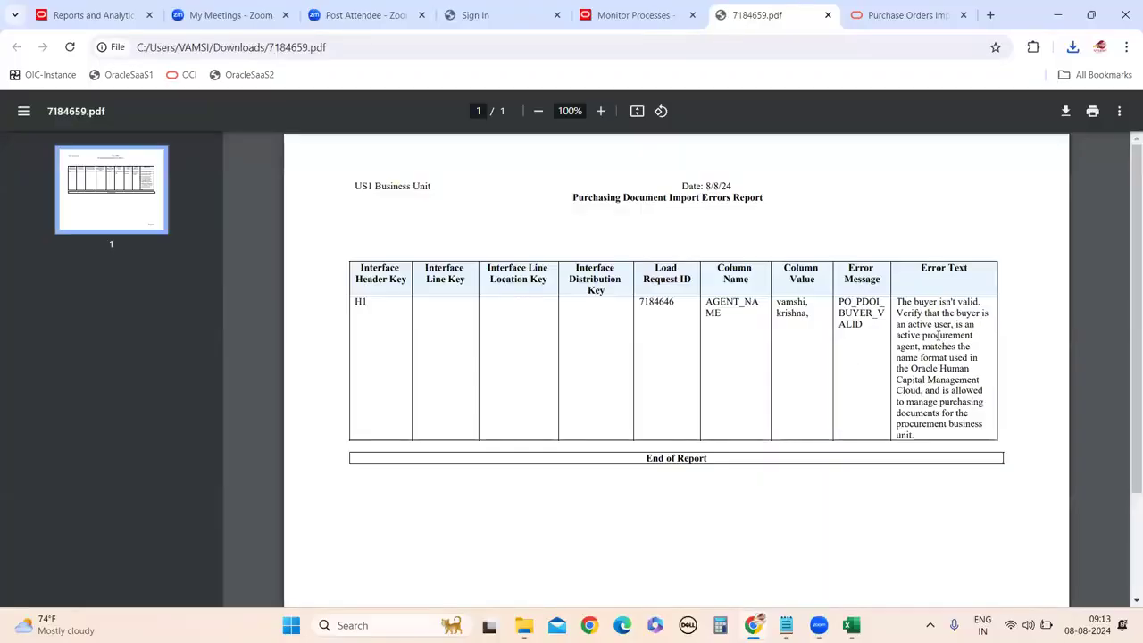
Highlight the PDF report's error text saying header H1's buyer isn't valid.
{"action": "left_click_drag", "start_coordinate": [920, 347], "coordinate": [994, 391]}
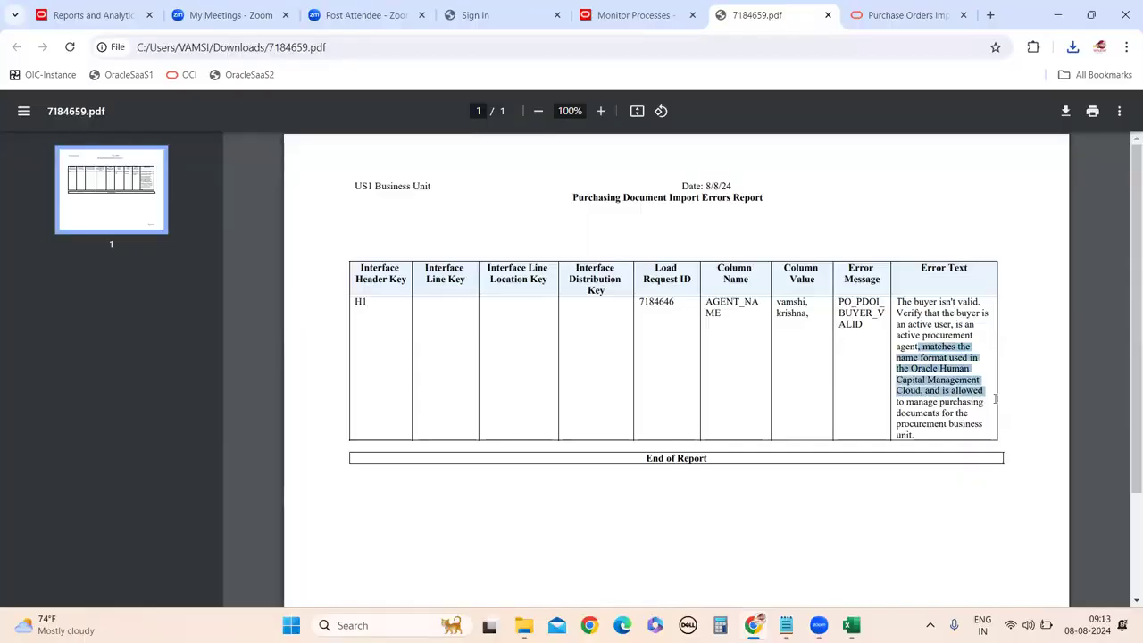
{"action": "left_click_drag", "start_coordinate": [996, 399], "coordinate": [996, 411]}
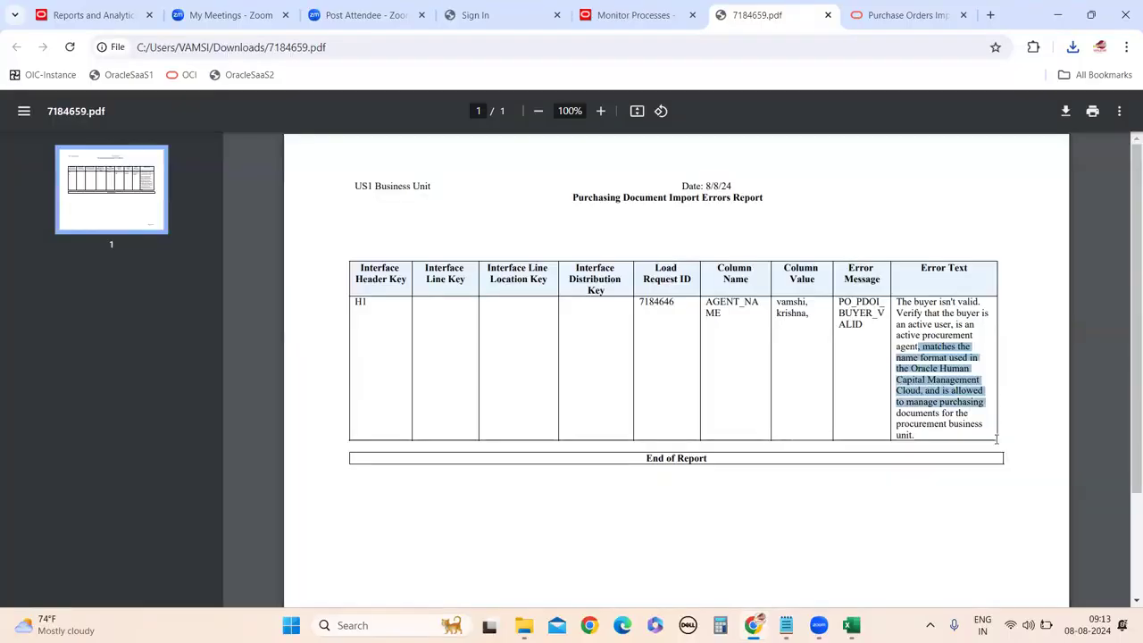
{"action": "scroll", "coordinate": [871, 403], "scroll_direction": "down", "scroll_amount": 2}
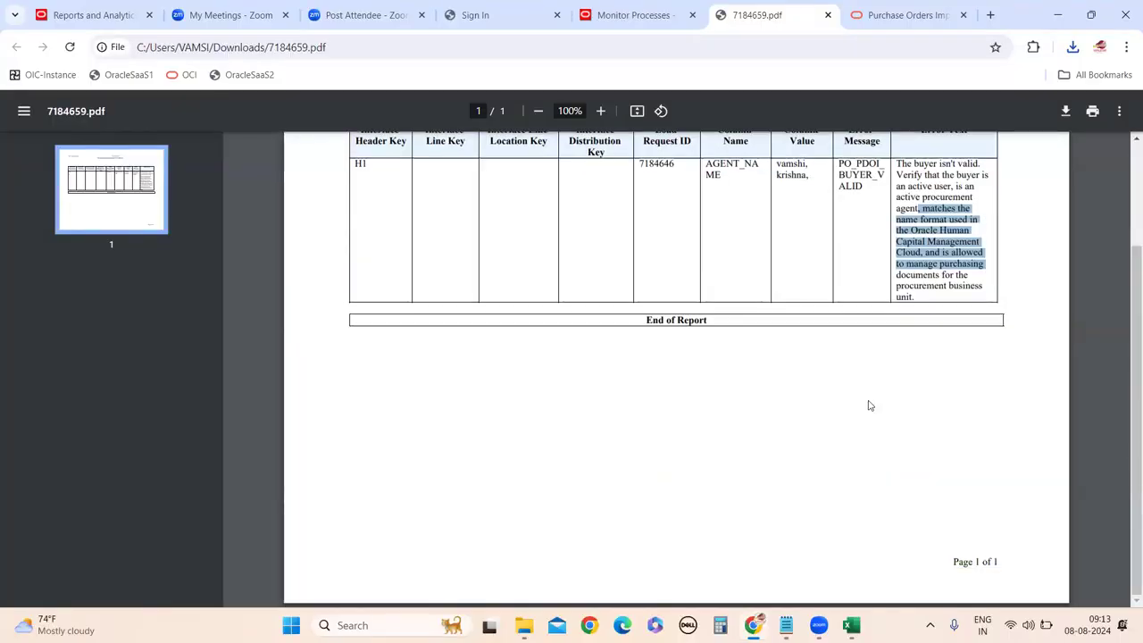
{"action": "scroll", "coordinate": [801, 336], "scroll_direction": "up", "scroll_amount": 2}
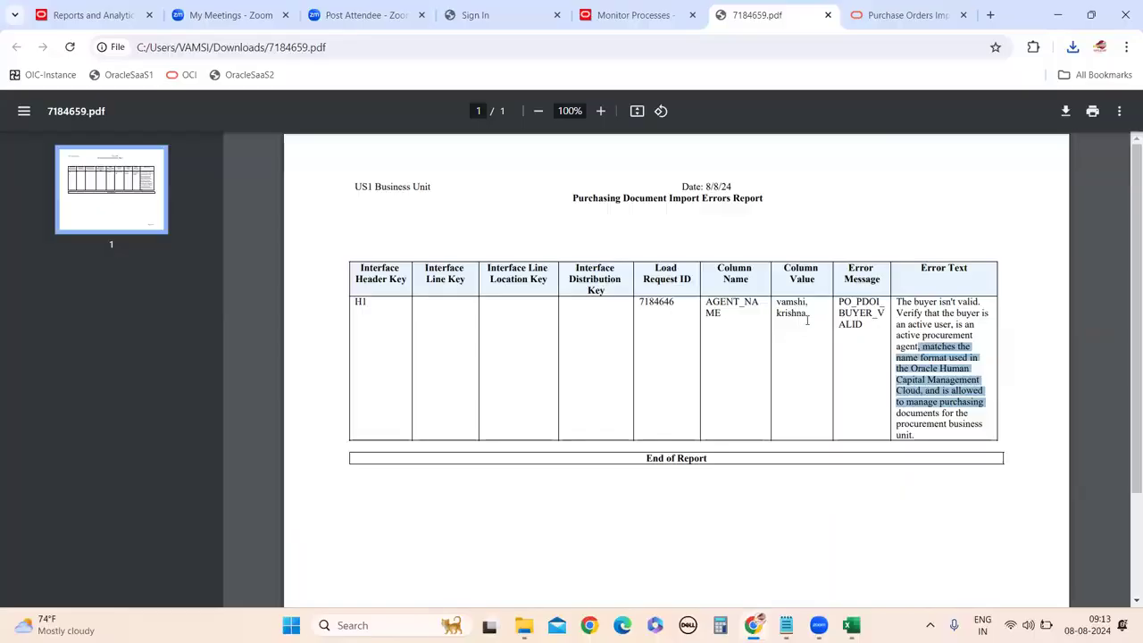
{"action": "mouse_move", "coordinate": [848, 618]}
{"action": "left_click", "coordinate": [849, 581]}
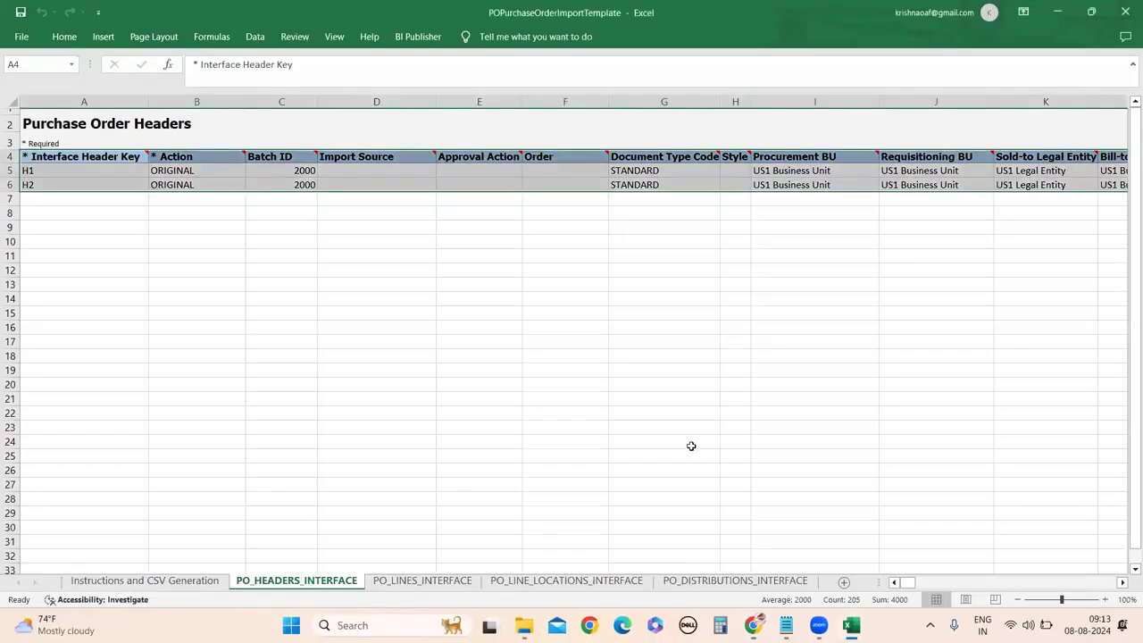
Scroll the headers sheet right to check the Buyer column, then return to 7184659.pdf.
{"action": "left_click", "coordinate": [982, 428]}
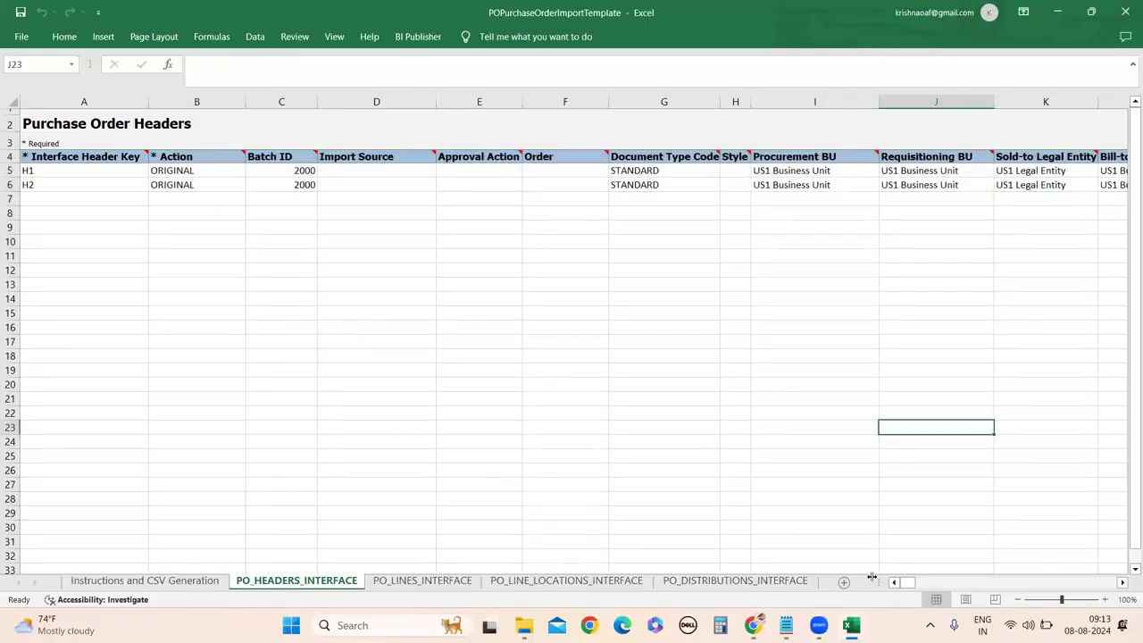
{"action": "left_click", "coordinate": [1123, 581]}
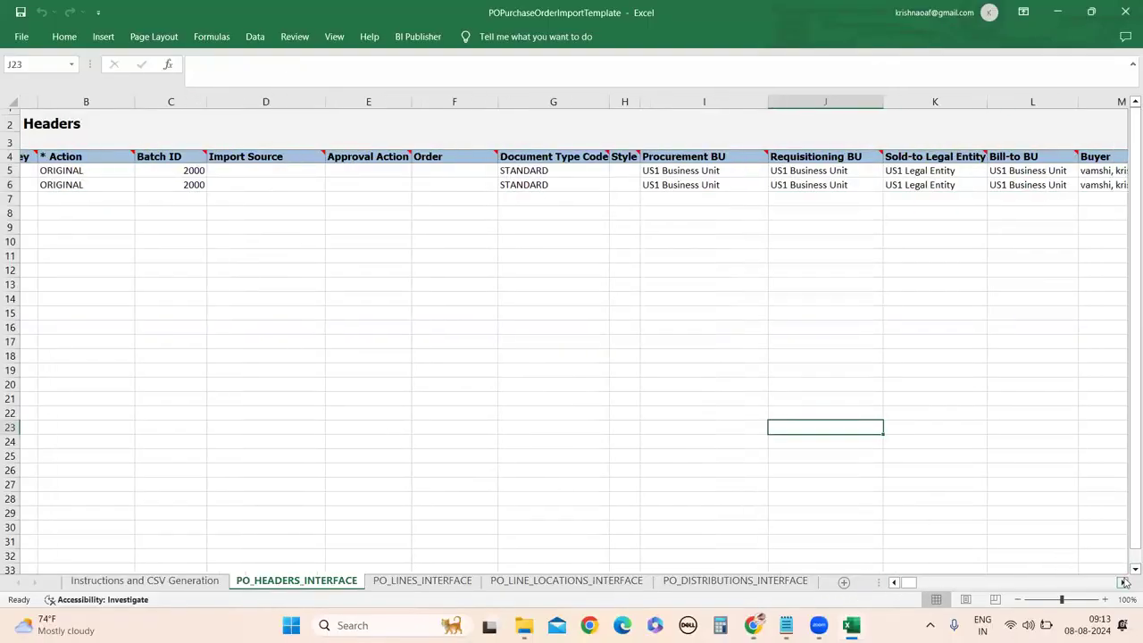
{"action": "left_click", "coordinate": [1124, 581]}
{"action": "left_click", "coordinate": [1124, 581]}
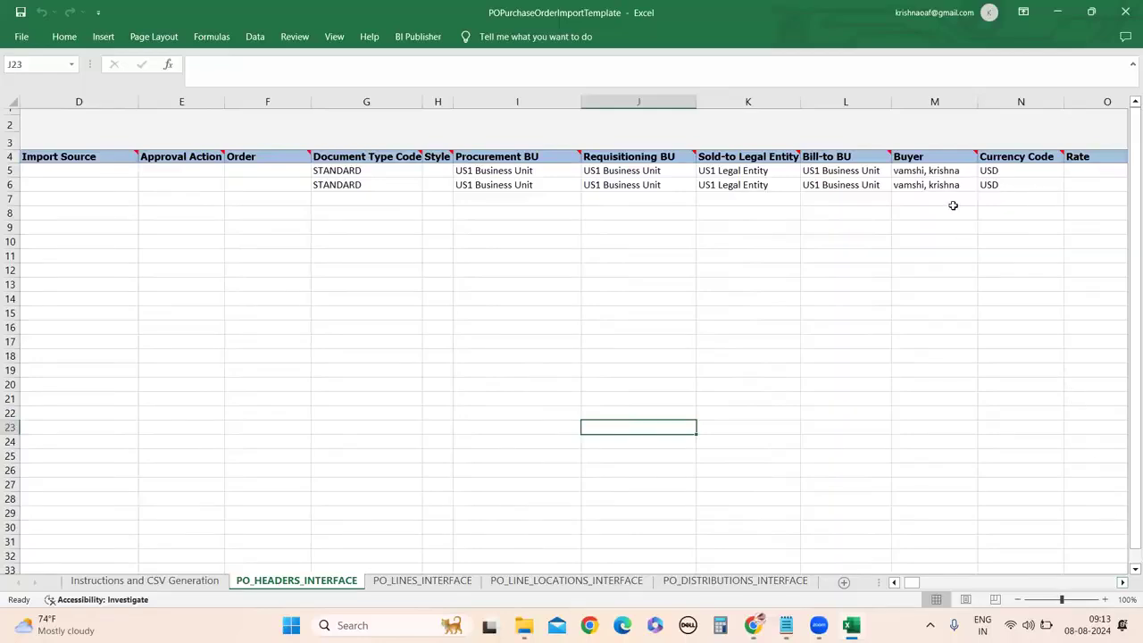
{"action": "left_click", "coordinate": [752, 625]}
{"action": "left_click", "coordinate": [782, 500]}
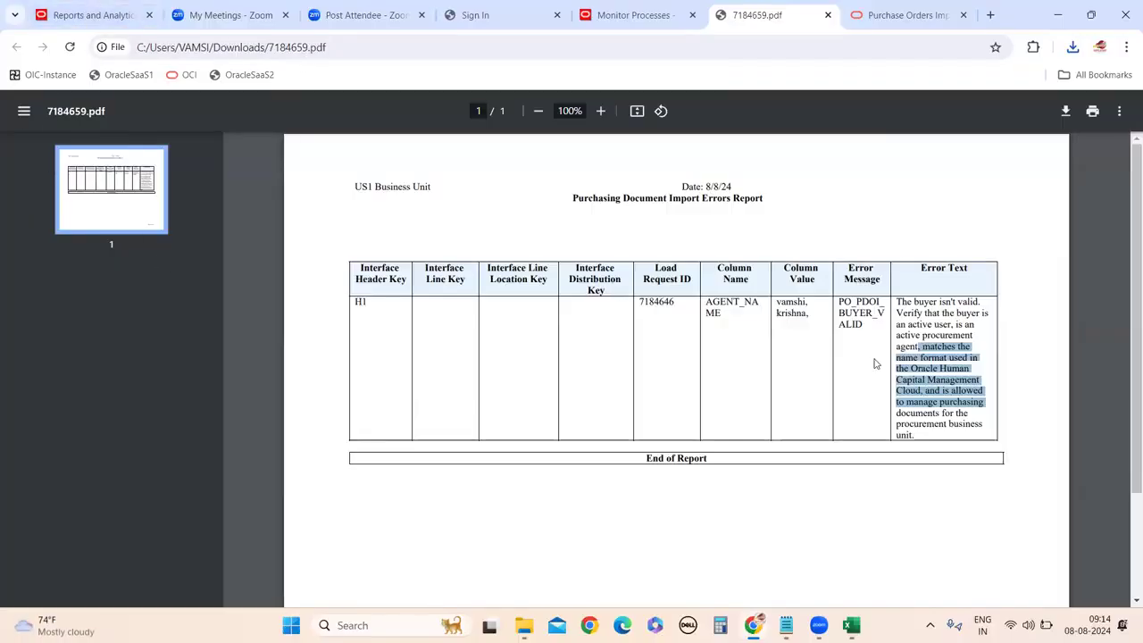
Move through the Chrome tabs back to the 7184659.pdf report and scroll through it.
{"action": "left_click", "coordinate": [87, 14]}
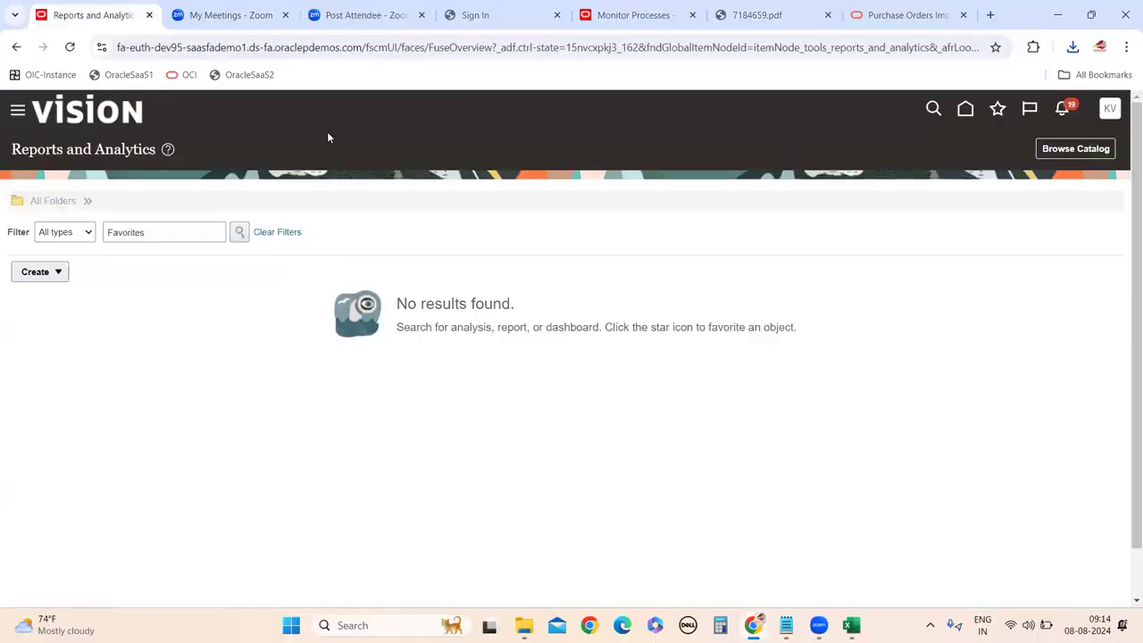
{"action": "left_click", "coordinate": [897, 16]}
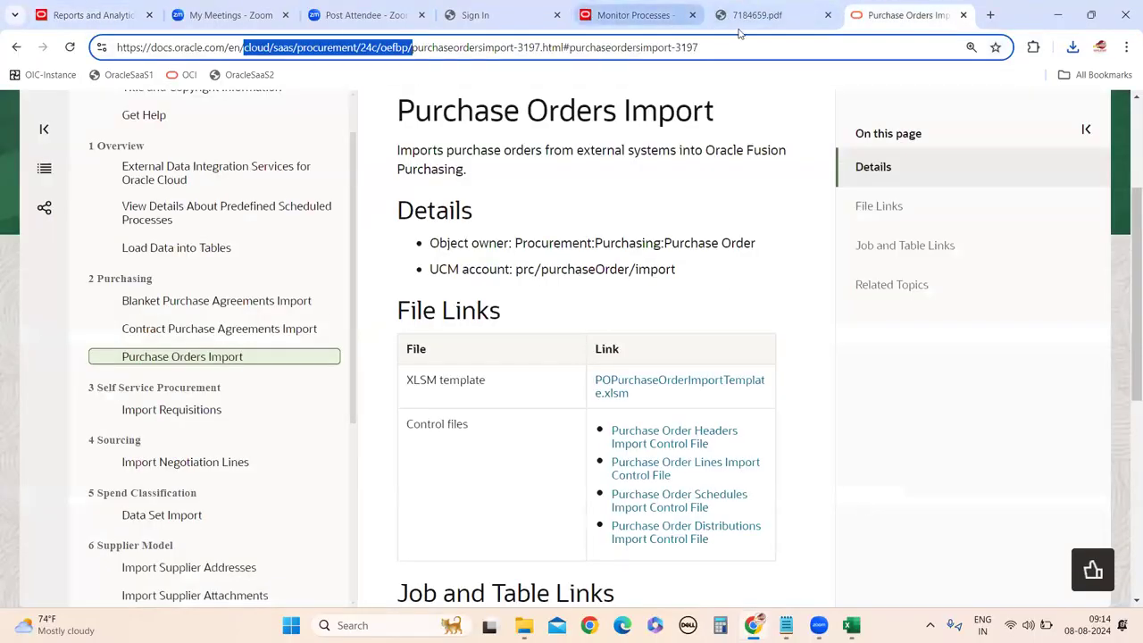
{"action": "left_click", "coordinate": [654, 16]}
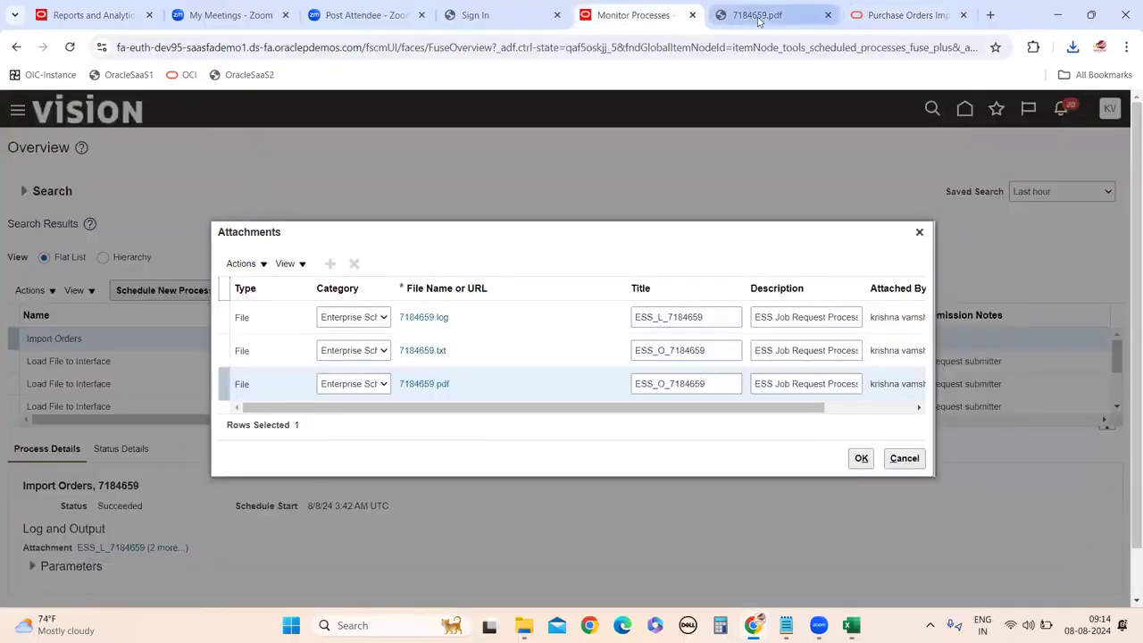
{"action": "left_click", "coordinate": [757, 16]}
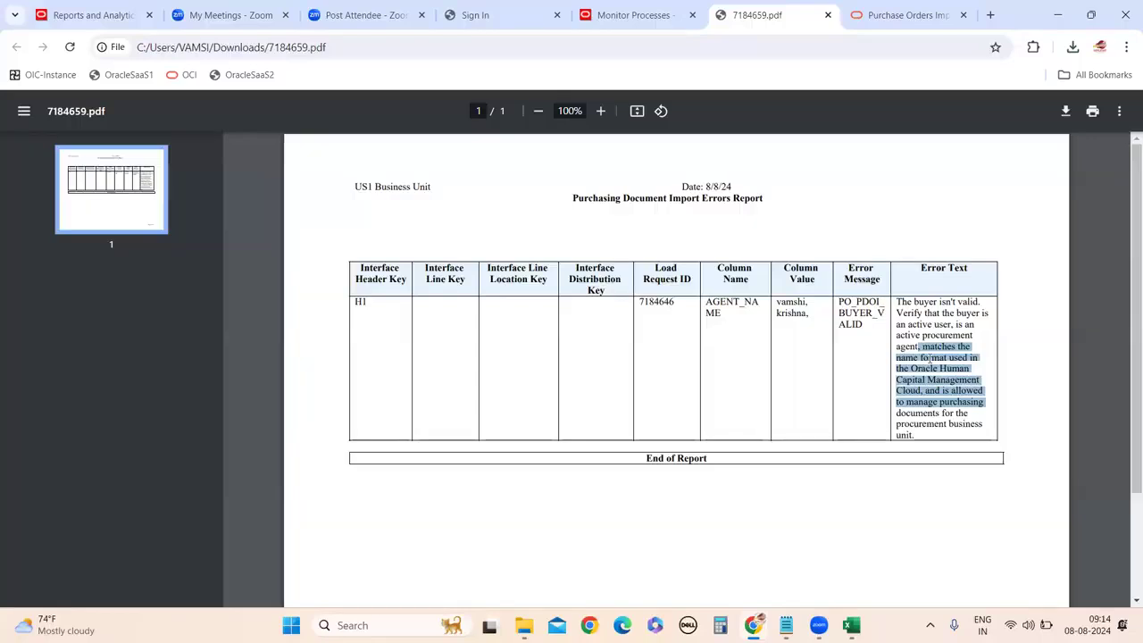
{"action": "scroll", "coordinate": [728, 348], "scroll_direction": "down", "scroll_amount": 2}
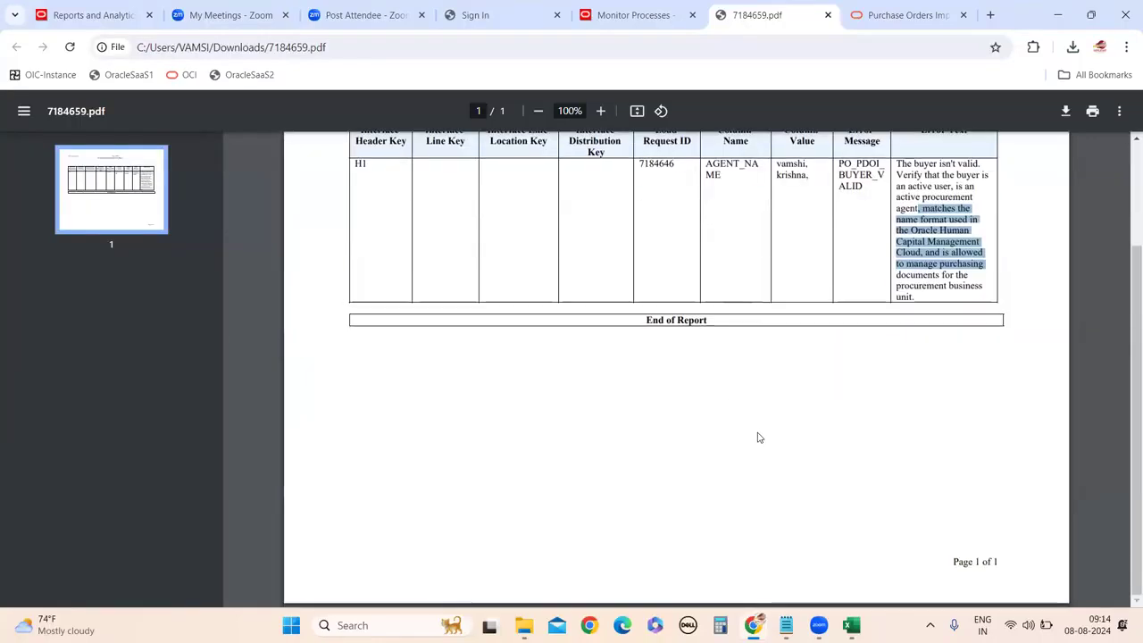
{"action": "scroll", "coordinate": [821, 442], "scroll_direction": "up", "scroll_amount": 2}
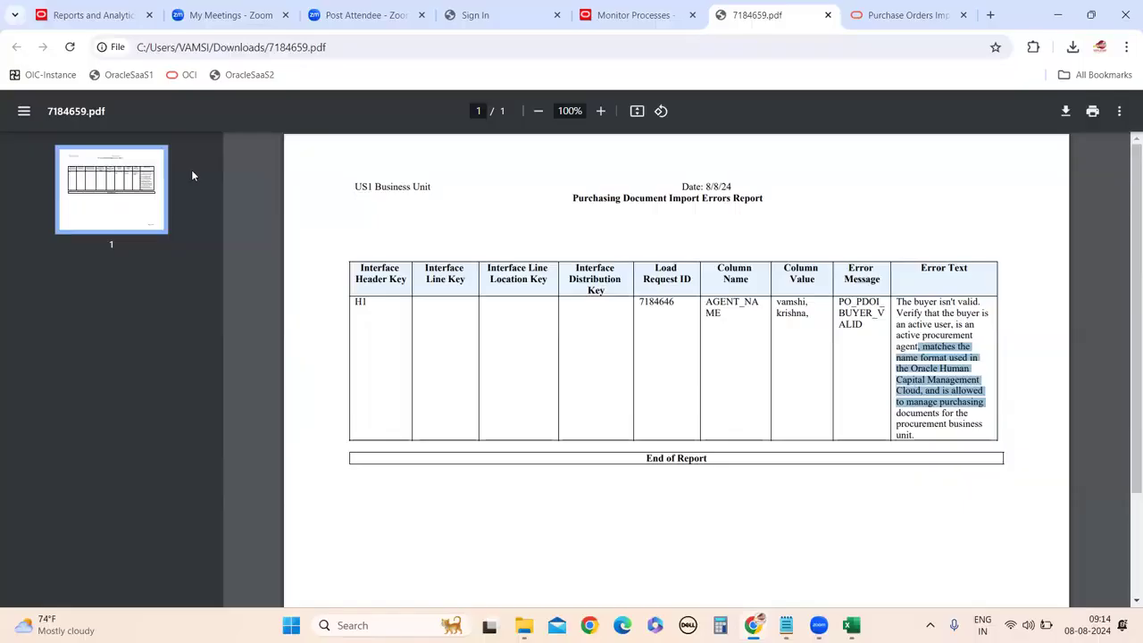
Highlight header H1, its request ID and the AGENT_NAME column in the errors report.
{"action": "left_click", "coordinate": [89, 15]}
{"action": "left_click", "coordinate": [748, 15]}
{"action": "double_click", "coordinate": [791, 313]}
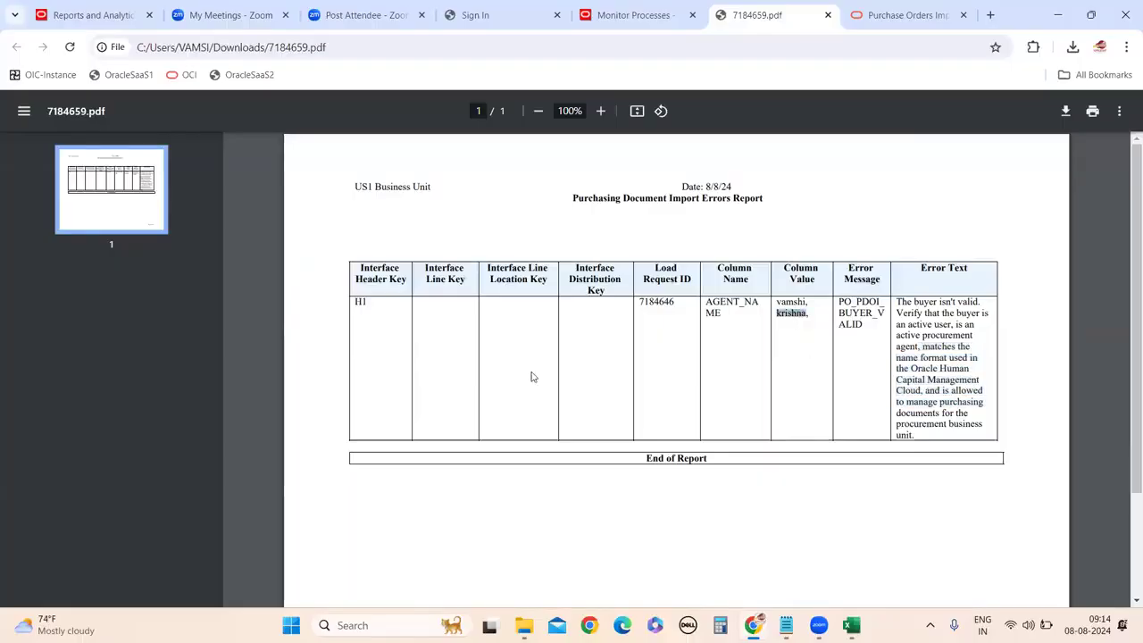
{"action": "left_click_drag", "start_coordinate": [357, 303], "coordinate": [409, 436]}
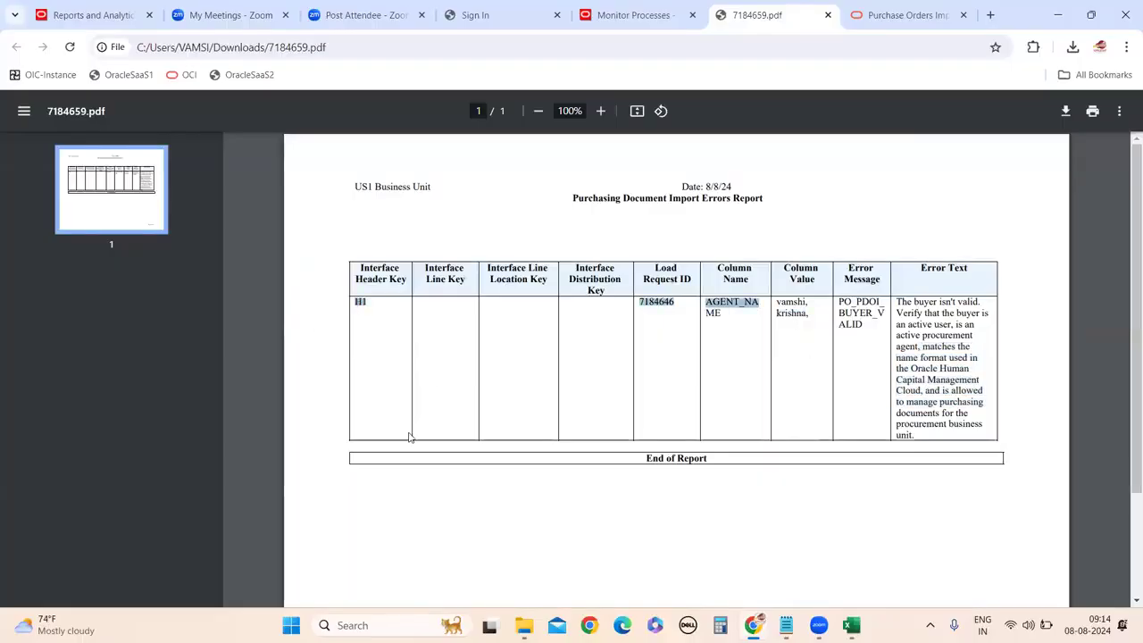
{"action": "left_click", "coordinate": [764, 396]}
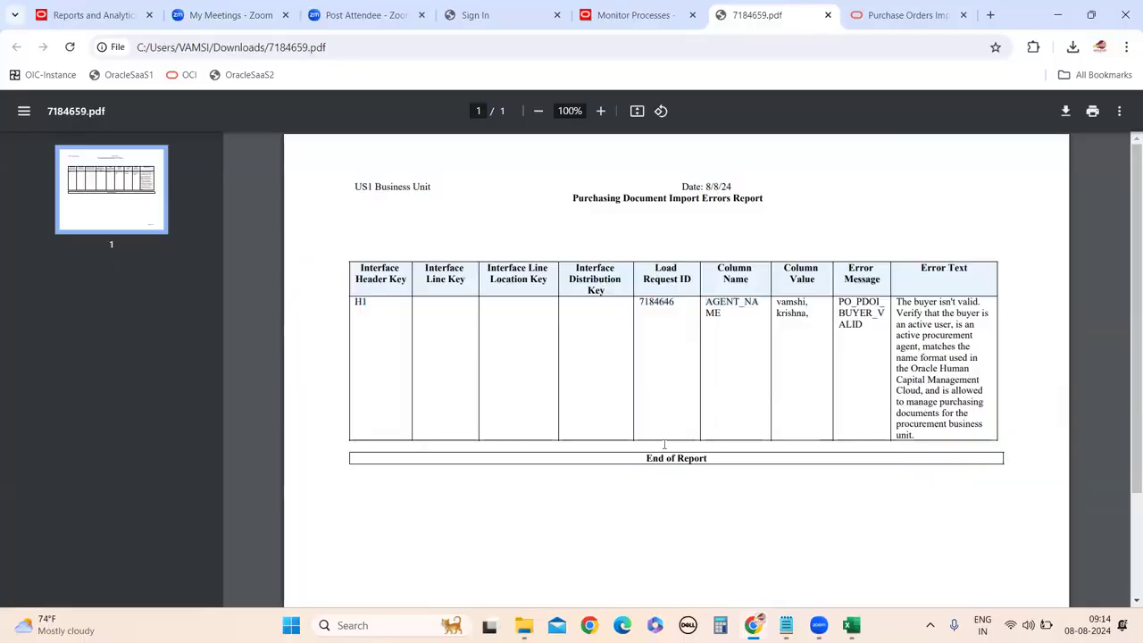
{"action": "left_click_drag", "start_coordinate": [707, 301], "coordinate": [729, 326]}
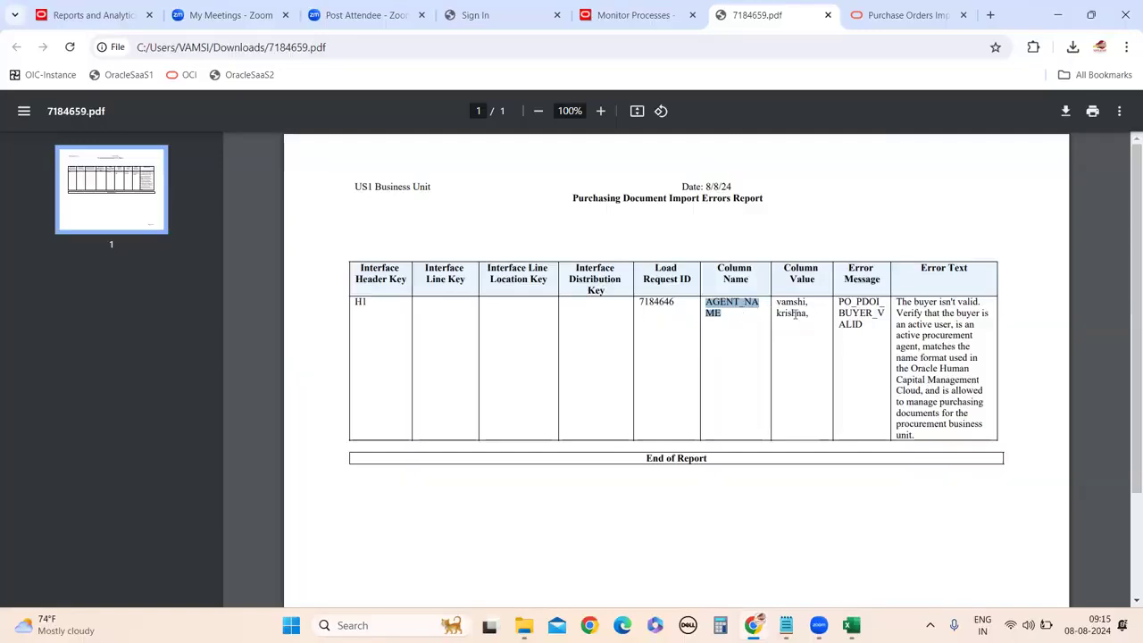
{"action": "mouse_move", "coordinate": [850, 625]}
{"action": "left_click", "coordinate": [862, 555]}
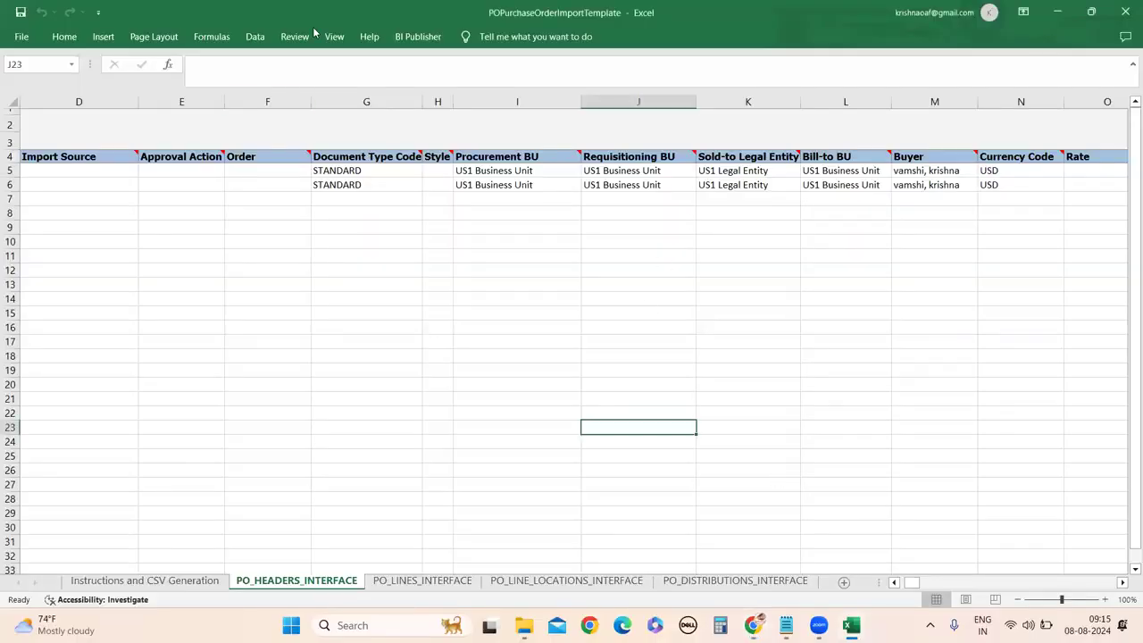
Inspect the Buyer values in cells M5 and M6 for headers H1 and H2.
{"action": "key", "text": "alt+Tab"}
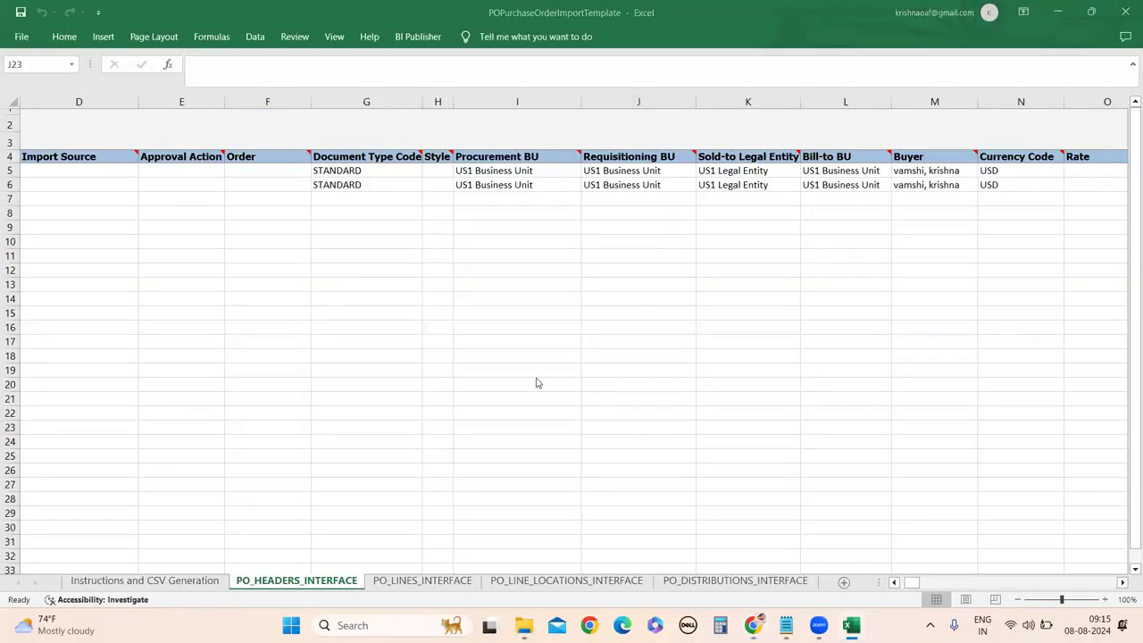
{"action": "double_click", "coordinate": [918, 170]}
{"action": "triple_click", "coordinate": [918, 172]}
{"action": "double_click", "coordinate": [918, 172]}
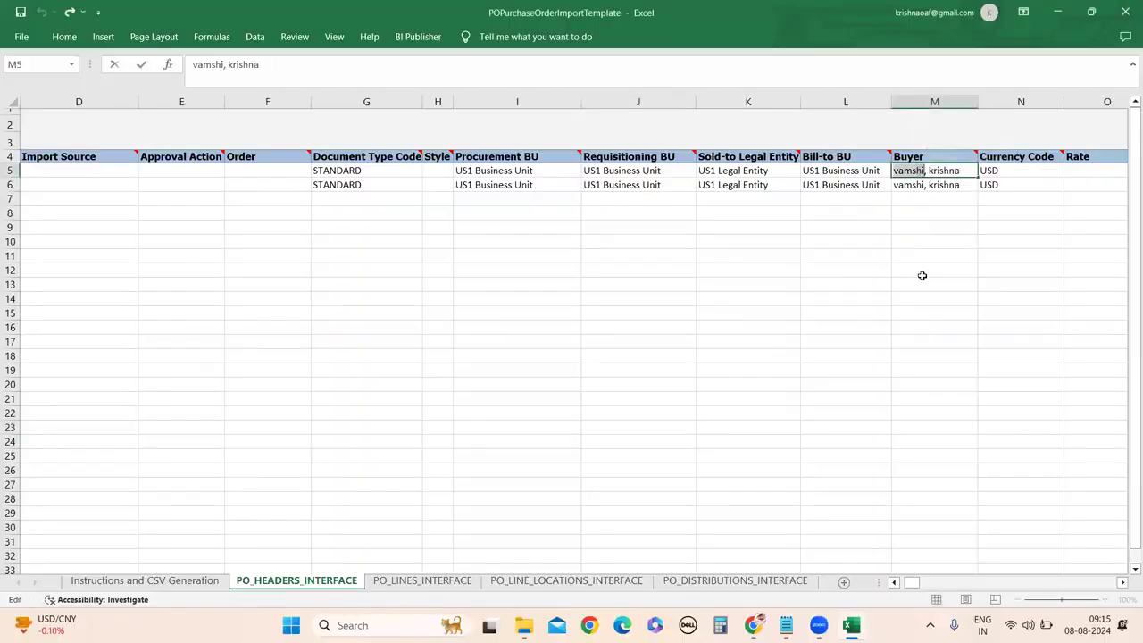
{"action": "left_click", "coordinate": [945, 169]}
{"action": "triple_click", "coordinate": [945, 170]}
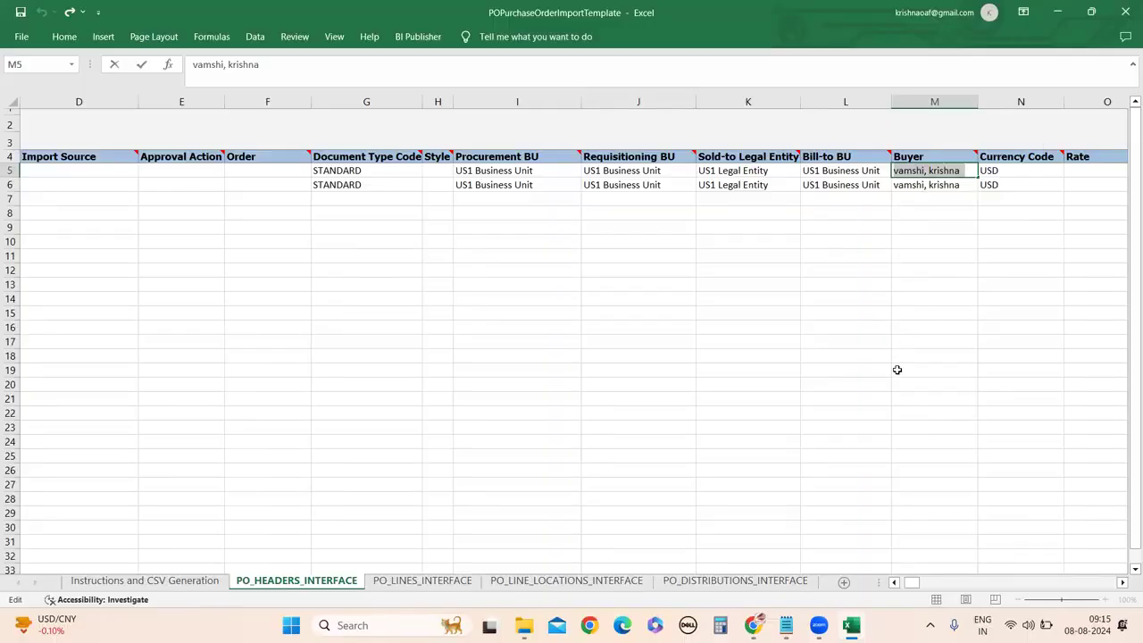
{"action": "left_click", "coordinate": [971, 176]}
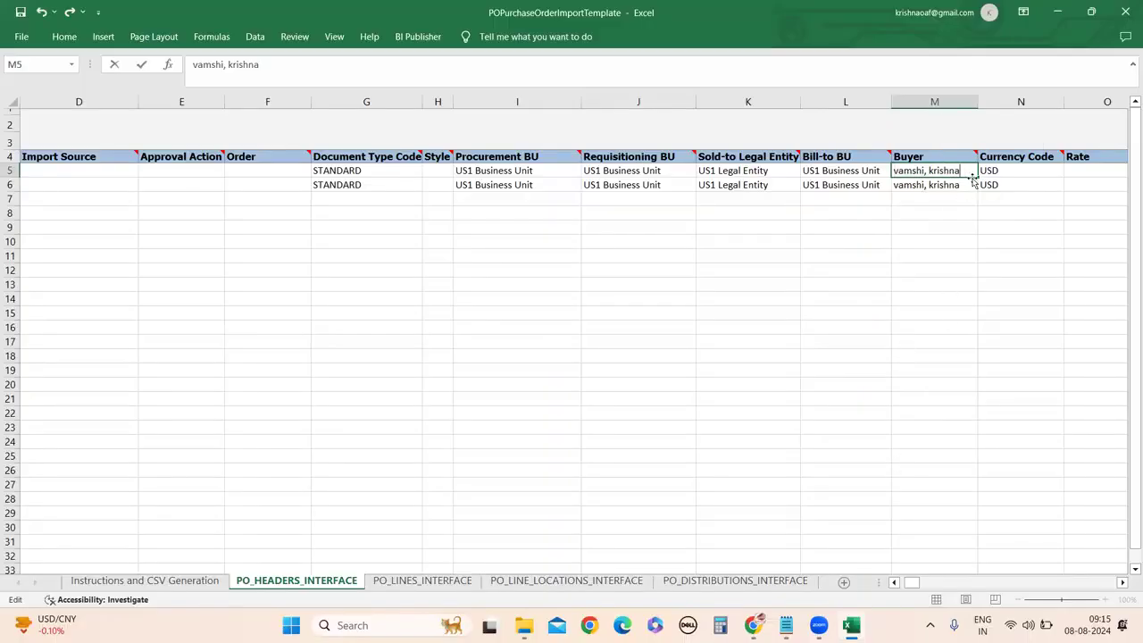
{"action": "left_click", "coordinate": [965, 185]}
{"action": "double_click", "coordinate": [966, 185]}
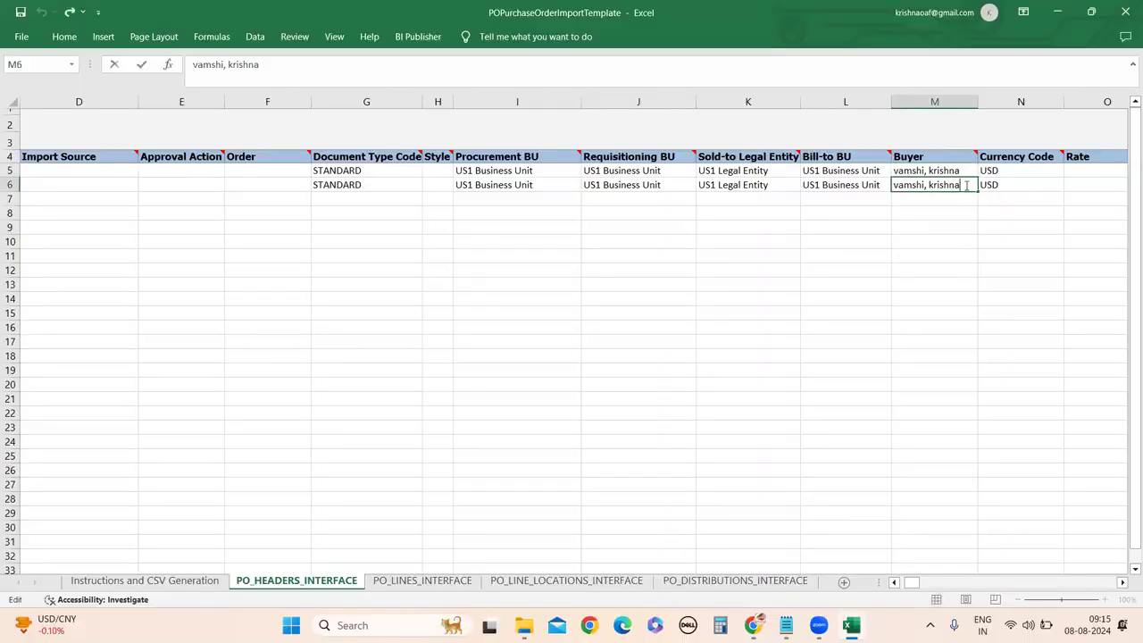
{"action": "double_click", "coordinate": [964, 171]}
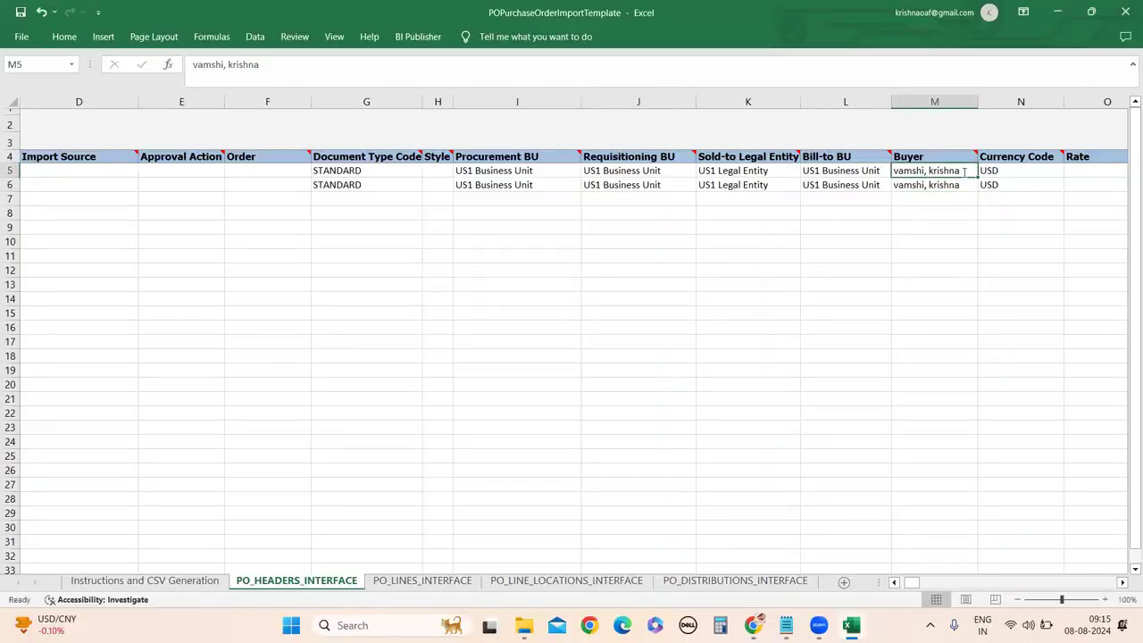
Save the import template workbook, accepting the personal-information warning both times.
{"action": "left_click", "coordinate": [21, 11]}
{"action": "left_click", "coordinate": [547, 352]}
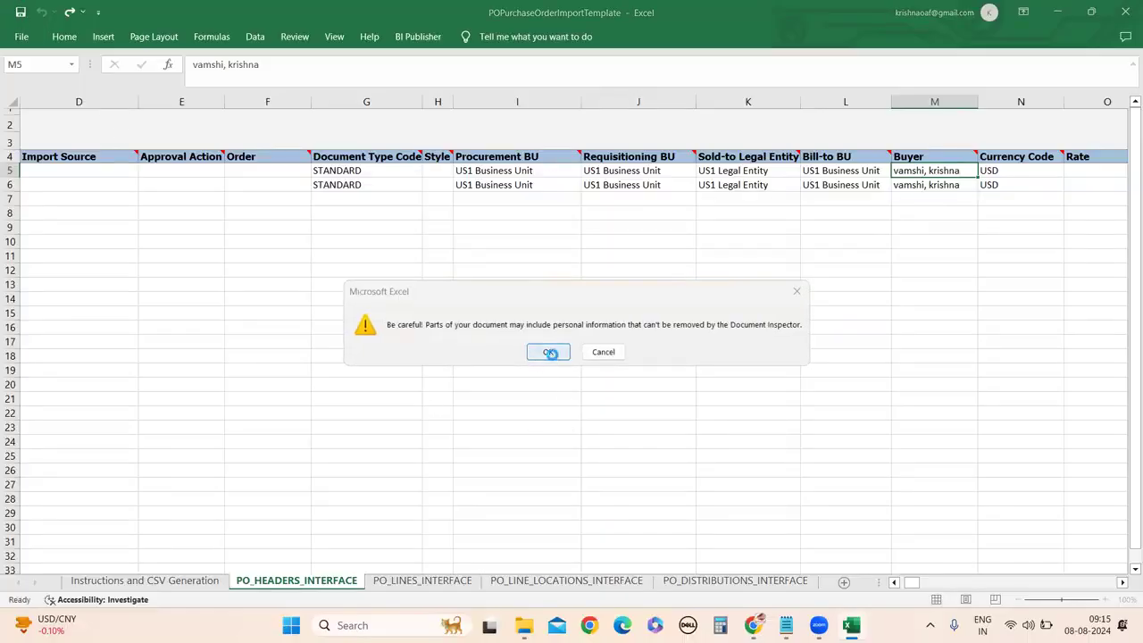
{"action": "left_click", "coordinate": [21, 12]}
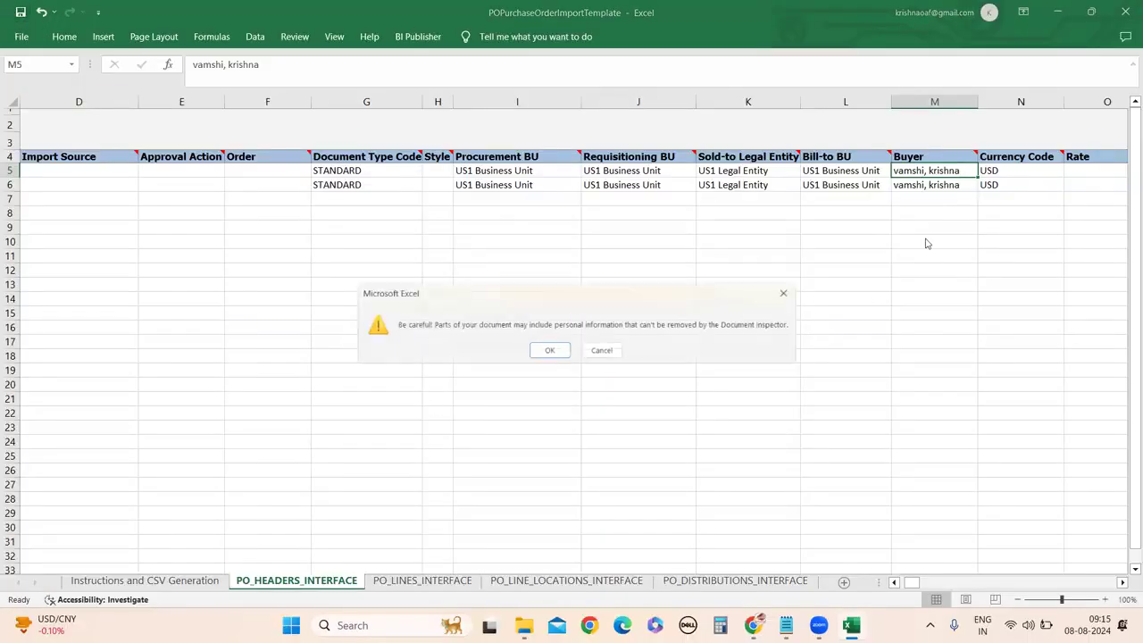
{"action": "left_click", "coordinate": [548, 352]}
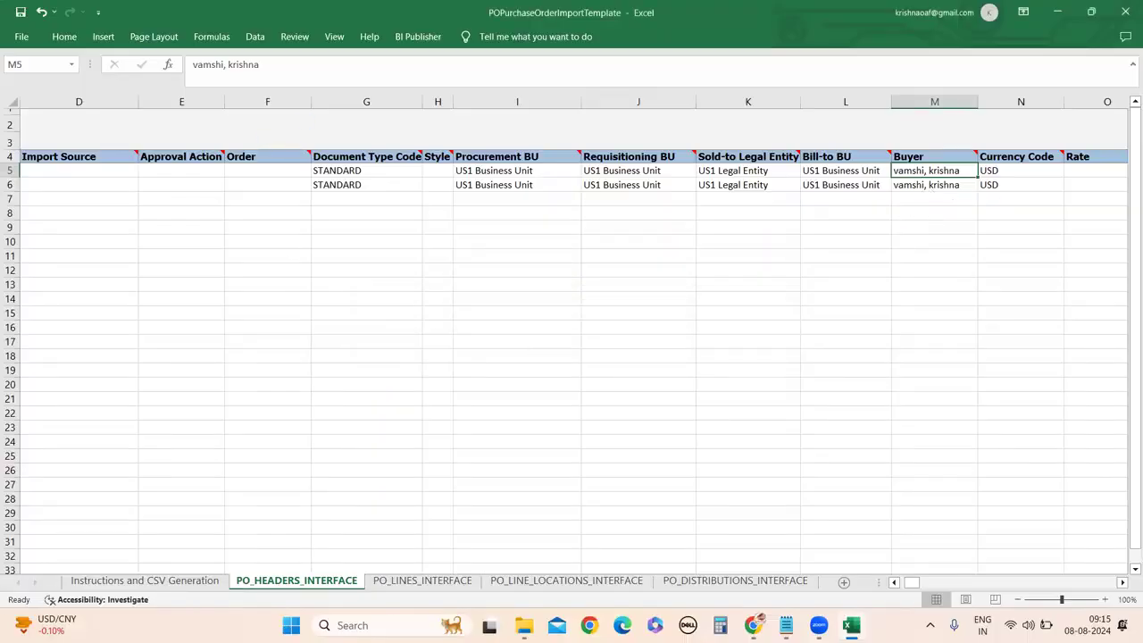
Select cell A5 holding header H1, then bring the PDF error report back in Chrome.
{"action": "left_click_drag", "start_coordinate": [910, 582], "coordinate": [790, 584]}
{"action": "left_click", "coordinate": [55, 173]}
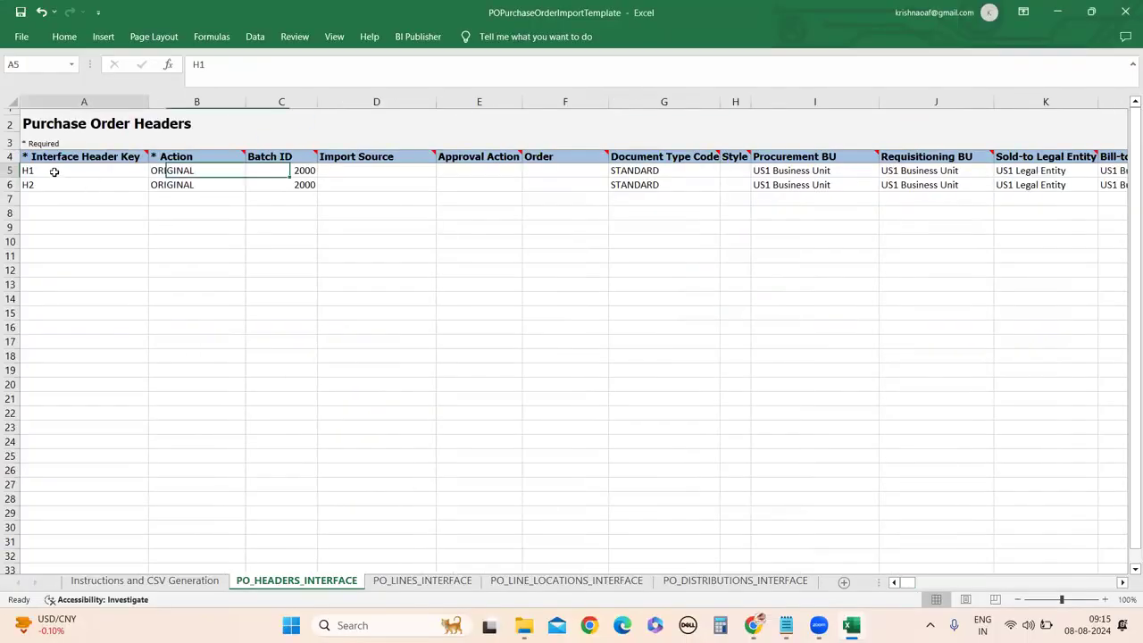
{"action": "mouse_move", "coordinate": [850, 625]}
{"action": "left_click", "coordinate": [864, 561]}
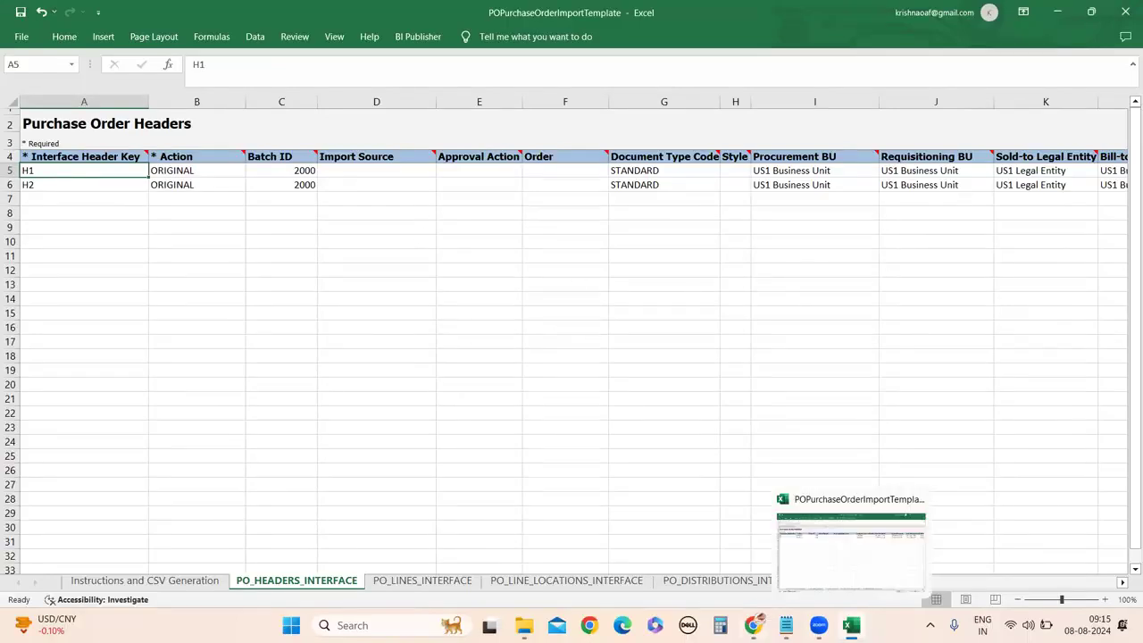
{"action": "mouse_move", "coordinate": [752, 624]}
{"action": "left_click", "coordinate": [759, 558]}
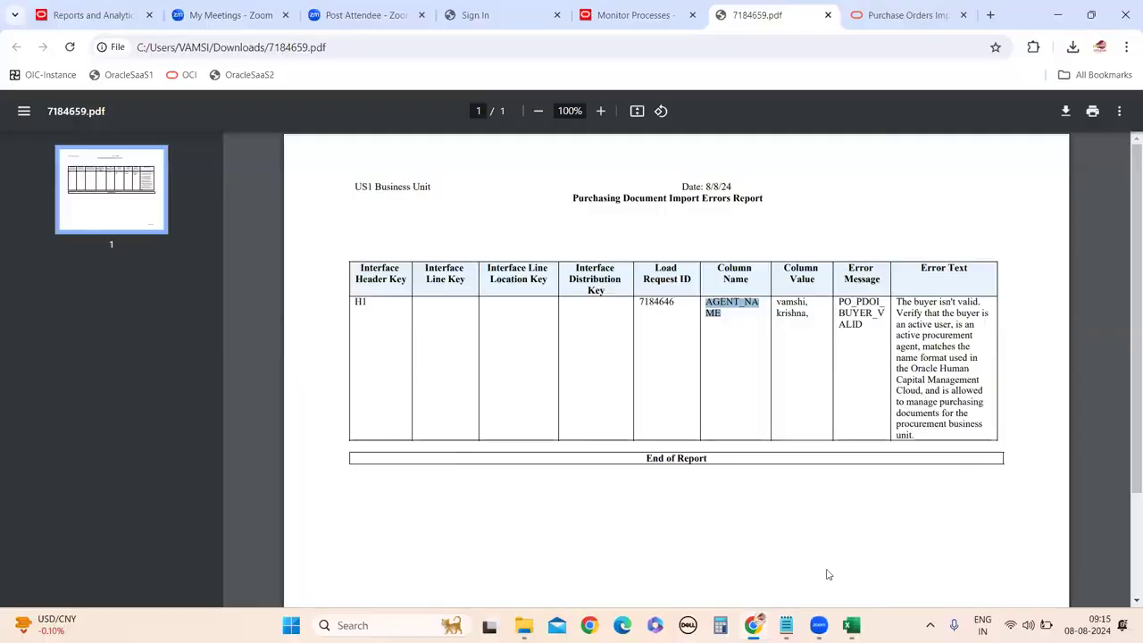
Return to the Import Orders job's attachments and download the 7184659.log file.
{"action": "mouse_move", "coordinate": [752, 625]}
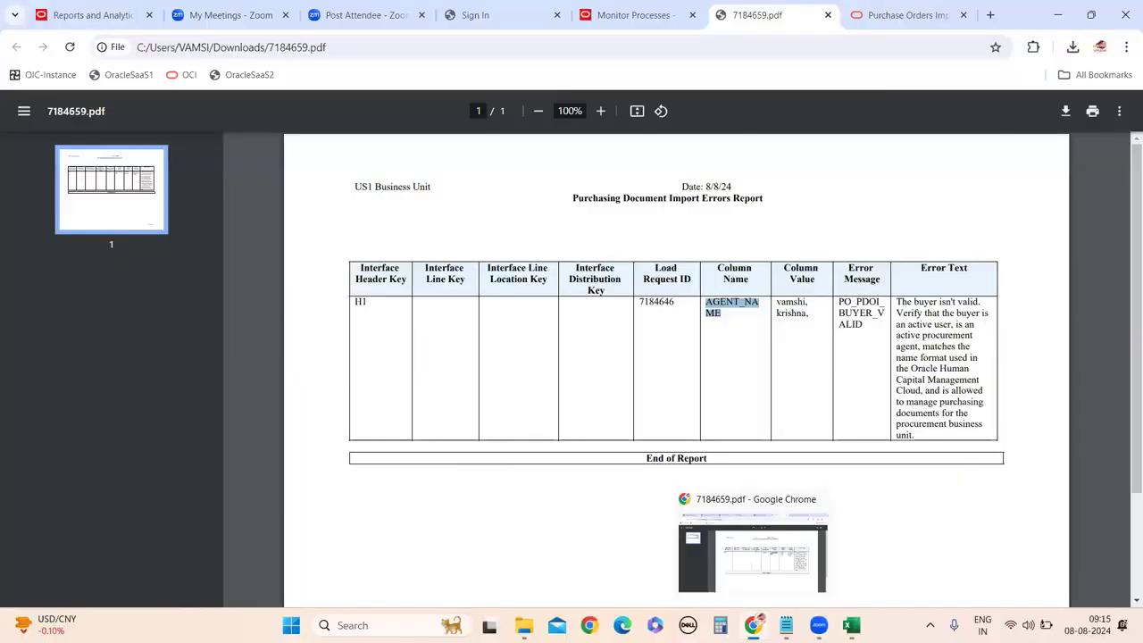
{"action": "scroll", "coordinate": [740, 474], "scroll_direction": "down", "scroll_amount": 3}
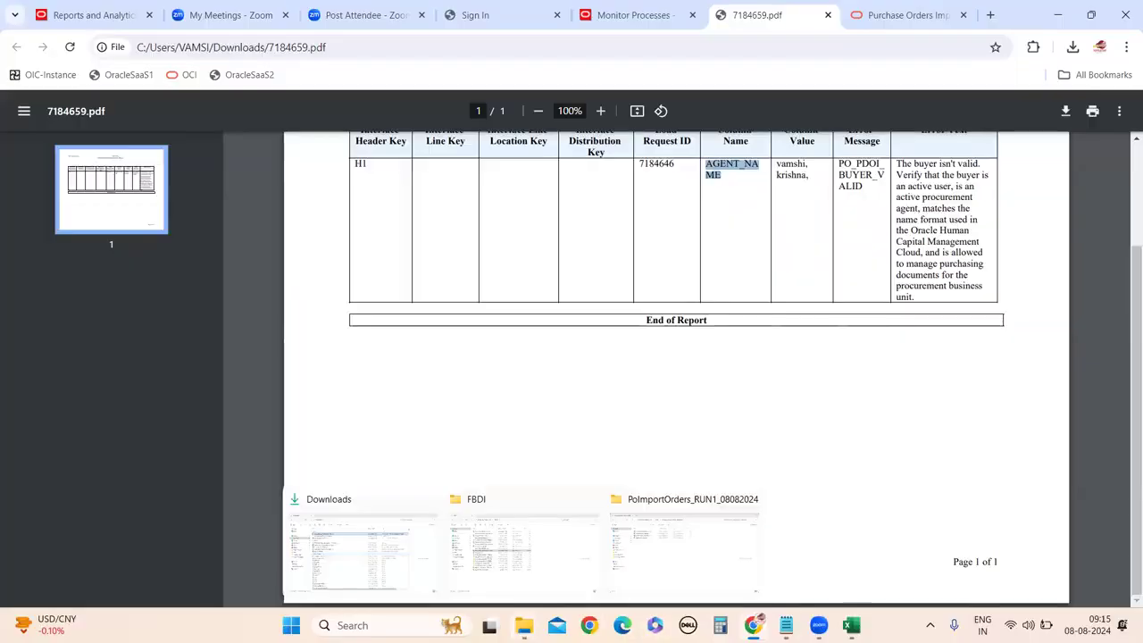
{"action": "mouse_move", "coordinate": [755, 625]}
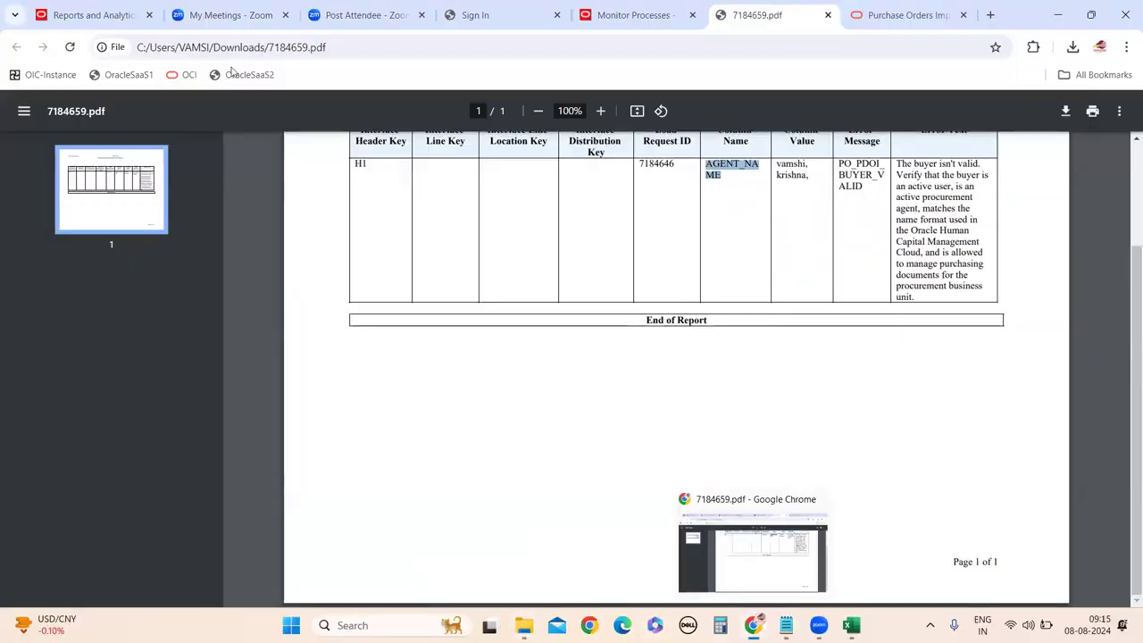
{"action": "left_click", "coordinate": [93, 15]}
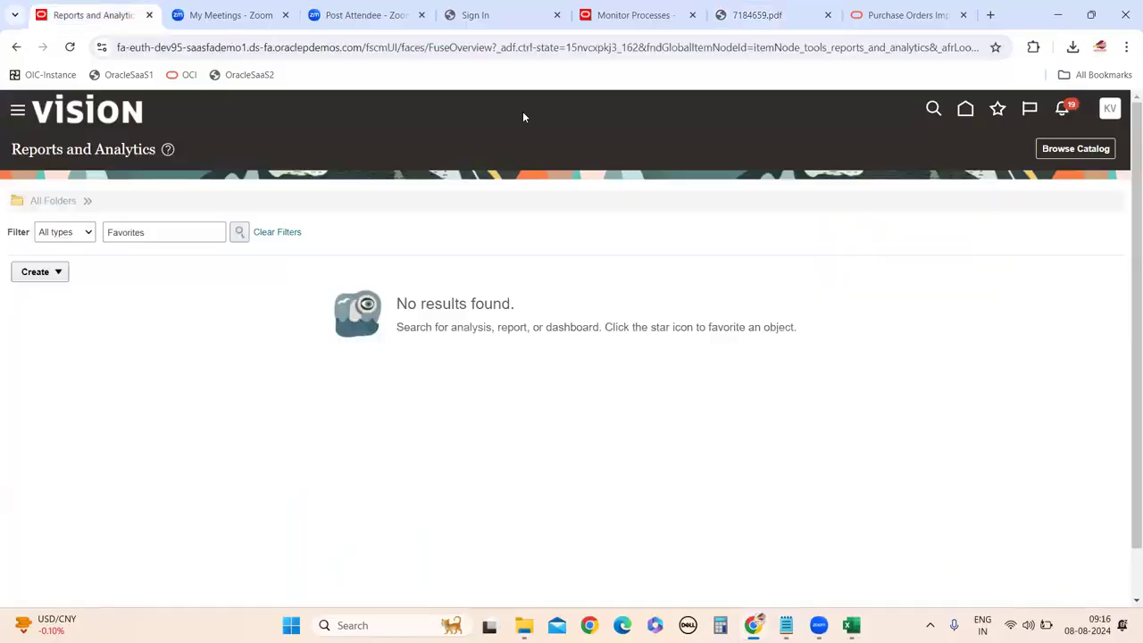
{"action": "key", "text": "ctrl+5"}
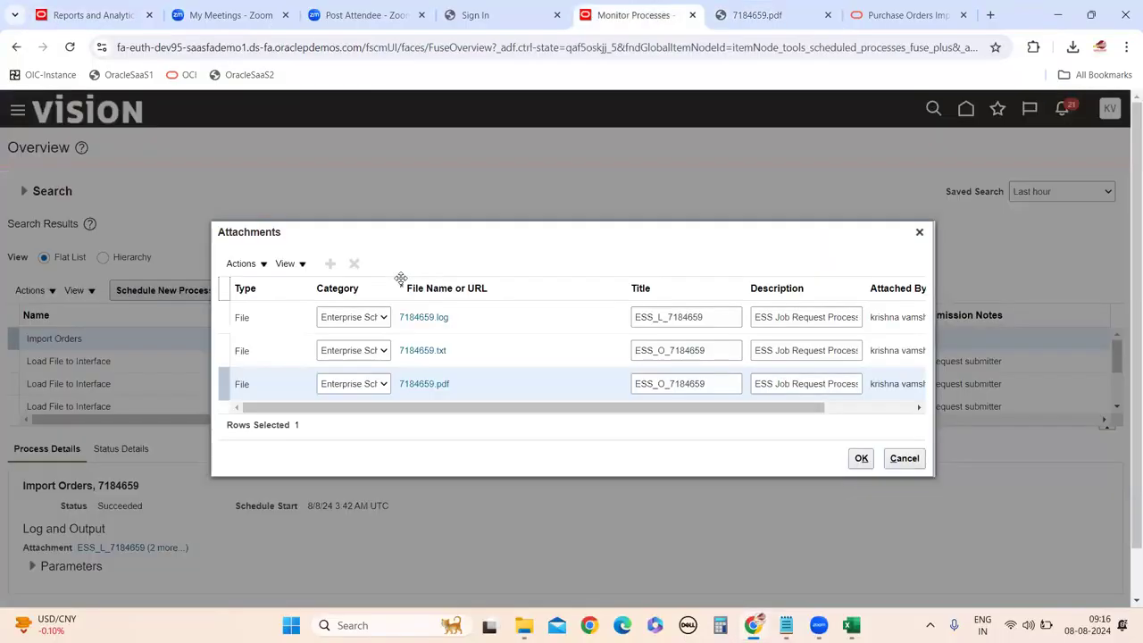
{"action": "left_click", "coordinate": [426, 318]}
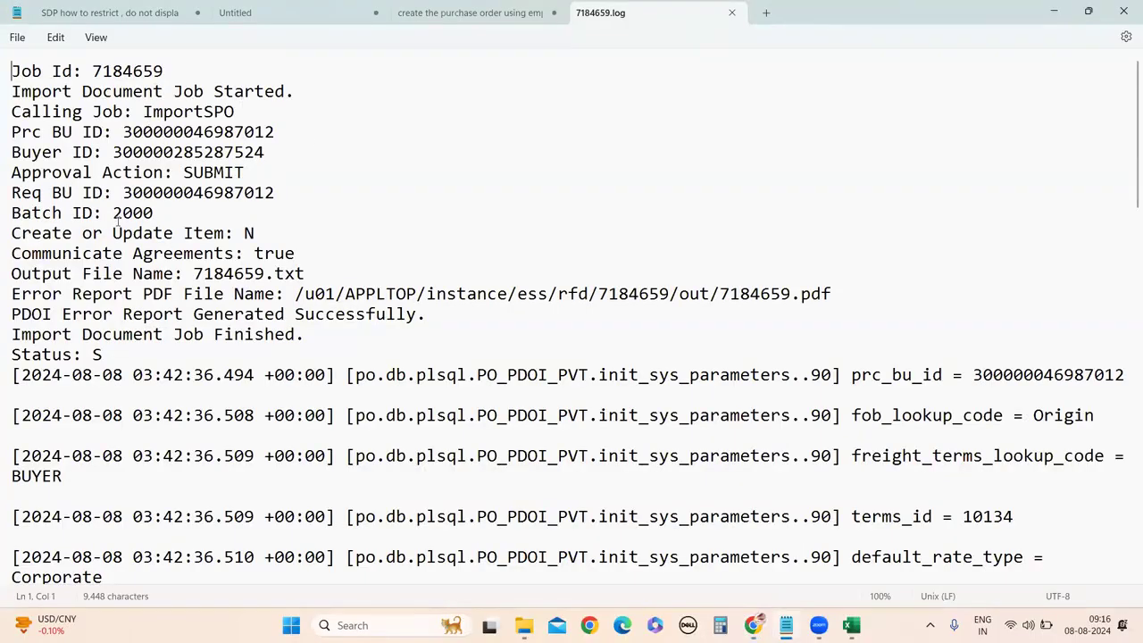
Review the job log, highlighting the Create or Update Item: N and Status: S lines.
{"action": "scroll", "coordinate": [384, 393], "scroll_direction": "down", "scroll_amount": 20}
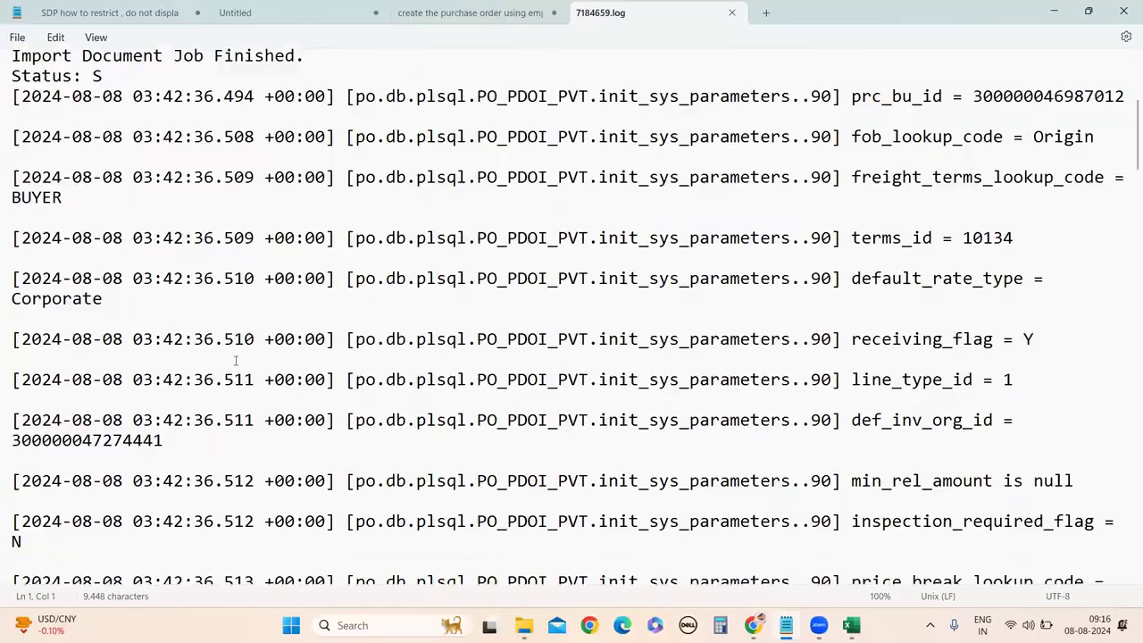
{"action": "scroll", "coordinate": [547, 455], "scroll_direction": "down", "scroll_amount": 20}
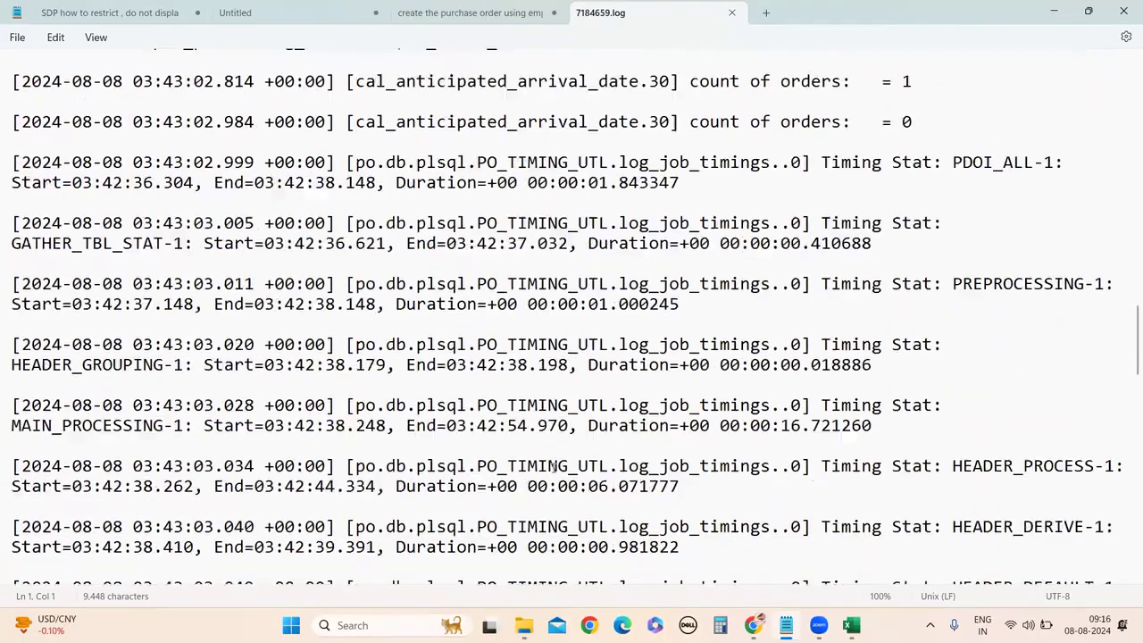
{"action": "scroll", "coordinate": [479, 492], "scroll_direction": "up", "scroll_amount": 20}
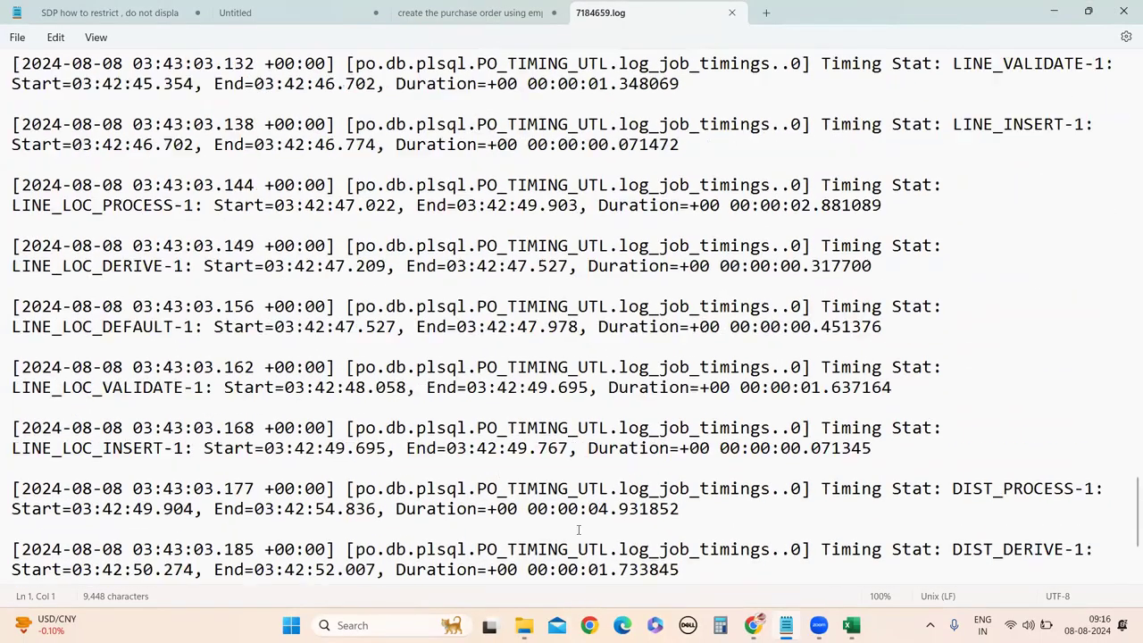
{"action": "scroll", "coordinate": [164, 332], "scroll_direction": "up", "scroll_amount": 10}
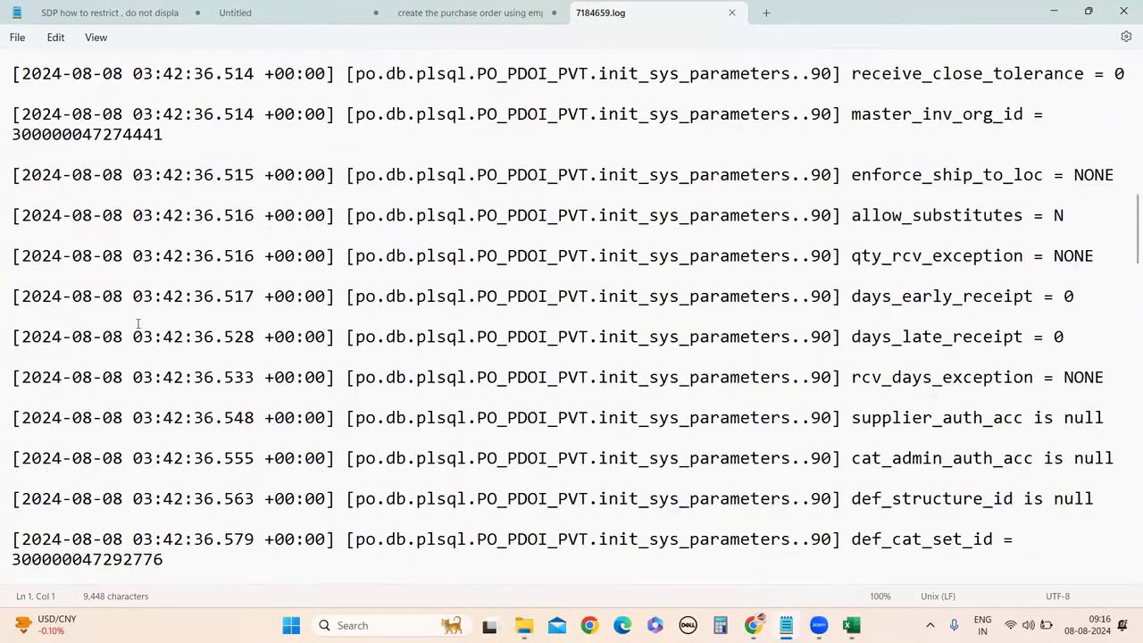
{"action": "triple_click", "coordinate": [12, 232]}
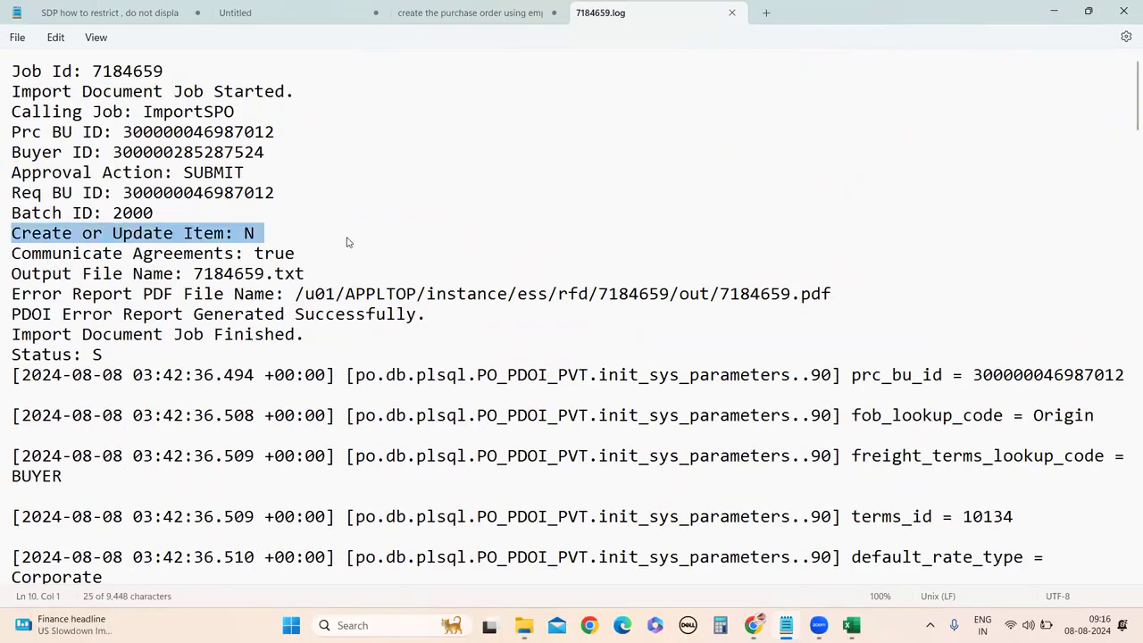
{"action": "left_click_drag", "start_coordinate": [12, 334], "coordinate": [495, 355]}
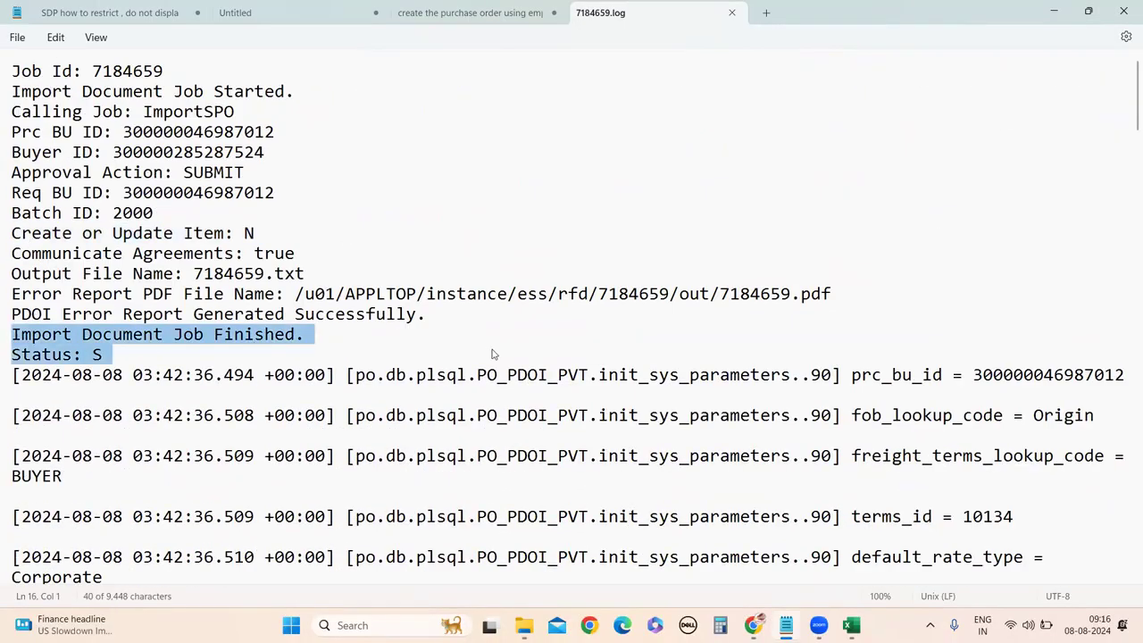
{"action": "left_click", "coordinate": [92, 357]}
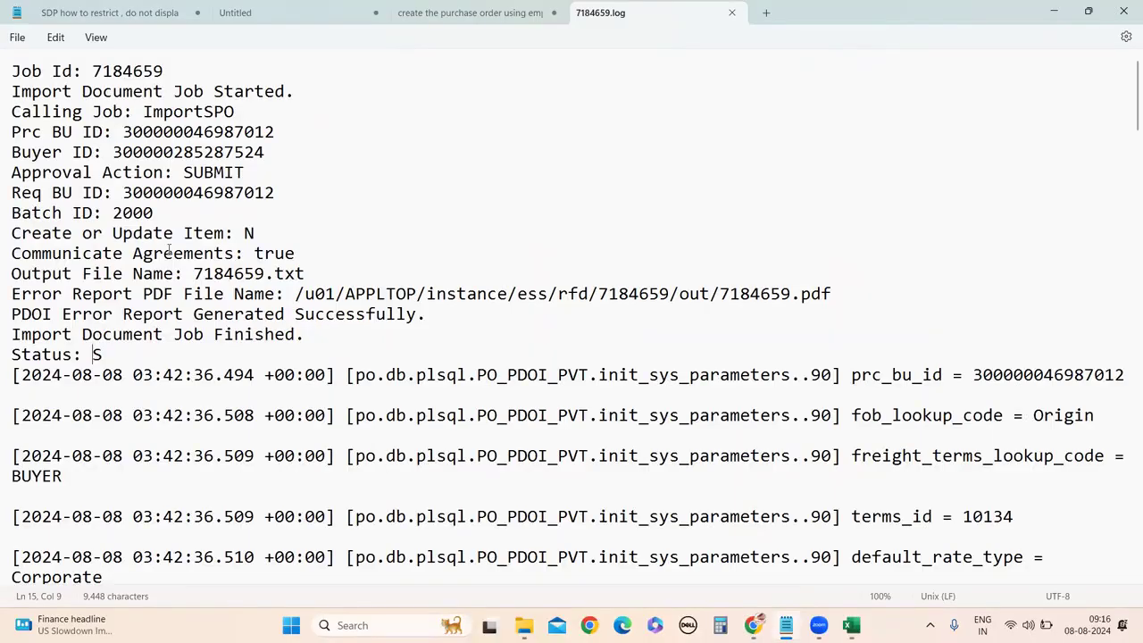
{"action": "scroll", "coordinate": [168, 249], "scroll_direction": "down", "scroll_amount": 20}
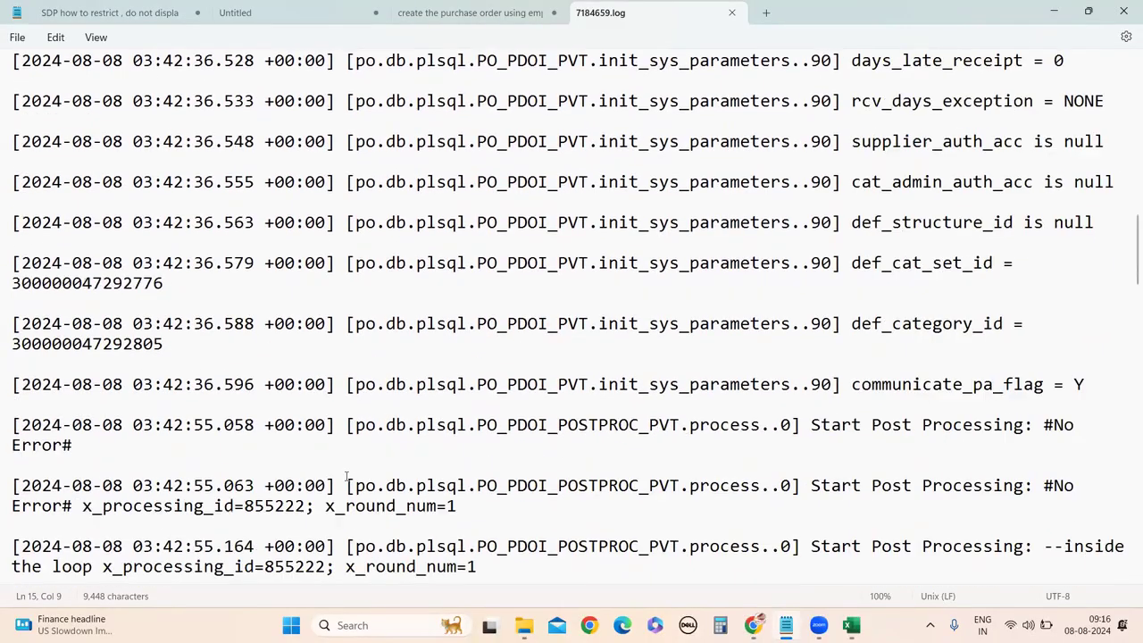
{"action": "scroll", "coordinate": [1126, 106], "scroll_direction": "down", "scroll_amount": 20}
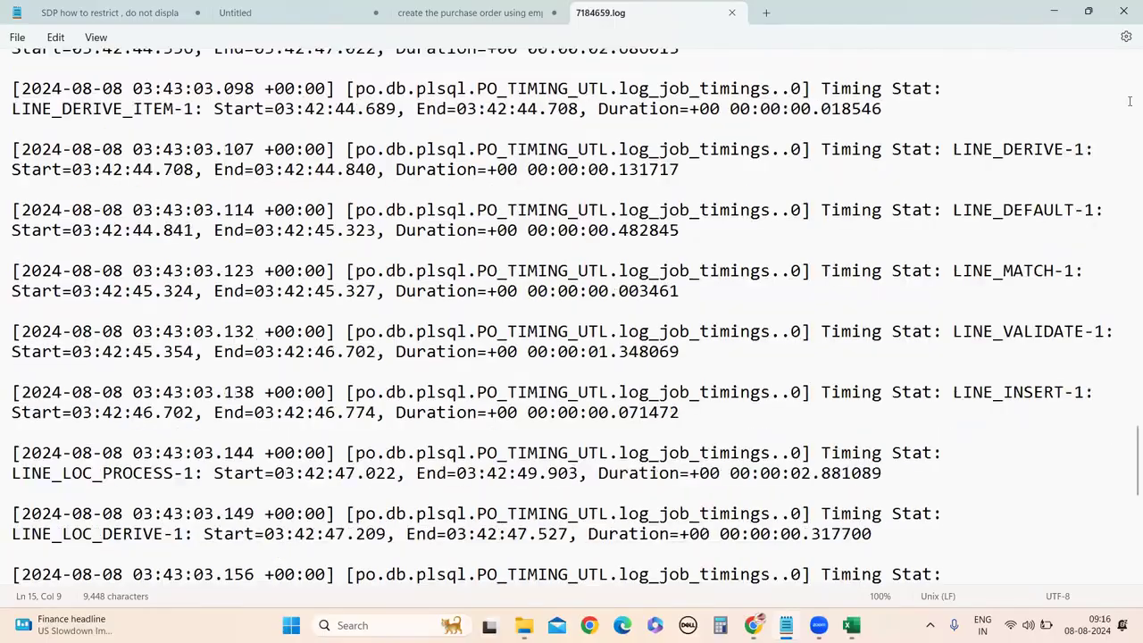
Download output file 7184659.txt, open it in Notepad and highlight the imported order number.
{"action": "key", "text": "alt+Tab"}
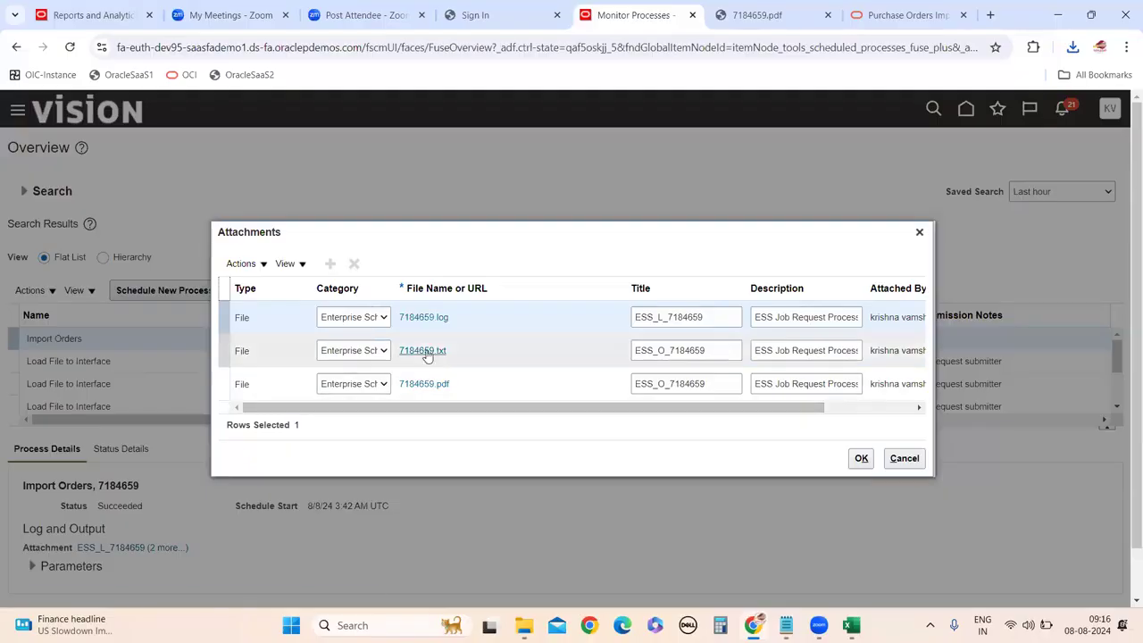
{"action": "left_click", "coordinate": [423, 351]}
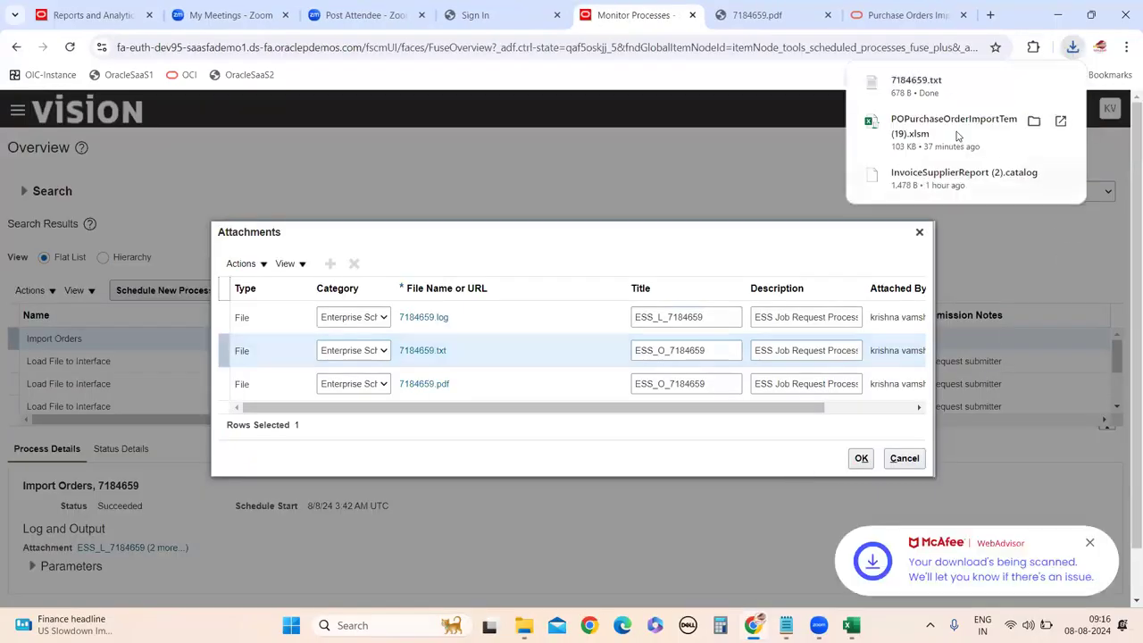
{"action": "left_click", "coordinate": [926, 90]}
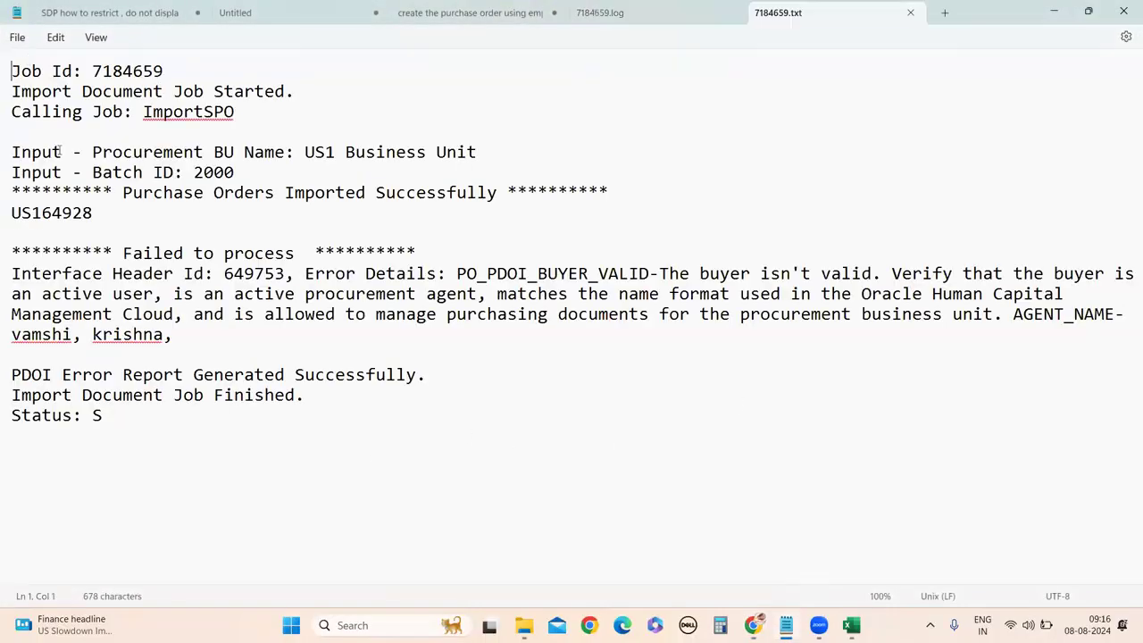
{"action": "double_click", "coordinate": [59, 215]}
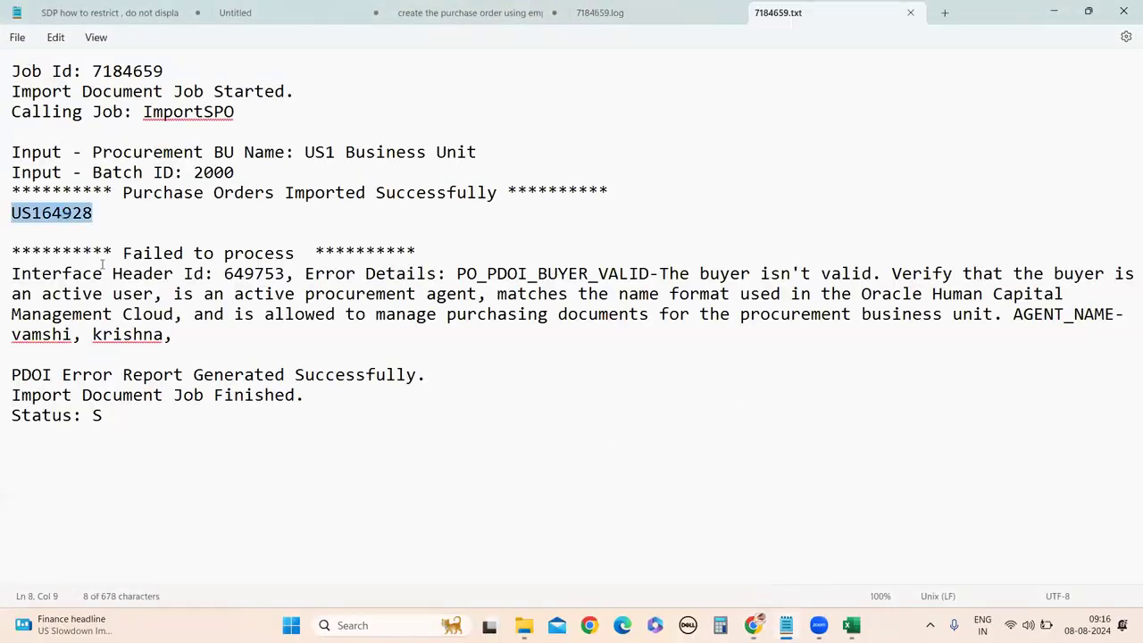
{"action": "left_click", "coordinate": [117, 208]}
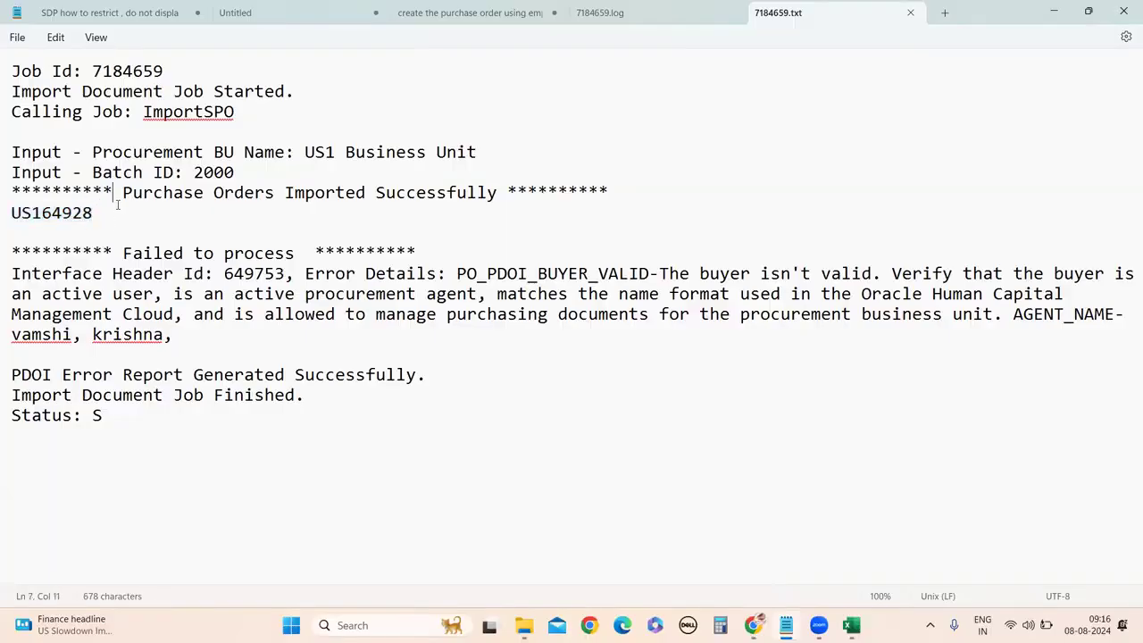
{"action": "double_click", "coordinate": [86, 214]}
{"action": "key", "text": "ctrl+c"}
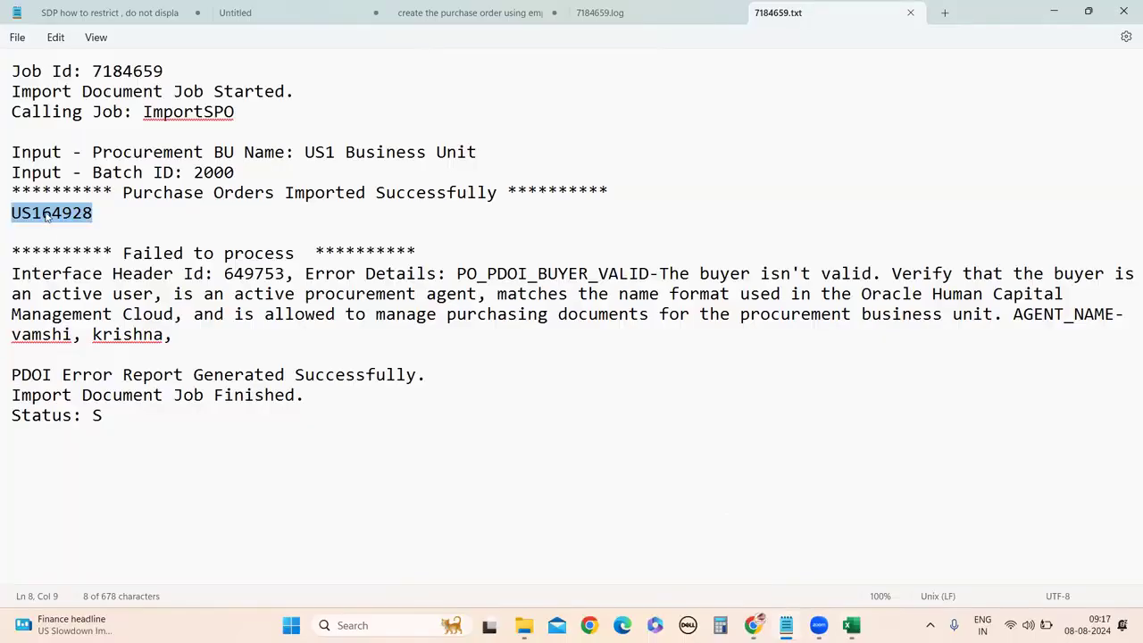
{"action": "key", "text": "alt+Tab"}
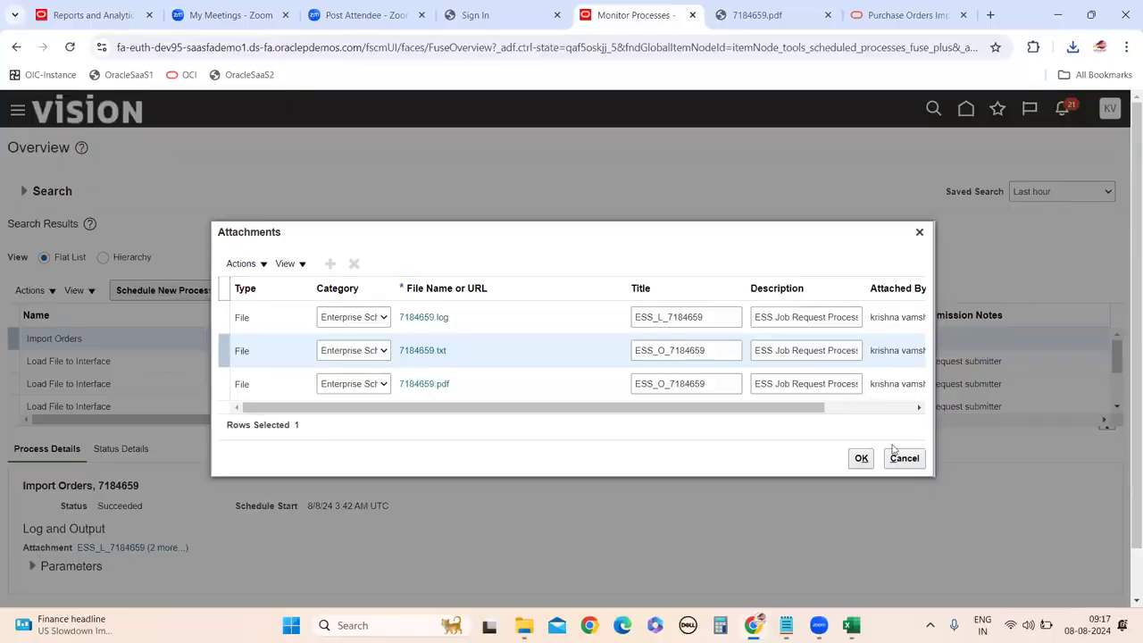
Find the imported order through a Manage Orders keyword search and open its Dell Inc. detail page.
{"action": "left_click", "coordinate": [897, 454]}
{"action": "left_click", "coordinate": [17, 108]}
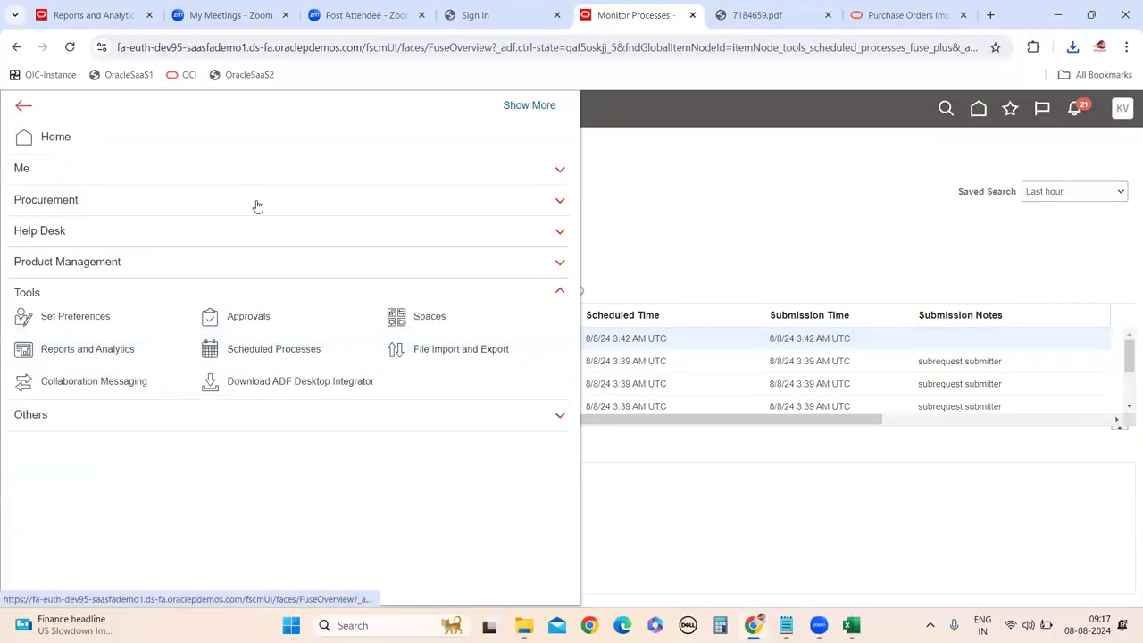
{"action": "left_click", "coordinate": [90, 205]}
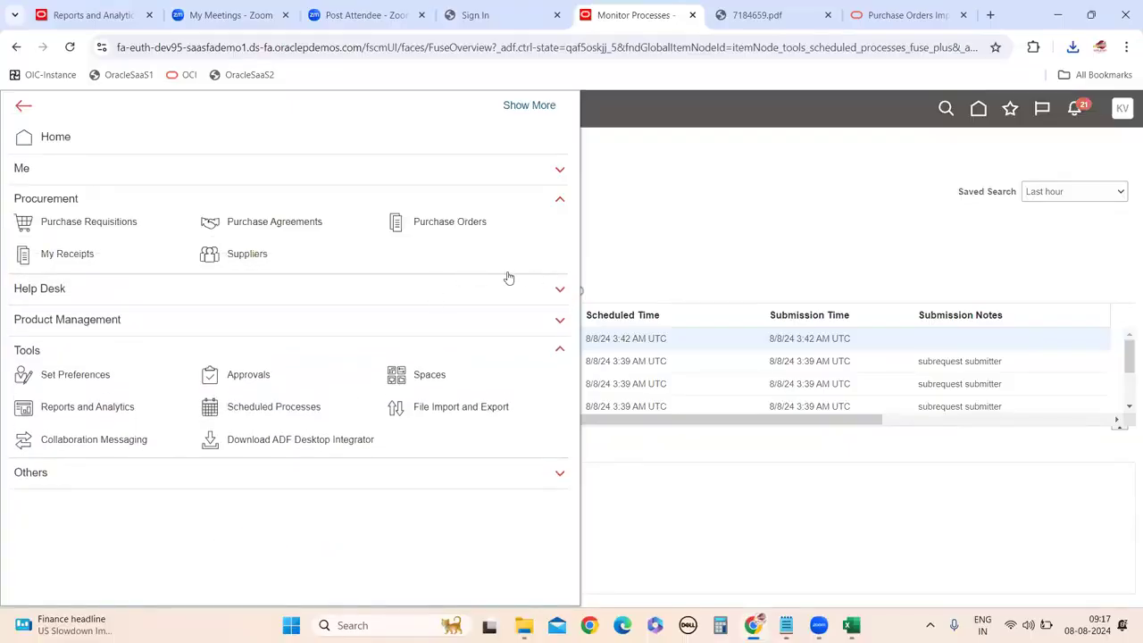
{"action": "left_click", "coordinate": [461, 223]}
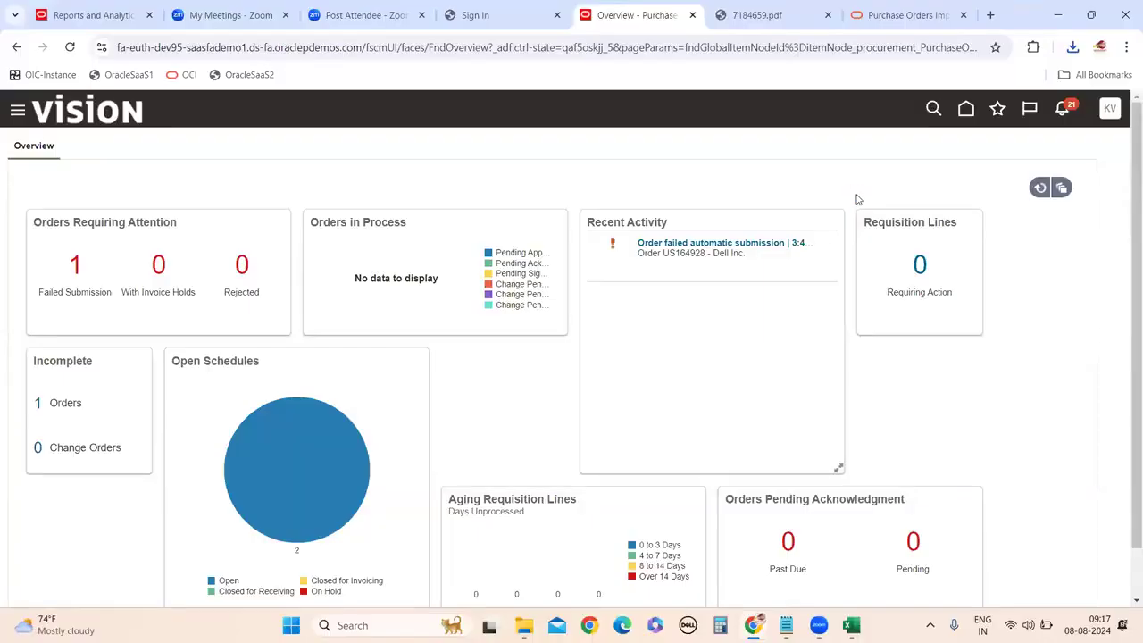
{"action": "left_click", "coordinate": [990, 230]}
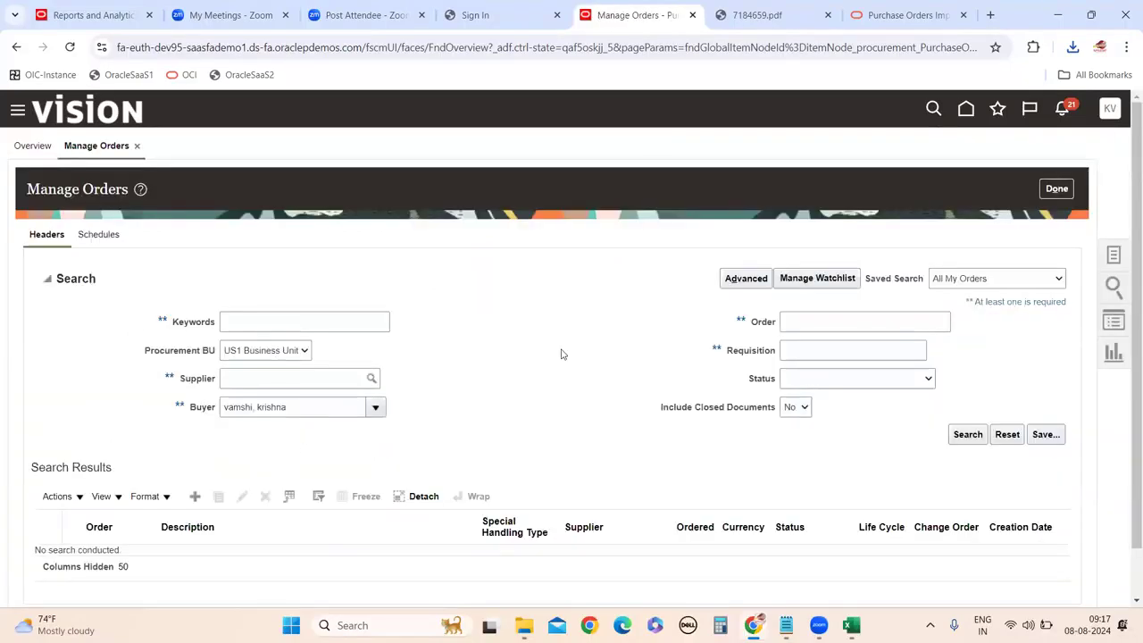
{"action": "left_click", "coordinate": [313, 320]}
{"action": "key", "text": "ctrl+v"}
{"action": "left_click", "coordinate": [967, 435]}
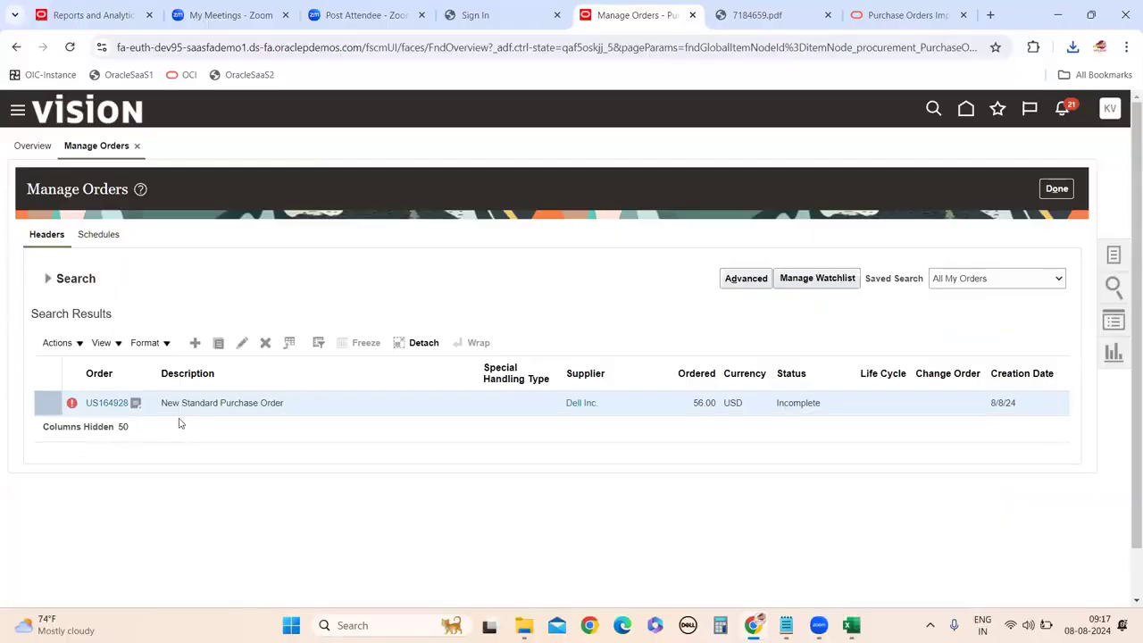
{"action": "left_click", "coordinate": [131, 405]}
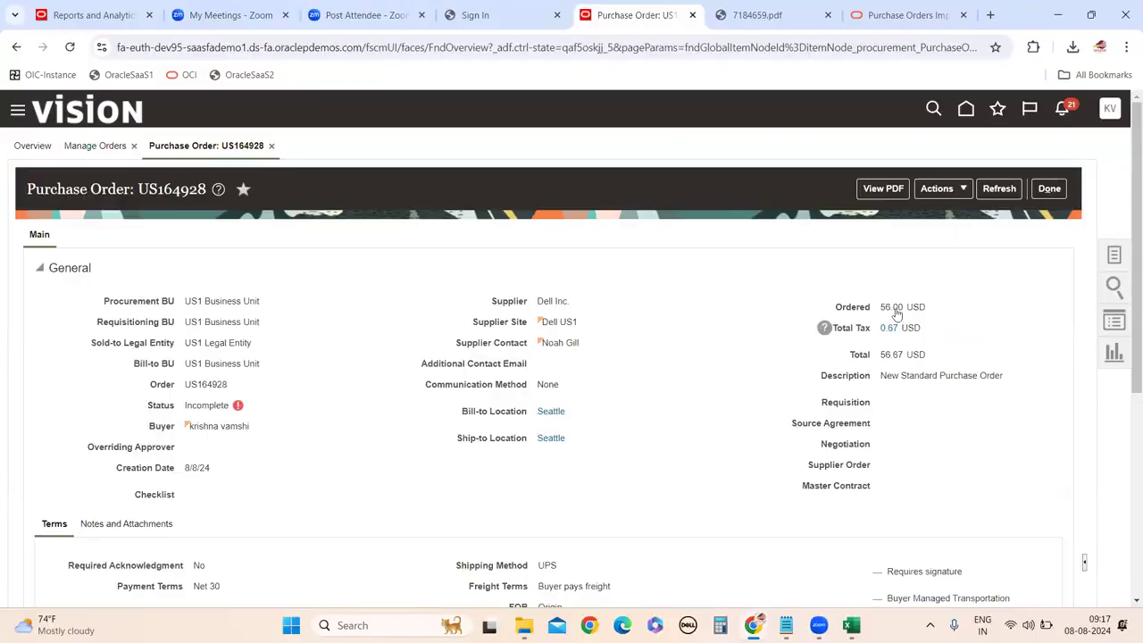
Check the order's Actions menu and its two lines totaling 14.00, then return to the Excel template.
{"action": "left_click", "coordinate": [953, 191]}
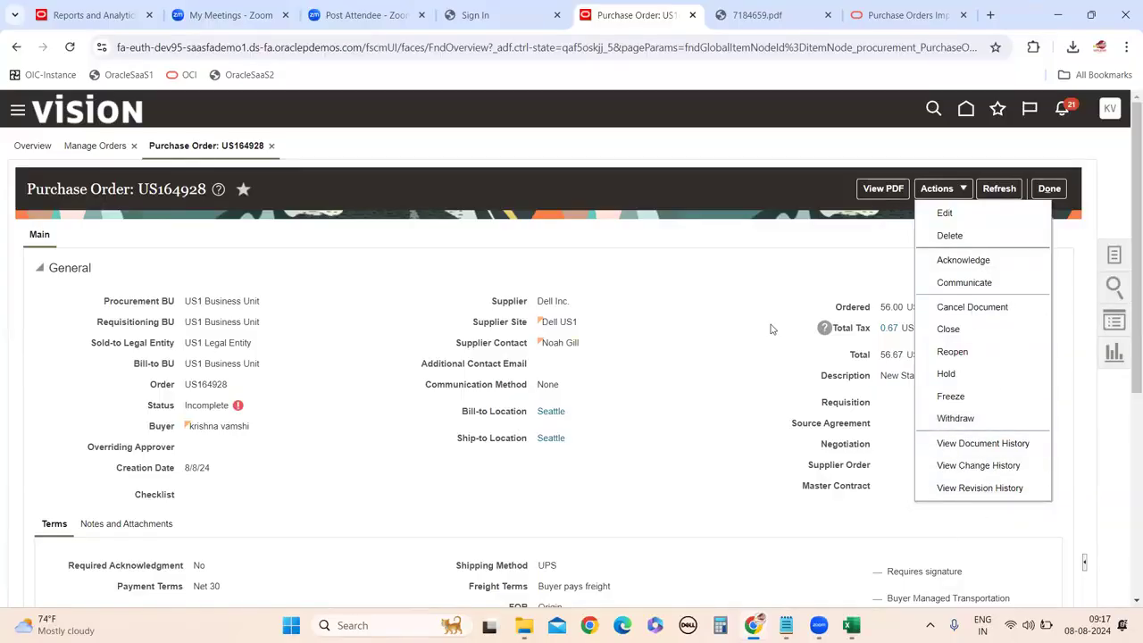
{"action": "left_click", "coordinate": [800, 279]}
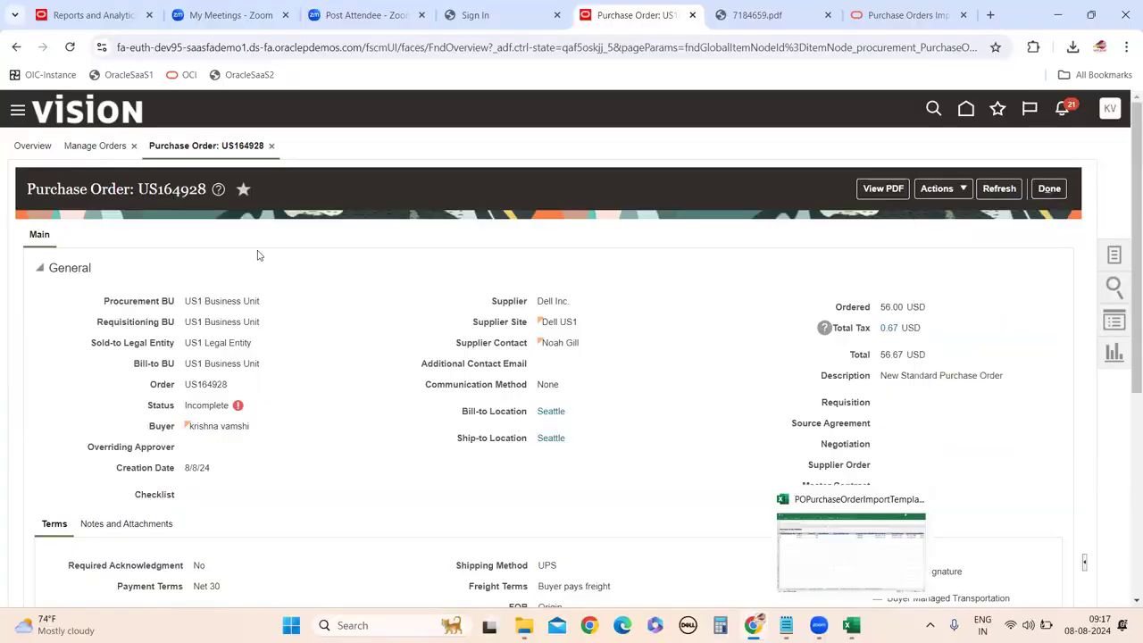
{"action": "scroll", "coordinate": [268, 277], "scroll_direction": "down", "scroll_amount": 5}
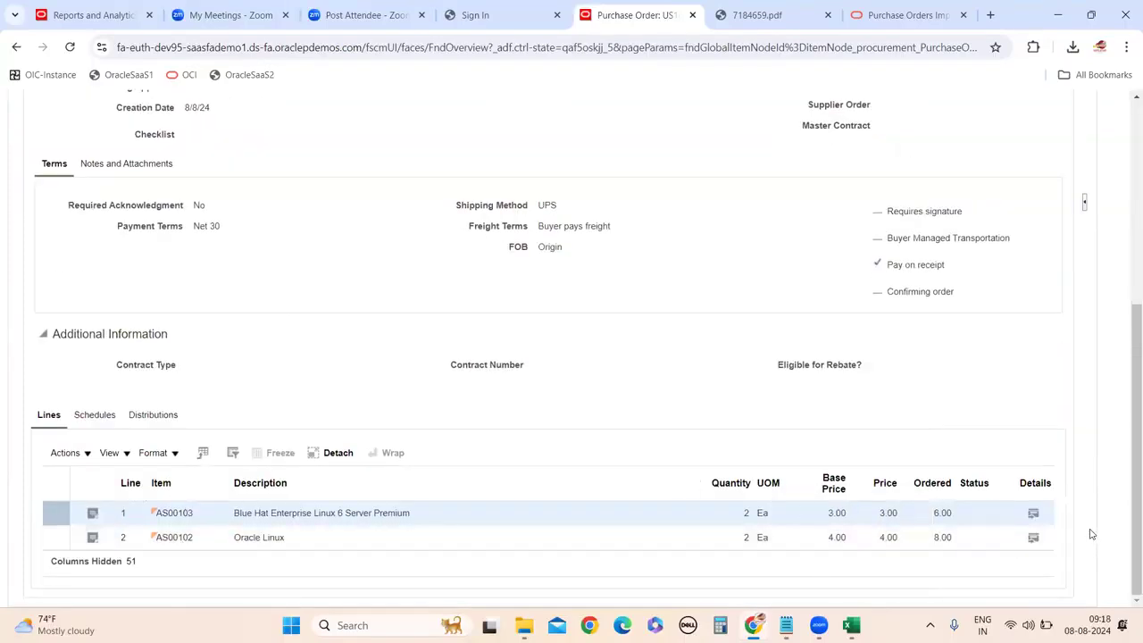
{"action": "scroll", "coordinate": [178, 435], "scroll_direction": "up", "scroll_amount": 5}
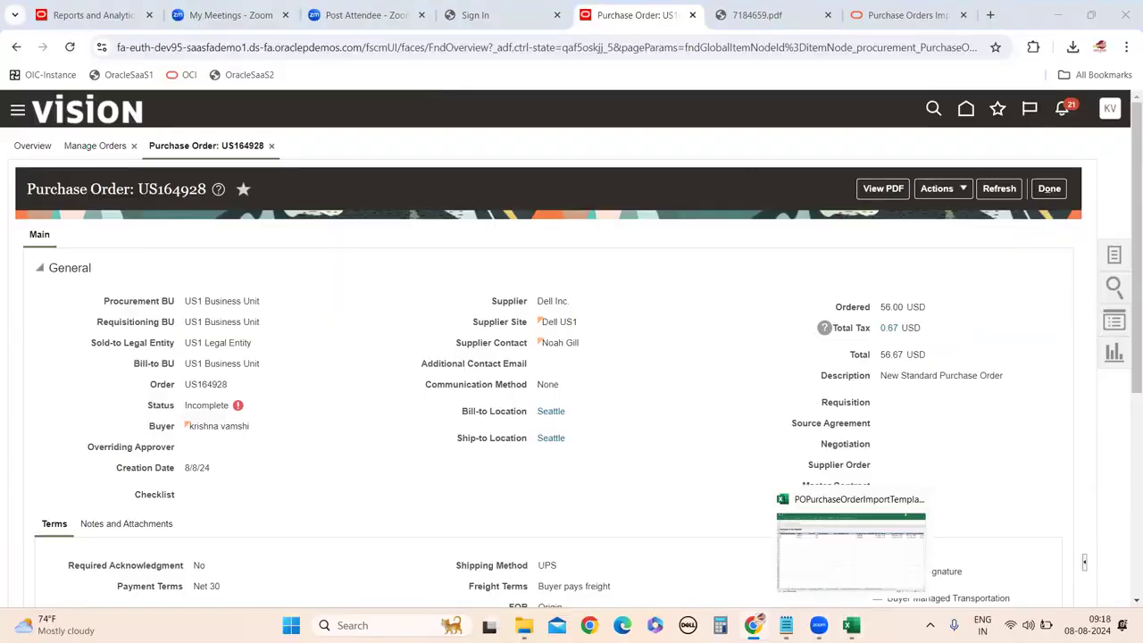
{"action": "left_click", "coordinate": [850, 625]}
{"action": "left_click", "coordinate": [175, 581]}
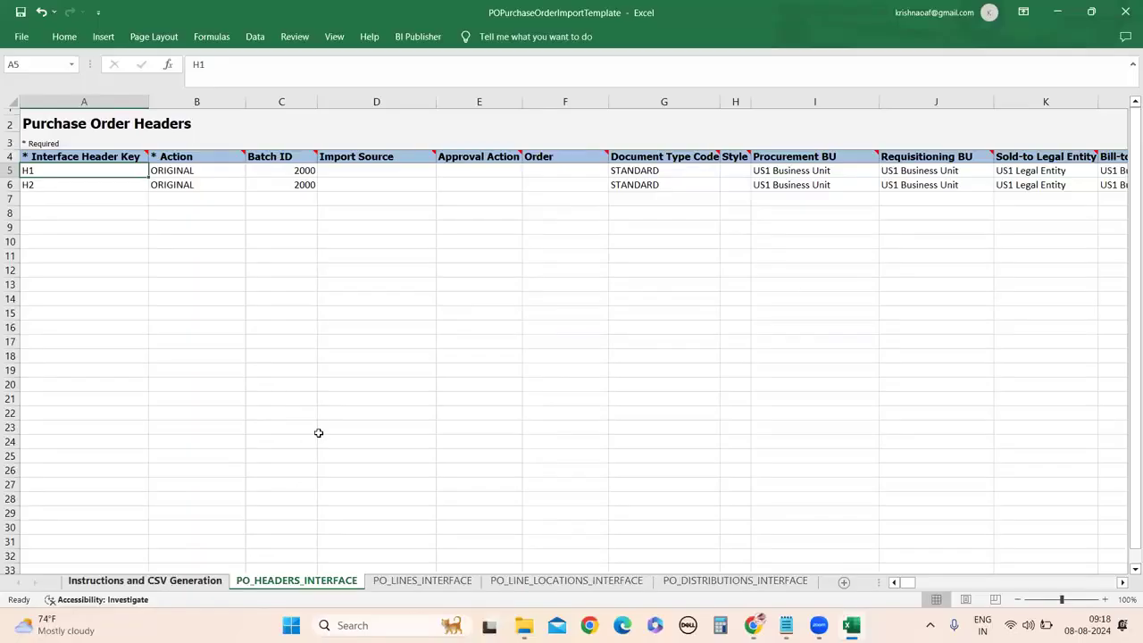
Check the Revision History note in D17 mentioning PO_HEADERS_INTERFACE, then return to the order in Chrome.
{"action": "scroll", "coordinate": [452, 349], "scroll_direction": "down", "scroll_amount": 2}
{"action": "scroll", "coordinate": [451, 349], "scroll_direction": "down", "scroll_amount": 2}
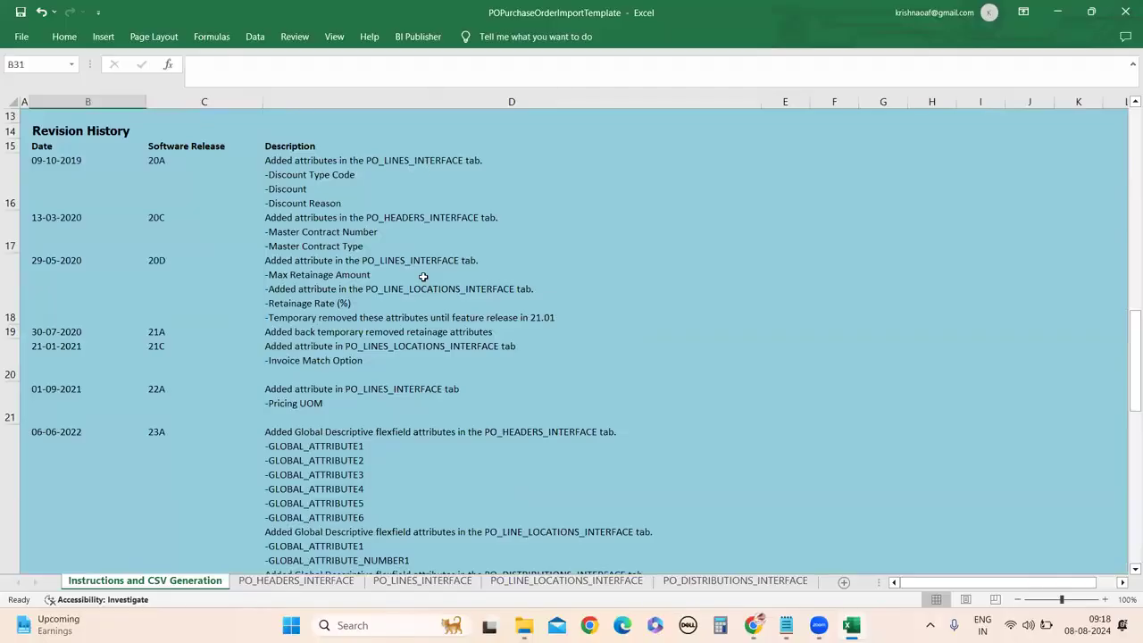
{"action": "double_click", "coordinate": [381, 217]}
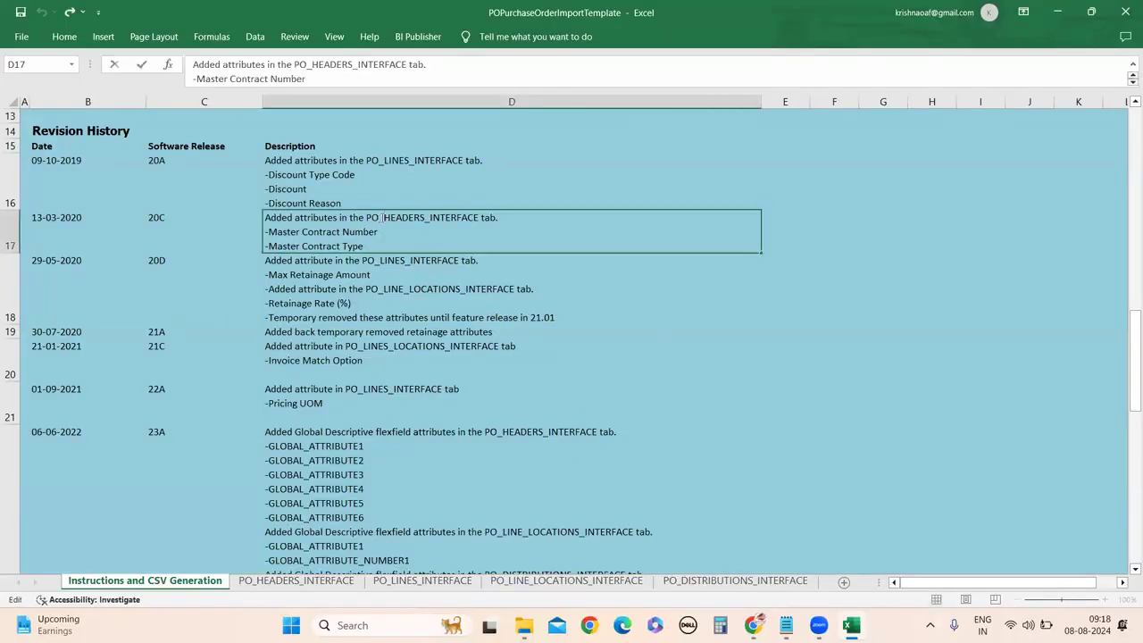
{"action": "left_click_drag", "start_coordinate": [367, 217], "coordinate": [472, 222]}
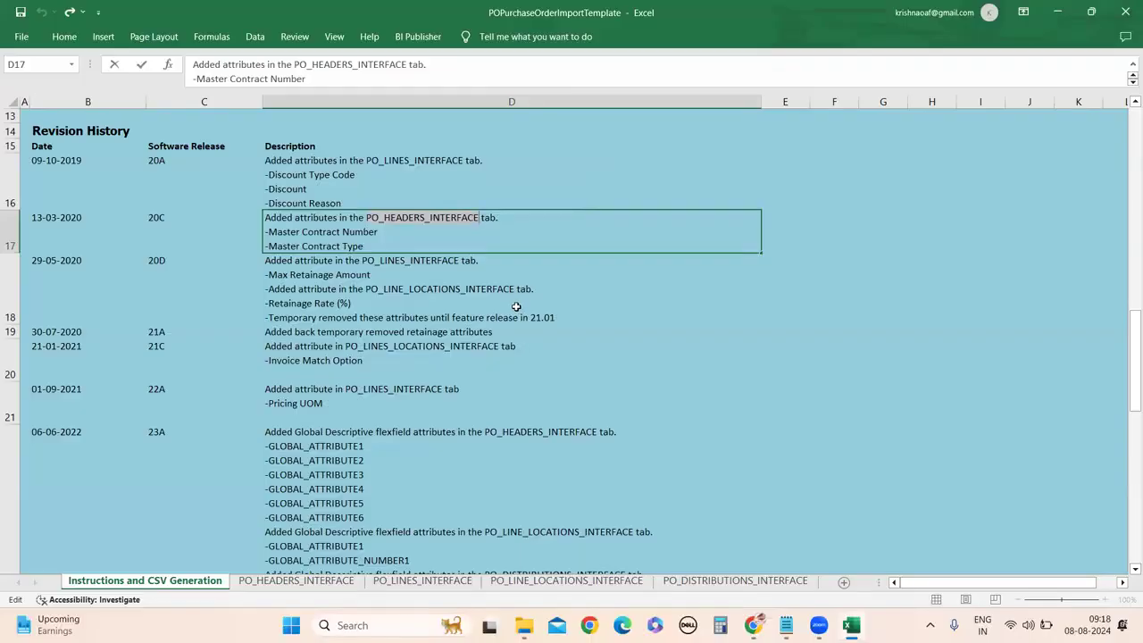
{"action": "mouse_move", "coordinate": [752, 625]}
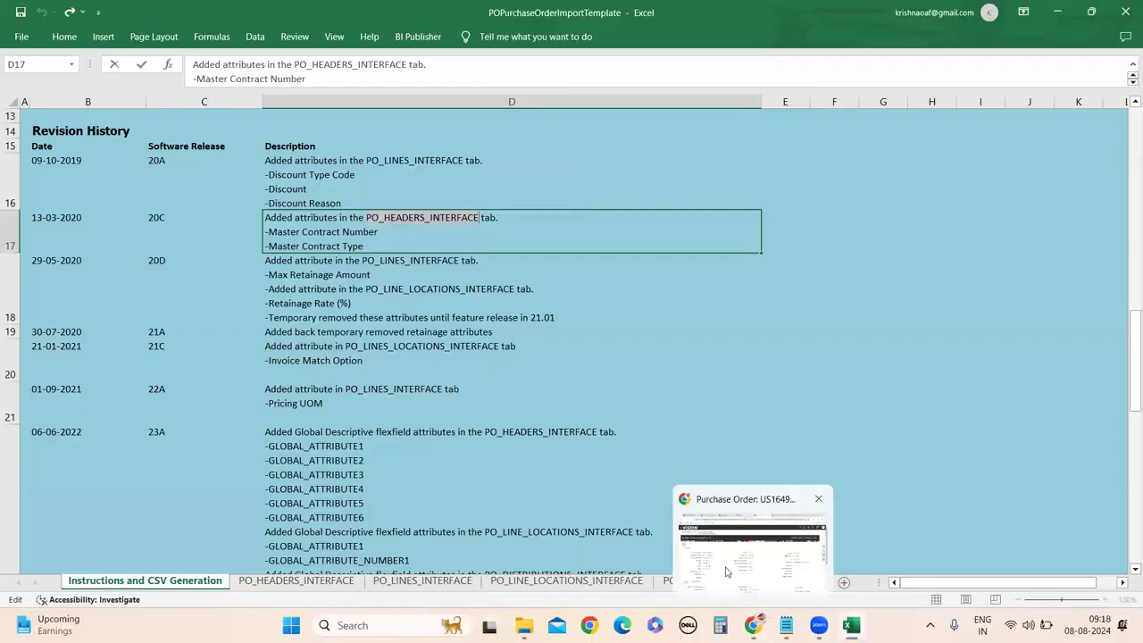
{"action": "left_click", "coordinate": [728, 572]}
{"action": "left_click", "coordinate": [964, 189]}
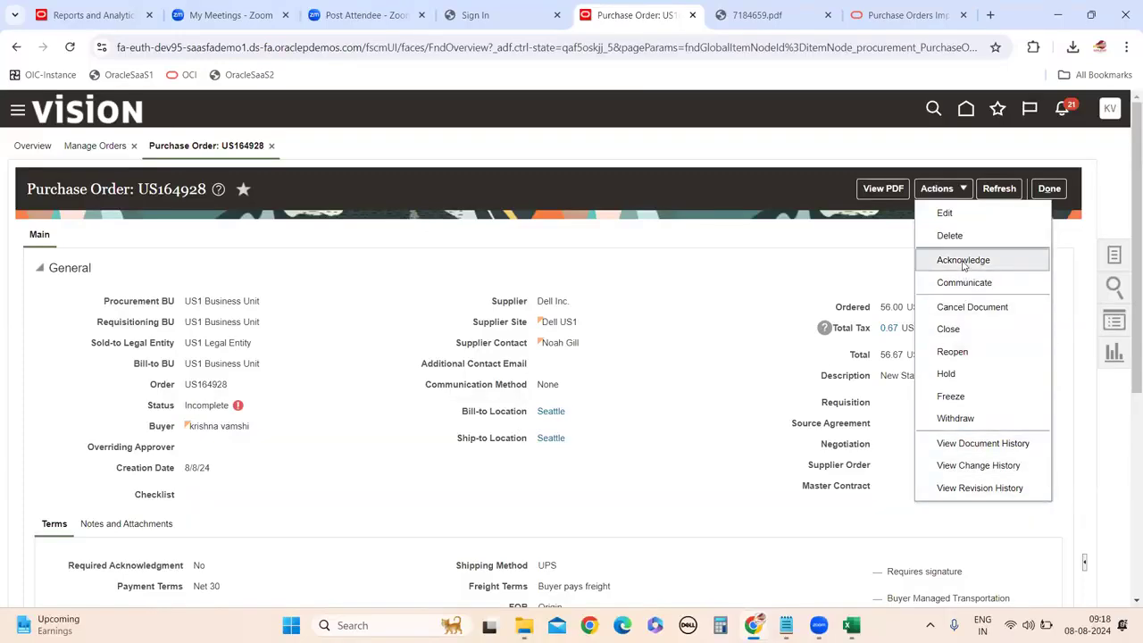
Dismiss the order's Actions menu and close the Navigator's procurement tasks panel.
{"action": "left_click", "coordinate": [88, 282]}
{"action": "scroll", "coordinate": [740, 390], "scroll_direction": "down", "scroll_amount": 5}
{"action": "scroll", "coordinate": [773, 408], "scroll_direction": "up", "scroll_amount": 5}
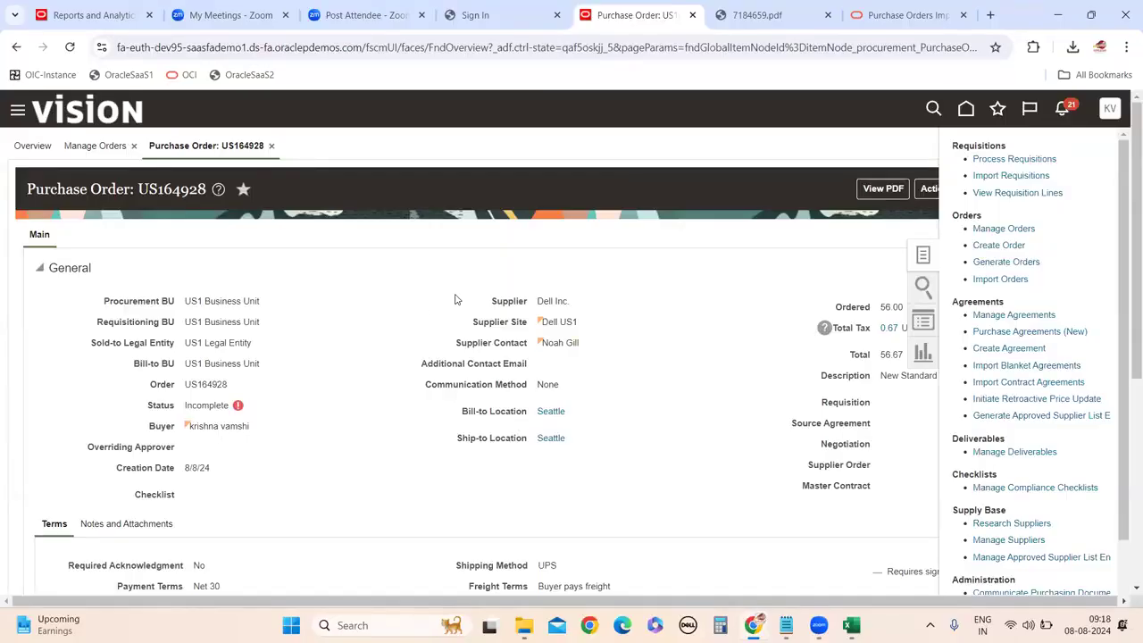
{"action": "scroll", "coordinate": [109, 401], "scroll_direction": "down", "scroll_amount": 4}
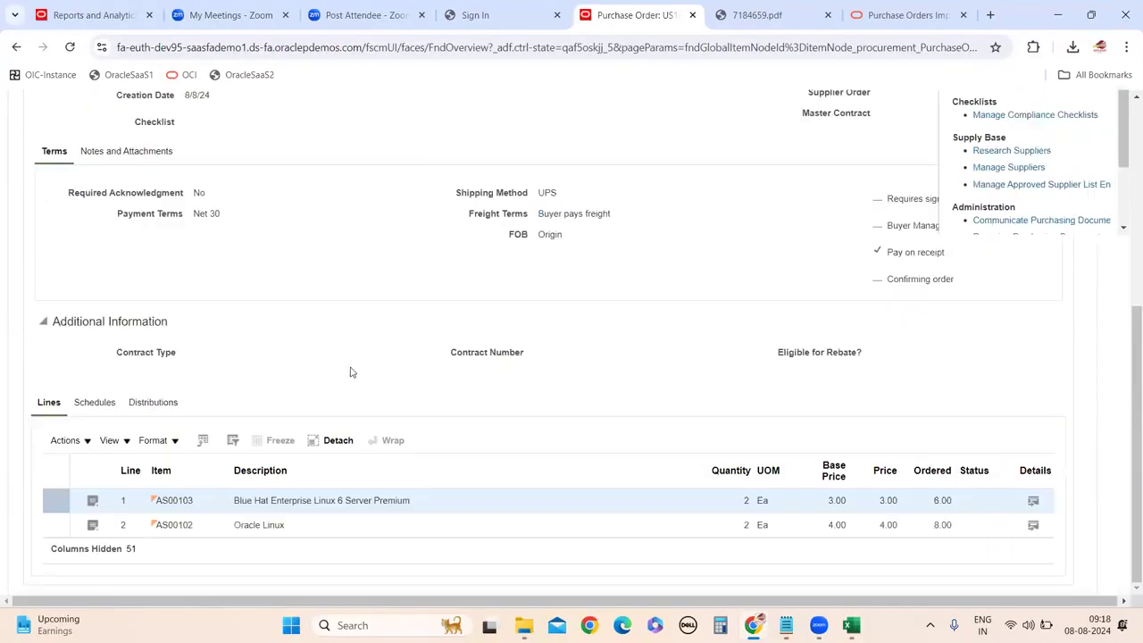
{"action": "scroll", "coordinate": [351, 372], "scroll_direction": "up", "scroll_amount": 3}
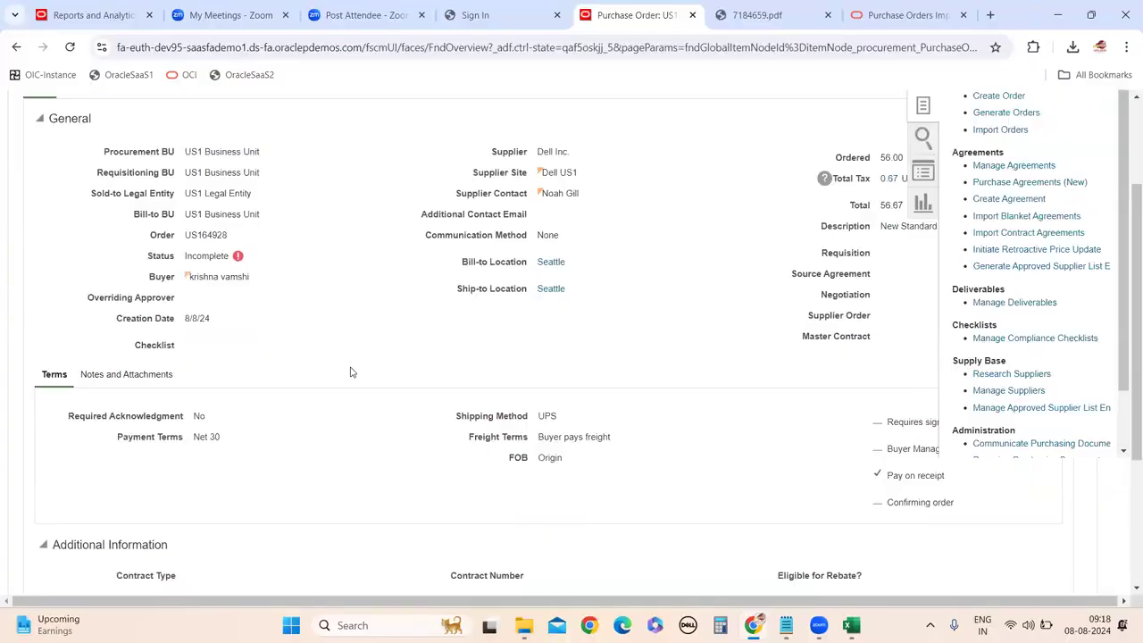
{"action": "scroll", "coordinate": [351, 373], "scroll_direction": "up", "scroll_amount": 2}
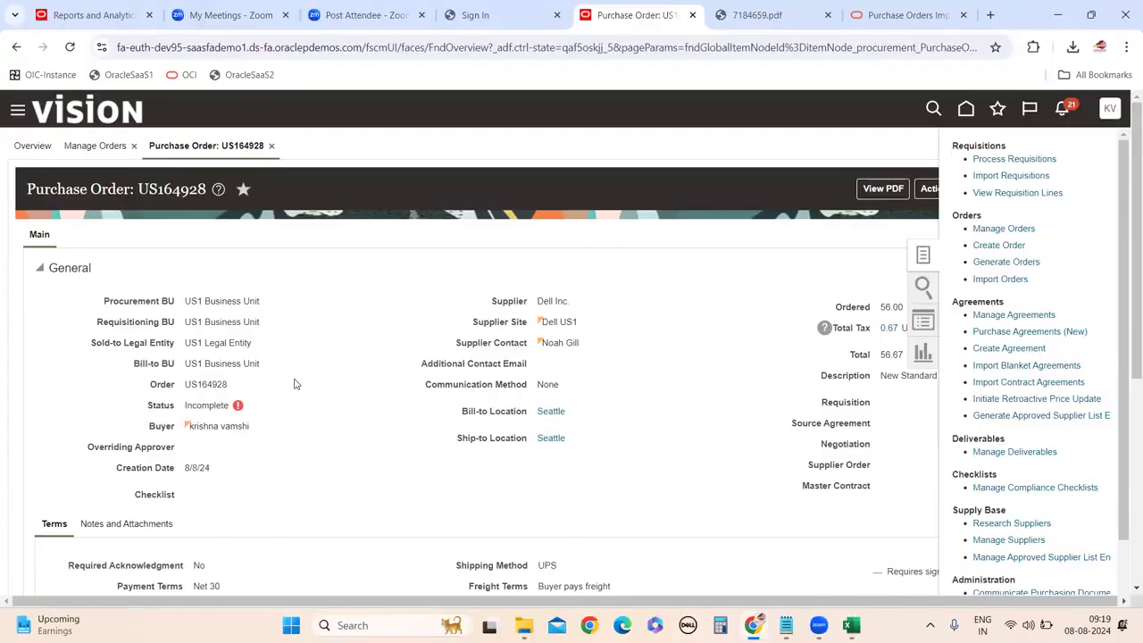
{"action": "left_click", "coordinate": [296, 384]}
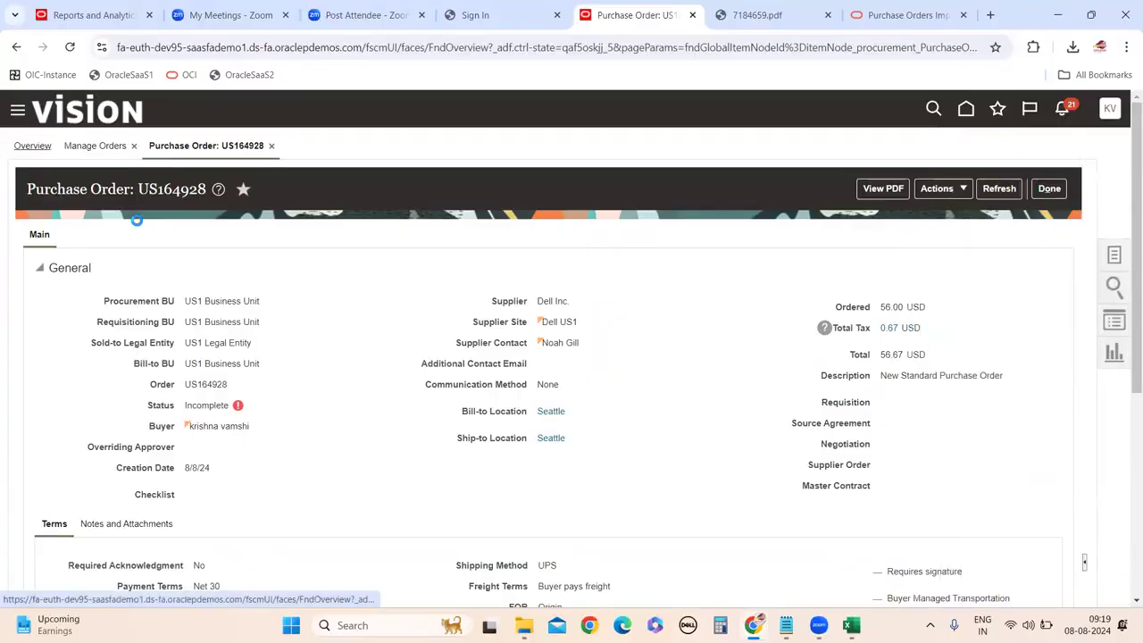
{"action": "left_click", "coordinate": [864, 262]}
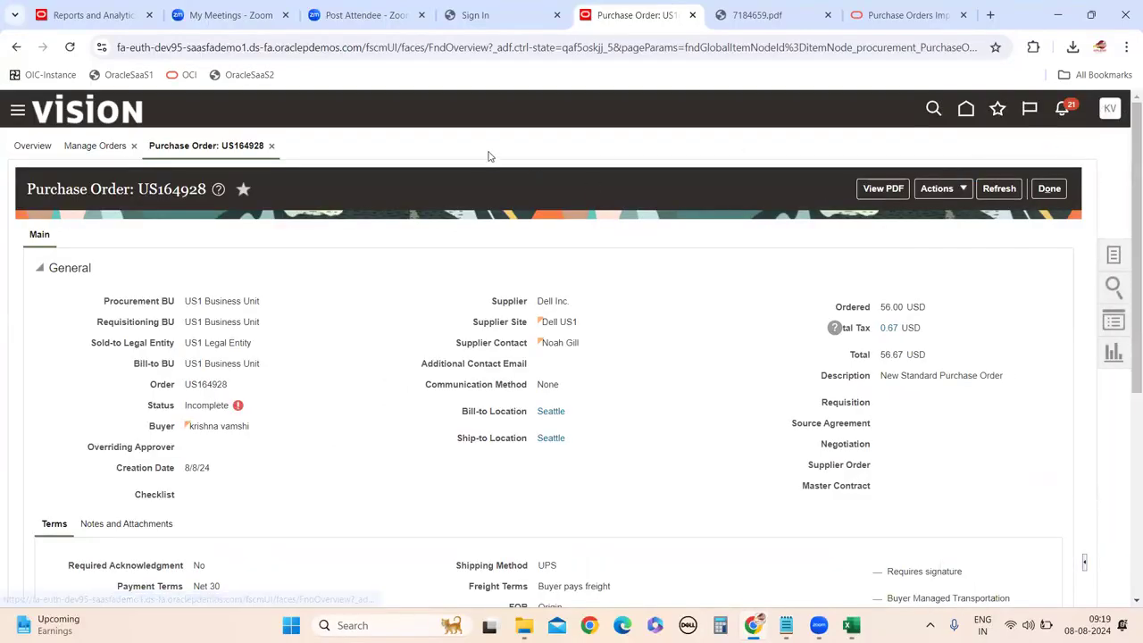
Sign out of the session and enter a different user ID on the Sign In page.
{"action": "left_click", "coordinate": [1110, 109]}
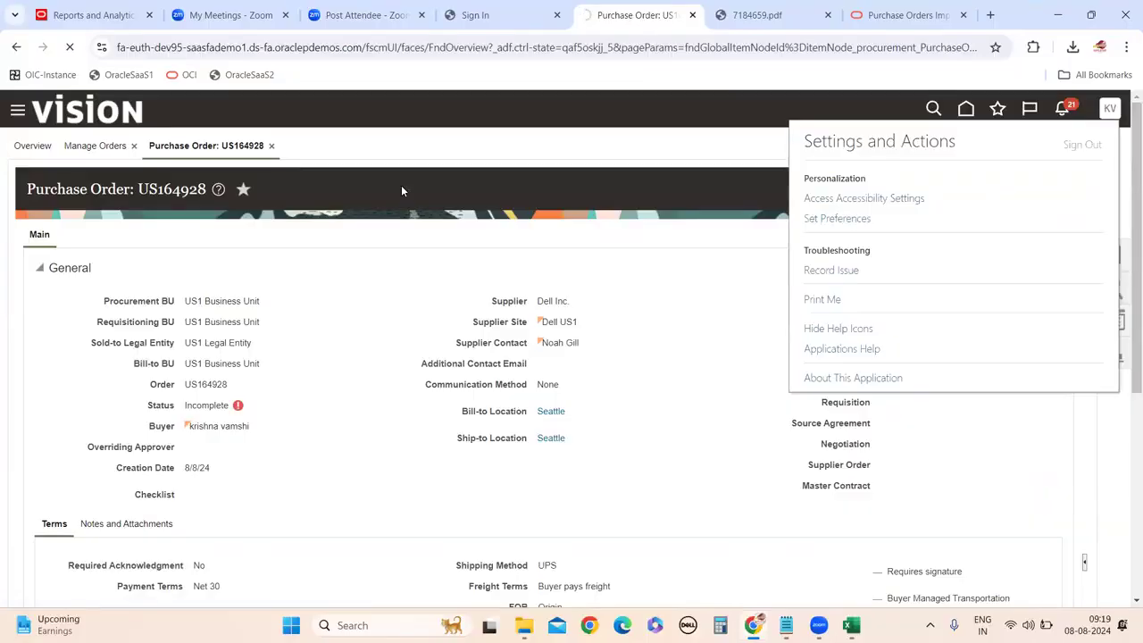
{"action": "left_click", "coordinate": [546, 396]}
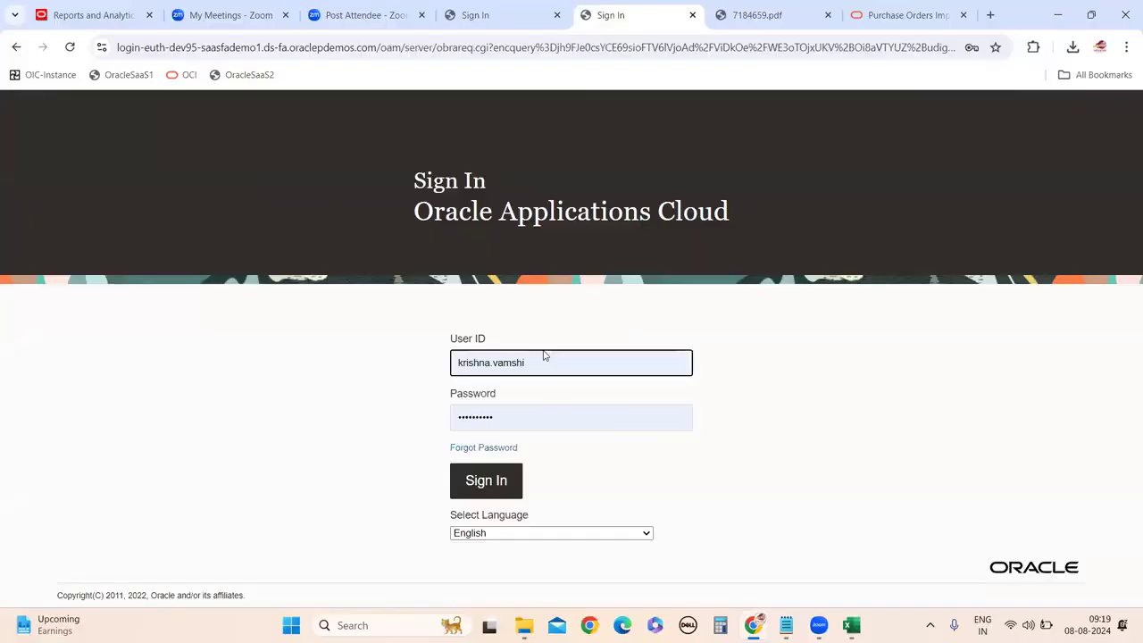
{"action": "double_click", "coordinate": [543, 358]}
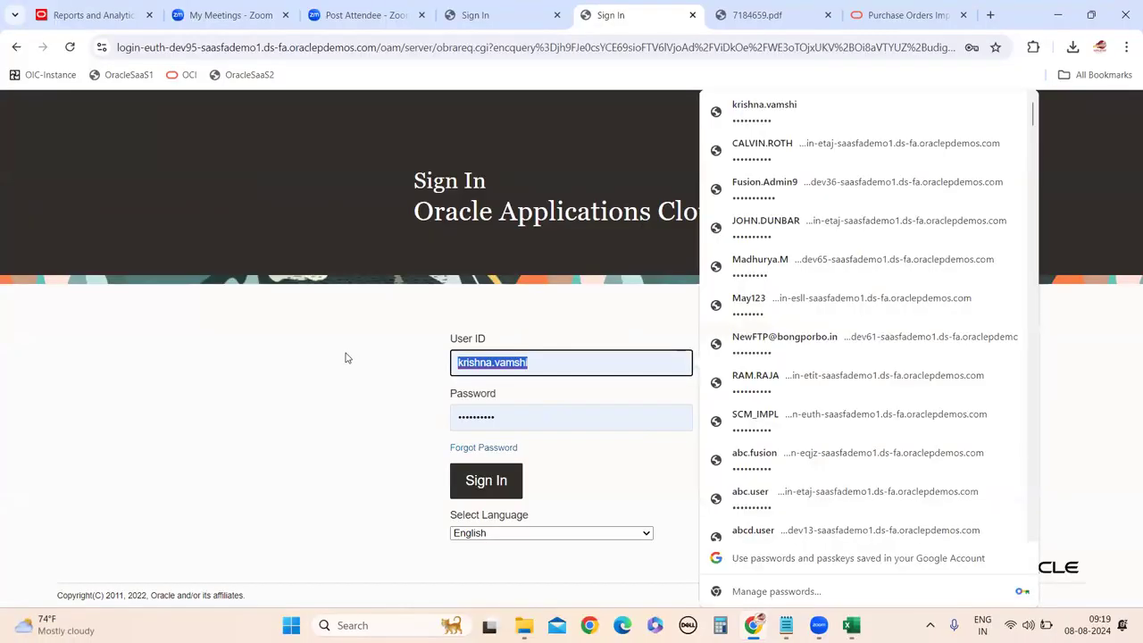
{"action": "type", "text": "dev"}
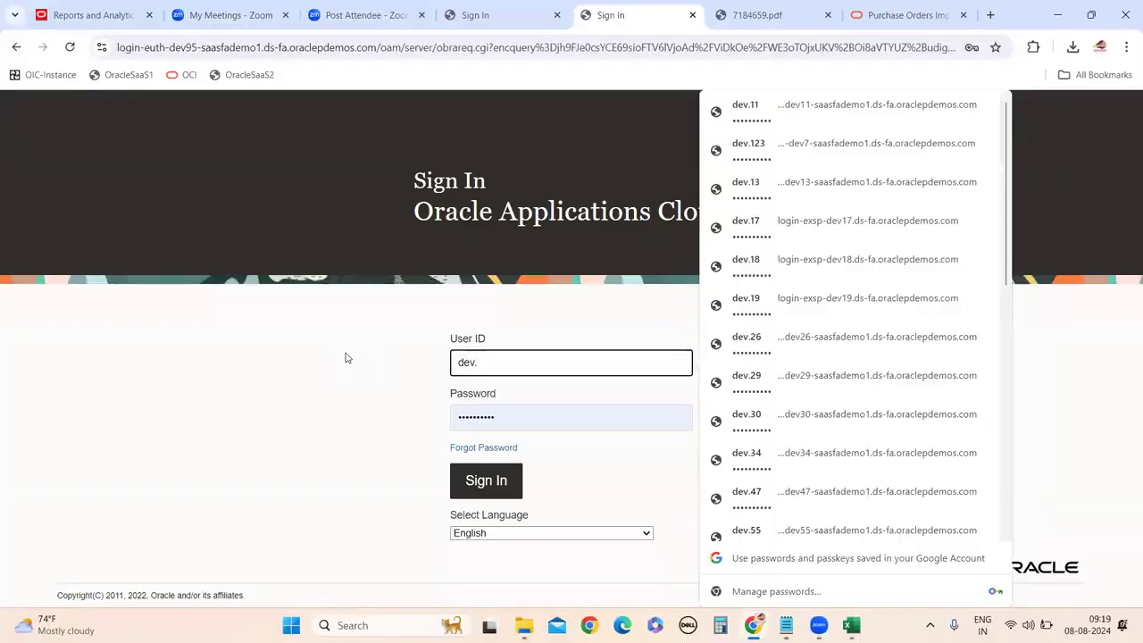
{"action": "type", "text": ".95"}
Sign in as the other user with their password and open Tools > Reports and Analytics.
{"action": "key", "text": "Tab"}
{"action": "type", "text": "a"}
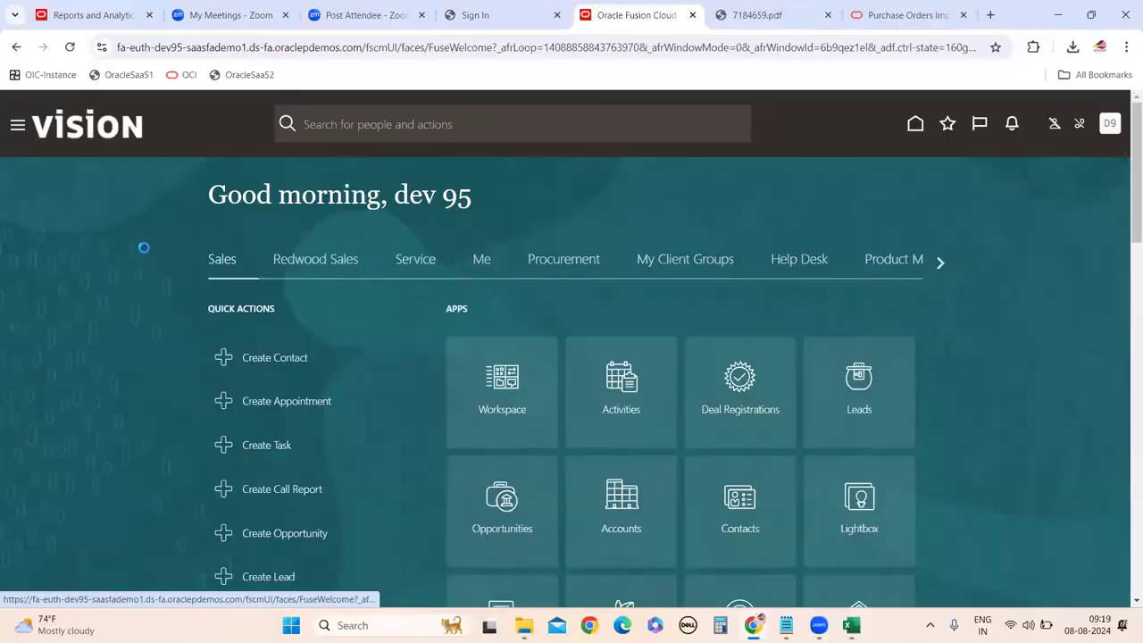
{"action": "scroll", "coordinate": [169, 428], "scroll_direction": "down", "scroll_amount": 4}
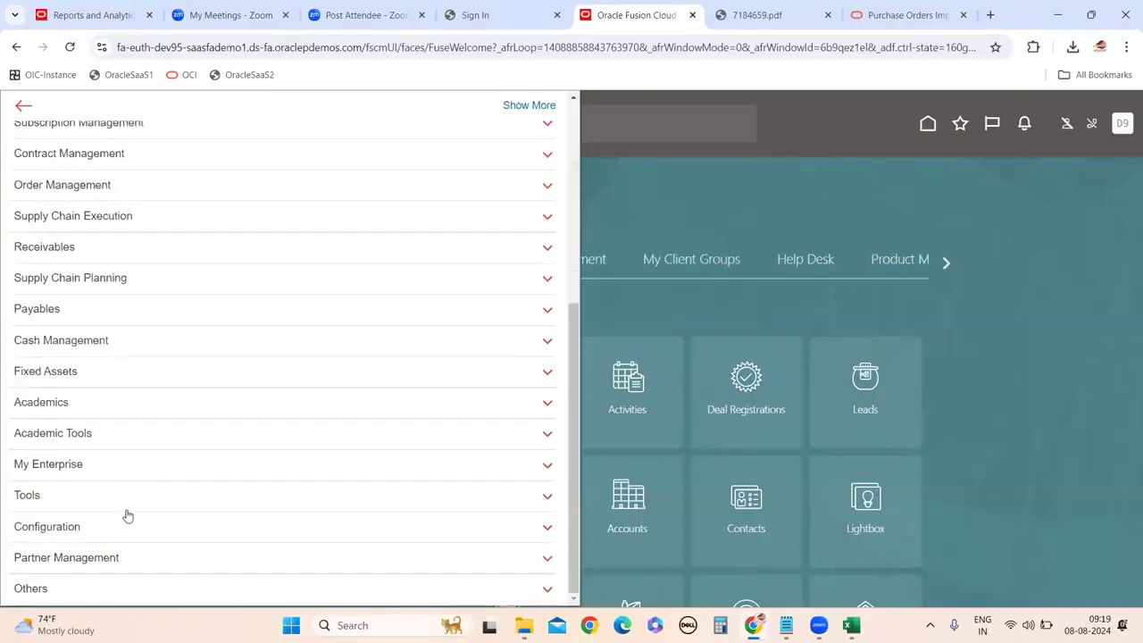
{"action": "left_click", "coordinate": [118, 496]}
{"action": "scroll", "coordinate": [357, 446], "scroll_direction": "down", "scroll_amount": 3}
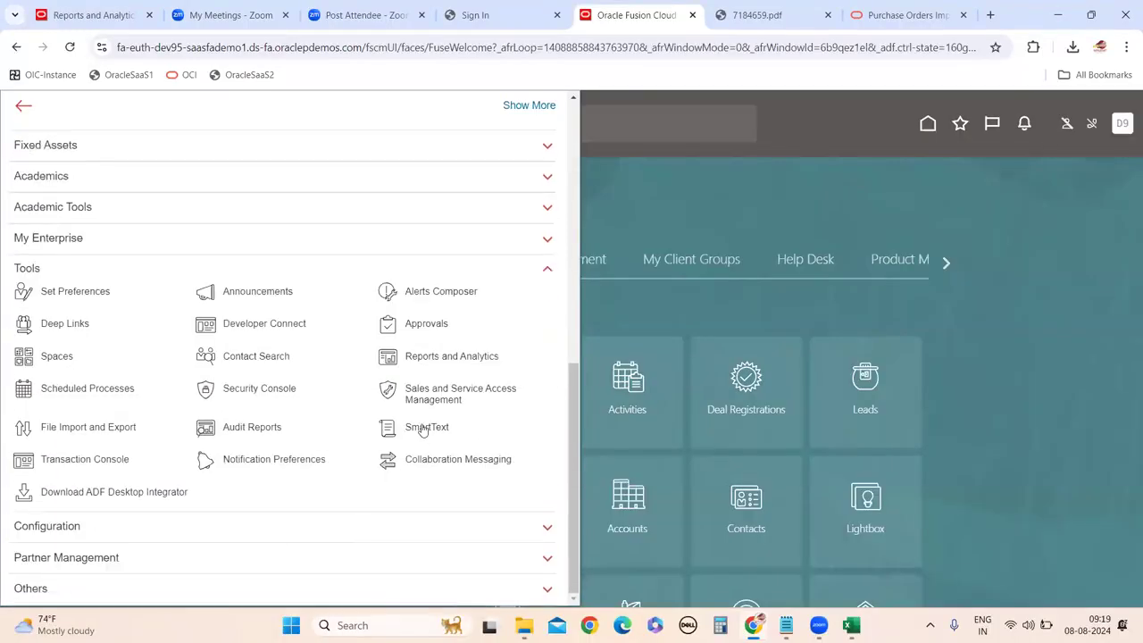
{"action": "left_click", "coordinate": [435, 359]}
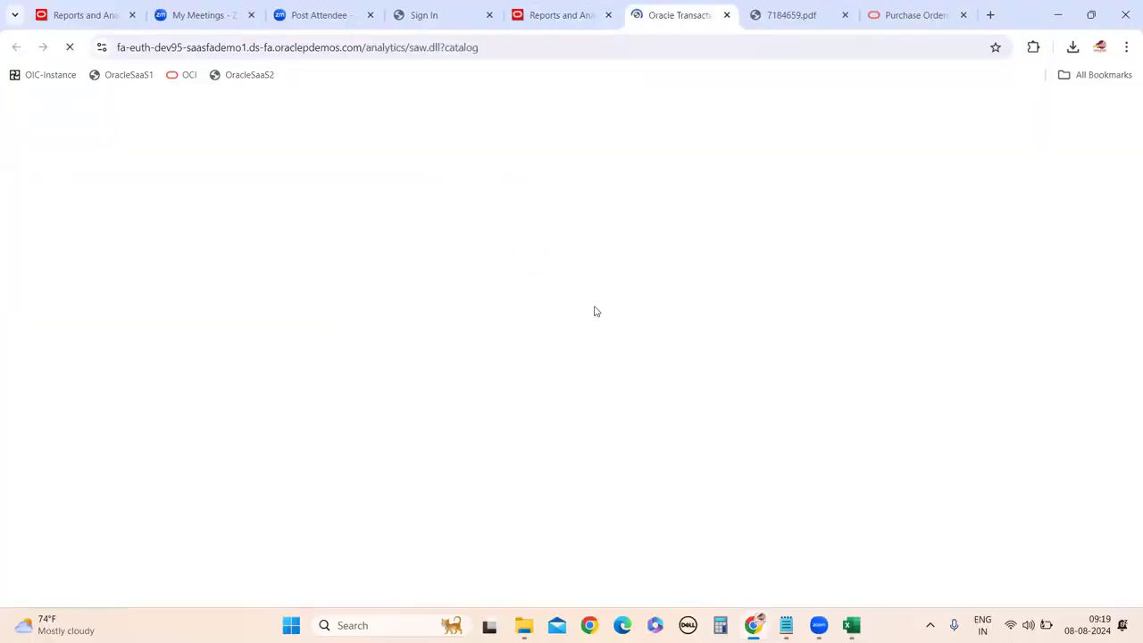
Start a new data model with a SQL query data set on PO_HEADERS_INTERFACE for batch_id 2000.
{"action": "left_click", "coordinate": [1052, 107]}
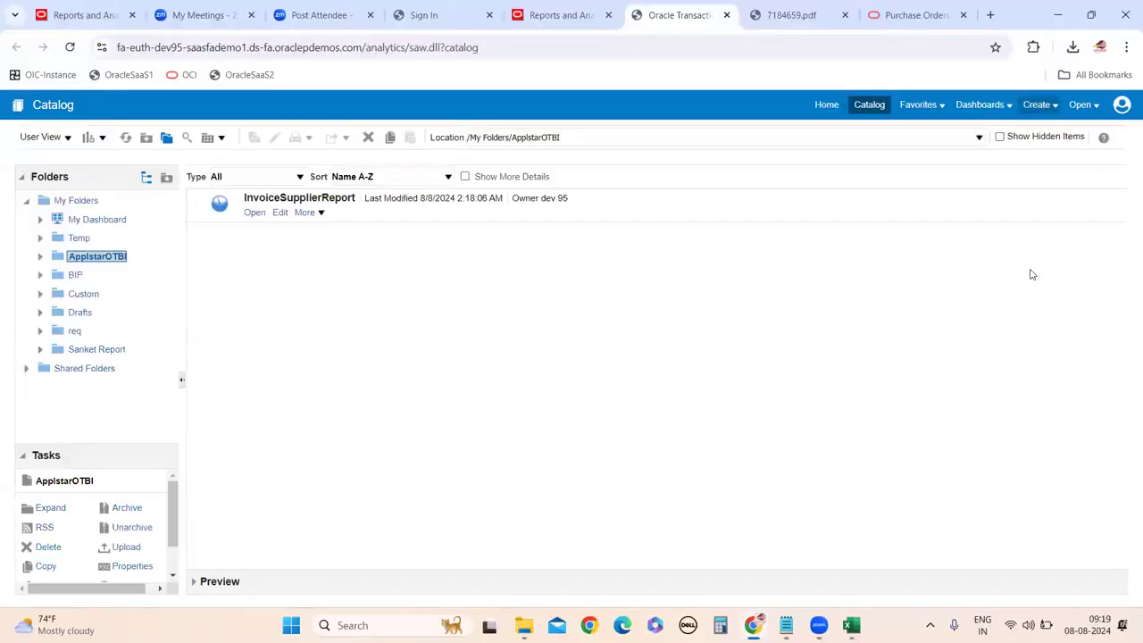
{"action": "left_click", "coordinate": [948, 376]}
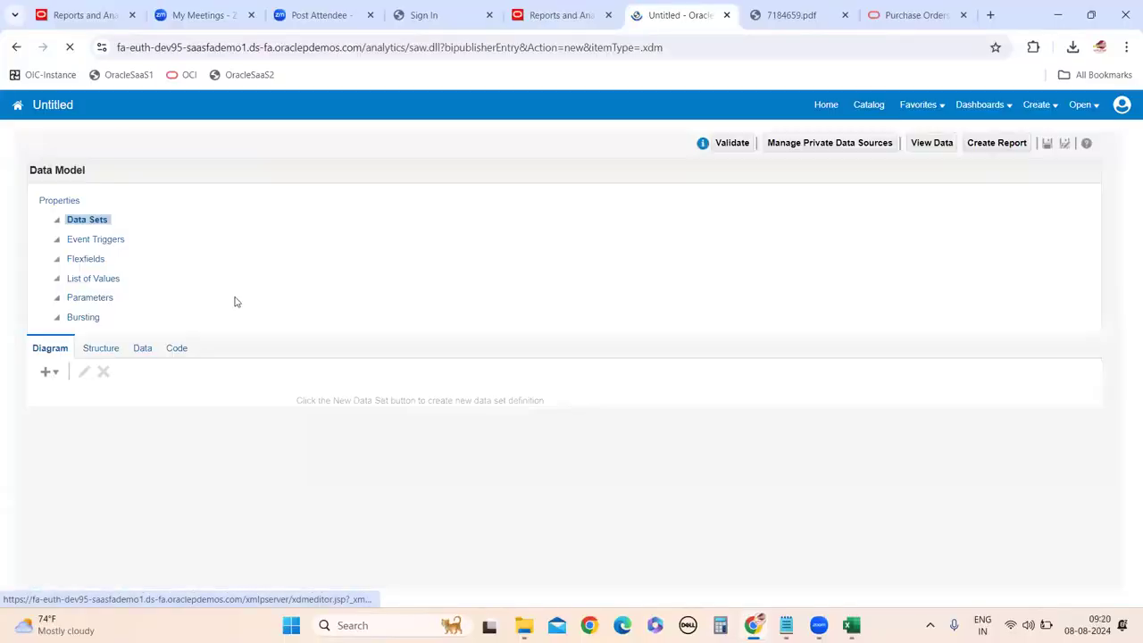
{"action": "left_click", "coordinate": [228, 200]}
{"action": "left_click", "coordinate": [271, 218]}
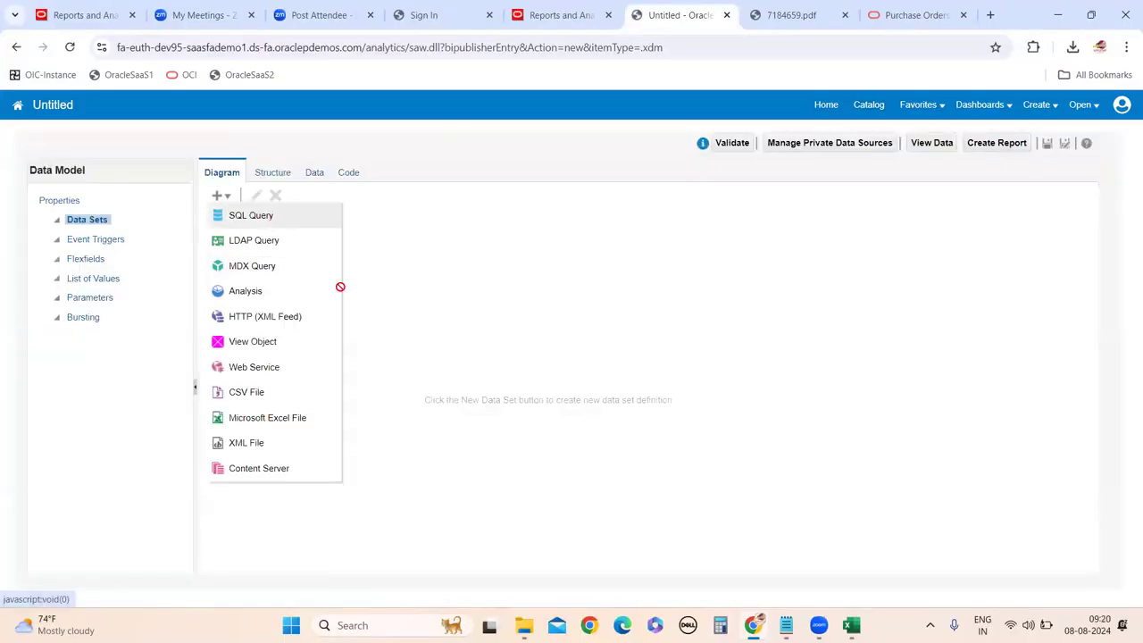
{"action": "left_click", "coordinate": [375, 350]}
{"action": "type", "text": "PO_HEADERS_INTERFACE"}
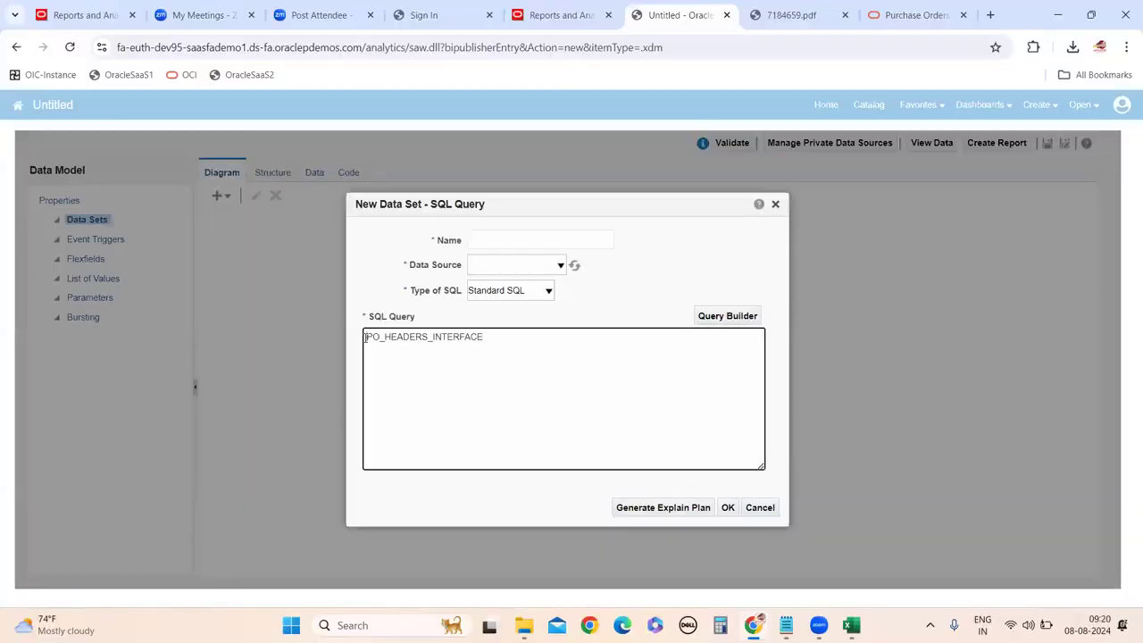
{"action": "type", "text": "select * "}
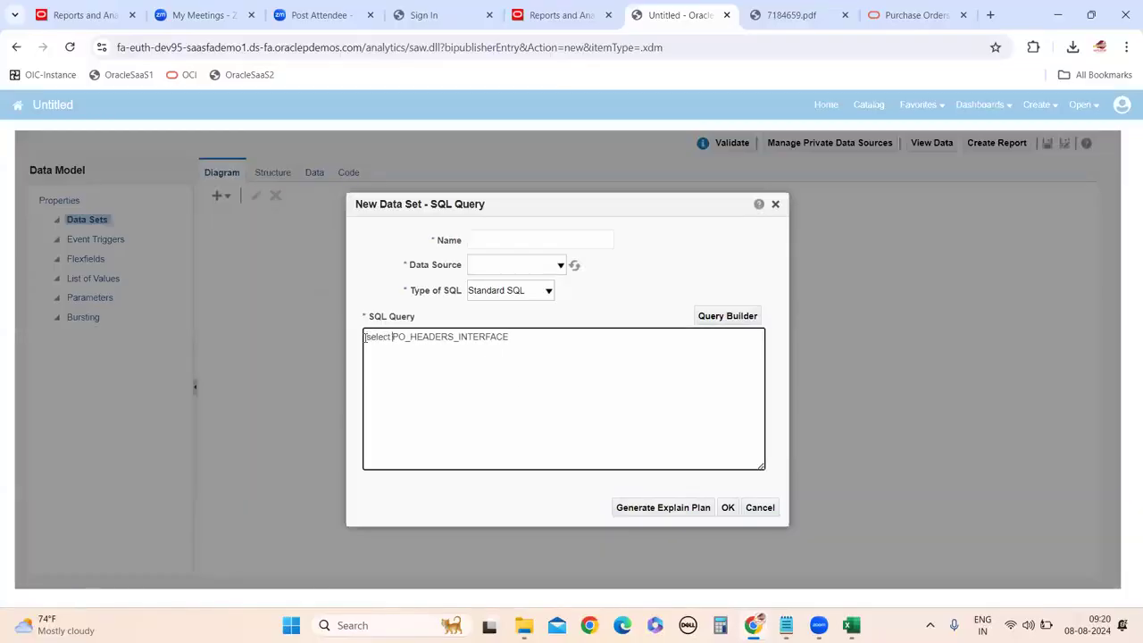
{"action": "type", "text": "from"}
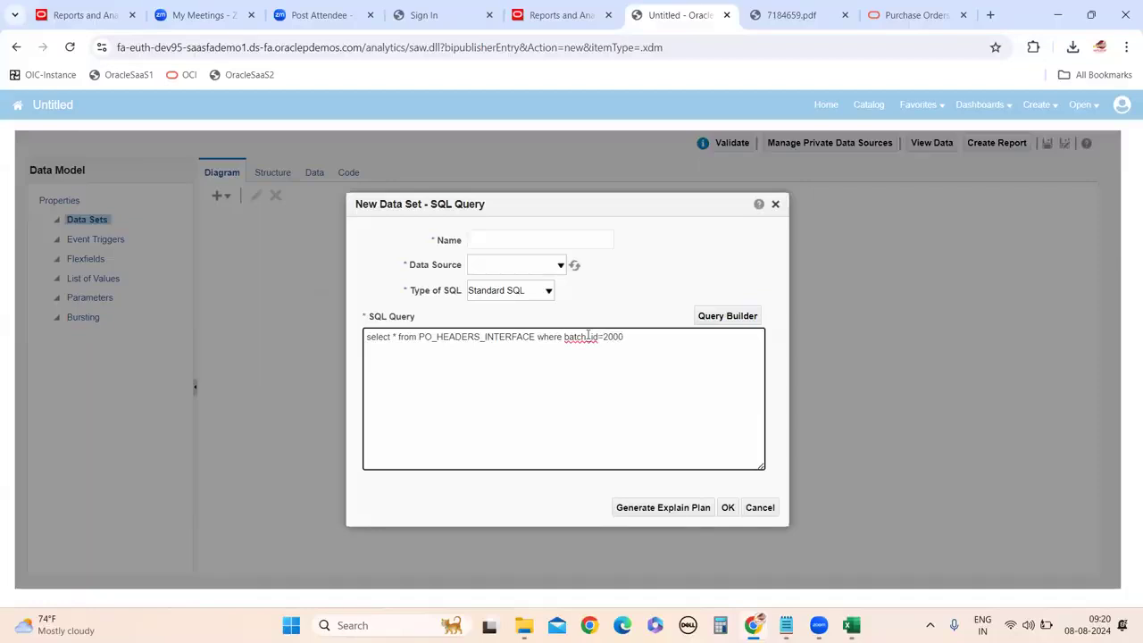
Set the data source to ApplicationDB_FSCM, name the data set 1, and save it.
{"action": "left_click", "coordinate": [520, 265]}
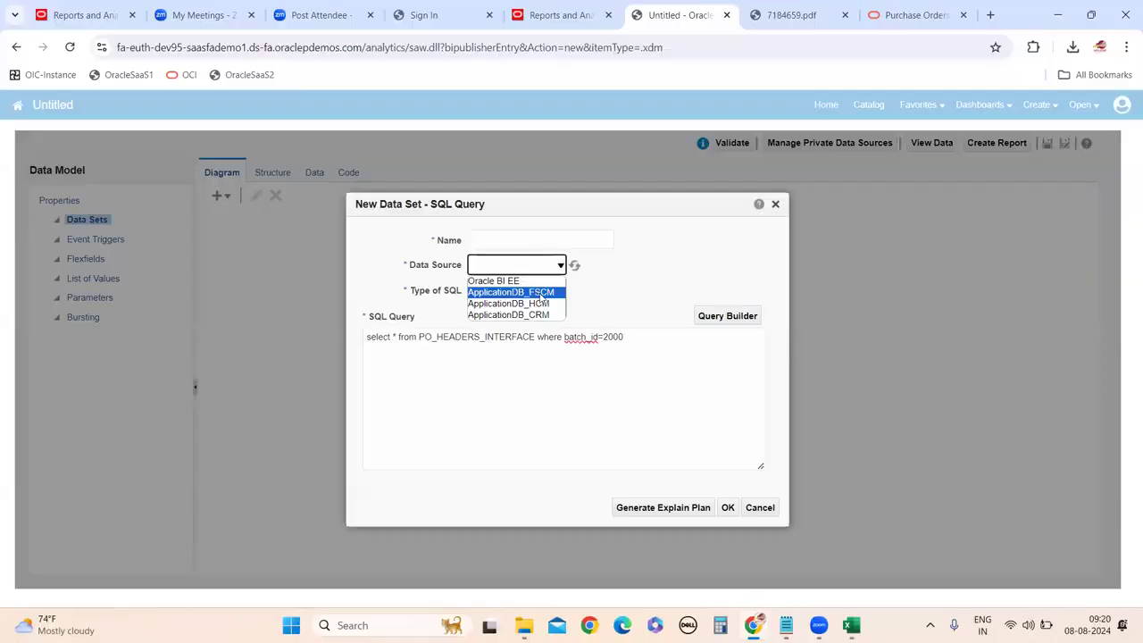
{"action": "left_click", "coordinate": [535, 292]}
{"action": "left_click", "coordinate": [540, 239]}
{"action": "type", "text": "1"}
{"action": "left_click", "coordinate": [462, 411]}
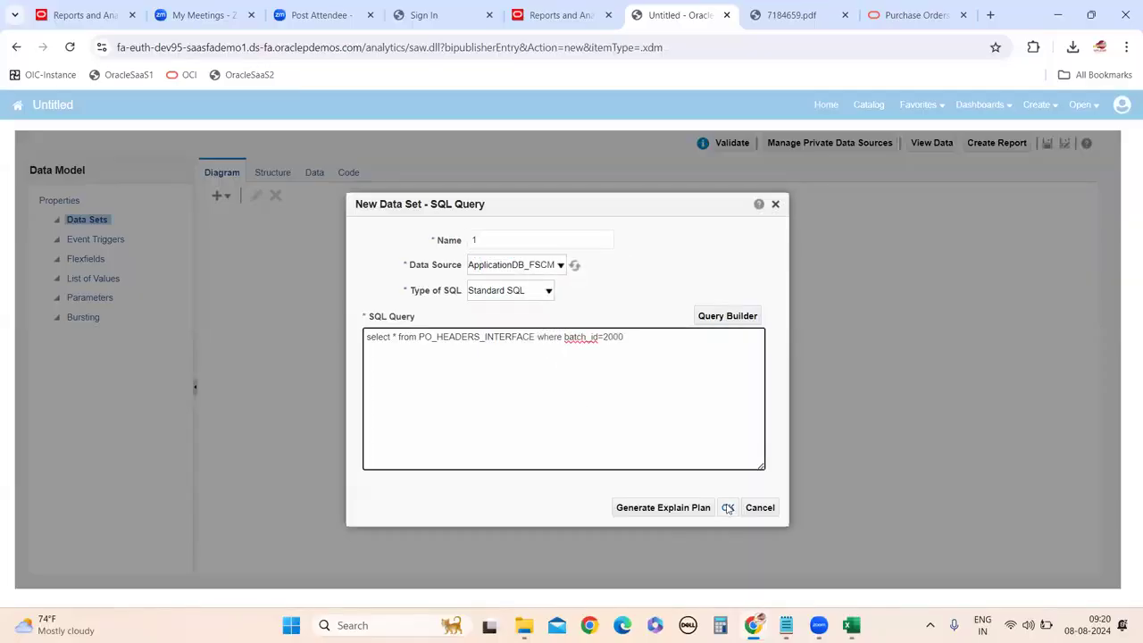
{"action": "left_click", "coordinate": [727, 507]}
{"action": "left_click", "coordinate": [314, 173]}
Preview the data in Table View and scroll across the columns of interface rows H1 and H2.
{"action": "left_click", "coordinate": [291, 208]}
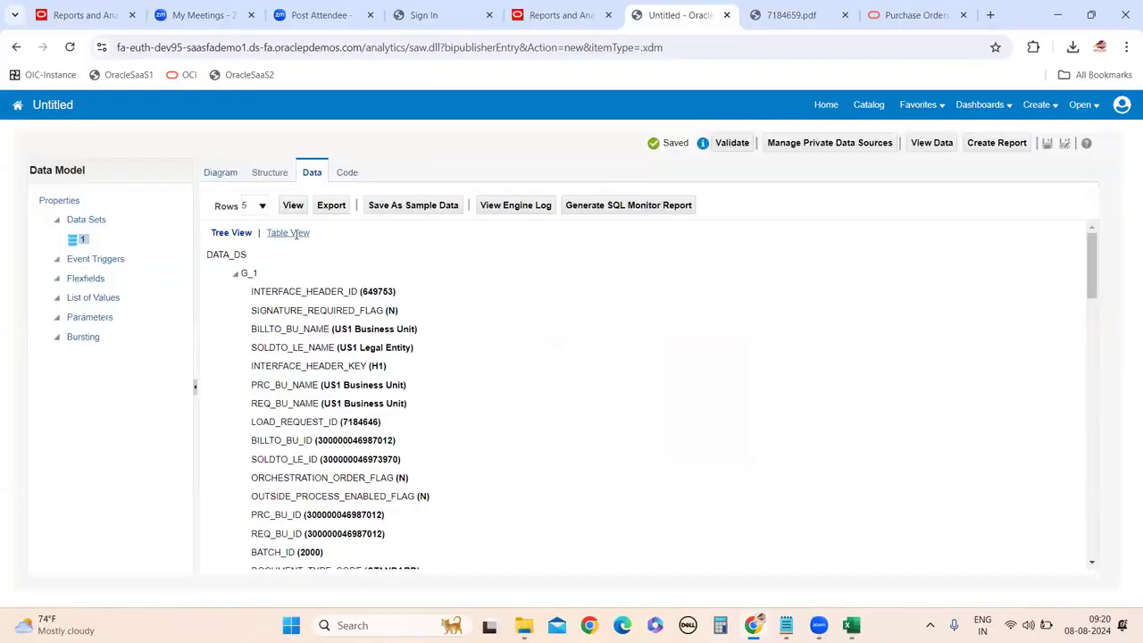
{"action": "left_click", "coordinate": [290, 233]}
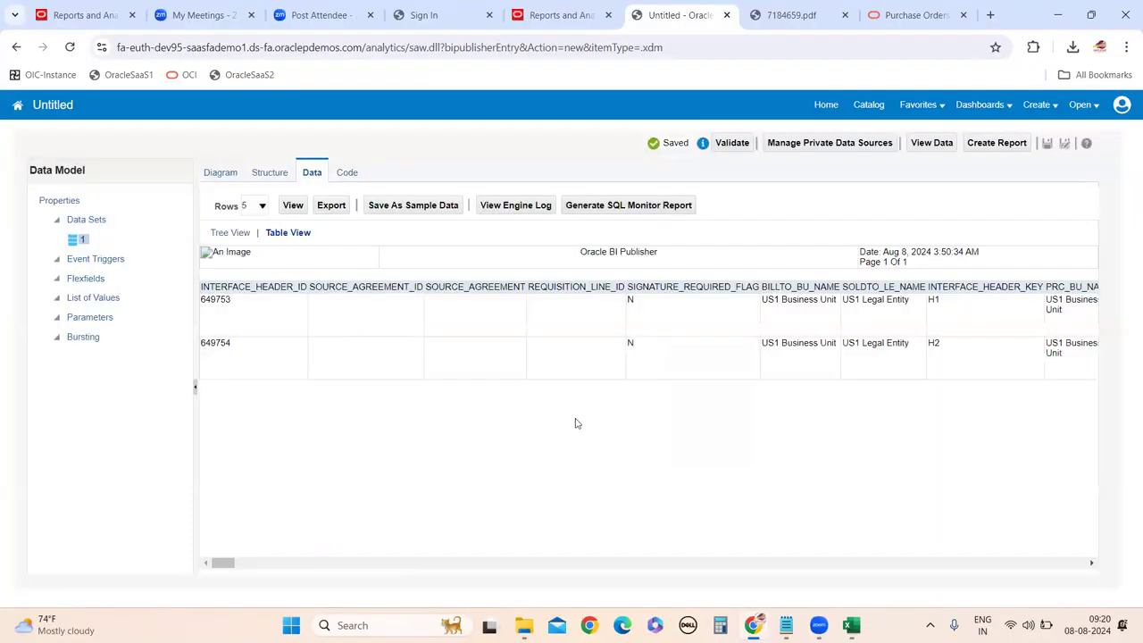
{"action": "mouse_move", "coordinate": [226, 570]}
{"action": "left_mouse_down"}
{"action": "mouse_move", "coordinate": [413, 564]}
{"action": "mouse_move", "coordinate": [247, 568]}
{"action": "left_mouse_up"}
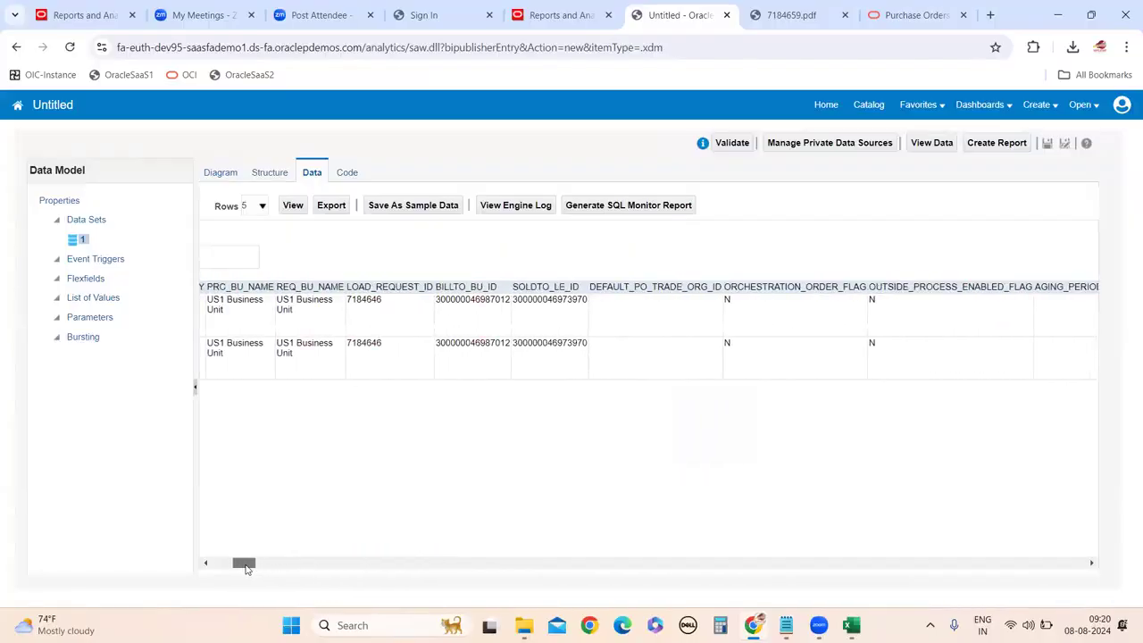
{"action": "left_click_drag", "start_coordinate": [252, 569], "coordinate": [386, 576]}
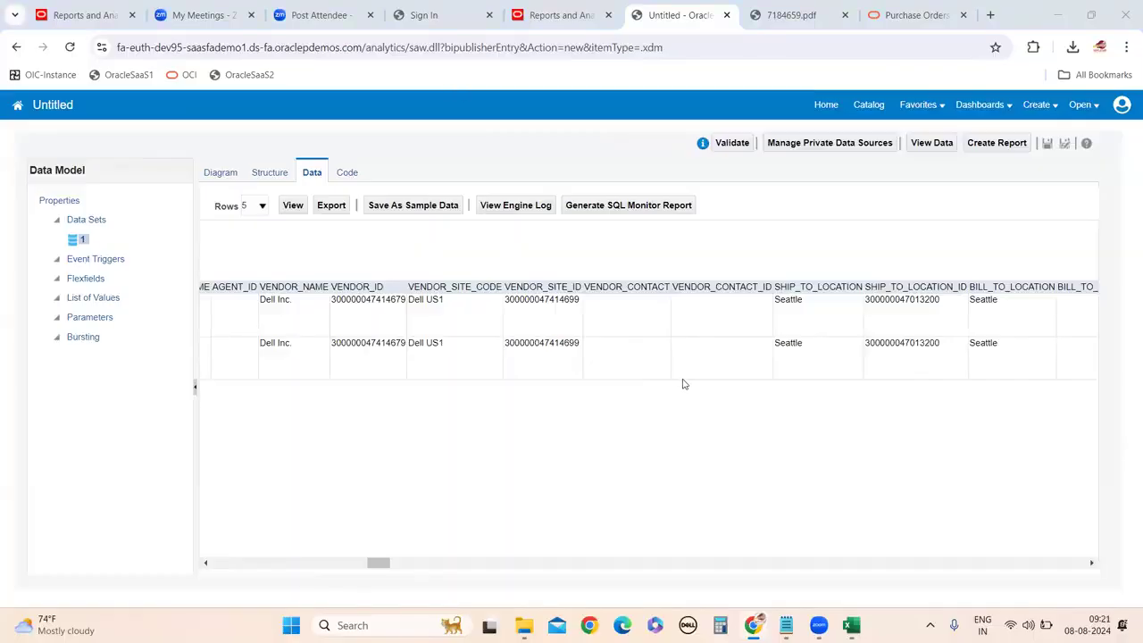
{"action": "left_click_drag", "start_coordinate": [384, 568], "coordinate": [414, 590]}
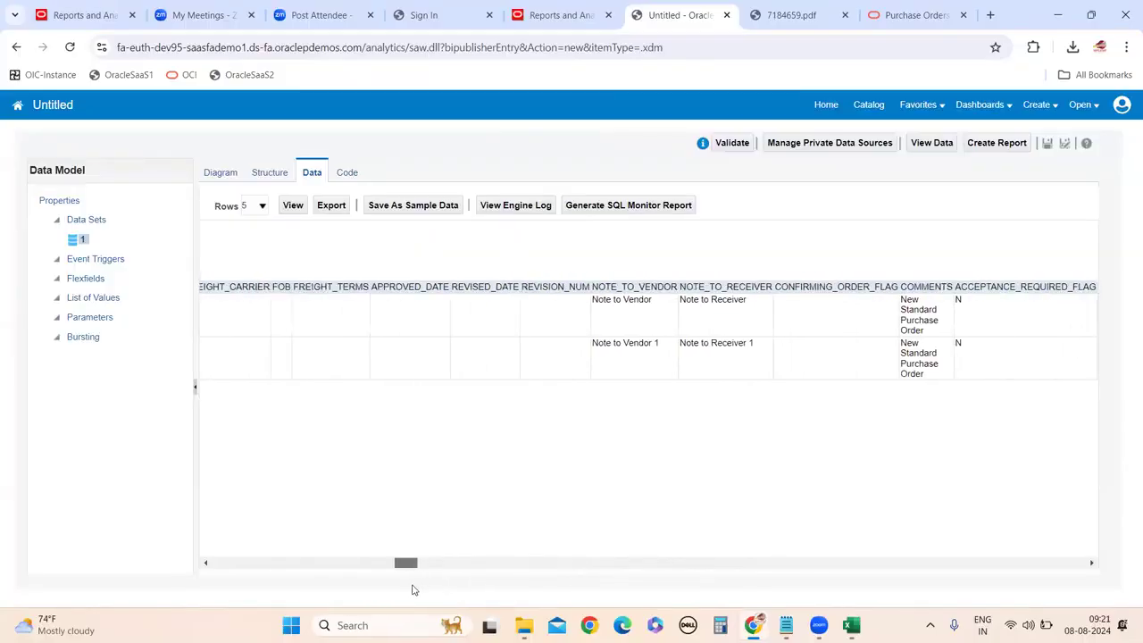
{"action": "left_click_drag", "start_coordinate": [406, 589], "coordinate": [237, 588]}
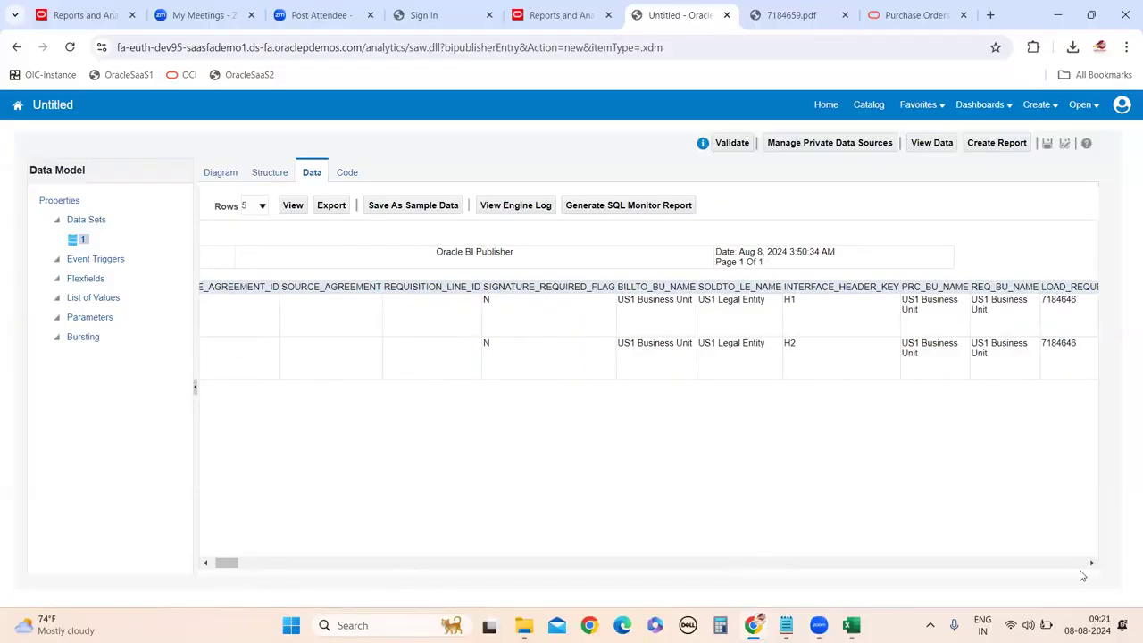
{"action": "left_click", "coordinate": [203, 564]}
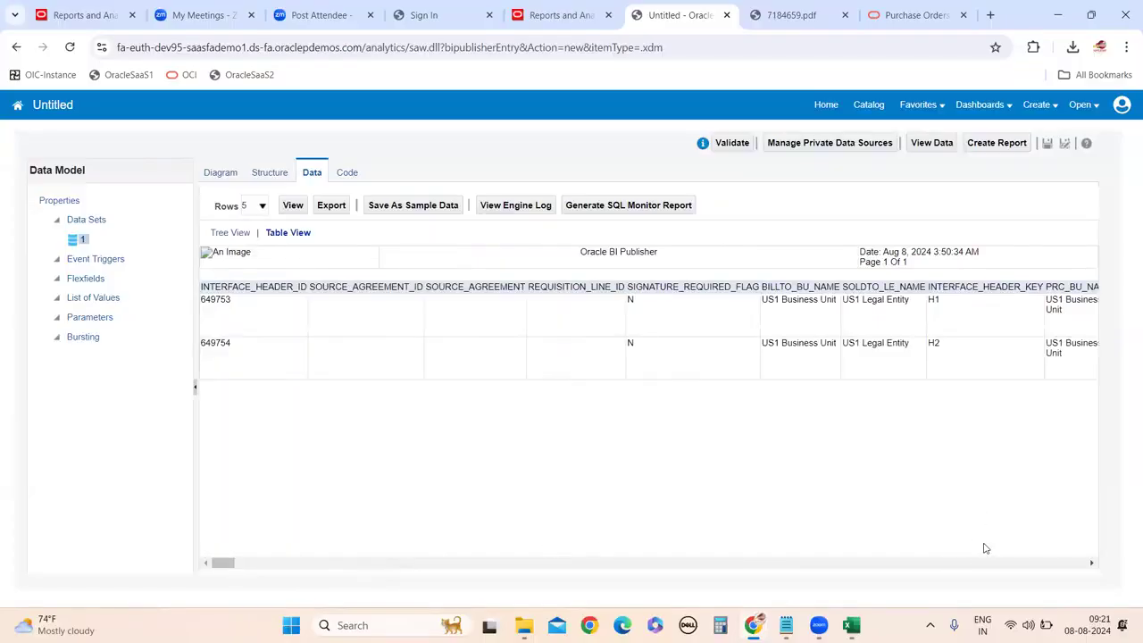
{"action": "left_click", "coordinate": [1090, 565]}
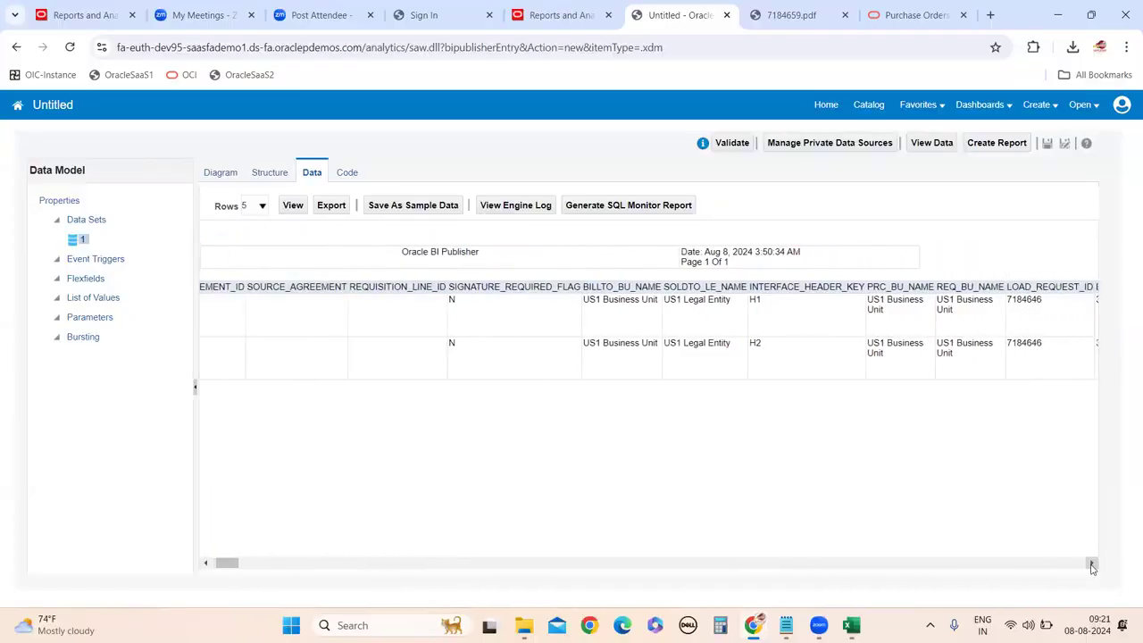
{"action": "left_click", "coordinate": [1091, 565]}
{"action": "left_click", "coordinate": [1091, 565]}
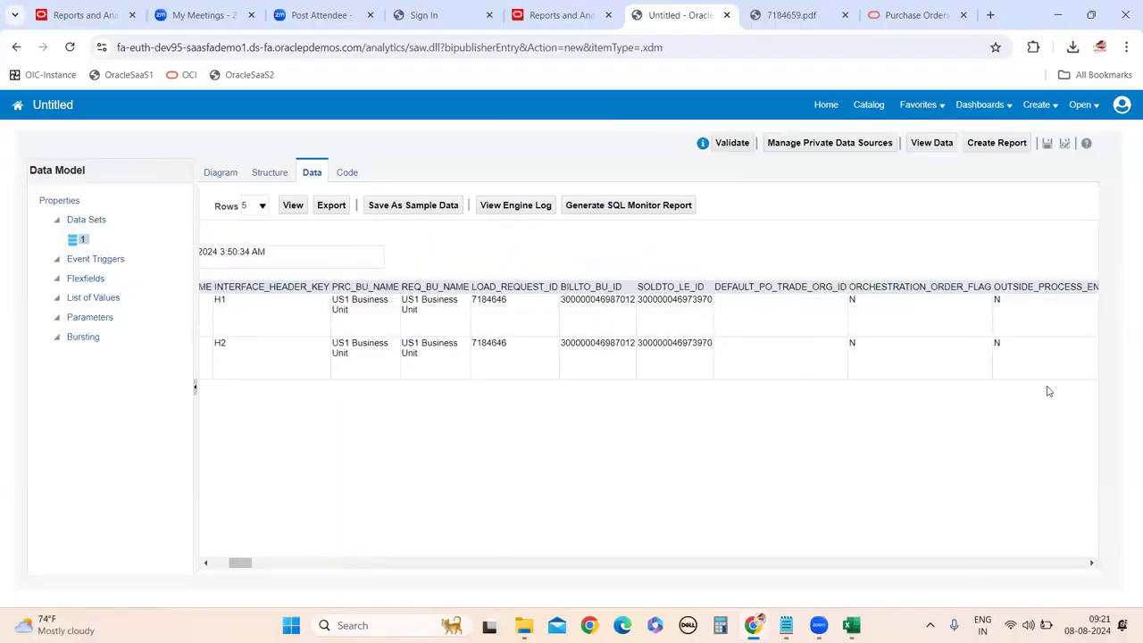
{"action": "left_click", "coordinate": [1092, 564]}
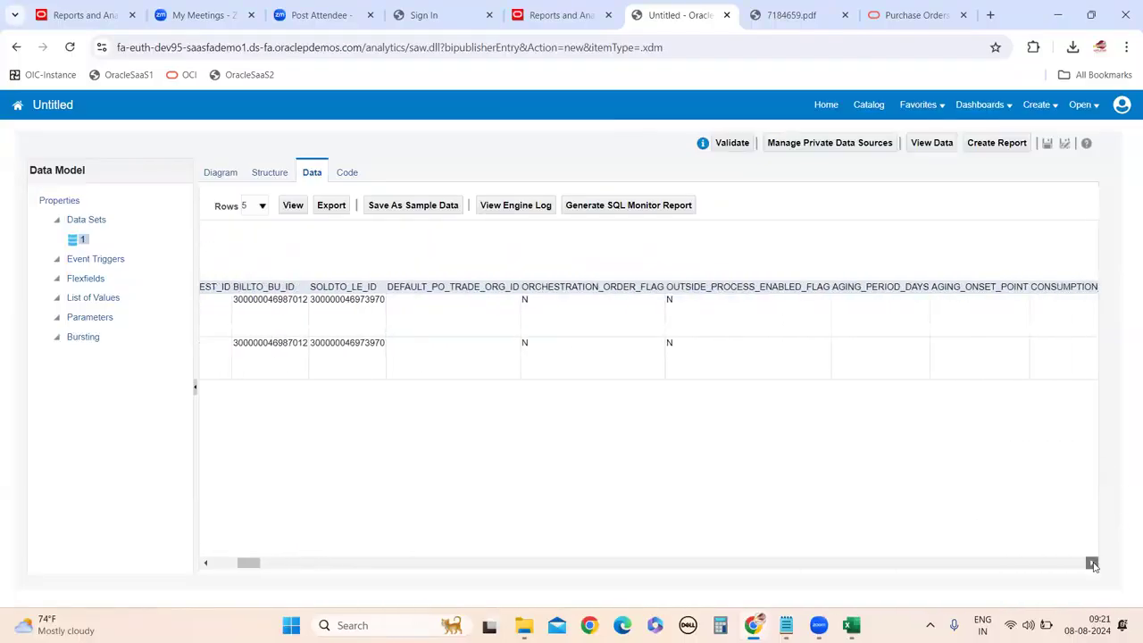
{"action": "left_click", "coordinate": [1092, 564]}
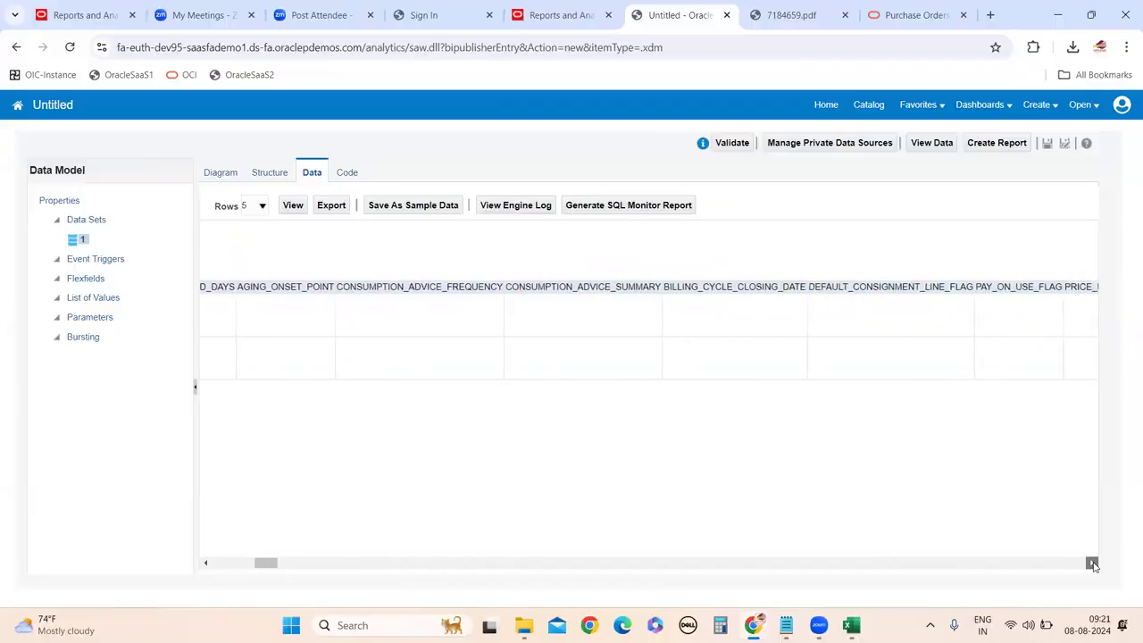
{"action": "left_click", "coordinate": [1092, 564]}
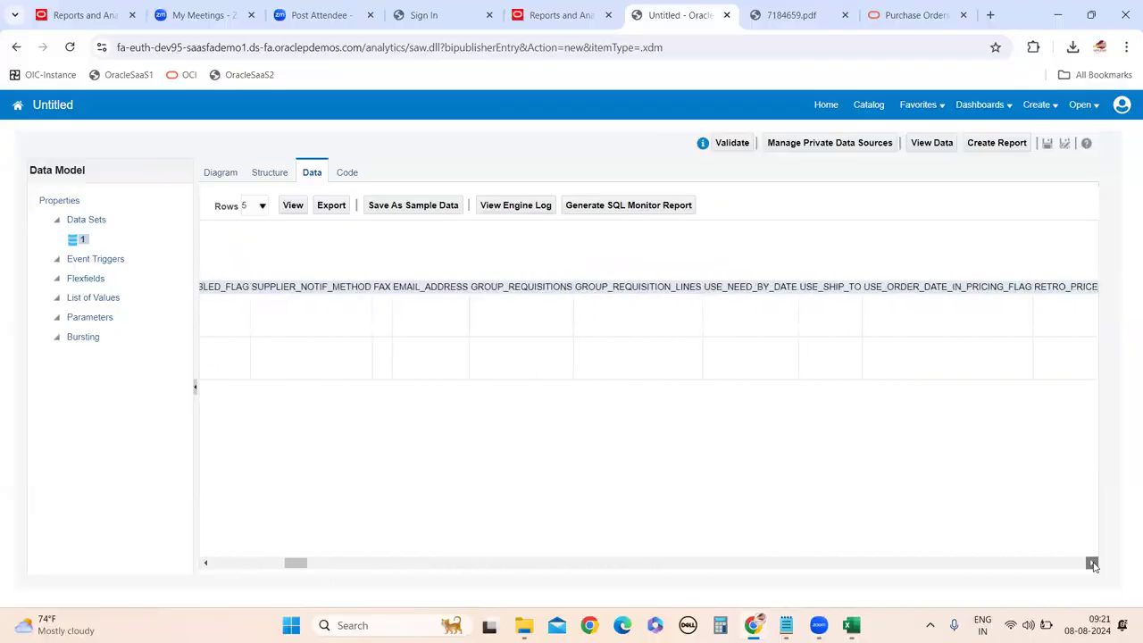
{"action": "left_click", "coordinate": [1092, 564]}
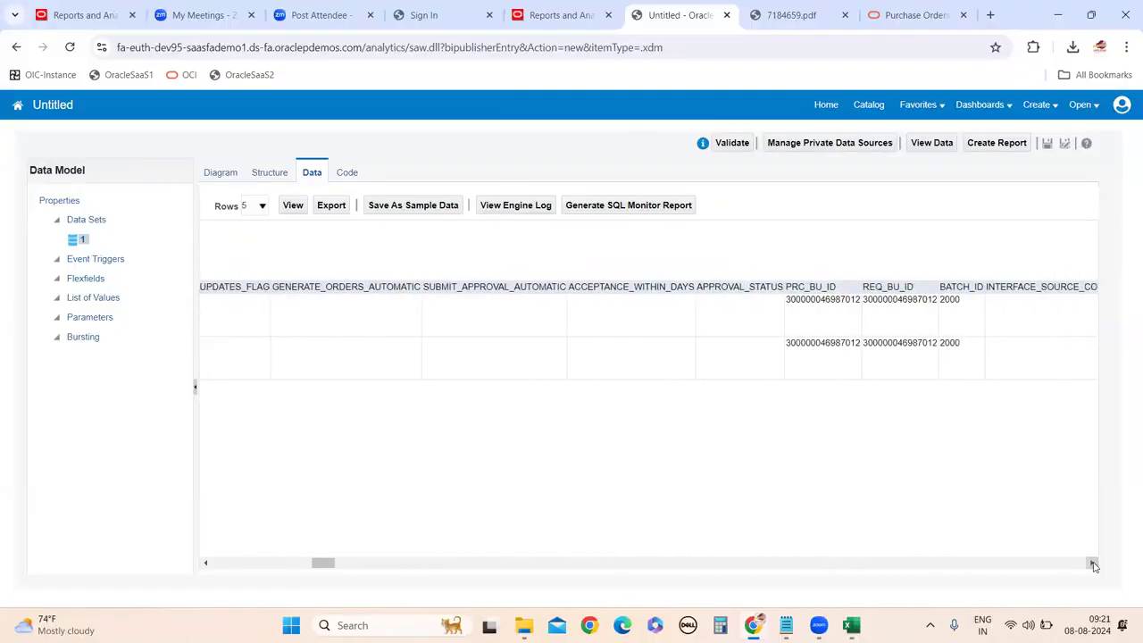
{"action": "left_click", "coordinate": [1092, 564]}
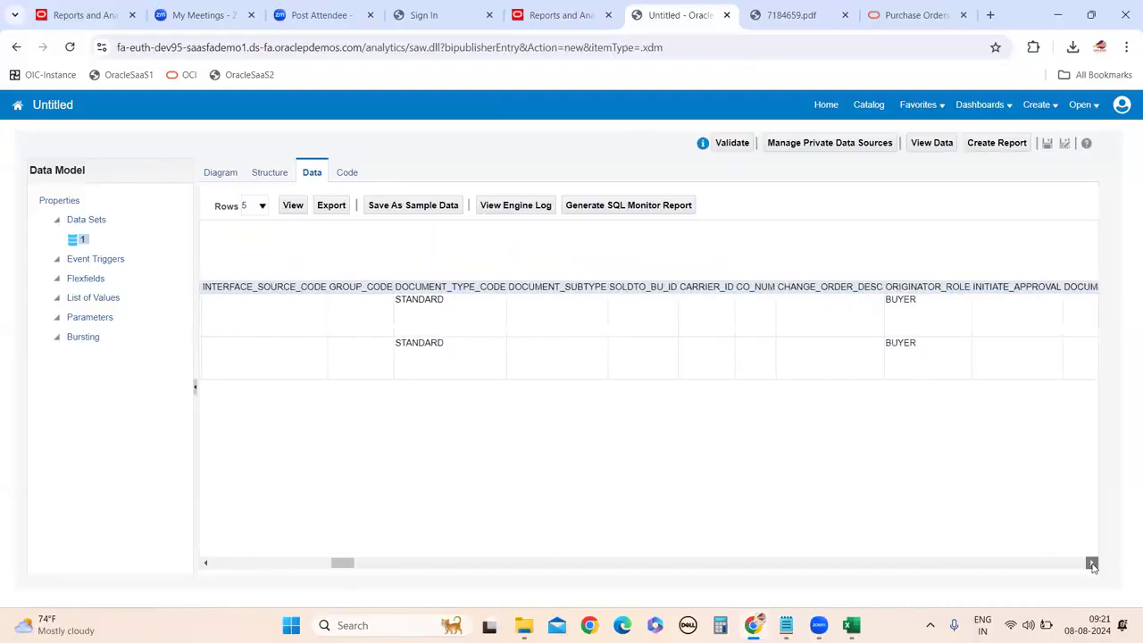
{"action": "left_click", "coordinate": [1091, 565]}
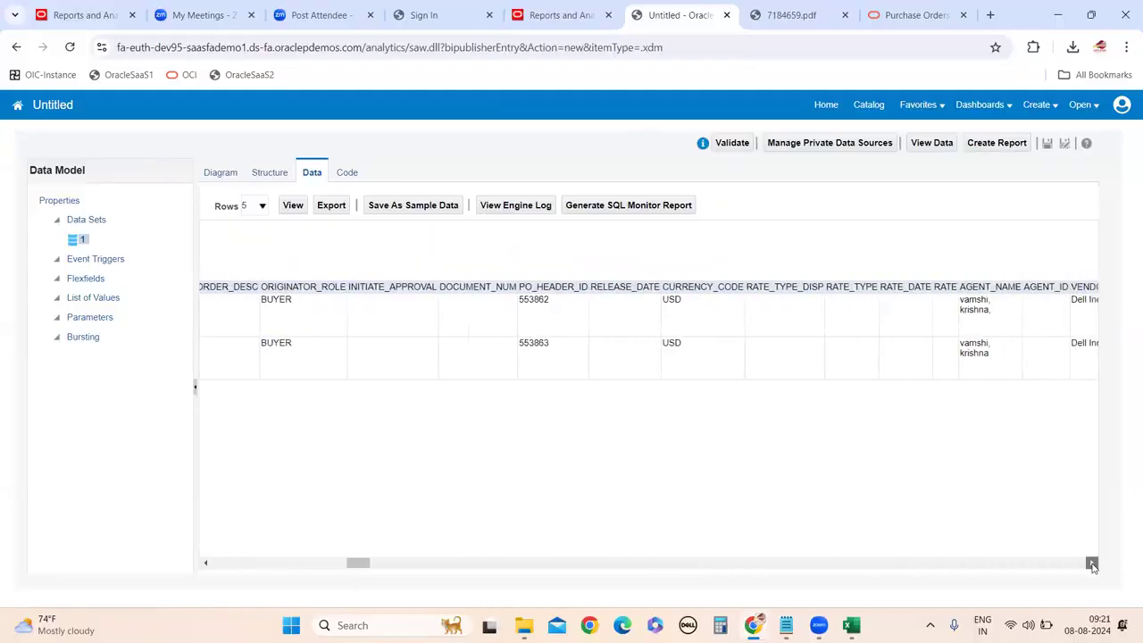
{"action": "left_click", "coordinate": [1092, 564]}
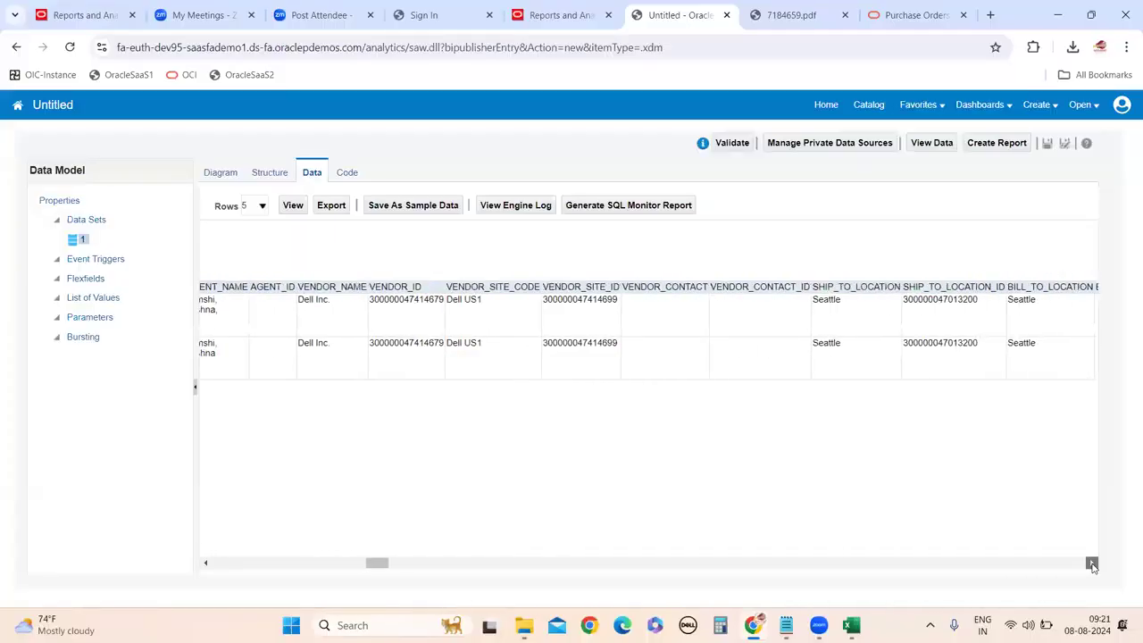
{"action": "left_click", "coordinate": [1091, 564]}
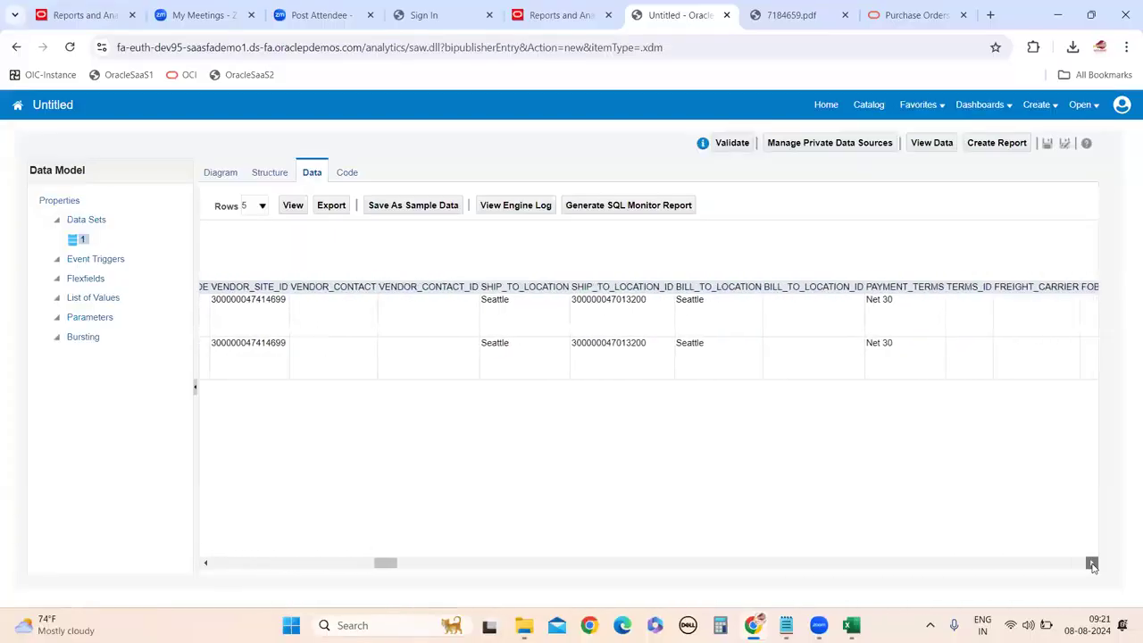
{"action": "left_click", "coordinate": [1092, 564]}
{"action": "left_click", "coordinate": [1092, 565]}
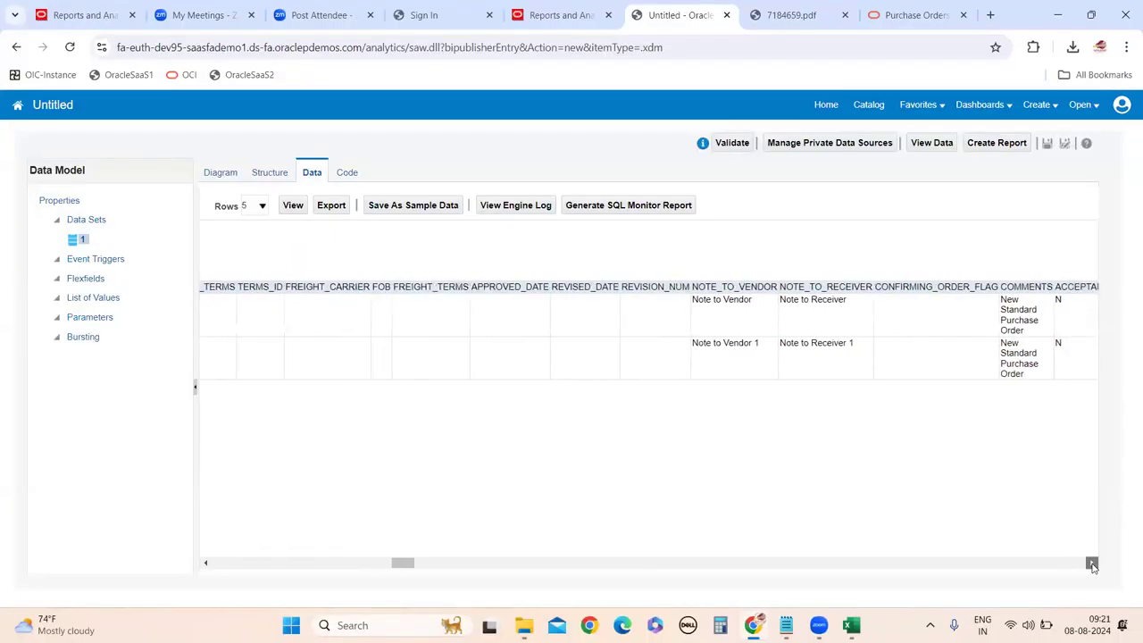
{"action": "left_click", "coordinate": [1092, 564]}
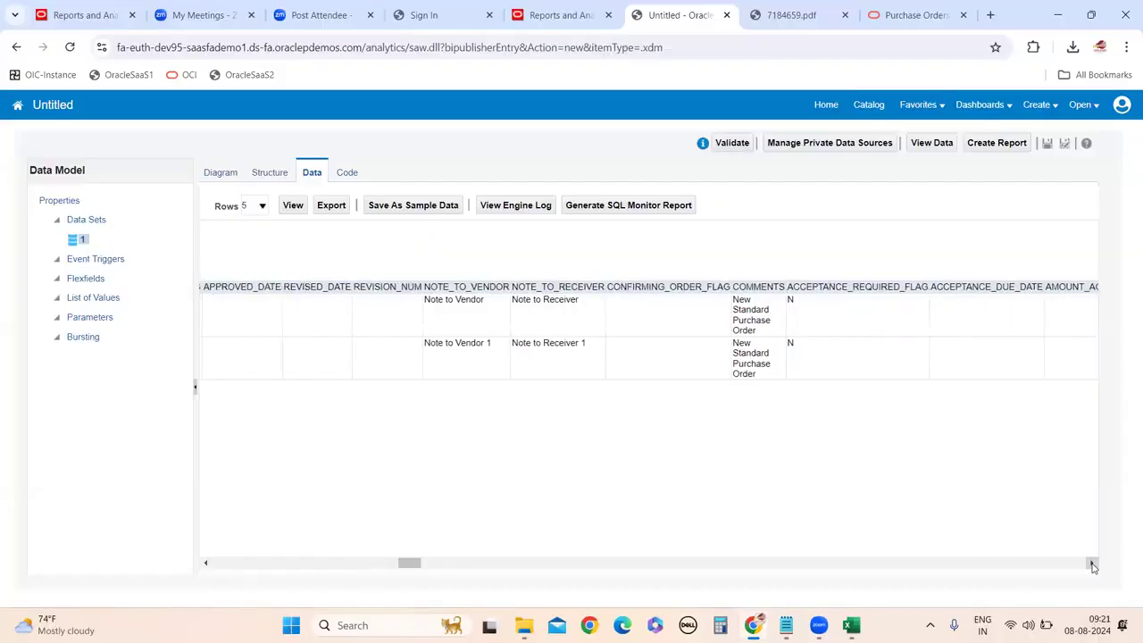
{"action": "left_click", "coordinate": [1092, 564]}
{"action": "left_click", "coordinate": [1091, 564]}
{"action": "left_click", "coordinate": [1092, 564]}
{"action": "left_click", "coordinate": [1091, 564]}
{"action": "left_click", "coordinate": [1092, 565]}
{"action": "left_click", "coordinate": [1092, 564]}
{"action": "left_click", "coordinate": [1091, 564]}
{"action": "left_click", "coordinate": [1092, 564]}
{"action": "left_click", "coordinate": [1091, 564]}
{"action": "left_click", "coordinate": [1092, 564]}
{"action": "left_click", "coordinate": [1092, 564]}
{"action": "left_click", "coordinate": [1092, 564]}
{"action": "left_click", "coordinate": [1092, 564]}
{"action": "left_click", "coordinate": [1092, 564]}
{"action": "left_click", "coordinate": [1092, 564]}
{"action": "left_click", "coordinate": [1092, 564]}
{"action": "left_click", "coordinate": [1092, 564]}
{"action": "left_click", "coordinate": [1092, 564]}
{"action": "left_click", "coordinate": [1092, 564]}
{"action": "left_click", "coordinate": [1092, 564]}
{"action": "left_click", "coordinate": [1091, 564]}
{"action": "left_click", "coordinate": [1092, 564]}
{"action": "left_click", "coordinate": [1092, 564]}
{"action": "left_click", "coordinate": [1092, 564]}
{"action": "left_click", "coordinate": [1092, 564]}
{"action": "left_click", "coordinate": [1092, 565]}
{"action": "left_click", "coordinate": [1092, 564]}
{"action": "left_click", "coordinate": [1092, 564]}
{"action": "left_click", "coordinate": [1092, 564]}
{"action": "left_click", "coordinate": [1091, 564]}
{"action": "left_click", "coordinate": [1091, 564]}
{"action": "left_click", "coordinate": [1091, 565]}
{"action": "left_click", "coordinate": [1092, 564]}
{"action": "left_click", "coordinate": [1092, 565]}
{"action": "left_click", "coordinate": [1092, 564]}
{"action": "left_click", "coordinate": [1092, 564]}
{"action": "left_click", "coordinate": [1092, 564]}
{"action": "left_click", "coordinate": [1092, 564]}
{"action": "left_click", "coordinate": [1091, 564]}
{"action": "left_click", "coordinate": [1091, 565]}
{"action": "left_click", "coordinate": [1092, 564]}
{"action": "left_click", "coordinate": [1092, 564]}
{"action": "left_click", "coordinate": [1091, 564]}
{"action": "left_click", "coordinate": [1092, 564]}
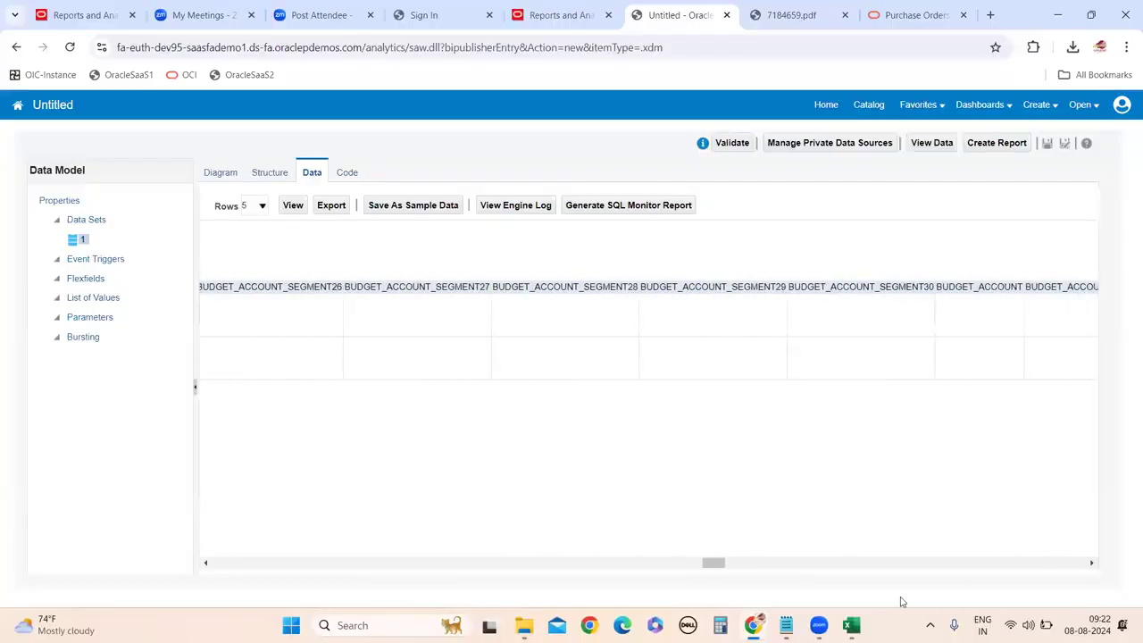
{"action": "left_click_drag", "start_coordinate": [712, 563], "coordinate": [799, 570]}
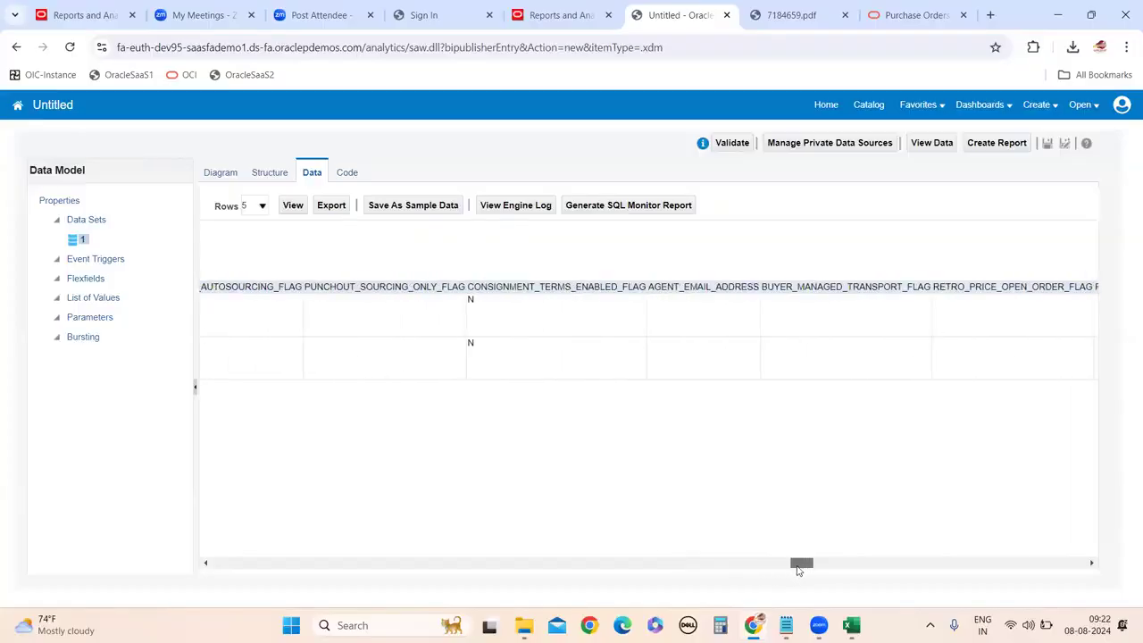
{"action": "left_click_drag", "start_coordinate": [804, 571], "coordinate": [849, 578]}
{"action": "left_click_drag", "start_coordinate": [910, 584], "coordinate": [146, 561]}
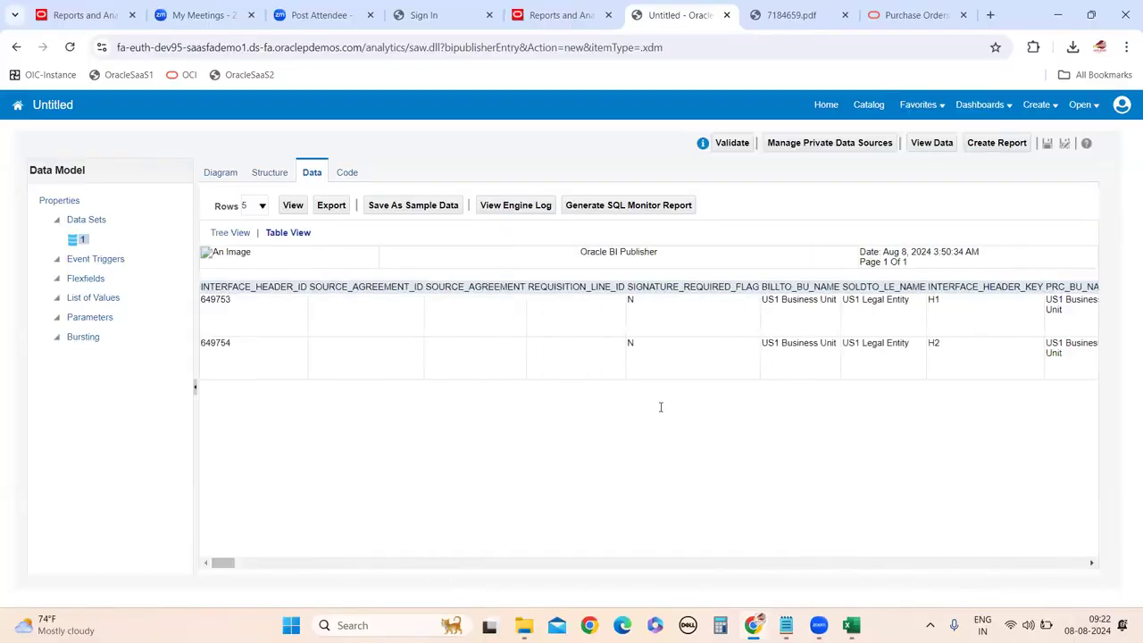
Scroll the preview table right until the PROCESS_CODE column is visible.
{"action": "left_click", "coordinate": [1091, 563]}
{"action": "left_click", "coordinate": [1091, 562]}
{"action": "left_click", "coordinate": [1090, 563]}
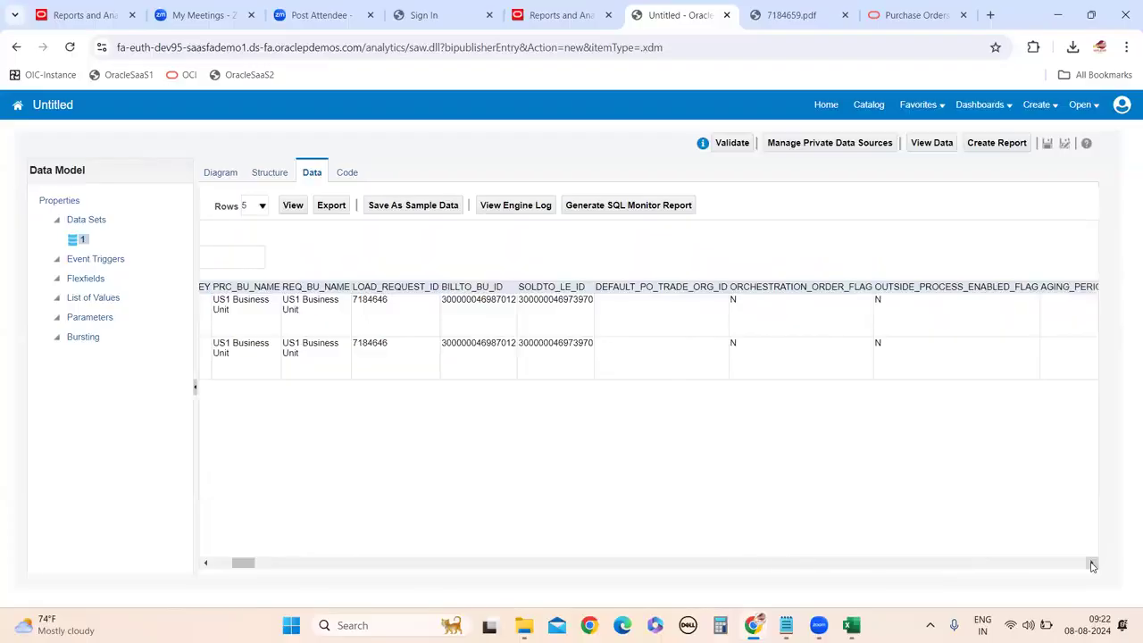
{"action": "left_click", "coordinate": [1091, 562]}
{"action": "left_click", "coordinate": [1091, 562]}
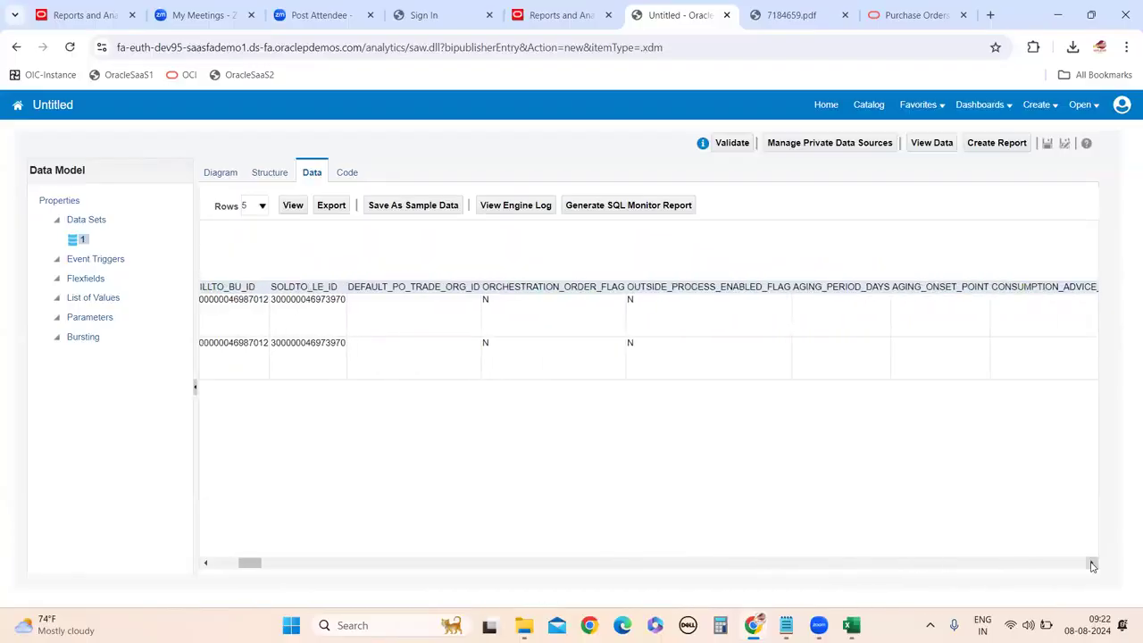
{"action": "left_click", "coordinate": [1090, 562]}
{"action": "left_click", "coordinate": [1090, 562]}
{"action": "left_click", "coordinate": [1091, 562]}
{"action": "left_click", "coordinate": [1091, 563]}
{"action": "left_click", "coordinate": [1091, 562]}
{"action": "left_click", "coordinate": [1091, 563]}
{"action": "left_click", "coordinate": [1090, 563]}
{"action": "left_click", "coordinate": [1091, 562]}
{"action": "left_click", "coordinate": [1091, 563]}
{"action": "left_click", "coordinate": [1090, 562]}
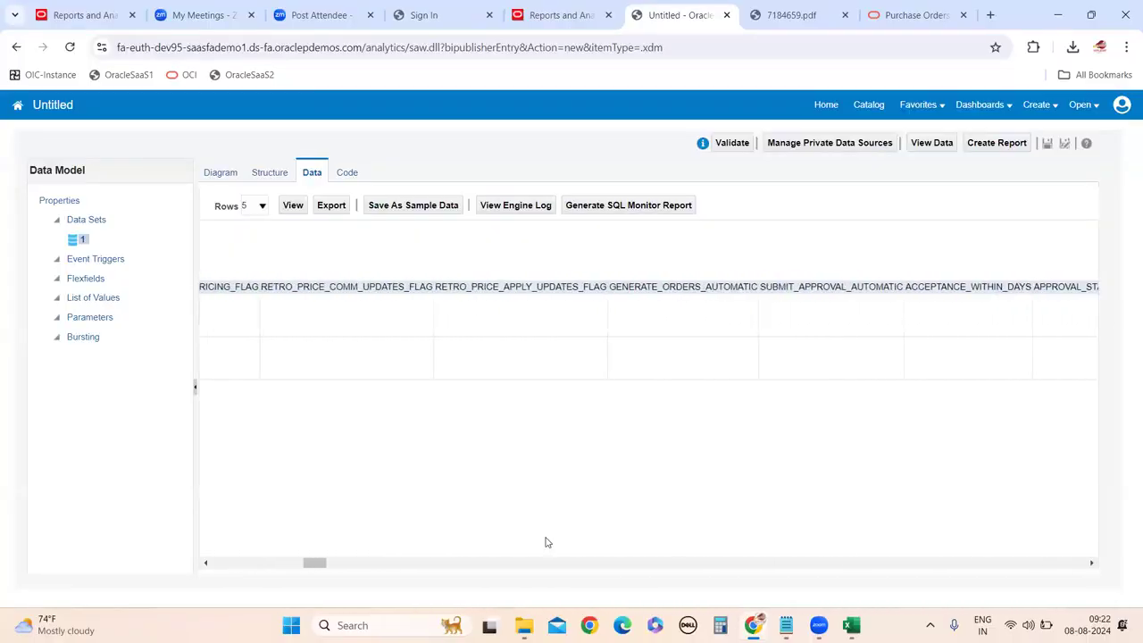
{"action": "left_click_drag", "start_coordinate": [323, 564], "coordinate": [415, 568]}
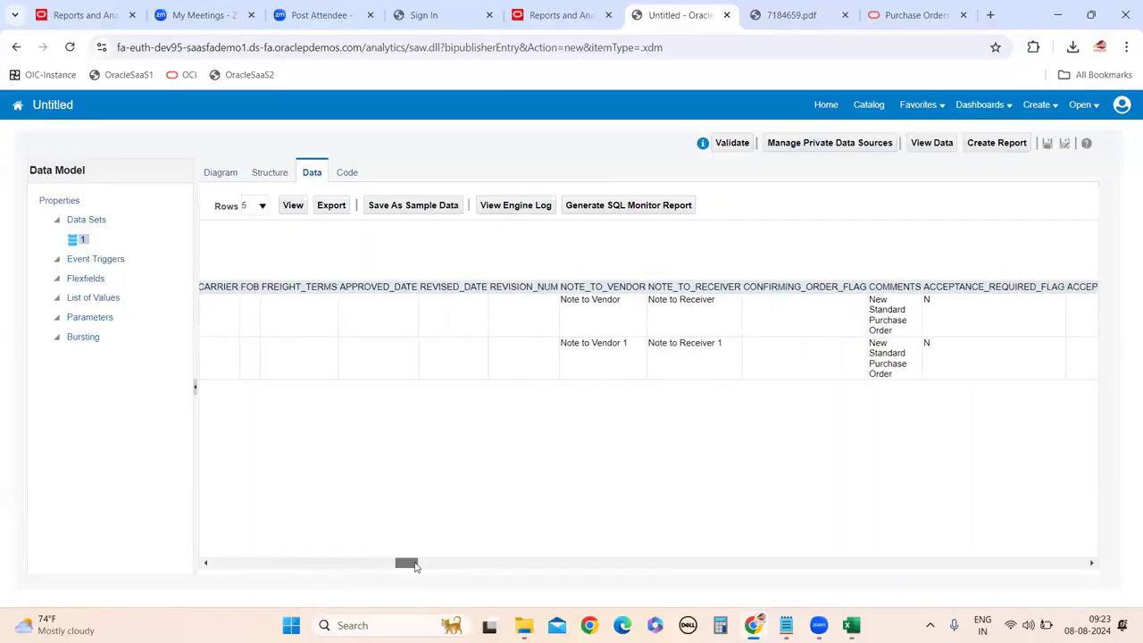
{"action": "left_click_drag", "start_coordinate": [415, 566], "coordinate": [571, 576]}
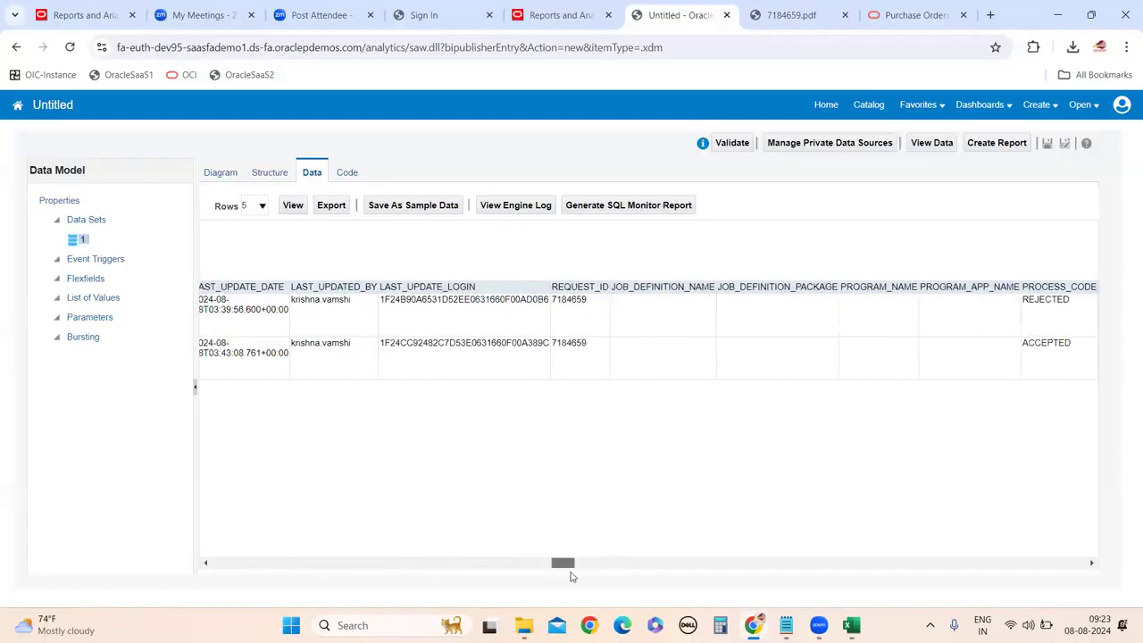
Highlight the PROCESS_CODE values: REJECTED for header H1 and ACCEPTED for H2.
{"action": "double_click", "coordinate": [1053, 303]}
{"action": "left_click", "coordinate": [1091, 562]}
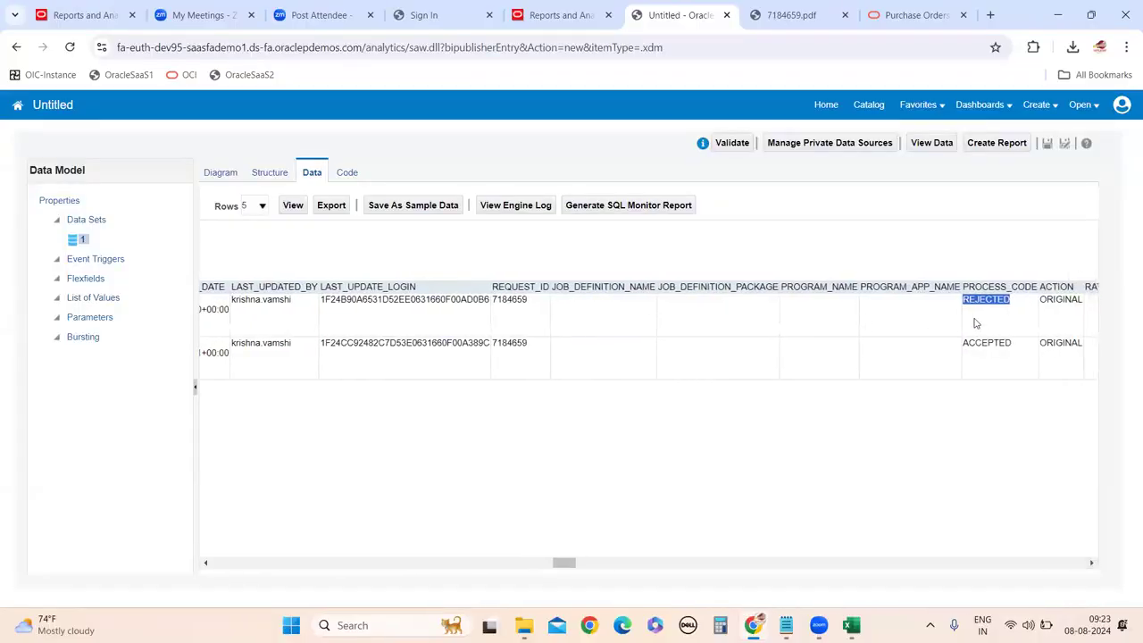
{"action": "double_click", "coordinate": [991, 345]}
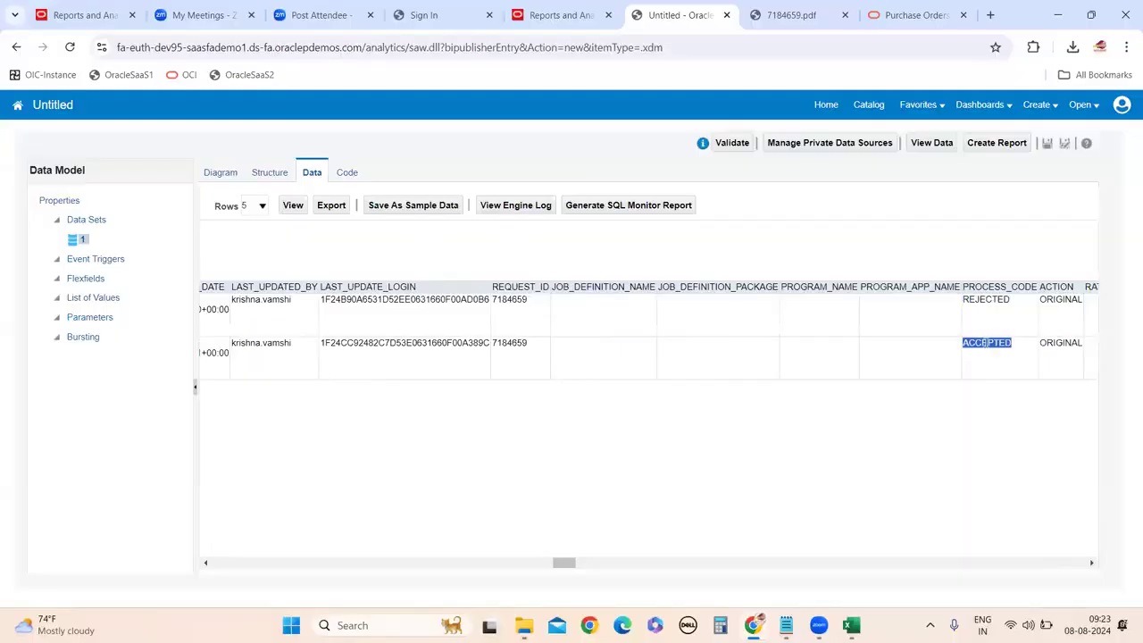